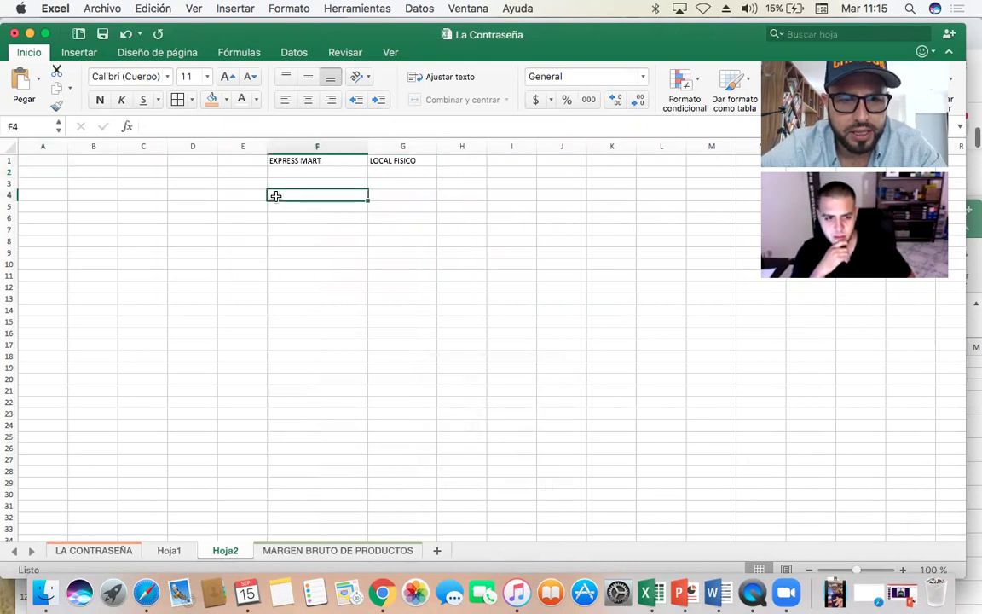
# - Enter the heading ORGANIGRAMA in cell F4 of sheet Hoja2
pyautogui.write('ORG')
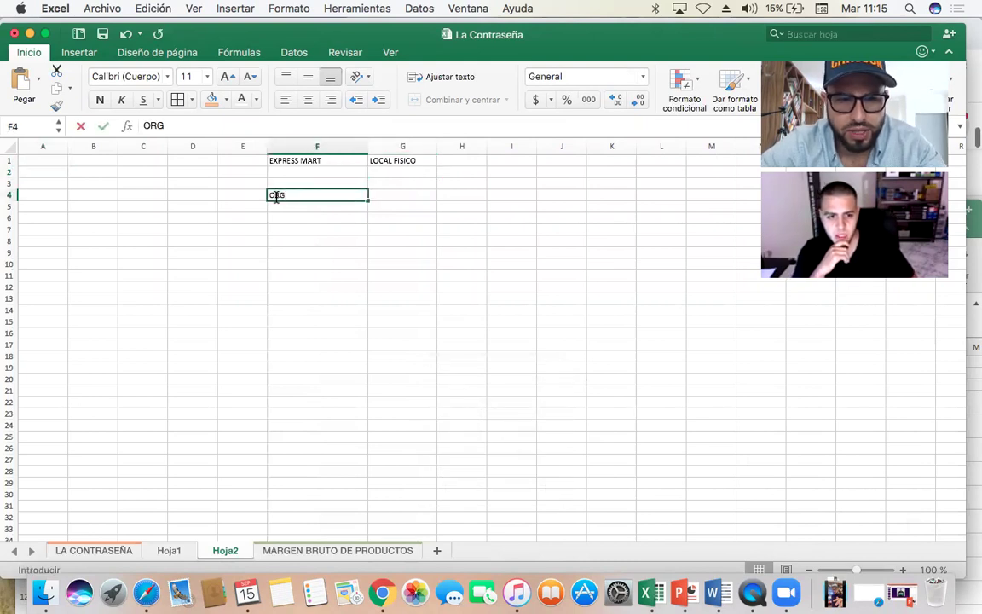
pyautogui.write('ANIGRAMA')
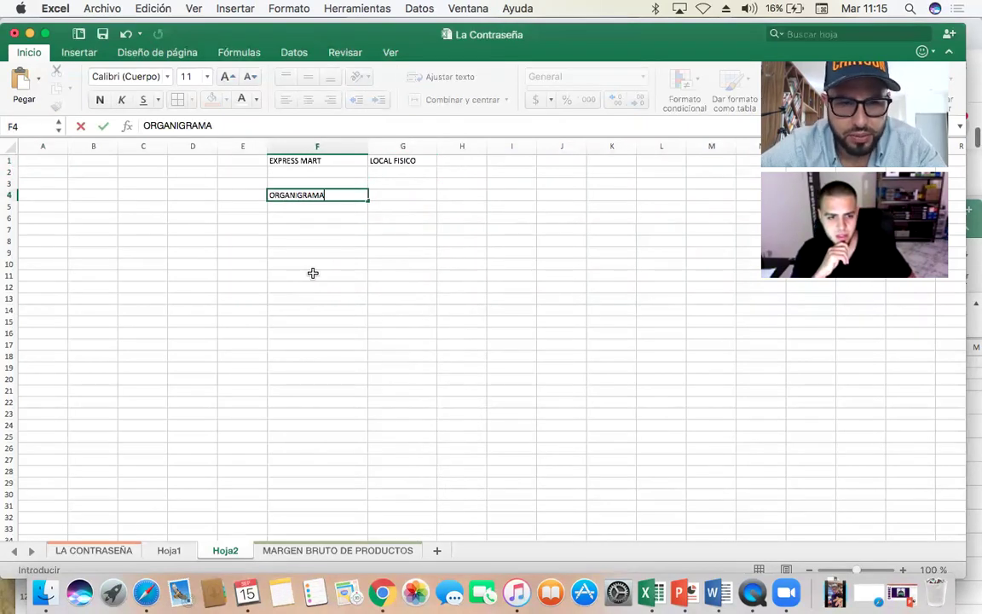
pyautogui.press('Return')
pyautogui.press('Return')
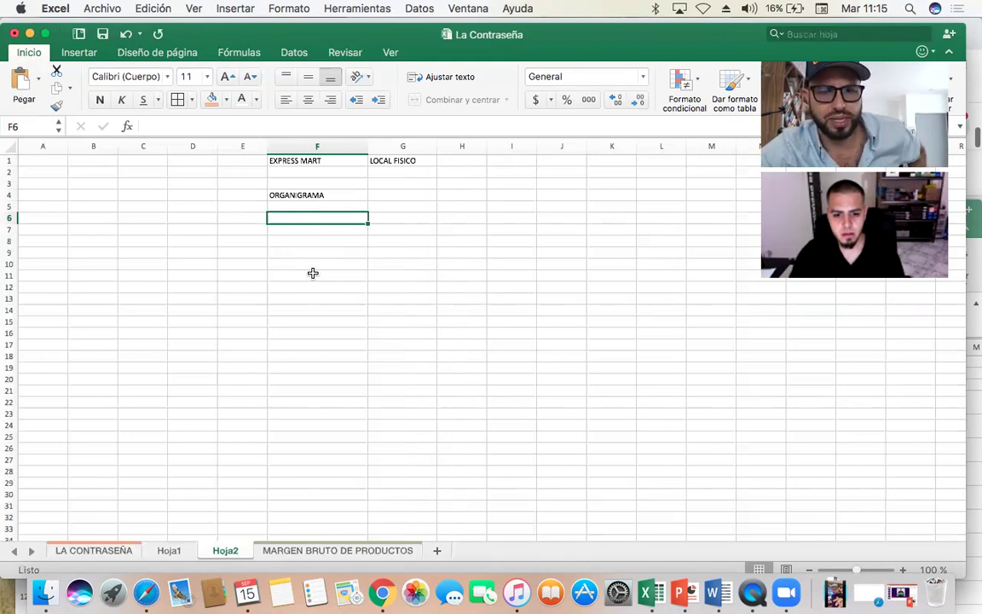
# - Enter DUEÑO DE NEGOCIO in F6, GERENTE GENERAL in F8 and GERENTE OPERATIVO in F10
pyautogui.write('DU')
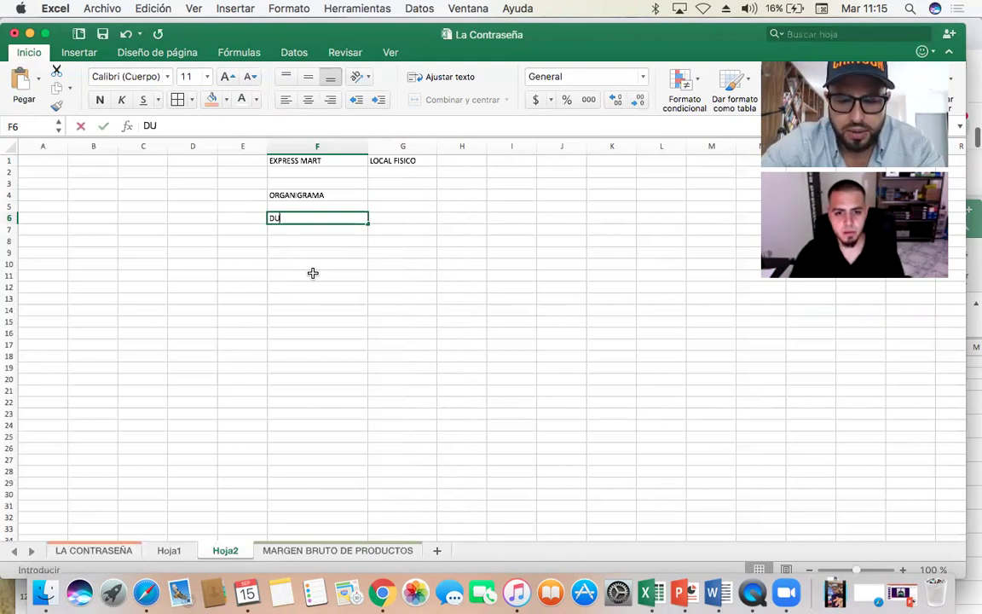
pyautogui.write('EÑO DE NEGOCIO')
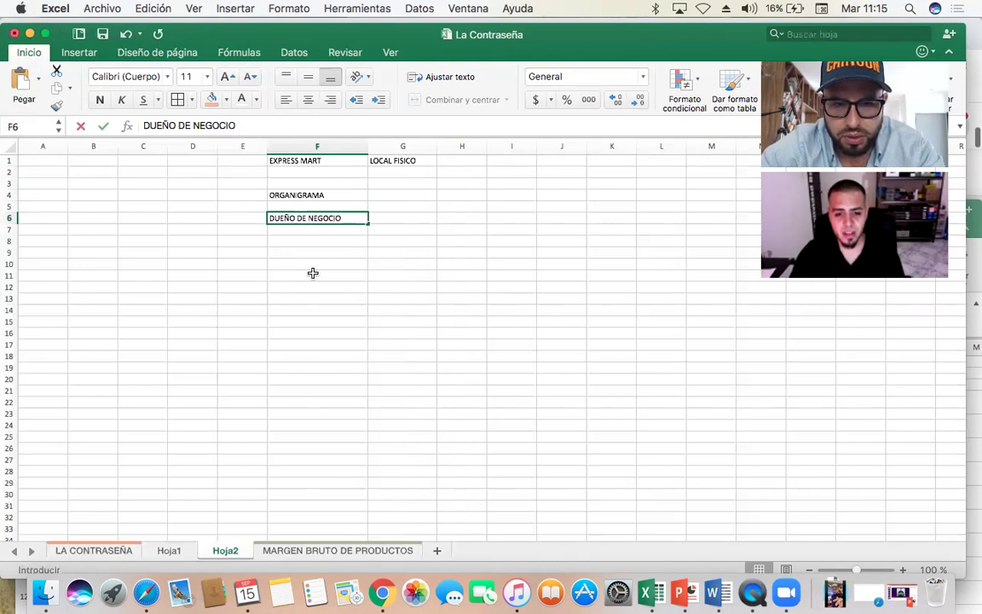
pyautogui.press('Return')
pyautogui.press('Return')
pyautogui.write('GERENTE GENERAL')
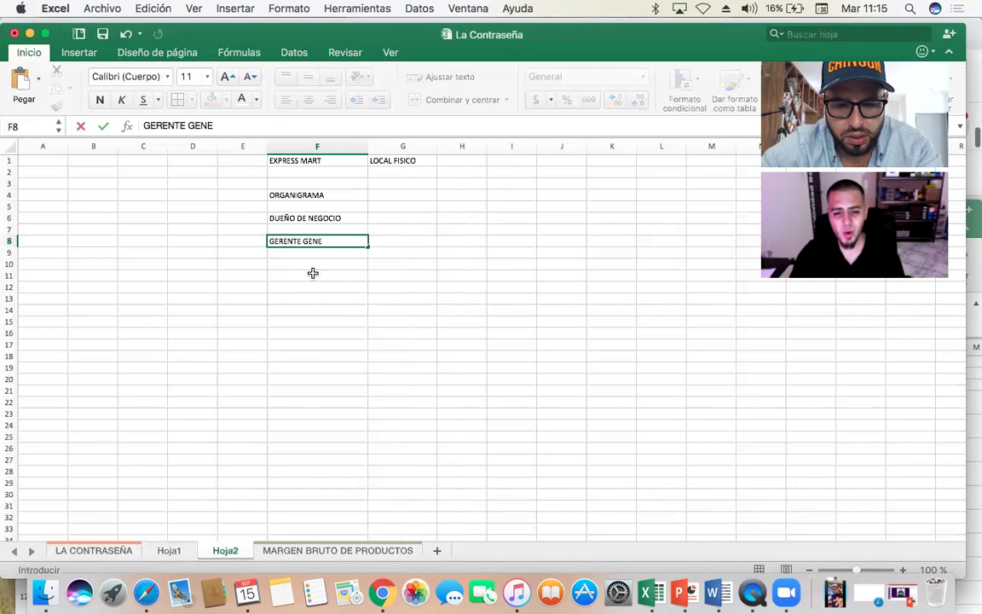
pyautogui.press('Return')
pyautogui.press('Return')
pyautogui.write('GERENTE OPERATIVO')
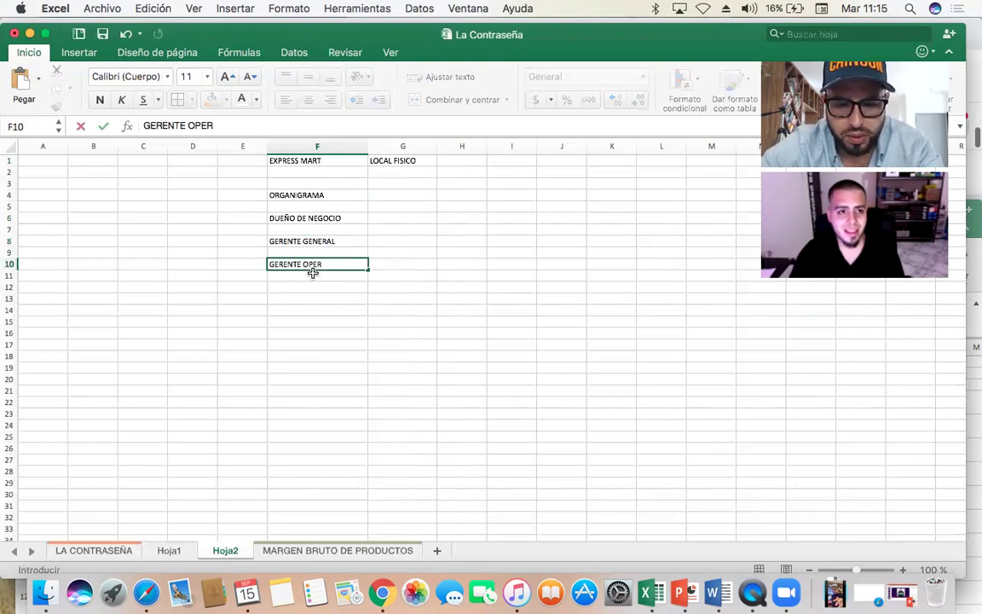
# - Enter GERENTE ADMINISTRATIVO in cell D10 and widen column D to fit the text
pyautogui.press('Left')
pyautogui.press('Left')
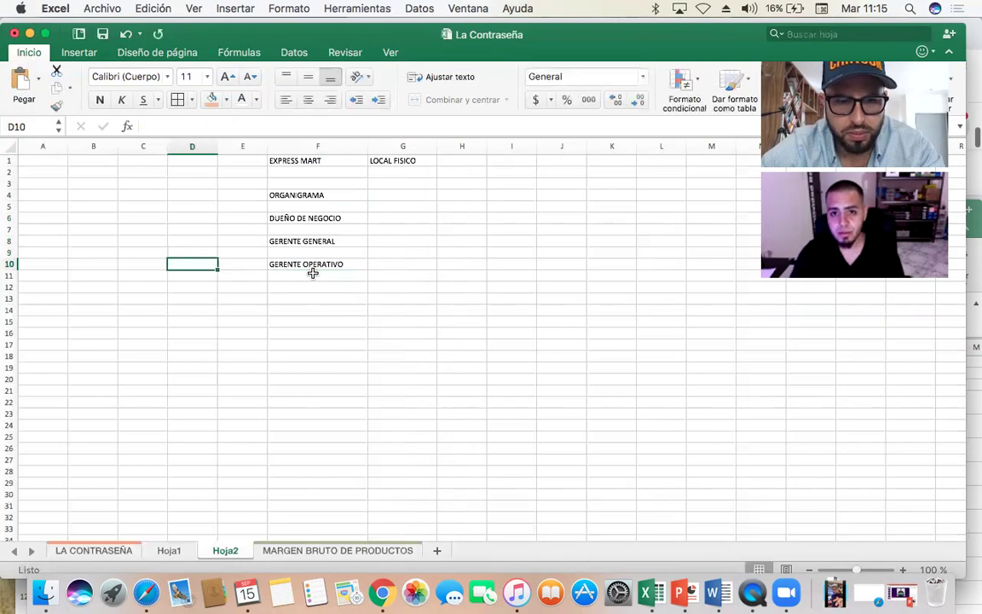
pyautogui.write('GERENTE')
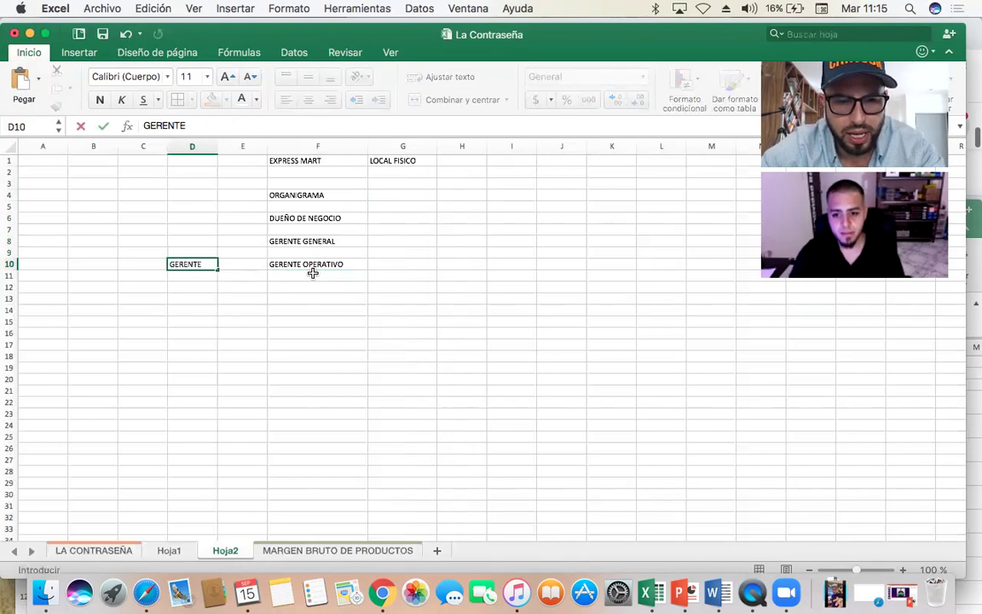
pyautogui.write(' ADMINISTRATIVO')
pyautogui.press('Return')
pyautogui.moveTo(219, 146); pyautogui.dragTo(275, 146)
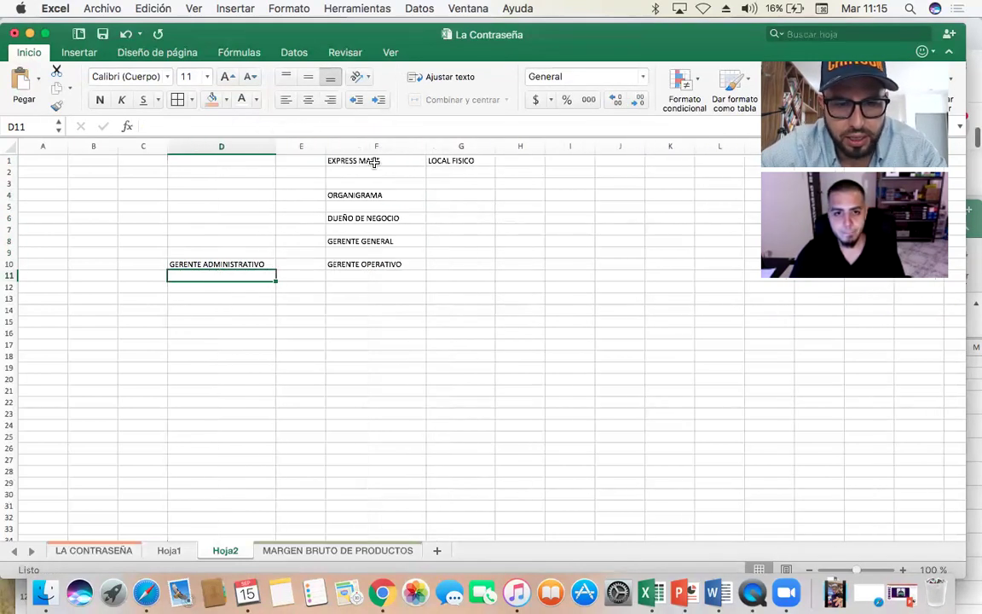
# - Enter GERENTE MARKETING Y VENTAS in cell H10 and widen column H to fit the text
pyautogui.click(520, 265)
pyautogui.write('GERENTE')
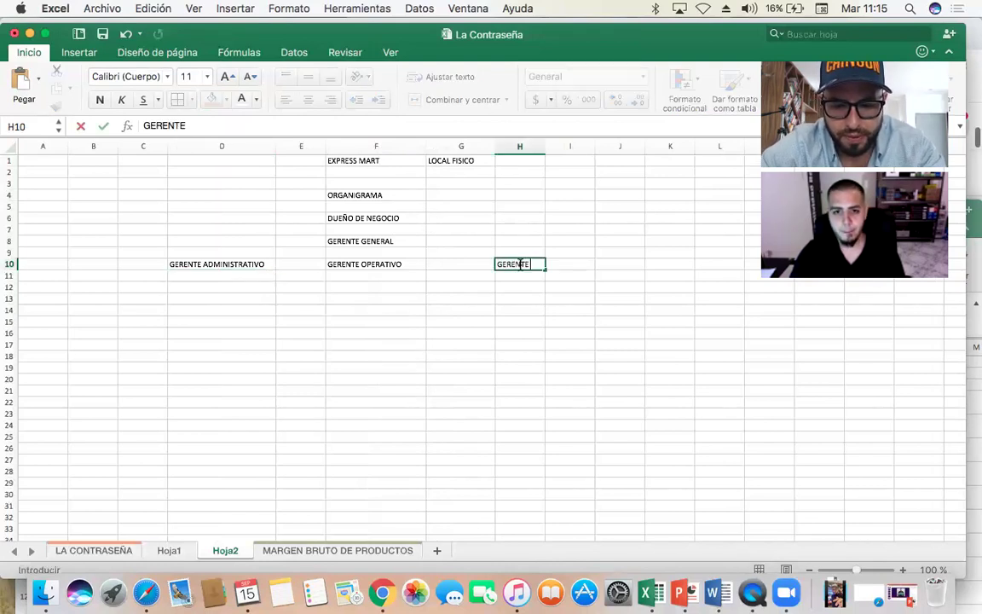
pyautogui.write(' MARKETING Y')
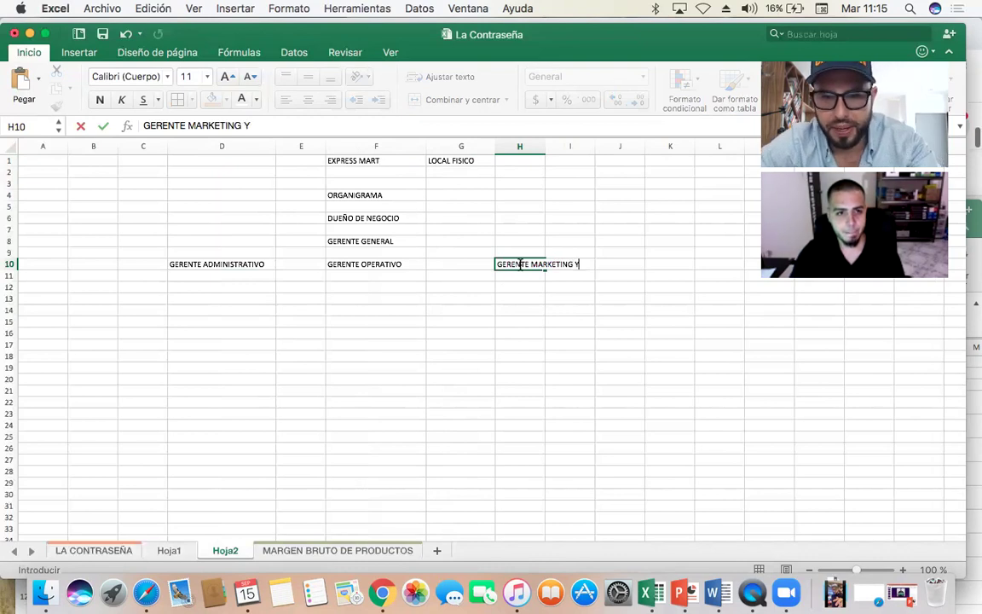
pyautogui.write(' VENTAS')
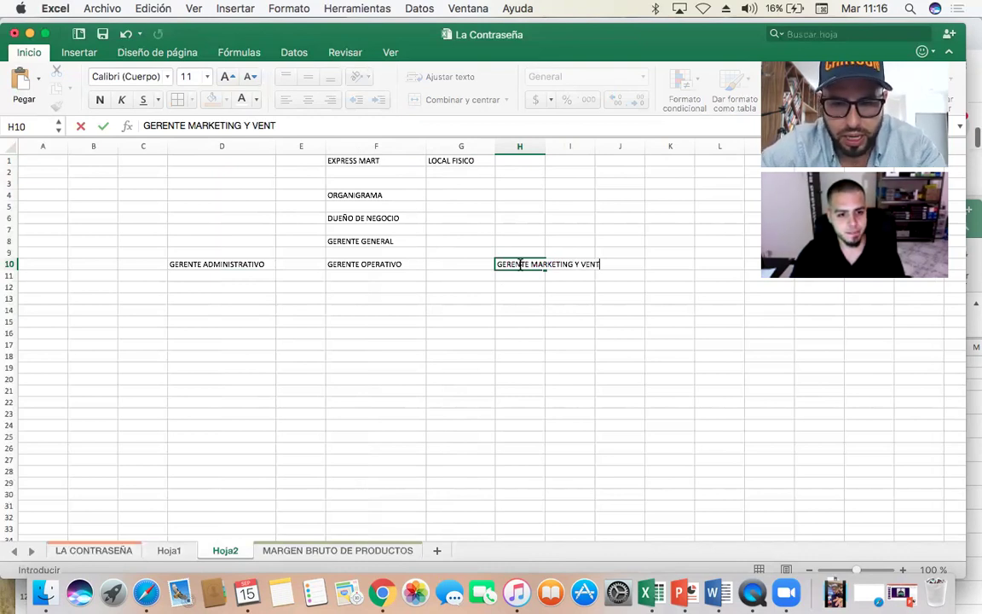
pyautogui.press('Return')
pyautogui.moveTo(541, 145); pyautogui.dragTo(629, 147)
pyautogui.click(242, 261)
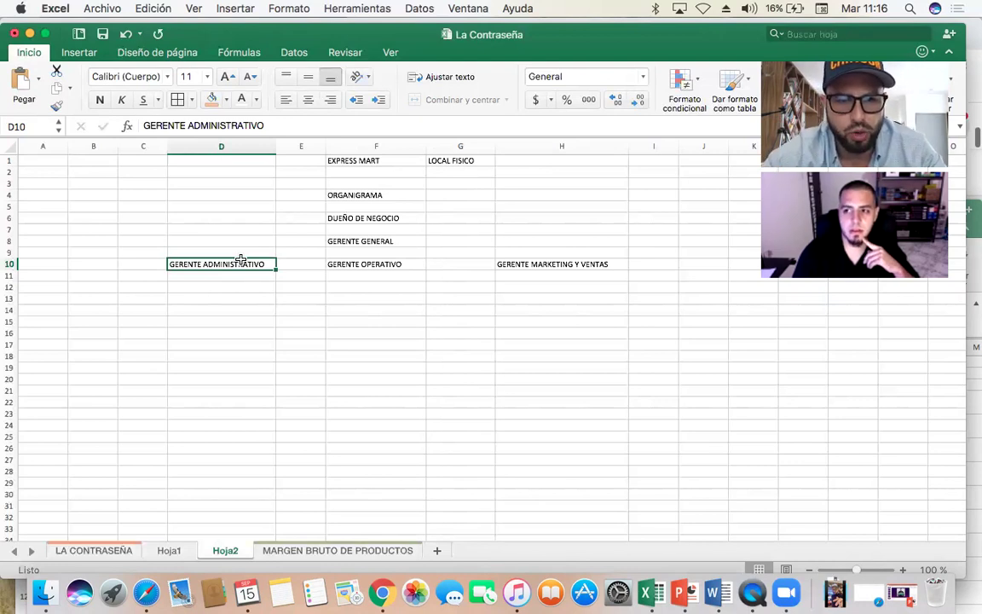
pyautogui.press('Up')
pyautogui.press('Up')
pyautogui.press('Right')
pyautogui.press('Right')
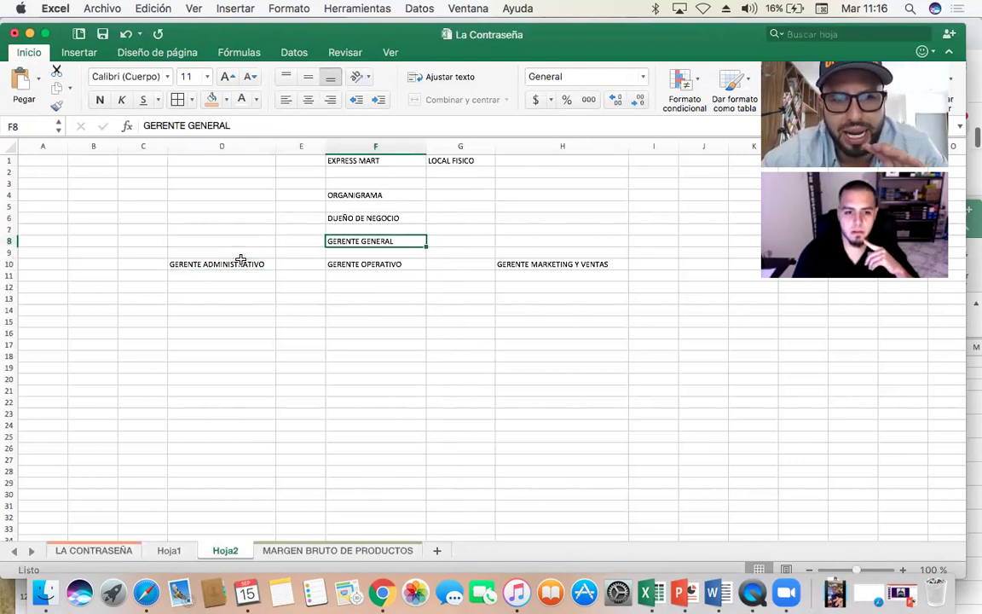
pyautogui.press('Up')
pyautogui.press('Up')
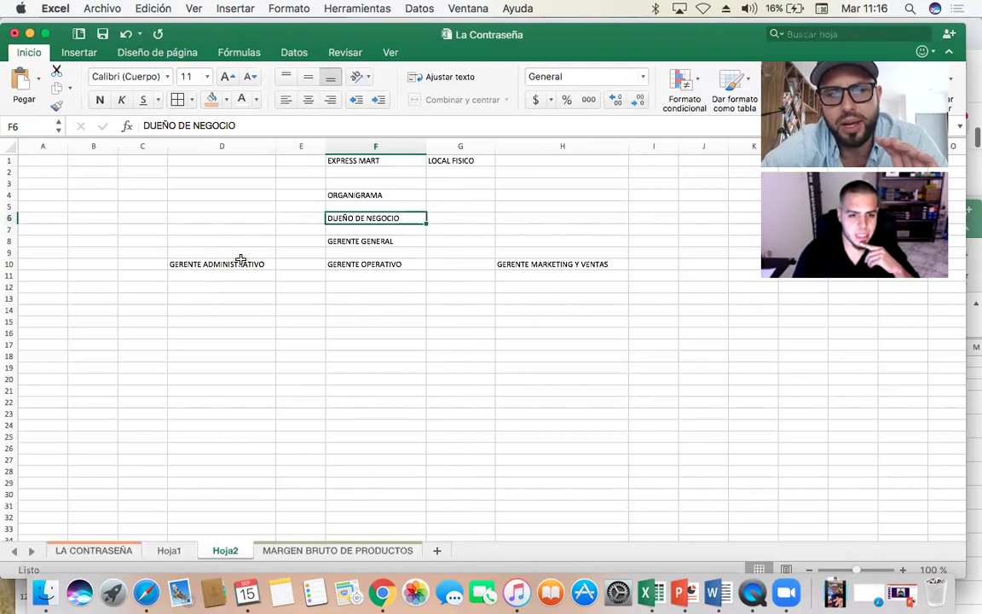
pyautogui.press('Down')
pyautogui.press('Up')
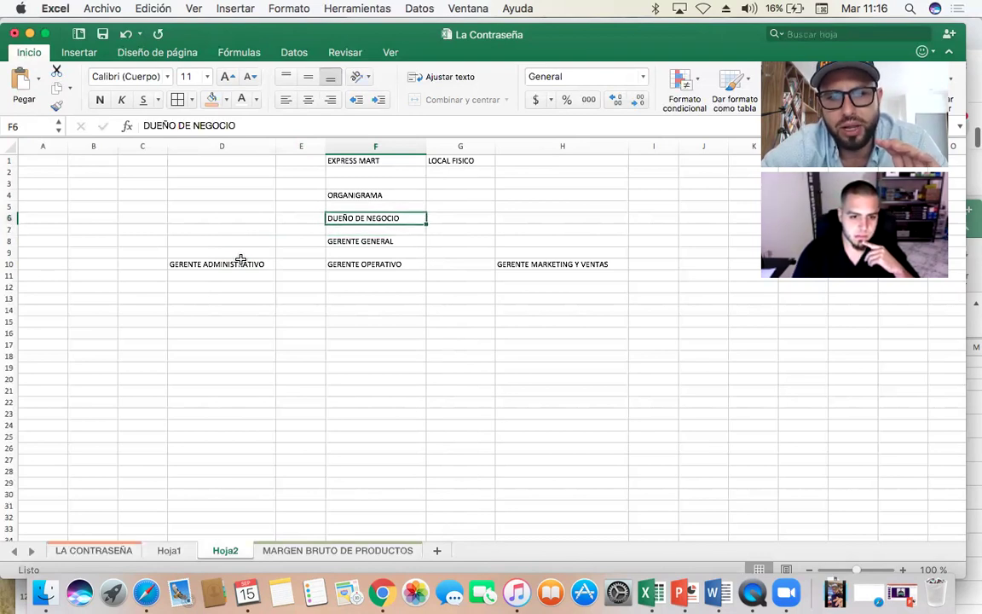
# - Fill cells A7 to J7 with red as a dividing line below DUEÑO DE NEGOCIO
pyautogui.moveTo(35, 228); pyautogui.dragTo(707, 230)
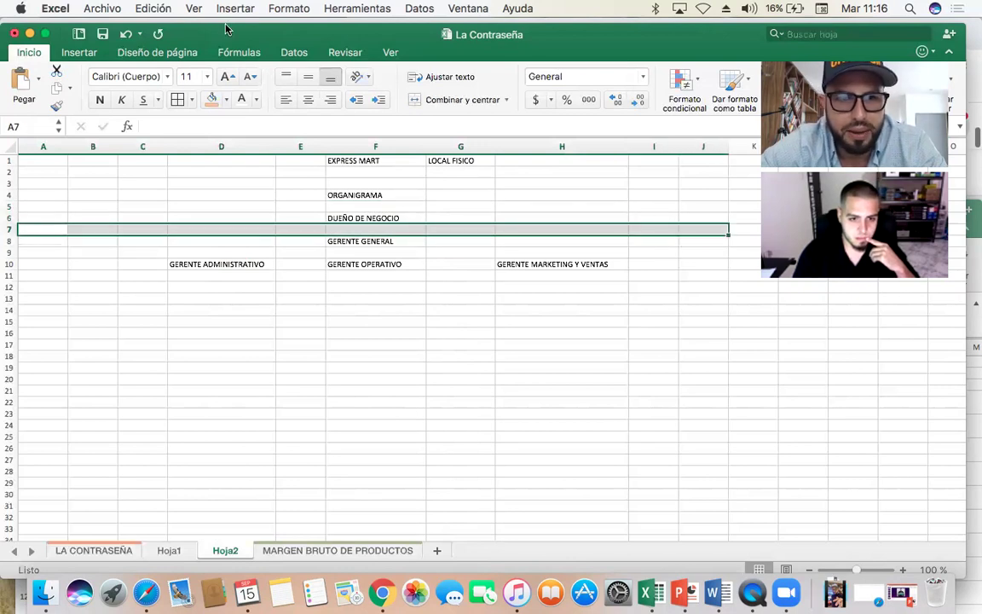
pyautogui.click(227, 100)
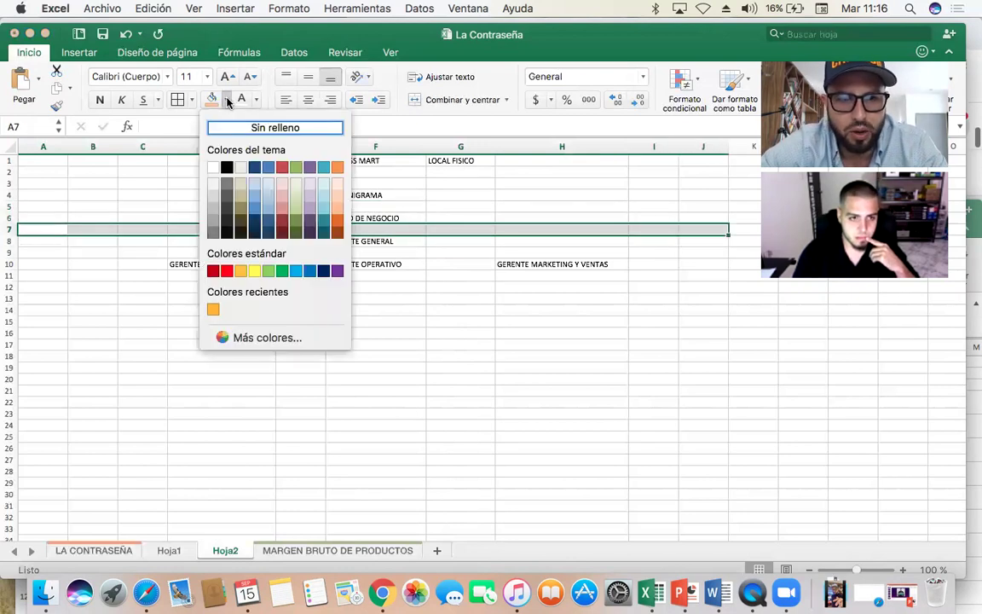
pyautogui.click(226, 270)
pyautogui.click(436, 295)
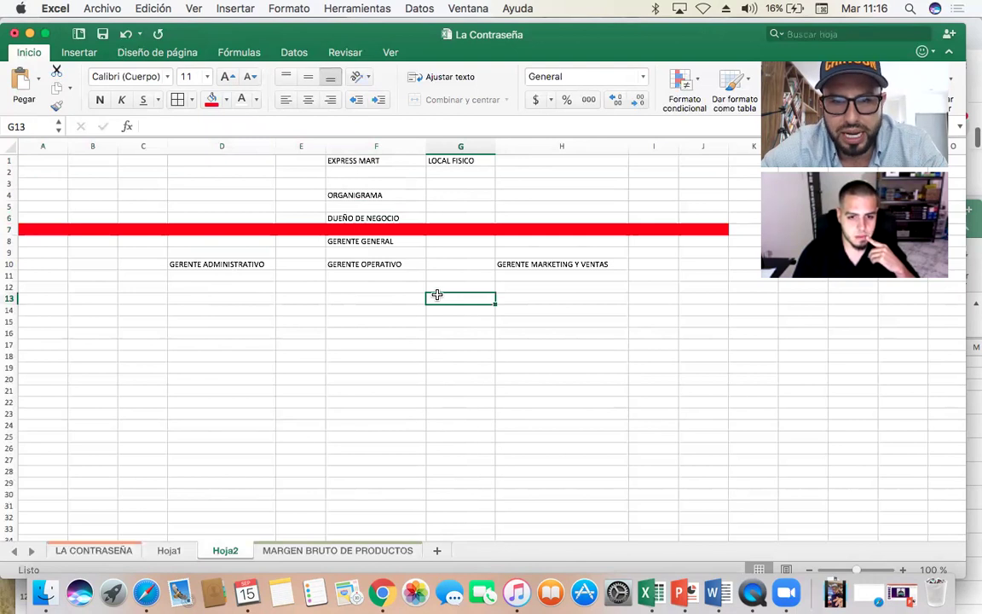
# - Apply an outside border to each position cell of the org chart: F6, F8, F10, D10 and H10
pyautogui.click(381, 219)
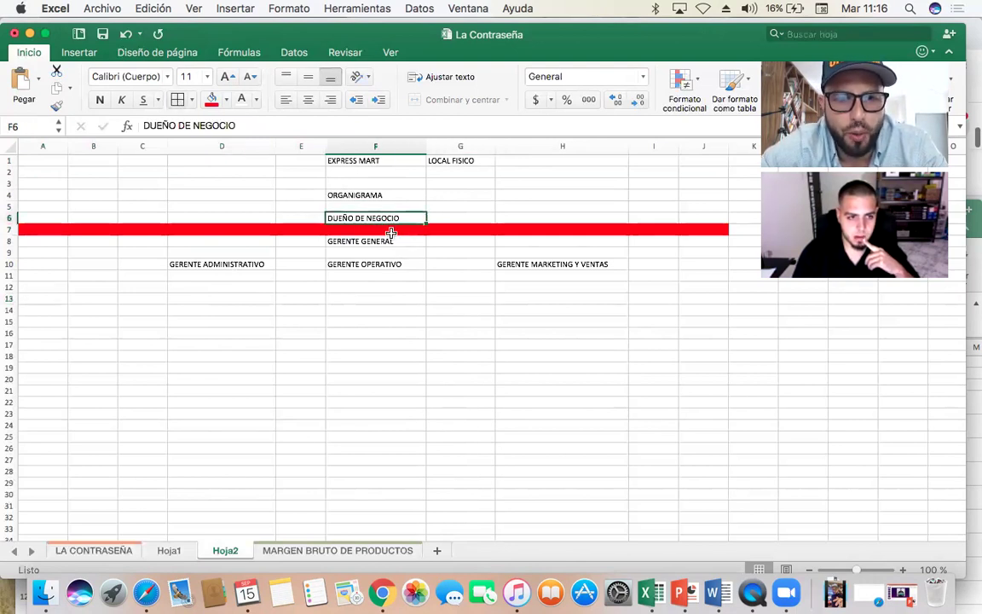
pyautogui.click(388, 241)
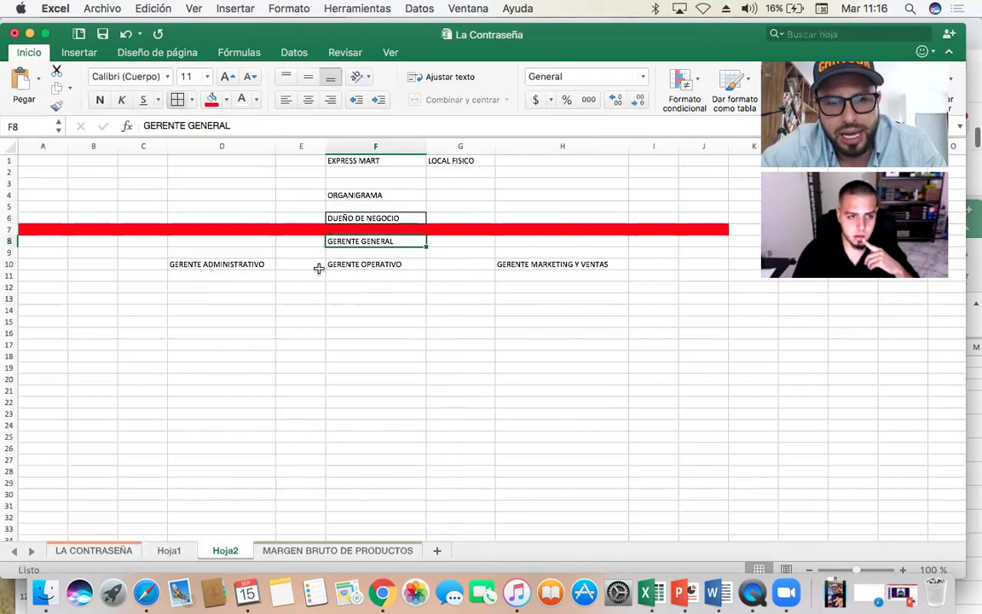
pyautogui.click(361, 265)
pyautogui.click(178, 99)
pyautogui.click(203, 261)
pyautogui.click(178, 100)
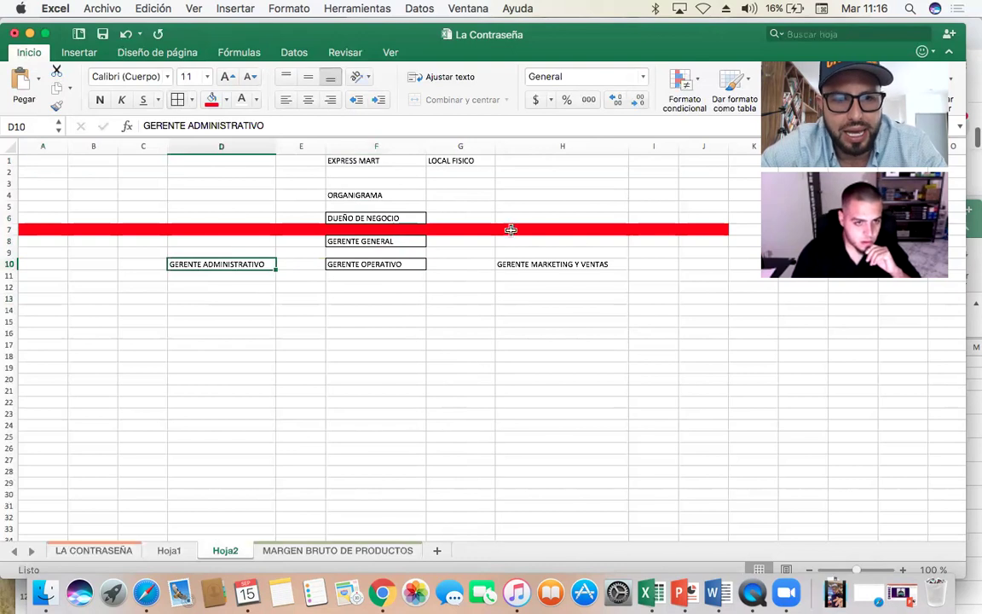
pyautogui.click(558, 264)
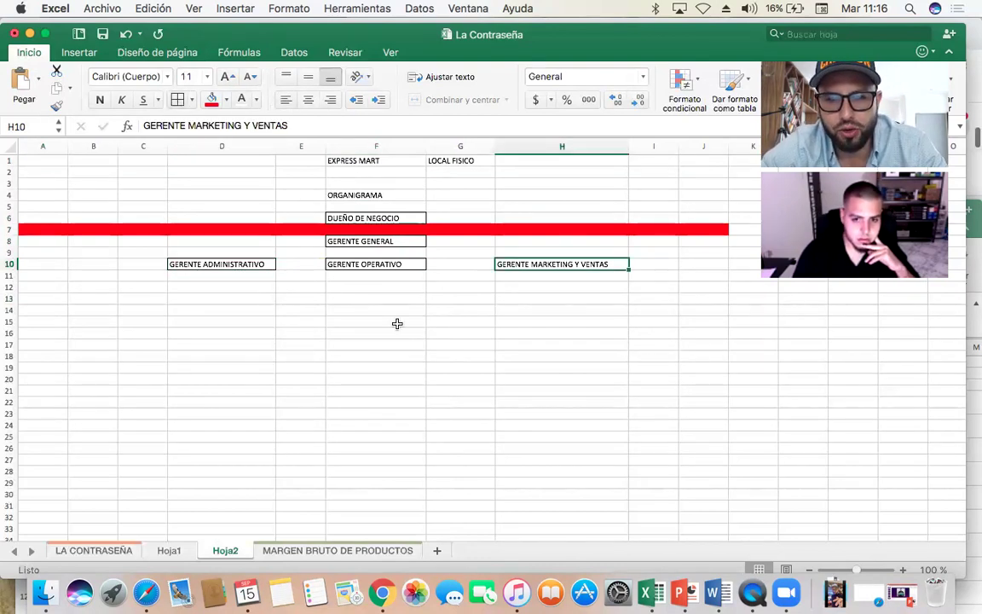
pyautogui.press('Return')
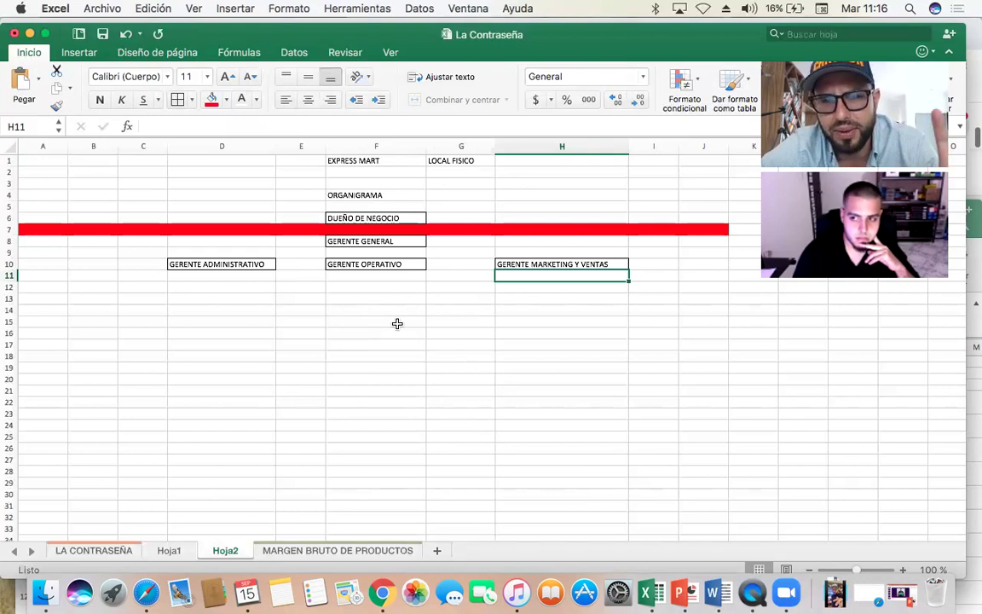
pyautogui.press('Up')
pyautogui.press('Up')
pyautogui.press('Left')
pyautogui.press('Down')
pyautogui.press('Down')
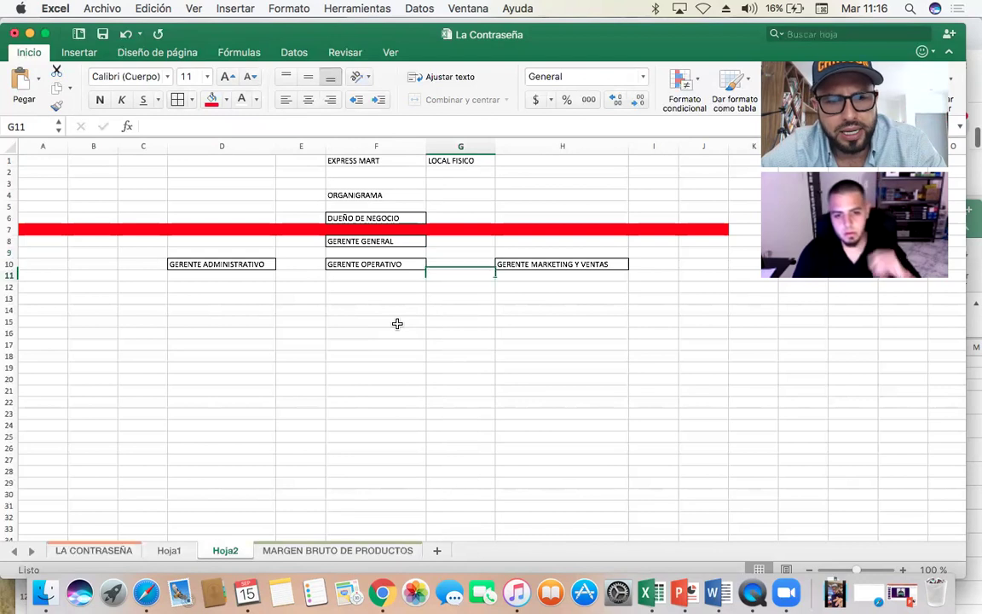
pyautogui.press('Left')
pyautogui.press('Left')
pyautogui.press('Left')
pyautogui.press('Right')
pyautogui.press('Up')
pyautogui.press('Up')
pyautogui.press('Right')
pyautogui.press('Up')
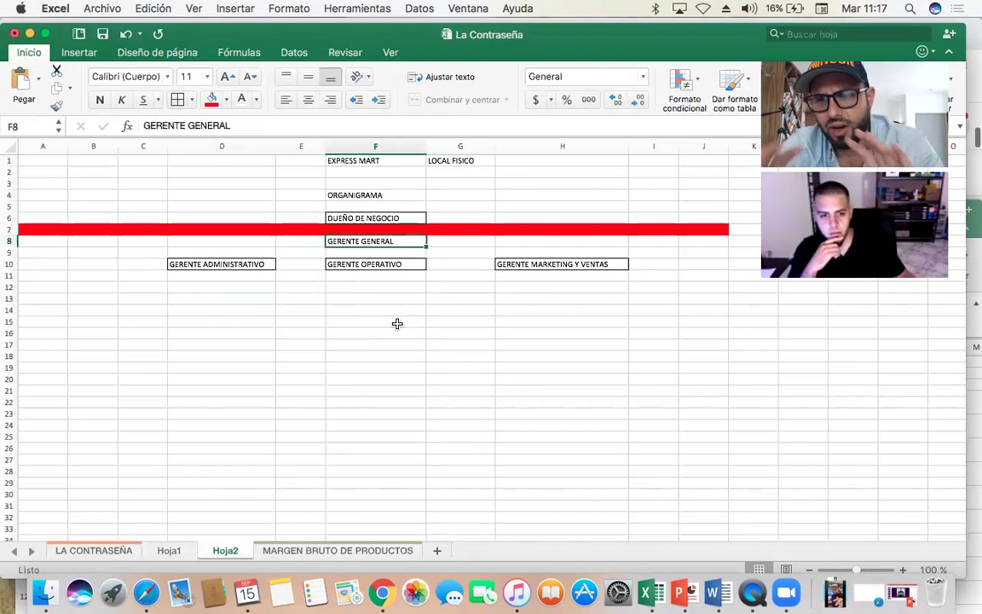
pyautogui.click(441, 163)
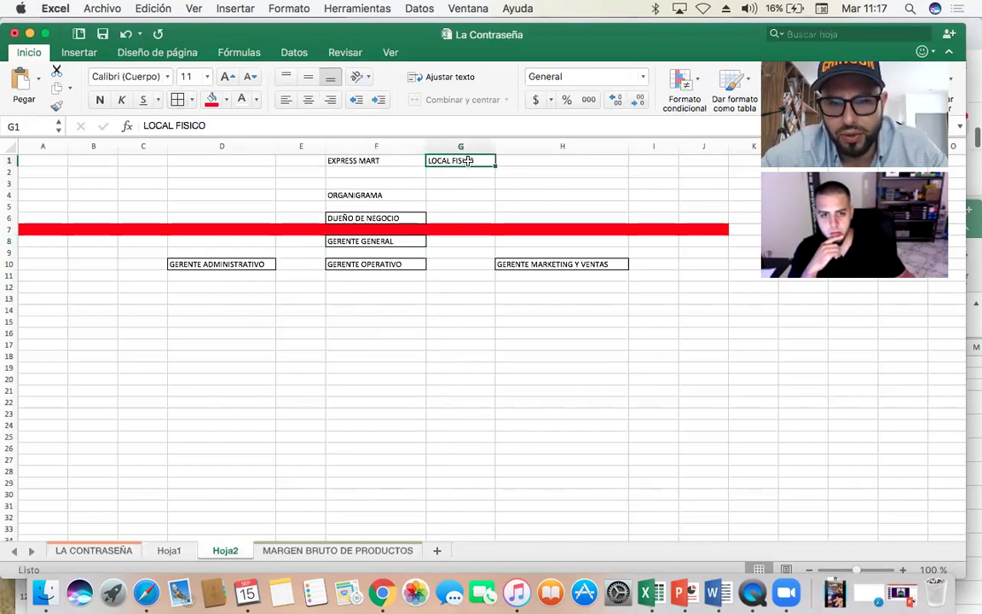
# - Enter the general manager's first name in cell G8, beside GERENTE GENERAL
pyautogui.click(360, 243)
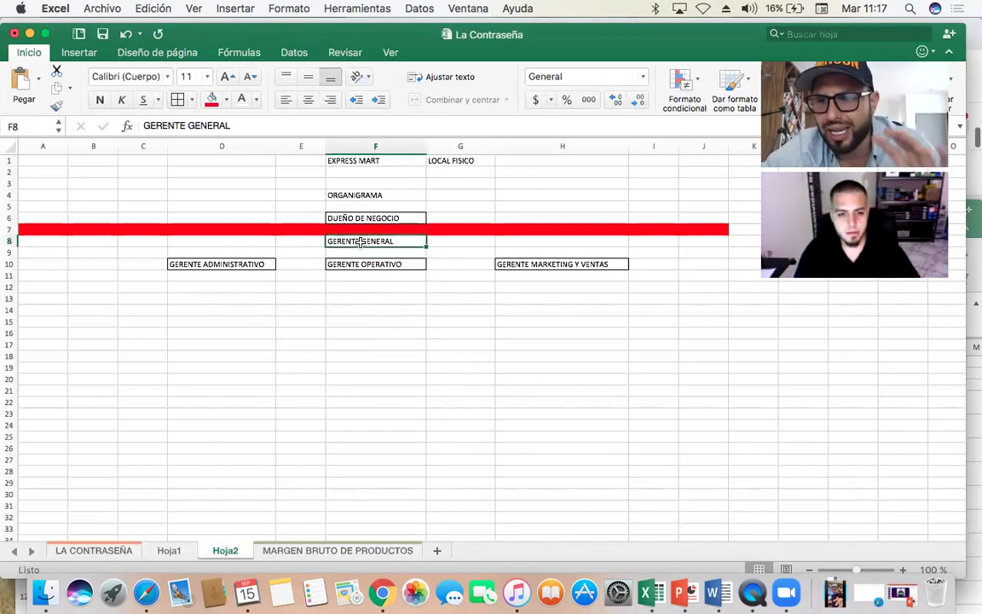
pyautogui.press('Right')
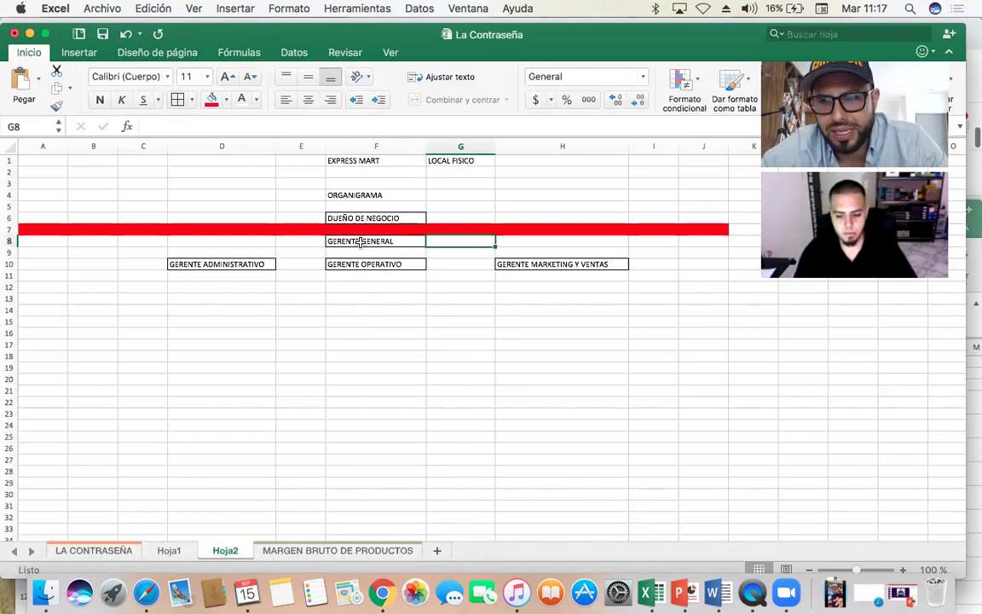
pyautogui.write('DAVID')
pyautogui.press('Return')
# - Fill the GERENTE GENERAL cell with light orange and the GERENTE OPERATIVO cell with light aqua
pyautogui.click(359, 243)
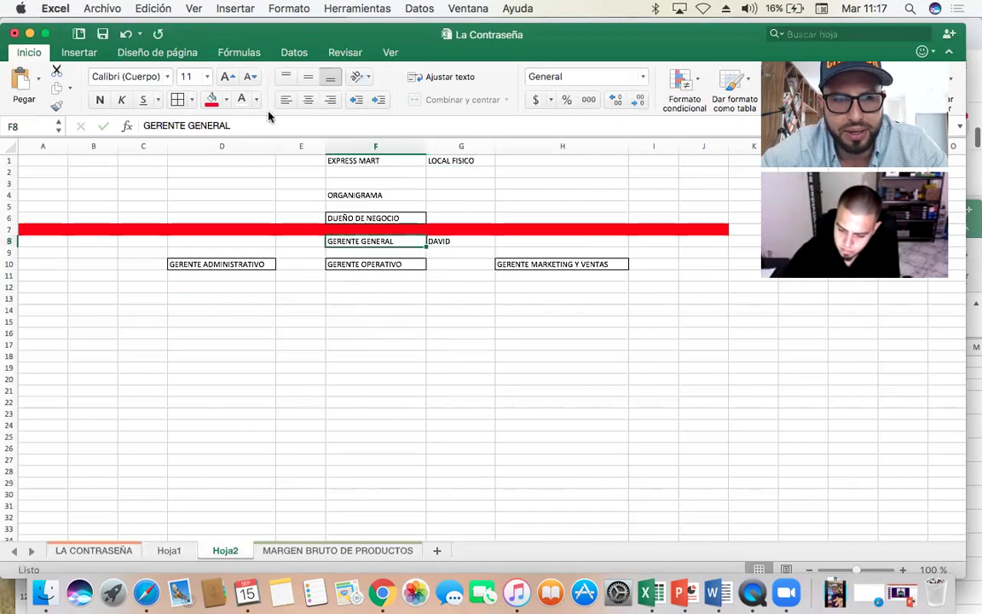
pyautogui.click(225, 100)
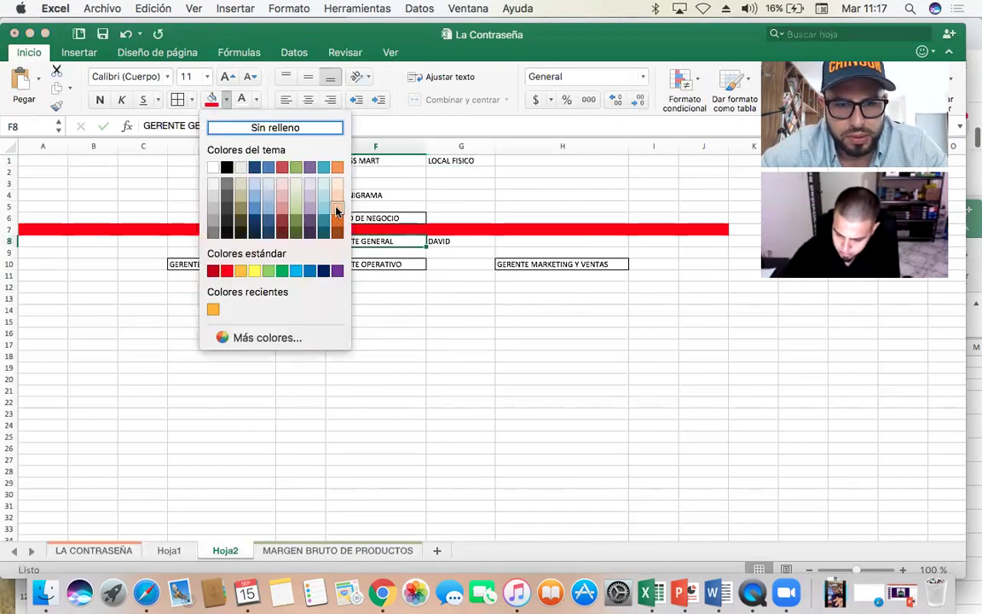
pyautogui.click(302, 189)
pyautogui.click(367, 264)
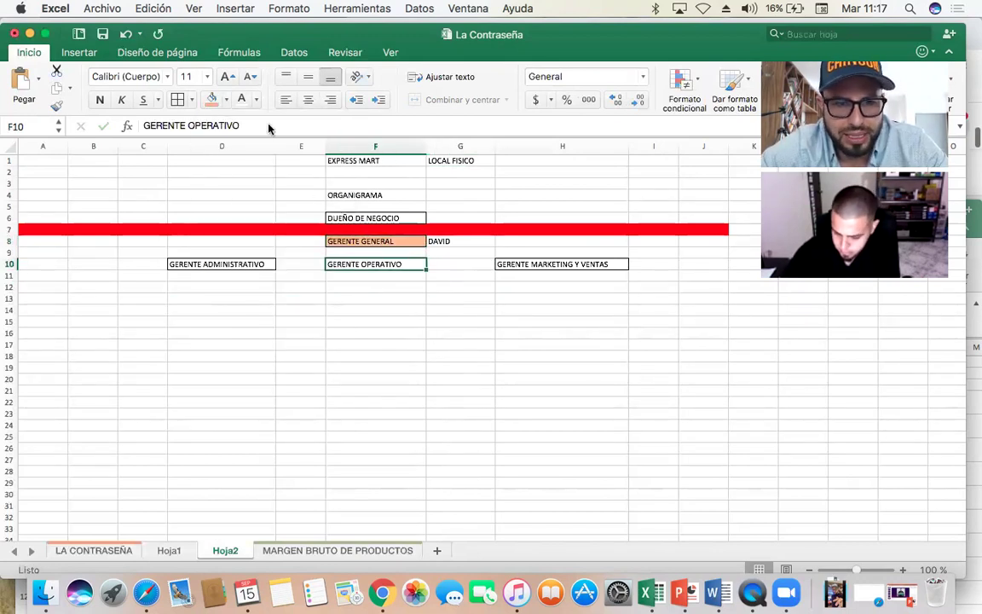
pyautogui.click(225, 100)
pyautogui.click(323, 196)
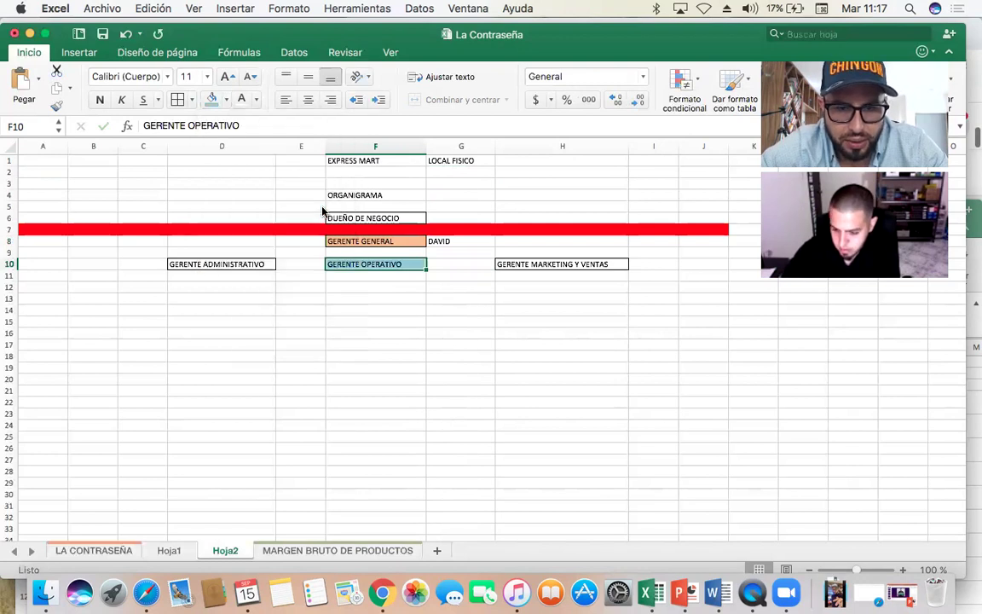
# - Fill the GERENTE ADMINISTRATIVO cell with light green and the GERENTE MARKETING Y VENTAS cell with light red
pyautogui.click(252, 263)
pyautogui.click(225, 100)
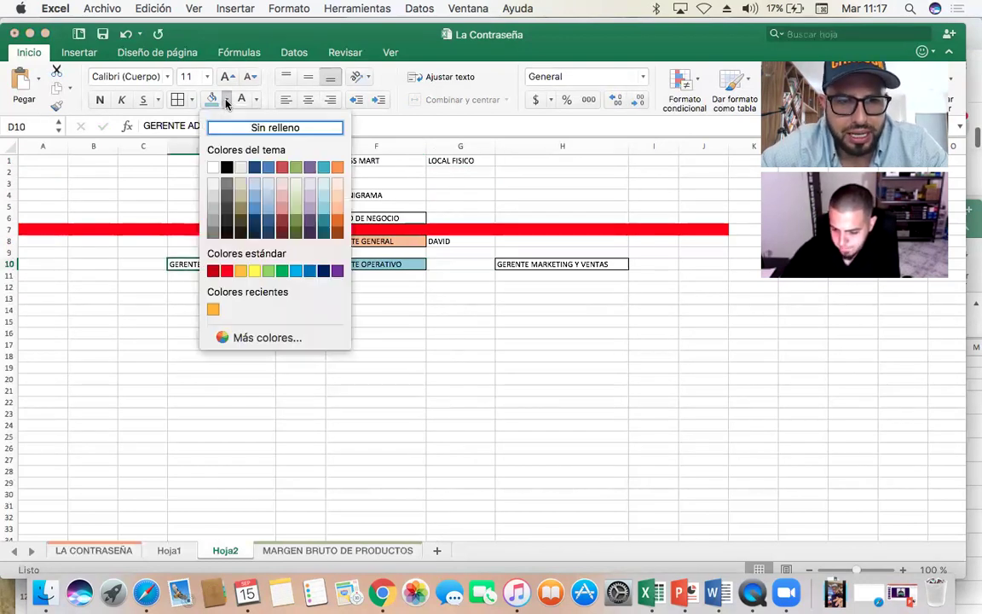
pyautogui.click(295, 208)
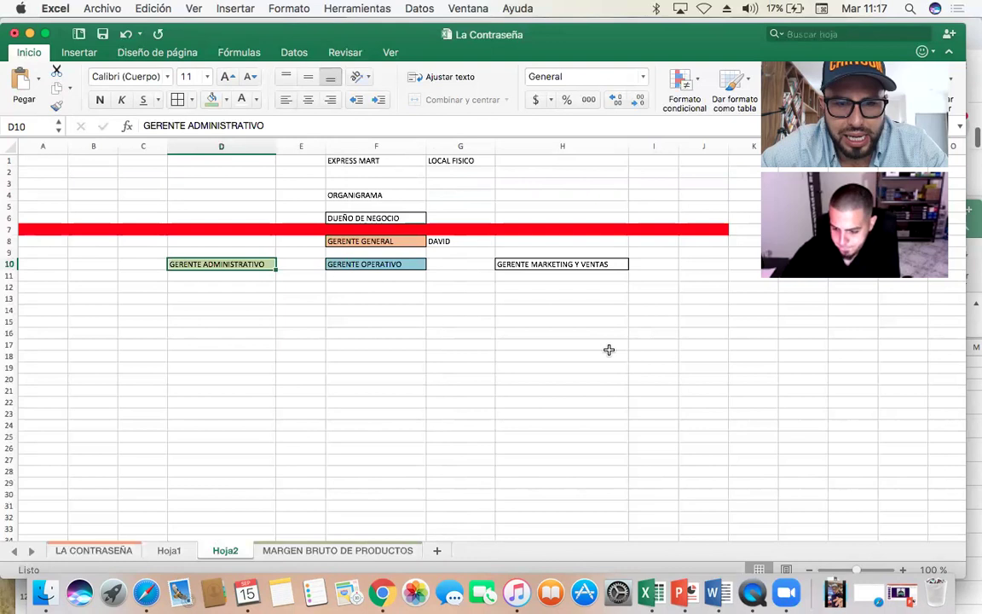
pyautogui.click(544, 266)
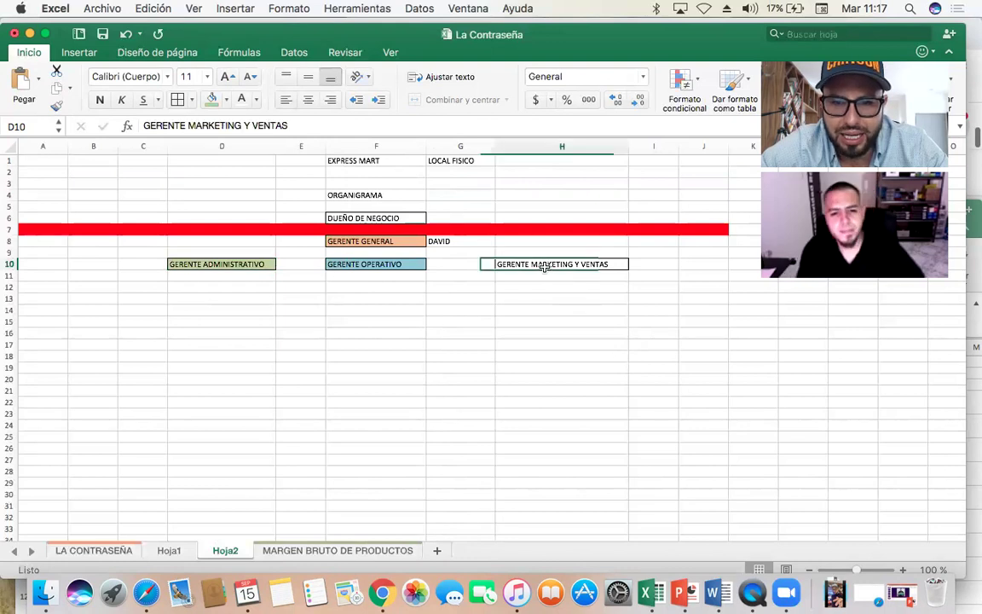
pyautogui.click(226, 99)
pyautogui.click(282, 208)
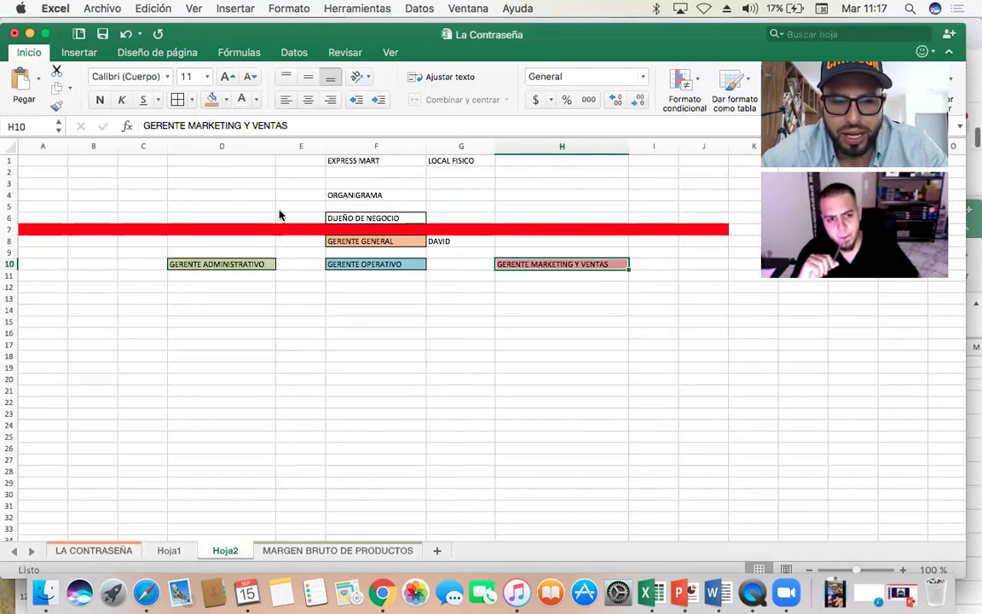
# - Enter REPORTE FINANCIEROS MENSUALES in cell C10, beside GERENTE ADMINISTRATIVO, and widen column C to fit the text
pyautogui.press('Down')
pyautogui.press('Left')
pyautogui.press('Left')
pyautogui.press('Left')
pyautogui.press('Left')
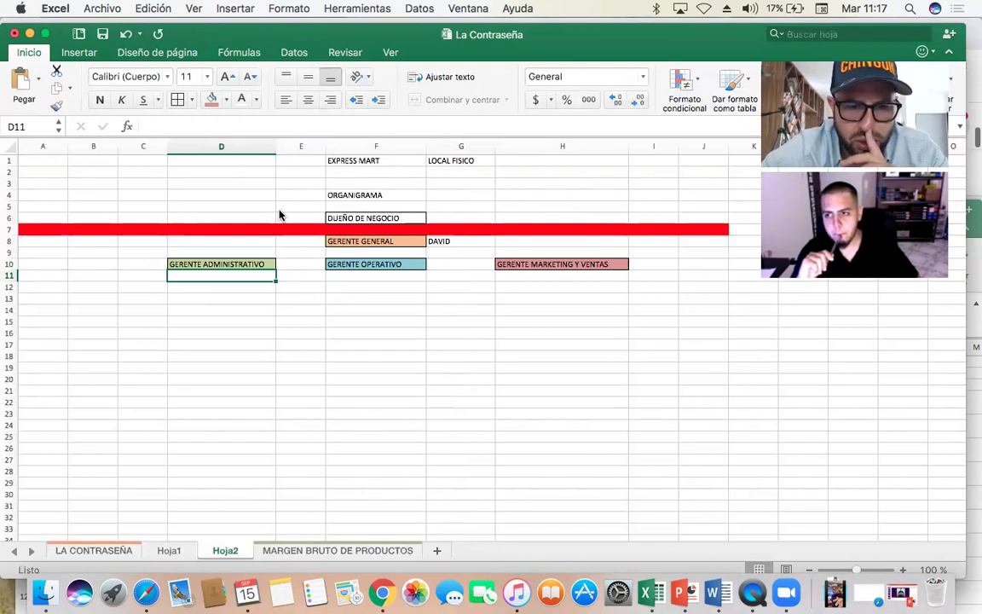
pyautogui.press('super+z')
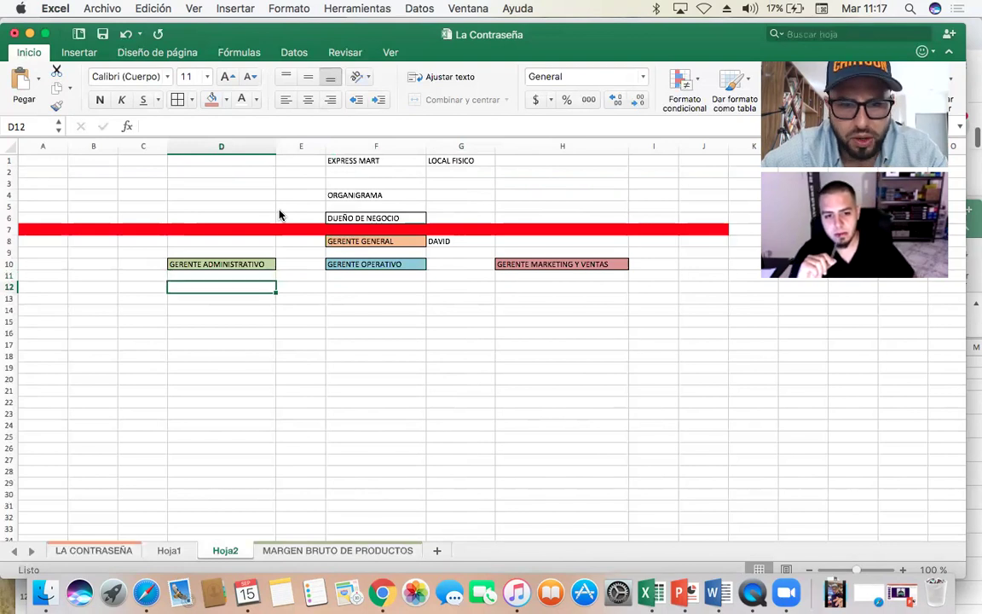
pyautogui.press('super+y')
pyautogui.press('Left')
pyautogui.press('Up')
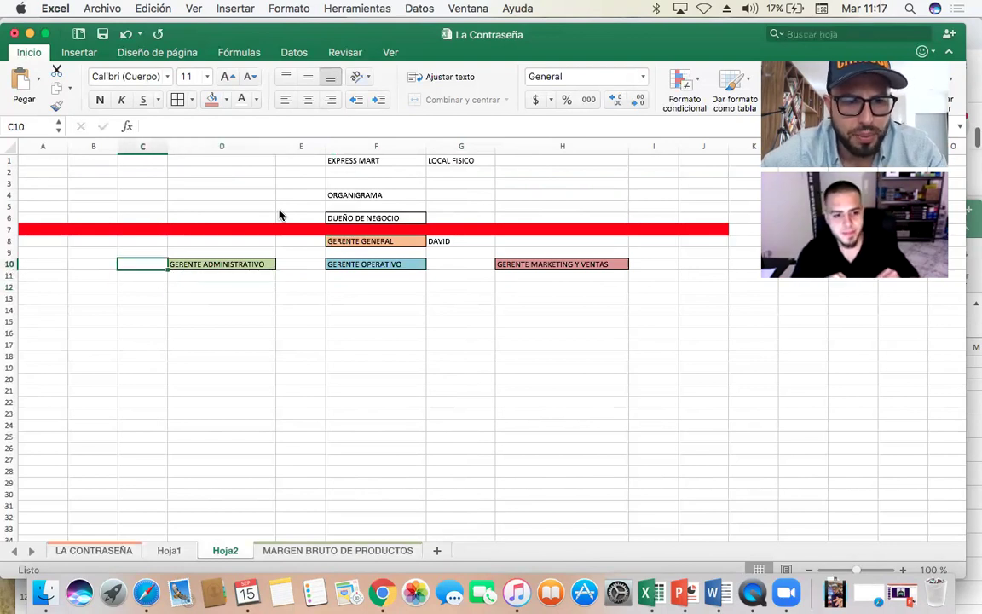
pyautogui.write('REPORTE')
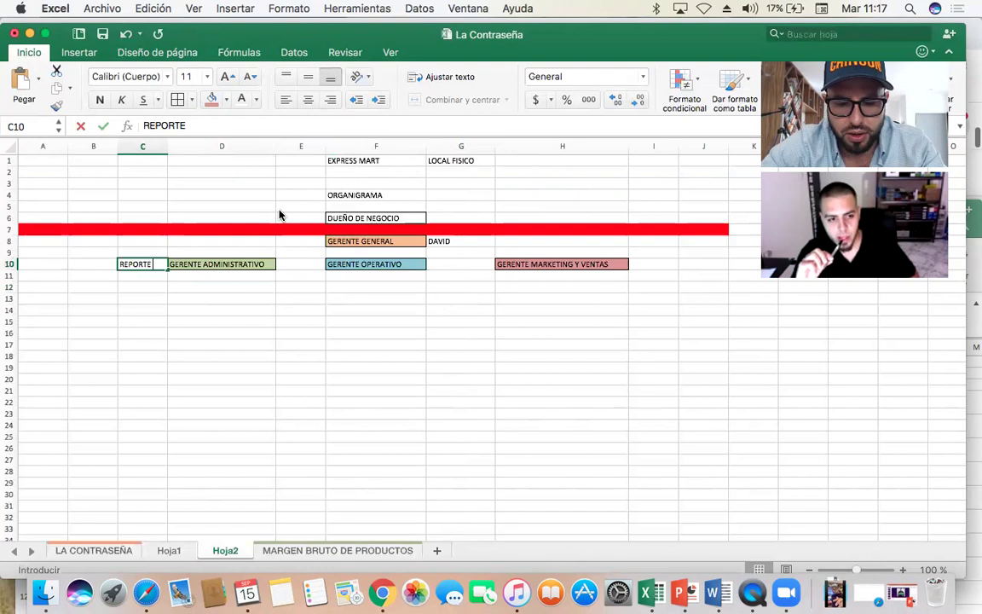
pyautogui.write(' FINANCIERO MENSUALE')
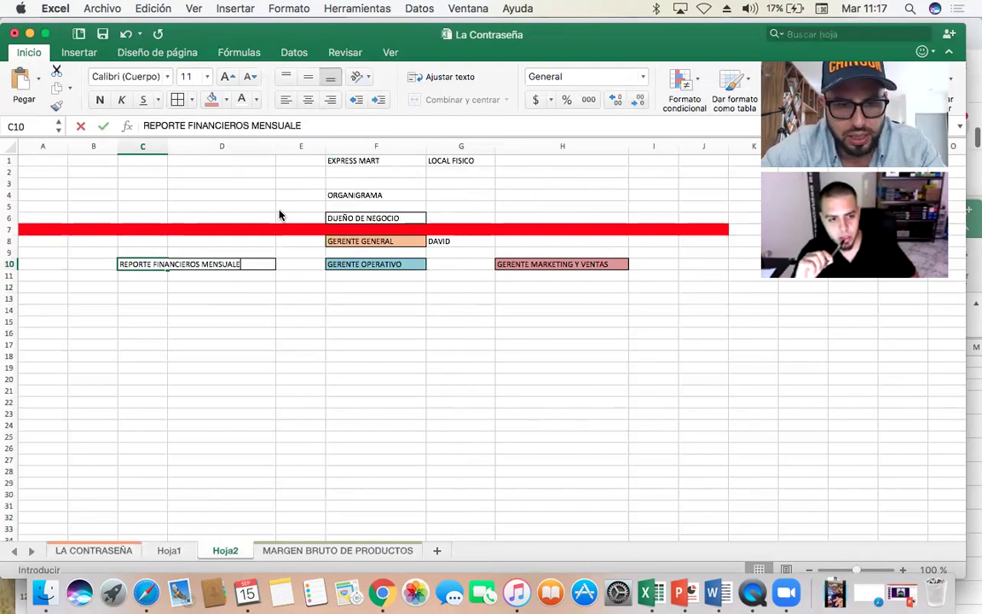
pyautogui.press('Return')
pyautogui.moveTo(168, 146); pyautogui.dragTo(257, 145)
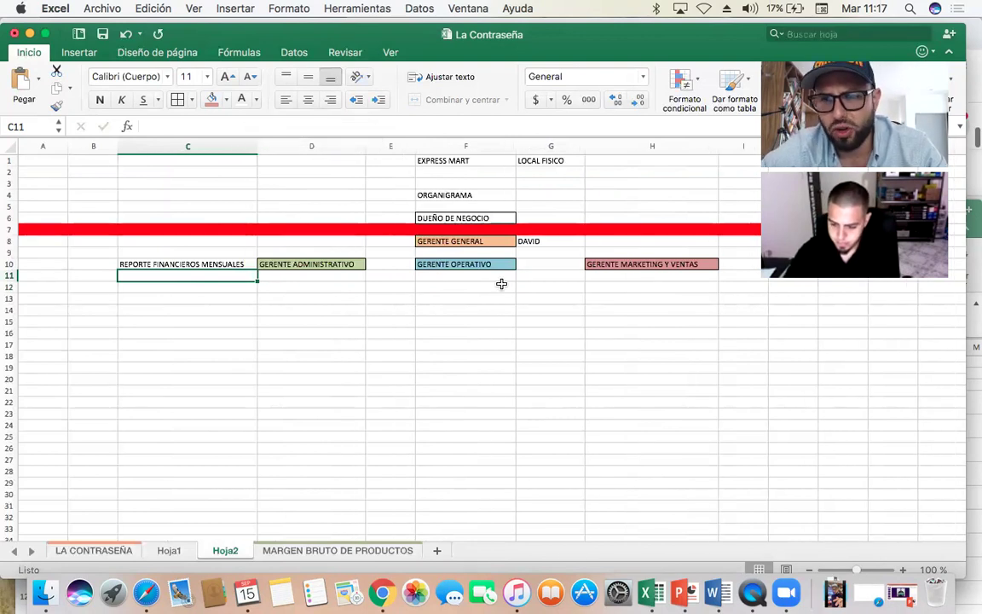
pyautogui.press('Up')
pyautogui.press('Right')
pyautogui.press('Left')
pyautogui.press('Right')
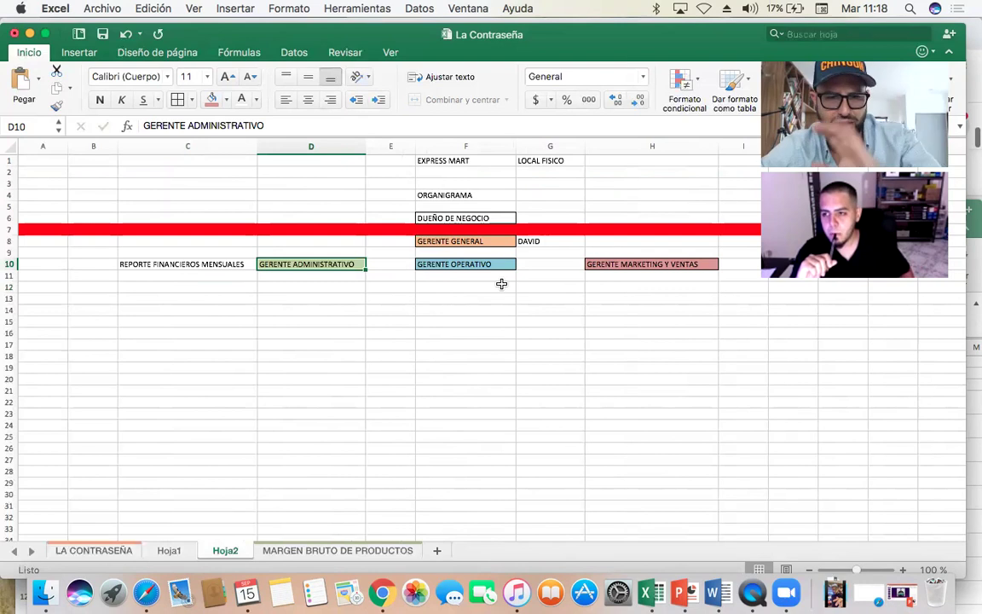
pyautogui.press('Return')
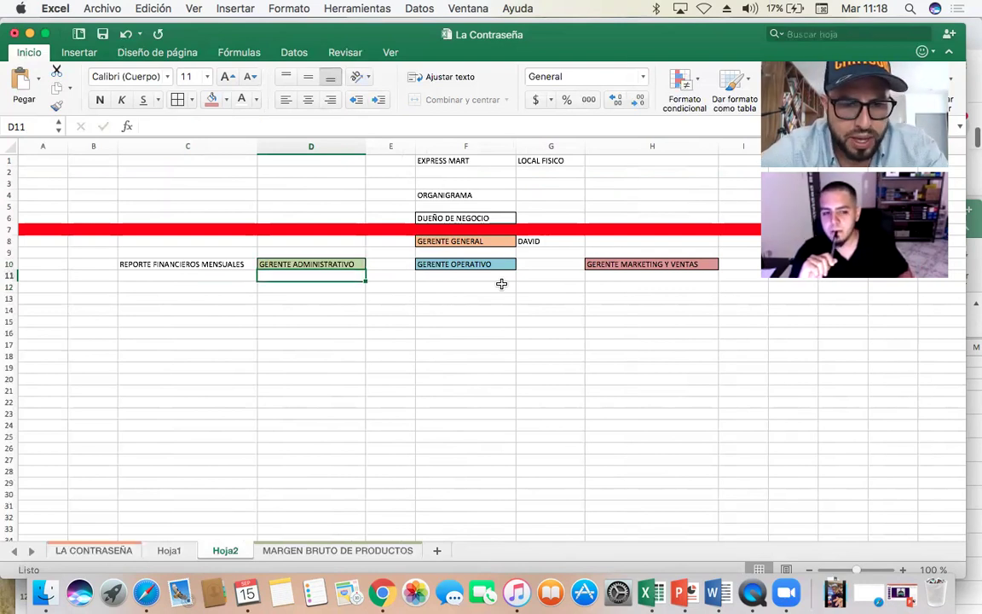
pyautogui.press('Return')
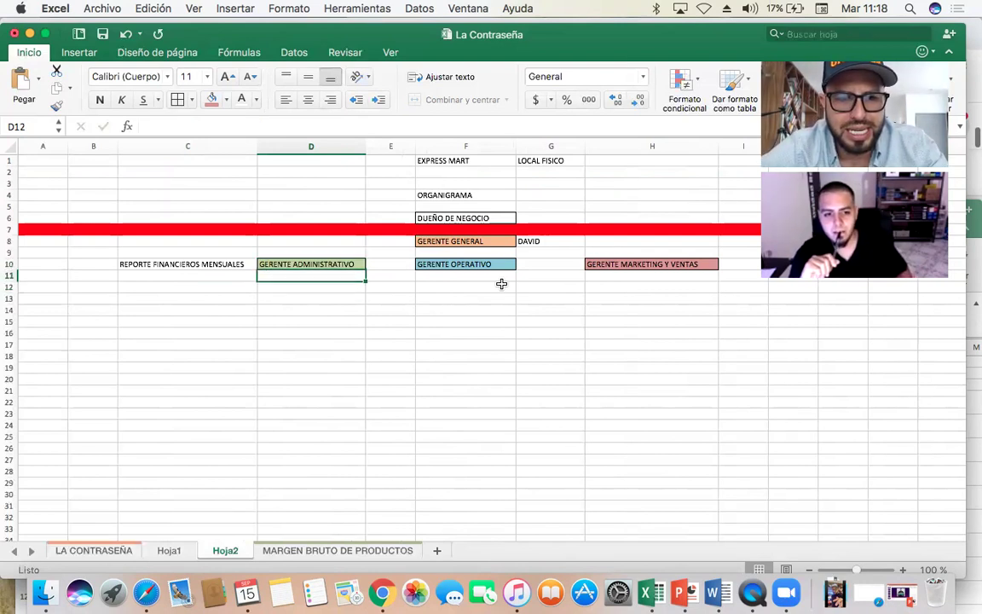
pyautogui.press('Up')
pyautogui.press('Down')
pyautogui.press('Down')
pyautogui.press('Down')
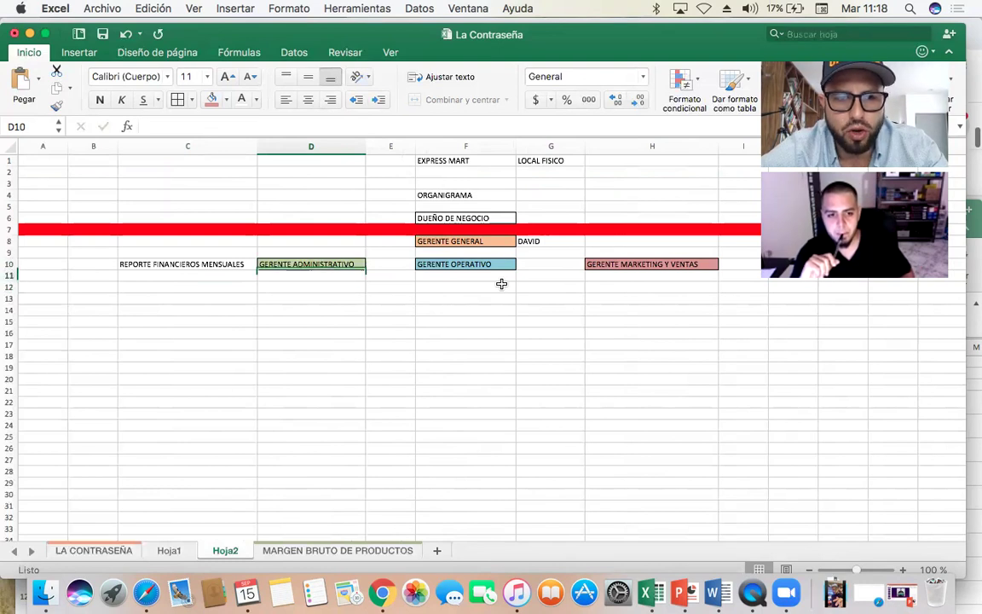
pyautogui.press('Up')
pyautogui.press('Up')
pyautogui.press('Down')
pyautogui.press('Down')
pyautogui.press('Up')
pyautogui.press('Up')
pyautogui.press('Up')
# - List CAJERA, PROVEEDORES and CONTADOR in cells D11 to D13, below GERENTE ADMINISTRATIVO
pyautogui.press('Down')
pyautogui.write('CAJE')
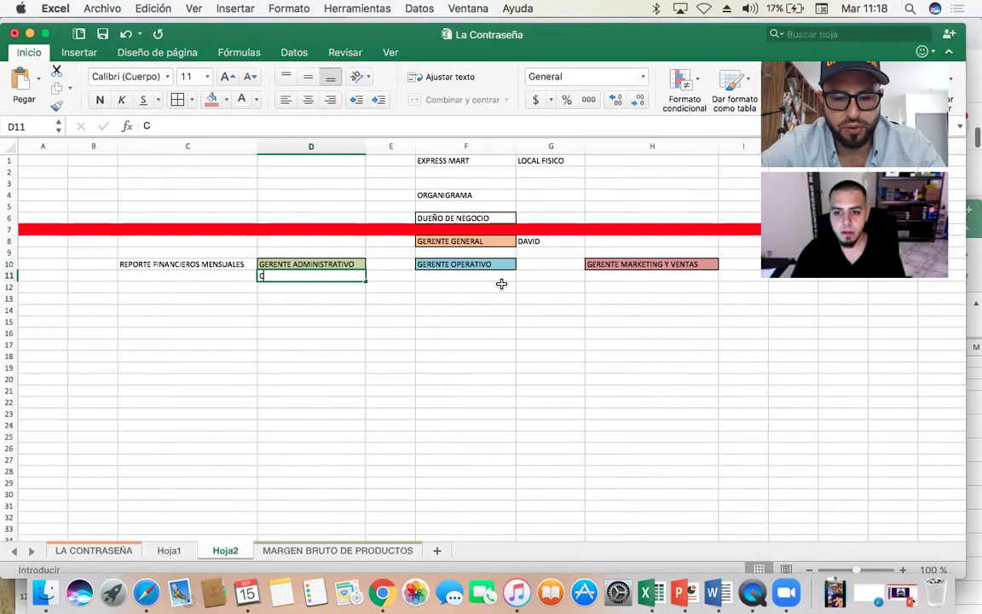
pyautogui.press('Return')
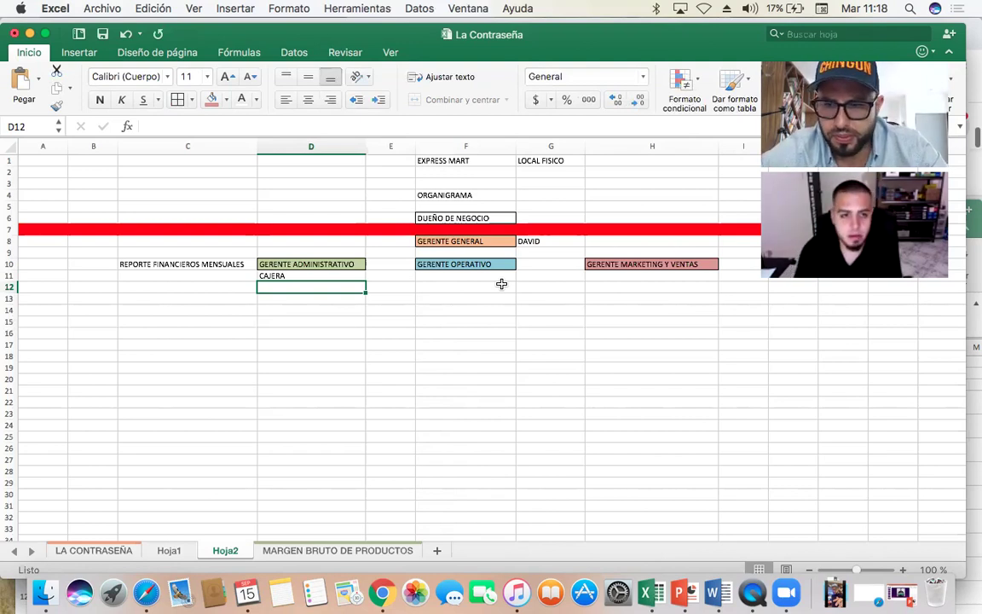
pyautogui.write('PROVEEDORES')
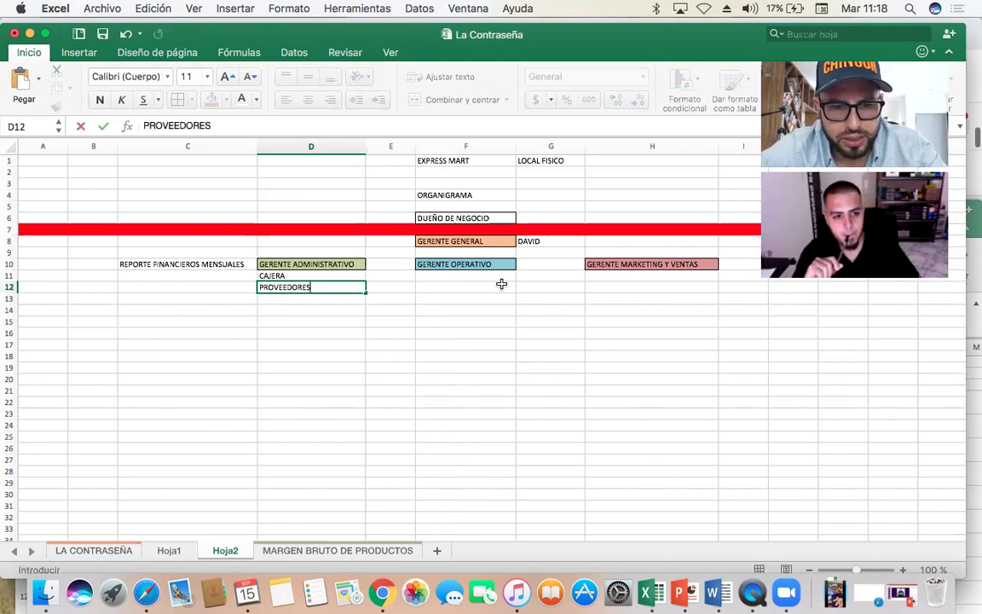
pyautogui.press('Return')
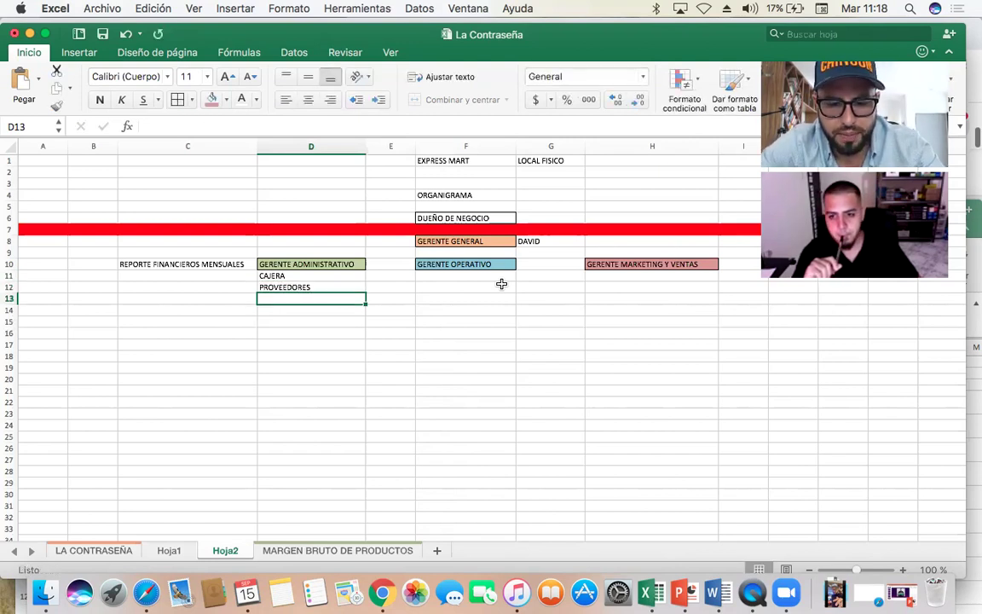
pyautogui.write('CONTADOR')
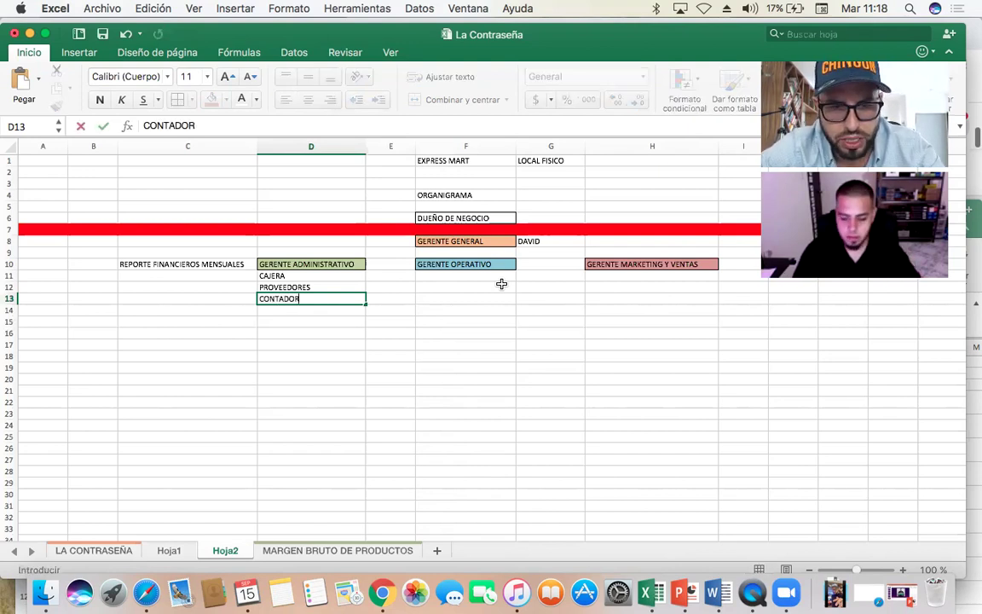
pyautogui.press('Return')
pyautogui.press('Up')
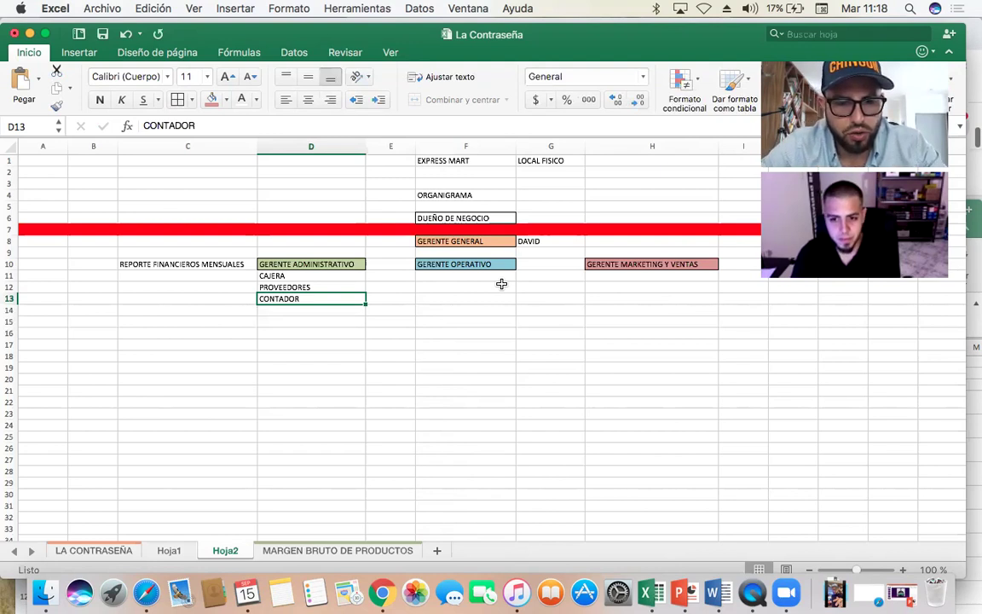
pyautogui.press('Down')
pyautogui.press('Up')
pyautogui.press('Up')
pyautogui.press('Down')
pyautogui.press('Down')
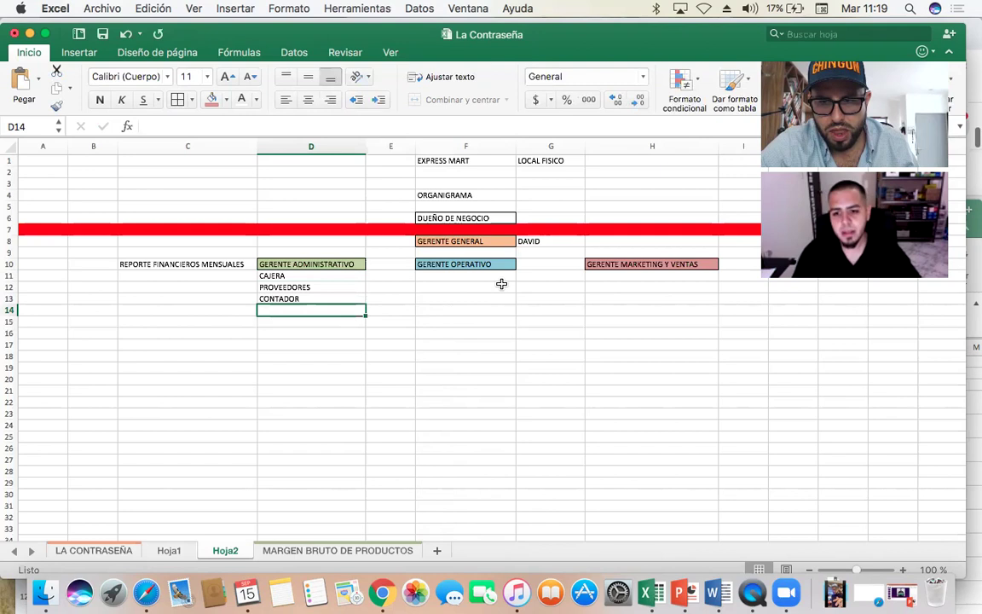
pyautogui.press('Right')
pyautogui.press('Right')
pyautogui.press('Up')
pyautogui.press('Up')
pyautogui.press('Up')
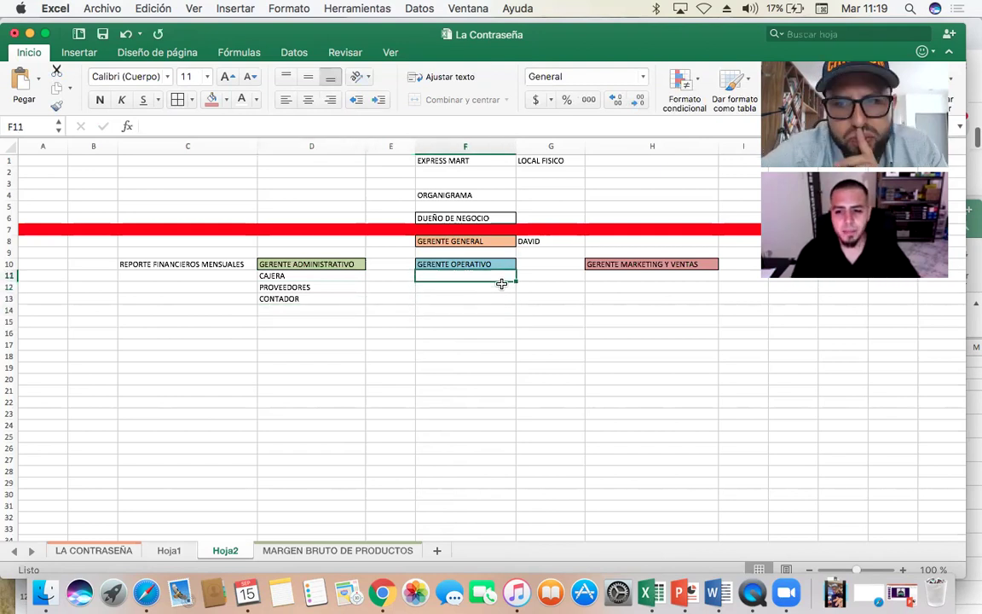
pyautogui.press('Down')
pyautogui.press('Down')
pyautogui.press('Down')
pyautogui.press('Left')
pyautogui.press('Left')
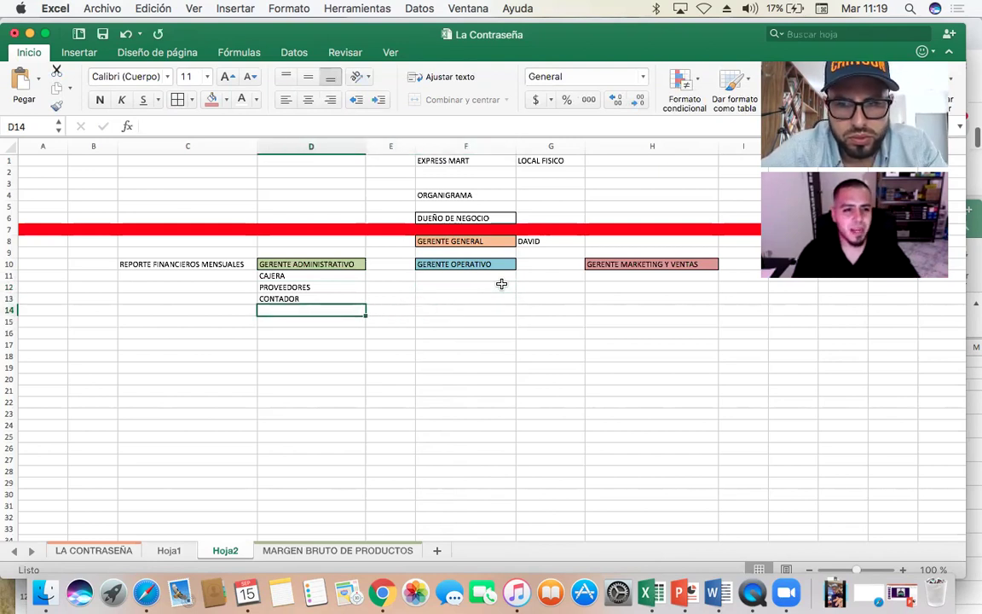
pyautogui.press('Right')
pyautogui.press('Right')
# - Enter ADMINSITRADOR WEB in cell D14, below CONTADOR
pyautogui.press('Left')
pyautogui.press('Left')
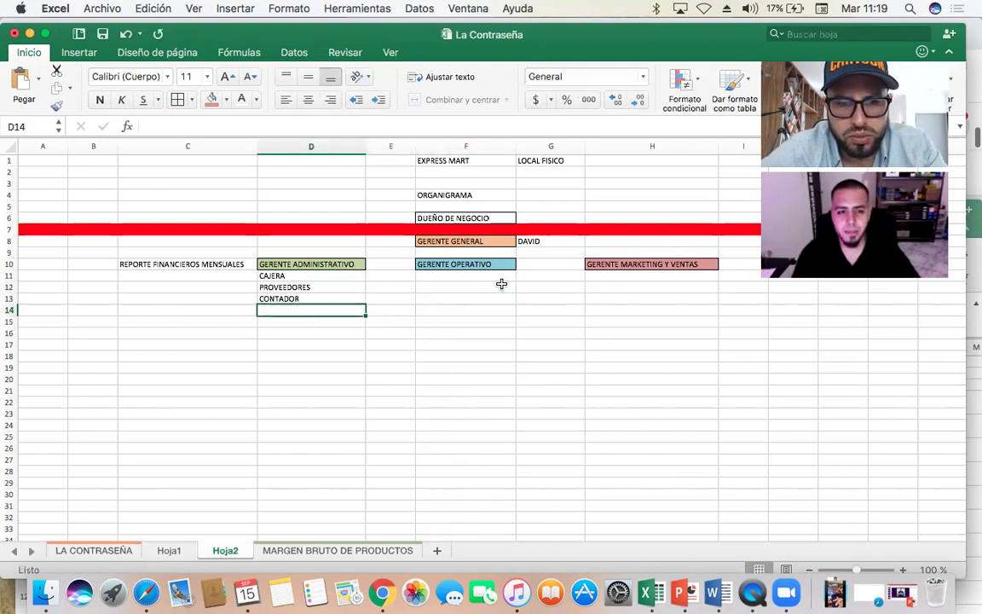
pyautogui.write('ADMINSIT')
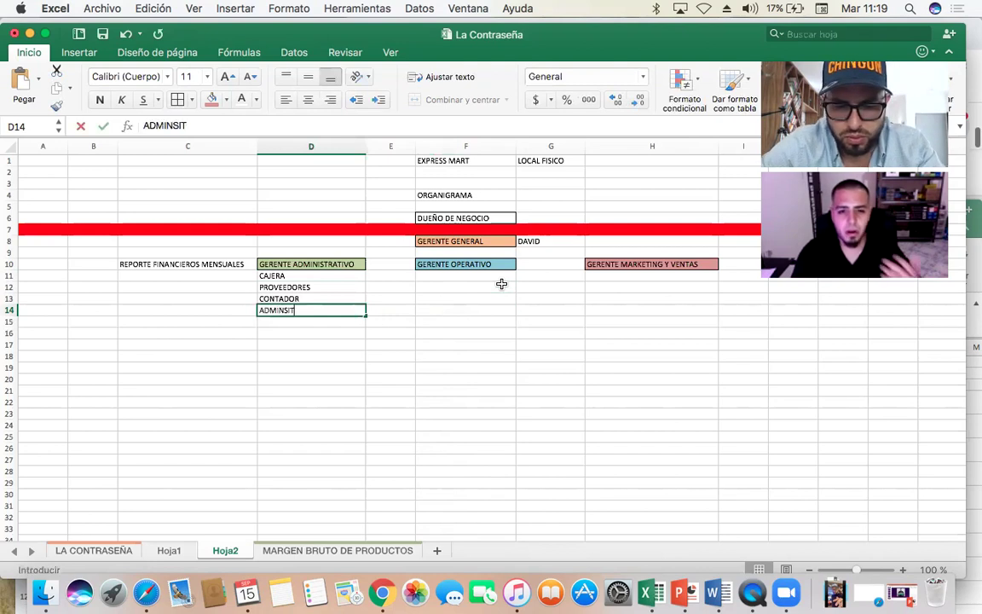
pyautogui.write('RADOR WEB')
pyautogui.press('Return')
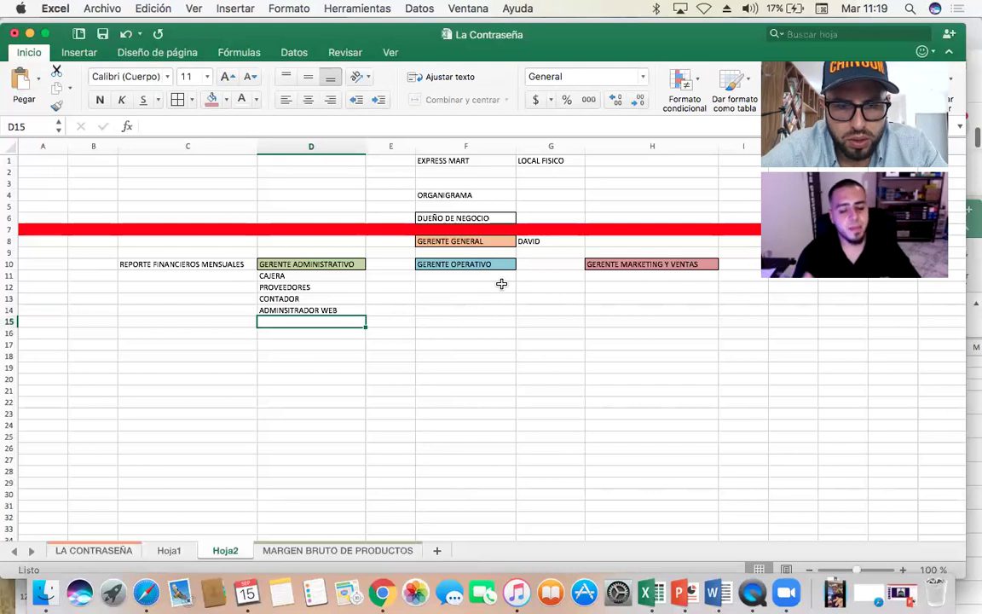
# - Change the position in cell D12, between CAJERA and CONTADOR, to COMPRADOR
pyautogui.press('Up')
pyautogui.press('Up')
pyautogui.press('Up')
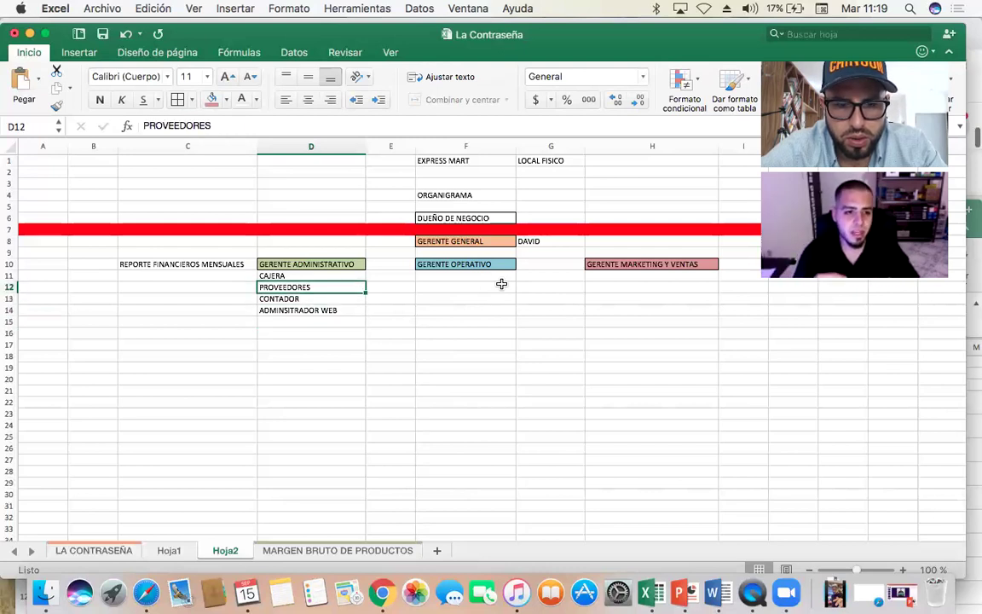
pyautogui.write('COMPRADOR')
pyautogui.press('Return')
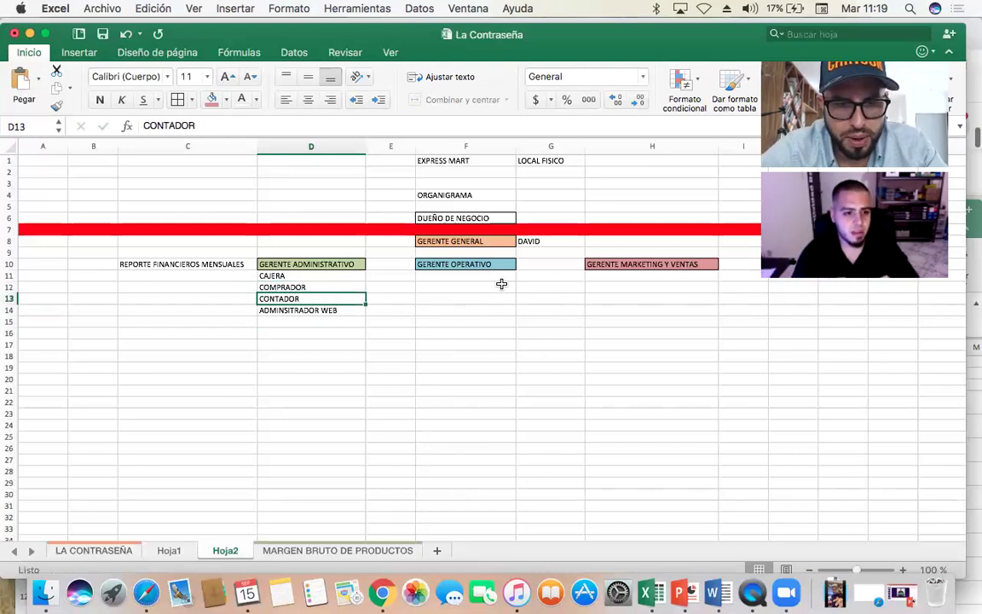
pyautogui.press('Up')
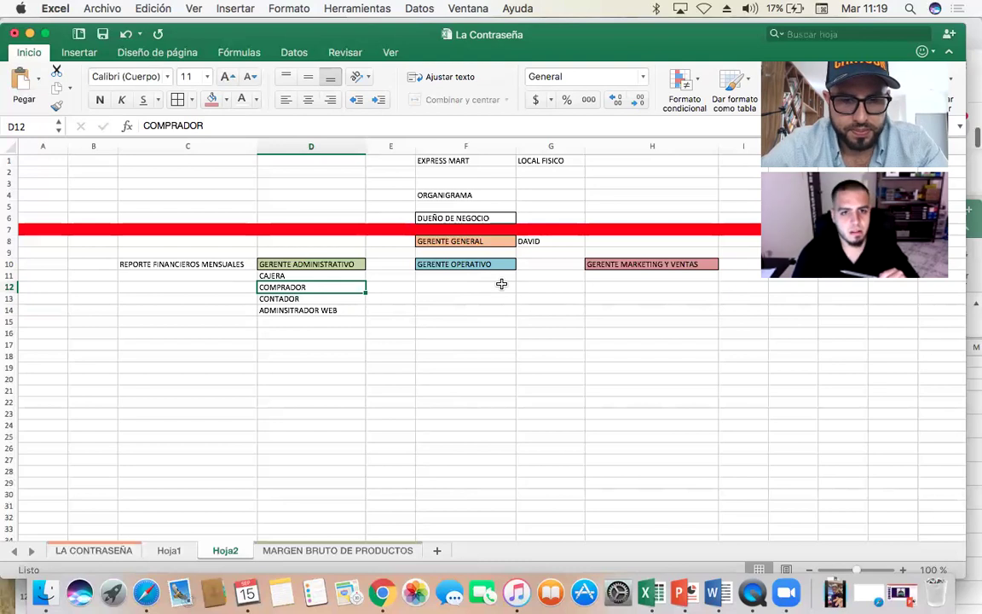
pyautogui.press('Down')
pyautogui.press('Down')
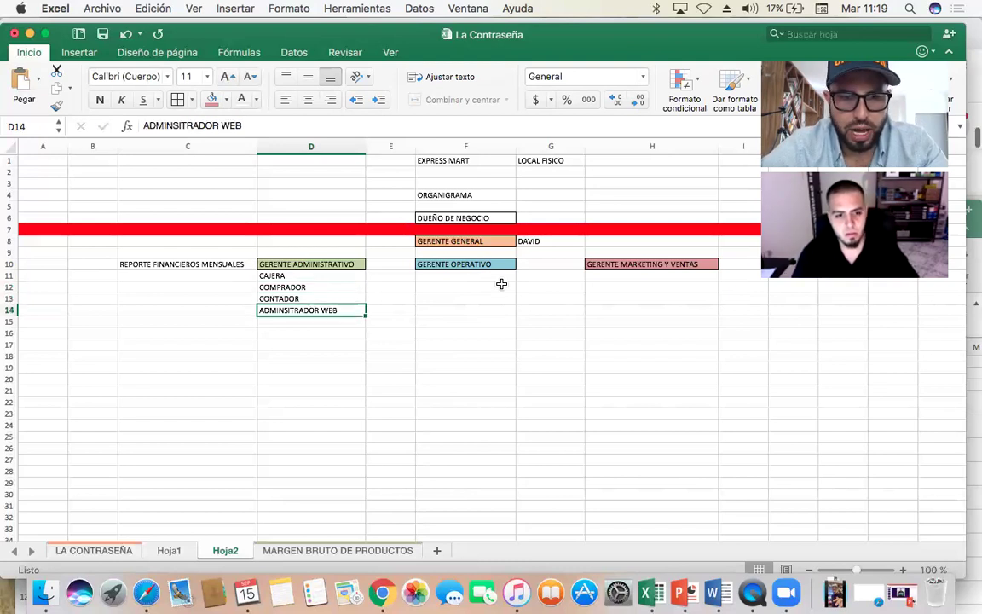
pyautogui.press('Right')
pyautogui.press('Right')
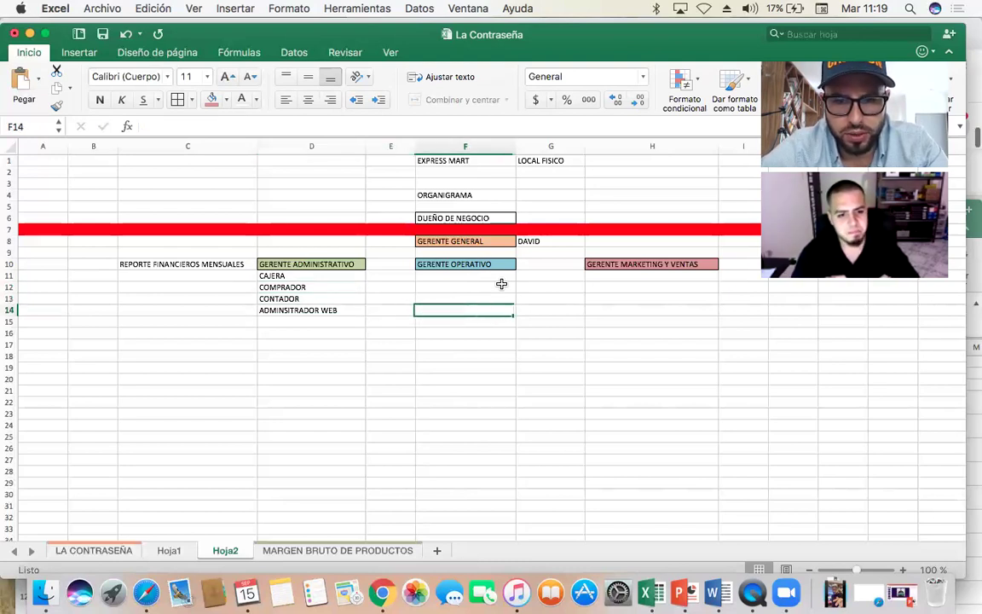
pyautogui.press('Up')
pyautogui.press('Up')
pyautogui.press('Up')
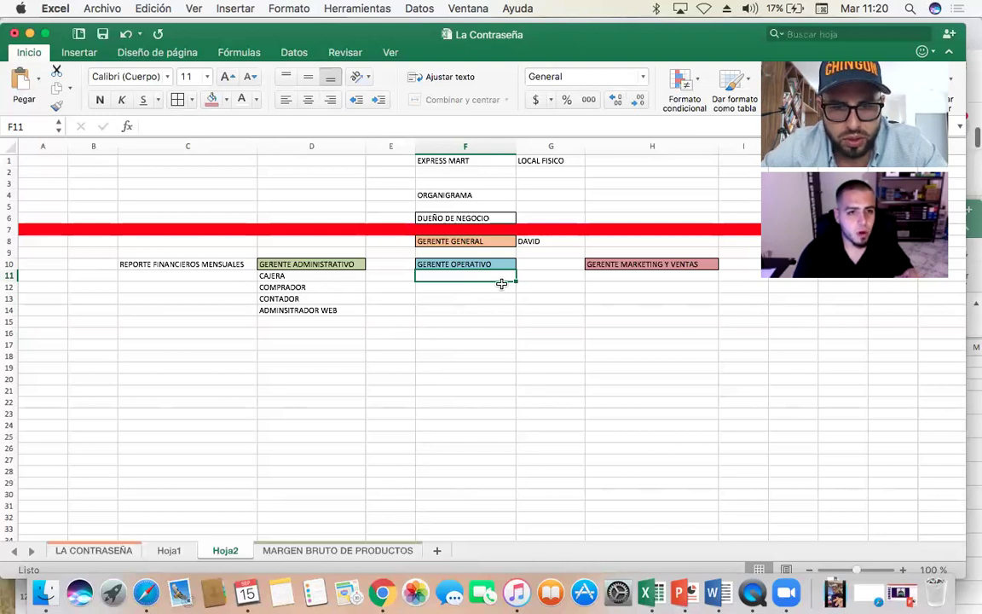
pyautogui.press('Down')
pyautogui.press('Down')
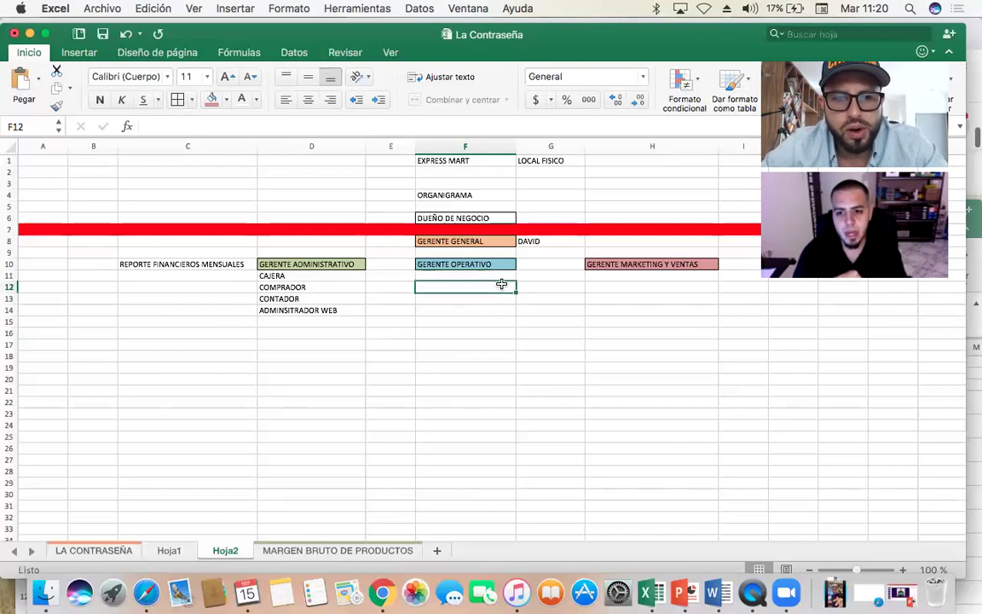
pyautogui.press('Left')
pyautogui.press('Left')
pyautogui.press('Right')
pyautogui.press('Down')
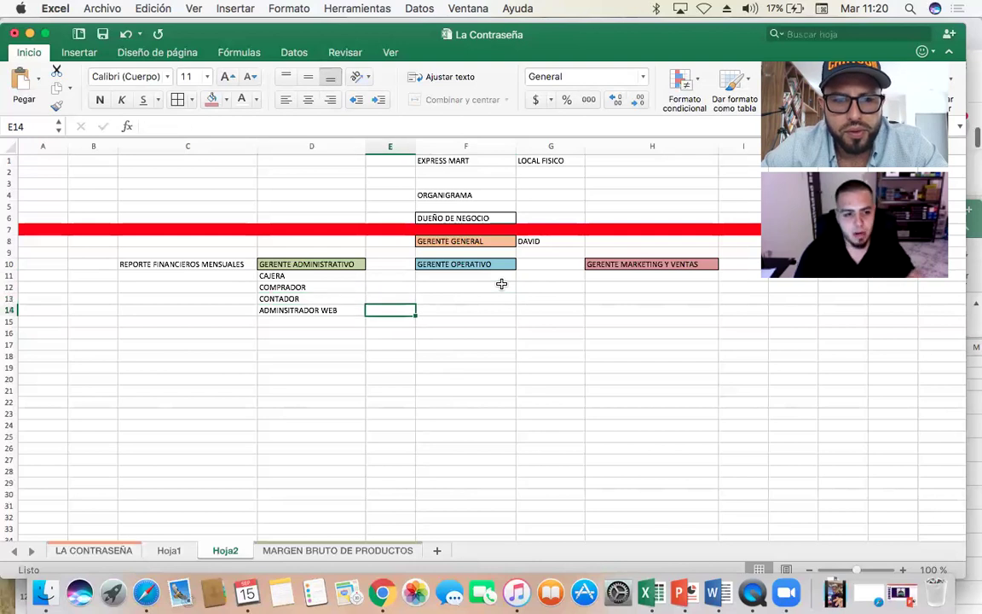
pyautogui.press('Left')
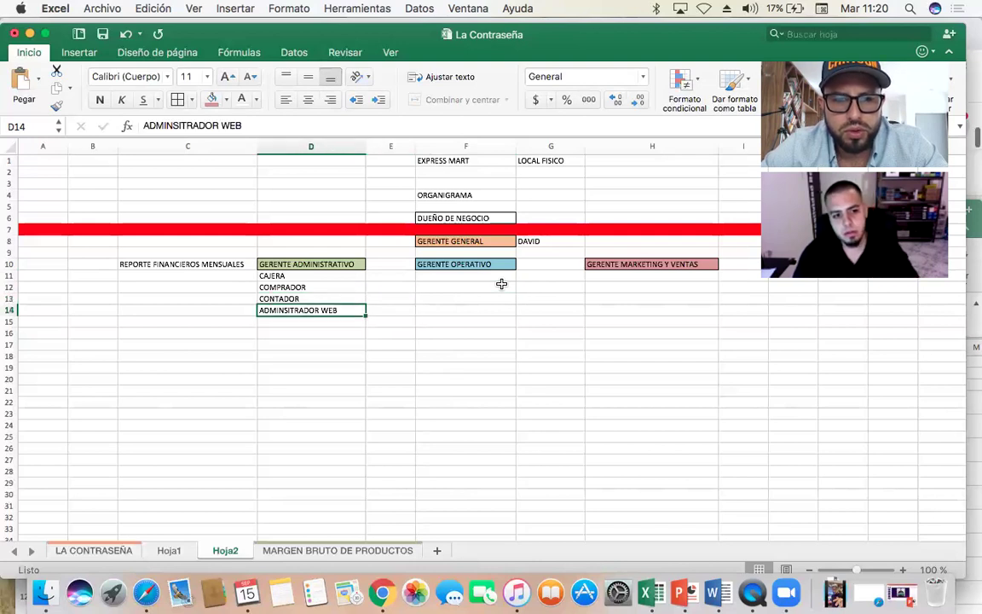
# - Copy ADMINSITRADOR WEB from cell D14 to cell F11, directly below GERENTE OPERATIVO
pyautogui.press('Right')
pyautogui.press('Left')
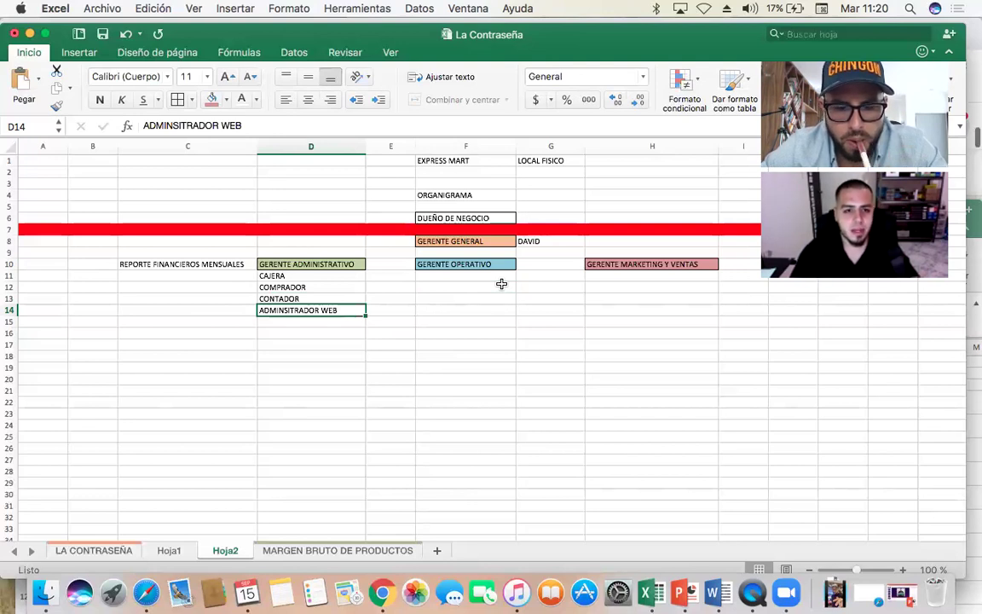
pyautogui.press('super+c')
pyautogui.press('Right')
pyautogui.press('Right')
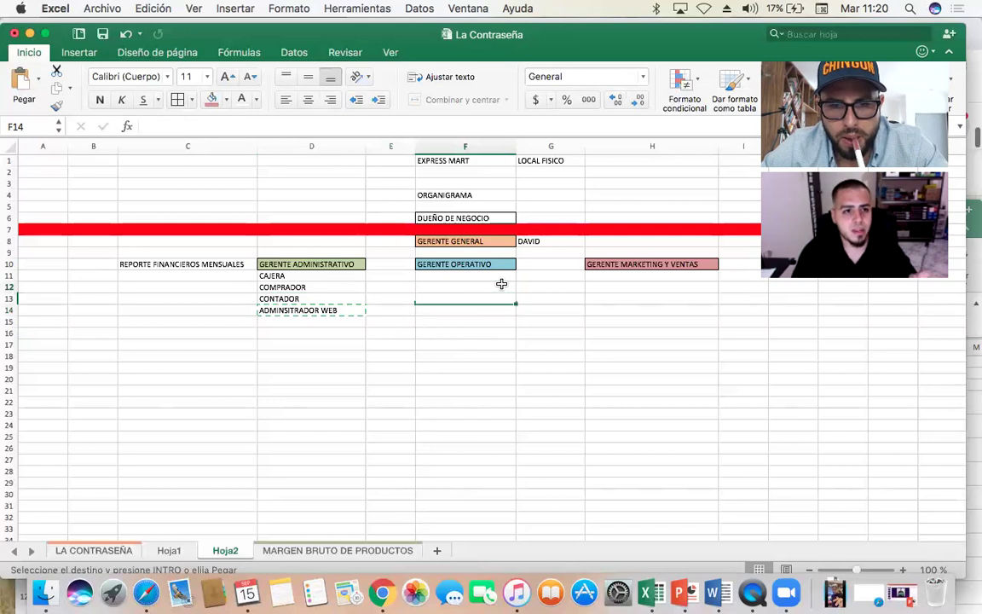
pyautogui.press('Up')
pyautogui.press('Up')
pyautogui.press('Up')
pyautogui.press('super+v')
pyautogui.press('Down')
pyautogui.press('Down')
pyautogui.press('Down')
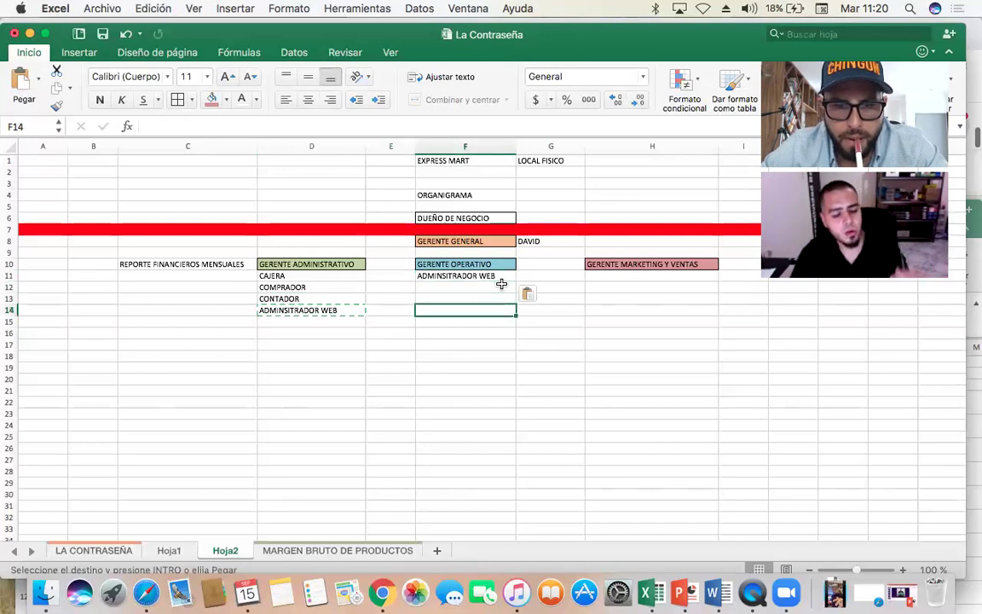
# - Clear the ADMINSITRADOR WEB entry in cell D14, below CONTADOR
pyautogui.press('Left')
pyautogui.press('Left')
pyautogui.press('Delete')
pyautogui.press('Up')
pyautogui.press('Right')
pyautogui.press('Right')
pyautogui.press('Up')
pyautogui.press('Up')
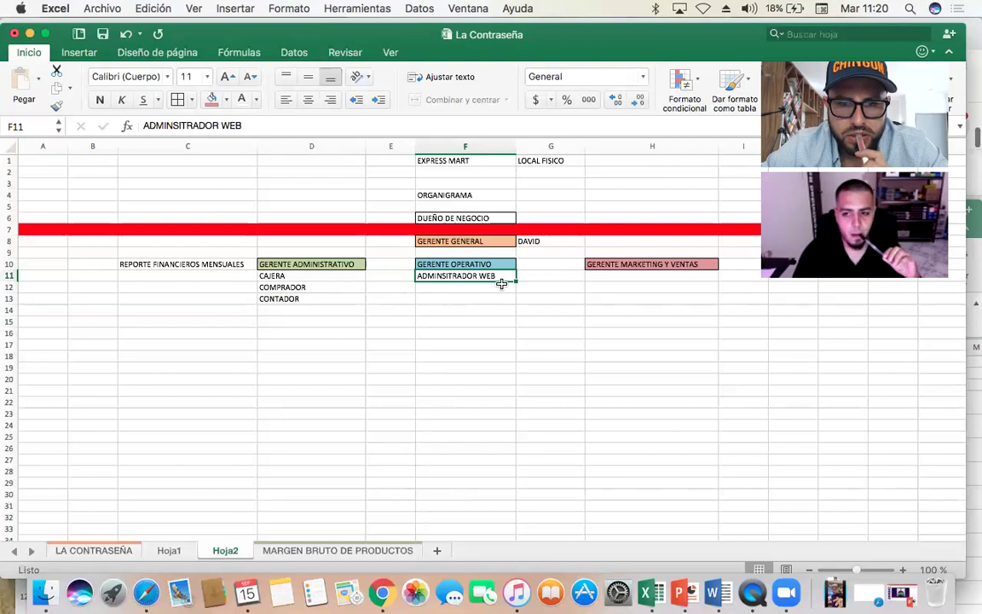
pyautogui.press('Down')
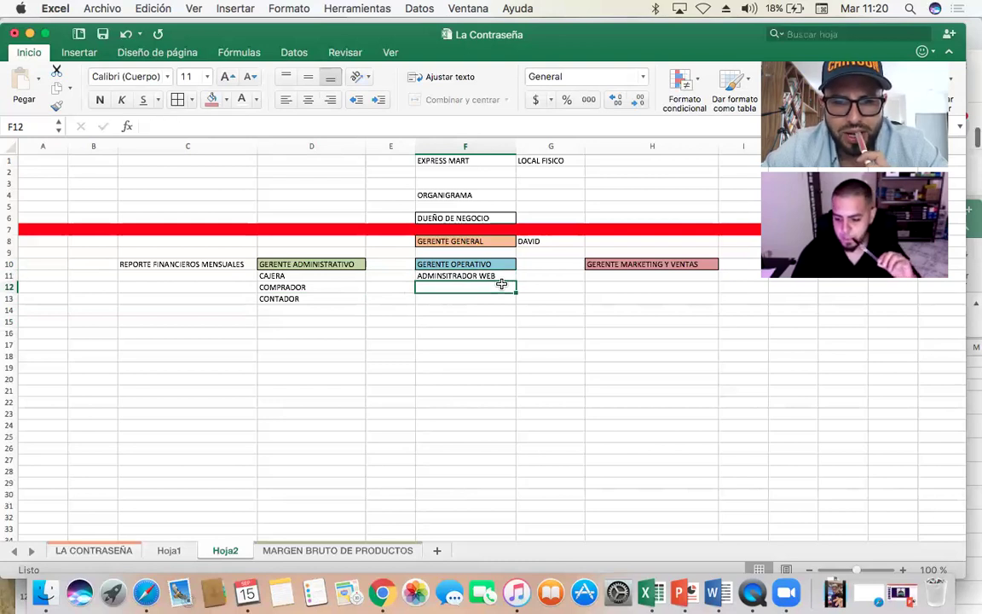
pyautogui.press('Up')
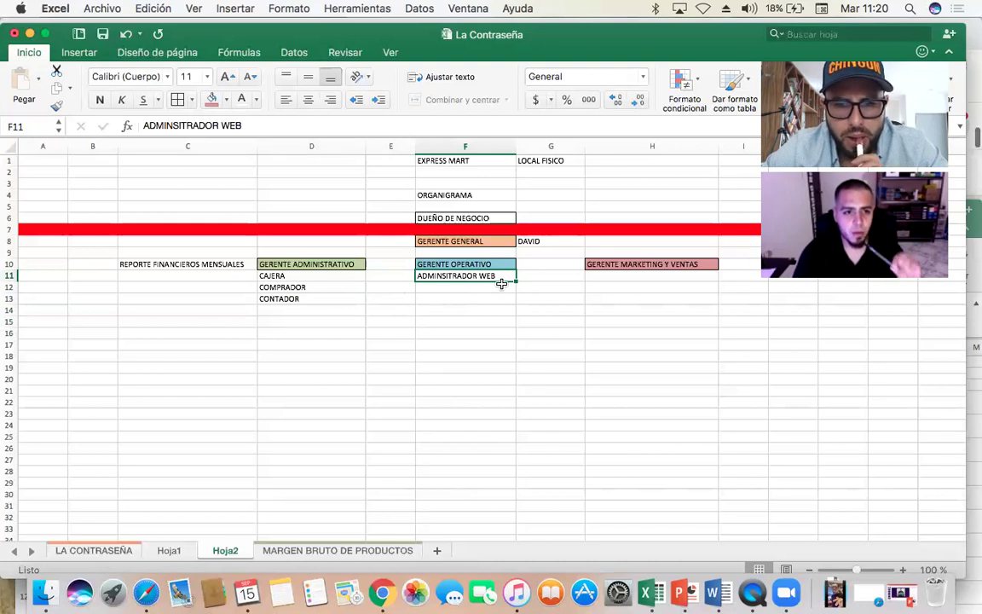
pyautogui.press('Right')
pyautogui.press('Right')
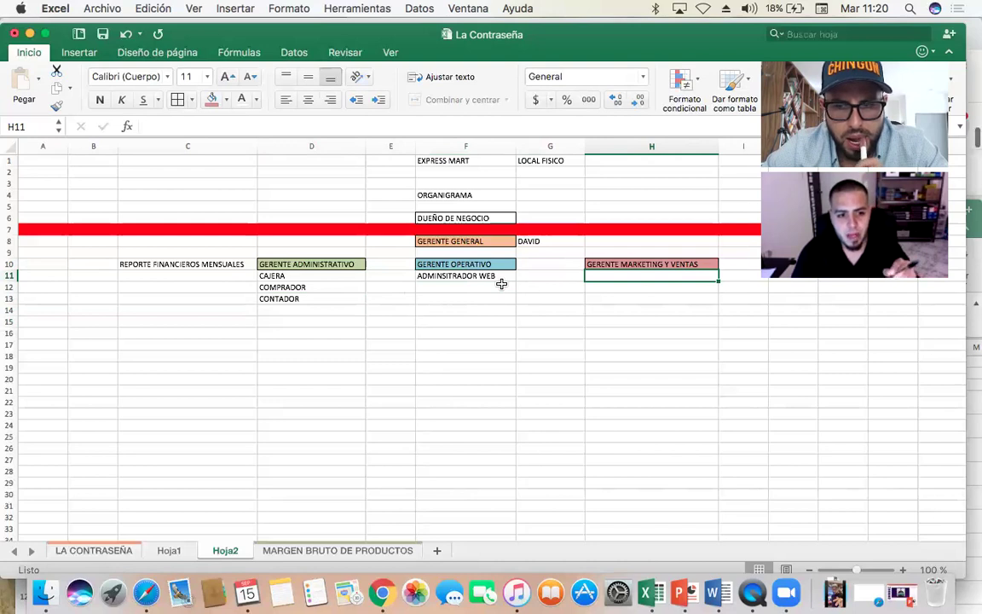
# - Enter EMPACADOR Y ENVIOS in cell F12 and INVENTARIOS in cell F13, below ADMINSITRADOR WEB
pyautogui.click(502, 284)
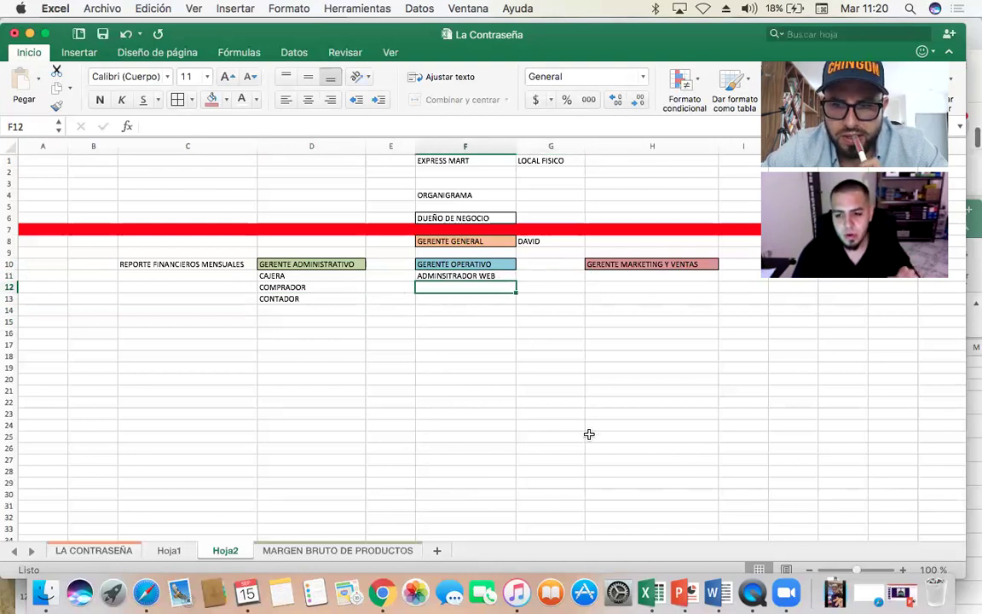
pyautogui.write('EMPACADOR')
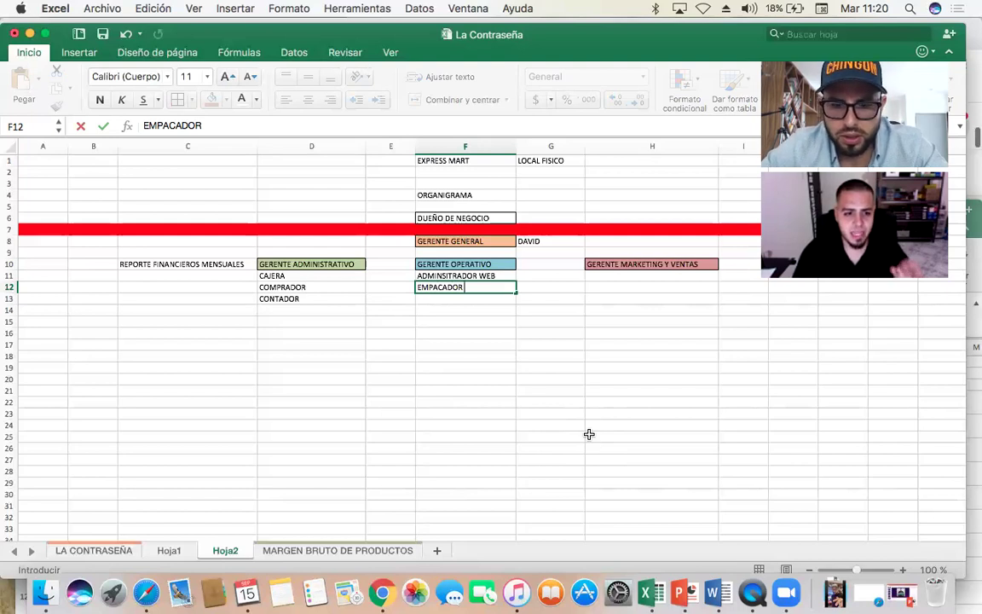
pyautogui.write('Y ENVO')
pyautogui.press('BackSpace')
pyautogui.write('IOS')
pyautogui.press('Return')
pyautogui.write('INVENTARIOS')
pyautogui.press('Return')
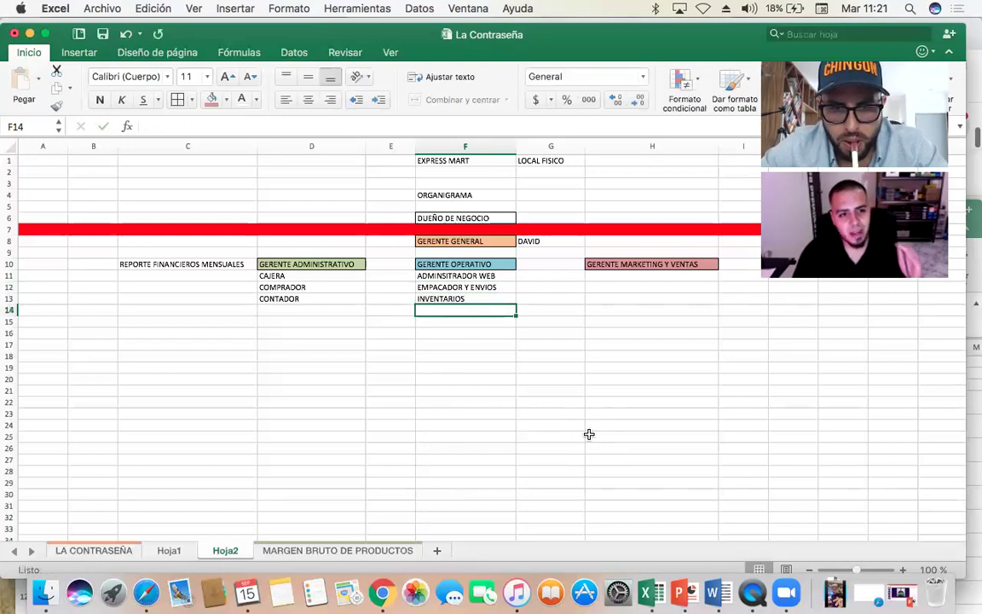
# - Replace INVENTARIOS in cell F13 with GONDOLERO, leaving cell F14 empty
pyautogui.write('GONDOLERO')
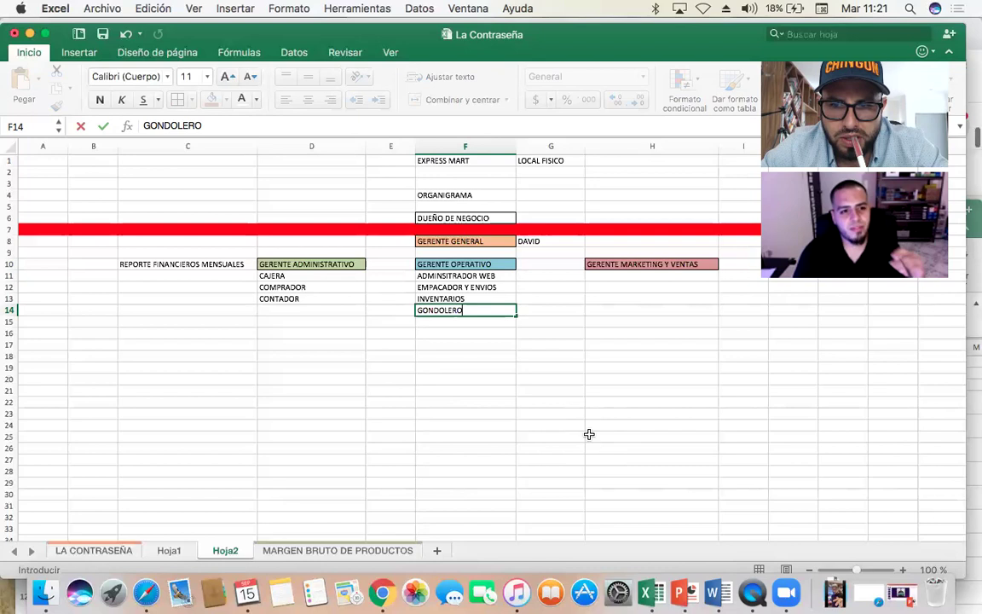
pyautogui.press('Up')
pyautogui.write('GO')
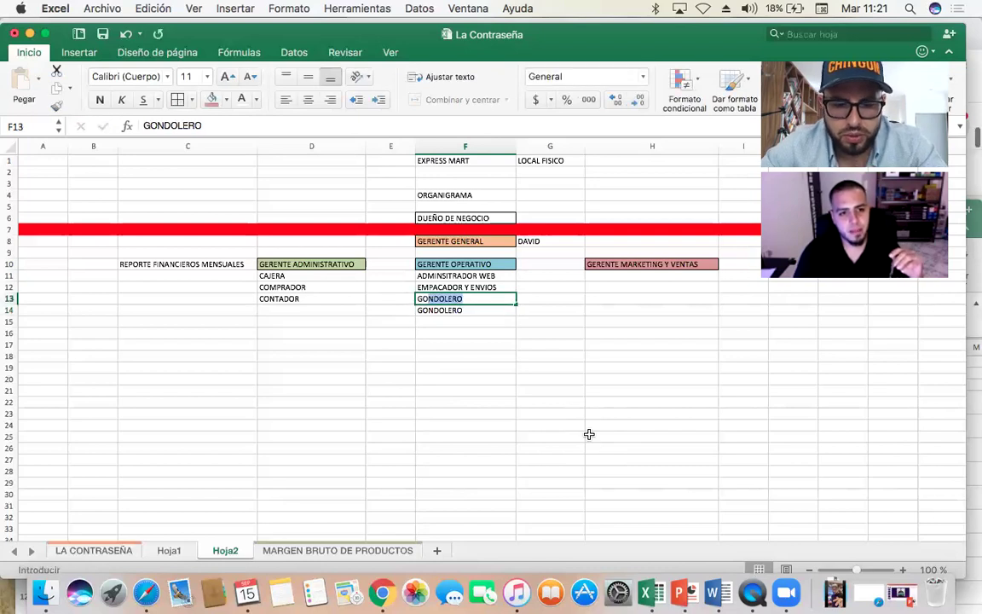
pyautogui.press('Return')
pyautogui.press('Delete')
pyautogui.press('Down')
pyautogui.press('Up')
pyautogui.press('Up')
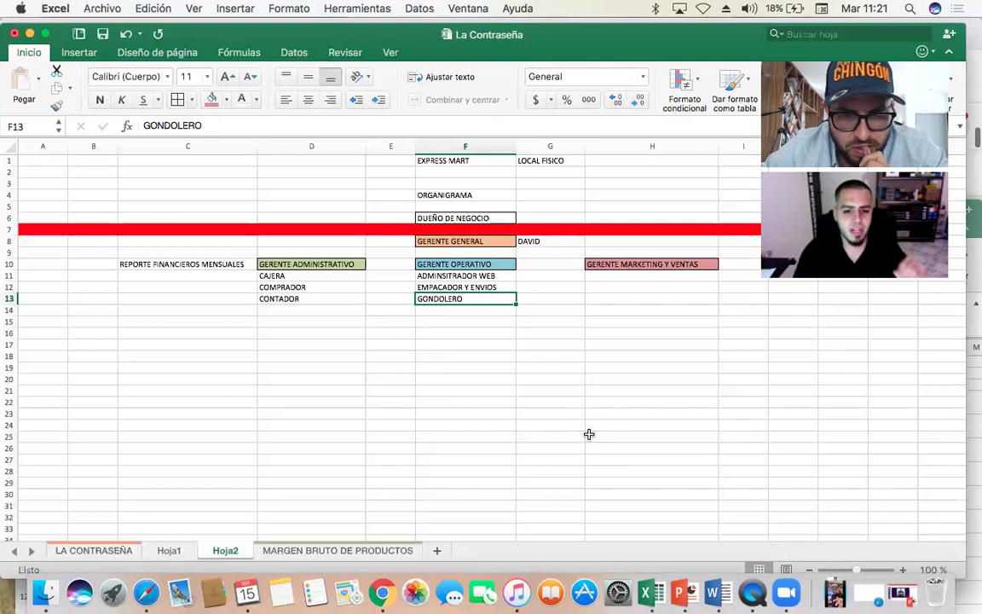
# - Enter LIMPIEZA in cell F14, below GONDOLERO
pyautogui.press('Down')
pyautogui.write('LIMPIEZA')
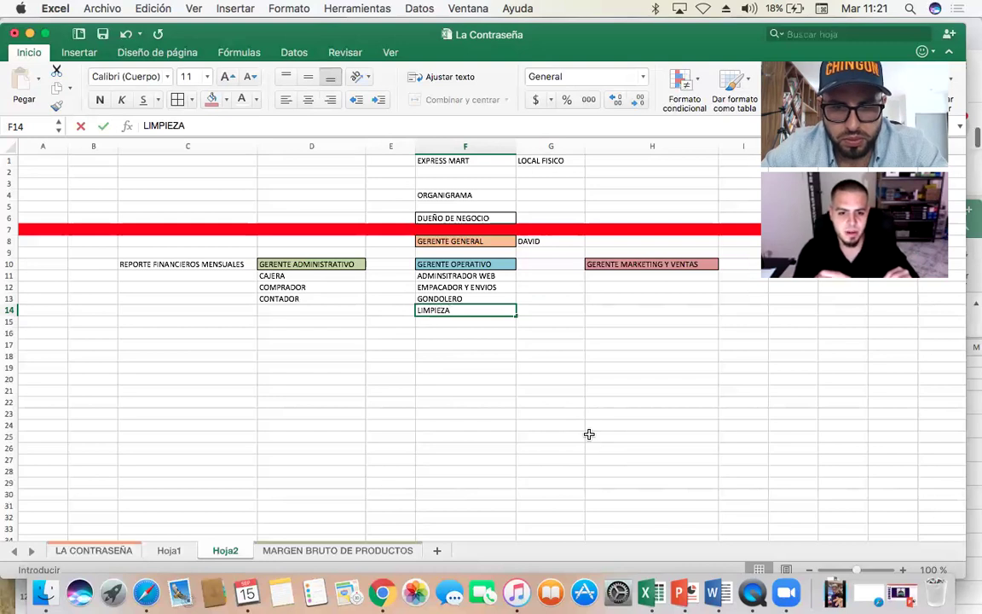
pyautogui.press('Return')
pyautogui.press('Up')
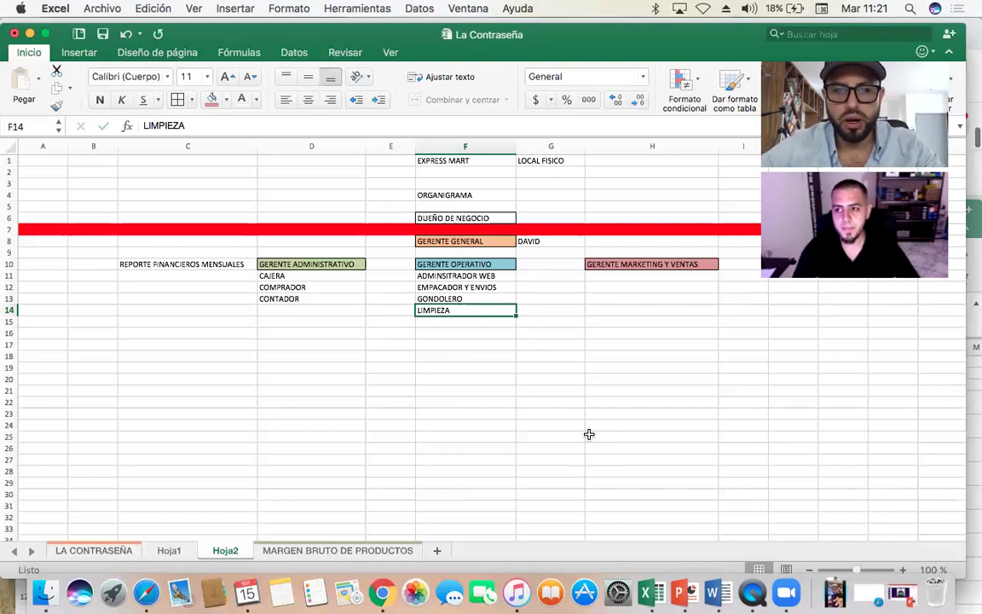
pyautogui.press('Up')
pyautogui.press('Up')
pyautogui.press('Up')
pyautogui.press('Down')
pyautogui.press('Down')
pyautogui.press('Down')
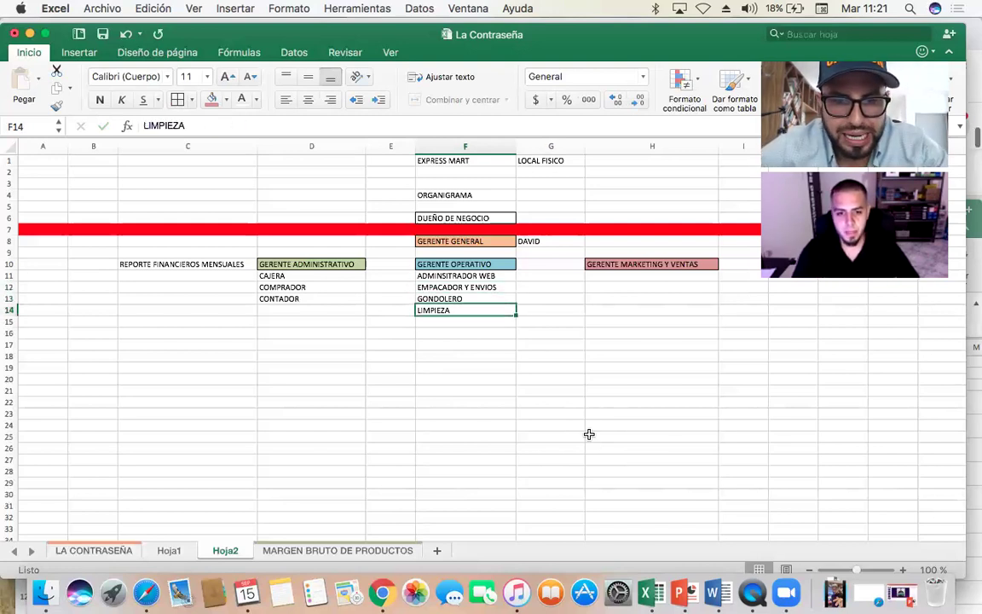
# - Enter ENCARGADA DE TIENDA in cell H11, below GERENTE MARKETING Y VENTAS
pyautogui.press('Right')
pyautogui.press('Right')
pyautogui.press('Up')
pyautogui.press('Up')
pyautogui.press('Up')
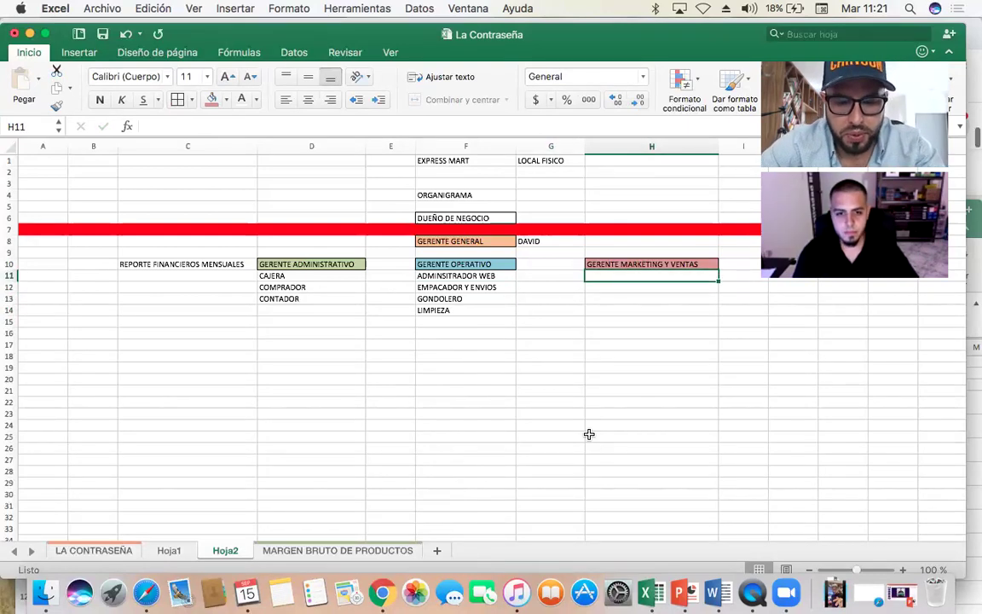
pyautogui.write('ENCA')
pyautogui.write('DA DE TIENDA')
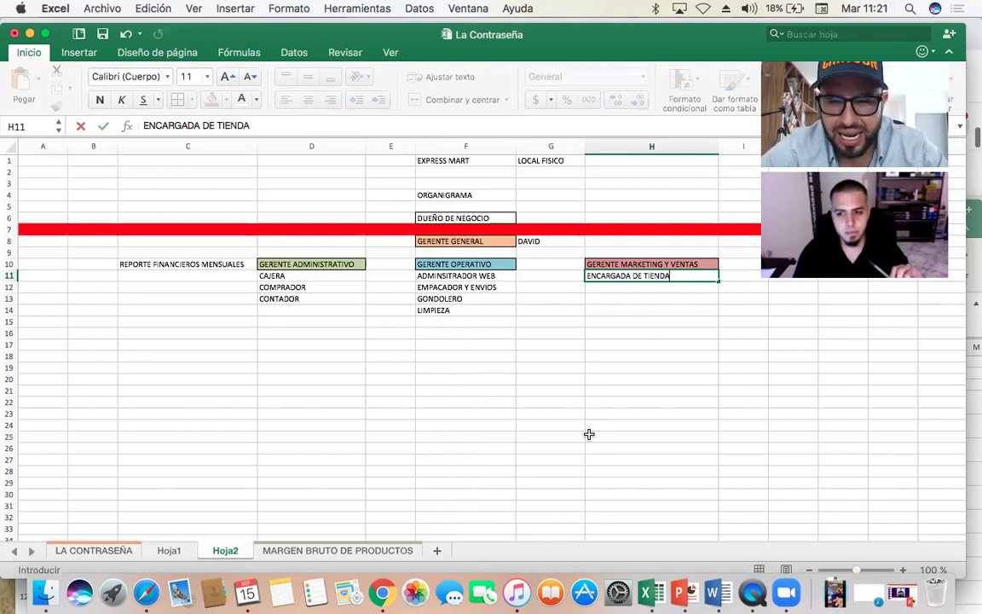
pyautogui.press('Return')
# - Enter HORARIO 8 A 5PM in cell I11, beside ENCARGADA DE TIENDA, and widen column I to fit the text
pyautogui.hscroll(2, 589, 435)
pyautogui.hscroll(1, 589, 435)
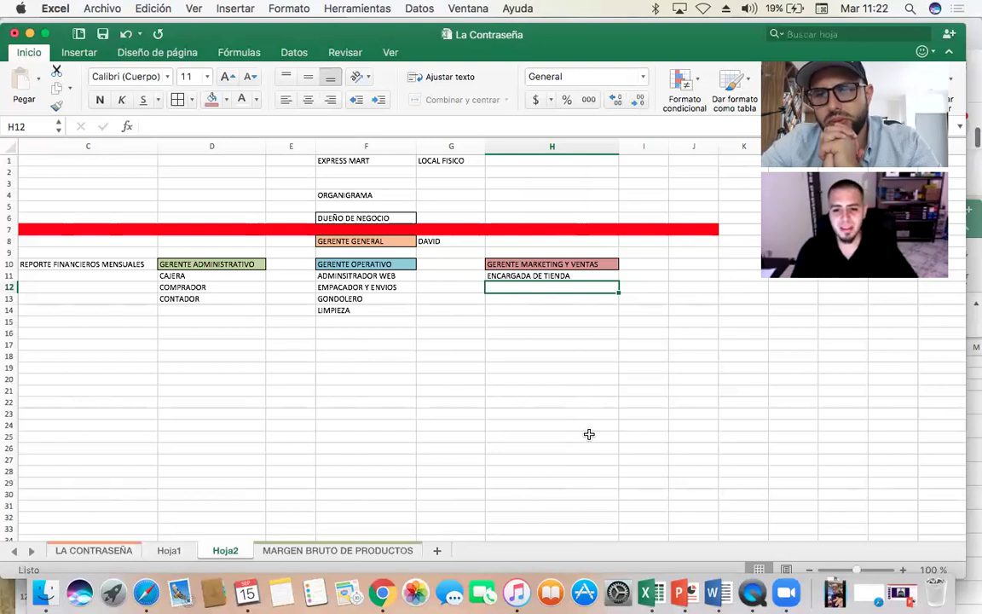
pyautogui.press('Right')
pyautogui.press('Up')
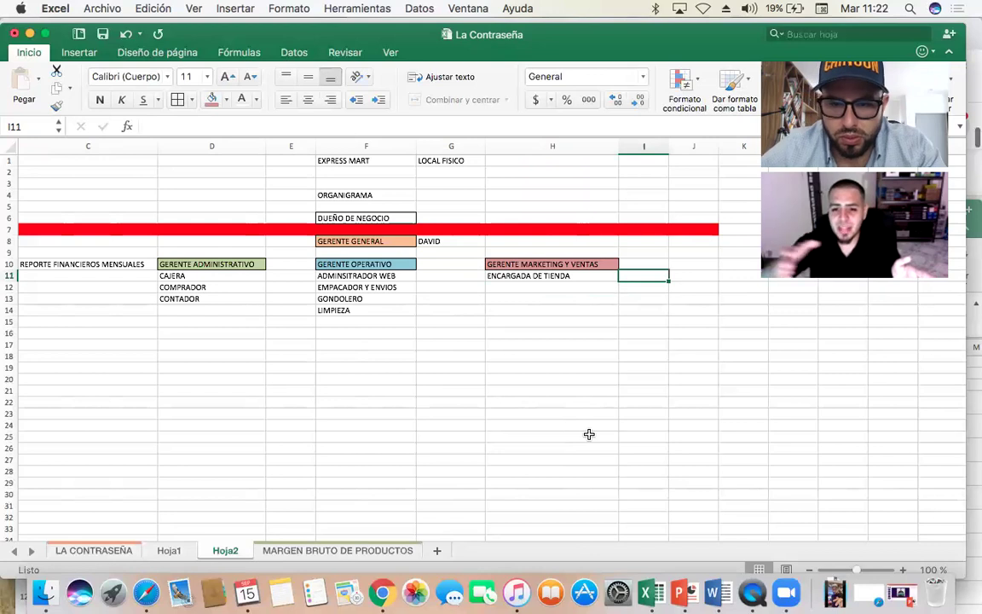
pyautogui.write('HORARIO')
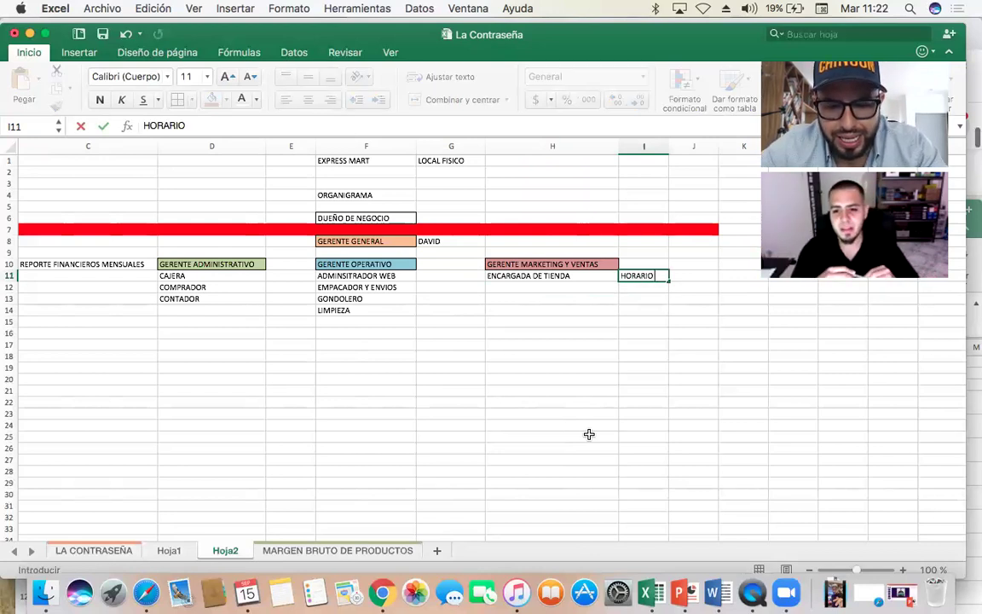
pyautogui.write(' 8')
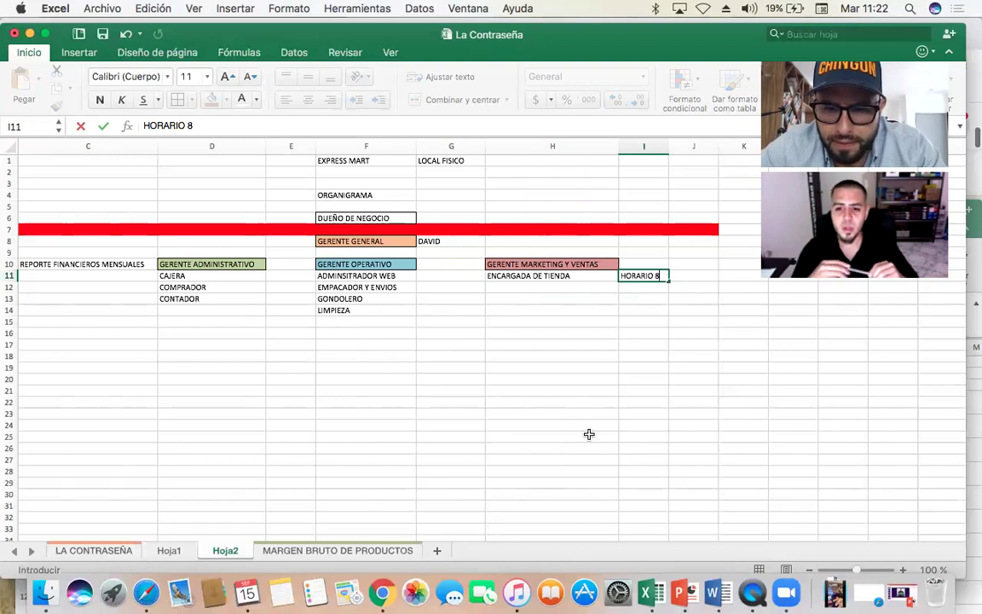
pyautogui.write(' A')
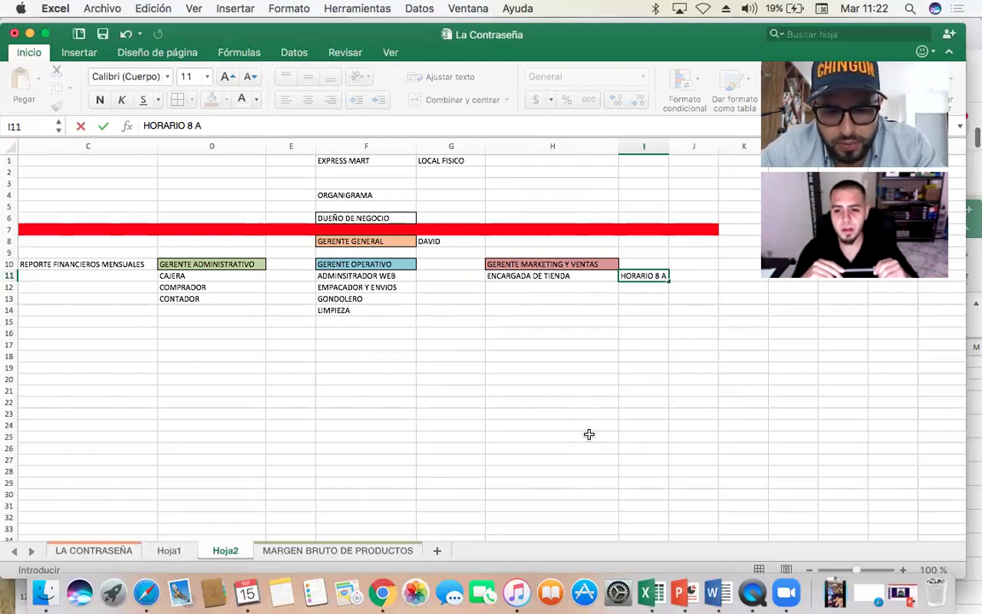
pyautogui.write(' 5PM')
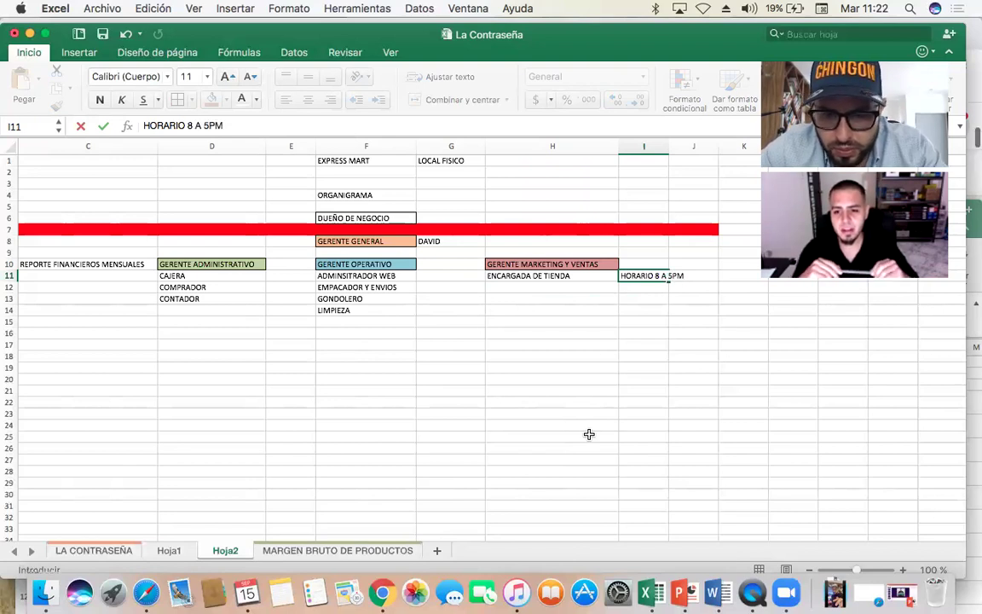
pyautogui.press('Return')
pyautogui.moveTo(670, 150); pyautogui.dragTo(689, 152)
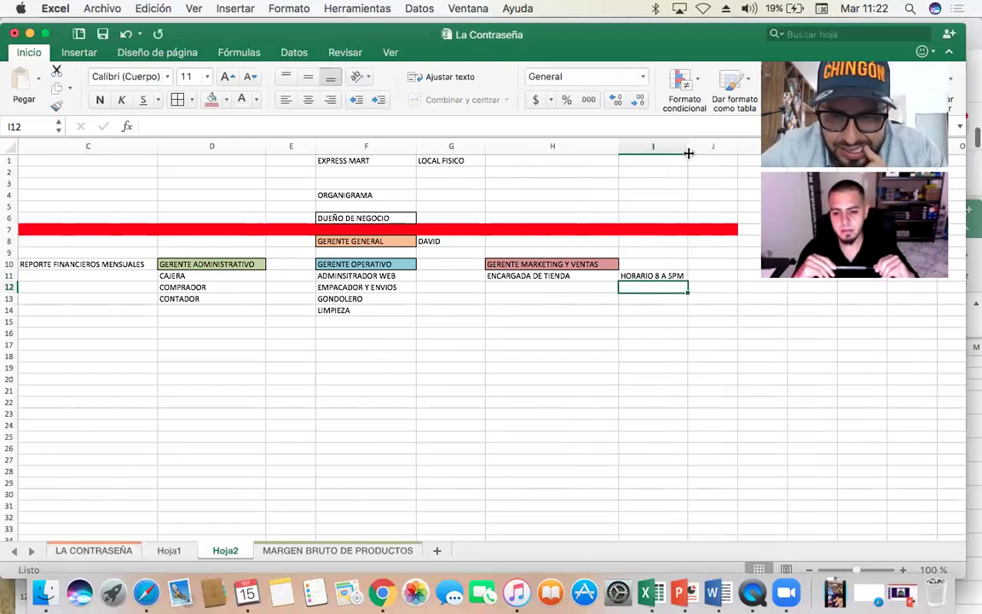
# - Change the schedule in cell I11 to HORARIO 8AM A 5PM and widen column I to fit it
pyautogui.press('Up')
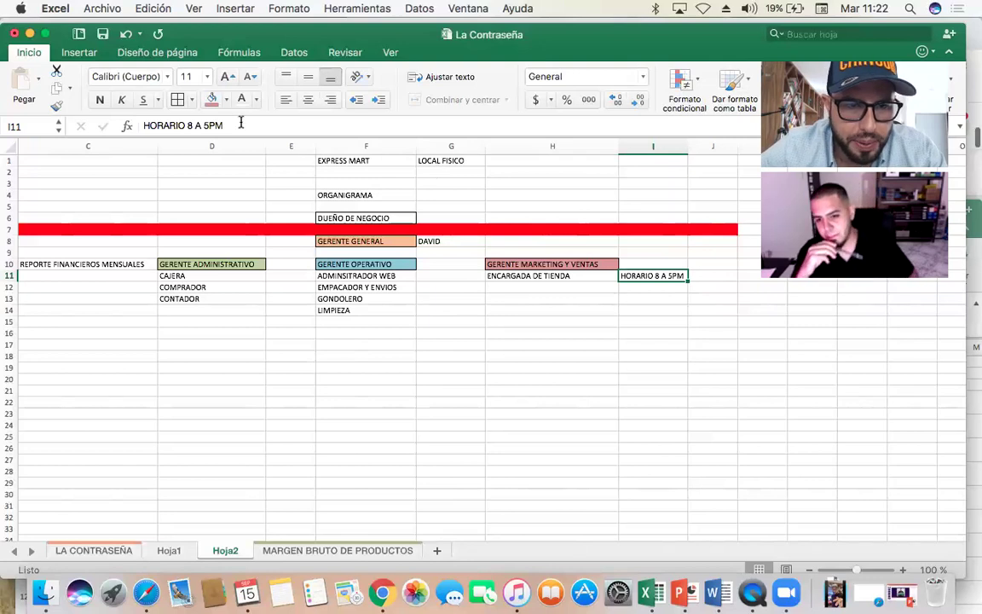
pyautogui.click(192, 124)
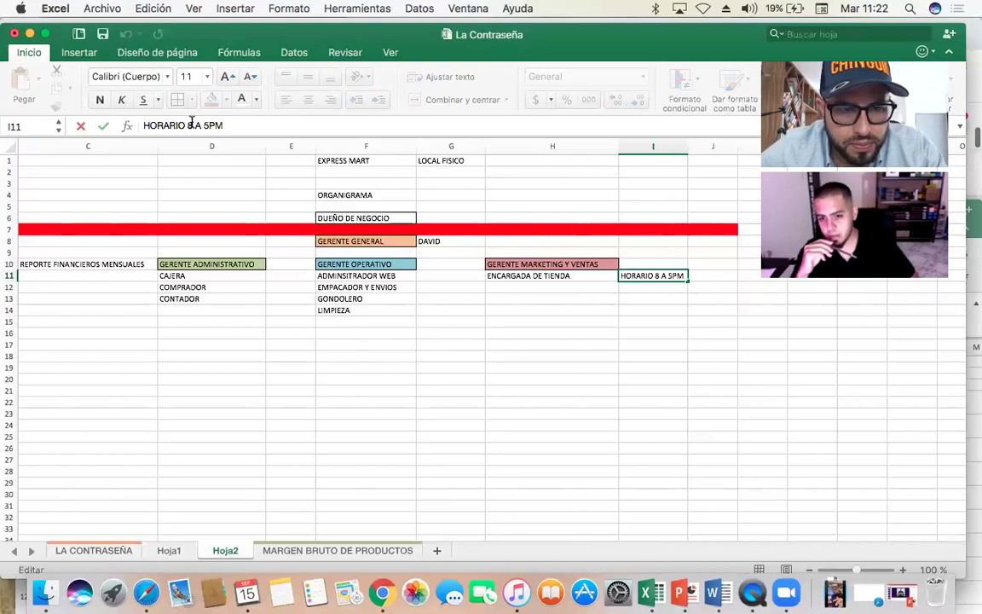
pyautogui.write('AM')
pyautogui.press('Return')
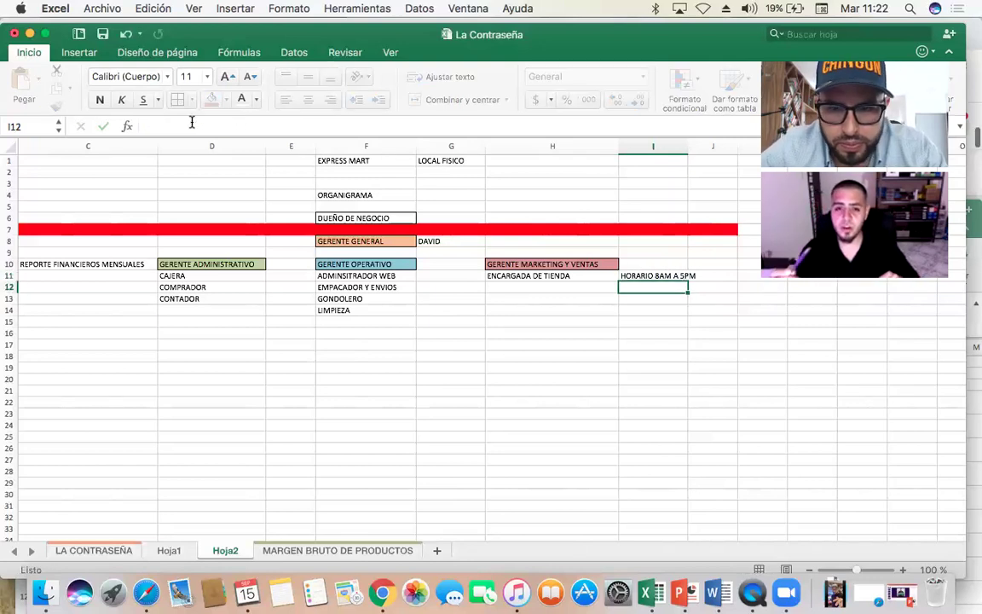
pyautogui.moveTo(688, 146); pyautogui.dragTo(704, 145)
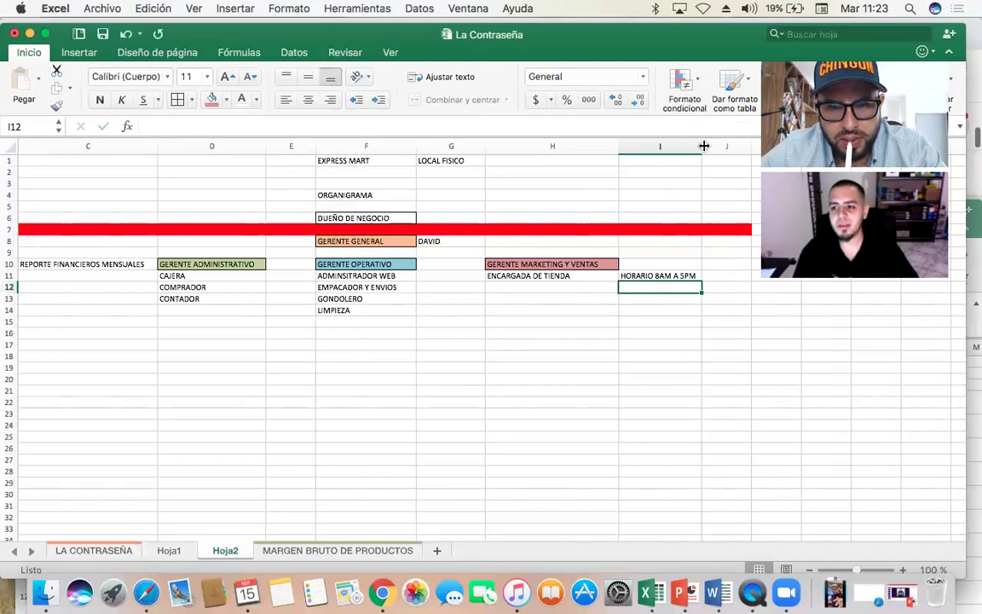
# - Enter CLON in cell H8, in the GERENTE GENERAL row
pyautogui.press('Left')
pyautogui.press('Left')
pyautogui.press('Left')
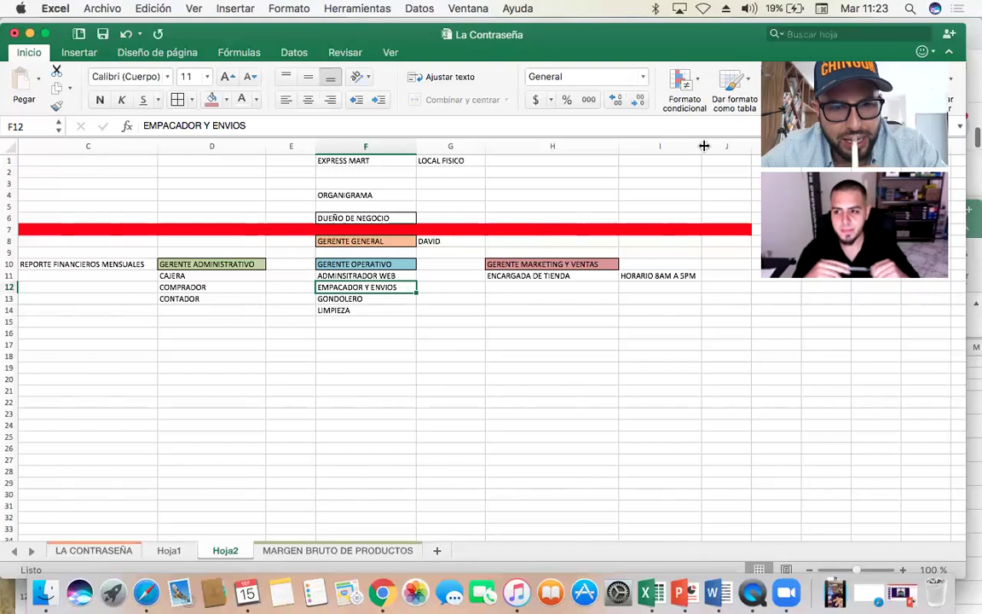
pyautogui.press('Right')
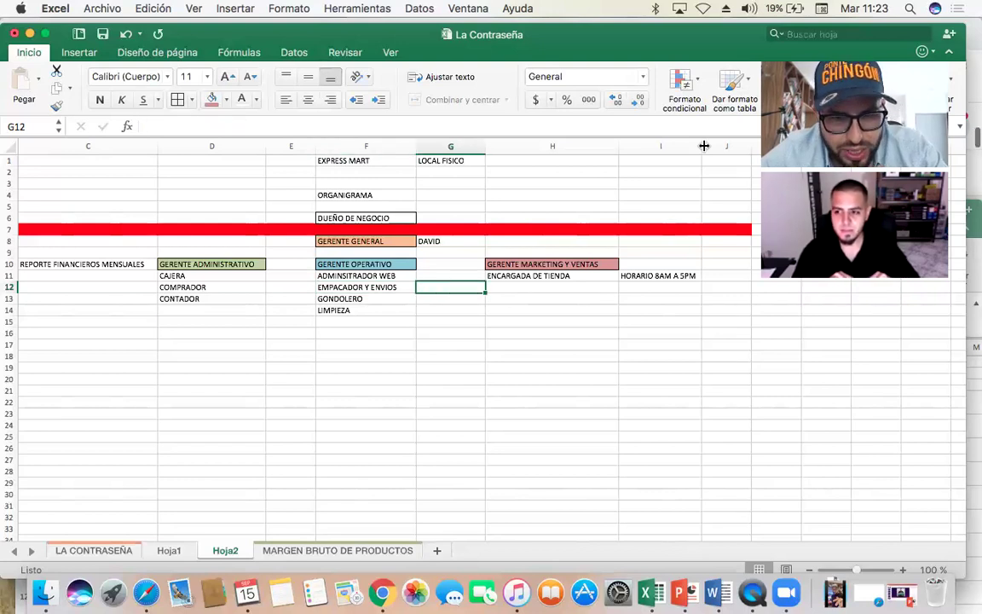
pyautogui.press('Up')
pyautogui.press('Up')
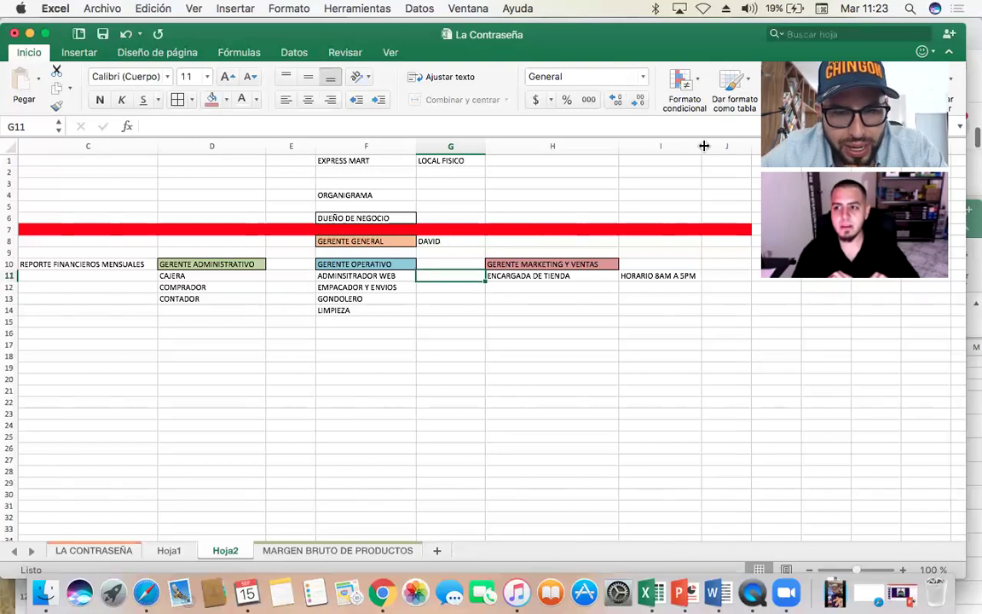
pyautogui.press('Up')
pyautogui.press('Up')
pyautogui.press('Right')
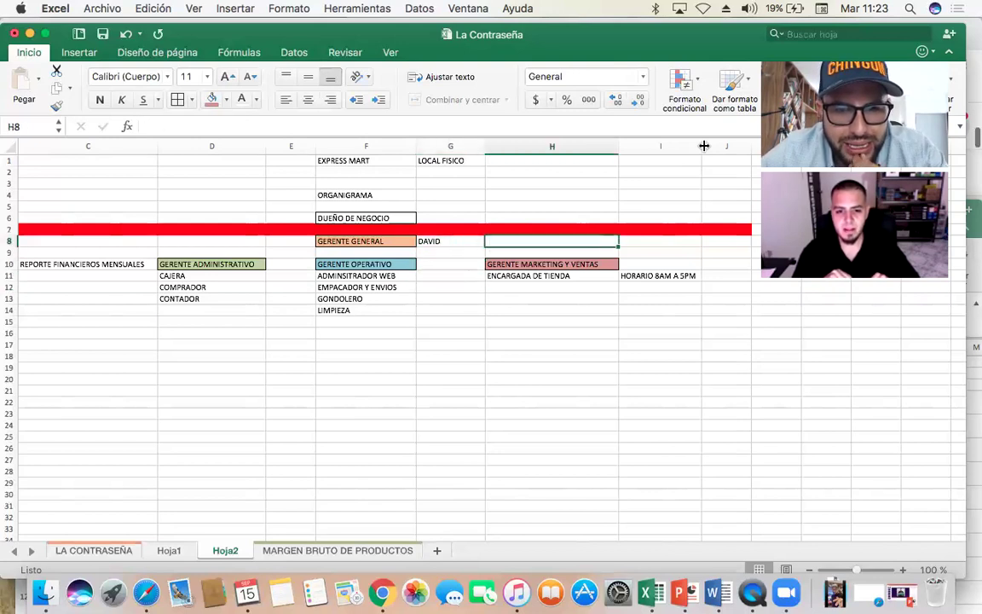
pyautogui.write('CLON')
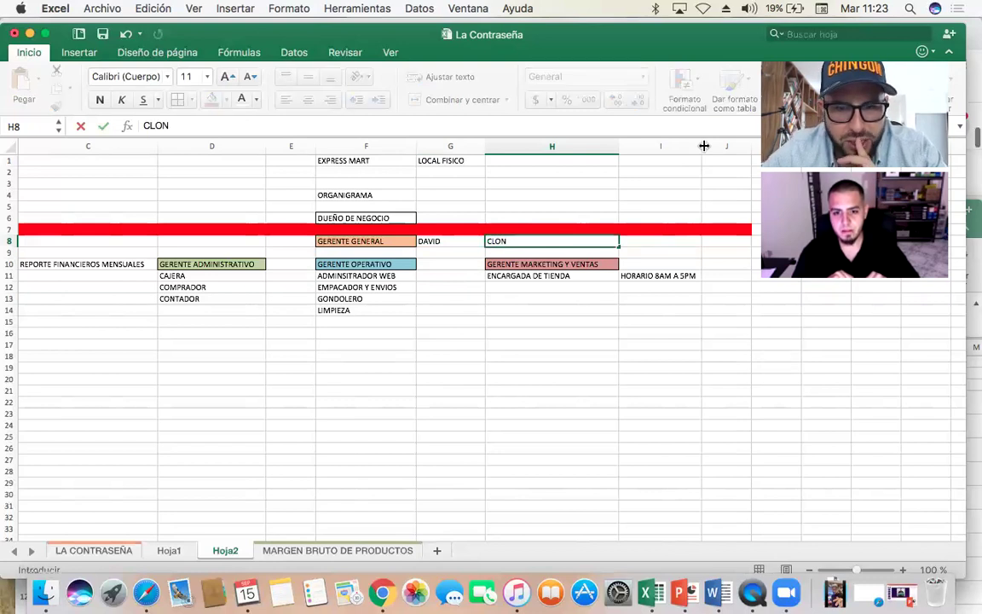
pyautogui.press('Up')
pyautogui.press('Down')
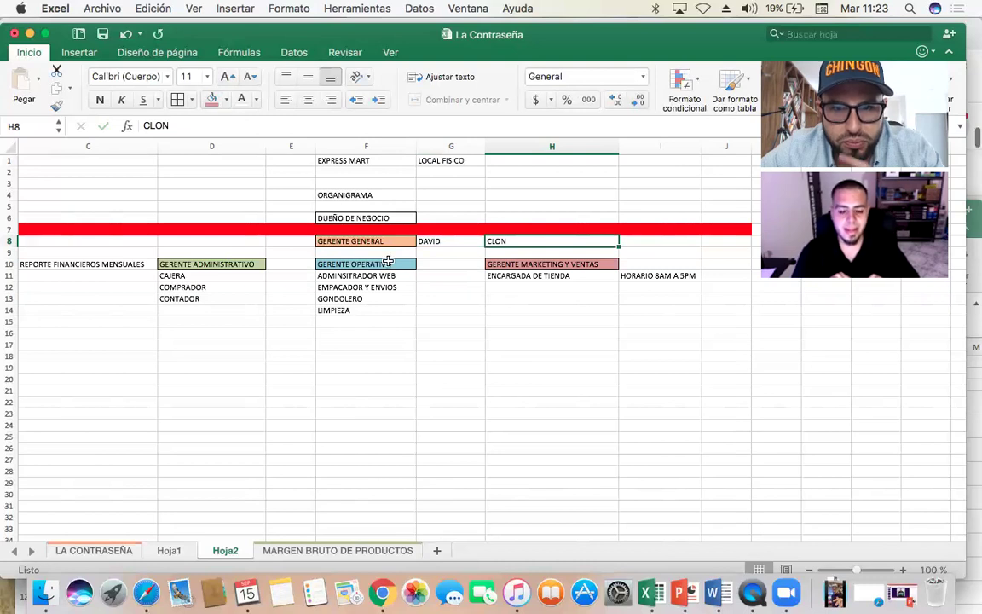
# - Extend the text in cell H8 to read CLON - SOMBRA
pyautogui.click(197, 125)
pyautogui.write('- SOMBRA')
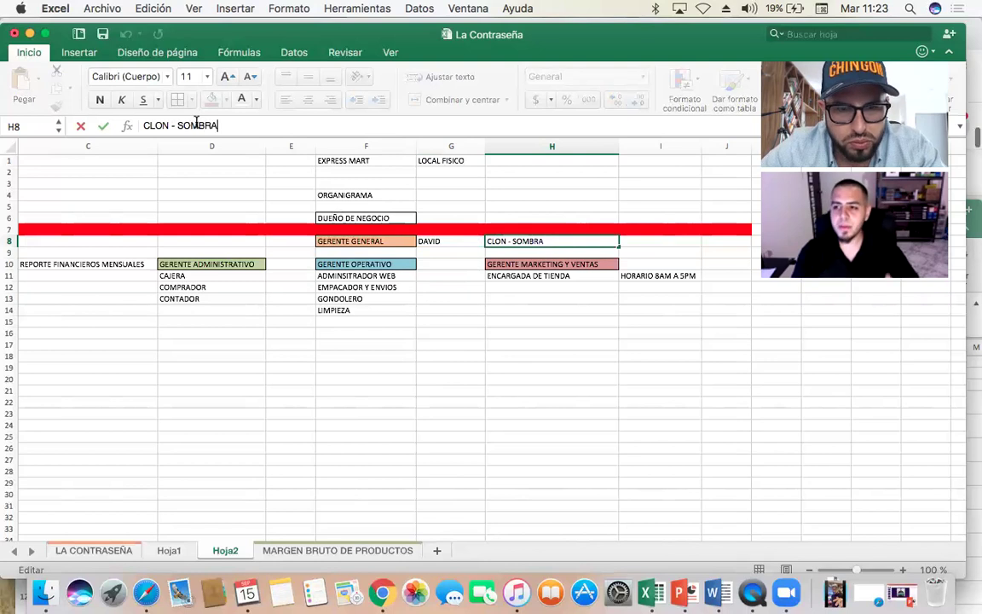
pyautogui.press('Return')
pyautogui.press('Up')
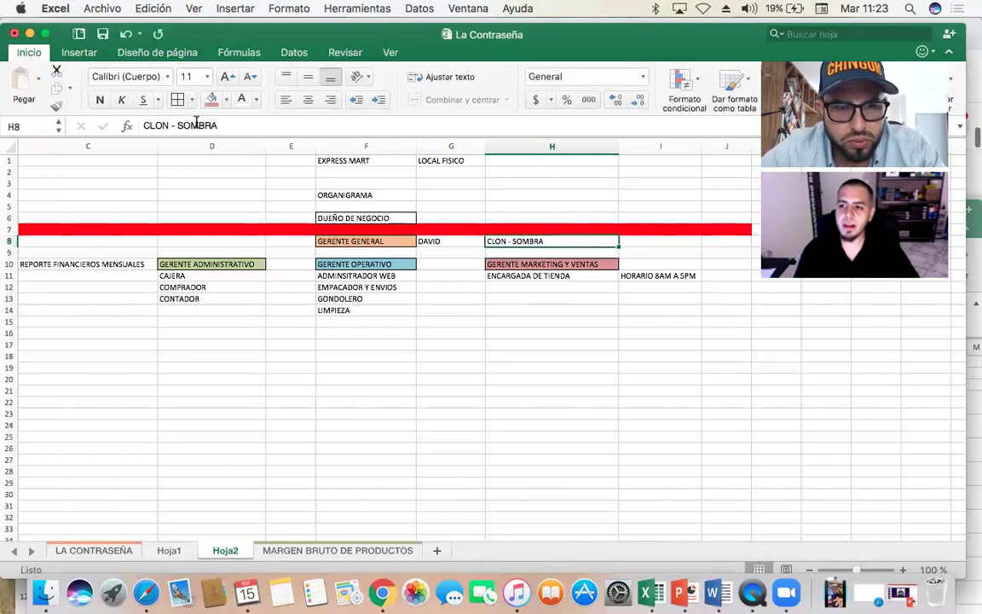
# - Fill the CLON - SOMBRA cell H8 with a light blue theme color
pyautogui.click(226, 101)
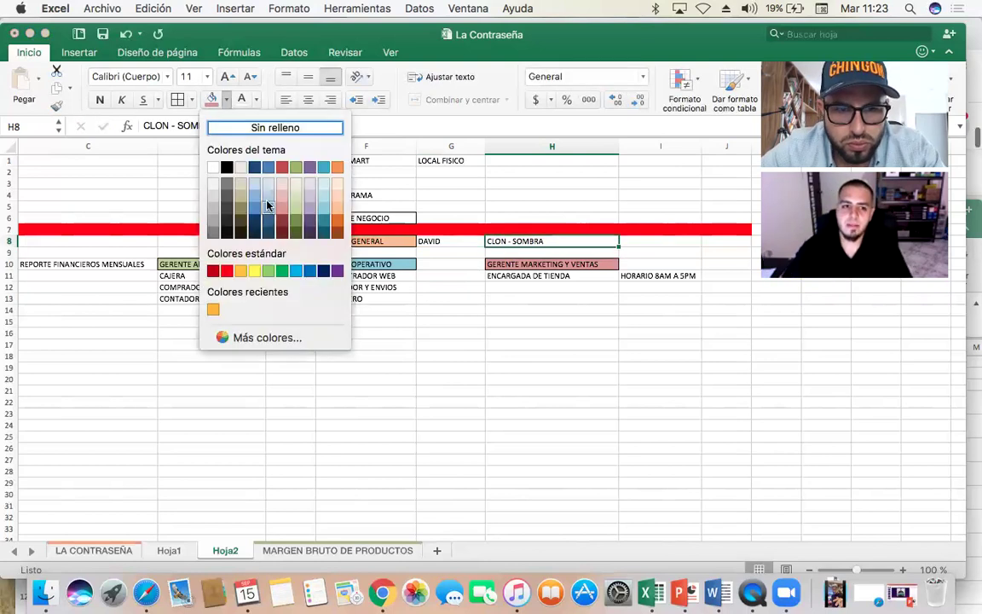
pyautogui.press('Escape')
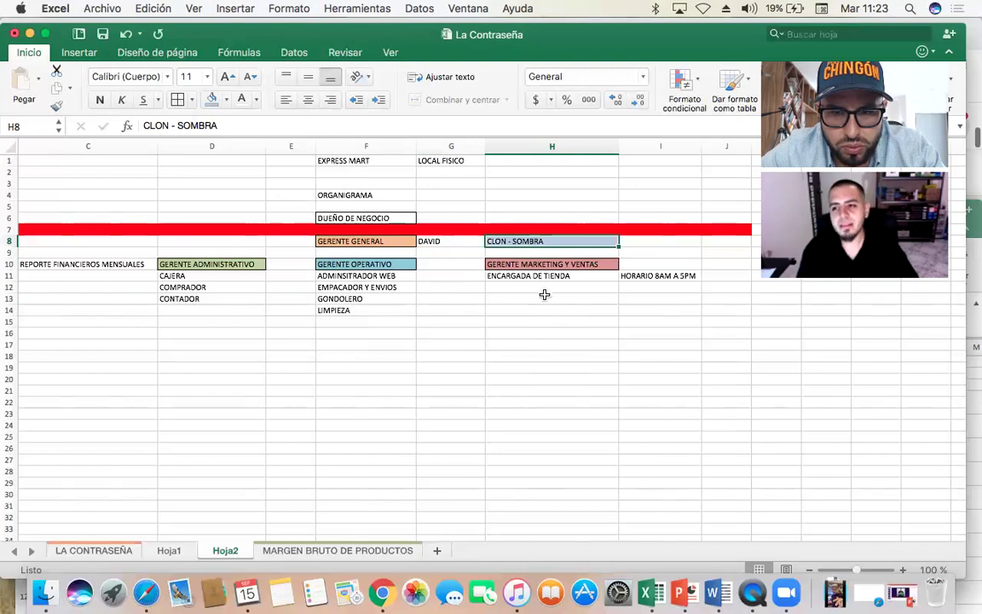
pyautogui.click(537, 289)
pyautogui.press('Up')
pyautogui.press('Up')
pyautogui.press('Up')
pyautogui.press('Up')
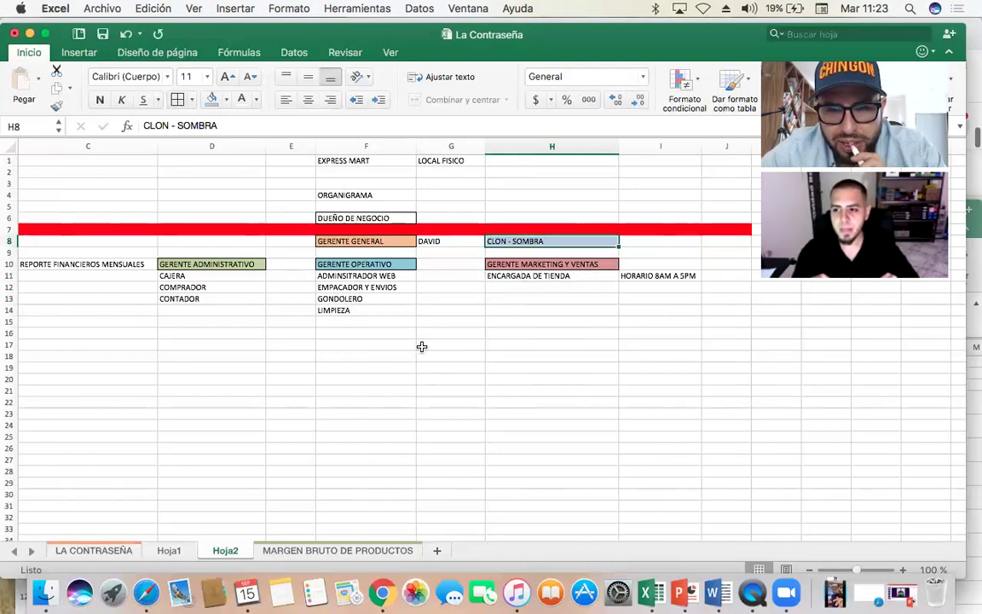
pyautogui.press('Down')
pyautogui.press('Down')
pyautogui.press('Down')
pyautogui.press('Down')
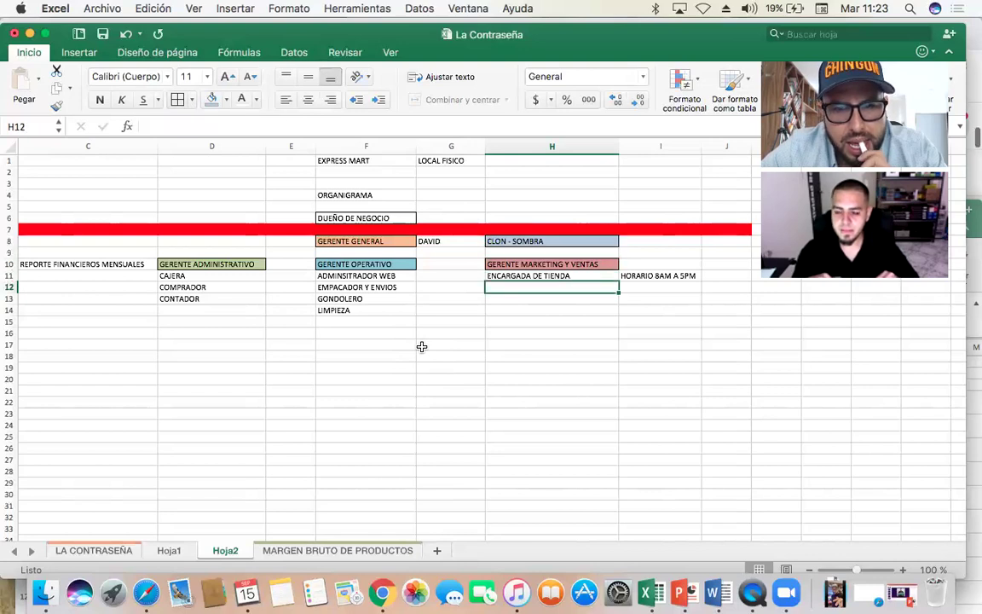
pyautogui.press('Up')
pyautogui.press('Up')
pyautogui.press('Up')
pyautogui.press('Up')
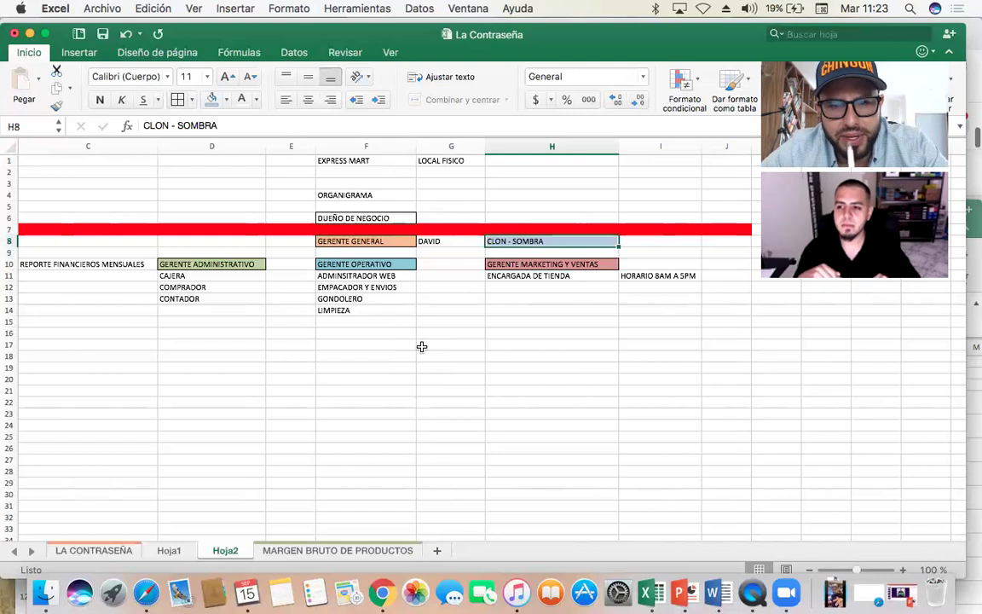
pyautogui.press('Left')
pyautogui.press('Left')
pyautogui.press('Right')
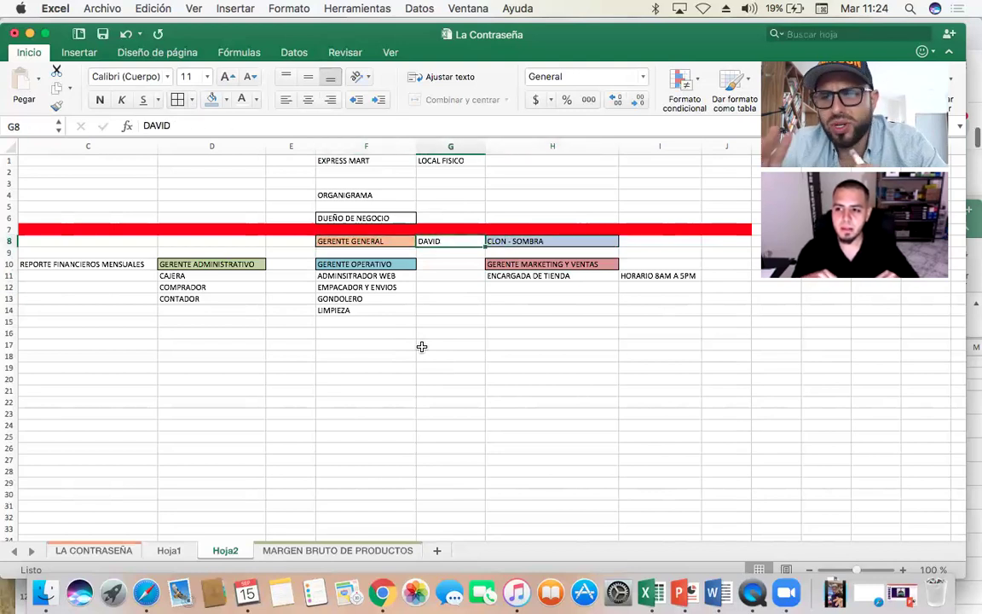
pyautogui.press('Right')
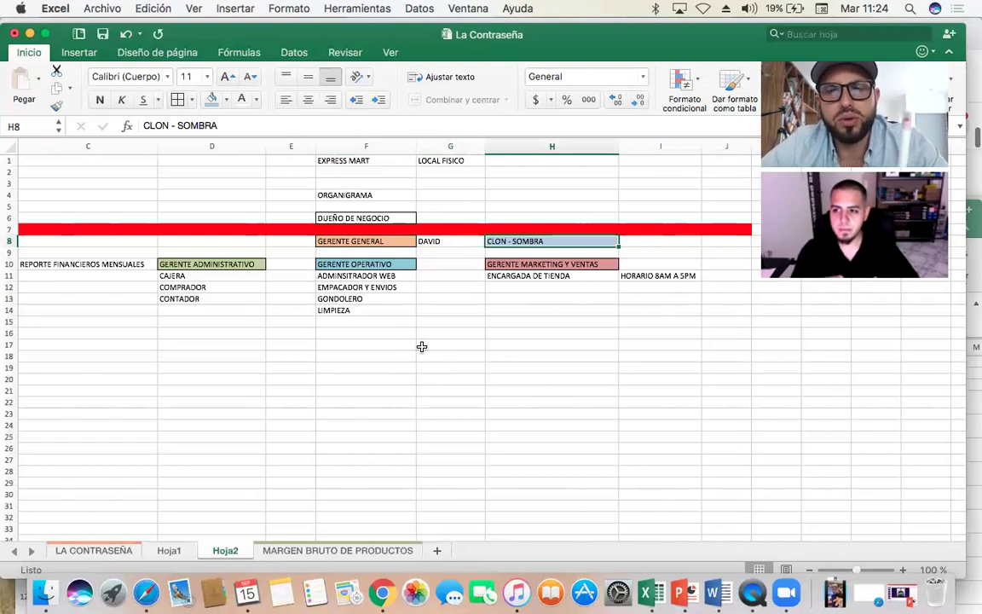
pyautogui.press('Down')
pyautogui.press('Down')
pyautogui.press('Up')
pyautogui.press('Up')
pyautogui.press('Right')
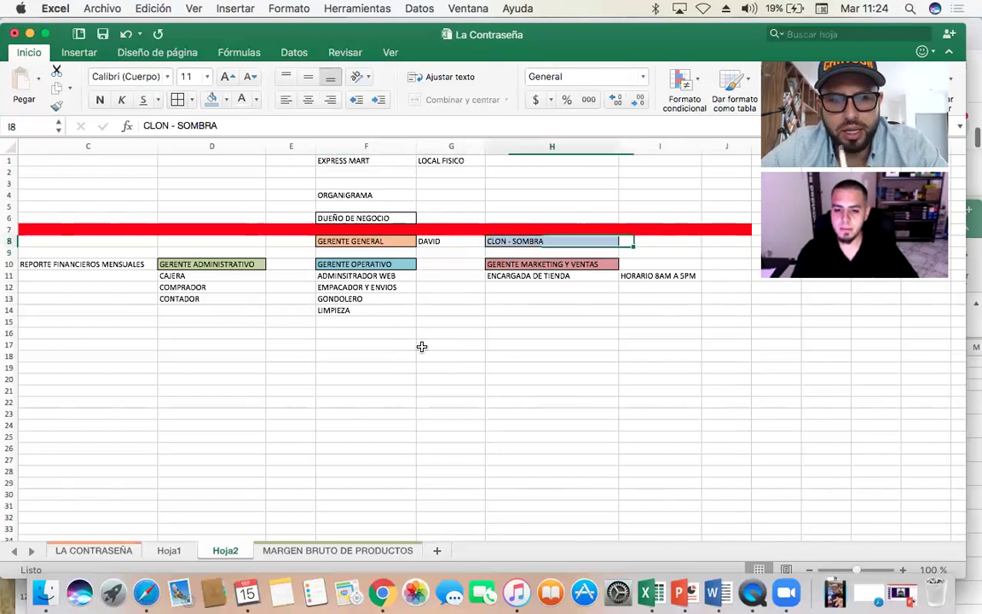
pyautogui.press('Left')
pyautogui.press('Left')
pyautogui.press('Left')
pyautogui.press('Down')
pyautogui.press('Down')
pyautogui.press('Down')
pyautogui.press('Down')
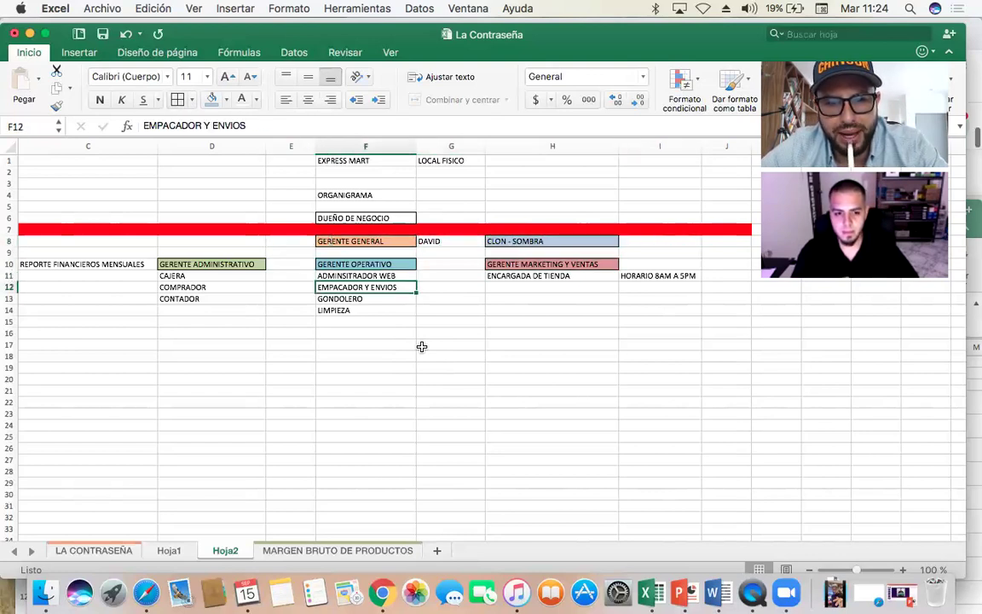
# - Enter the employee's first name in cell I8, beside CLON - SOMBRA
pyautogui.press('Right')
pyautogui.press('Left')
pyautogui.press('Right')
pyautogui.press('Down')
pyautogui.press('Up')
pyautogui.press('Up')
pyautogui.press('Right')
pyautogui.press('Right')
pyautogui.press('Up')
pyautogui.press('Up')
pyautogui.press('Up')
pyautogui.write('JORGE')
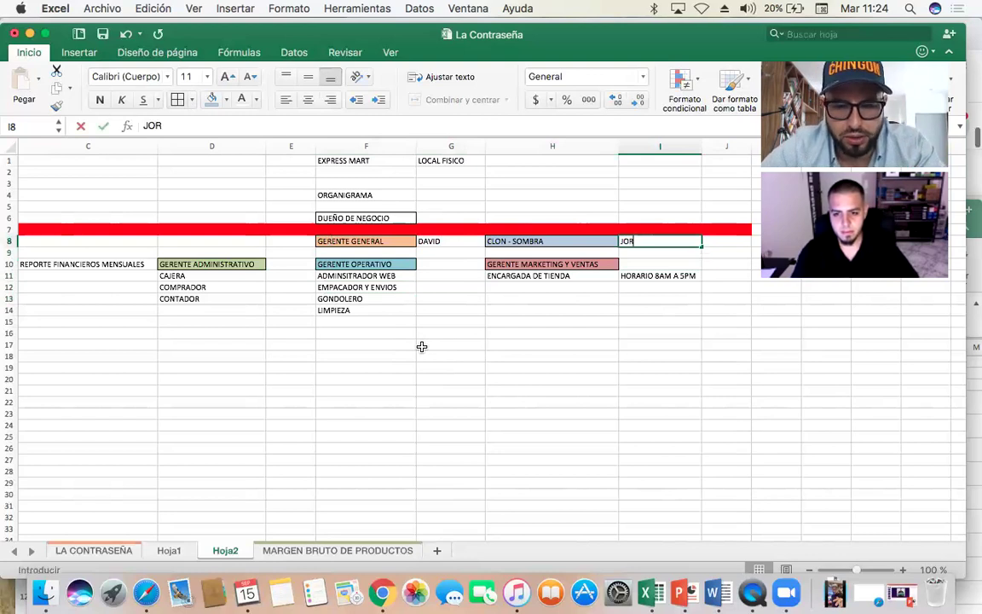
# - Enter the same employee's first name in cells G12 and G13, beside EMPACADOR Y ENVIOS and GONDOLERO
pyautogui.press('Left')
pyautogui.press('Left')
pyautogui.press('Down')
pyautogui.press('Down')
pyautogui.press('Down')
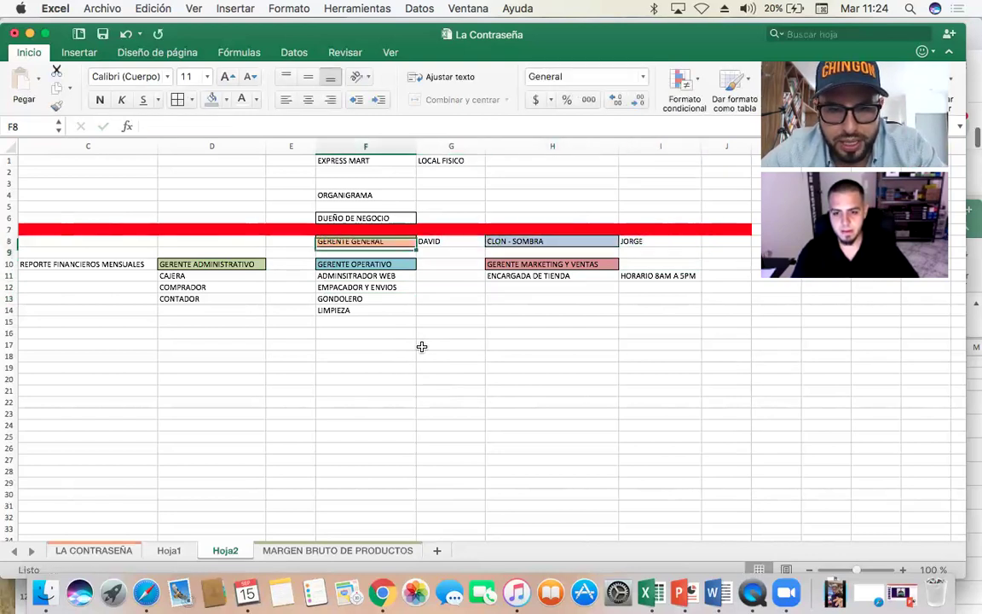
pyautogui.press('Down')
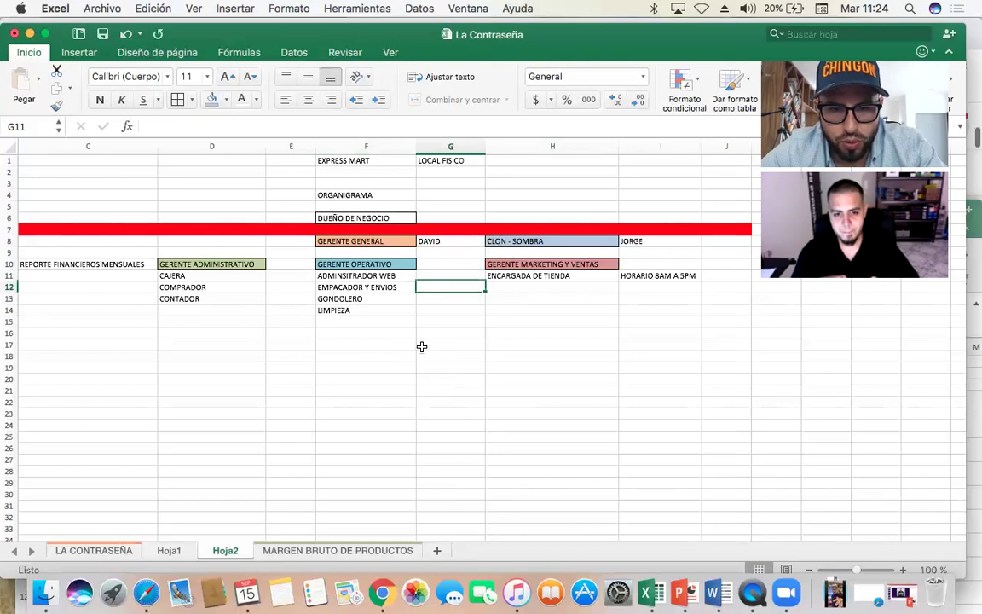
pyautogui.write('JORGE')
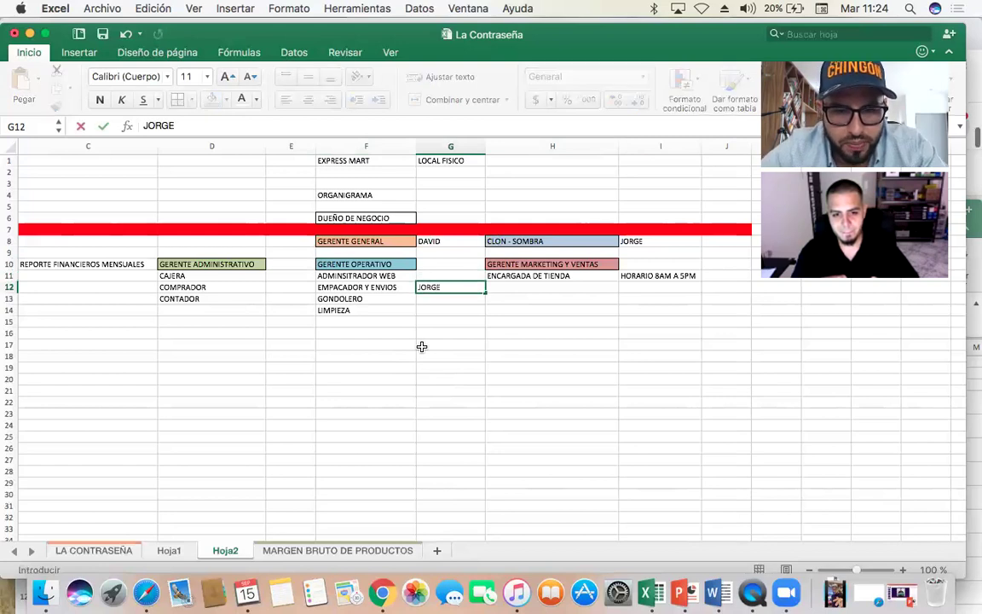
pyautogui.press('Return')
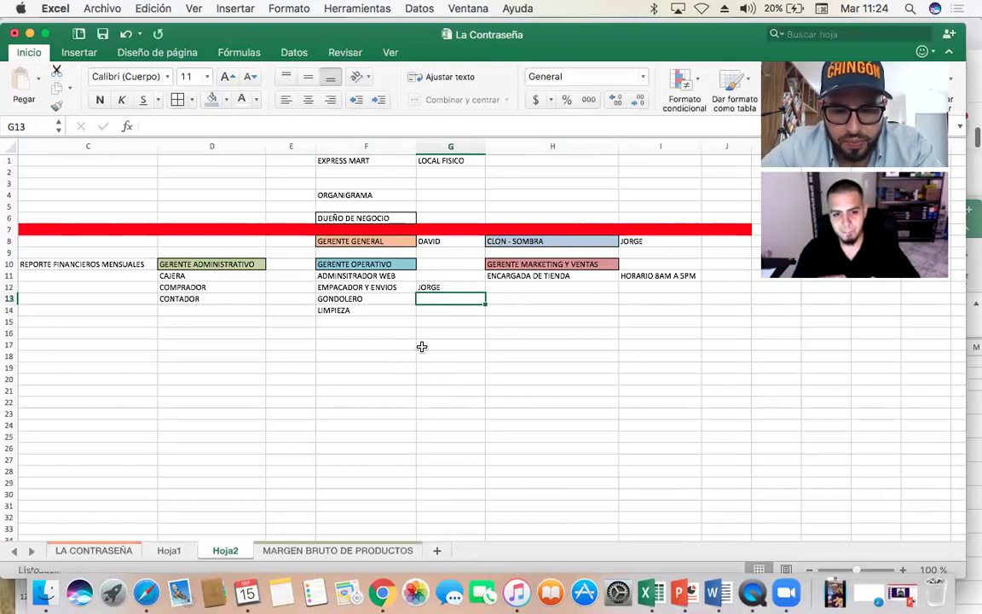
pyautogui.write('JORGE')
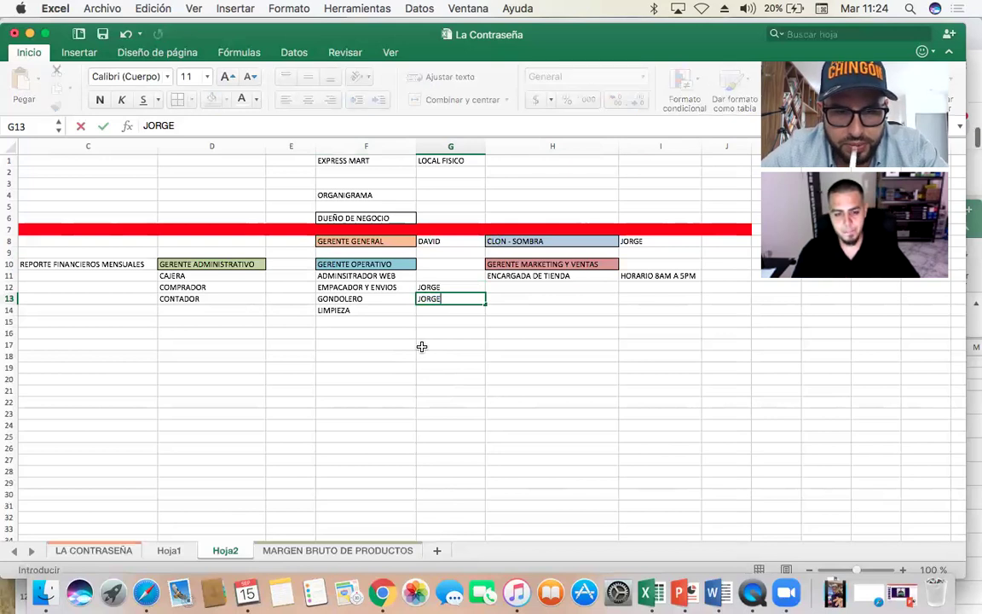
pyautogui.press('Left')
pyautogui.press('Up')
pyautogui.press('Right')
pyautogui.press('Down')
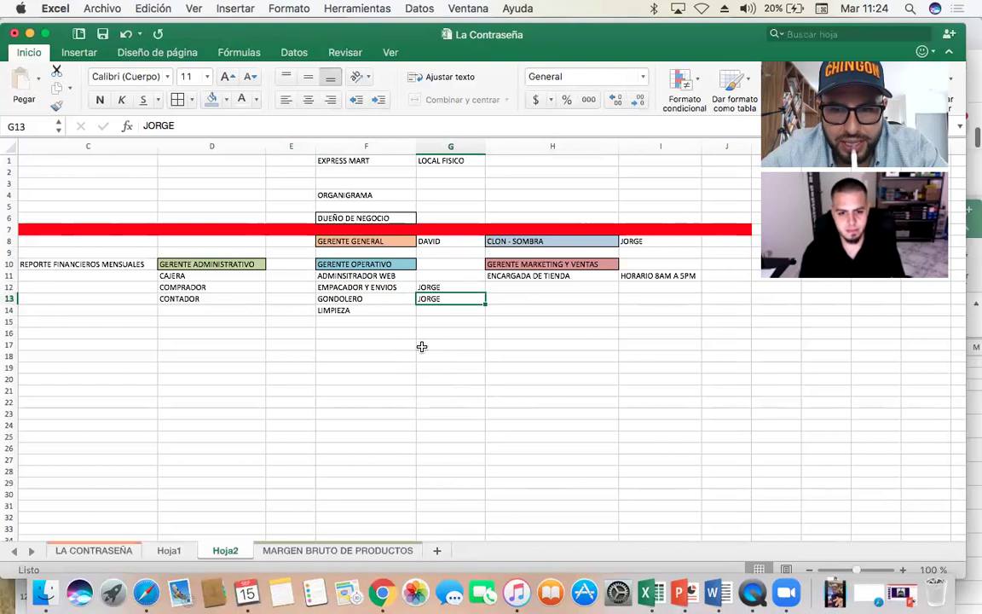
# - Change the position in cell H11 to ENCARGADA DE TIENDA MATUTINO
pyautogui.press('Up')
pyautogui.press('Up')
pyautogui.press('Down')
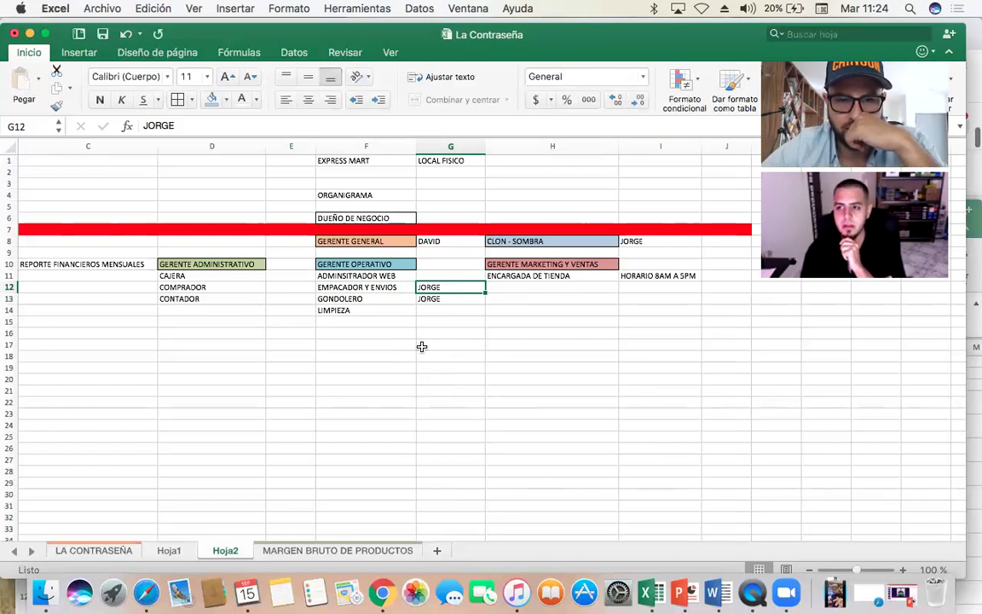
pyautogui.press('Right')
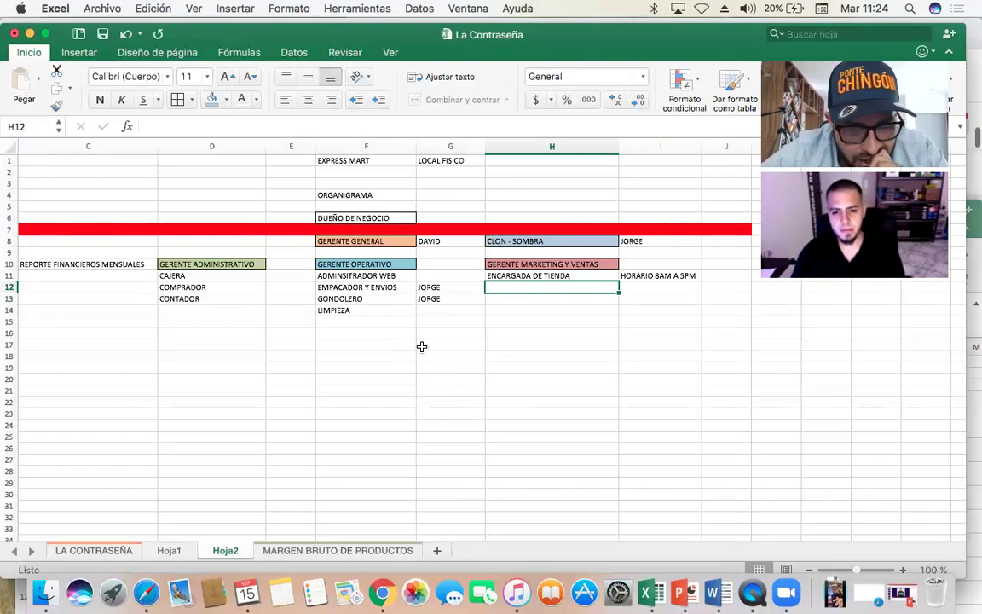
pyautogui.press('Up')
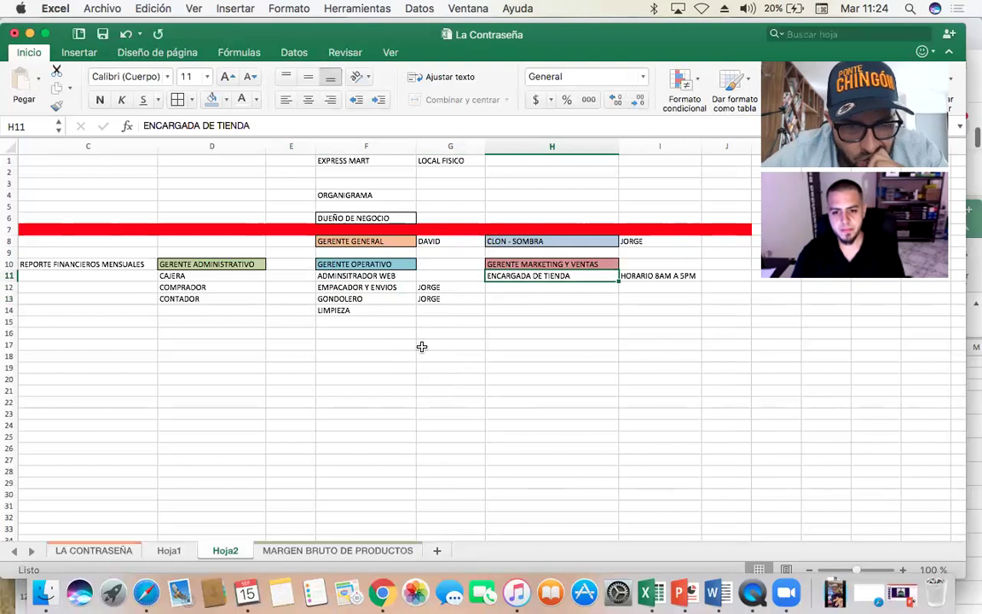
pyautogui.click(284, 121)
pyautogui.write('MATUTINO')
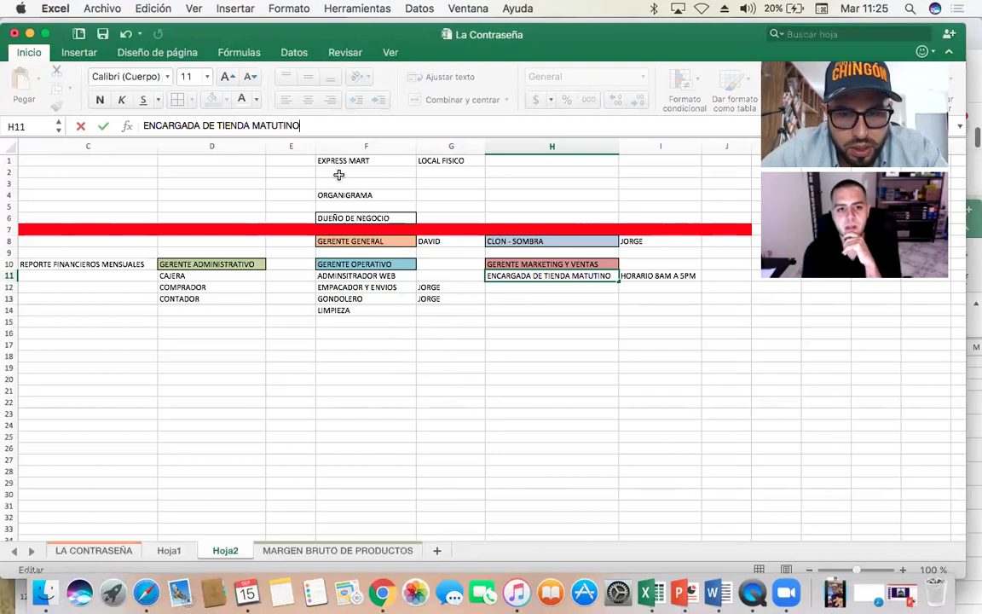
pyautogui.press('Return')
# - Copy the position from H11 into H12 and remove the word MATUTINO from the copy
pyautogui.press('Up')
pyautogui.press('super+c')
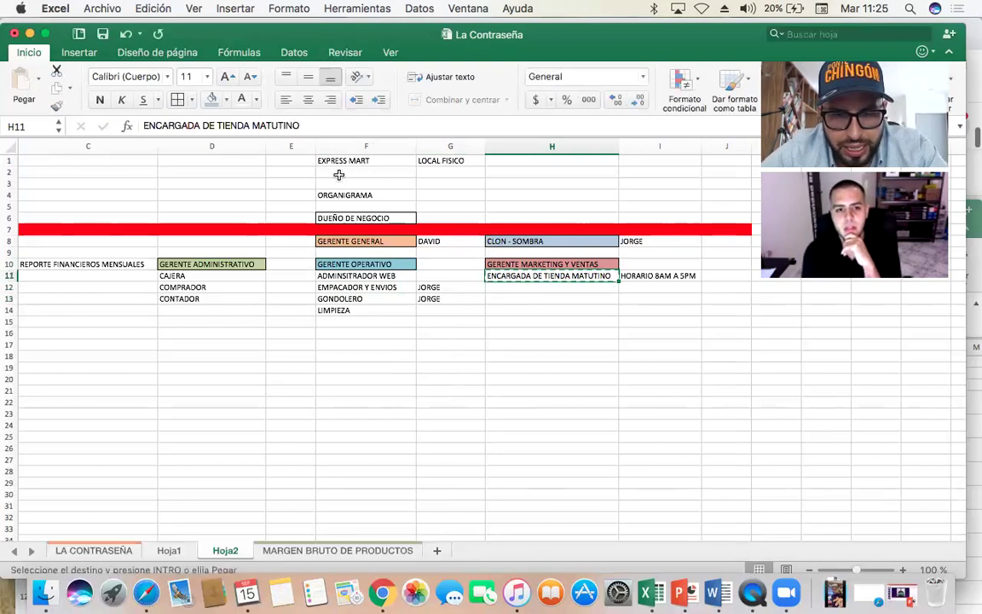
pyautogui.press('Down')
pyautogui.press('super+v')
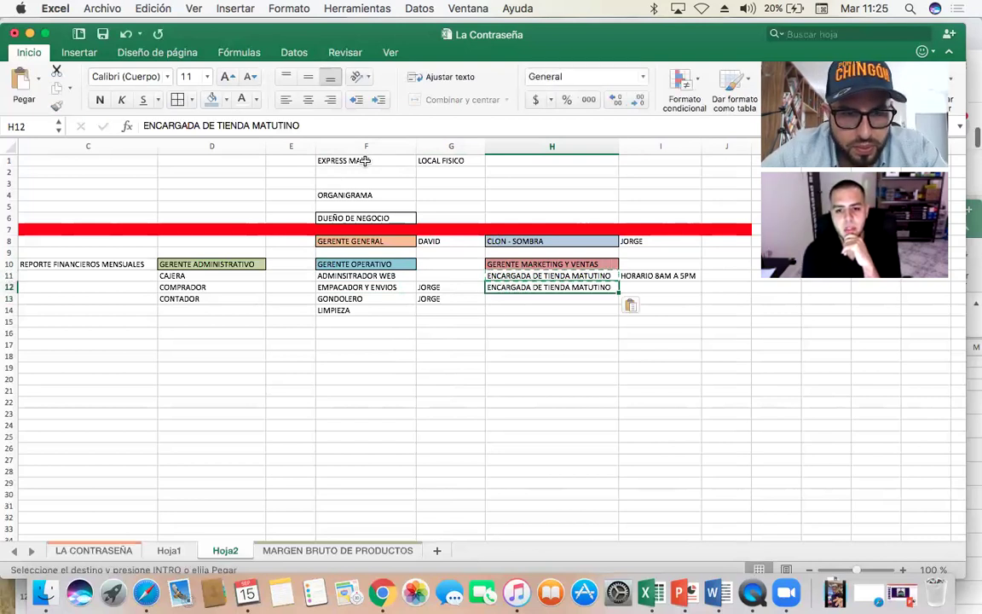
pyautogui.click(307, 121)
pyautogui.press('BackSpace')
pyautogui.press('BackSpace')
pyautogui.press('BackSpace')
pyautogui.press('BackSpace')
pyautogui.press('BackSpace')
pyautogui.press('BackSpace')
pyautogui.press('BackSpace')
pyautogui.press('BackSpace')
pyautogui.write('DIURNO')
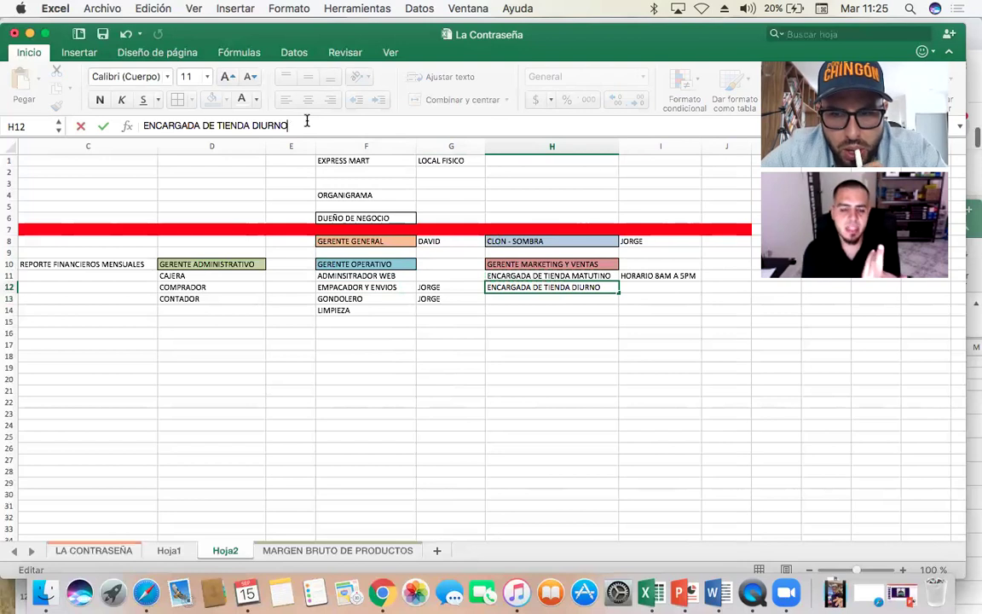
pyautogui.press('BackSpace')
pyautogui.press('BackSpace')
pyautogui.press('BackSpace')
pyautogui.press('BackSpace')
pyautogui.press('BackSpace')
pyautogui.press('BackSpace')
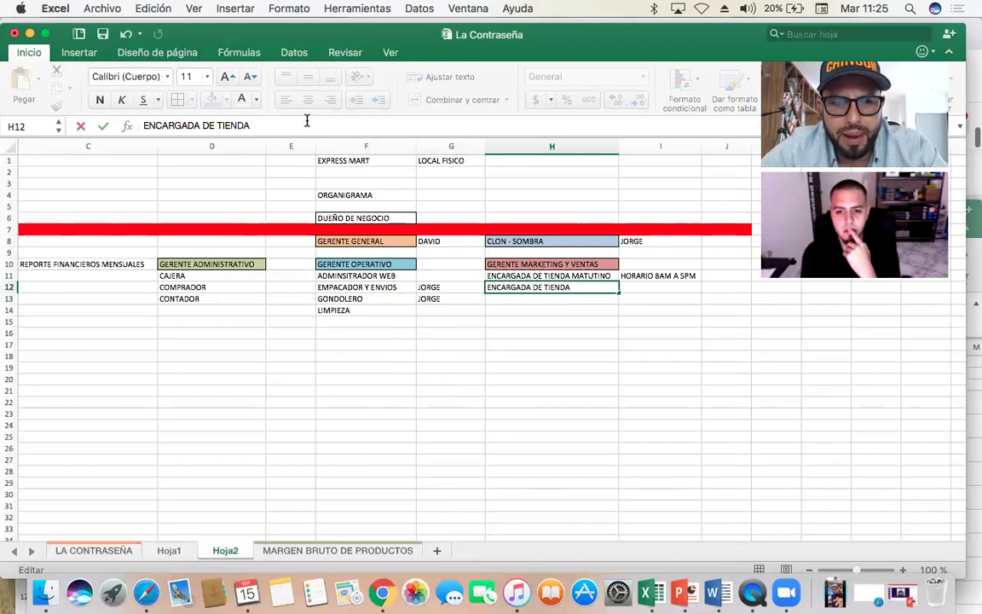
# - Complete the position in cell H12 as ENCARGADA DE TIENDA VESPERTINO
pyautogui.write('VESPERTINO')
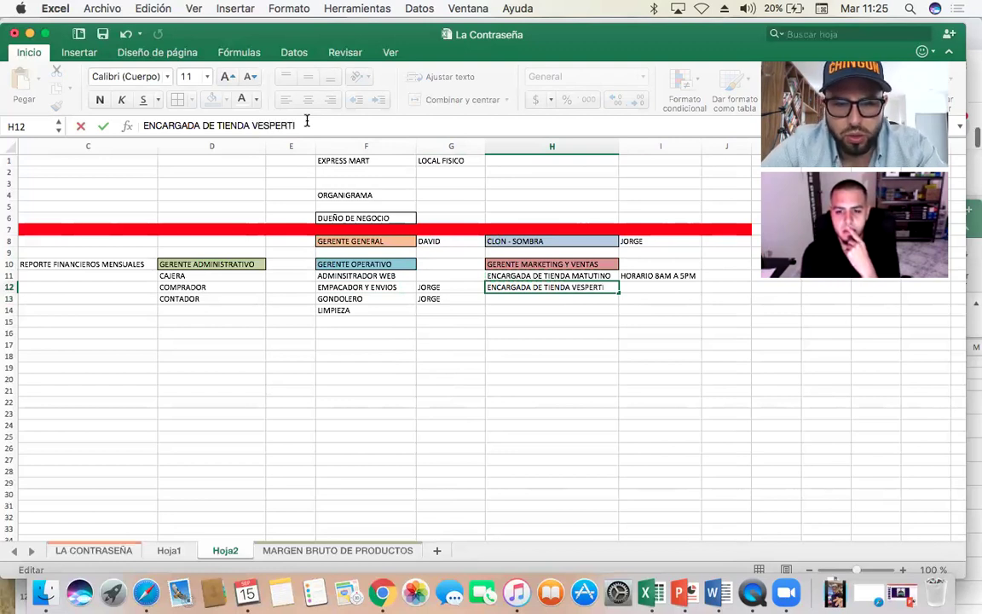
pyautogui.press('Return')
pyautogui.press('Up')
pyautogui.press('Up')
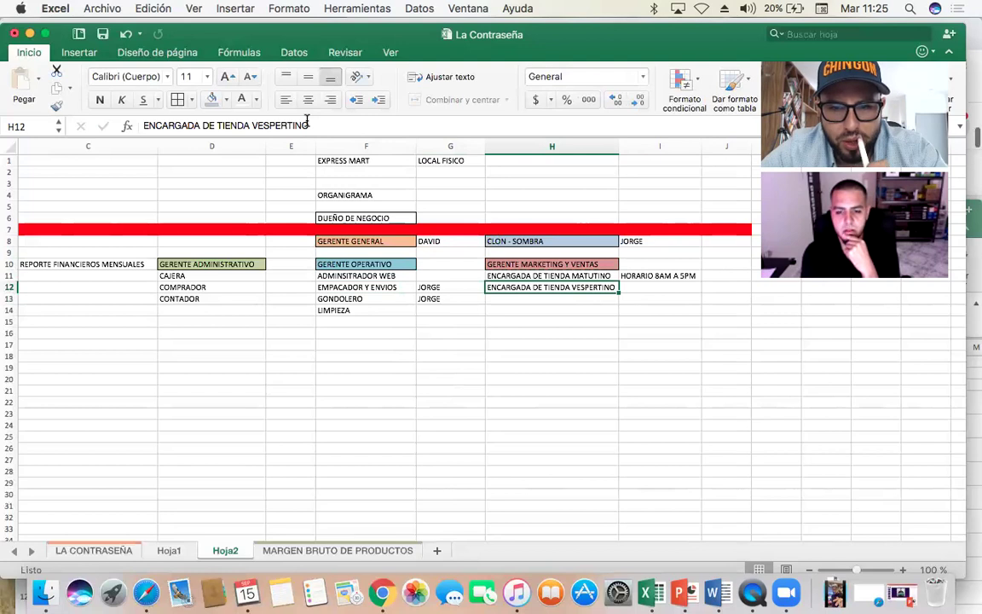
pyautogui.press('Down')
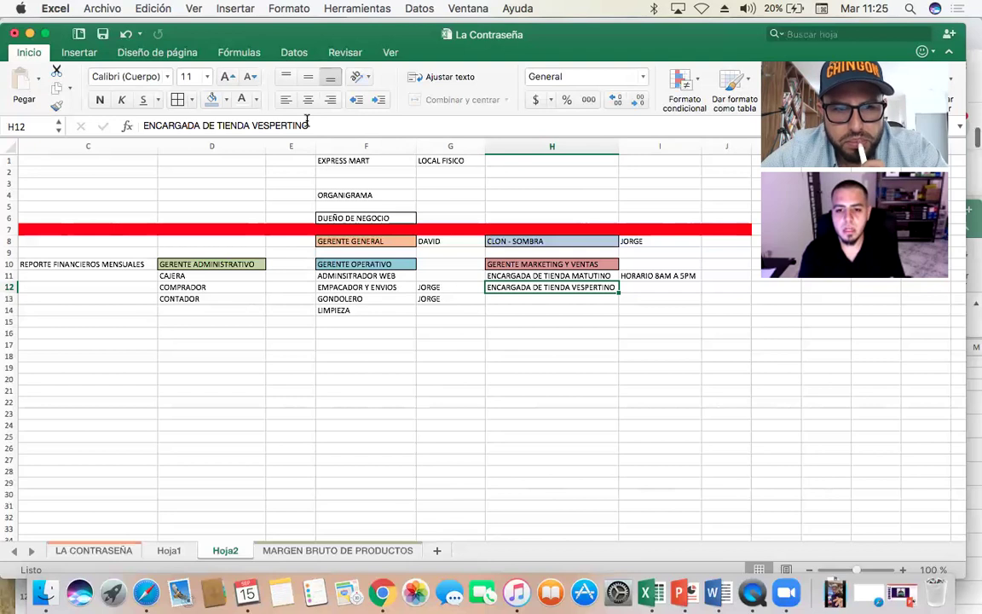
pyautogui.press('Return')
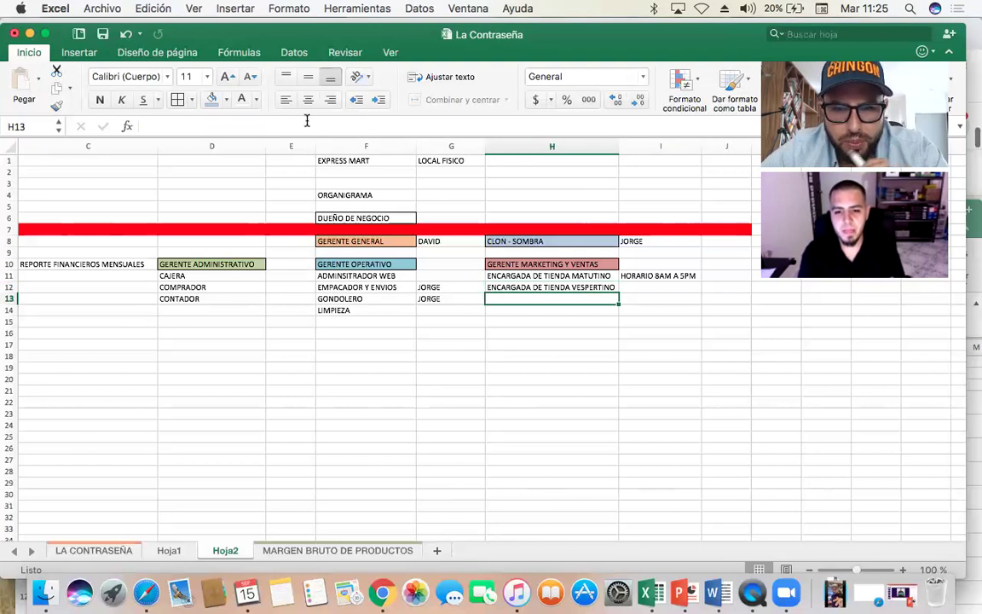
pyautogui.press('Up')
pyautogui.press('Up')
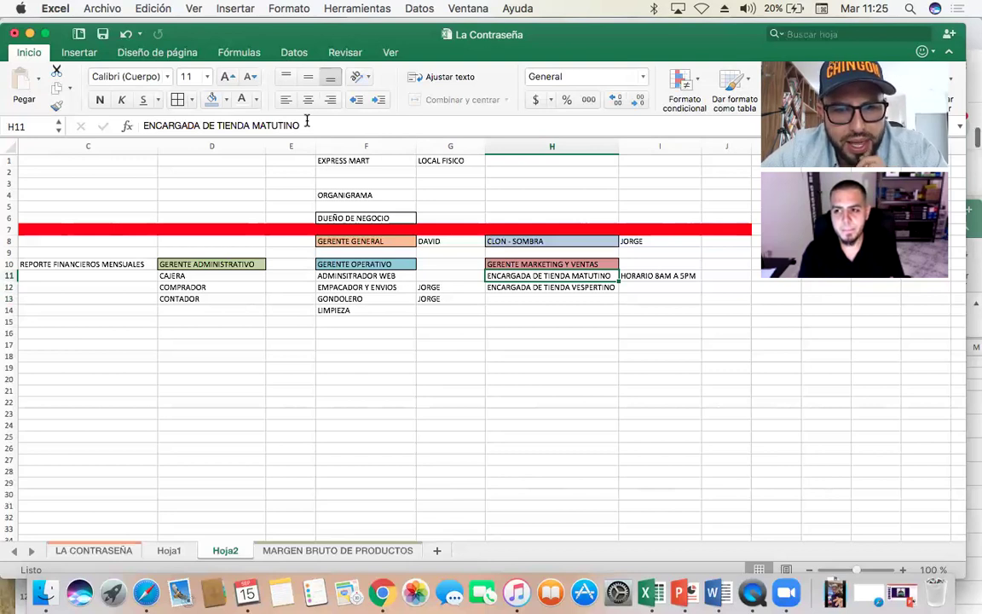
pyautogui.press('Down')
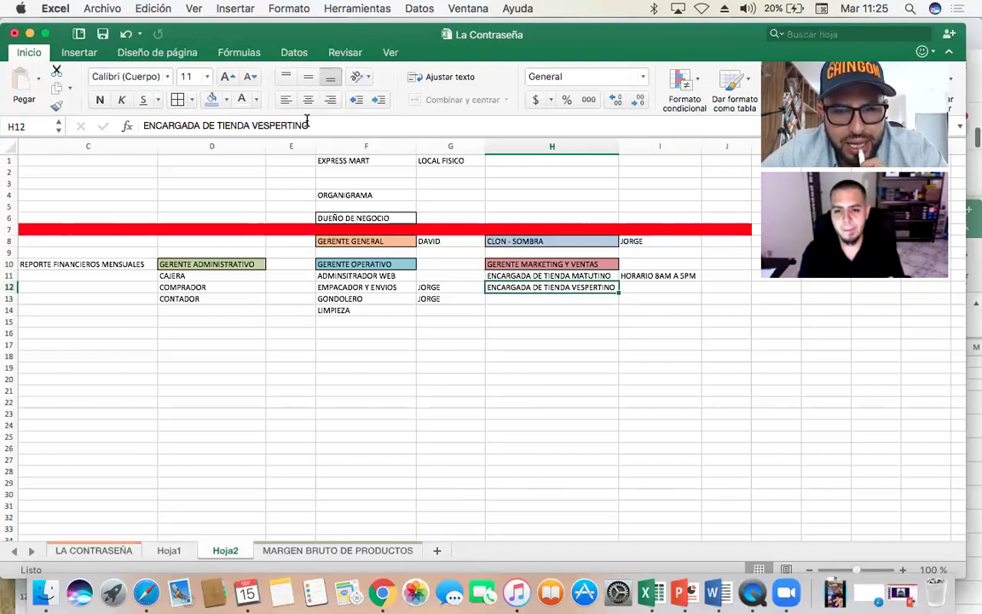
pyautogui.press('Down')
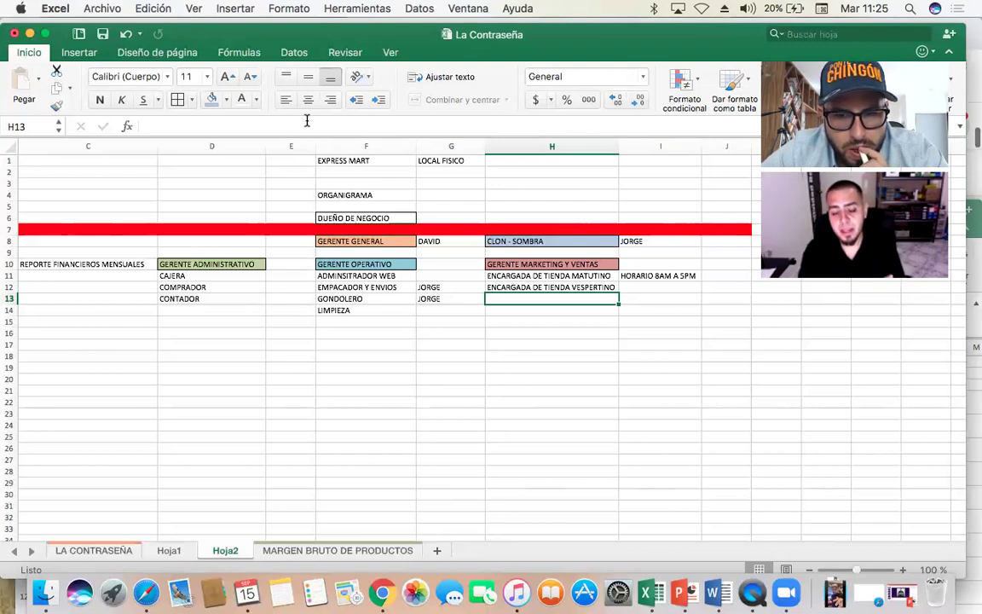
pyautogui.press('Up')
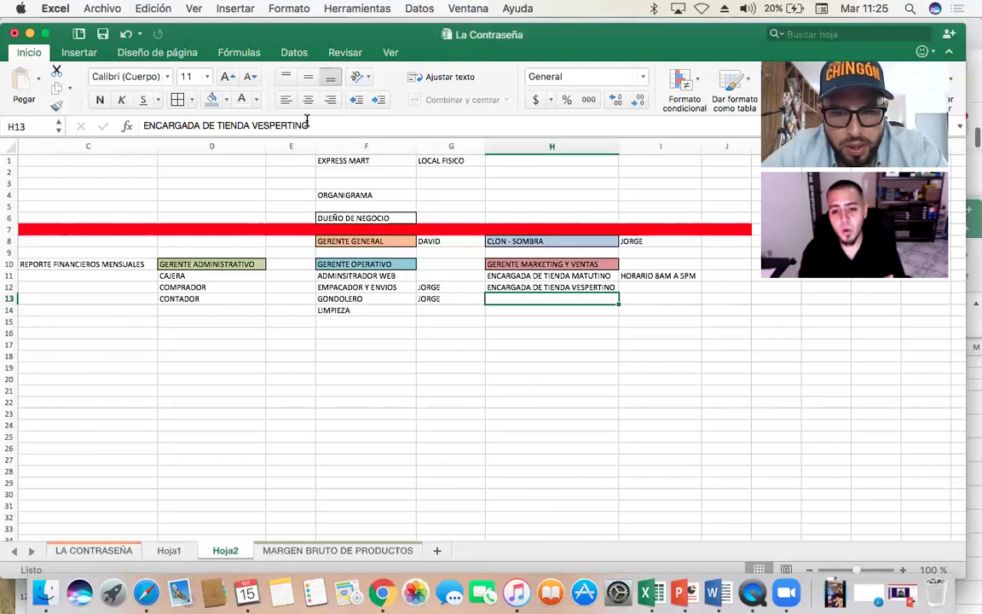
pyautogui.press('Right')
pyautogui.press('Up')
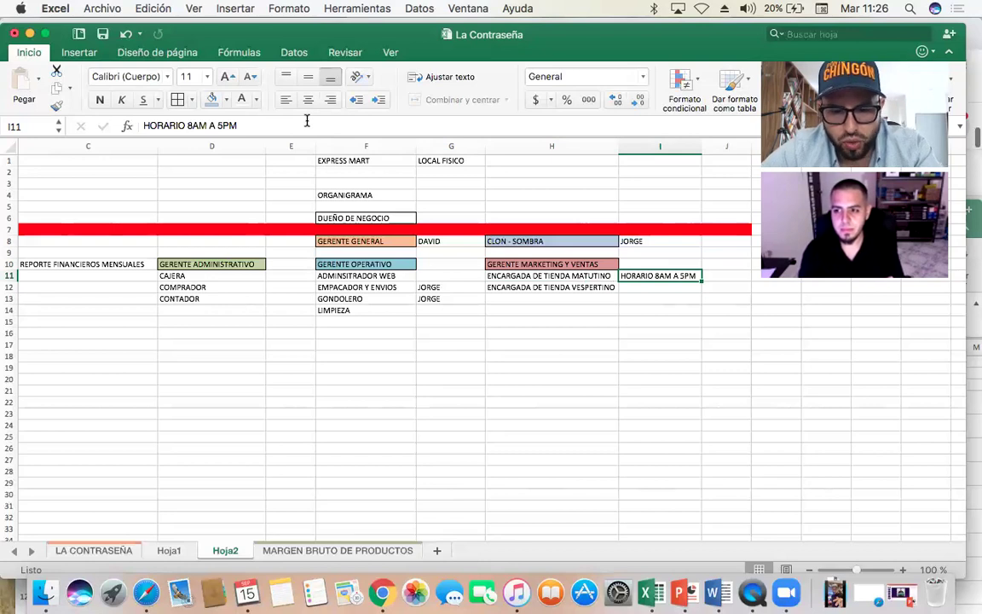
# - Set the morning shift schedule in I11 to 8 AM A 2 PM and the evening one in I12 to 1 PM A 7PM
pyautogui.write('8 AM A')
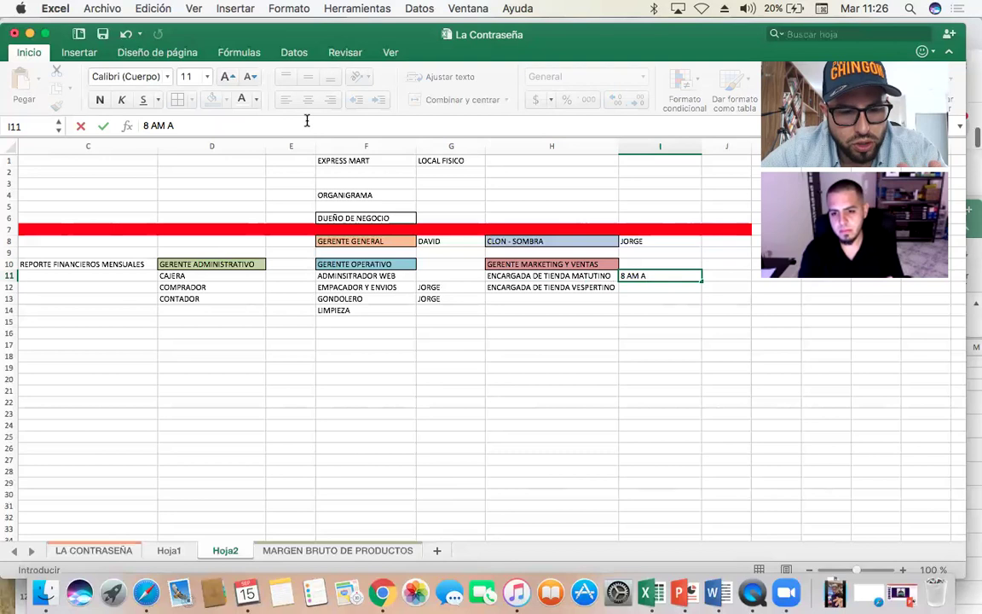
pyautogui.write(' 2 PM')
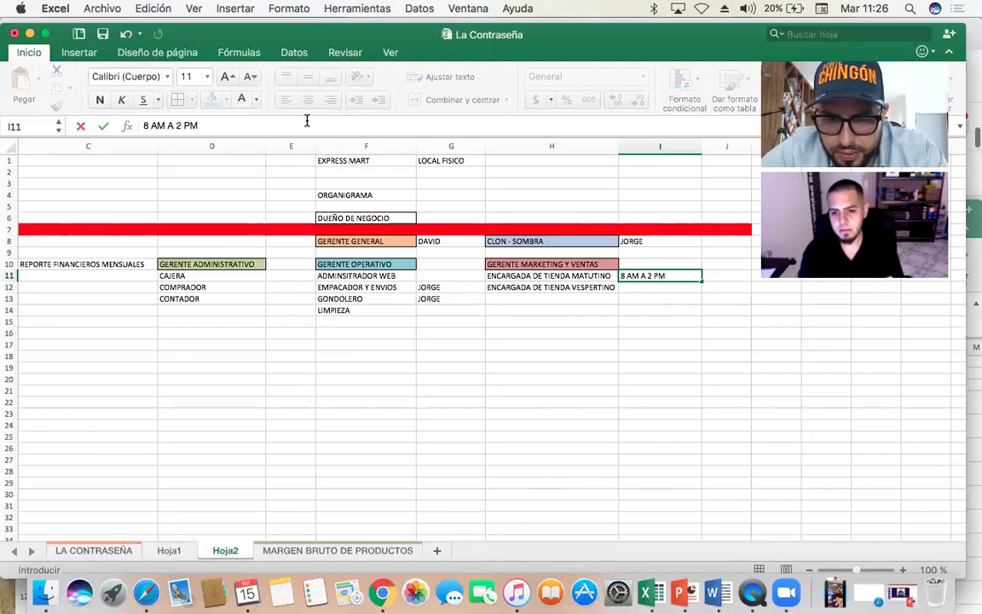
pyautogui.press('Return')
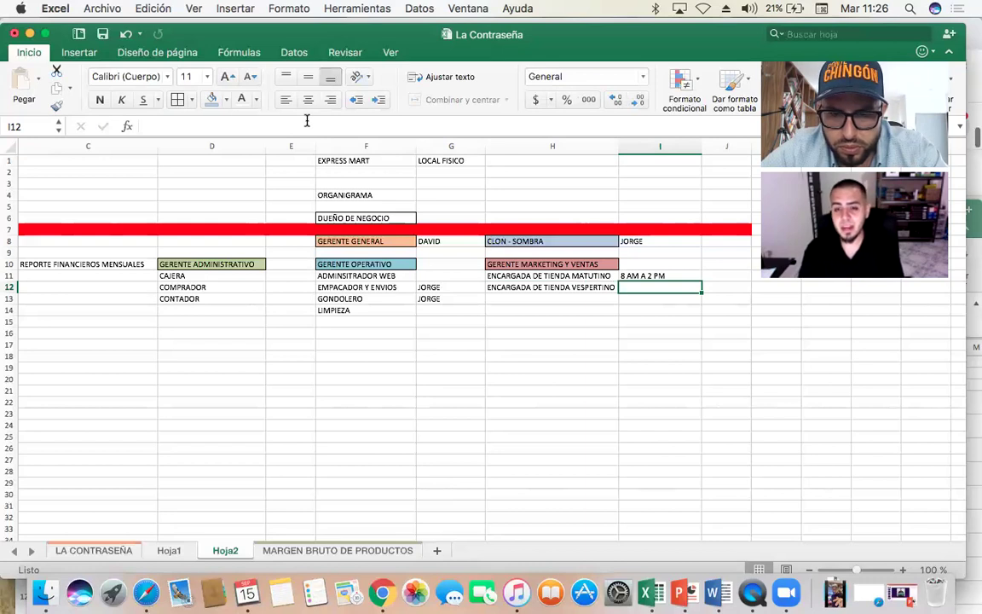
pyautogui.write('1 PM')
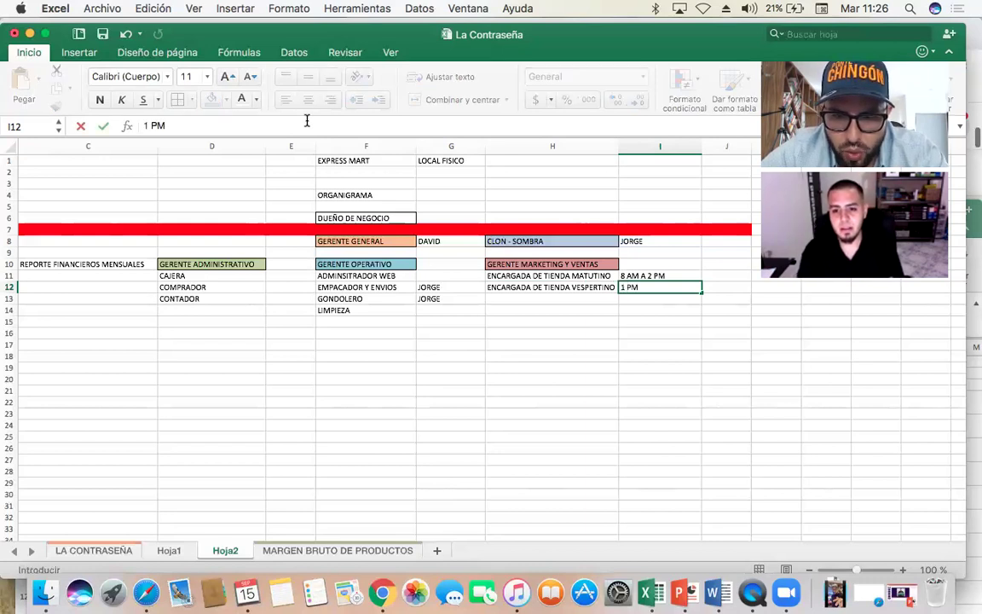
pyautogui.write(' A')
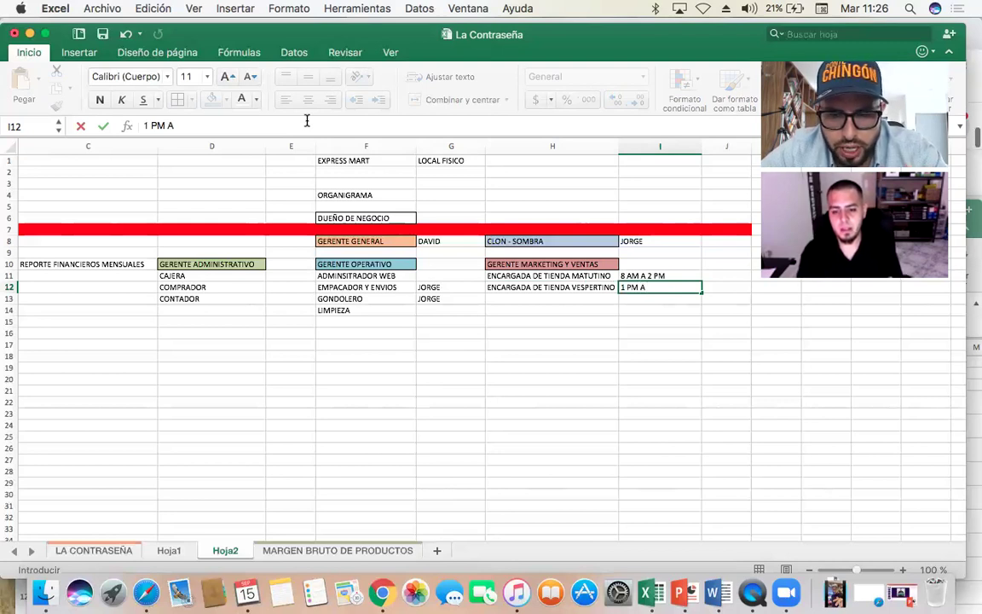
pyautogui.write(' 7PM')
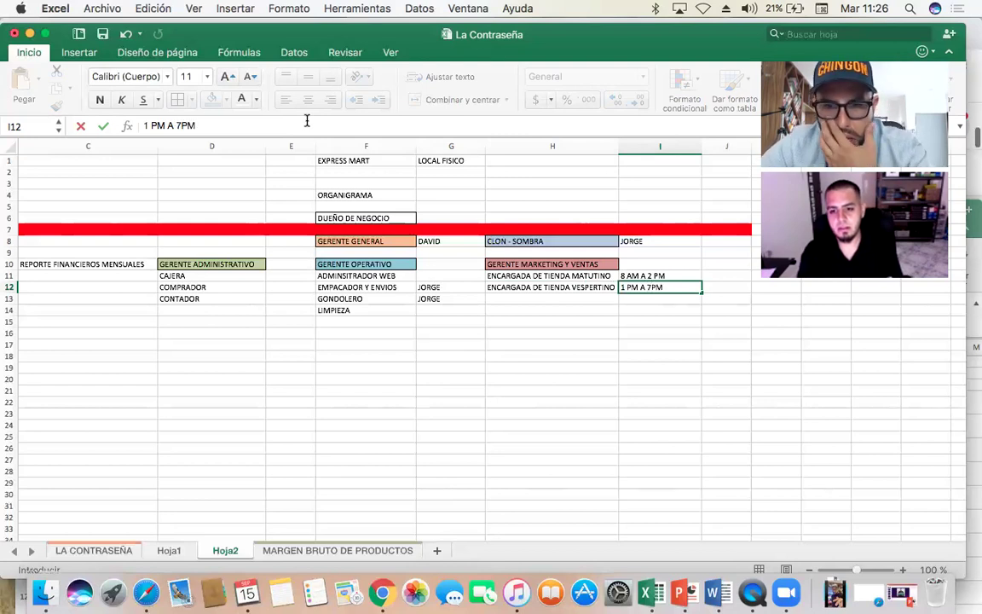
pyautogui.press('Return')
pyautogui.press('Up')
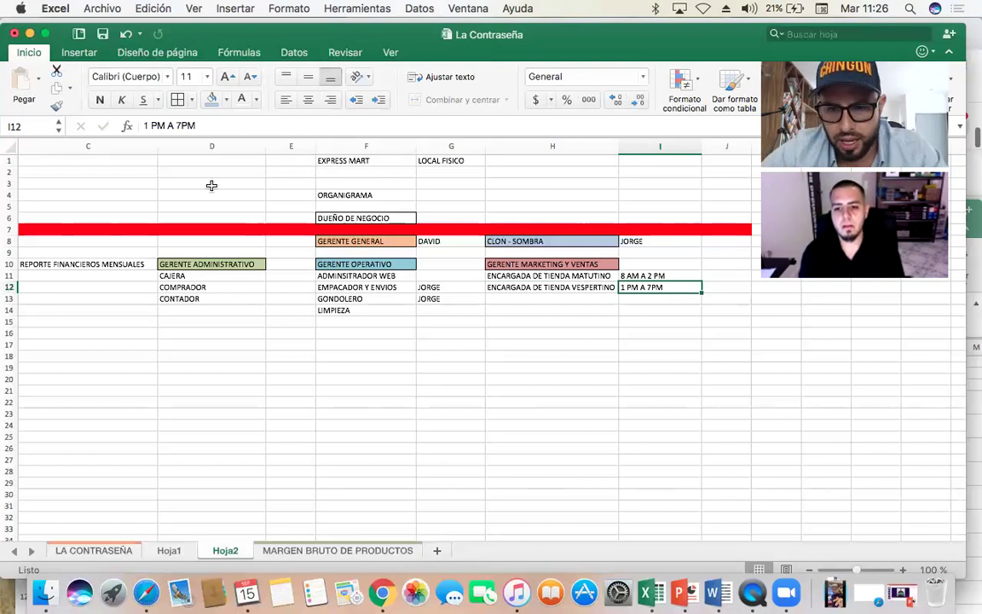
# - Enter the label DINERO EN CAJA CHICA in cell L10 and widen column L to fit the text
pyautogui.hscroll(5, 465, 377)
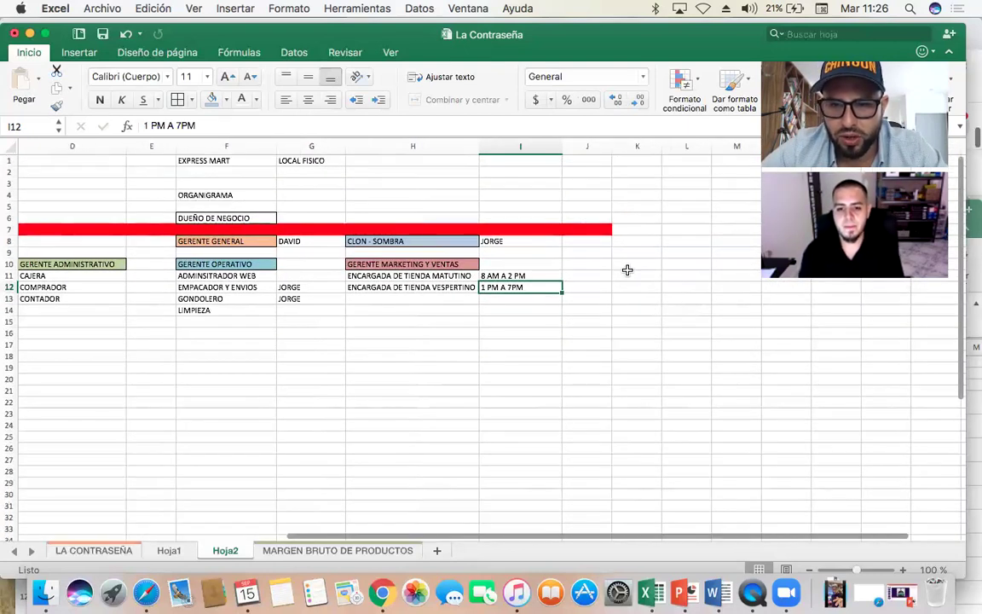
pyautogui.click(665, 260)
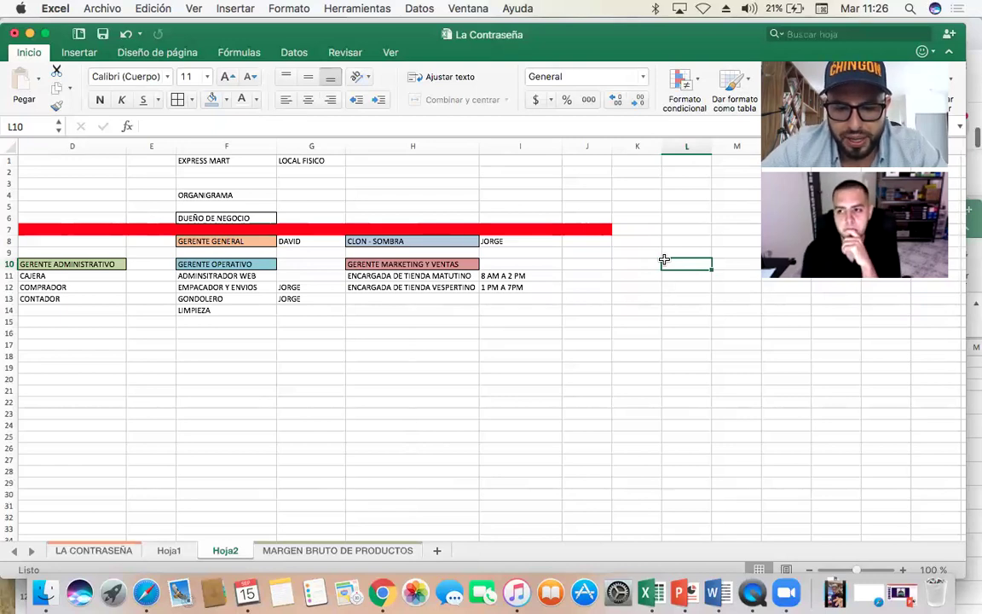
pyautogui.write('DINERO')
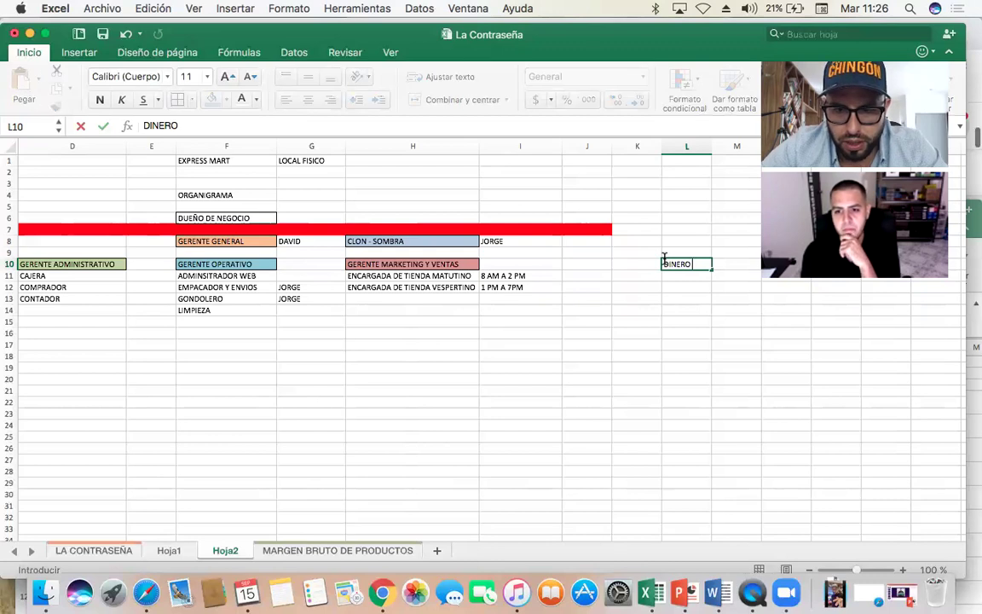
pyautogui.write(' EN CAJA CHICA')
pyautogui.press('Return')
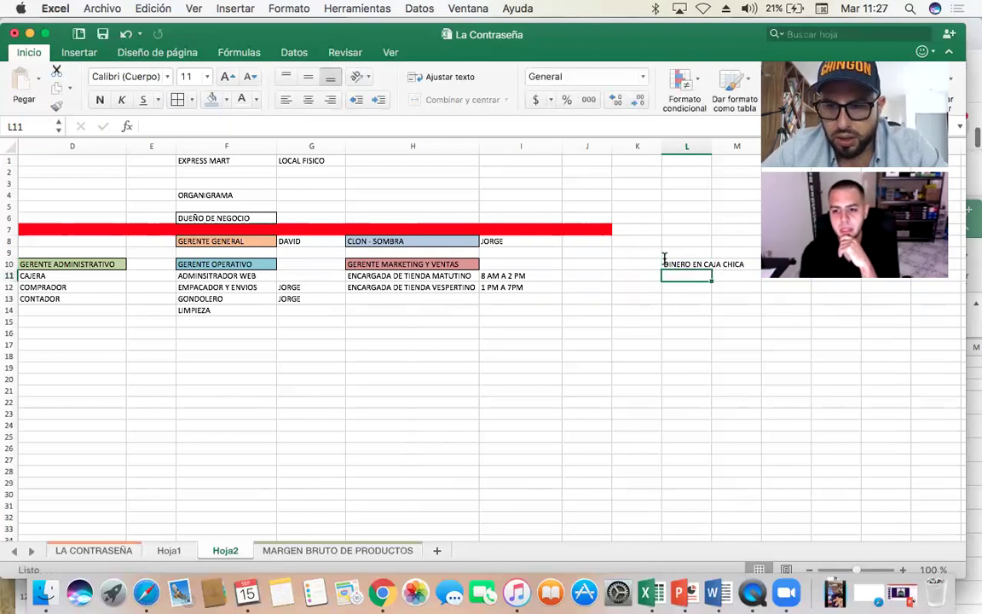
pyautogui.moveTo(711, 146); pyautogui.dragTo(749, 153)
# - Enter 50 DOLARES in cell K10, beside the petty cash label
pyautogui.press('Left')
pyautogui.press('Up')
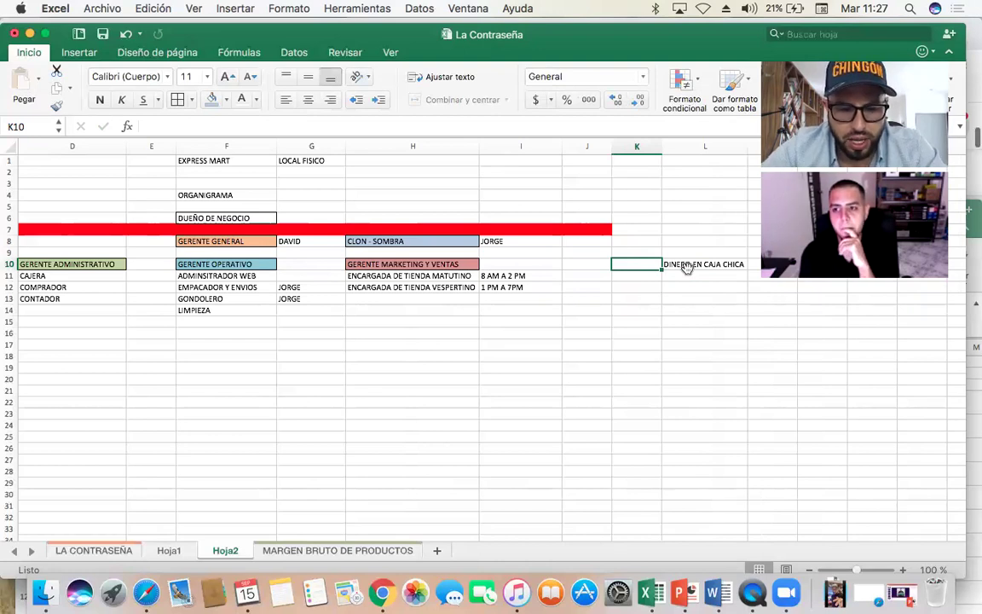
pyautogui.write('50 DOLARES')
pyautogui.press('Return')
pyautogui.press('Up')
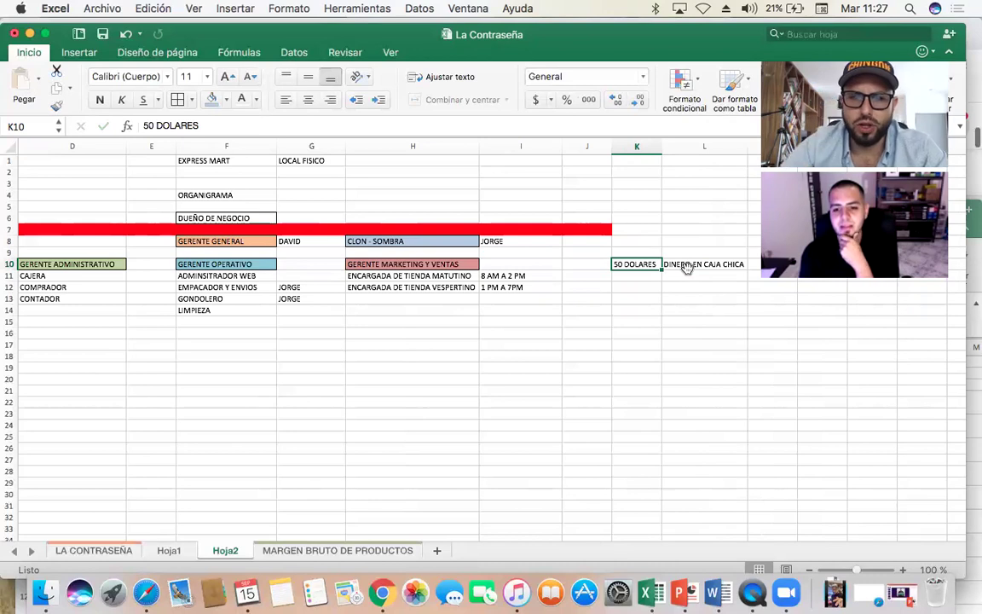
# - Enter the first names of the morning and evening store managers in cells J11 and J12, beside their schedules
pyautogui.press('Down')
pyautogui.press('Left')
pyautogui.press('Left')
pyautogui.press('Left')
pyautogui.press('Left')
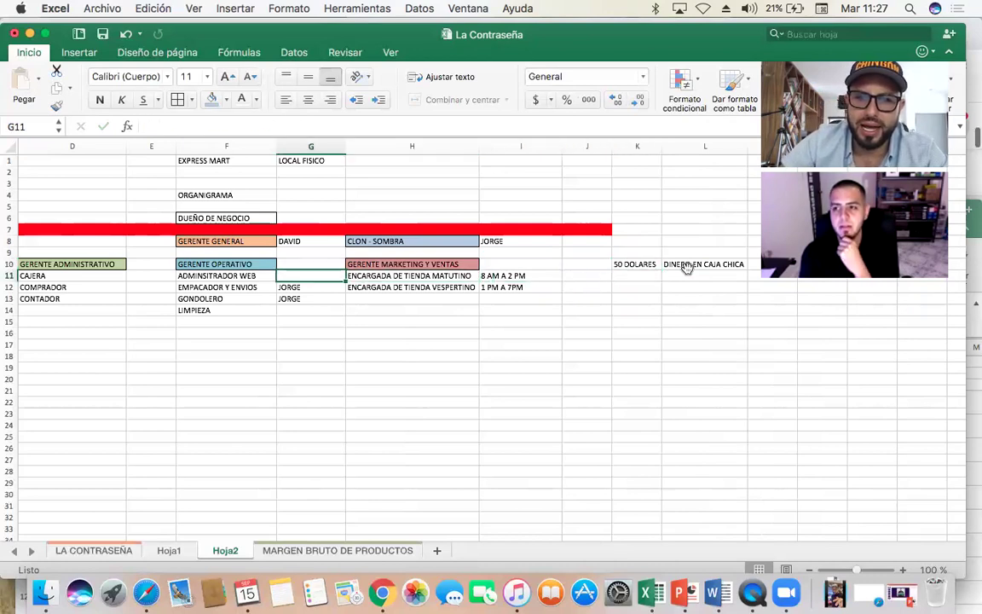
pyautogui.press('Right')
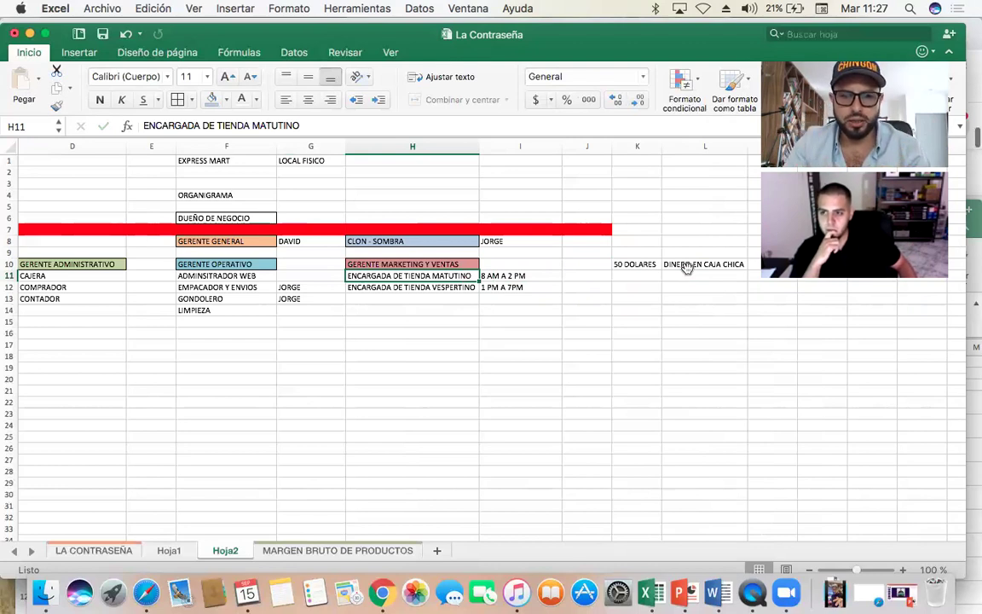
pyautogui.press('Right')
pyautogui.press('Right')
pyautogui.write('LAURA')
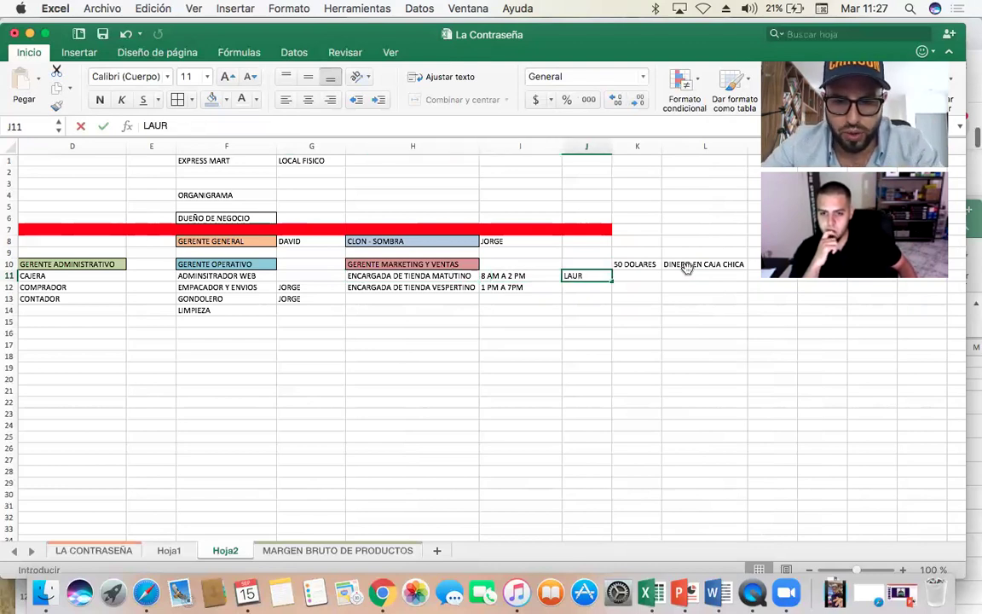
pyautogui.press('Return')
pyautogui.write('ROSA')
pyautogui.press('Return')
pyautogui.press('Up')
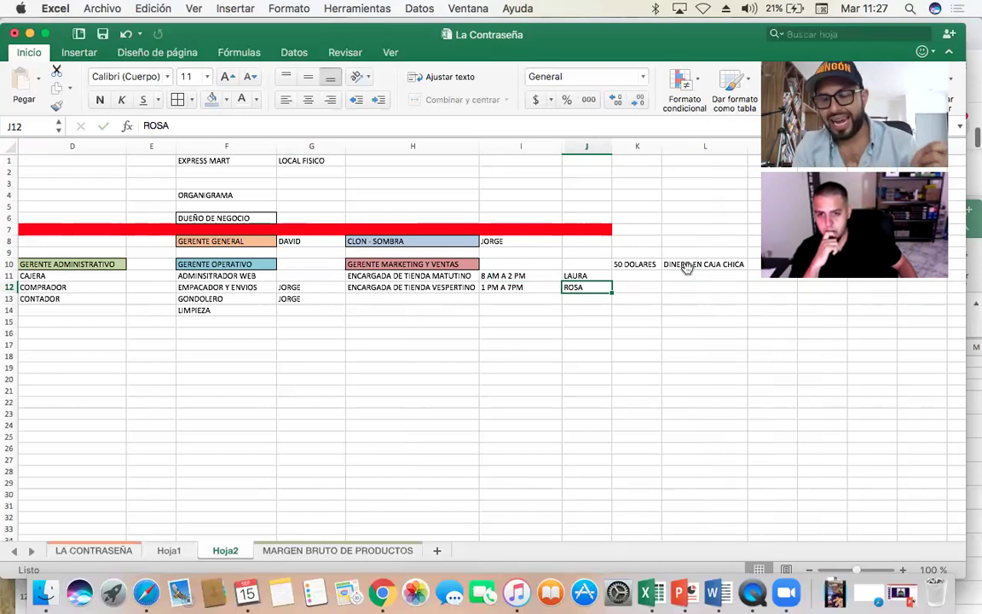
pyautogui.press('Up')
pyautogui.press('Right')
pyautogui.press('Up')
pyautogui.press('Left')
pyautogui.press('Down')
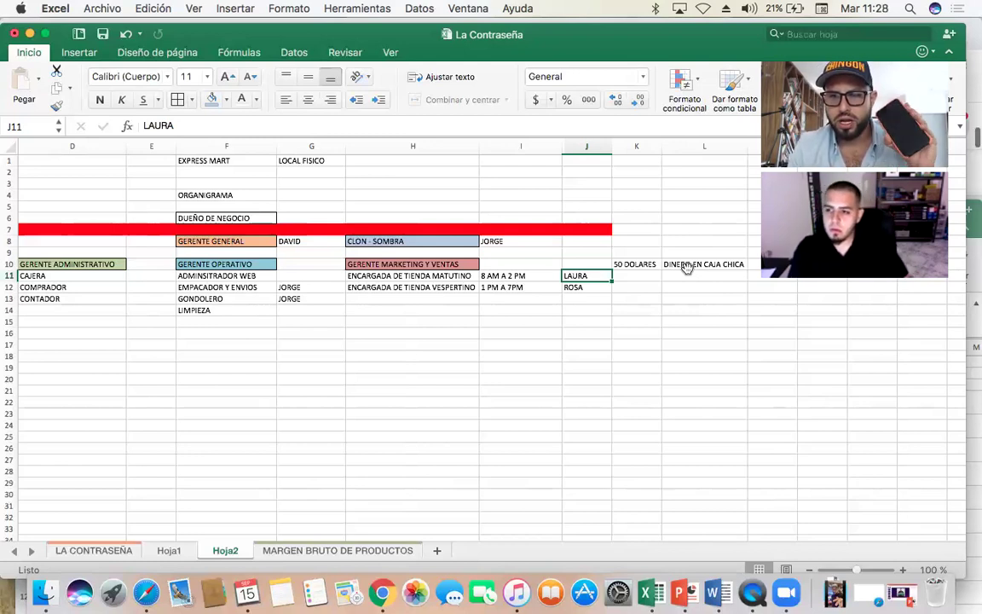
pyautogui.press('Left')
pyautogui.press('Left')
pyautogui.press('Right')
pyautogui.press('Right')
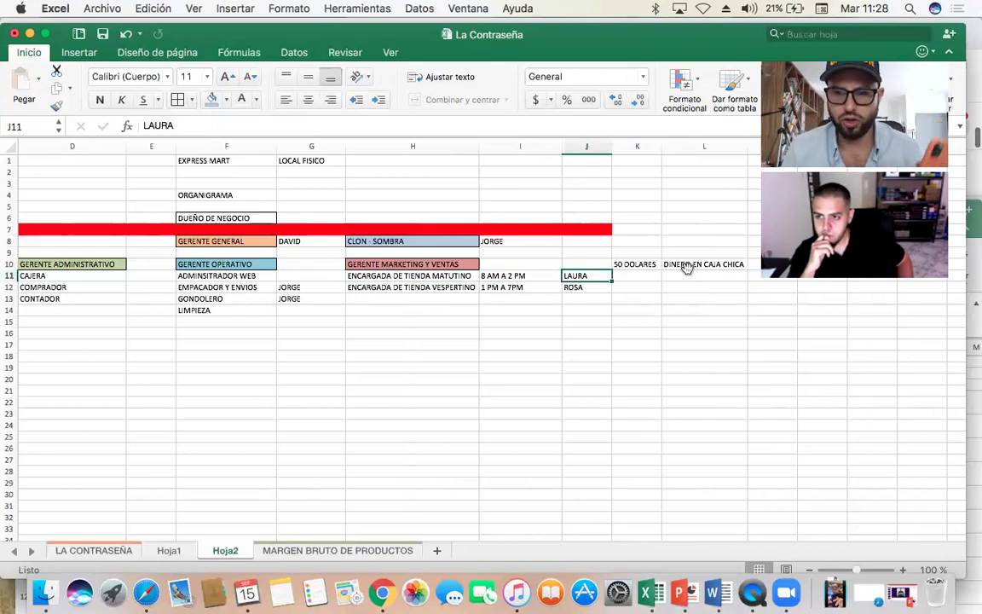
pyautogui.press('Right')
pyautogui.press('Up')
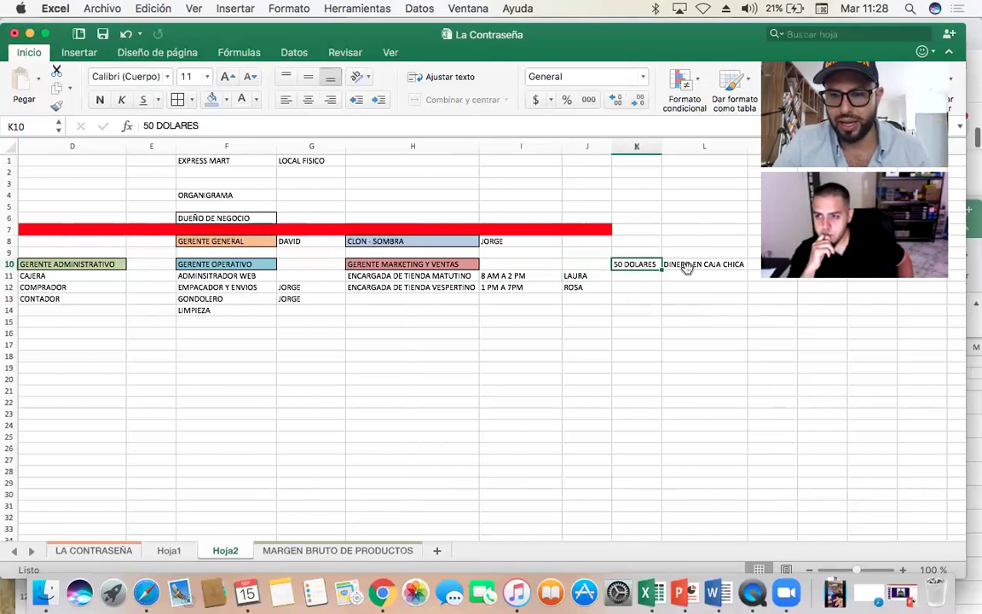
pyautogui.press('Down')
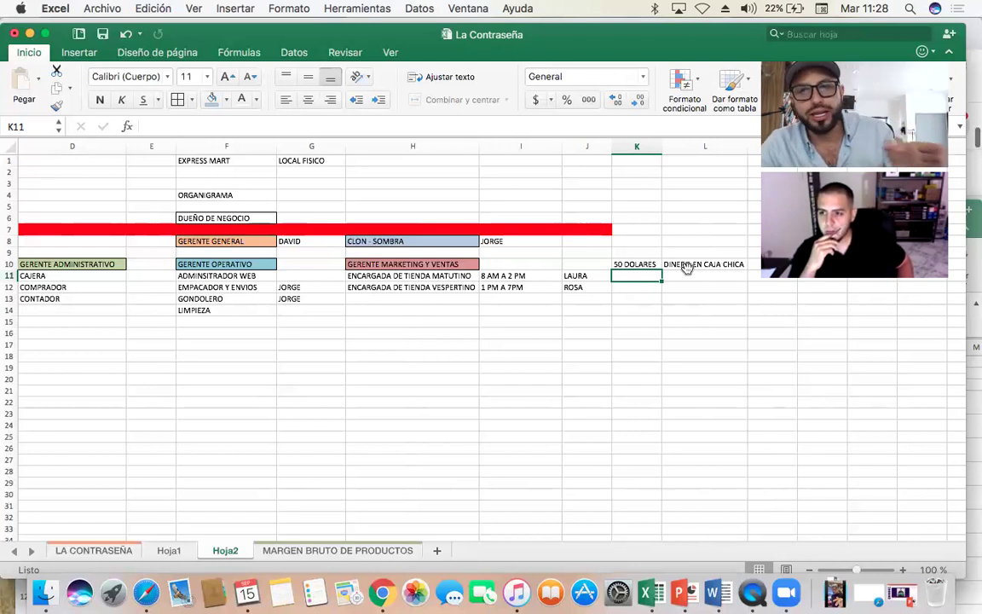
pyautogui.press('Down')
pyautogui.press('Up')
pyautogui.press('Up')
# - Enter the amount 5760 in cell K14, below the petty cash entry
pyautogui.press('Down')
pyautogui.press('Down')
pyautogui.press('Down')
pyautogui.press('Down')
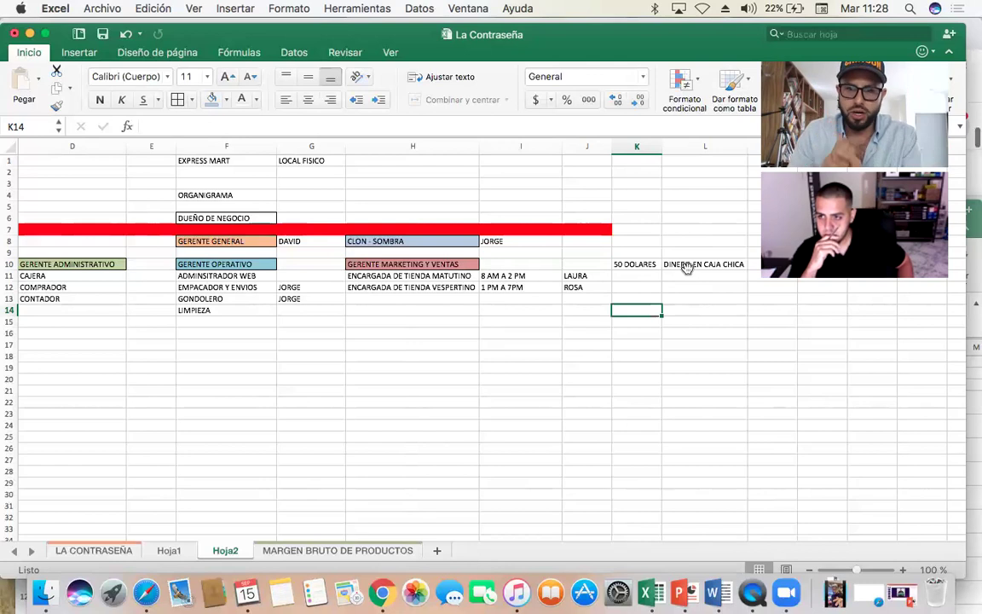
pyautogui.write('5760')
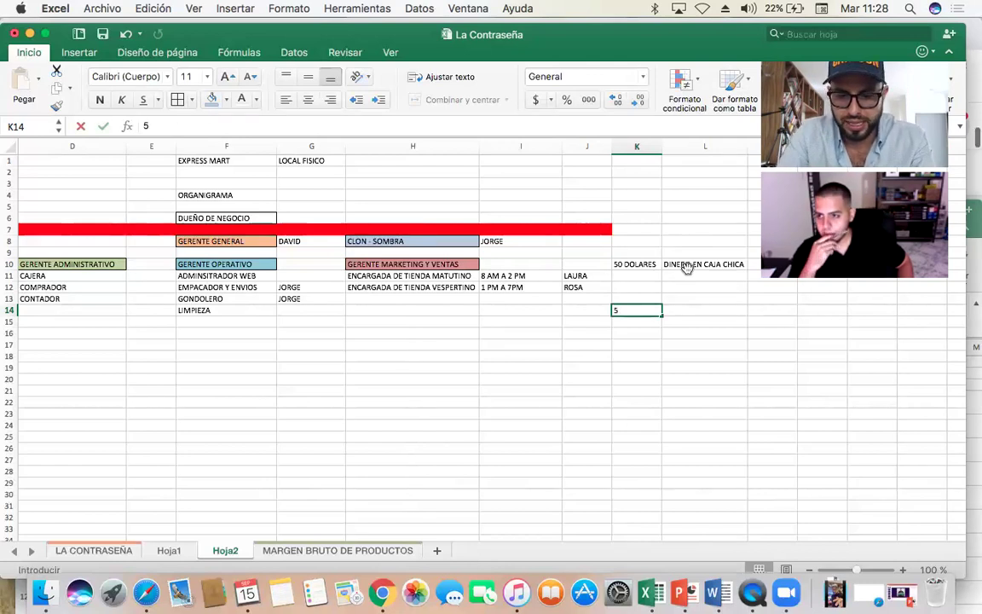
pyautogui.press('Return')
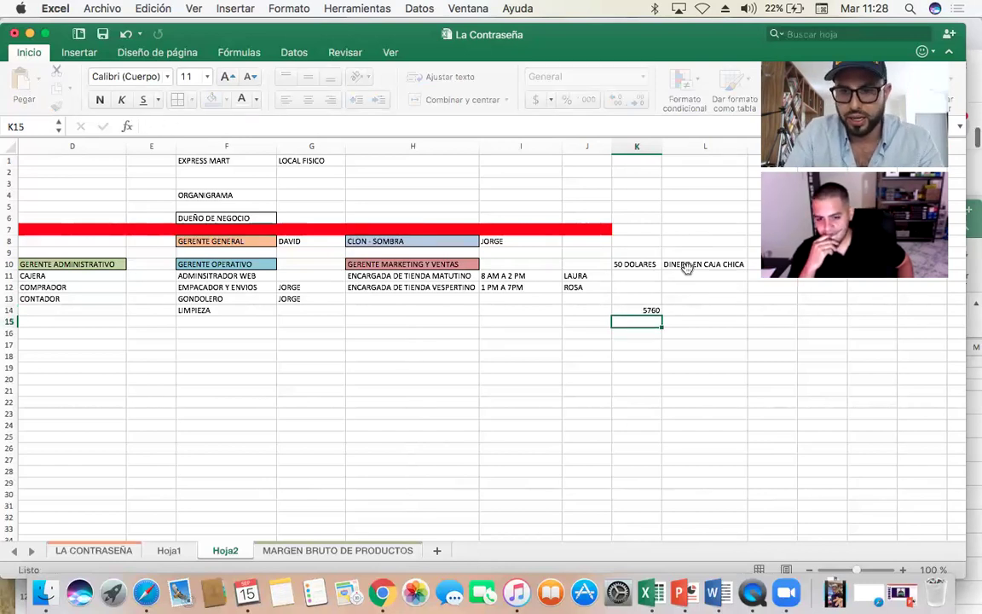
# - Enter 50 in cell K15 and label it CAJA CHICA in cell L15
pyautogui.press('Up')
pyautogui.press('Right')
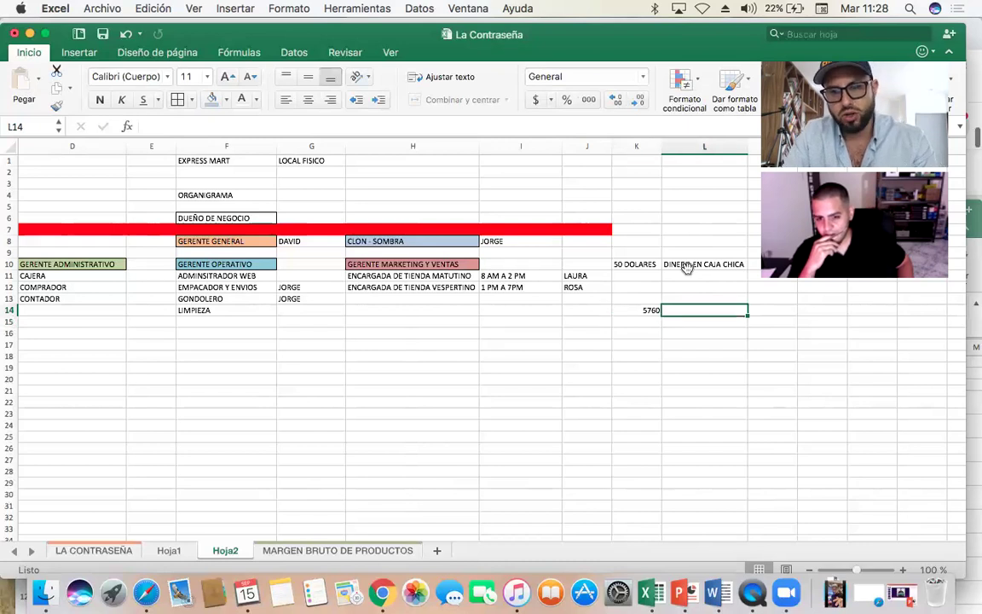
pyautogui.press('Down')
pyautogui.press('Left')
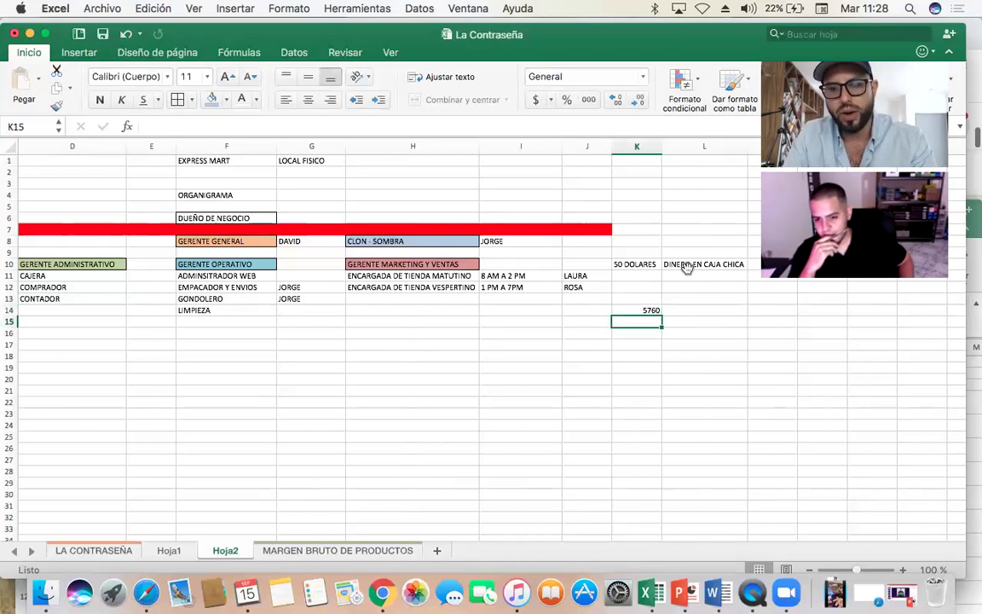
pyautogui.write('50')
pyautogui.press('Right')
pyautogui.write('CAJA CHICA')
pyautogui.press('Return')
# - Enter the formula =K14-K15 in cell K16 to subtract the petty cash from the amount above
pyautogui.press('Left')
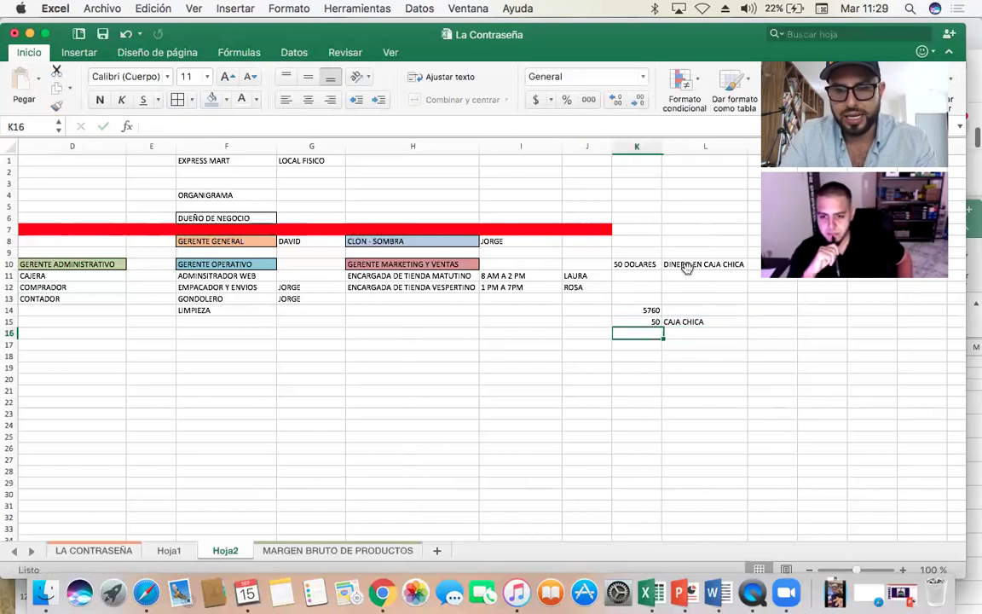
pyautogui.write('=')
pyautogui.click(651, 309)
pyautogui.write('-')
pyautogui.click(644, 323)
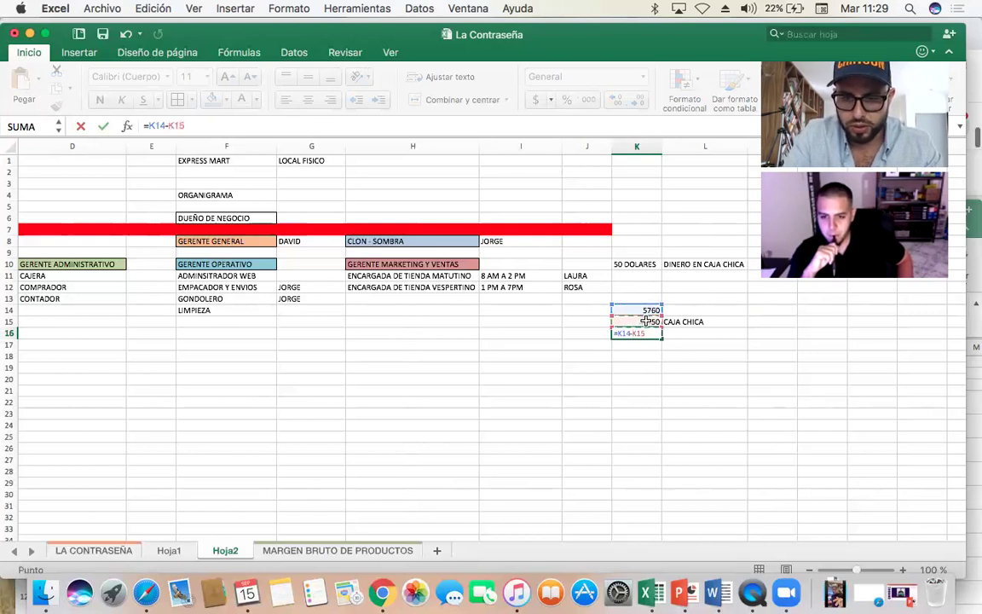
pyautogui.press('Return')
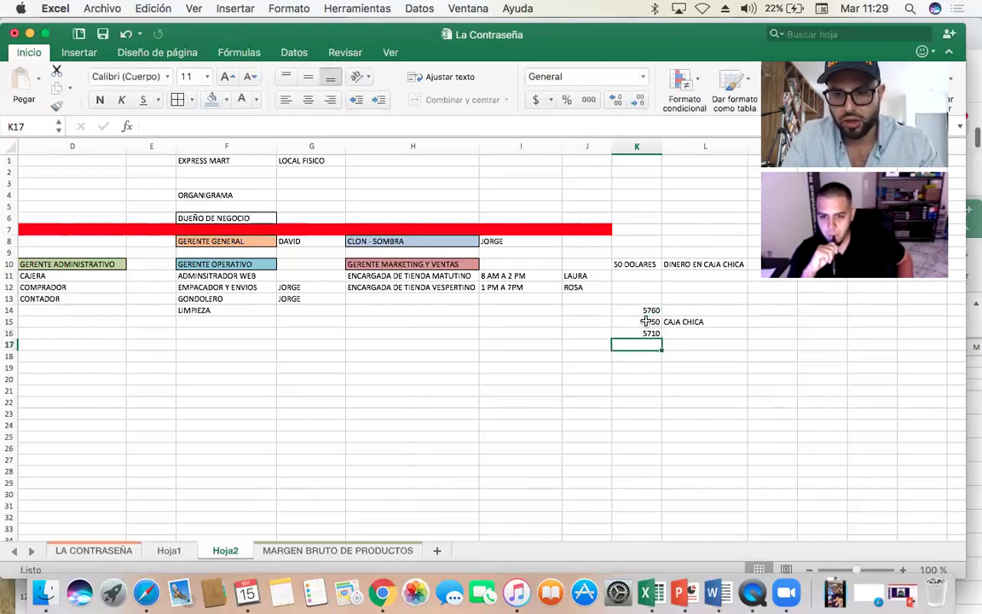
# - Label the subtraction result VENTA DEL DIA in cell L16
pyautogui.press('Up')
pyautogui.press('Right')
pyautogui.write('VENTA DEL DIA')
pyautogui.press('Return')
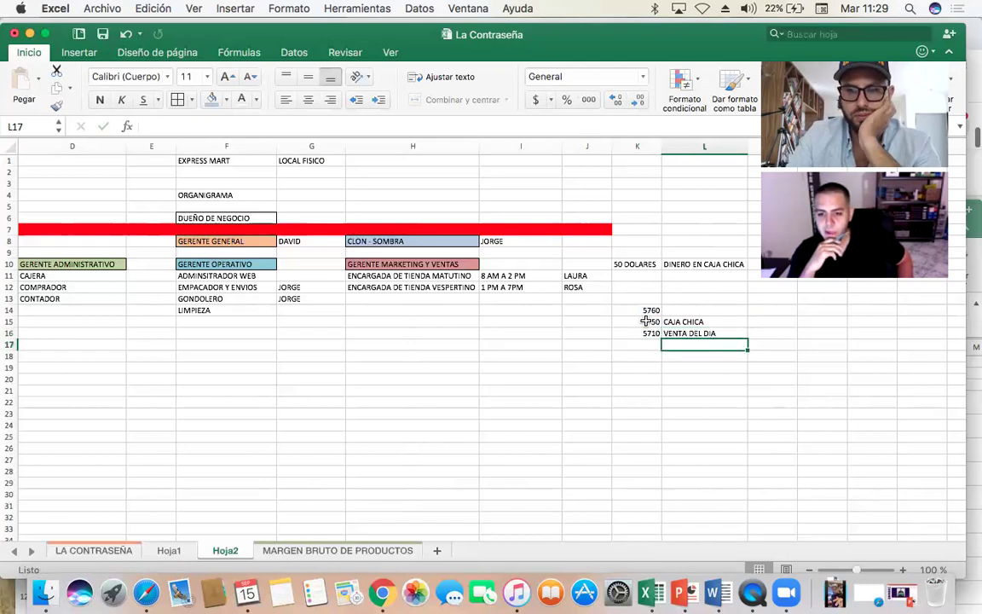
pyautogui.press('Left')
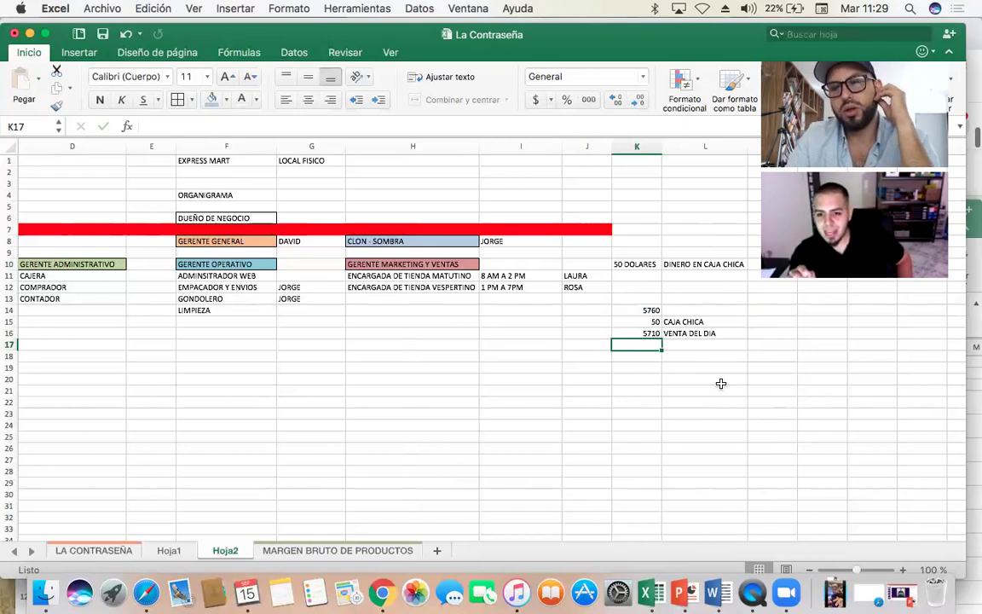
pyautogui.press('Up')
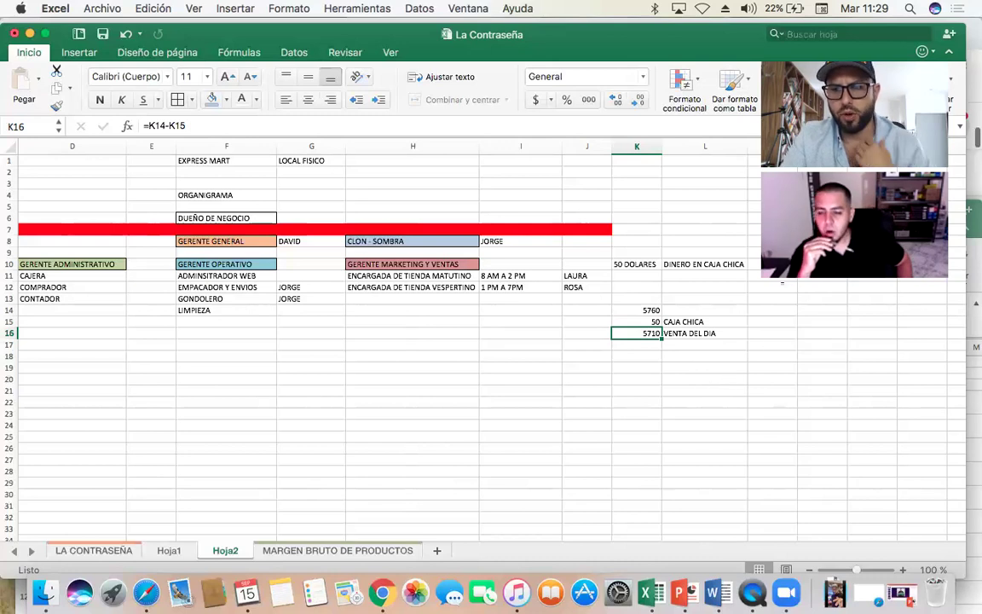
pyautogui.press('Up')
pyautogui.press('Right')
pyautogui.press('Left')
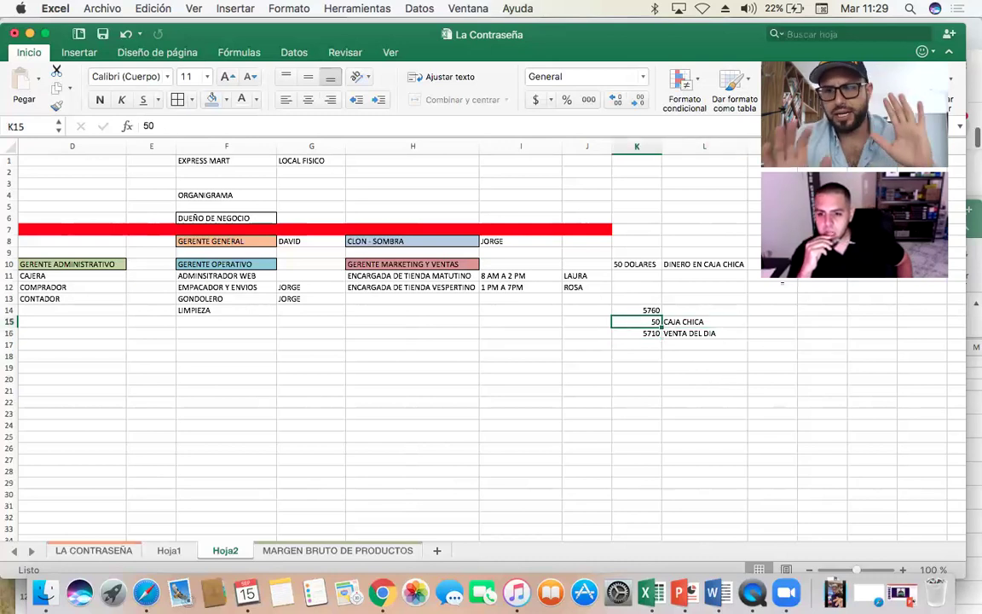
pyautogui.press('Down')
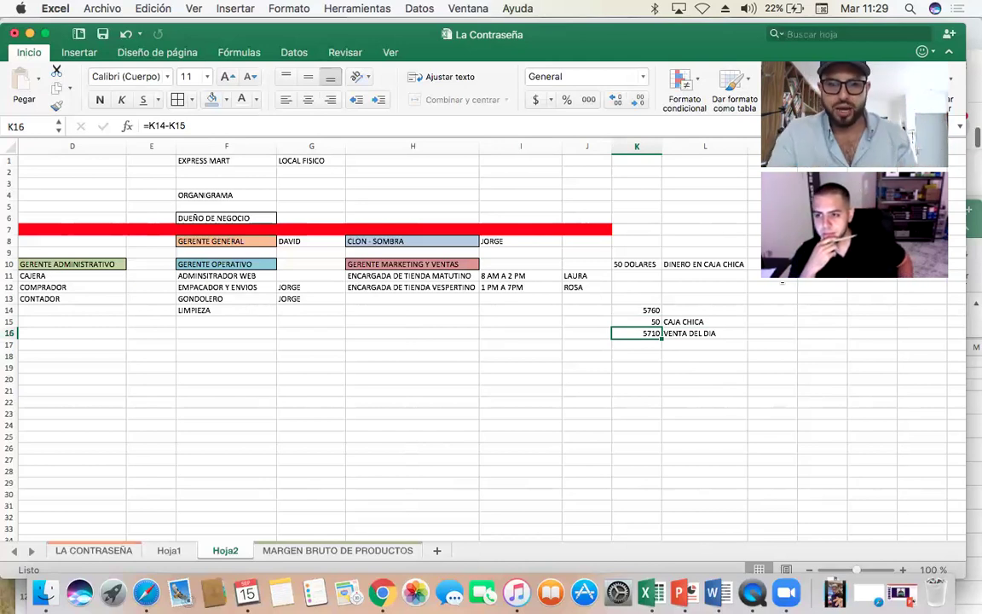
pyautogui.click(636, 355)
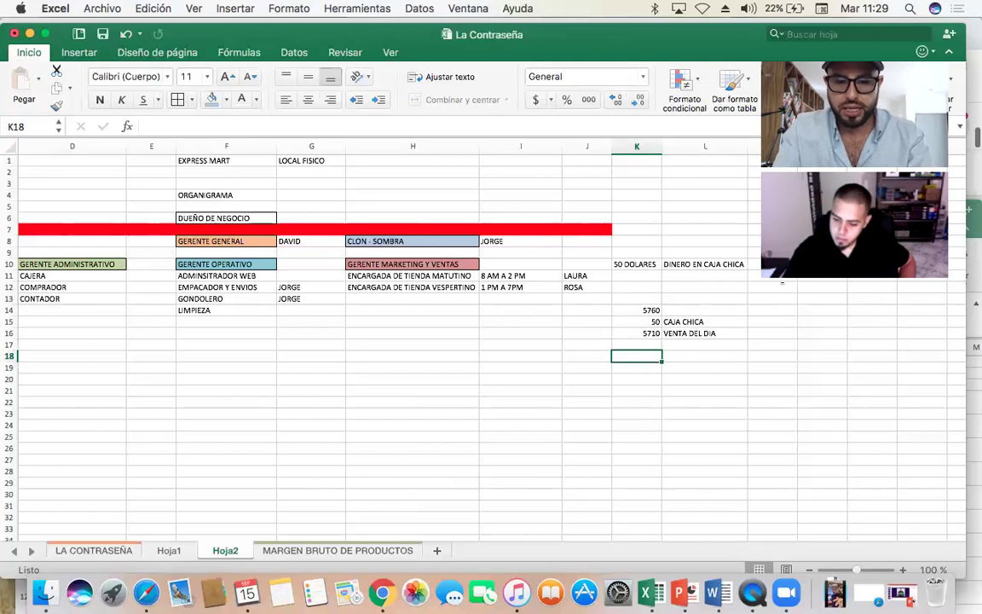
pyautogui.write('T')
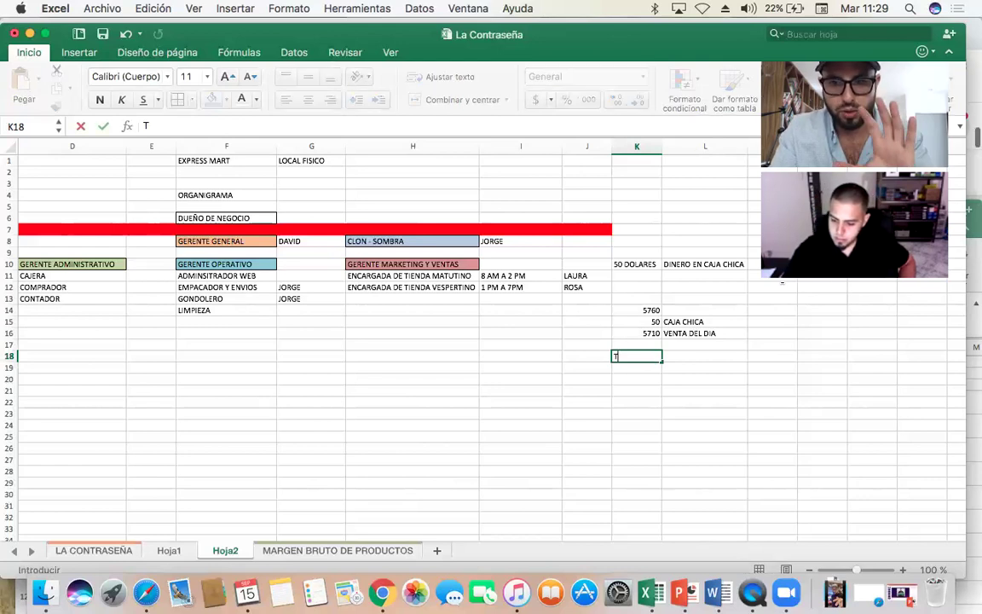
pyautogui.write('OM')
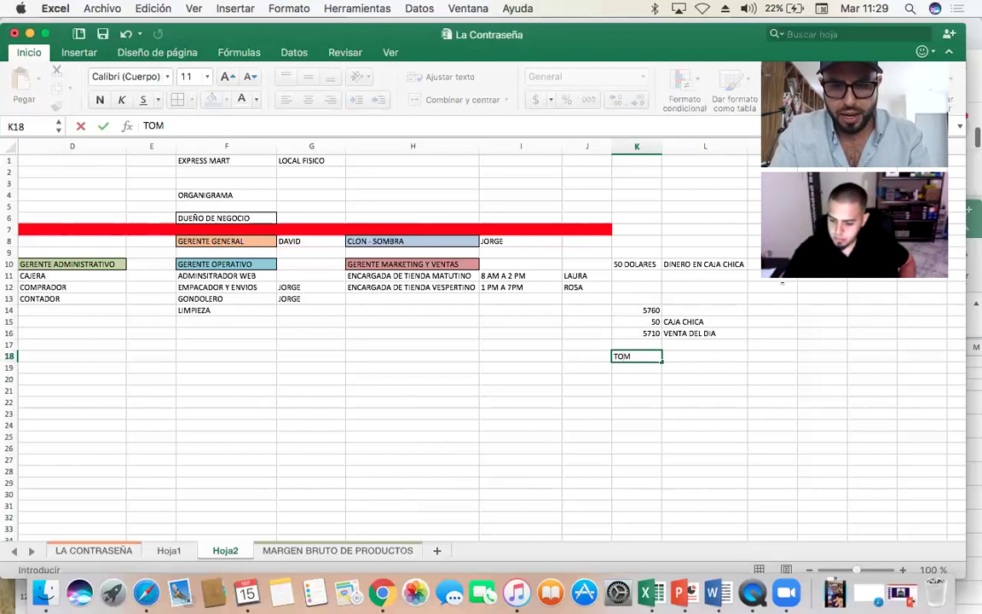
pyautogui.write('BOLA')
pyautogui.press('BackSpace')
pyautogui.press('BackSpace')
pyautogui.press('BackSpace')
pyautogui.press('BackSpace')
pyautogui.press('BackSpace')
pyautogui.press('BackSpace')
pyautogui.press('BackSpace')
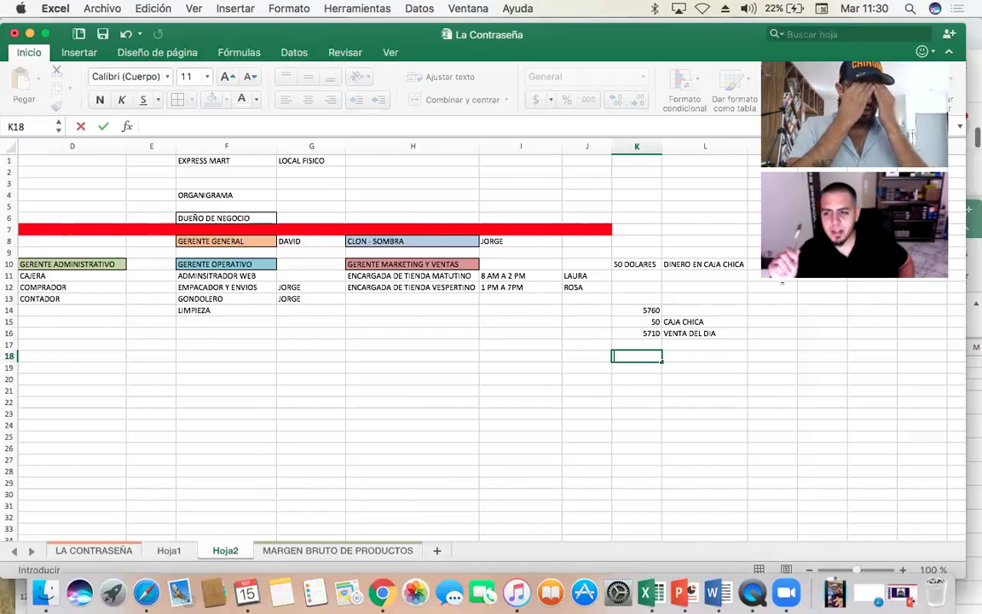
# - Enter CAJA FUERTE DE TOMBOLA in cell K18, below the daily sales example
pyautogui.write('CAJA F')
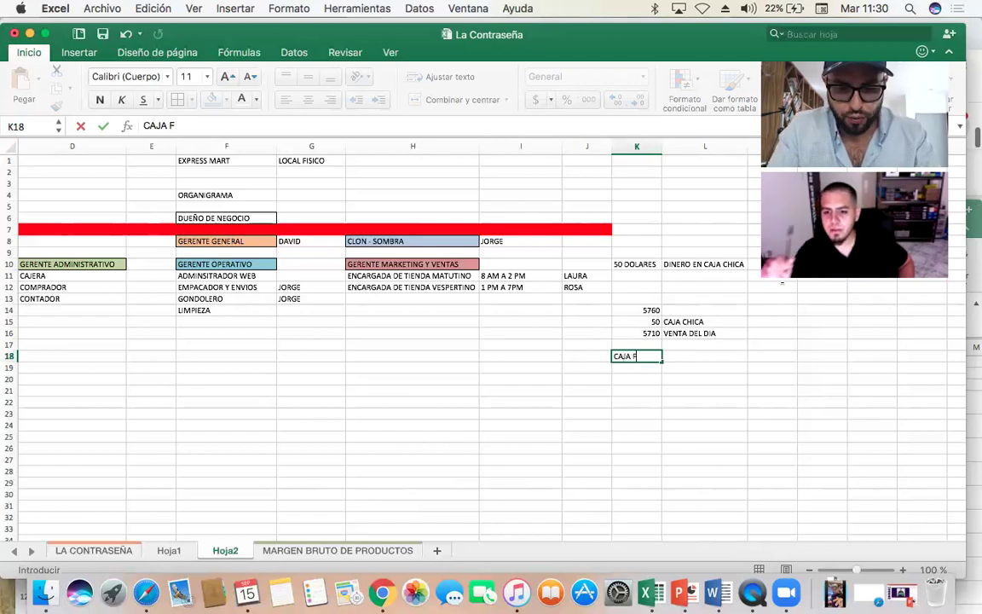
pyautogui.write('UERTE DE TOMBOLA')
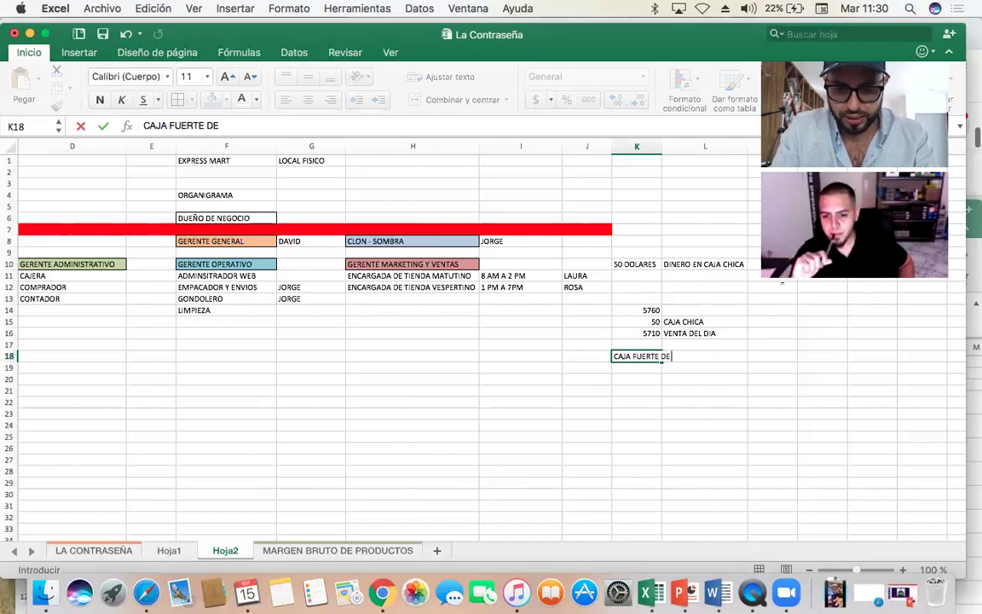
pyautogui.press('Return')
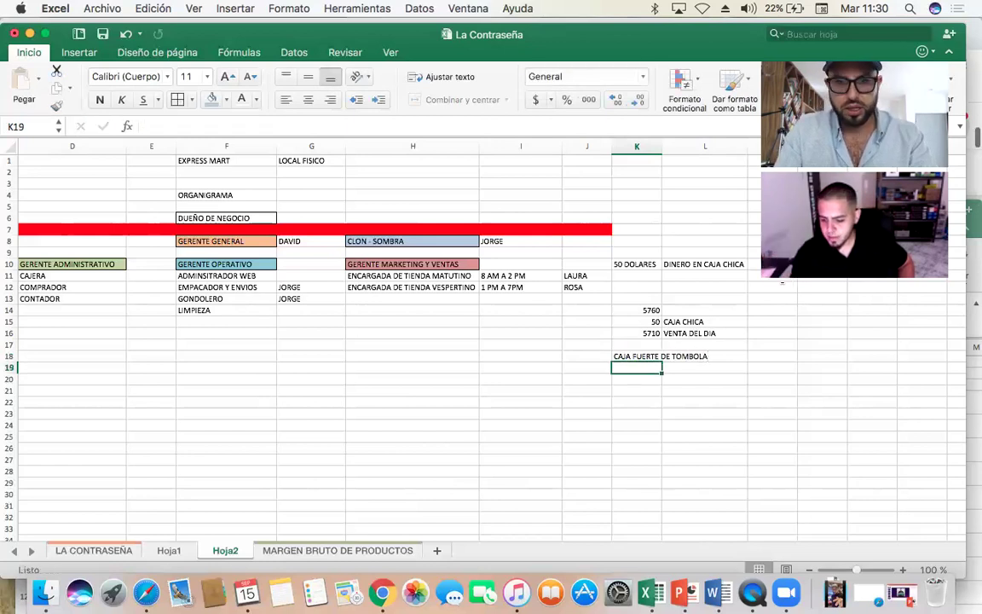
# - Switch to Chrome, replace the Instagram page with Google and search for caja fuerte de tombola
pyautogui.press('super+Tab')
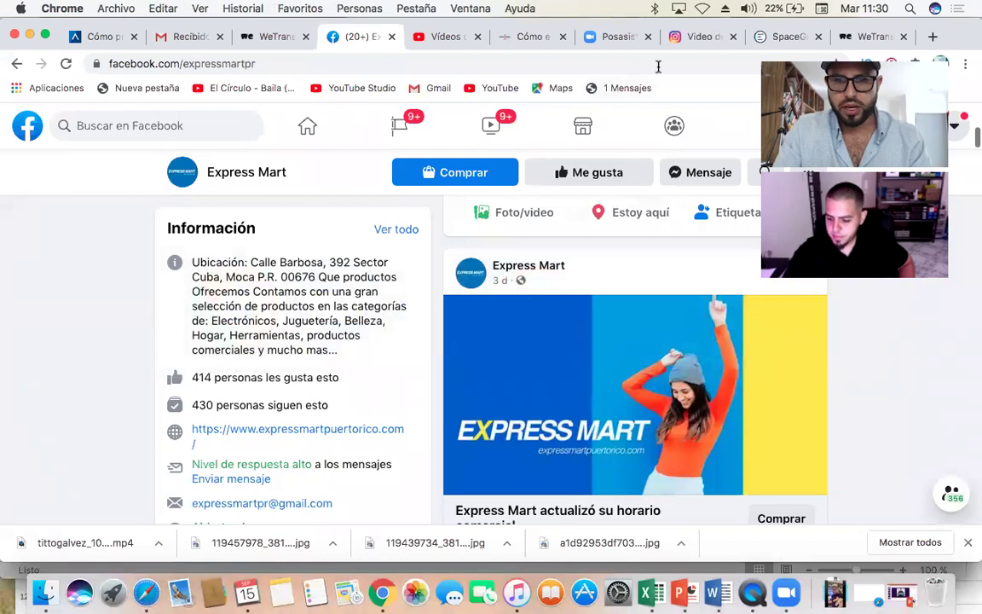
pyautogui.click(694, 37)
pyautogui.click(674, 62)
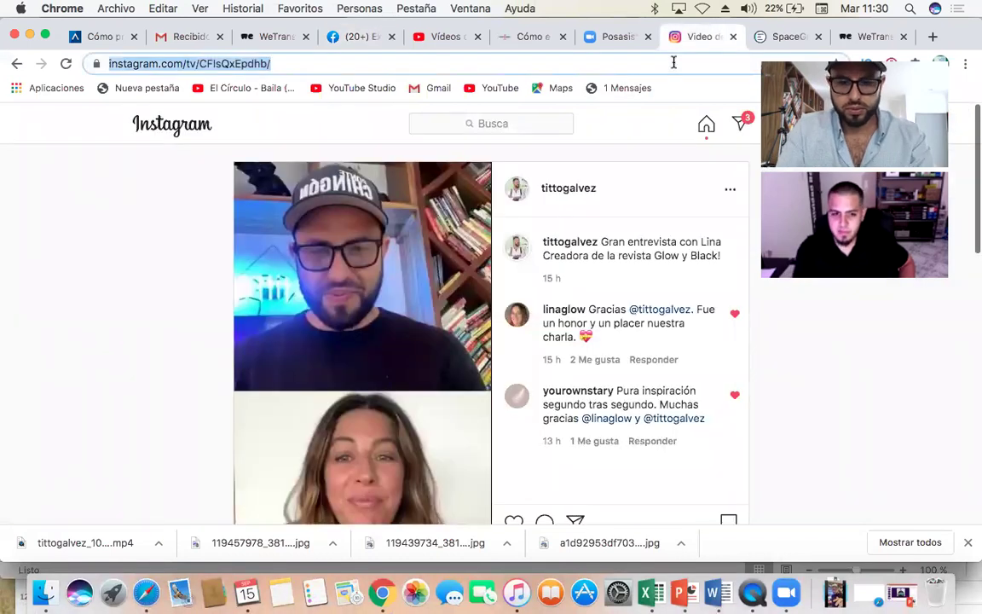
pyautogui.write('go')
pyautogui.press('Return')
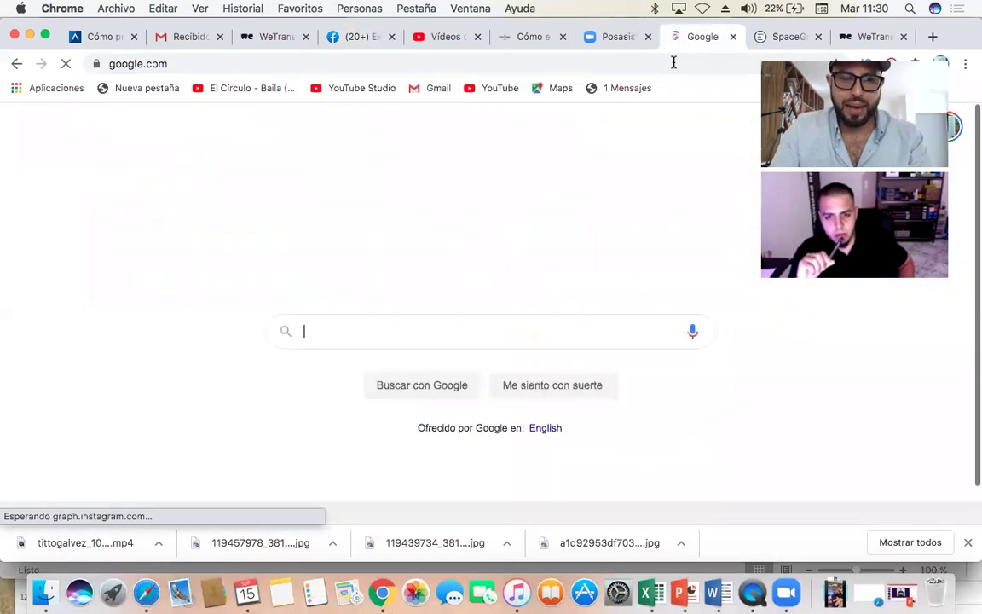
pyautogui.click(455, 330)
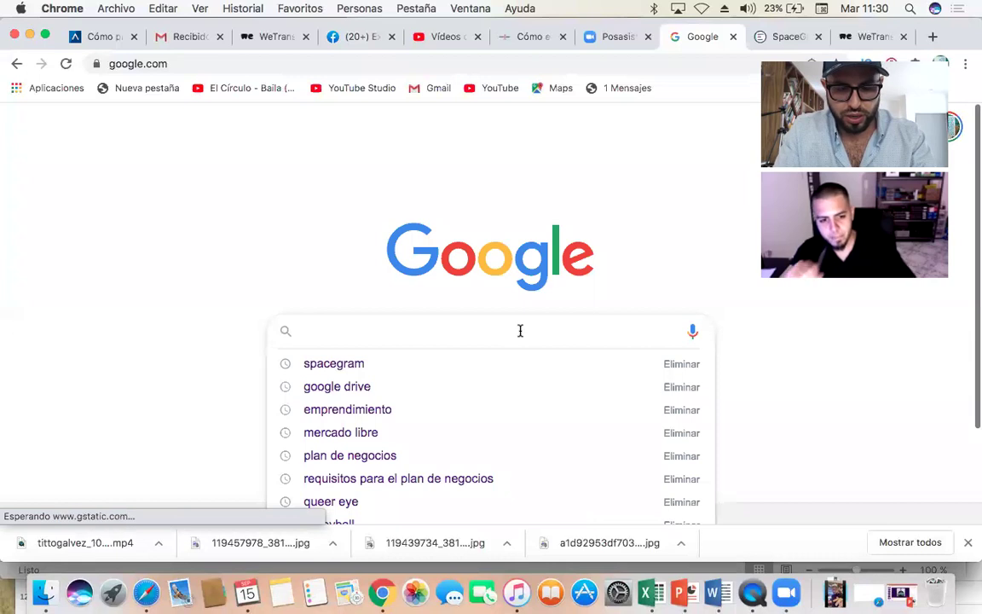
pyautogui.write('caja fuerte de tombola')
pyautogui.press('Return')
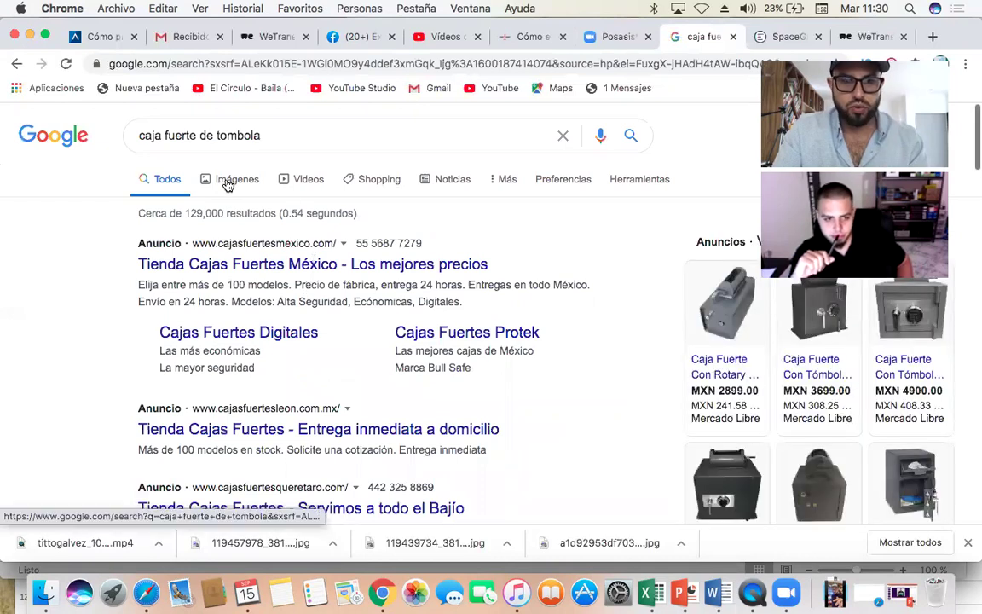
# - Show the image results for the safe search and examine the sponsored drum-deposit safe models
pyautogui.click(229, 182)
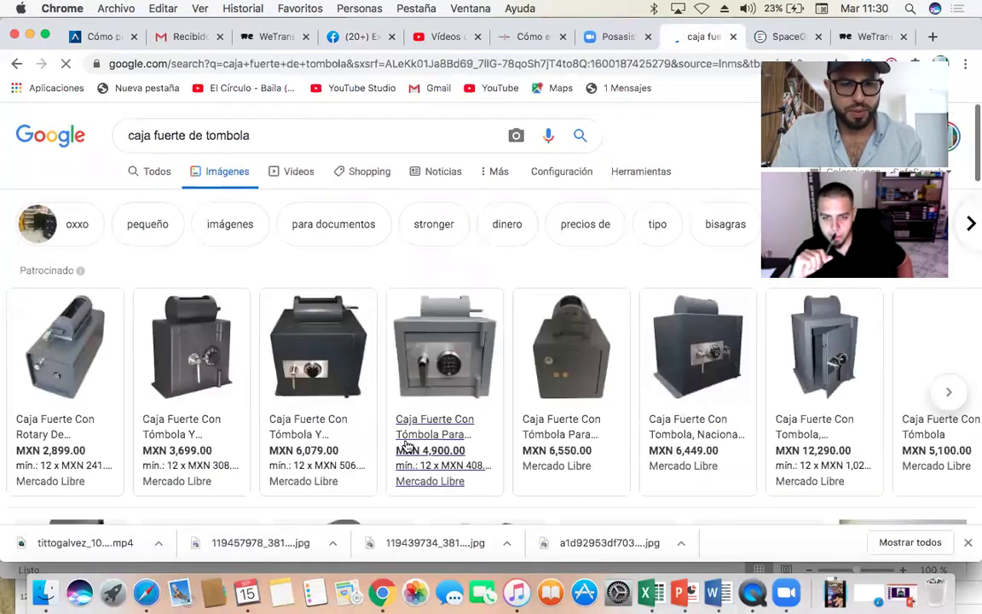
pyautogui.moveTo(408, 446)
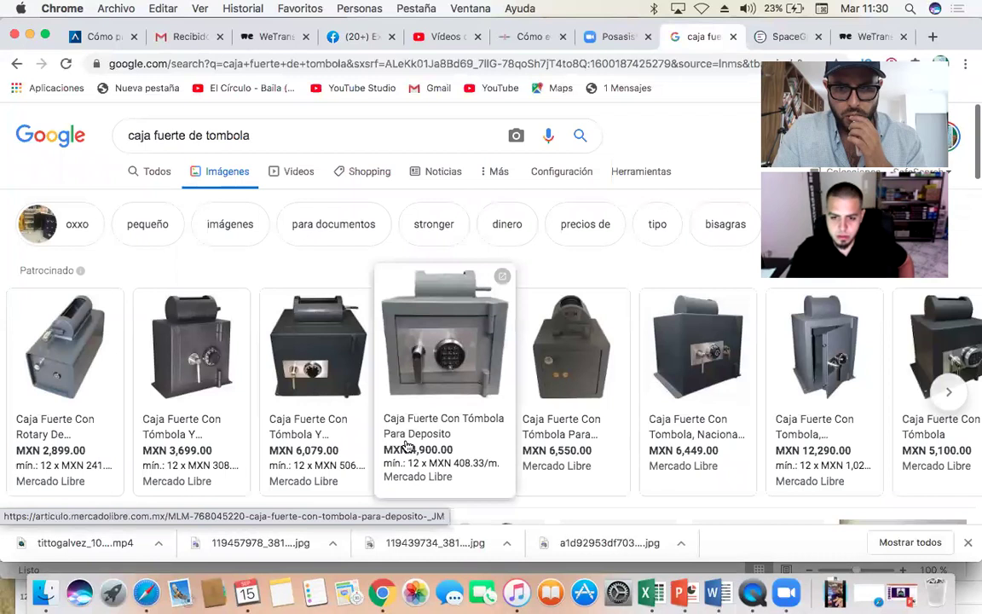
pyautogui.scroll(-1, 407, 446)
pyautogui.scroll(-1, 407, 446)
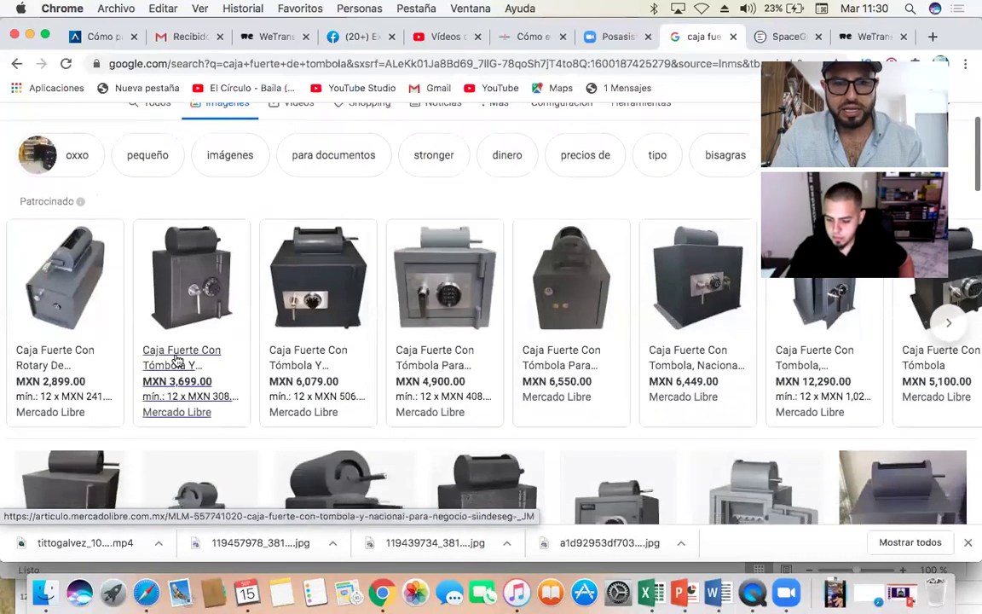
pyautogui.moveTo(177, 361)
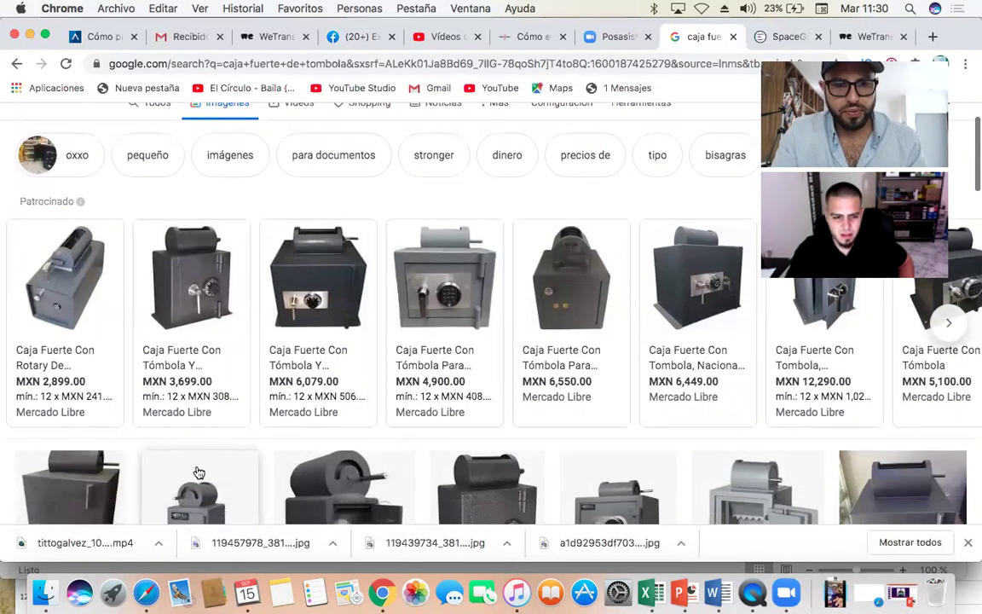
pyautogui.scroll(-1, 395, 341)
pyautogui.moveTo(284, 278)
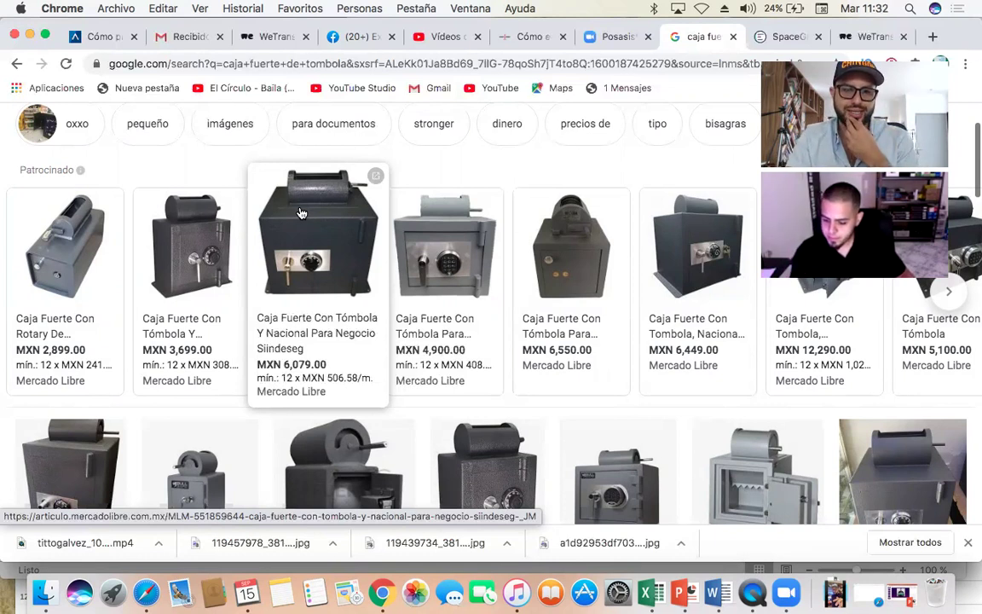
pyautogui.moveTo(483, 276)
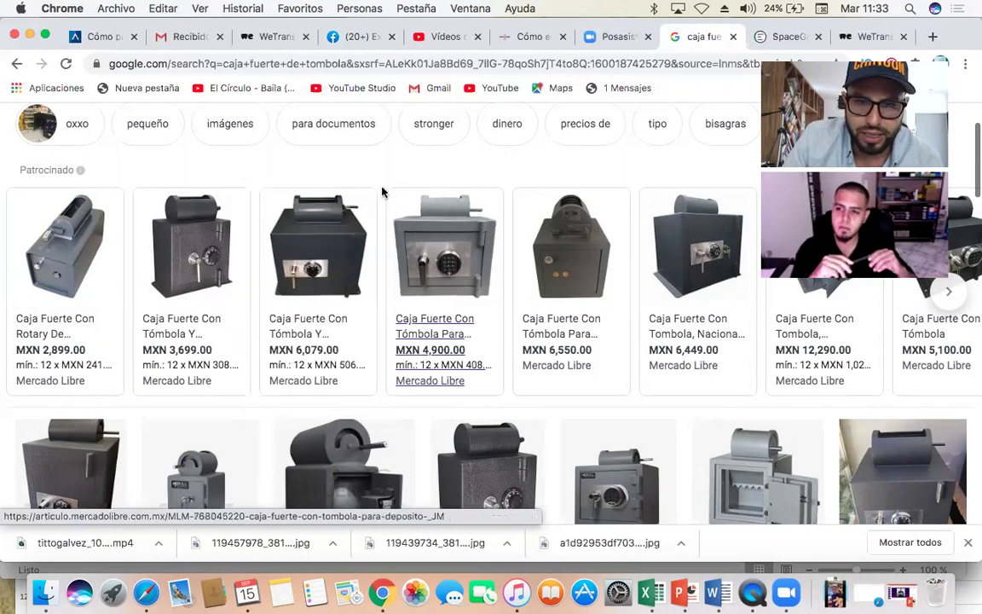
pyautogui.moveTo(476, 204)
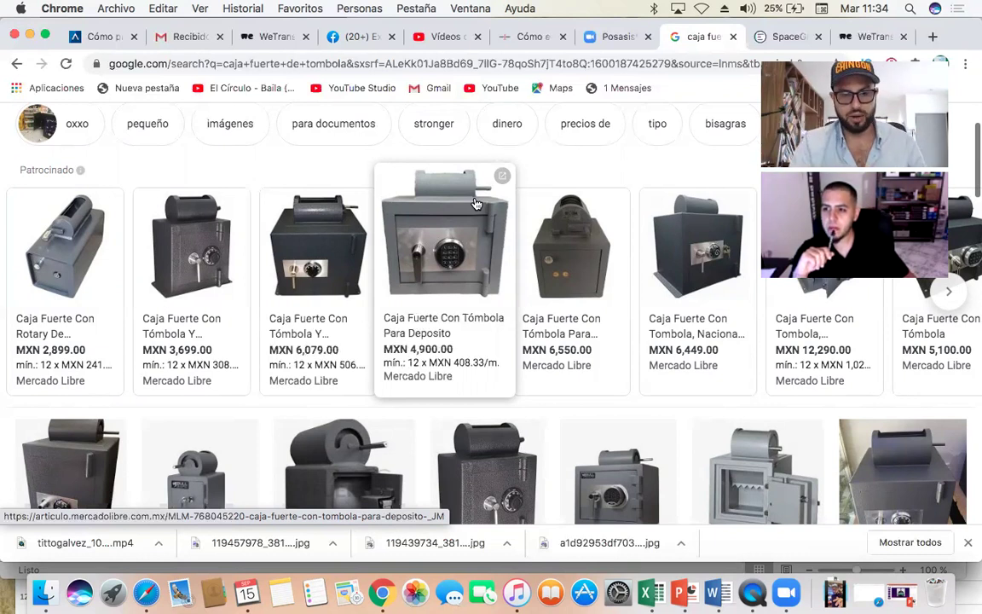
# - Switch back to Excel and review the morning and afternoon store manager rows with their schedules
pyautogui.press('super+Tab')
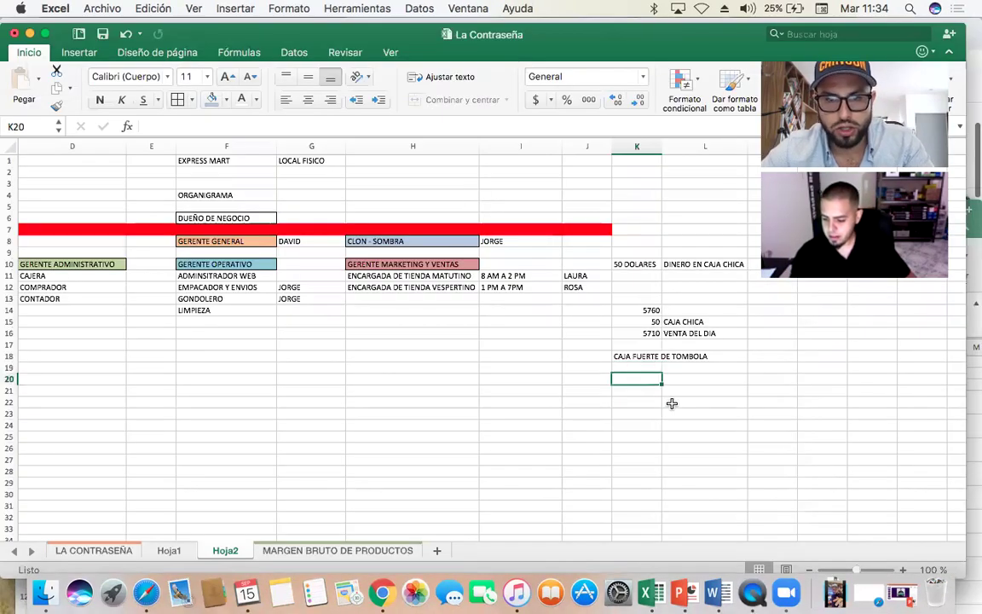
pyautogui.press('Left')
pyautogui.press('Up')
pyautogui.press('Up')
pyautogui.press('Up')
pyautogui.press('Up')
pyautogui.press('Up')
pyautogui.press('Up')
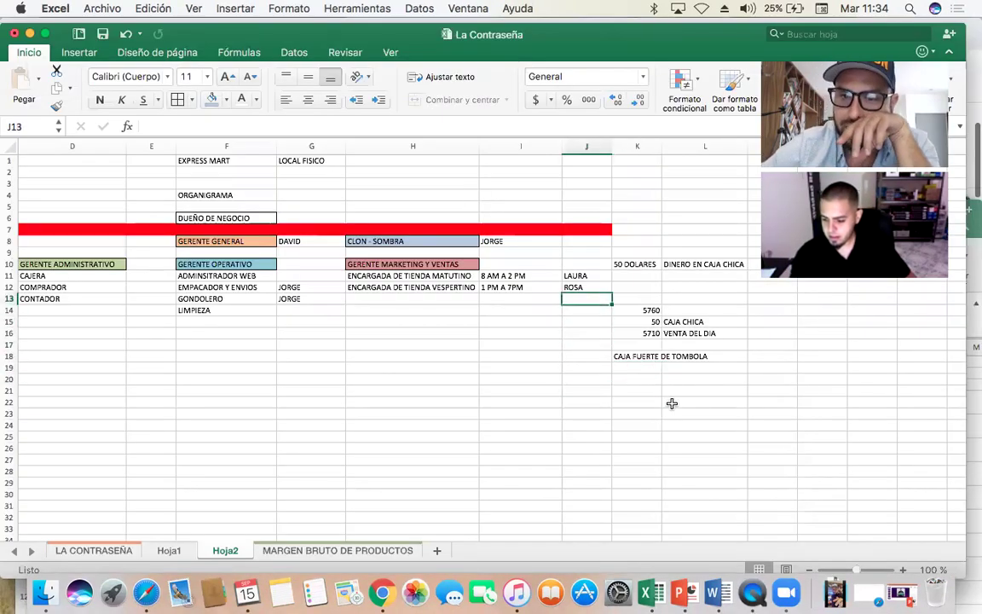
pyautogui.press('Left')
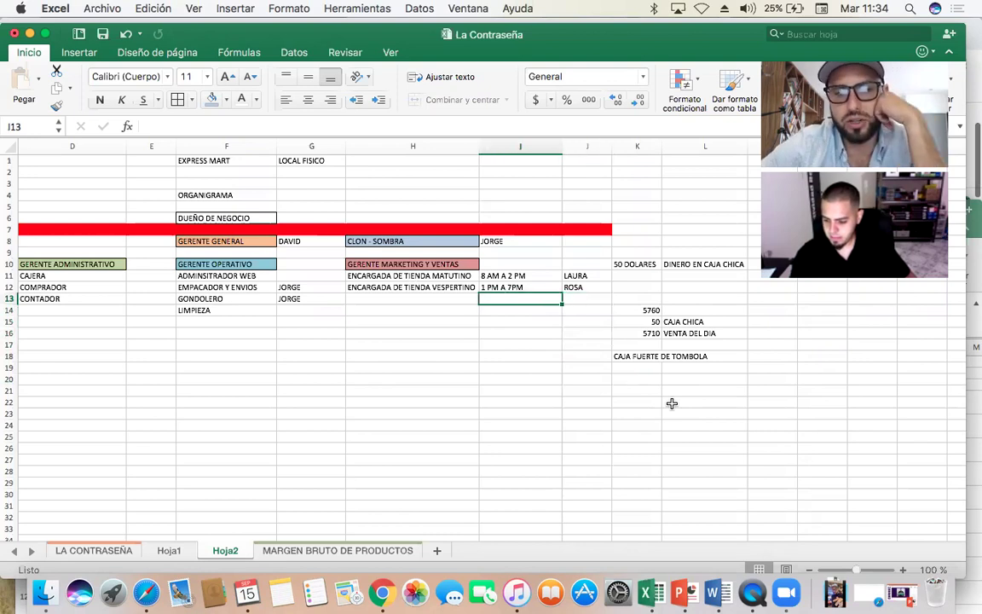
pyautogui.press('Up')
pyautogui.press('Up')
pyautogui.press('Down')
pyautogui.press('Down')
pyautogui.press('Left')
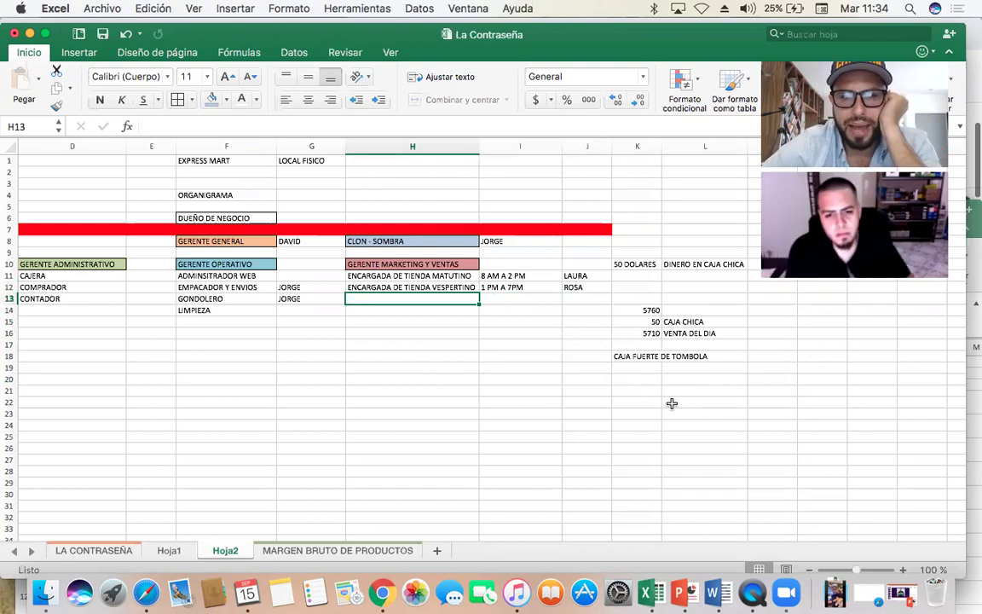
pyautogui.press('Up')
pyautogui.press('Up')
pyautogui.press('Down')
pyautogui.press('Right')
pyautogui.press('Right')
pyautogui.press('Left')
pyautogui.press('Left')
pyautogui.press('Right')
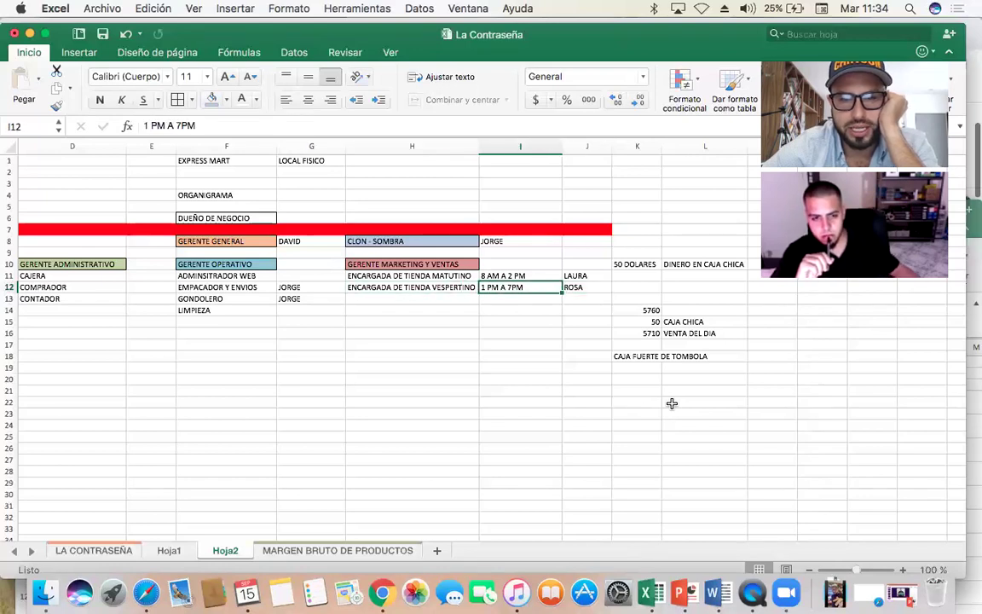
# - Enter lunes a viernes in cells K12 and K11 as the working days of both store managers
pyautogui.press('Right')
pyautogui.press('Right')
pyautogui.write('lunes a viernes')
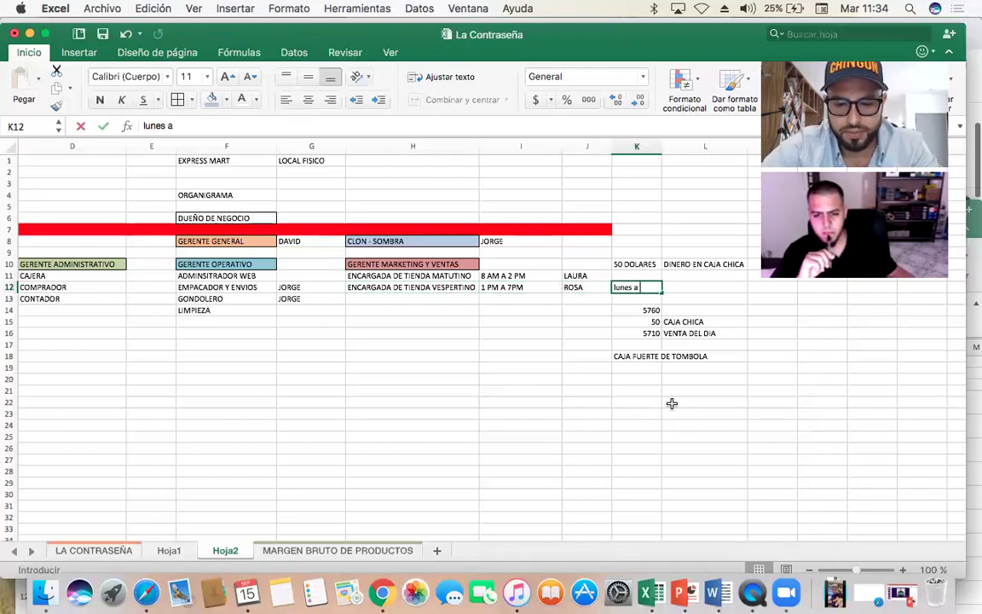
pyautogui.press('Up')
pyautogui.write('lunes')
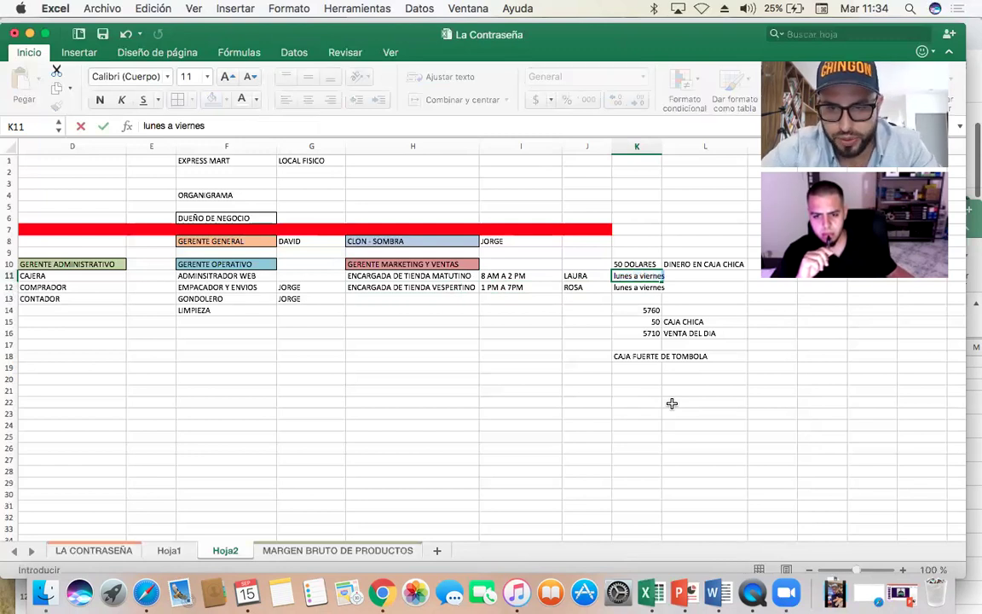
pyautogui.press('Return')
pyautogui.press('Return')
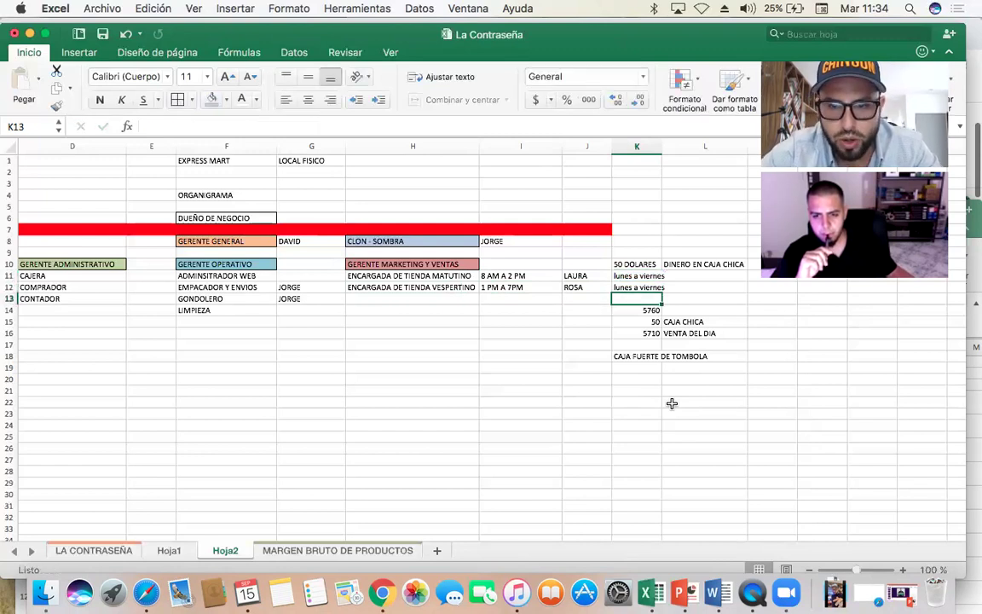
# - Clear the petty cash, daily sales and safe entries from K14:K18 and their labels from L15 and L16
pyautogui.press('Return')
pyautogui.press('BackSpace')
pyautogui.press('Return')
pyautogui.press('BackSpace')
pyautogui.press('Return')
pyautogui.press('BackSpace')
pyautogui.press('Return')
pyautogui.press('Return')
pyautogui.press('BackSpace')
pyautogui.press('Return')
pyautogui.press('Right')
pyautogui.press('Up')
pyautogui.press('Up')
pyautogui.press('Up')
pyautogui.press('Up')
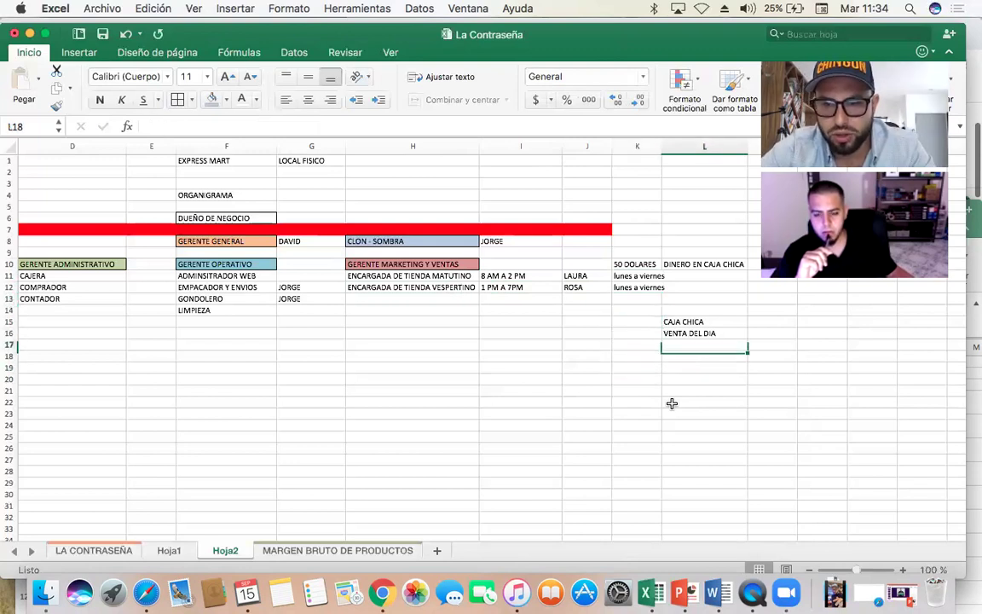
pyautogui.press('BackSpace')
pyautogui.press('Return')
pyautogui.press('BackSpace')
pyautogui.press('Return')
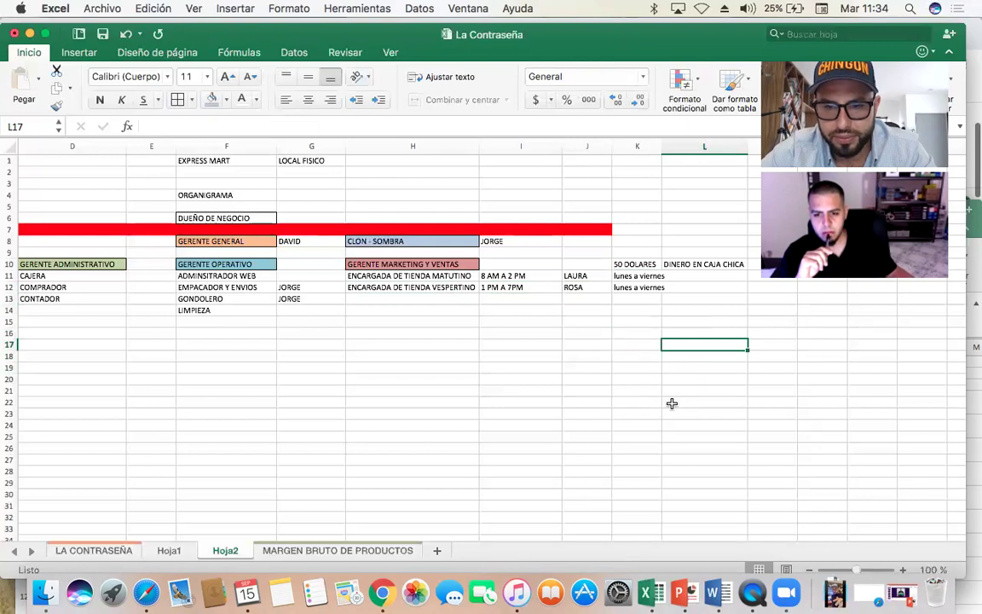
# - Enter sabado y domingo in cells K13 and K14, below the weekday entries
pyautogui.press('Up')
pyautogui.press('Up')
pyautogui.press('Up')
pyautogui.press('Up')
pyautogui.press('Left')
pyautogui.write('sabado y domin')
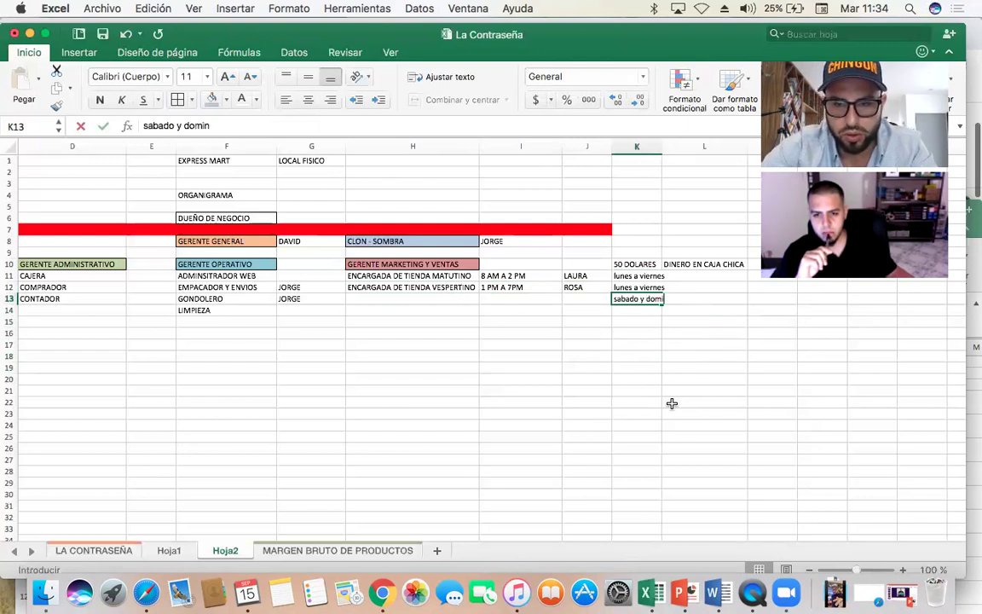
pyautogui.write('go')
pyautogui.press('Return')
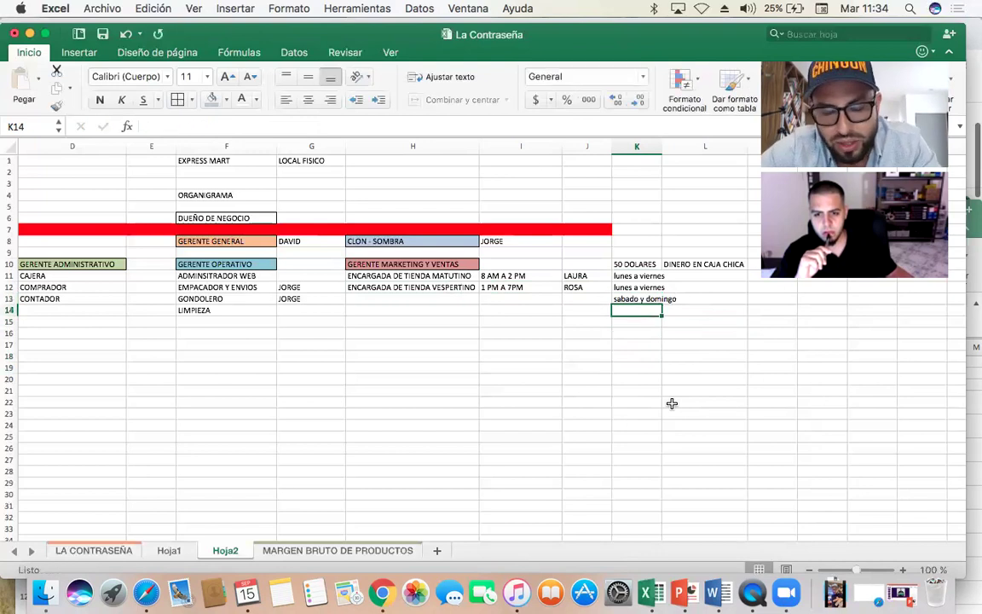
pyautogui.write('sabado y domingo')
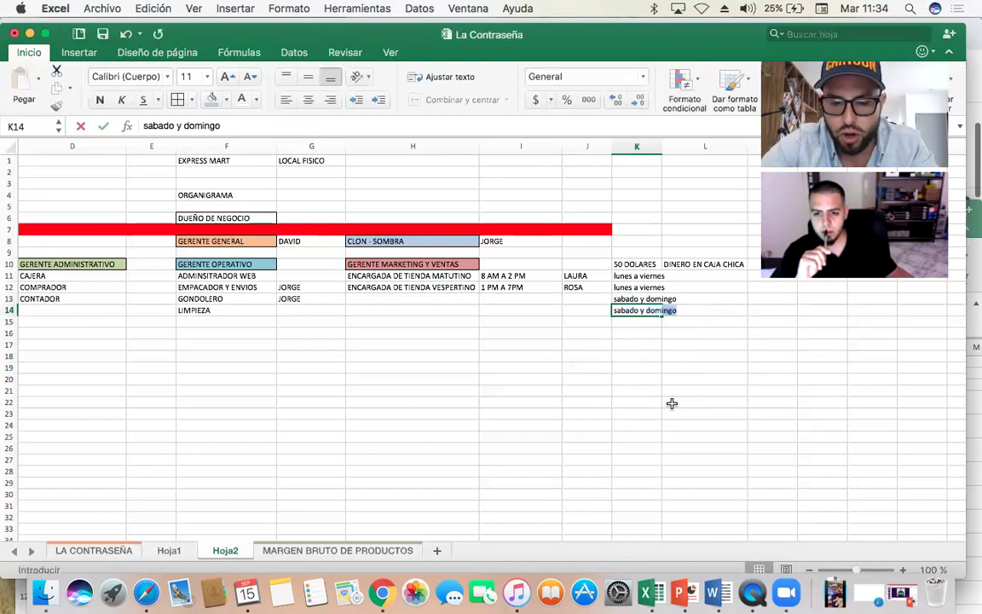
pyautogui.press('Return')
# - Enter encarga de tienda 8 am 4 pm in cell H13 as the first weekend store manager shift
pyautogui.press('Up')
pyautogui.press('Left')
pyautogui.press('Up')
pyautogui.press('Up')
pyautogui.press('Left')
pyautogui.press('Left')
pyautogui.press('Down')
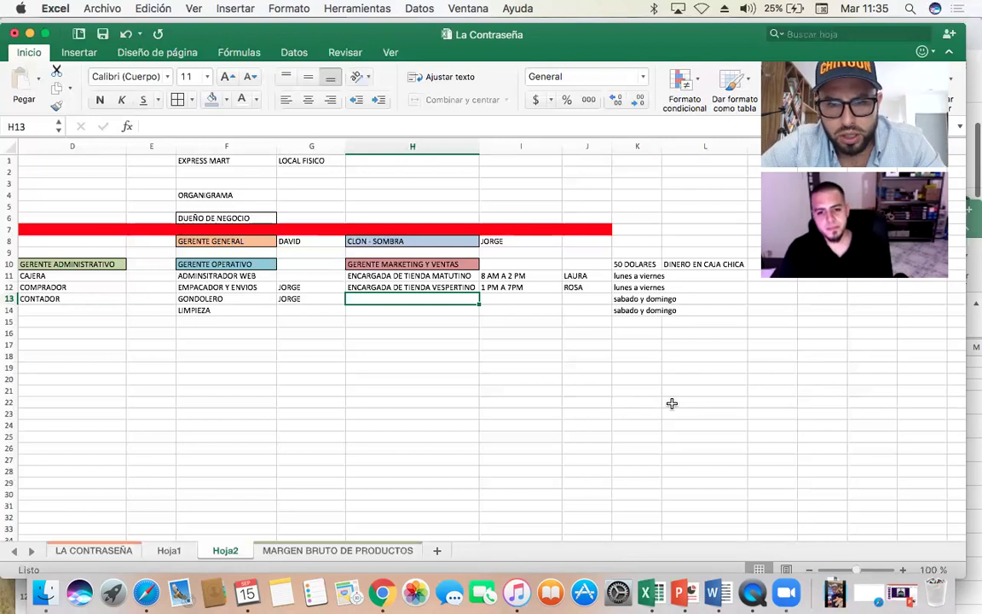
pyautogui.write('encar')
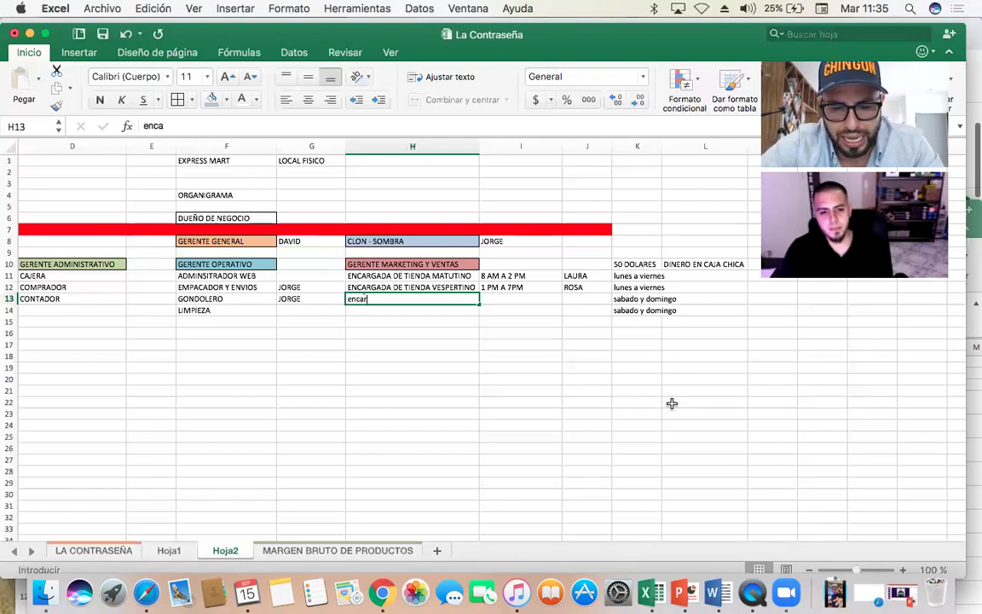
pyautogui.write('ga de tienda')
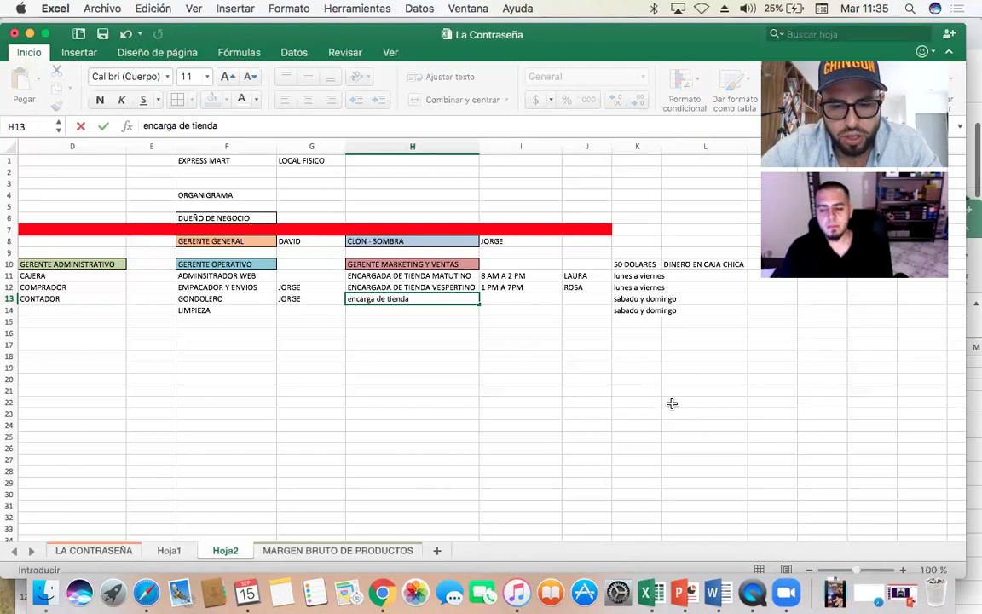
pyautogui.write('am')
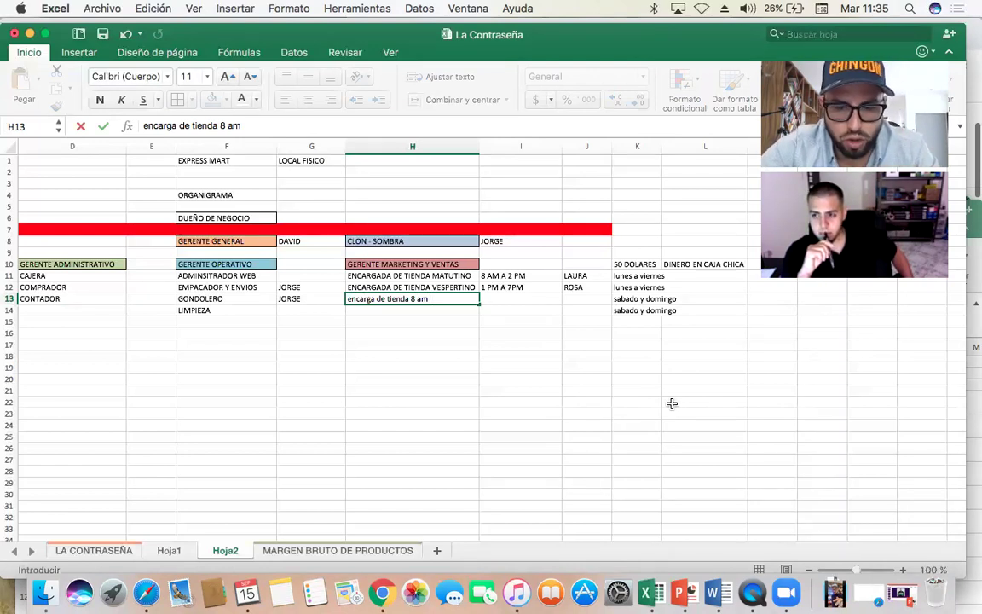
pyautogui.write('4')
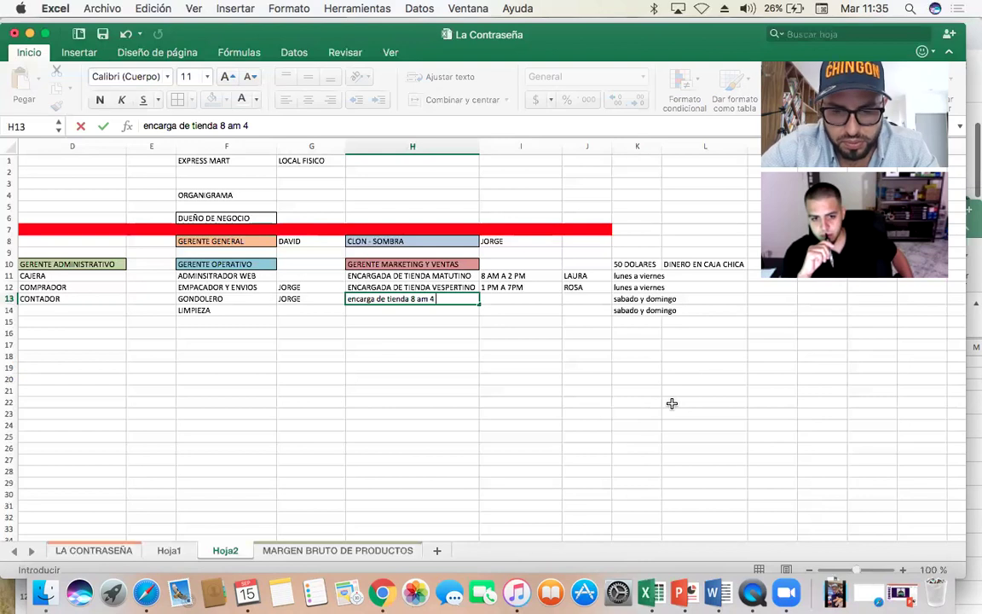
pyautogui.write(' pm')
pyautogui.press('Return')
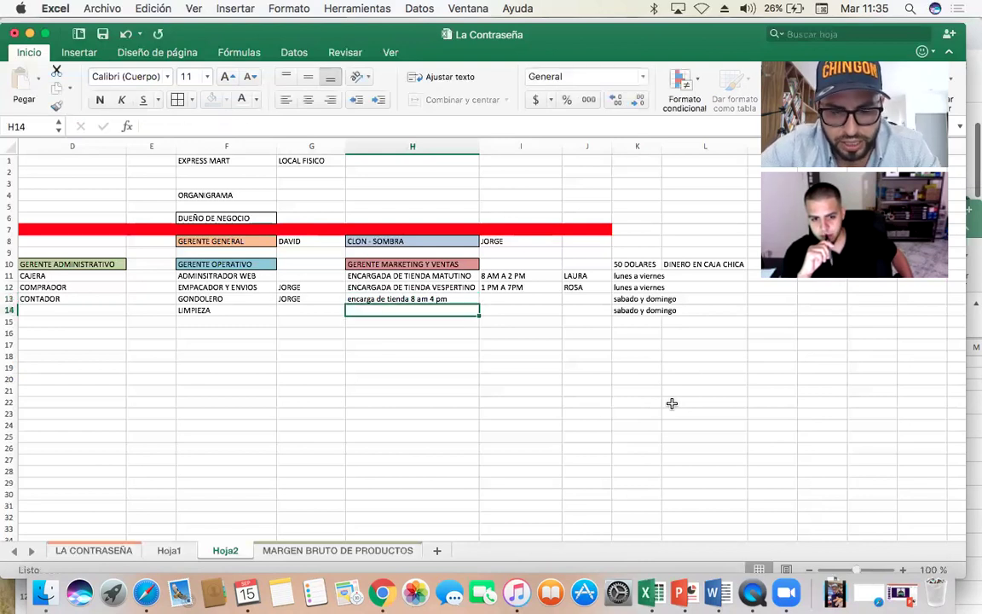
# - Enter encarga de tienda 11 am 7 pm in cell H14 as the second weekend store manager shift
pyautogui.write('encarga de tienda ')
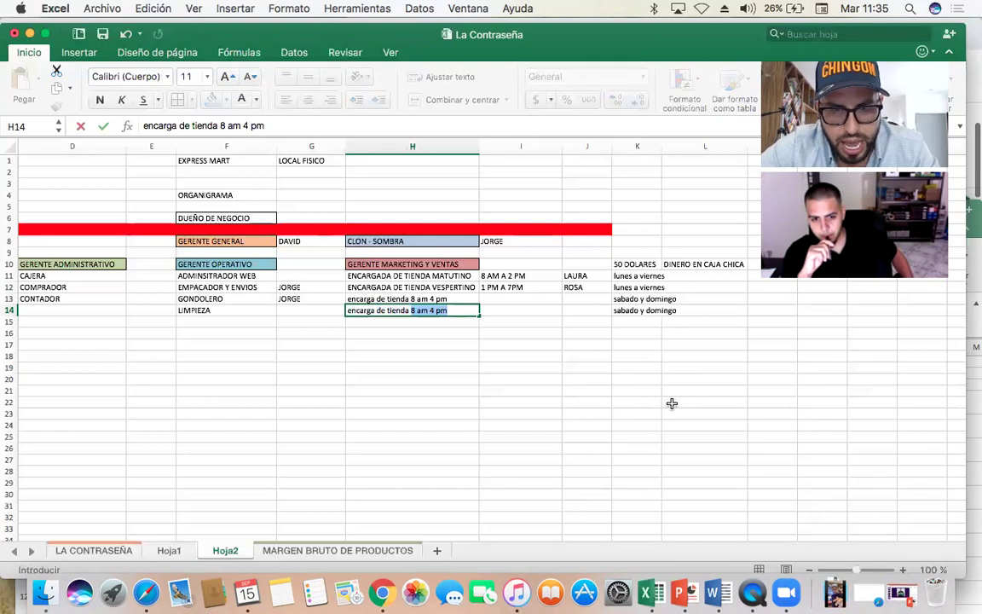
pyautogui.write('11 am')
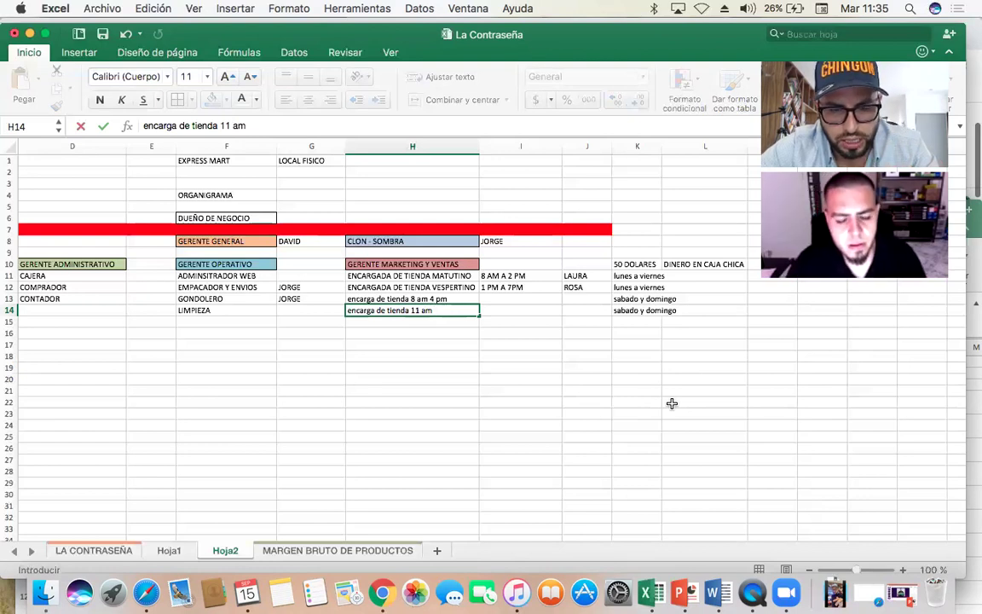
pyautogui.write('7 pm')
pyautogui.press('Return')
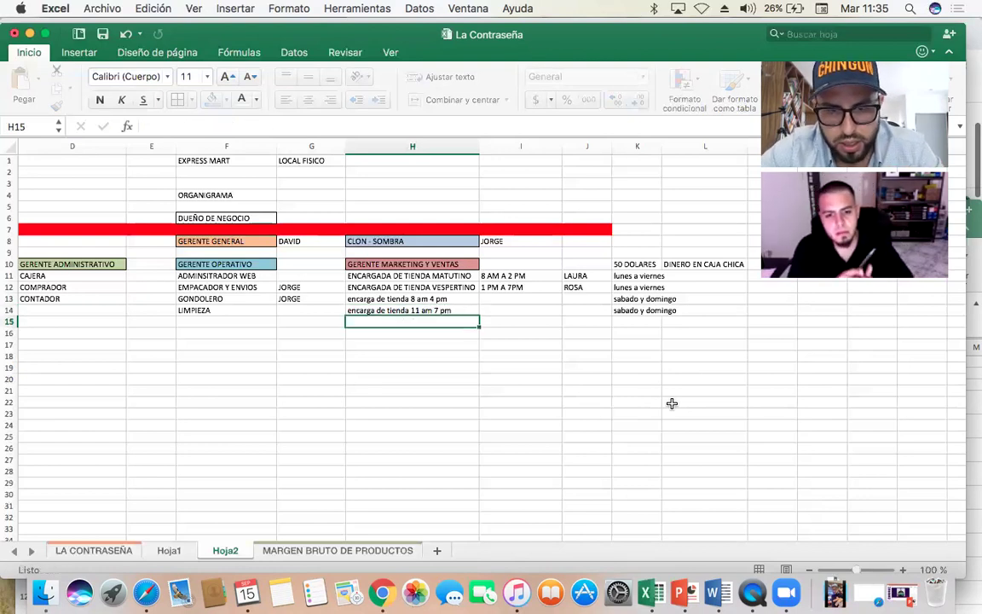
pyautogui.press('Up')
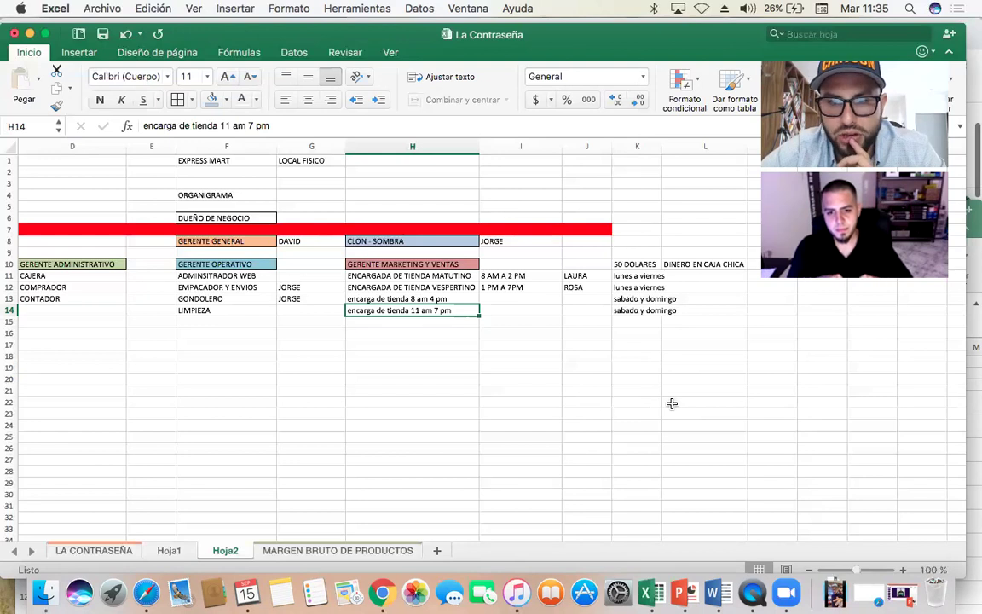
pyautogui.press('Return')
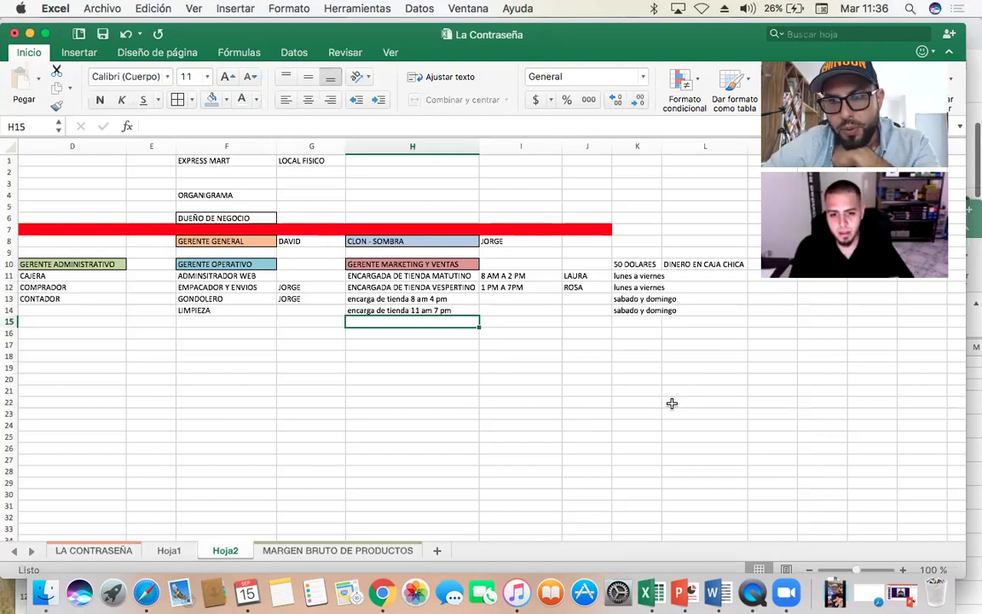
# - Review the positions listed under GERENTE MARKETING Y VENTAS, from the heading down to the weekend shifts
pyautogui.press('Up')
pyautogui.press('Up')
pyautogui.press('Up')
pyautogui.press('Up')
pyautogui.press('Up')
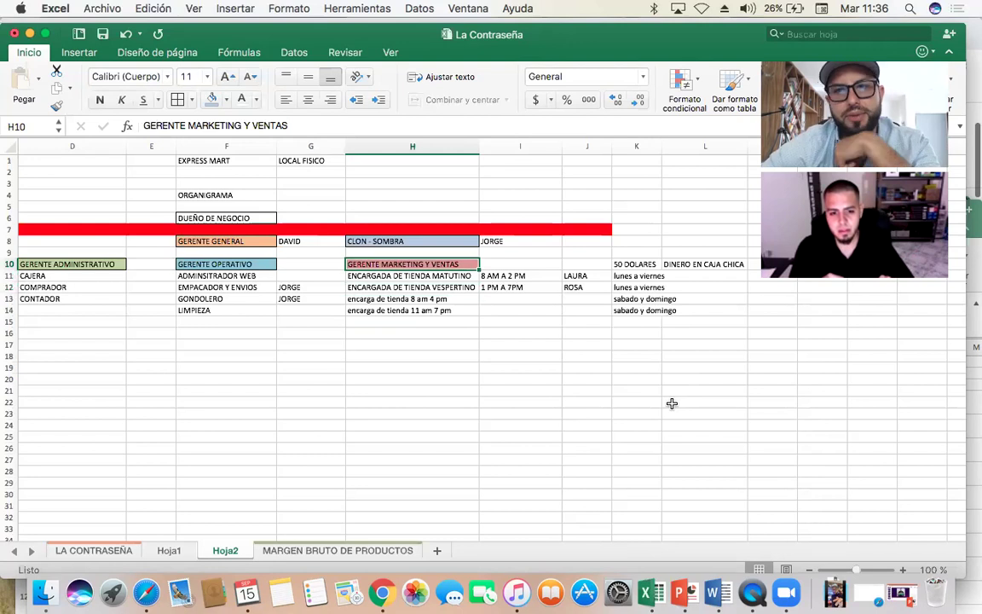
pyautogui.press('Down')
pyautogui.press('Down')
pyautogui.press('Down')
pyautogui.press('Down')
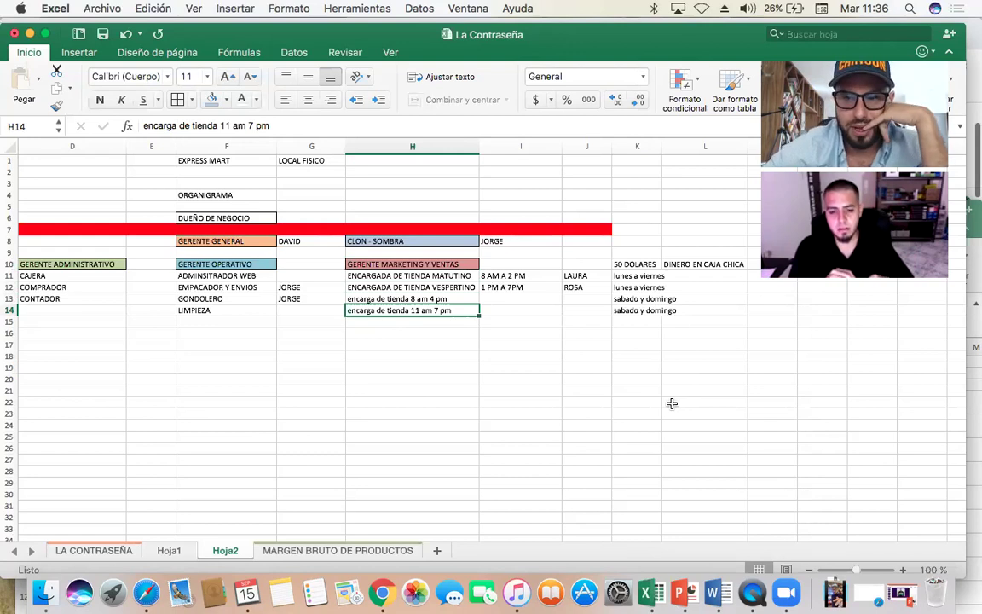
pyautogui.press('Up')
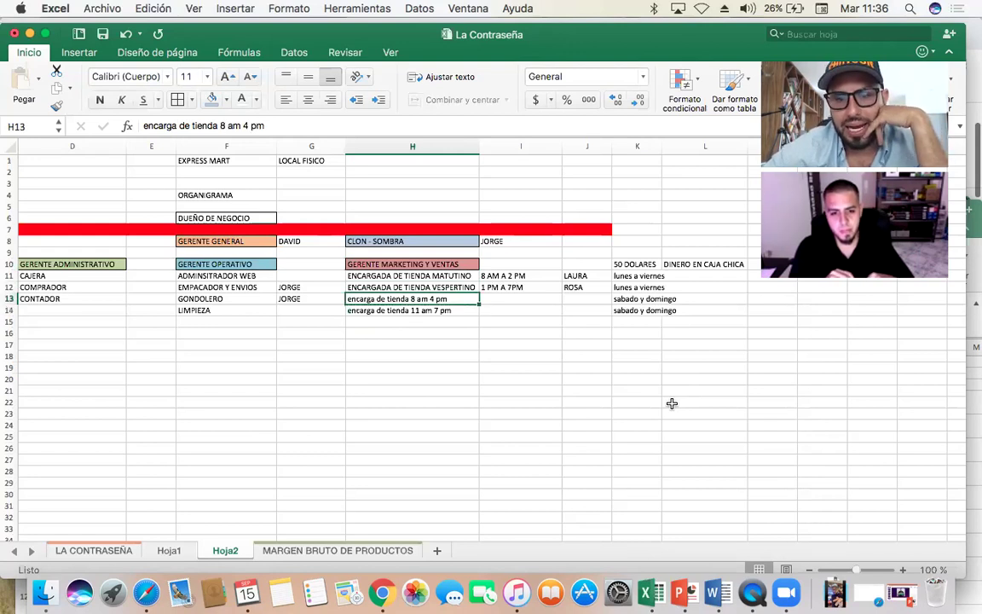
pyautogui.press('Down')
pyautogui.press('Right')
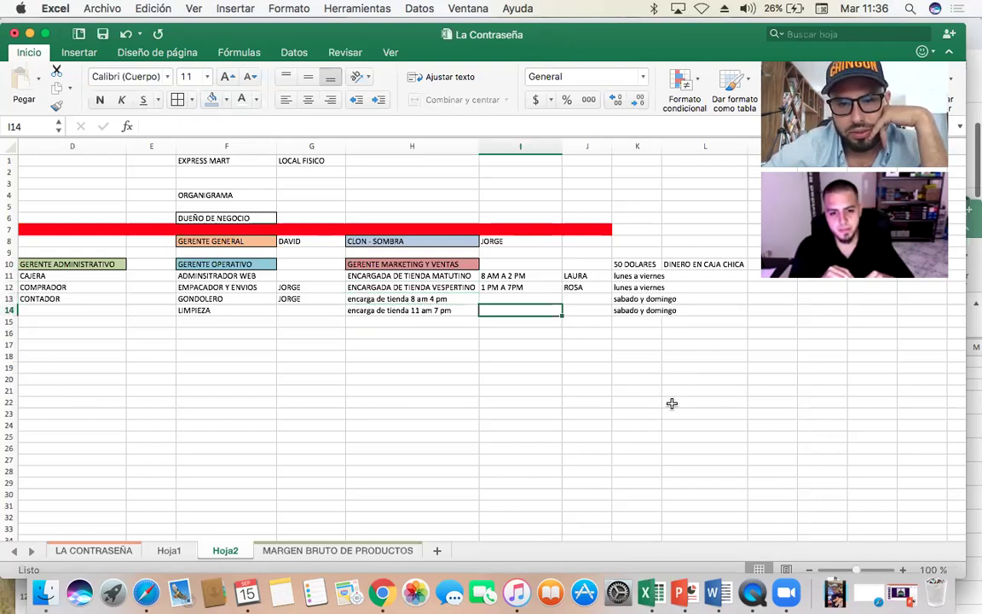
pyautogui.press('Left')
pyautogui.press('Right')
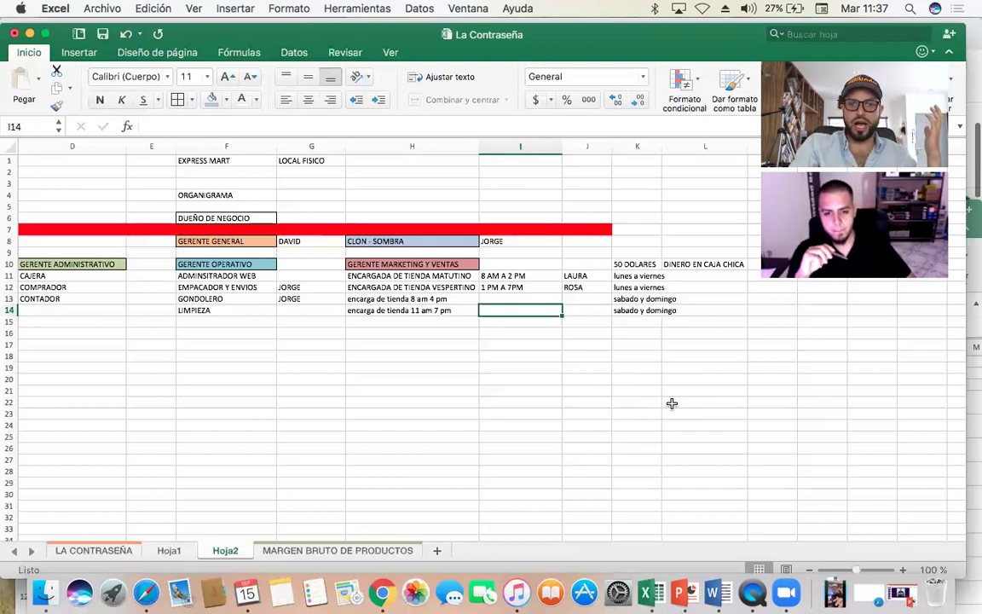
# - Compare the weekday morning and afternoon store manager rows with the two weekend shift rows in column H
pyautogui.press('Up')
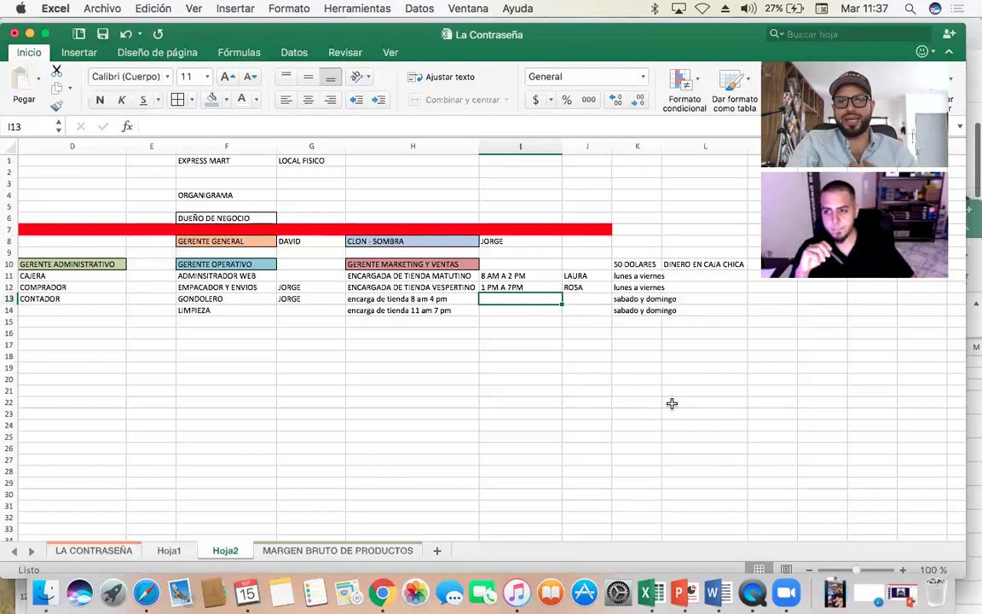
pyautogui.press('Left')
pyautogui.press('Up')
pyautogui.press('Up')
pyautogui.press('Down')
pyautogui.press('Down')
pyautogui.press('Down')
pyautogui.press('Up')
pyautogui.press('Up')
pyautogui.press('Up')
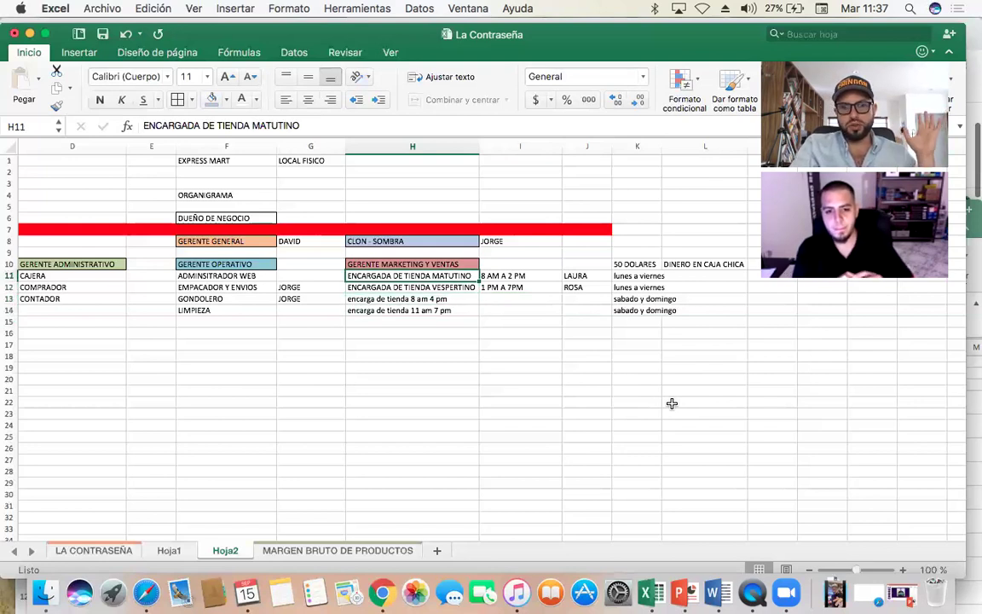
pyautogui.press('Down')
pyautogui.press('Down')
pyautogui.press('Down')
pyautogui.press('Up')
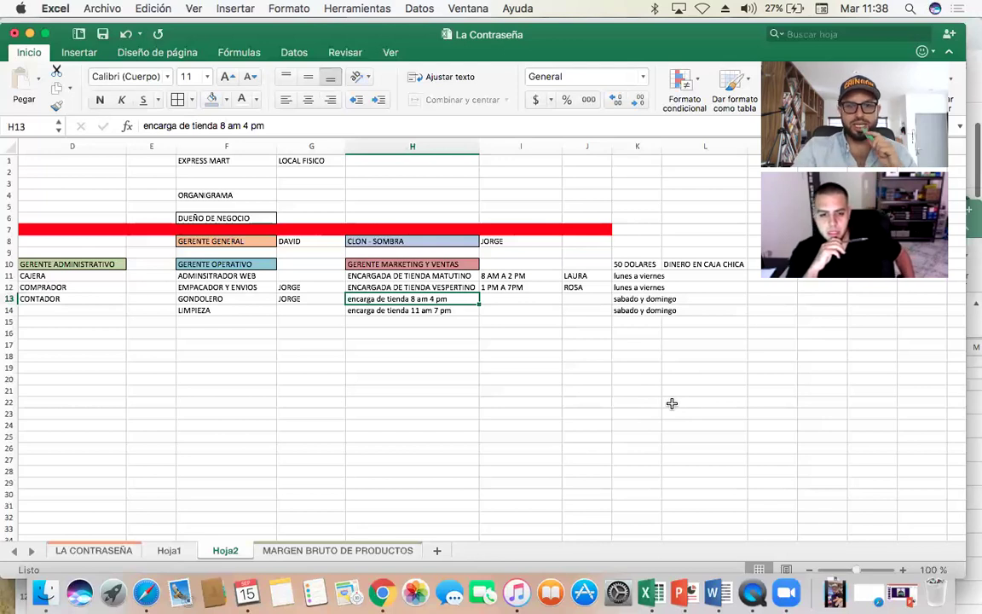
# - Check the working days in column K against the store manager rows
pyautogui.press('Right')
pyautogui.press('Right')
pyautogui.press('Right')
pyautogui.press('Left')
pyautogui.press('Left')
pyautogui.press('Left')
pyautogui.press('Up')
pyautogui.press('Up')
pyautogui.press('Right')
pyautogui.press('Right')
pyautogui.press('Right')
pyautogui.press('Down')
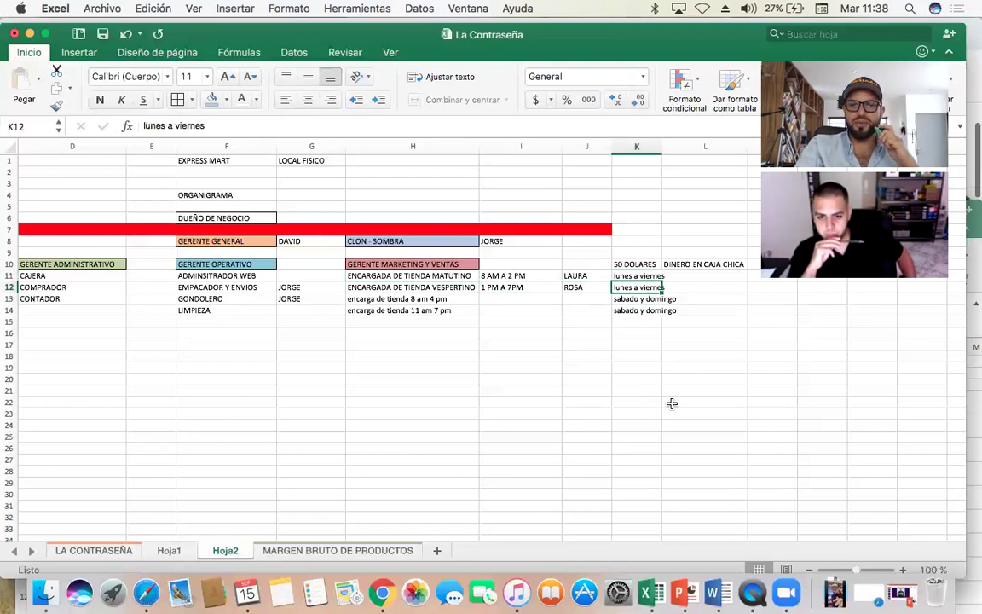
pyautogui.press('Left')
pyautogui.press('Right')
pyautogui.press('Up')
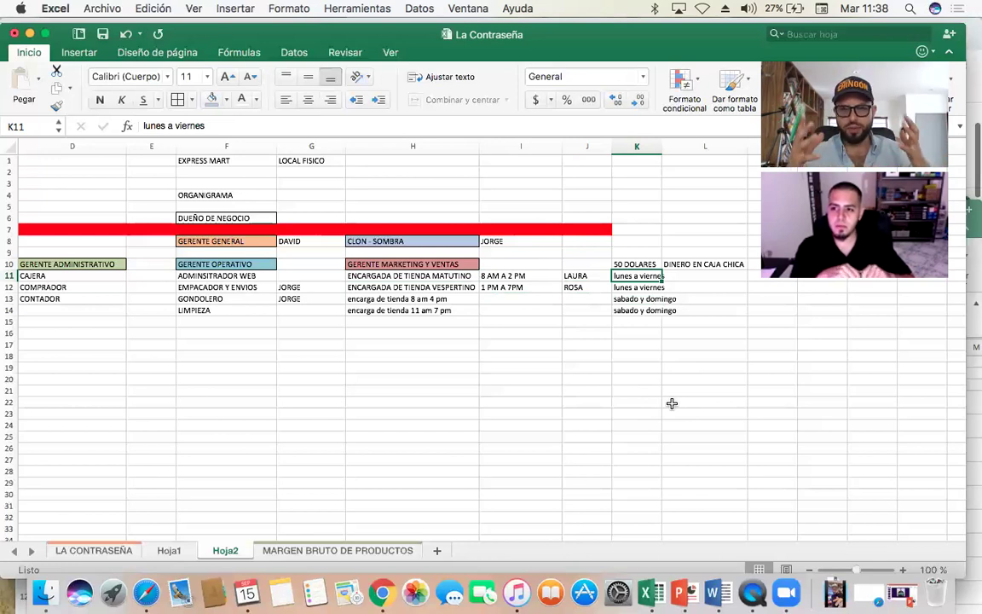
# - Examine the weekday hours in column I for the morning and afternoon store managers
pyautogui.press('Left')
pyautogui.press('Left')
pyautogui.press('Left')
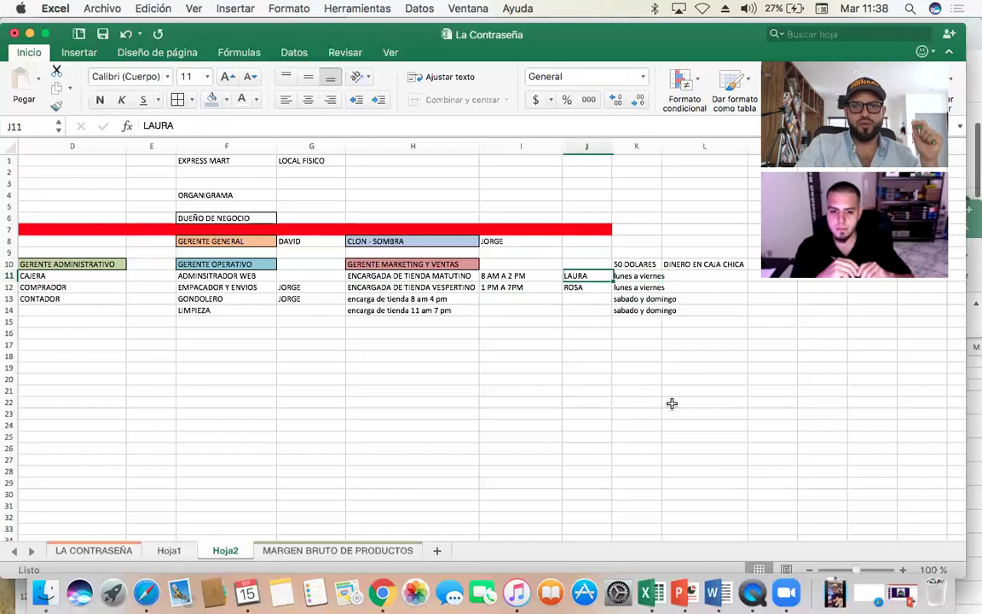
pyautogui.press('Right')
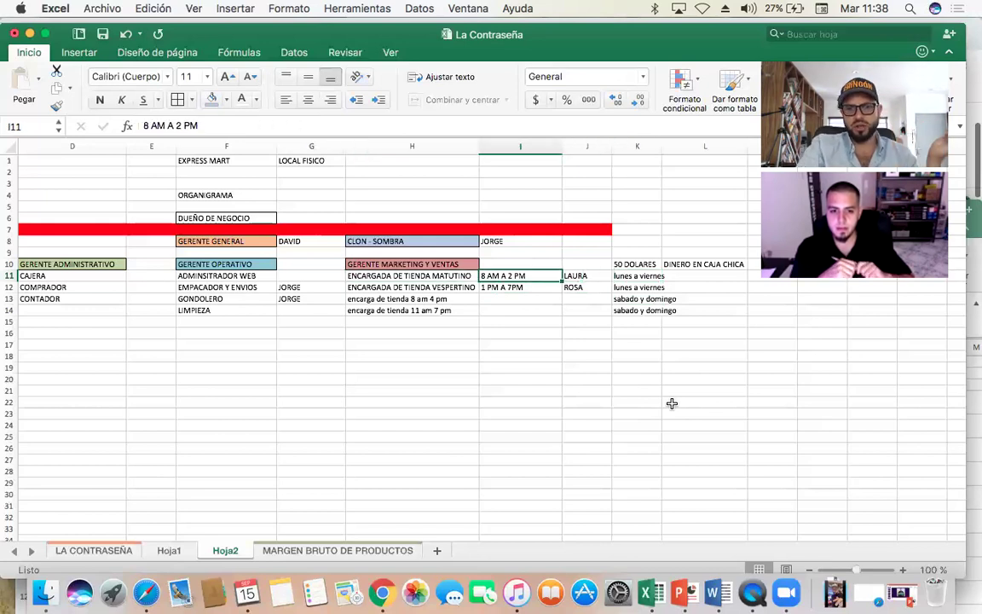
pyautogui.press('Down')
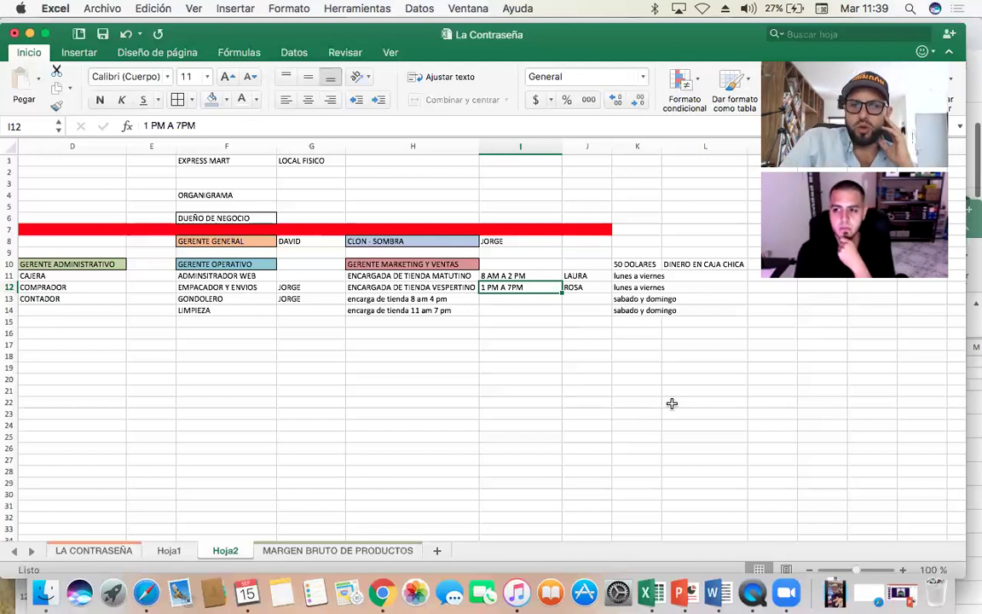
pyautogui.press('Left')
pyautogui.press('Right')
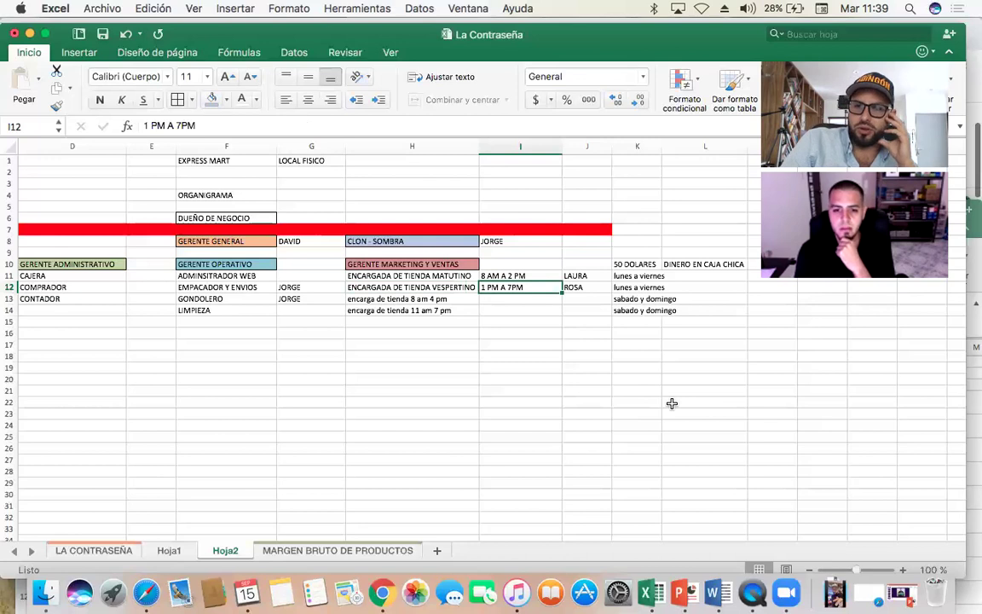
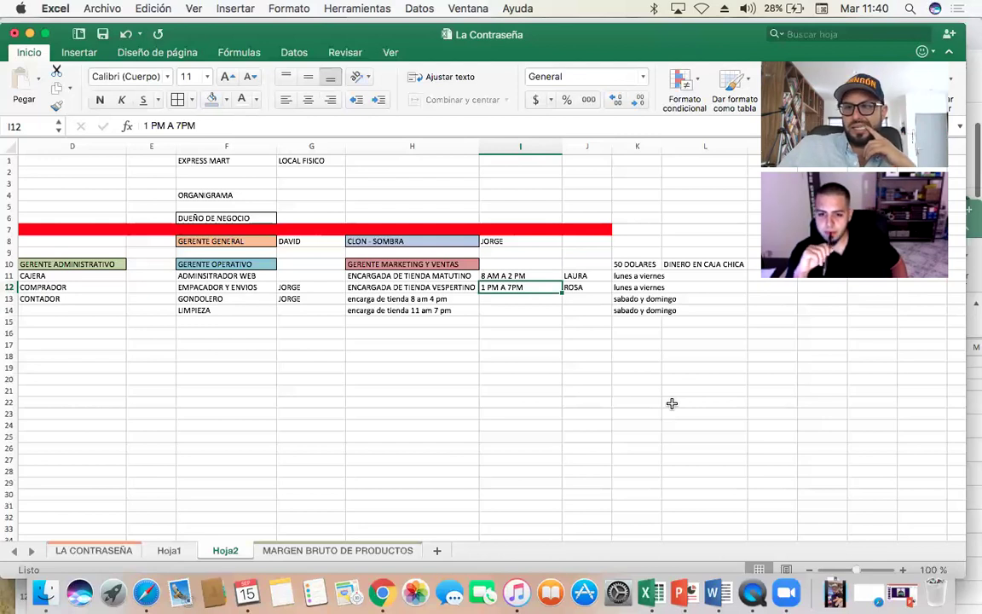
pyautogui.press('Up')
pyautogui.press('Down')
pyautogui.press('Up')
pyautogui.press('Up')
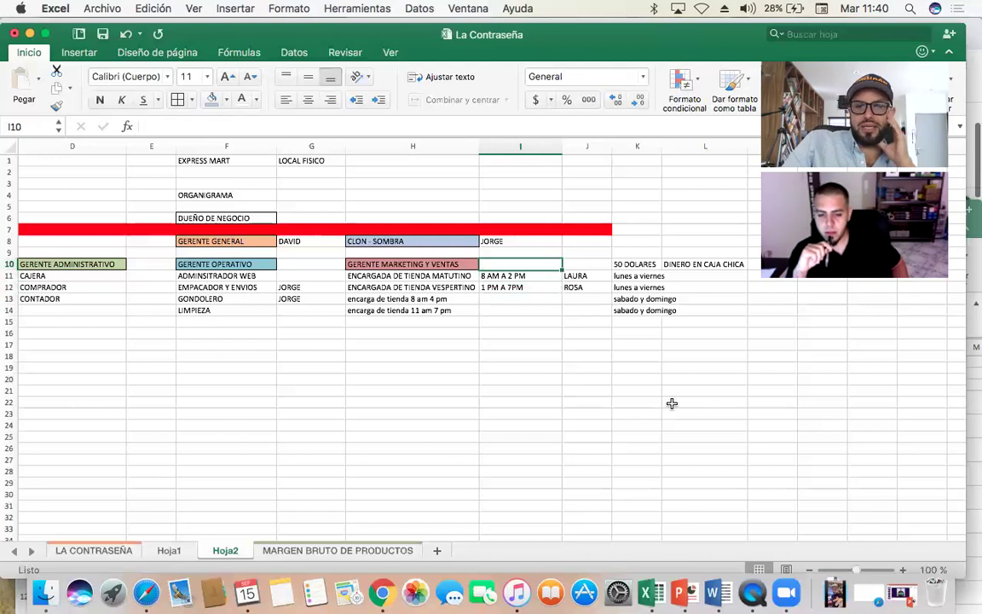
pyautogui.press('Down')
pyautogui.press('Down')
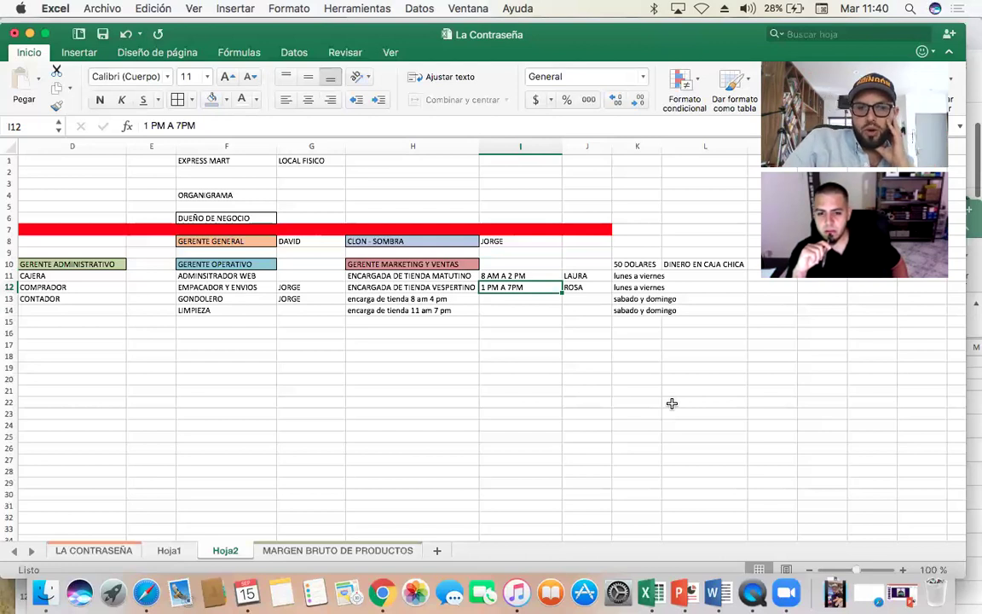
# - Go over the store manager positions in column H again, down to the empty row below the weekend shifts
pyautogui.press('Left')
pyautogui.press('Up')
pyautogui.press('Down')
pyautogui.press('Down')
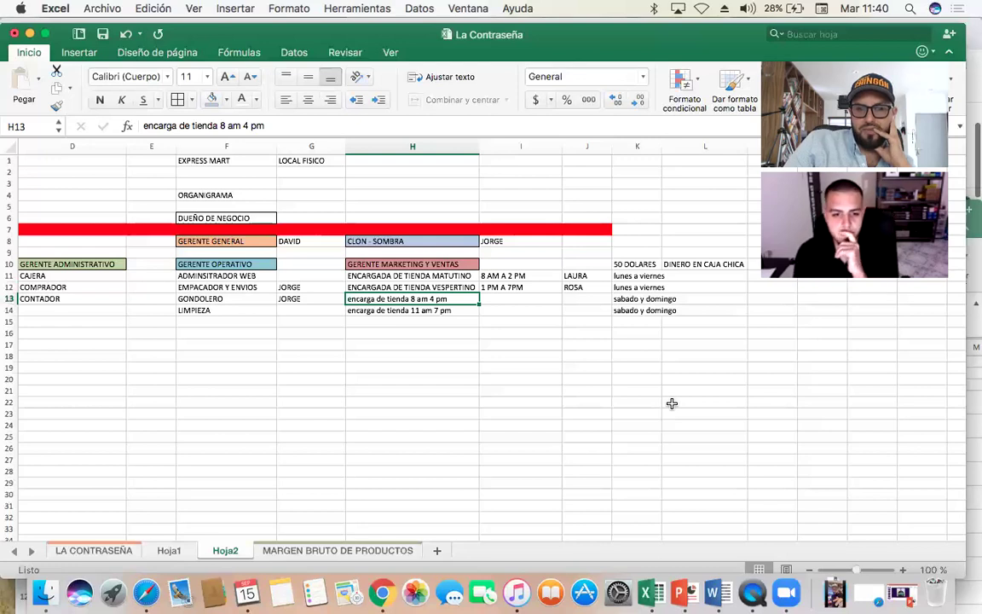
pyautogui.press('Down')
pyautogui.press('Down')
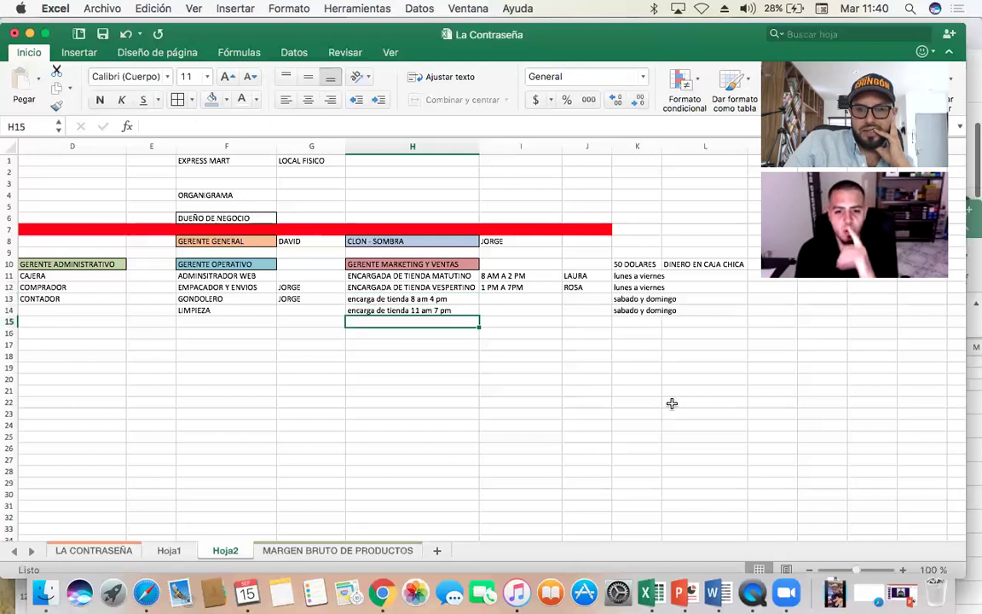
pyautogui.press('Up')
pyautogui.press('Down')
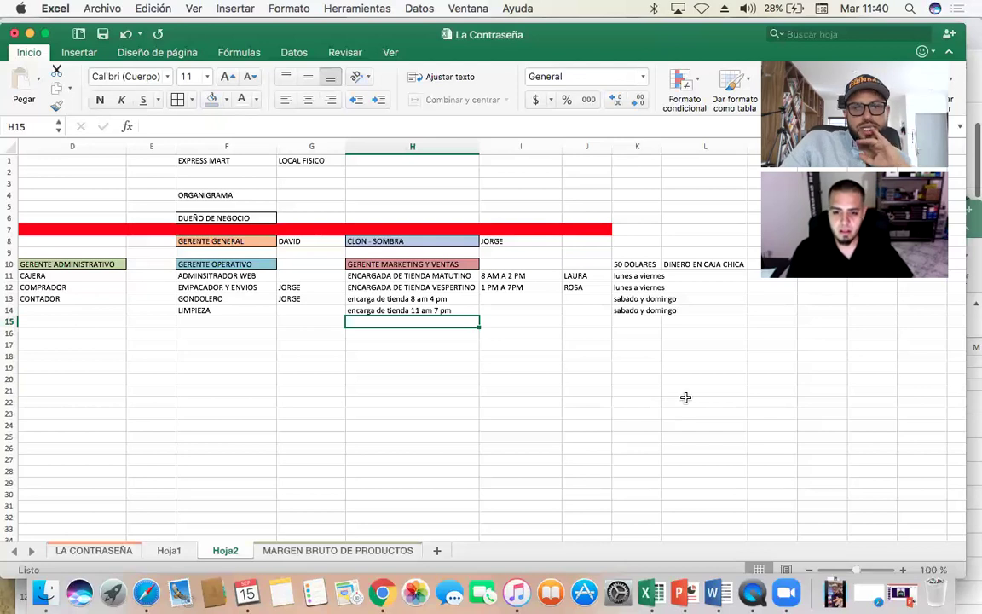
pyautogui.hscroll(-2, 682, 397)
pyautogui.hscroll(2, 686, 397)
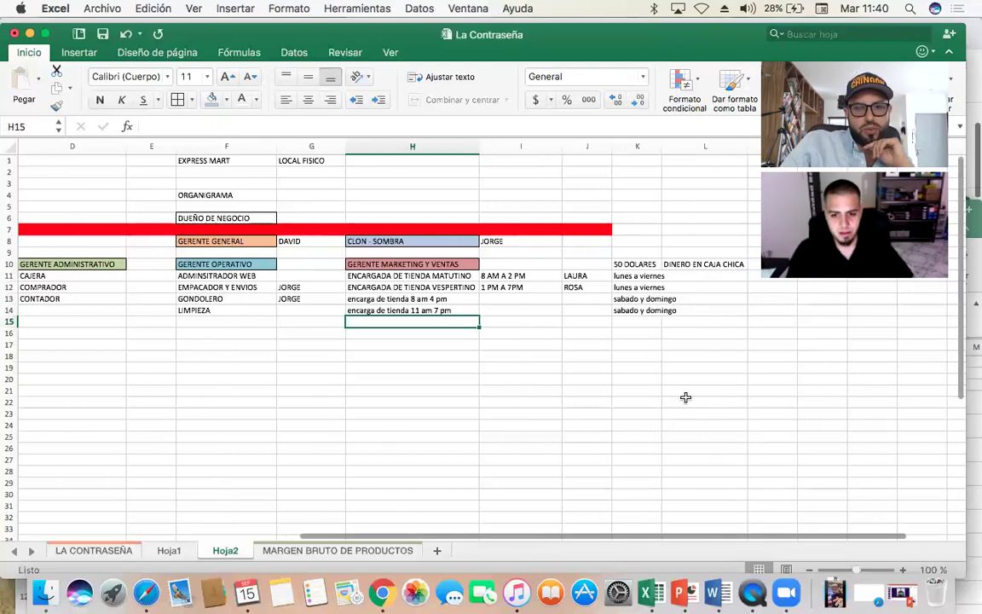
# - Read across rows 11 and 12 to check the weekday store managers' positions, hours and assigned employees
pyautogui.press('Up')
pyautogui.press('Up')
pyautogui.press('Up')
pyautogui.press('Up')
pyautogui.press('Right')
pyautogui.press('Right')
pyautogui.press('Down')
pyautogui.press('Left')
pyautogui.press('Left')
pyautogui.press('Up')
pyautogui.press('Right')
pyautogui.press('Right')
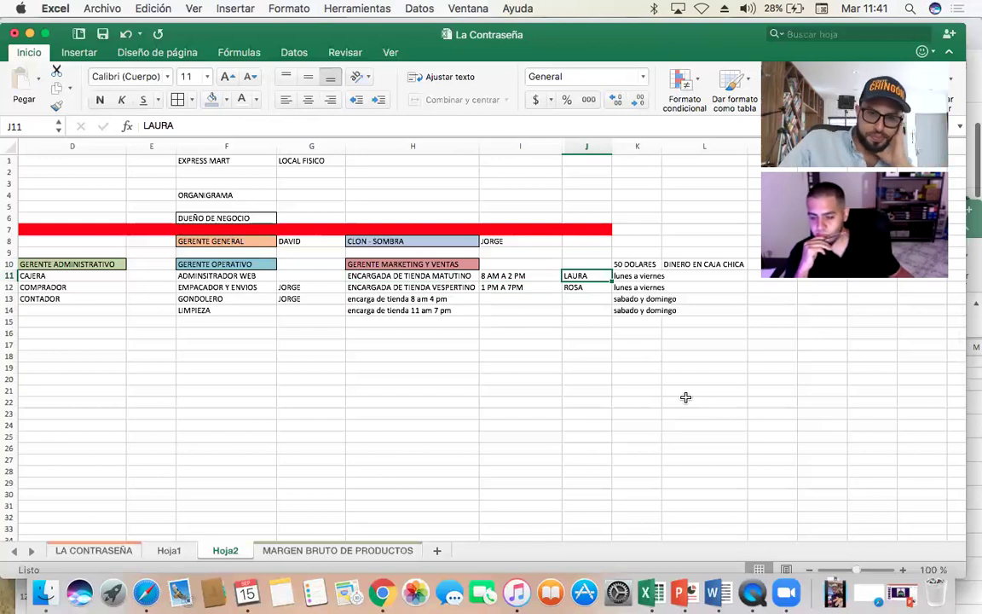
# - Enter the first names of both weekday store managers in cell G14 as the employees responsible for LIMPIEZA
pyautogui.press('Left')
pyautogui.press('Left')
pyautogui.press('Right')
pyautogui.press('Right')
pyautogui.press('Left')
pyautogui.press('Left')
pyautogui.press('Left')
pyautogui.press('Left')
pyautogui.press('Down')
pyautogui.press('Down')
pyautogui.press('Right')
pyautogui.press('Down')
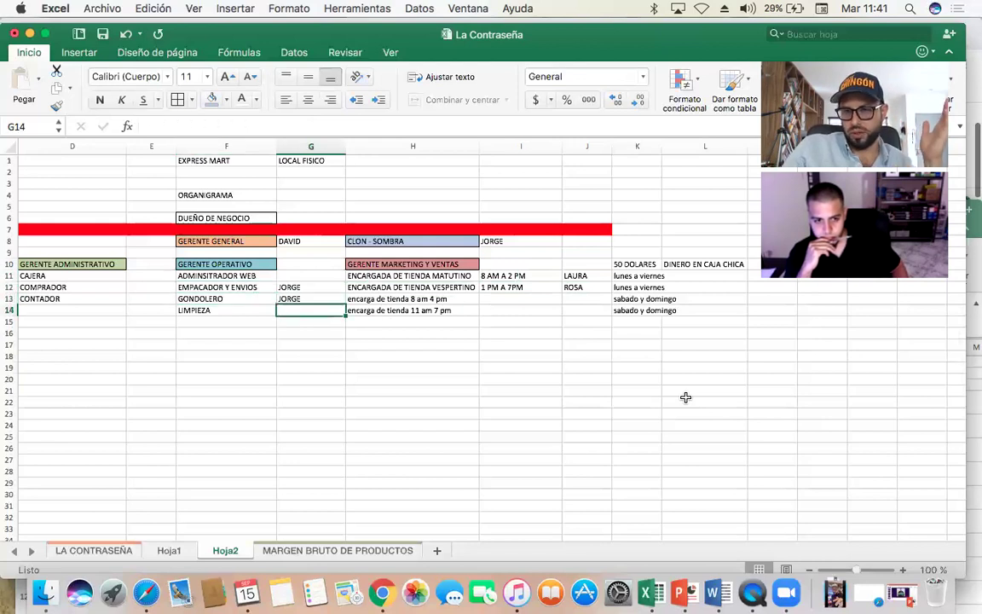
pyautogui.write('Iaura y rosa')
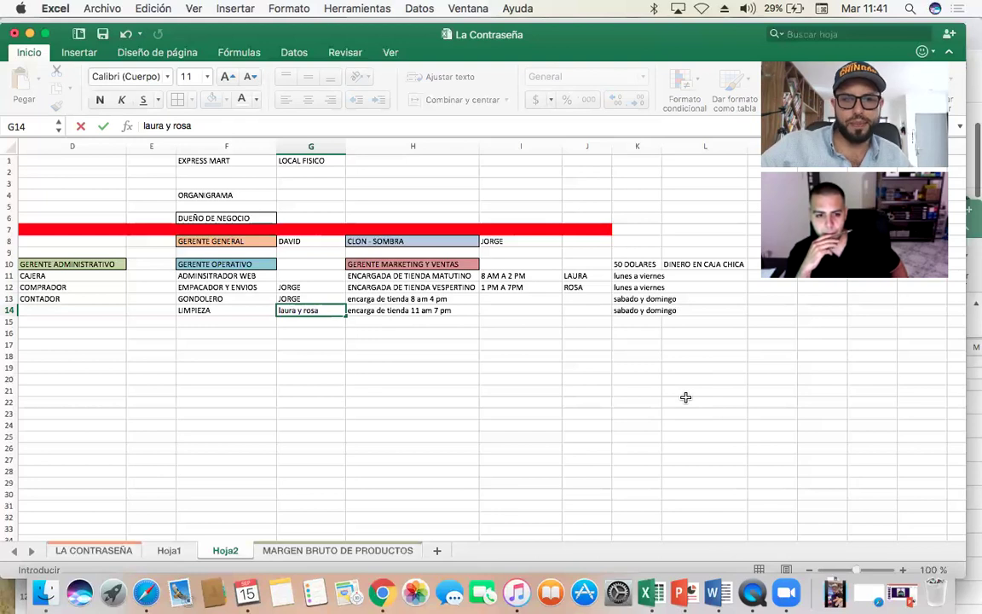
# - Enter the first names of both weekday store managers in cell E11 as the employees assigned to CAJERA
pyautogui.press('Left')
pyautogui.press('Left')
pyautogui.press('Left')
pyautogui.press('Left')
pyautogui.press('Left')
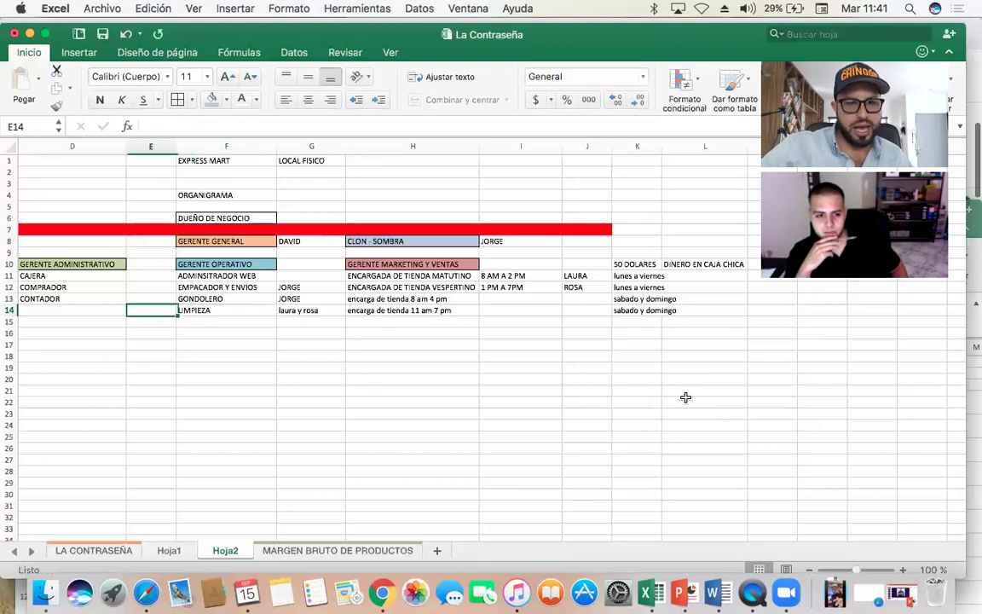
pyautogui.press('Right')
pyautogui.press('Right')
pyautogui.press('Right')
pyautogui.press('Up')
pyautogui.press('Up')
pyautogui.press('Up')
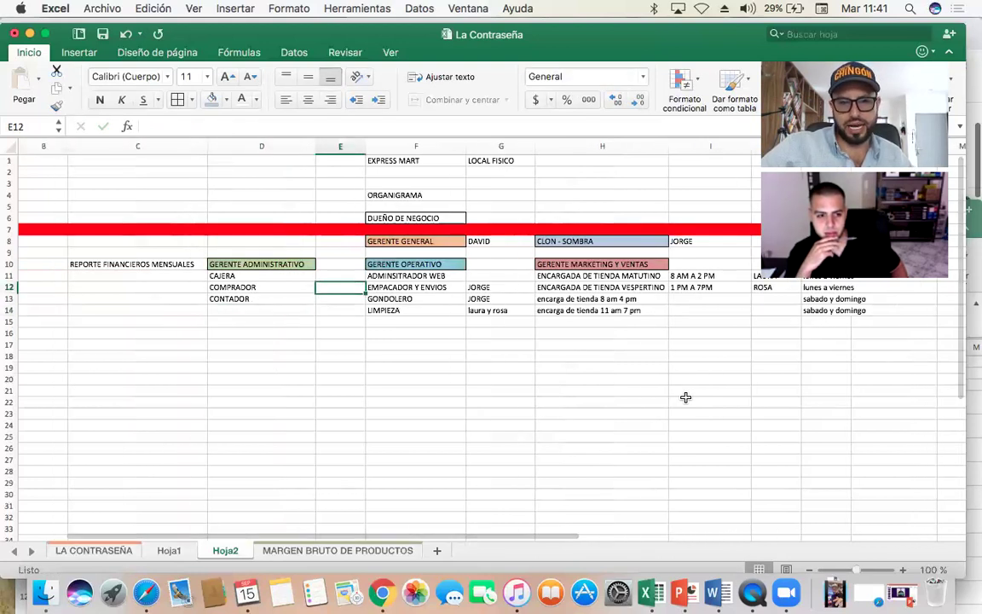
pyautogui.hscroll(2, 685, 398)
pyautogui.hscroll(2, 685, 397)
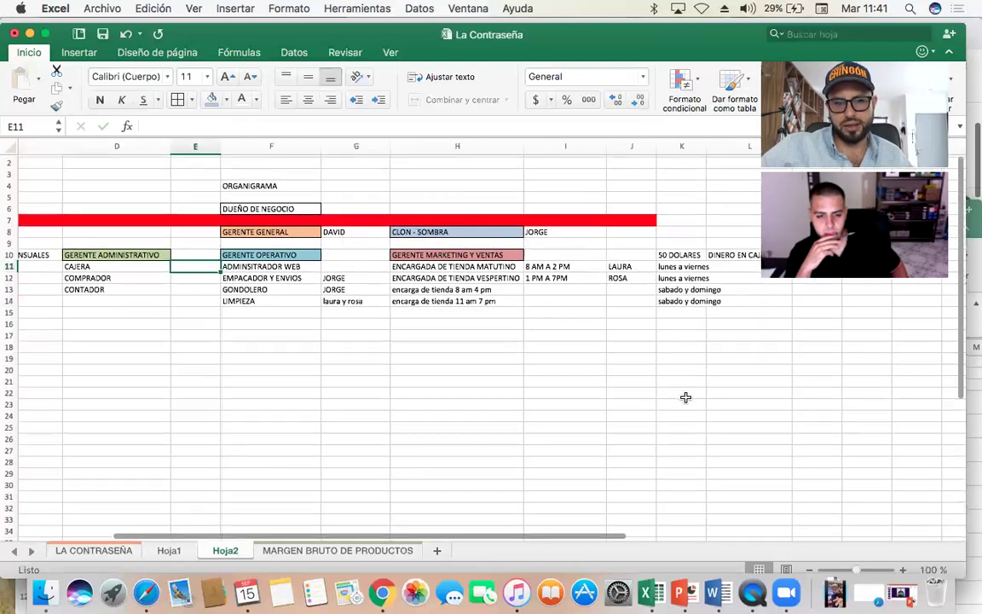
pyautogui.write('laura,rosa')
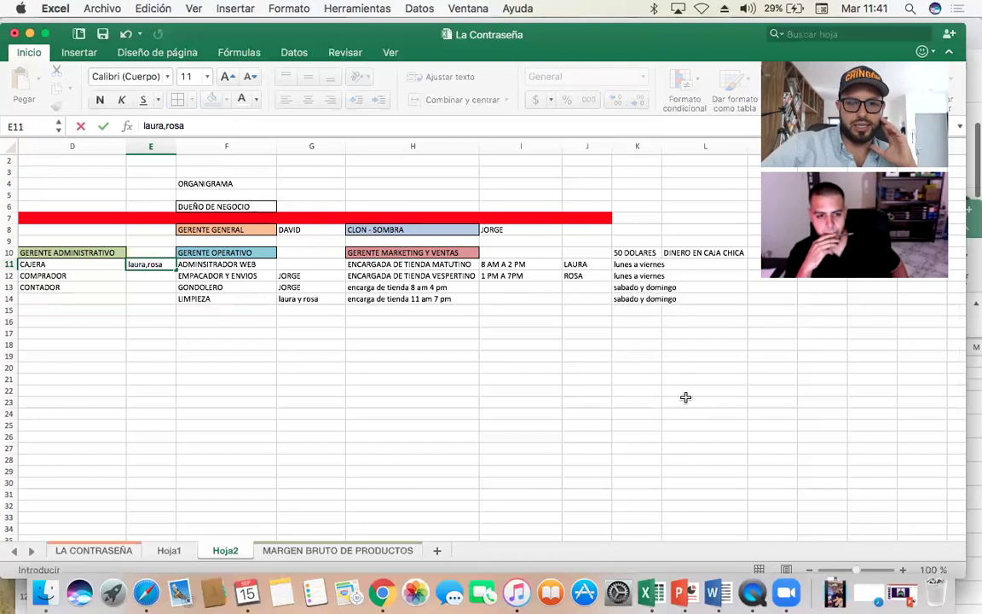
pyautogui.press('Return')
# - Read back and forth across row 11 to check the web administrator and morning store manager positions, hours and assigned employee
pyautogui.press('Return')
pyautogui.press('Right')
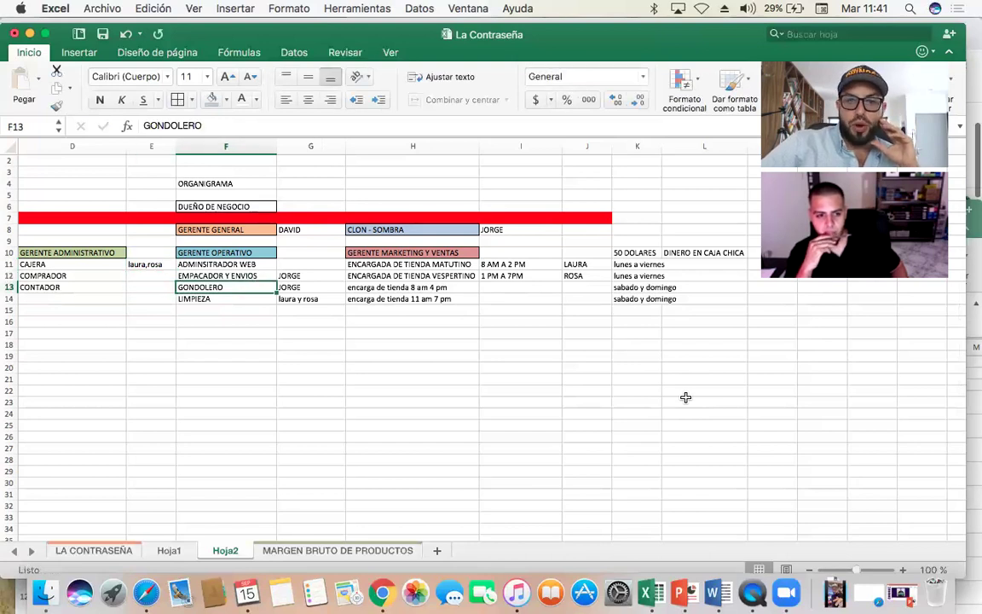
pyautogui.press('Right')
pyautogui.press('Right')
pyautogui.press('Right')
pyautogui.press('Up')
pyautogui.press('Up')
pyautogui.press('Right')
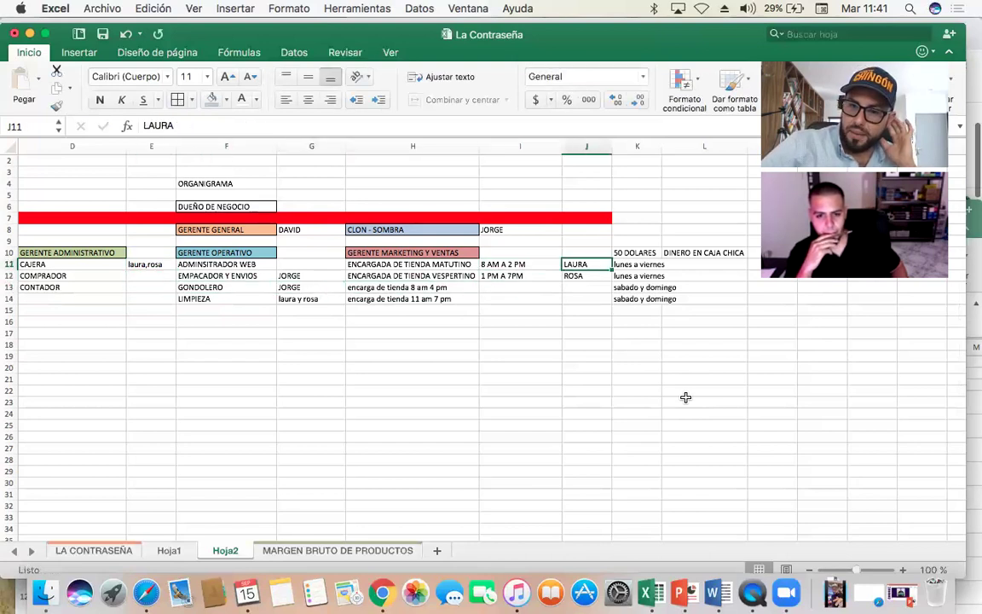
pyautogui.press('Left')
pyautogui.press('Left')
pyautogui.press('Left')
pyautogui.press('Left')
pyautogui.press('Right')
pyautogui.press('Right')
pyautogui.press('Right')
pyautogui.press('Right')
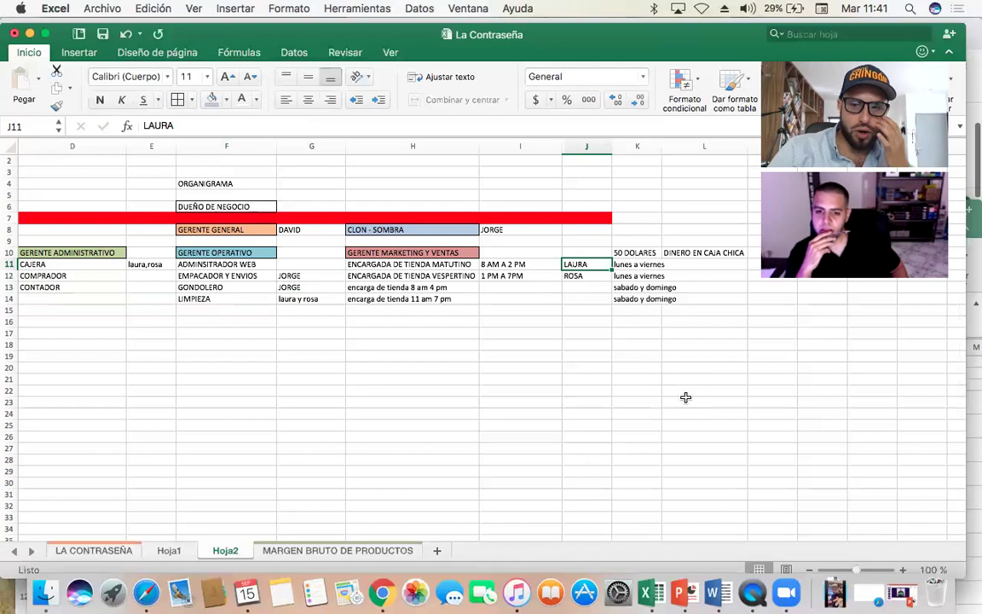
# - Enter the morning store manager's first name in cell E8 beside GERENTE GENERAL
pyautogui.press('Left')
pyautogui.press('Left')
pyautogui.press('Left')
pyautogui.press('Left')
pyautogui.press('Up')
pyautogui.press('Up')
pyautogui.press('Up')
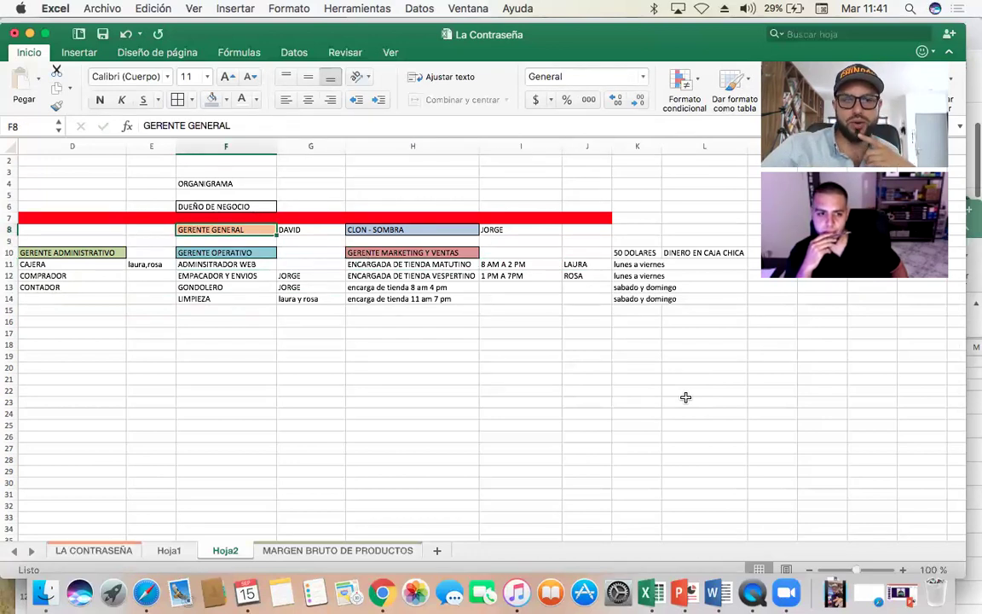
pyautogui.press('Left')
pyautogui.write('laura')
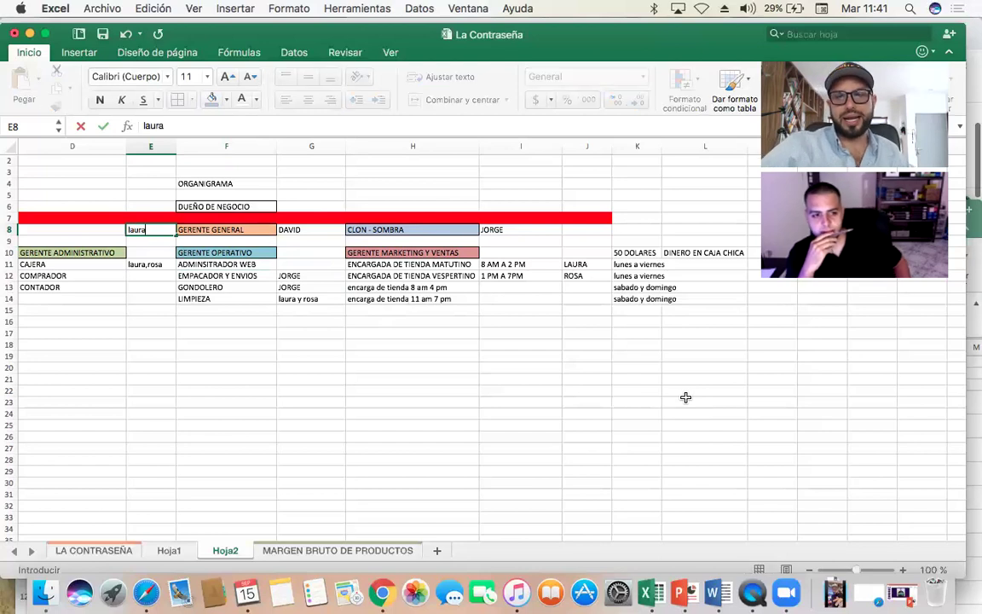
pyautogui.press('Return')
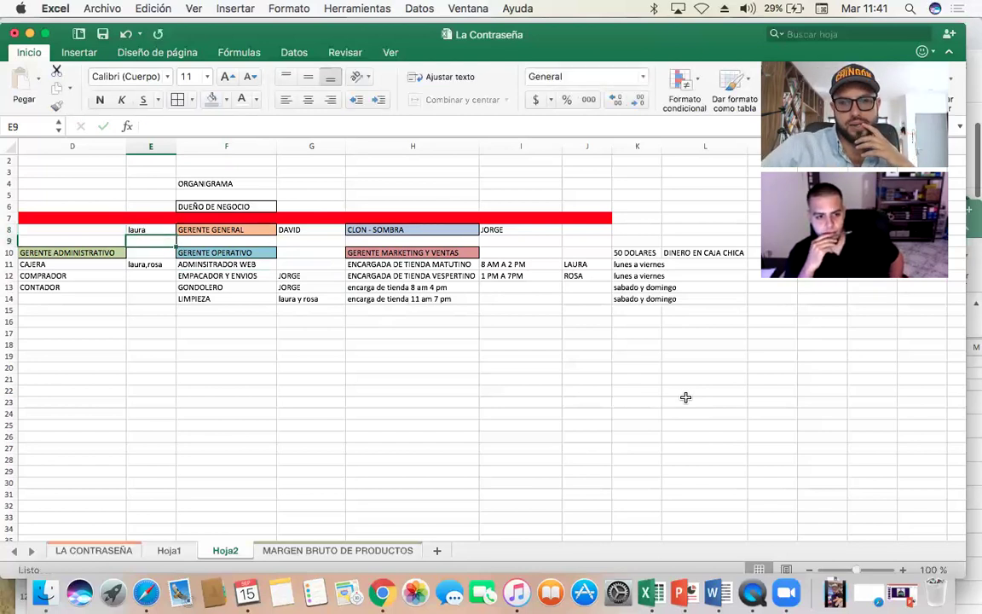
# - Check across row 9 and down to the employee assigned to the morning store manager position in J11
pyautogui.press('Right')
pyautogui.press('Right')
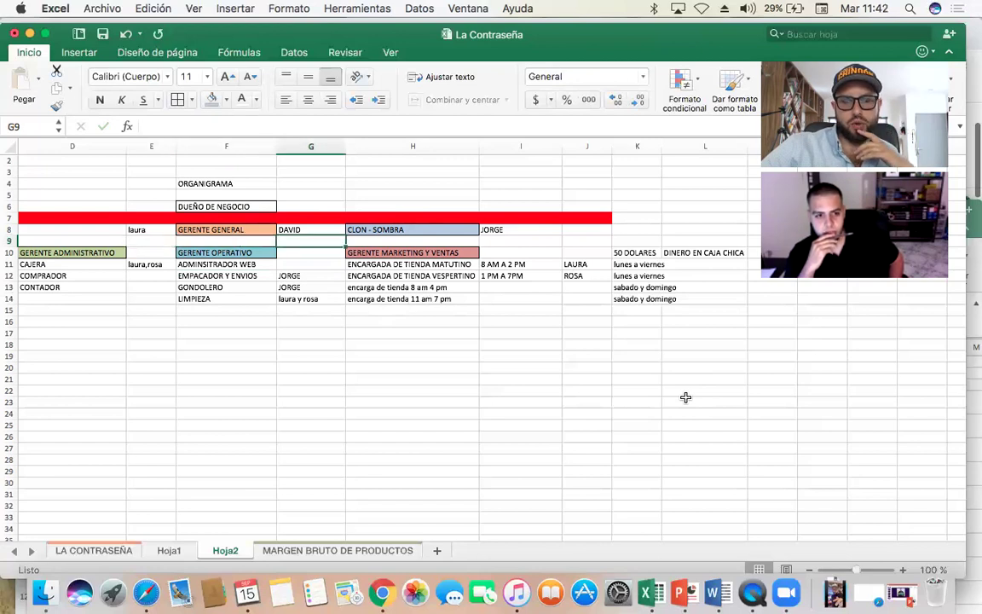
pyautogui.press('Right')
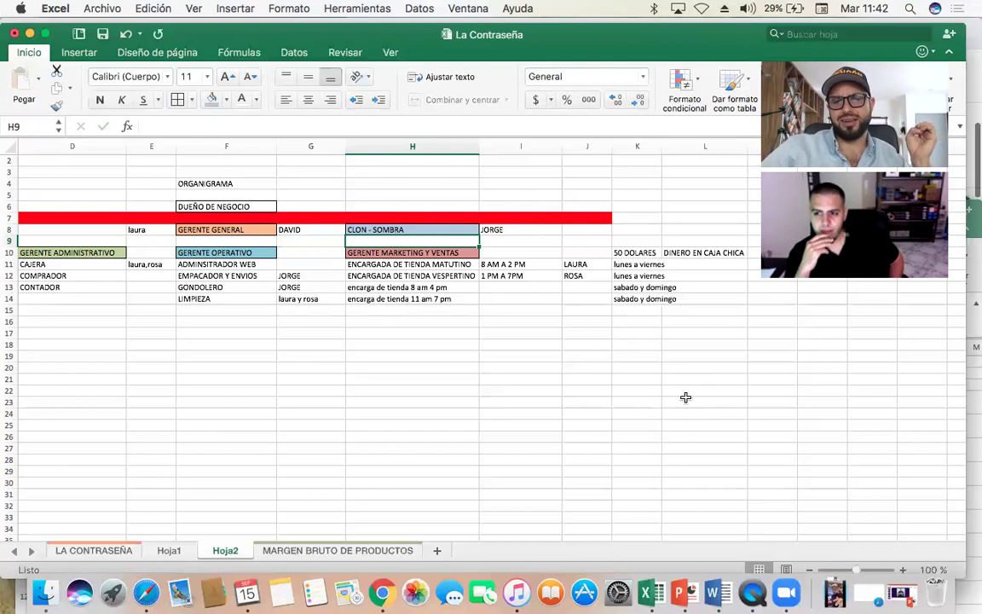
pyautogui.press('Right')
pyautogui.press('Down')
pyautogui.press('Down')
pyautogui.press('Right')
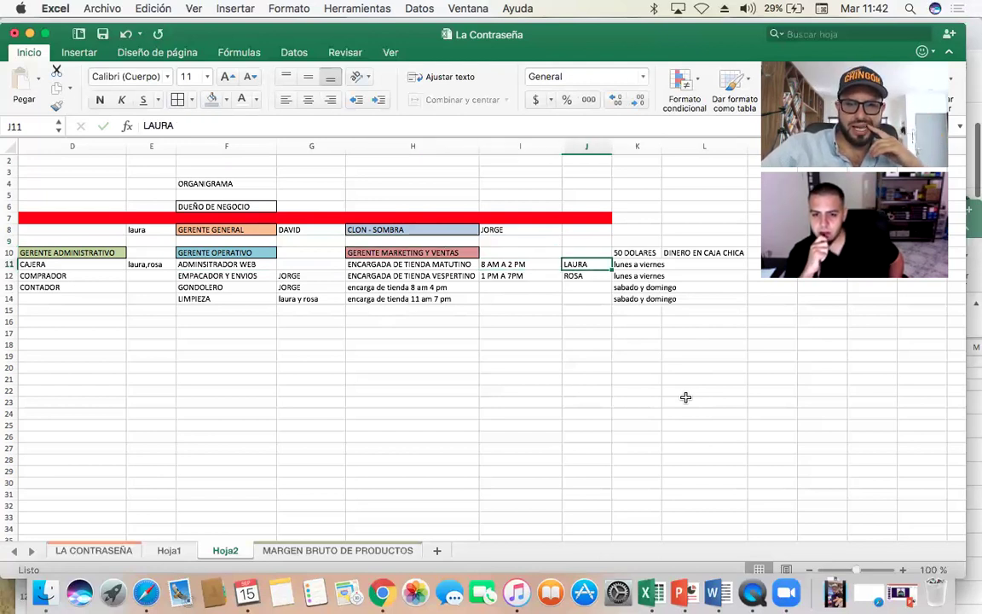
# - Compare the employees assigned to EMPACADOR Y ENVIOS and GONDOLERO in cells G12 and G13
pyautogui.press('Down')
pyautogui.press('Down')
pyautogui.press('Left')
pyautogui.press('Left')
pyautogui.press('Left')
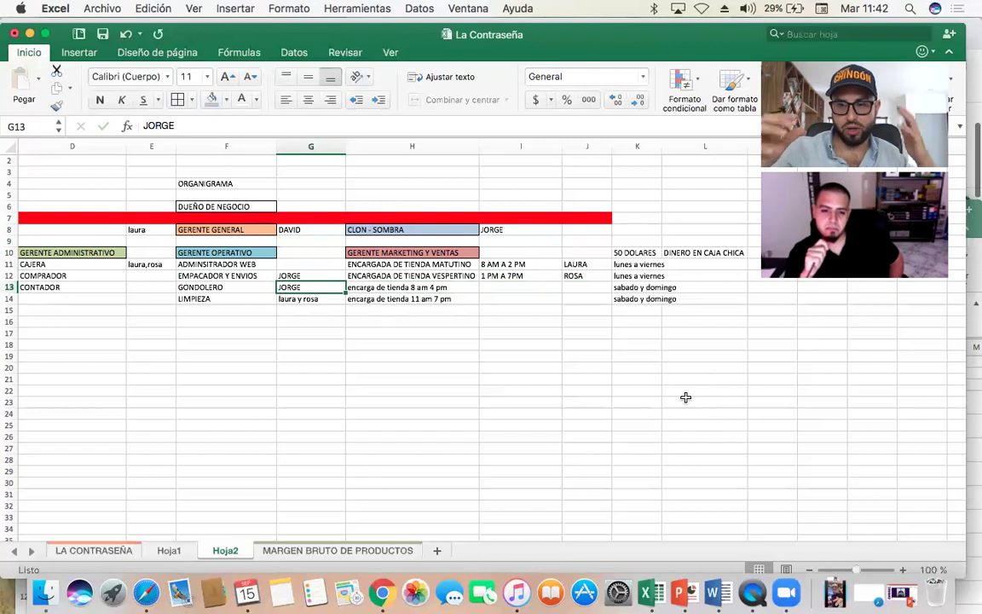
pyautogui.press('Up')
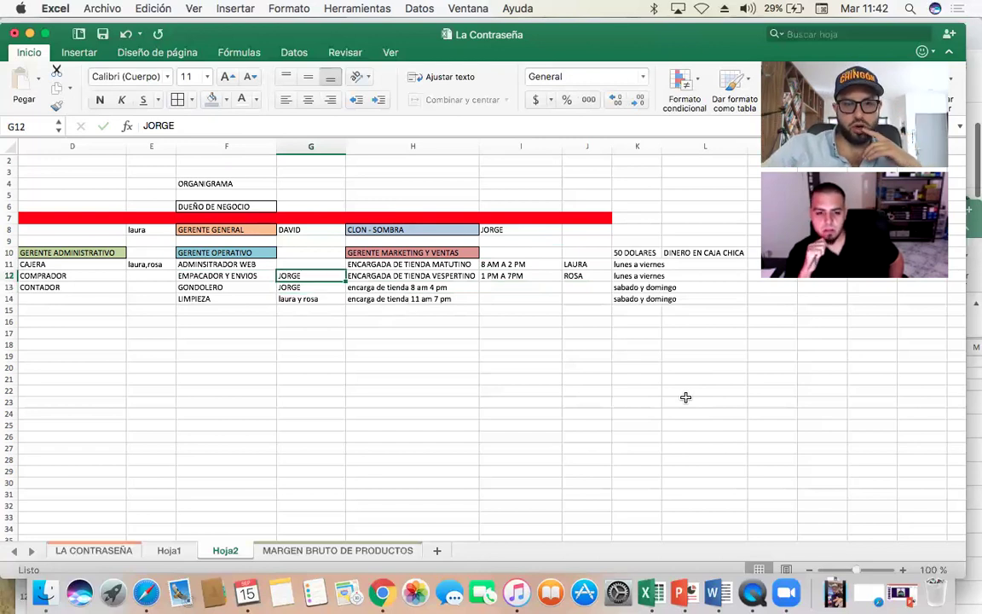
pyautogui.press('Down')
pyautogui.press('Up')
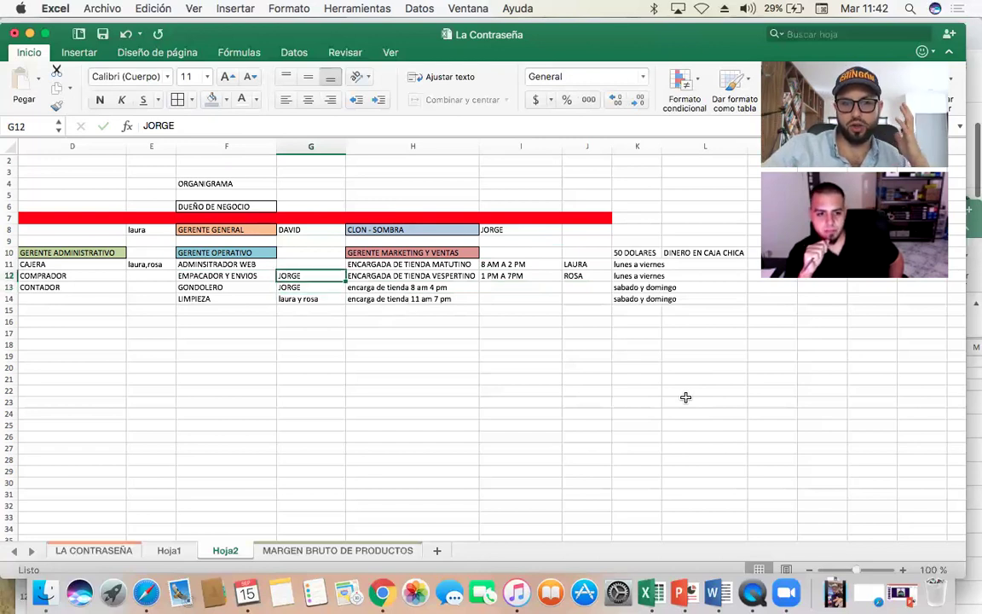
pyautogui.press('Down')
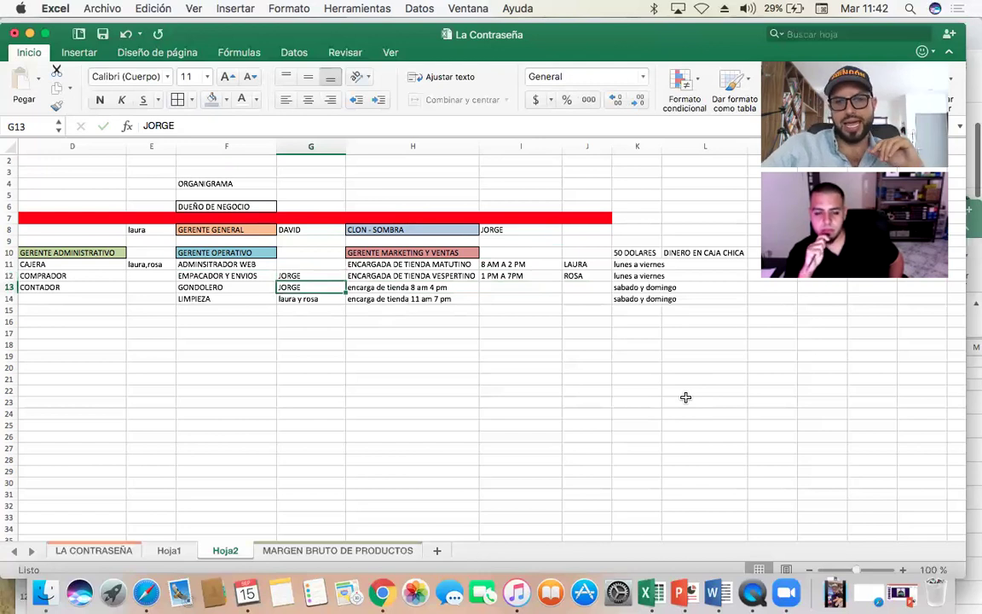
# - Replace the employee assigned to GONDOLERO in cell G13 with the first names of both weekday store managers
pyautogui.press('Right')
pyautogui.press('Up')
pyautogui.press('Up')
pyautogui.press('Down')
pyautogui.press('Down')
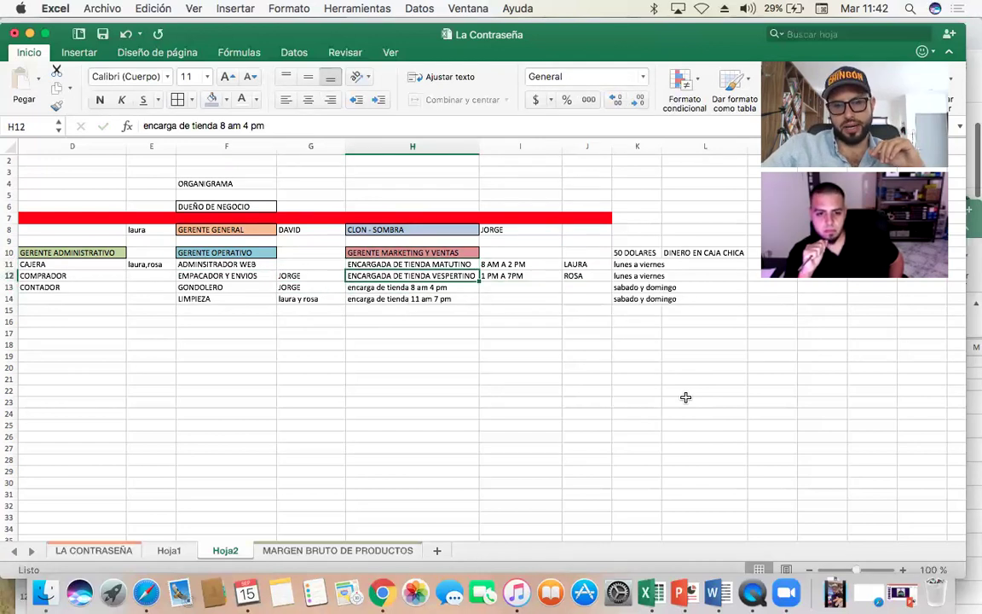
pyautogui.press('Up')
pyautogui.press('Left')
pyautogui.press('Down')
pyautogui.write('laura y ro')
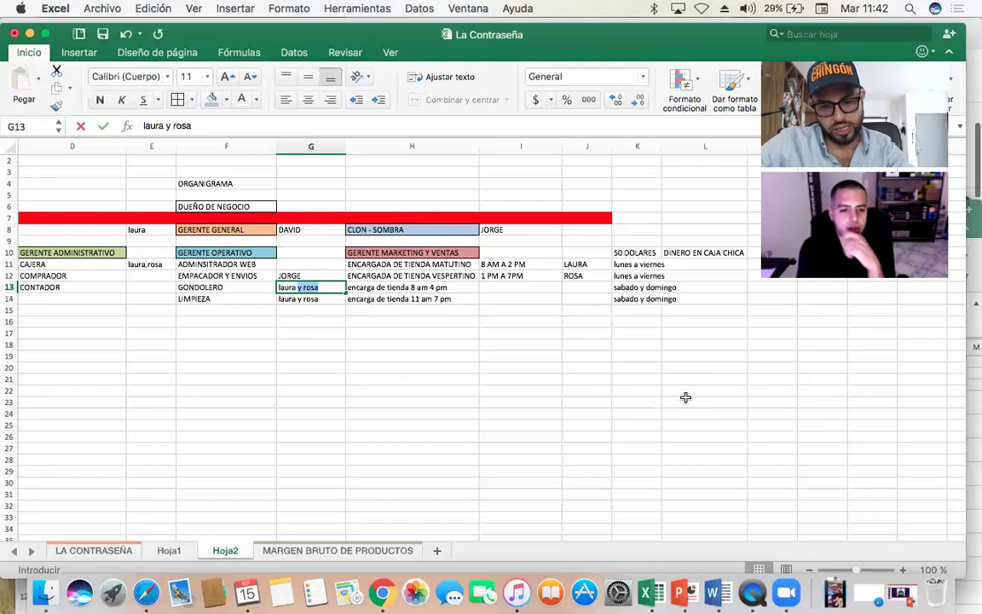
pyautogui.press('Return')
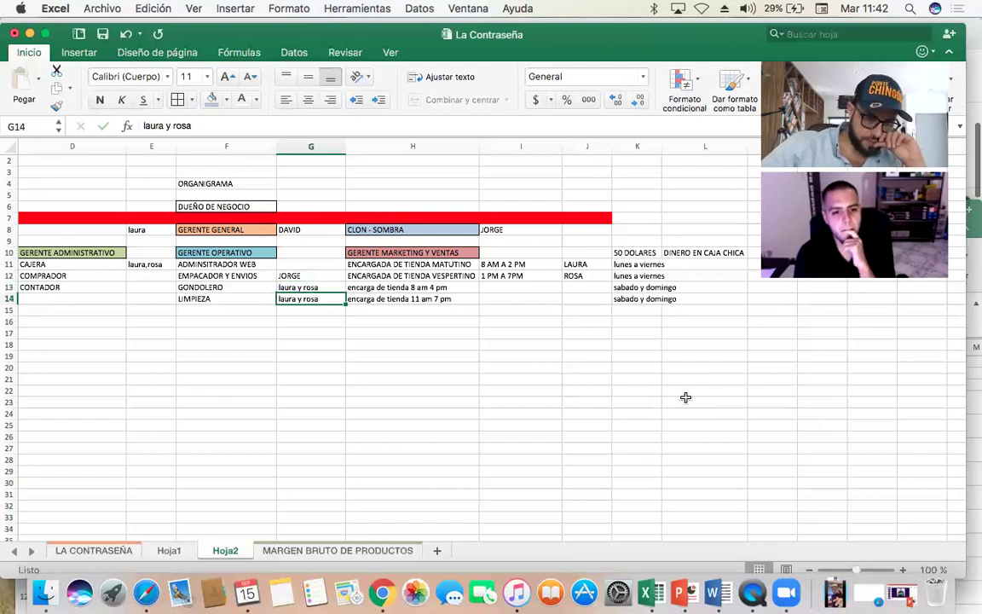
# - Add "maneje las redes sociales" in cell H15 under the marketing and sales positions
pyautogui.press('Down')
pyautogui.press('Right')
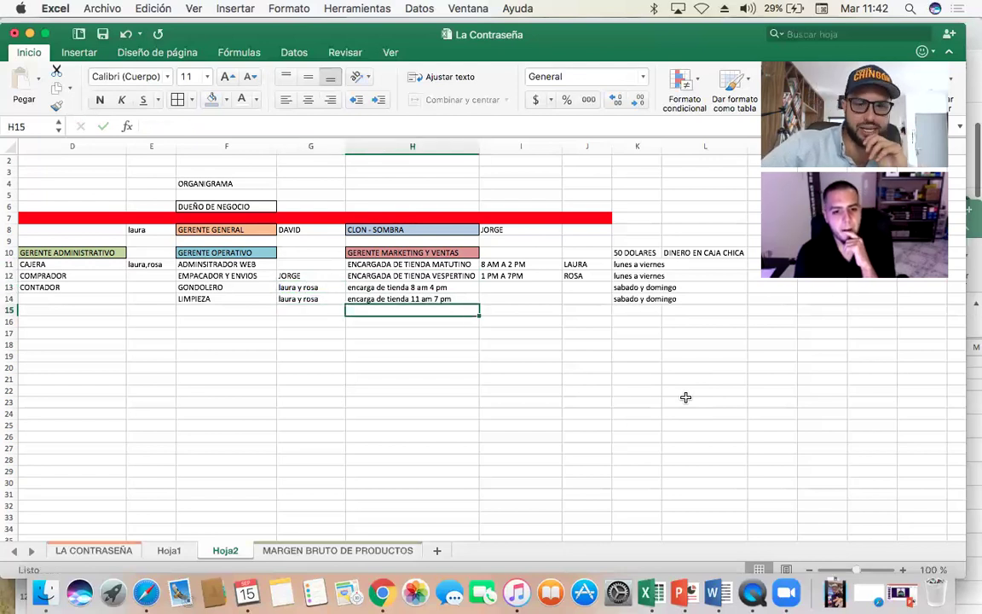
pyautogui.write('maneje las redes sociales')
pyautogui.press('Return')
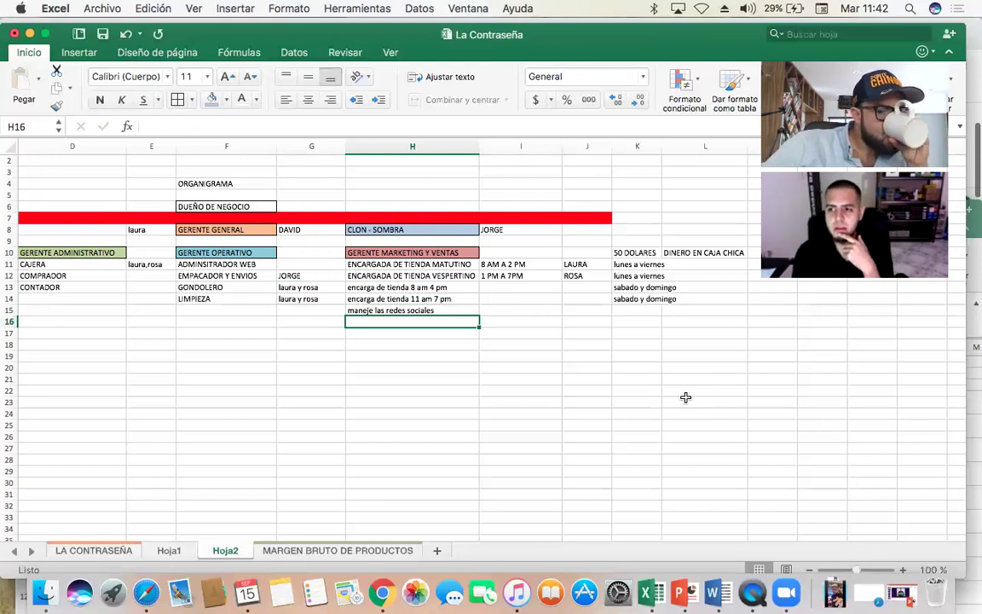
# - Add "diseño grafico" in cell H16 and assign it to "agencia" in cell I16
pyautogui.write('diseño grafico')
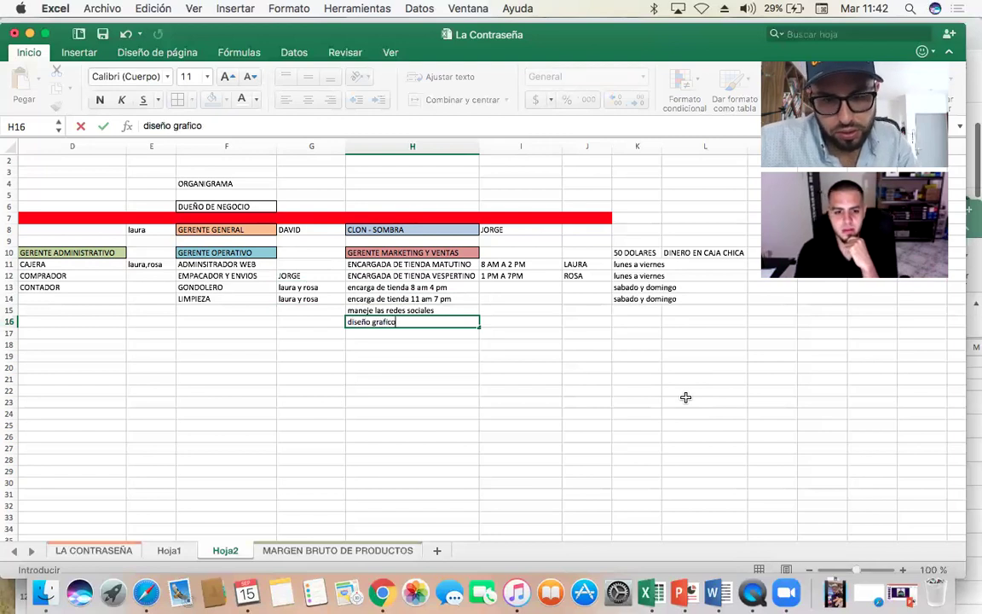
pyautogui.press('Return')
pyautogui.press('Up')
pyautogui.press('Right')
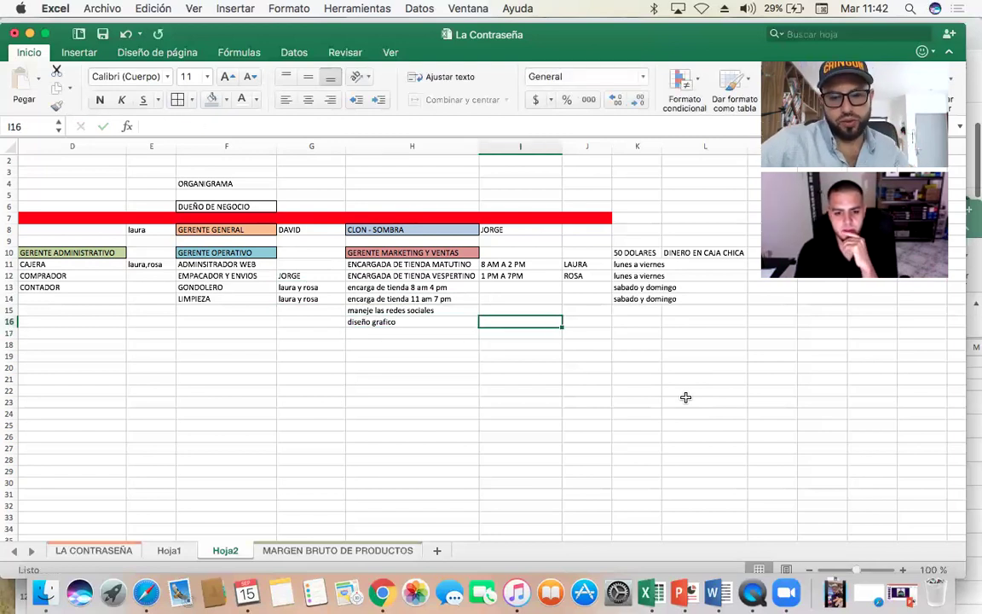
pyautogui.write('agencia')
pyautogui.press('Return')
# - Enter the first names of both weekday store managers in cell J15 for the social media task, correcting the missing initial letter
pyautogui.press('Up')
pyautogui.press('Up')
pyautogui.press('Left')
pyautogui.press('Right')
pyautogui.press('Right')
pyautogui.write('aura y rosa')
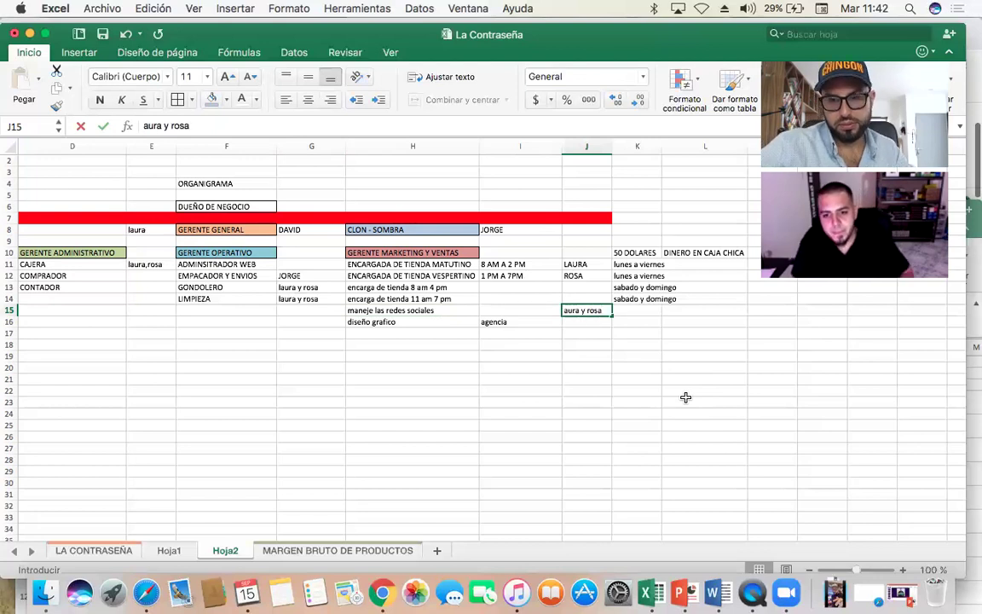
pyautogui.click(103, 125)
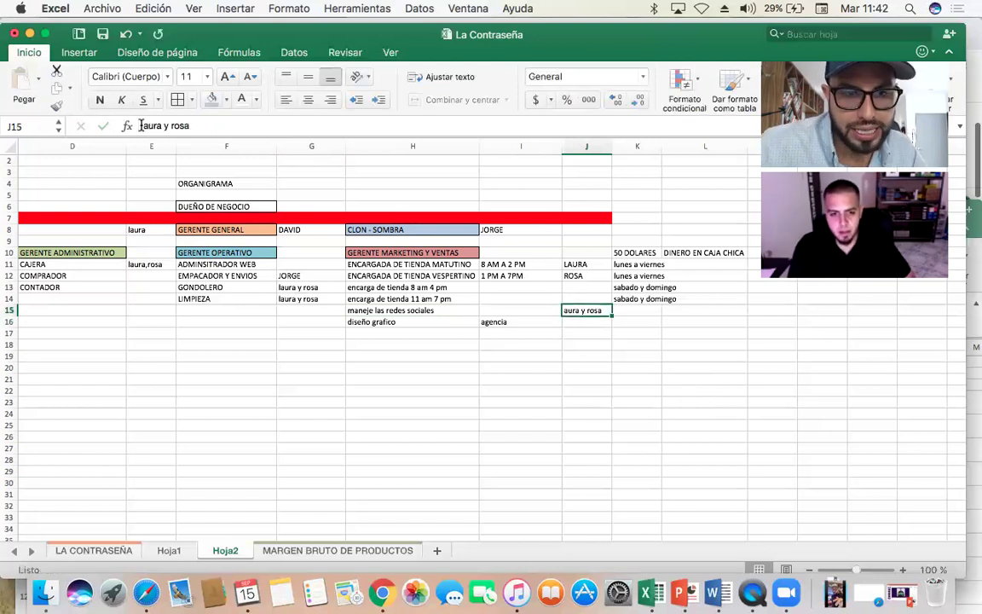
pyautogui.click(141, 126)
pyautogui.write('l')
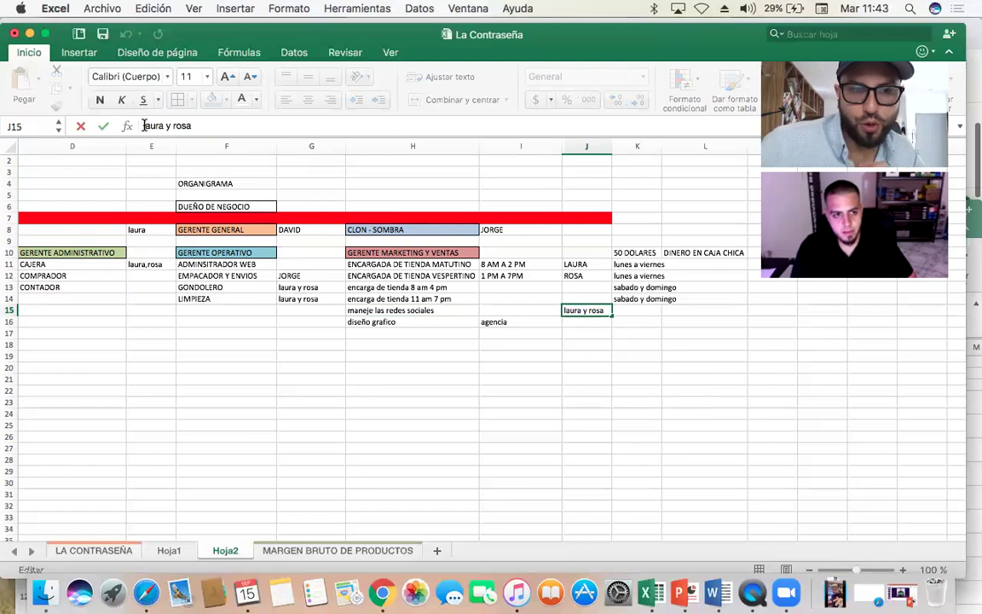
pyautogui.click(103, 126)
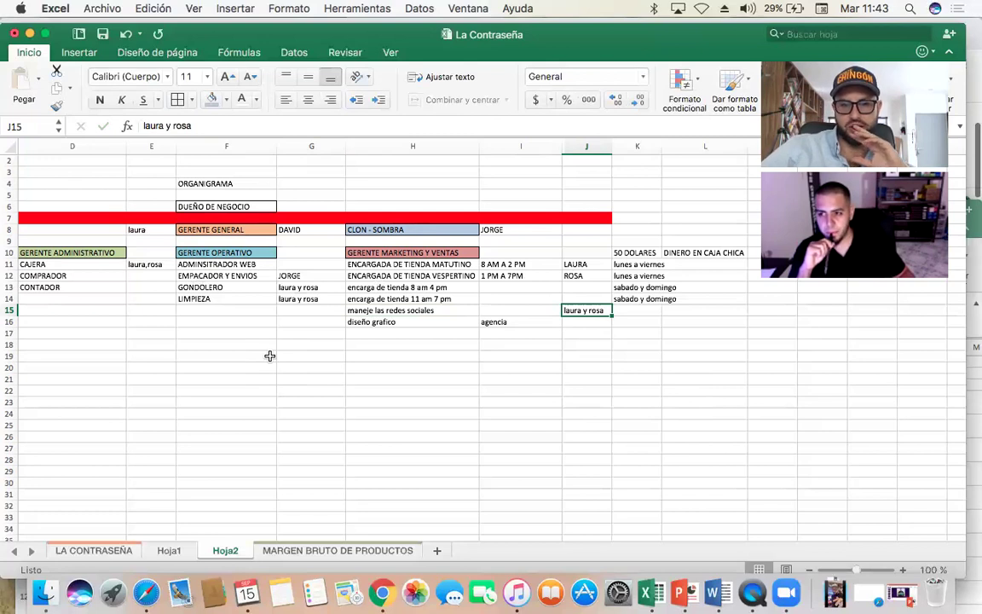
# - Add "contestar mensajes" in cell H17 and assign it to both weekday store managers by first name in J17
pyautogui.press('Down')
pyautogui.press('Down')
pyautogui.press('Left')
pyautogui.press('Left')
pyautogui.write('contesta')
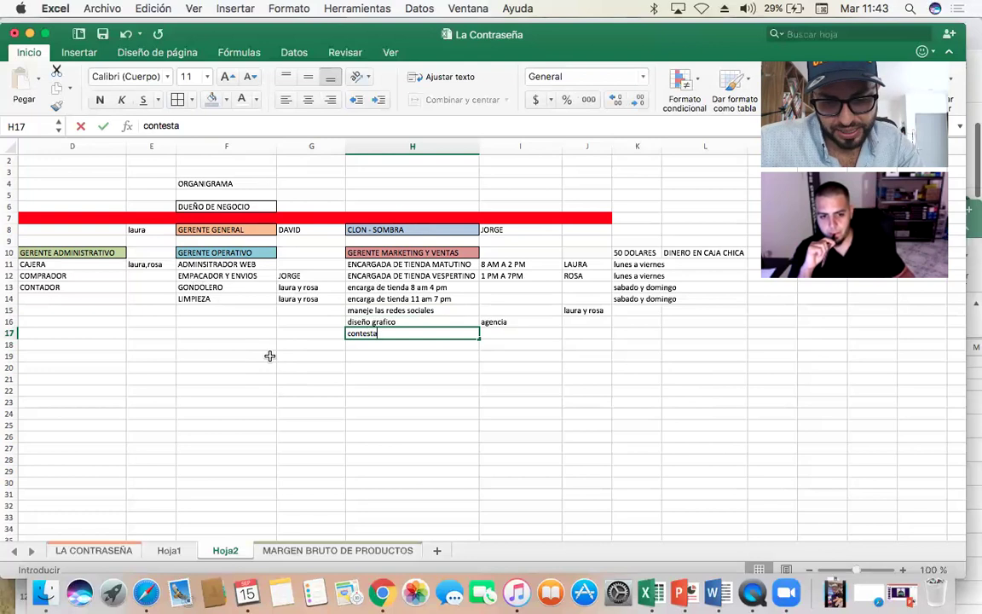
pyautogui.write('r mensajes')
pyautogui.press('Right')
pyautogui.press('Right')
pyautogui.write('laura y rosa')
pyautogui.press('Return')
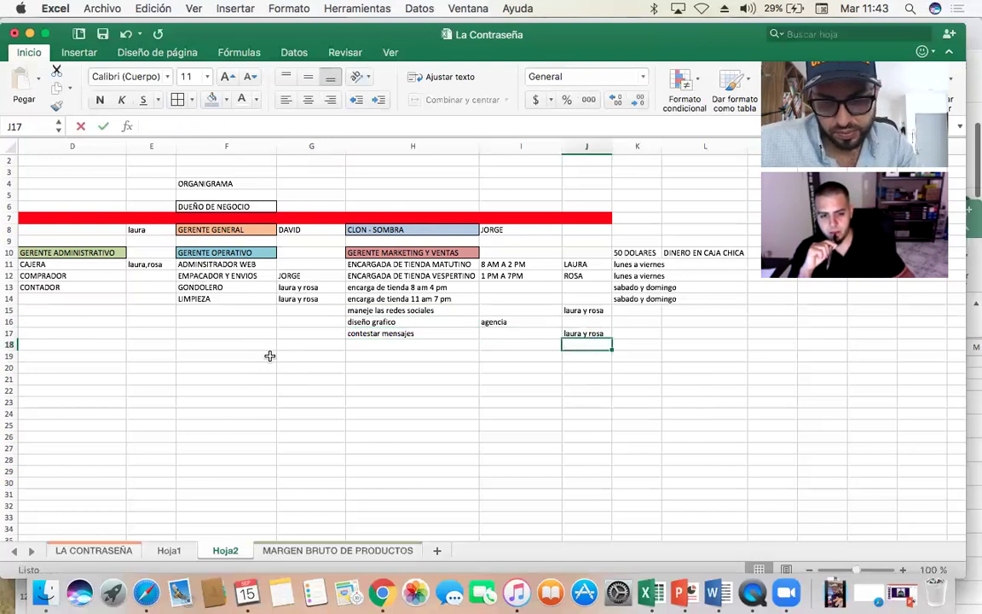
# - Clear the employee names assigned to the social media task in cell J15
pyautogui.press('Up')
pyautogui.press('Up')
pyautogui.press('Up')
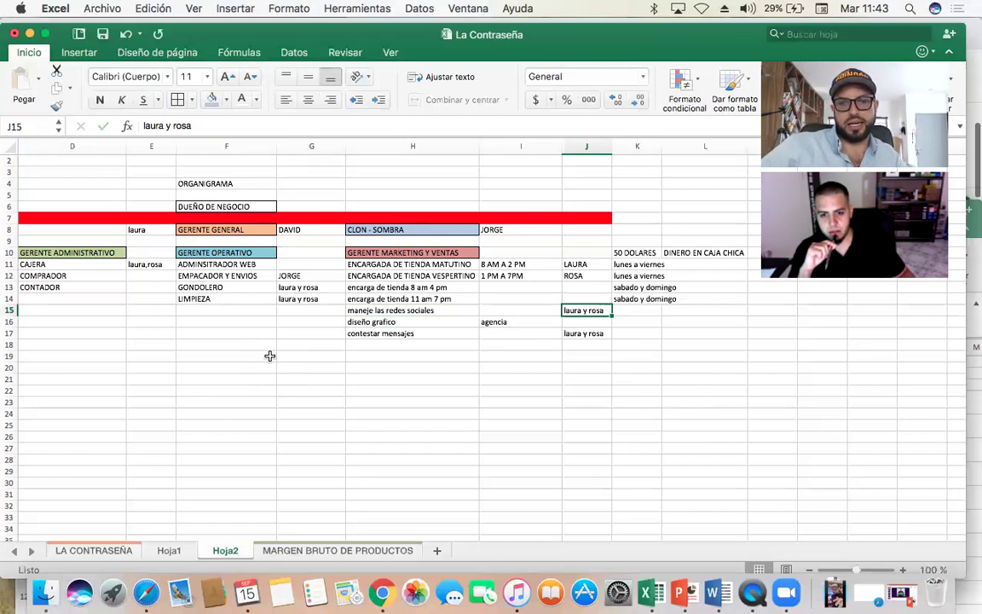
pyautogui.press('BackSpace')
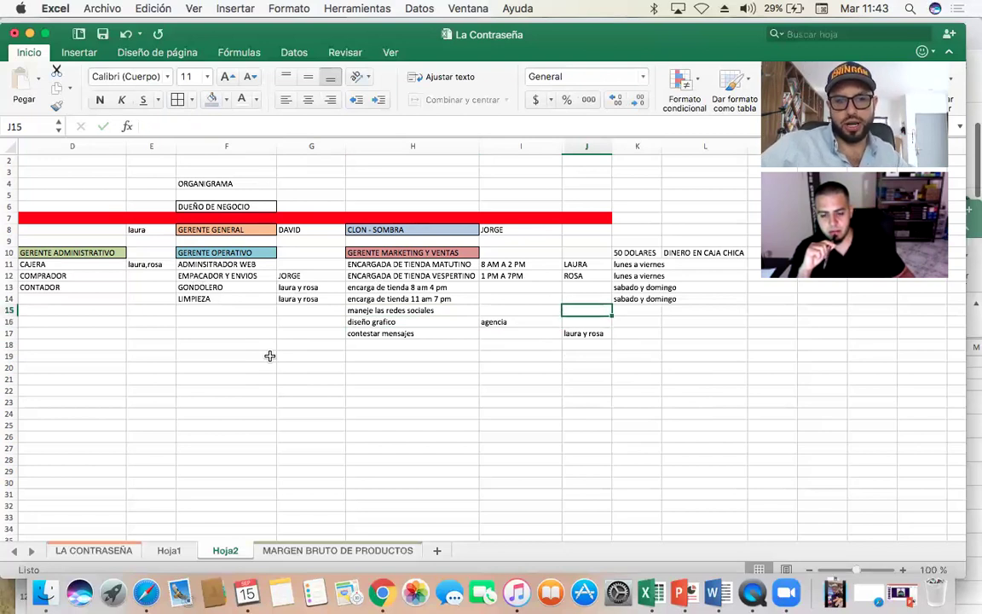
# - Replace the task in cell H15 with "crear contenido en redes" and assign it to the general manager by first name in J15
pyautogui.press('Left')
pyautogui.press('Left')
pyautogui.write('crear con')
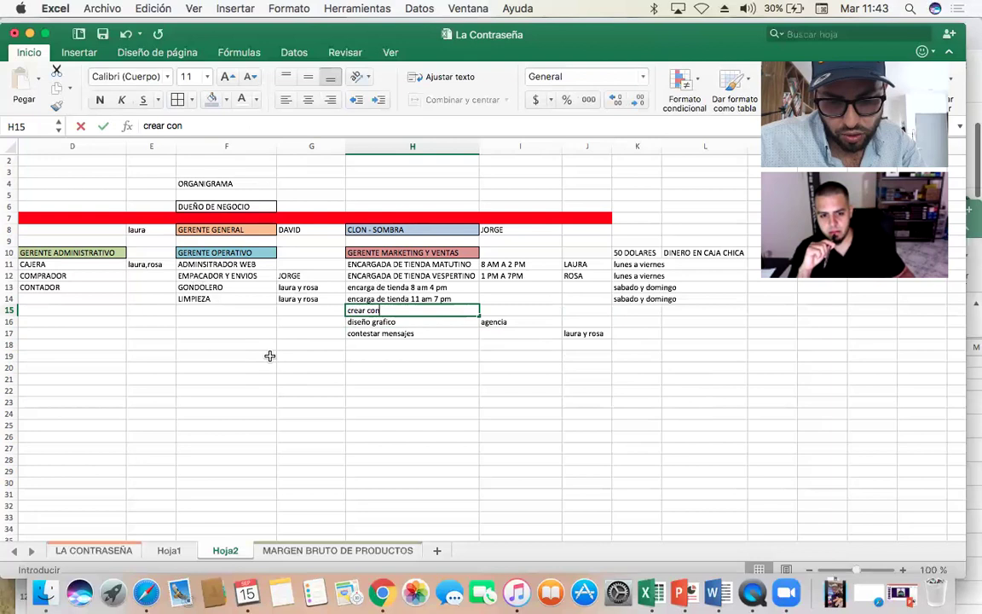
pyautogui.write('tenido en e')
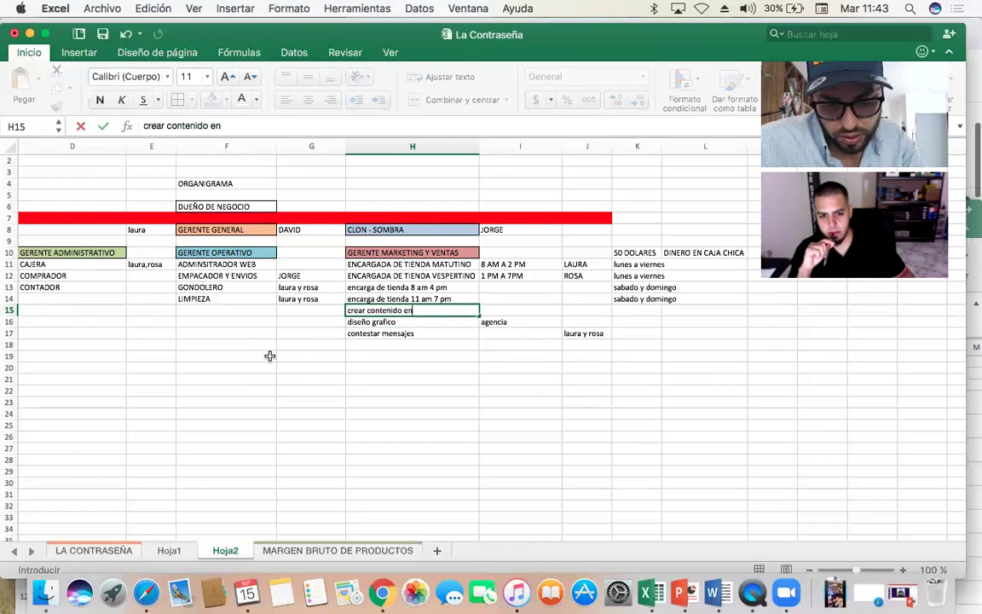
pyautogui.press('BackSpace')
pyautogui.write('redes')
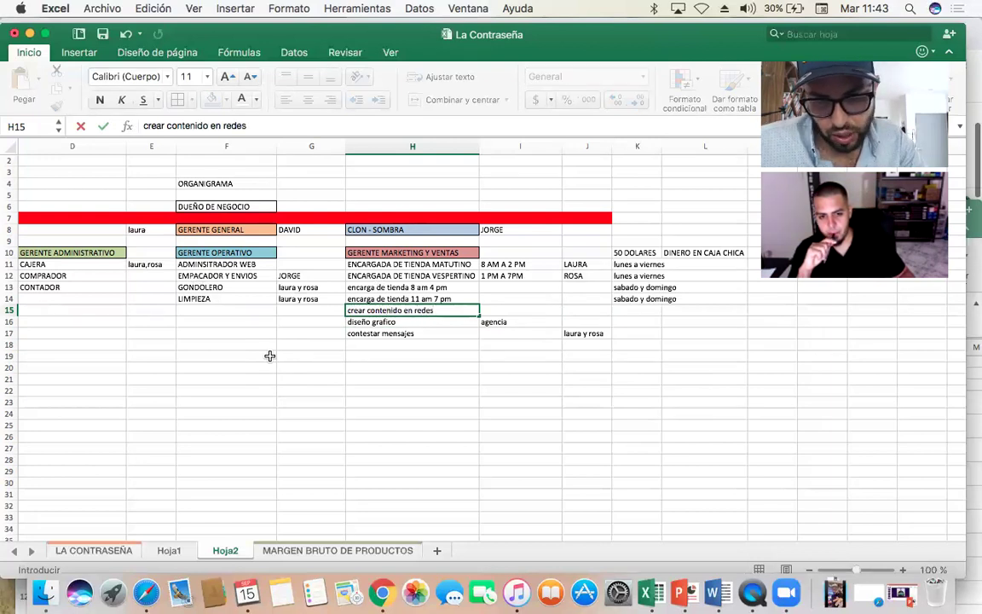
pyautogui.press('Right')
pyautogui.press('Right')
pyautogui.write('David')
pyautogui.press('Return')
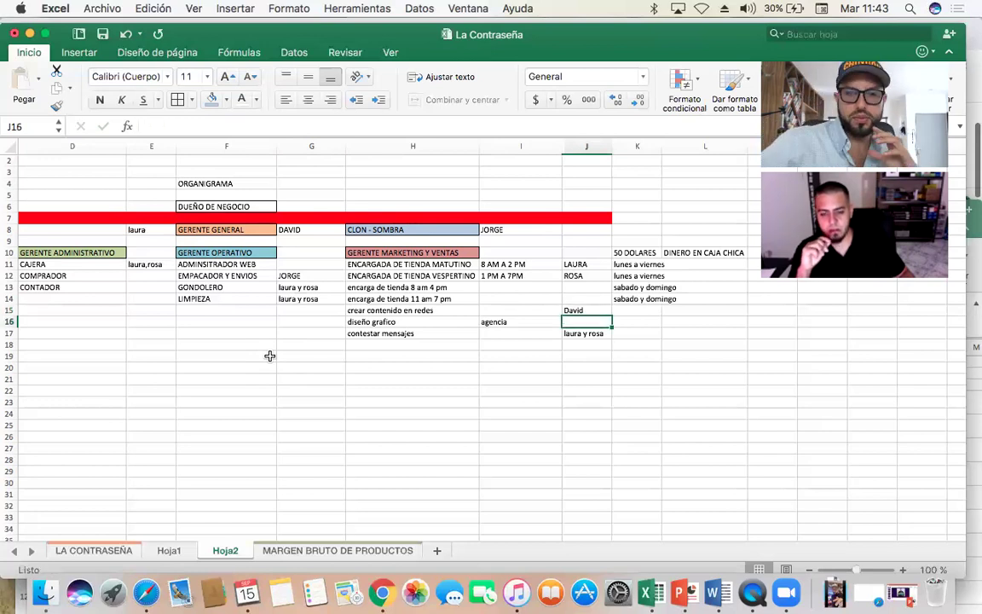
# - Review the graphic design and message answering tasks and their assignees in rows 16 and 17
pyautogui.press('Down')
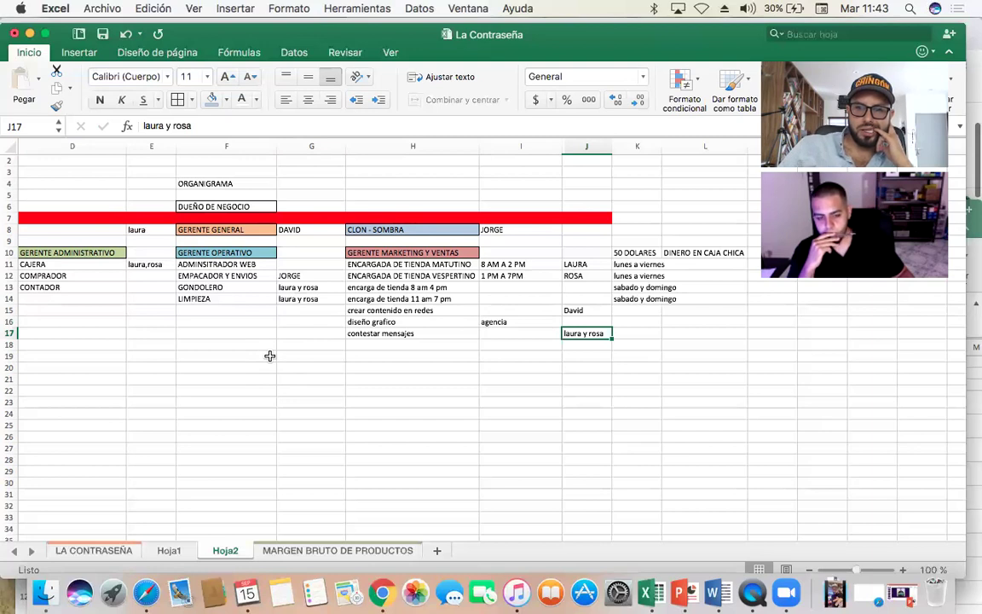
pyautogui.press('Left')
pyautogui.press('Left')
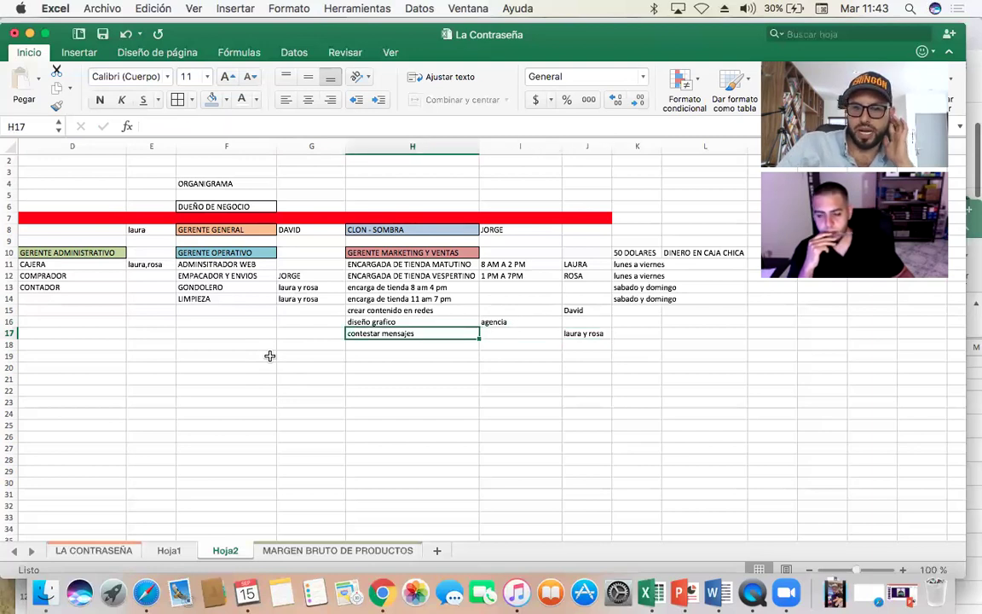
pyautogui.press('Up')
pyautogui.press('Right')
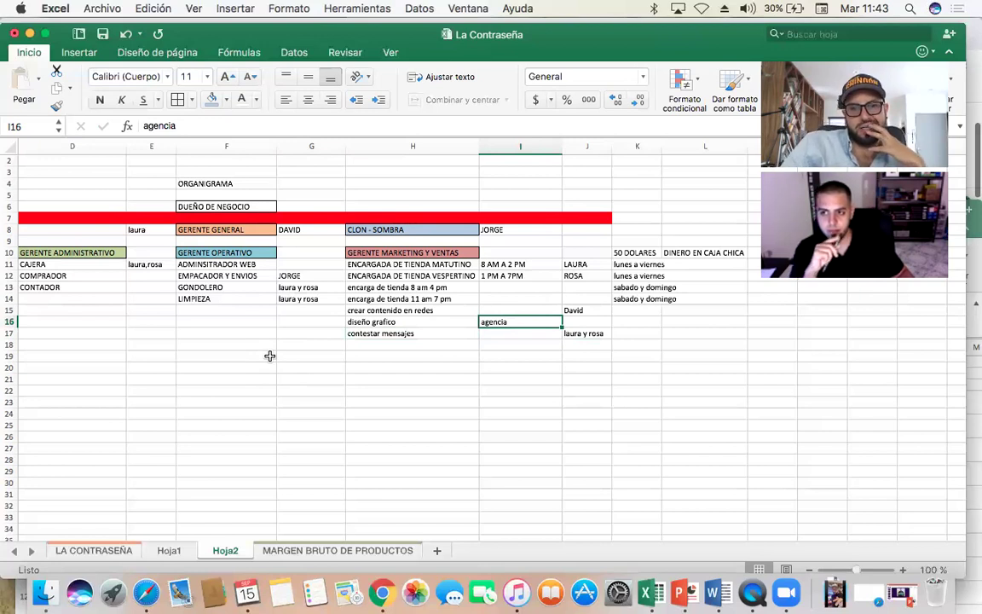
pyautogui.press('Left')
pyautogui.press('Down')
pyautogui.press('Up')
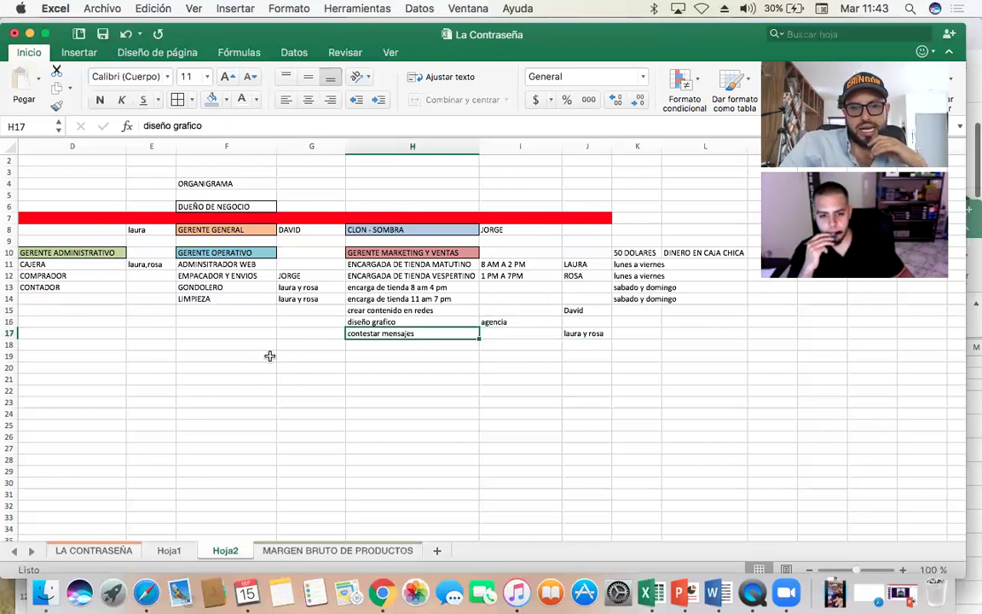
pyautogui.press('Right')
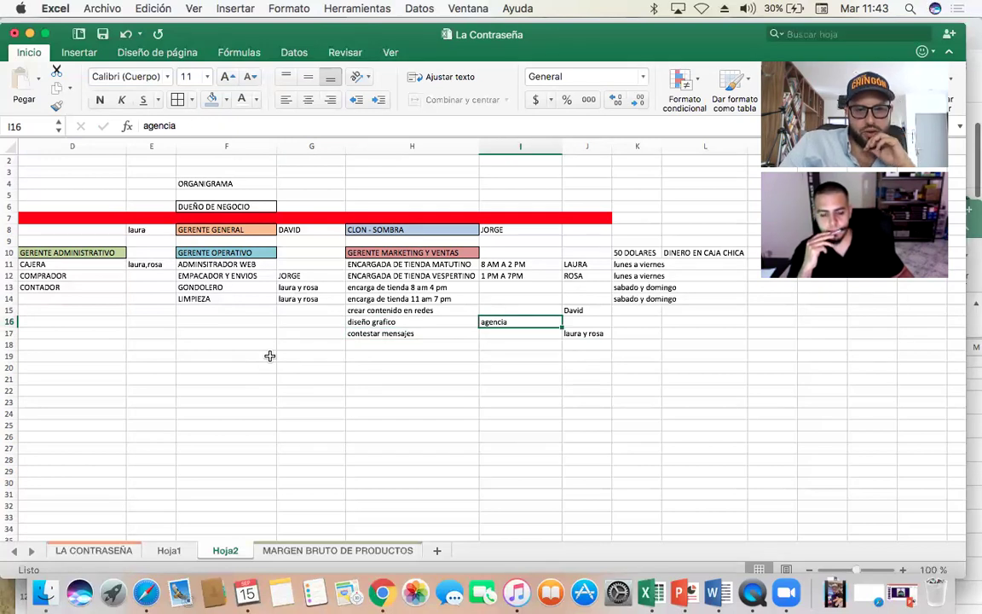
pyautogui.press('Left')
pyautogui.press('Down')
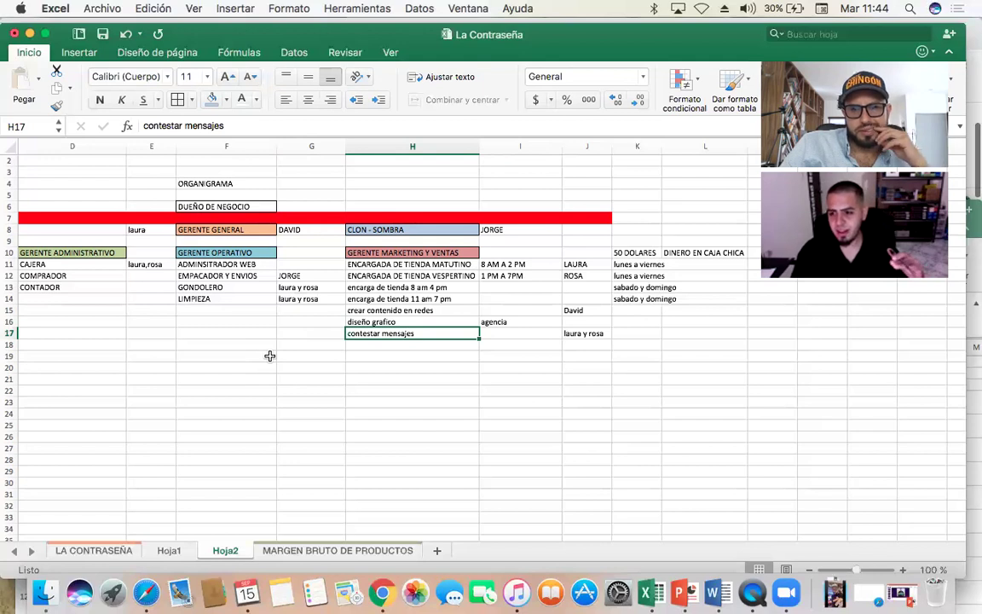
pyautogui.press('Right')
pyautogui.press('Right')
pyautogui.press('Left')
pyautogui.press('Left')
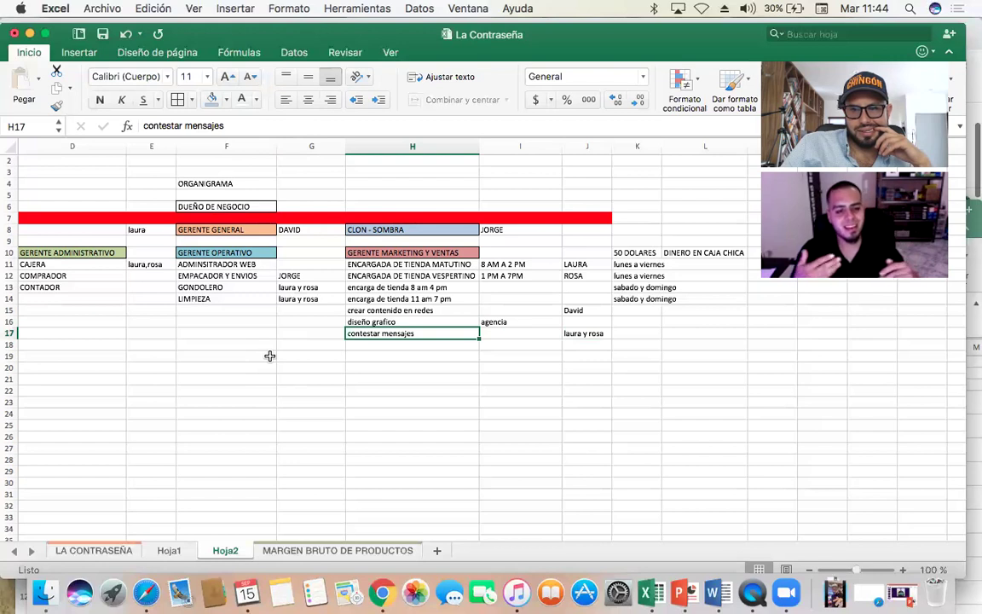
# - Add "relaciones publicas" in cell H18, correcting the misplaced space in the first word
pyautogui.press('Down')
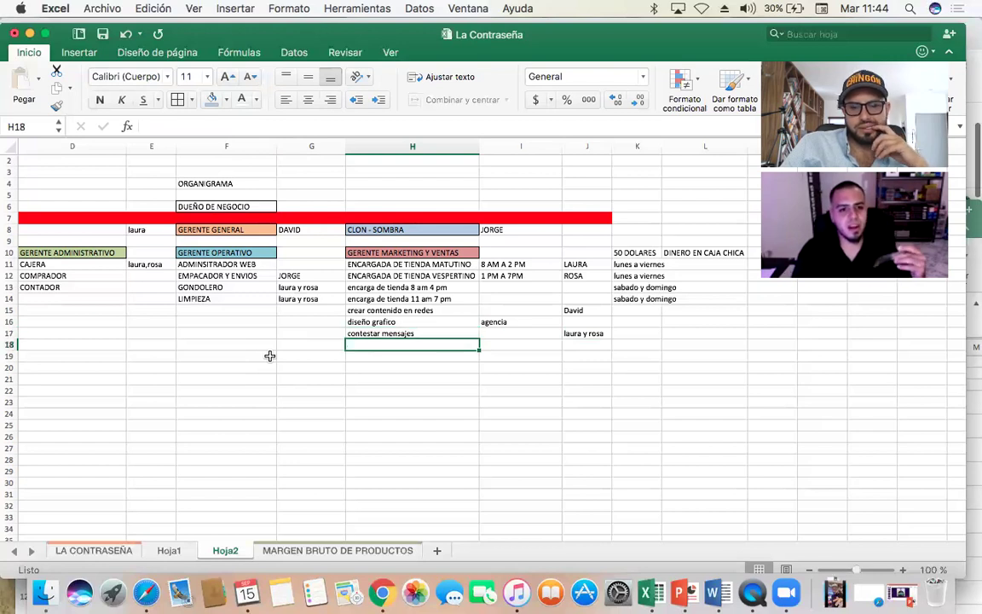
pyautogui.write('relacione s')
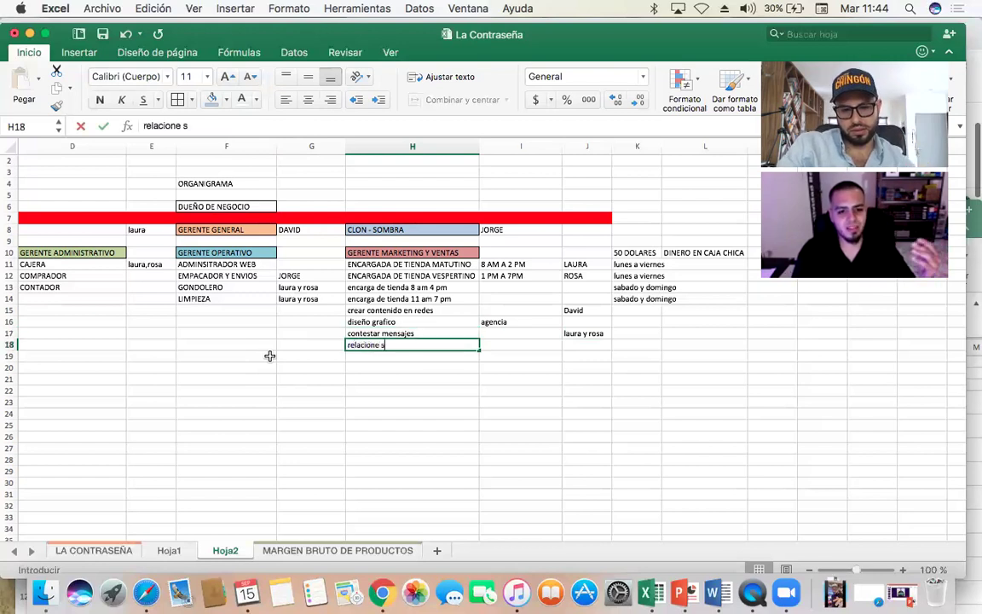
pyautogui.write('publSic')
pyautogui.press('BackSpace')
pyautogui.press('BackSpace')
pyautogui.press('BackSpace')
pyautogui.press('BackSpace')
pyautogui.press('BackSpace')
pyautogui.press('BackSpace')
pyautogui.press('BackSpace')
pyautogui.write('s publicas')
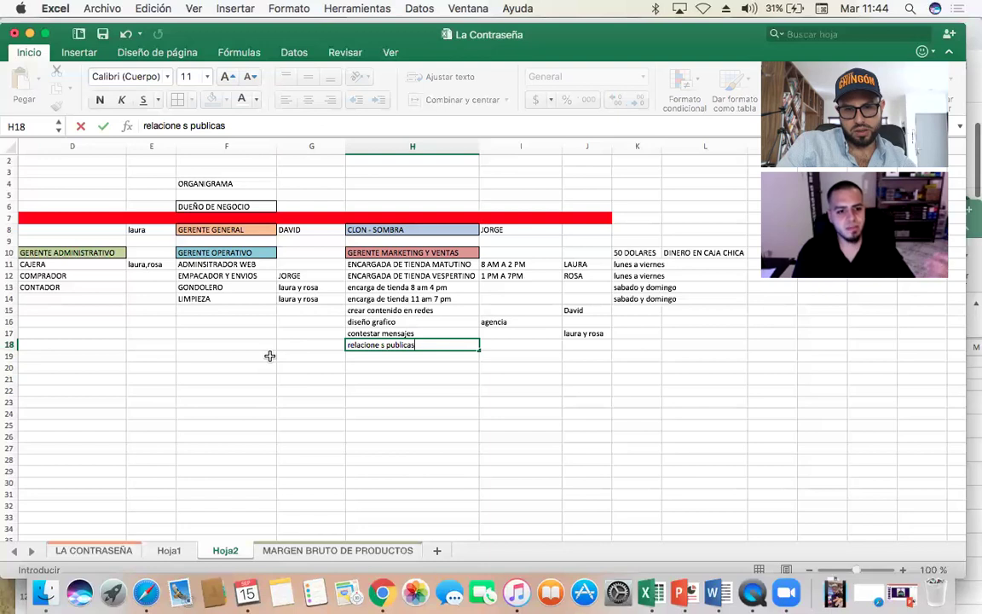
pyautogui.click(183, 126)
pyautogui.press('BackSpace')
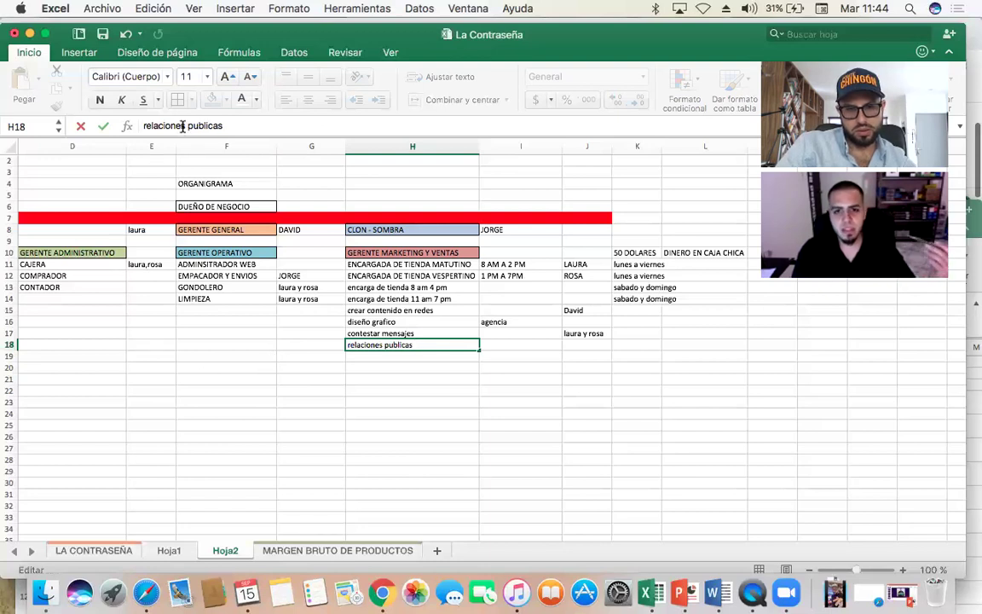
pyautogui.press('Return')
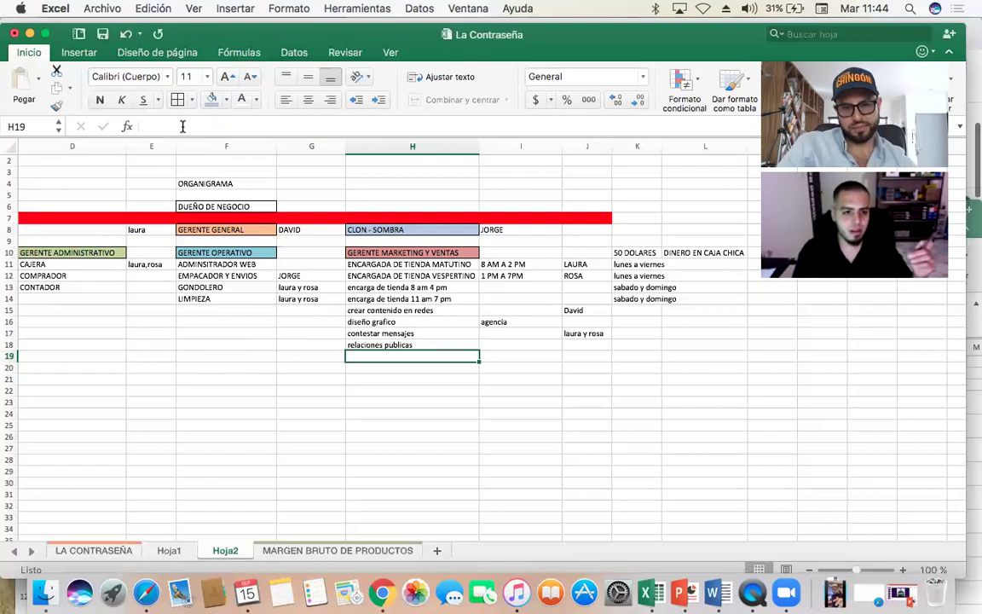
# - Add "campañas pagadas" in cell H19 and assign it to "agencia" in cell I19
pyautogui.write('campañas pa')
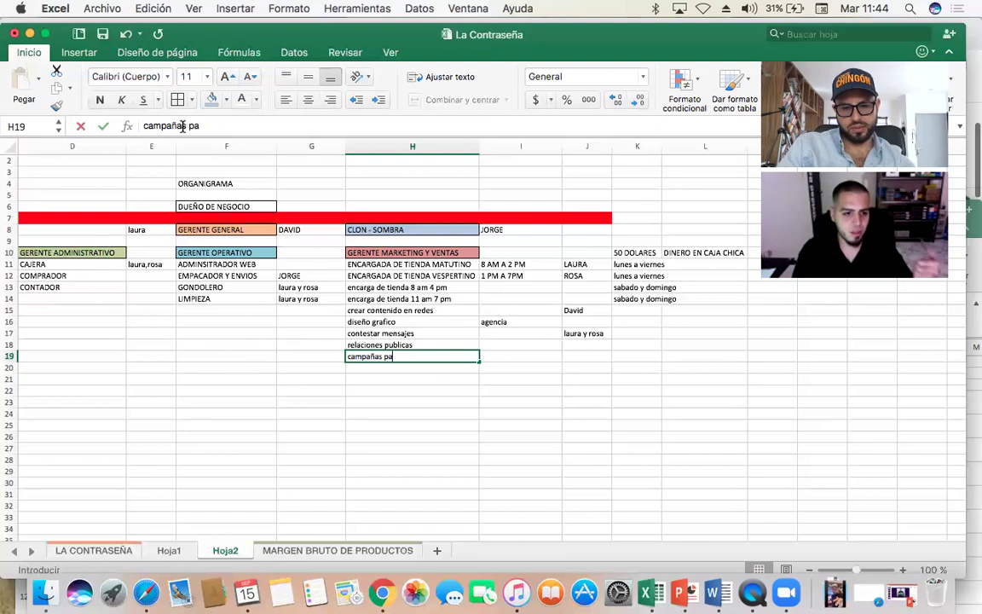
pyautogui.write('gadas')
pyautogui.press('Return')
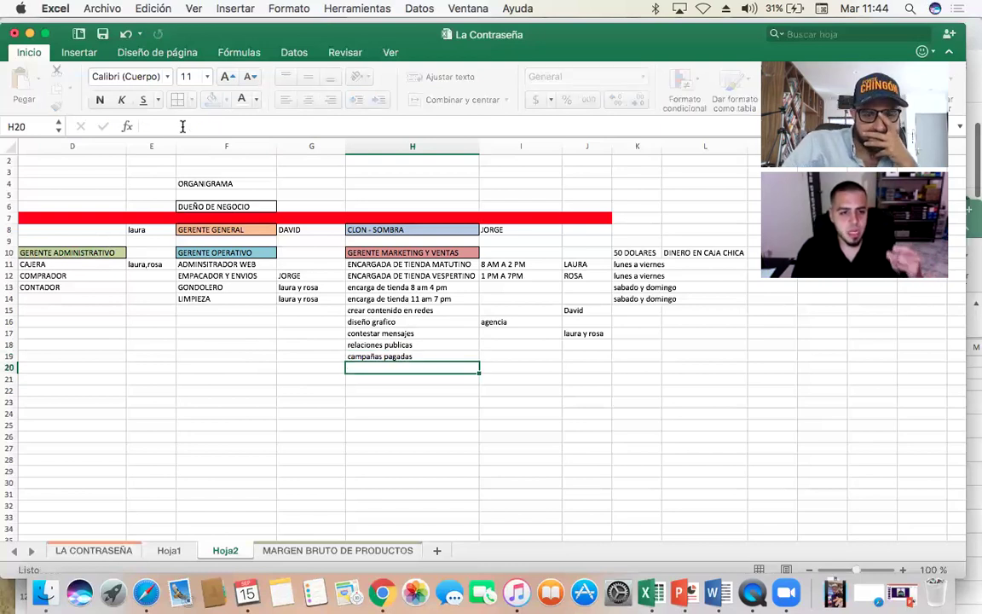
pyautogui.press('Up')
pyautogui.press('Right')
pyautogui.press('Right')
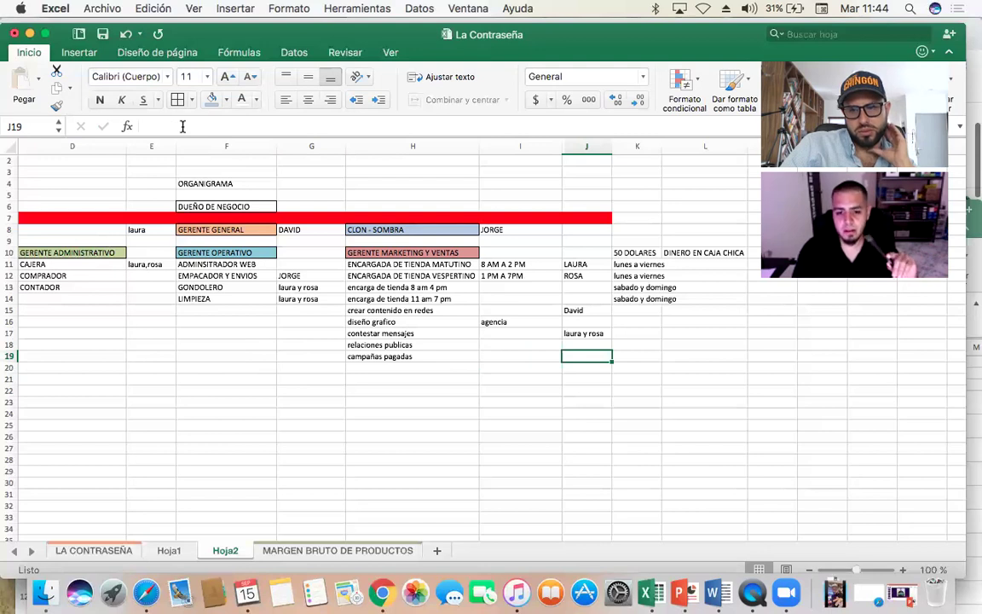
pyautogui.press('Left')
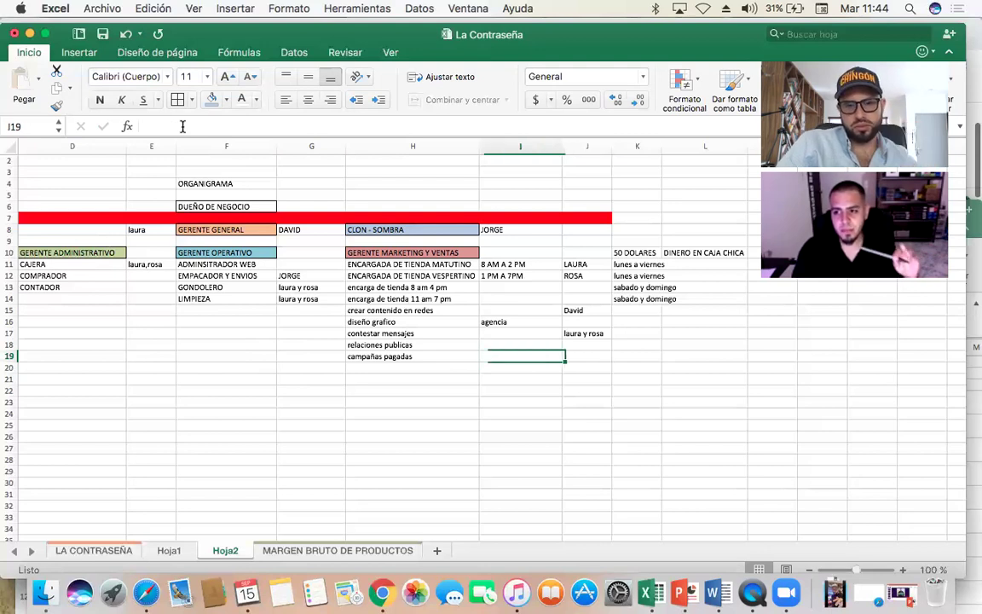
pyautogui.write('agencia')
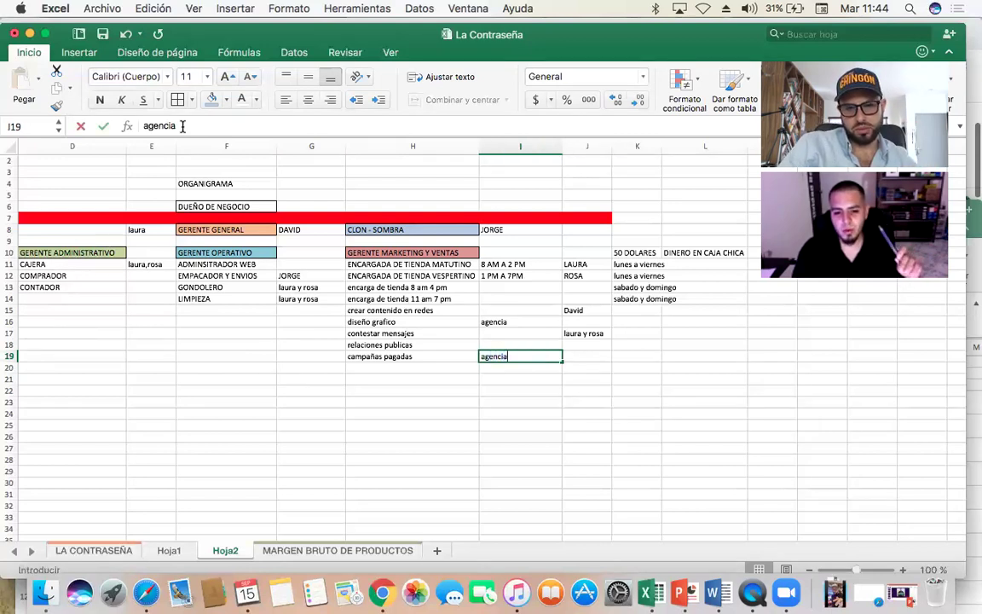
pyautogui.click(182, 126)
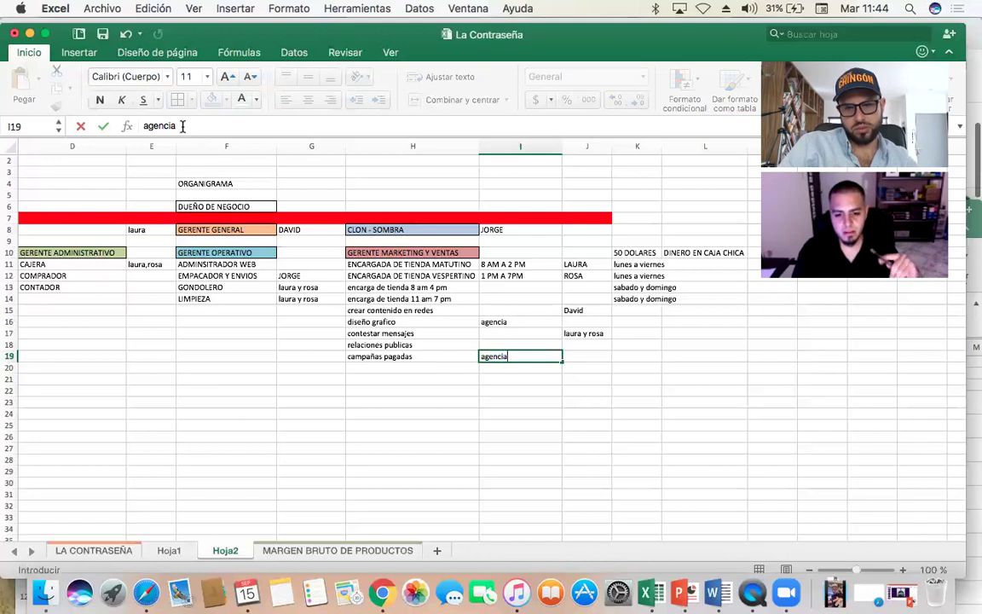
pyautogui.press('Return')
pyautogui.press('Up')
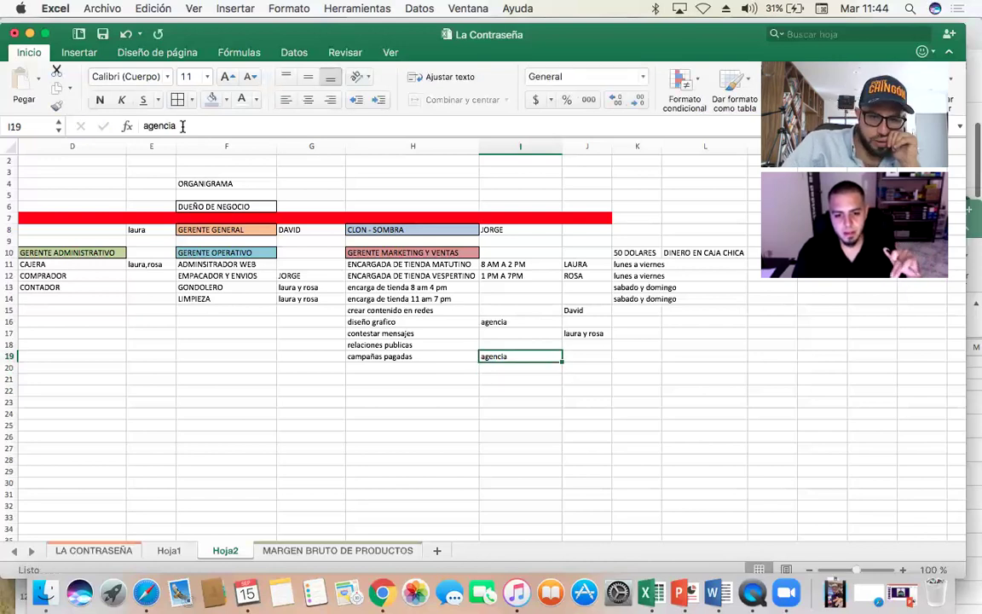
# - Assign the public relations task to "agencia" in cell I18
pyautogui.press('Left')
pyautogui.press('Right')
pyautogui.press('Right')
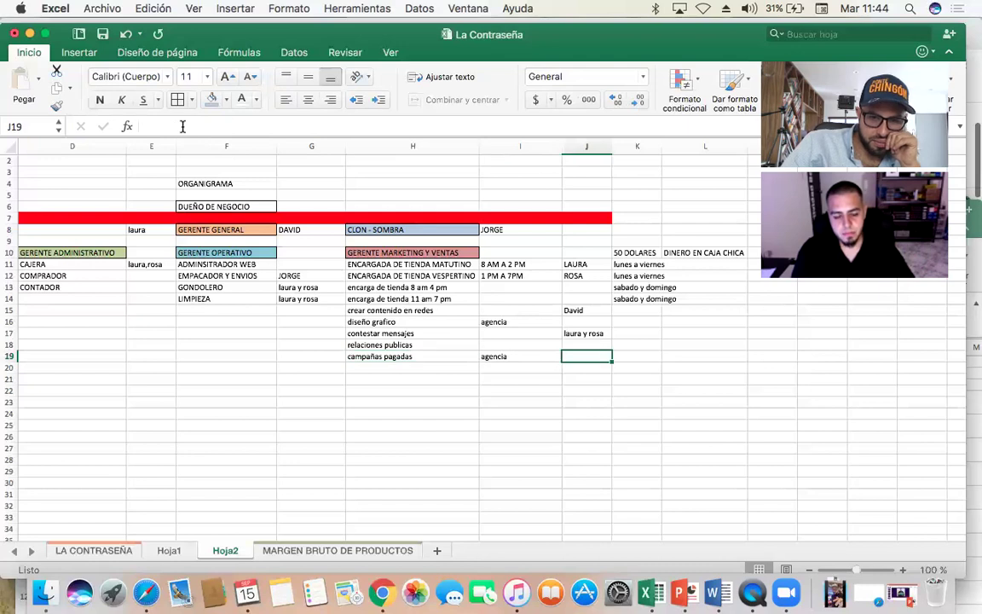
pyautogui.press('Left')
pyautogui.press('Up')
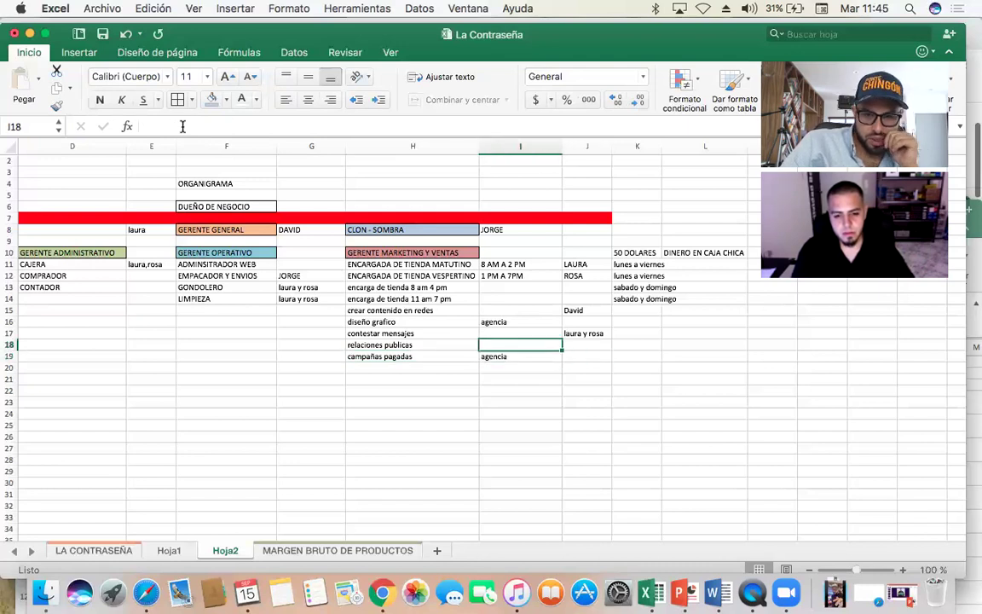
pyautogui.write('agencia')
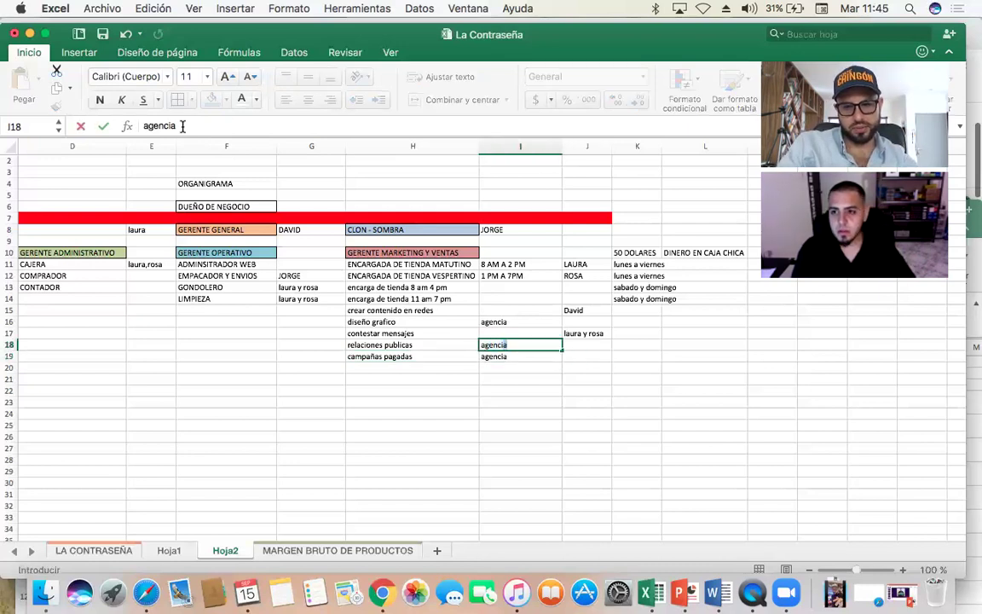
pyautogui.press('Return')
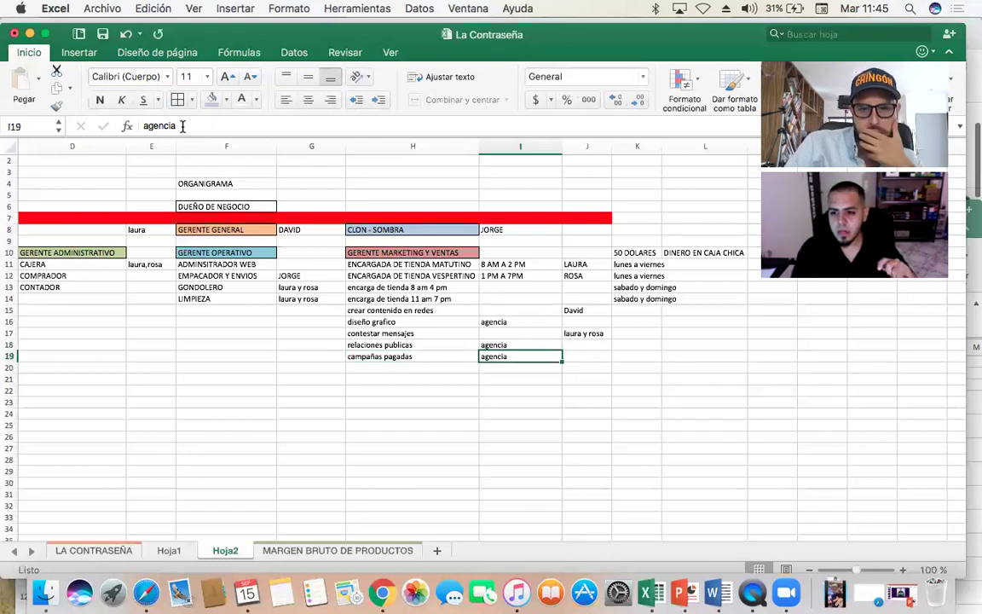
# - Enter the general manager's first name in cell J19 for the paid campaigns task
pyautogui.press('Right')
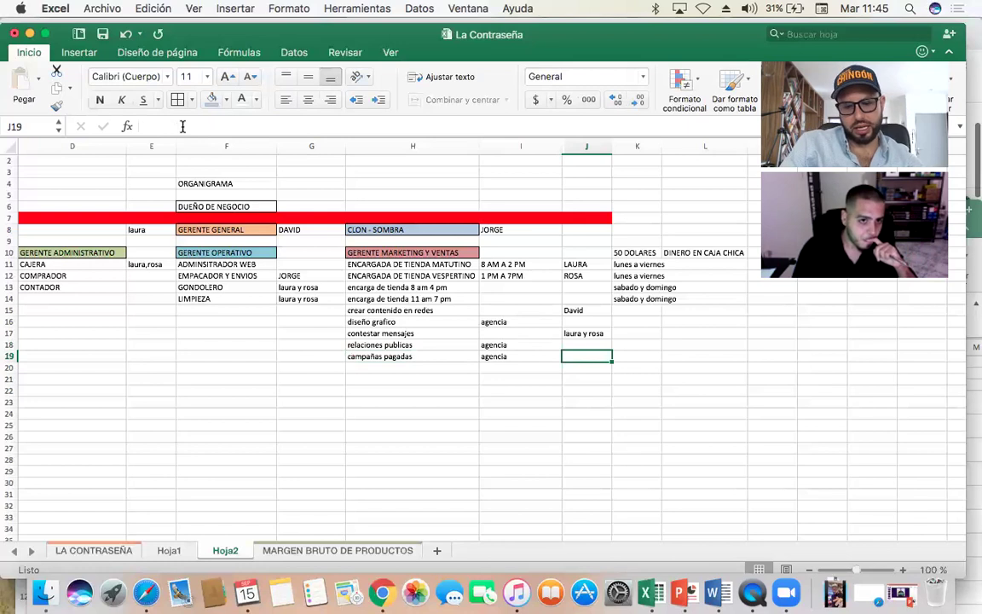
pyautogui.write('David')
pyautogui.press('Return')
pyautogui.press('Up')
pyautogui.press('Up')
pyautogui.press('Up')
pyautogui.press('Up')
pyautogui.press('Down')
pyautogui.press('Down')
pyautogui.press('Down')
pyautogui.press('Return')
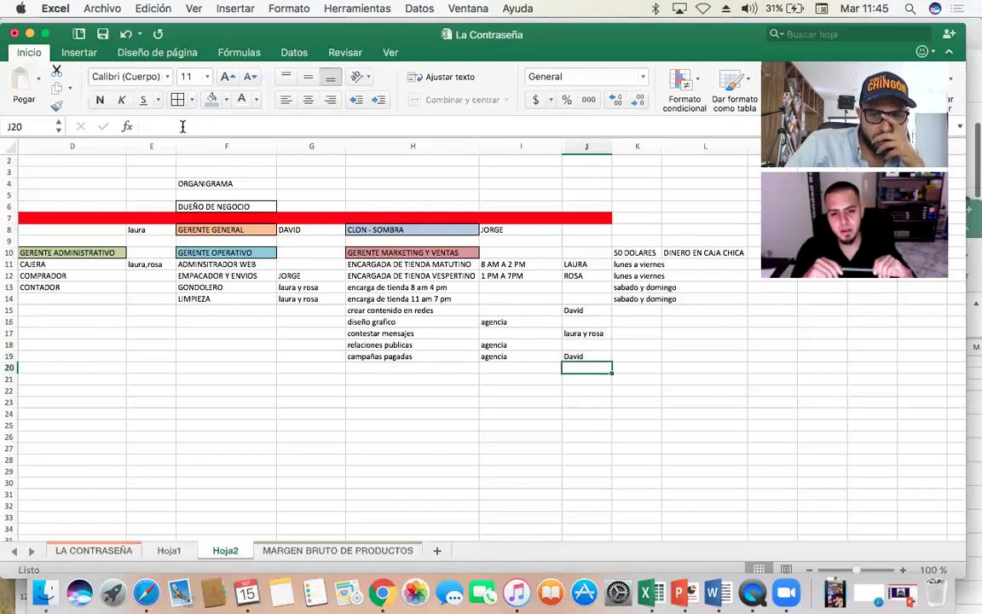
# - Enter the general manager's first name in cell J16 for the graphic design task
pyautogui.press('Up')
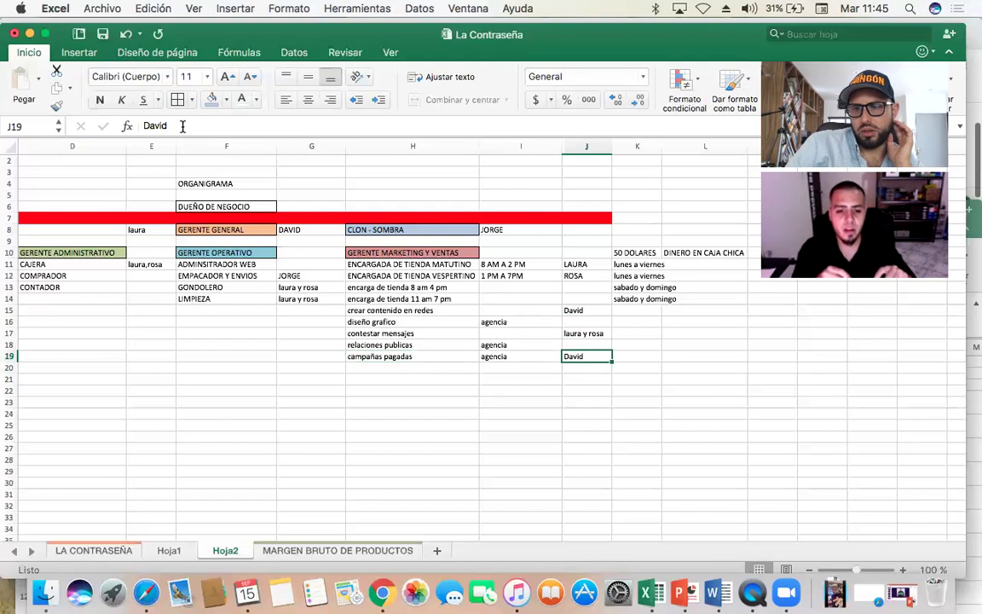
pyautogui.press('Up')
pyautogui.press('Up')
pyautogui.press('Up')
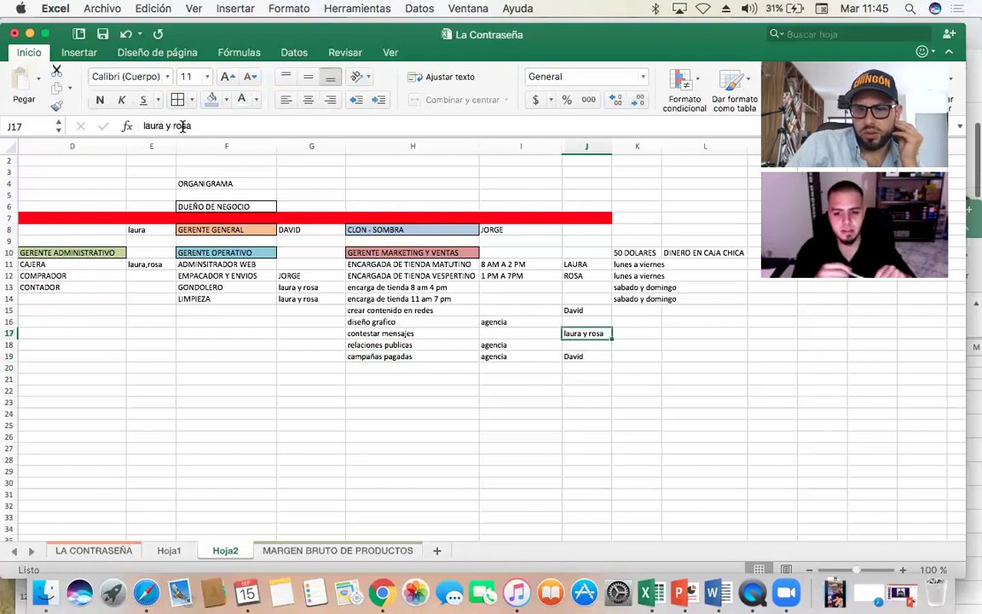
pyautogui.write('David')
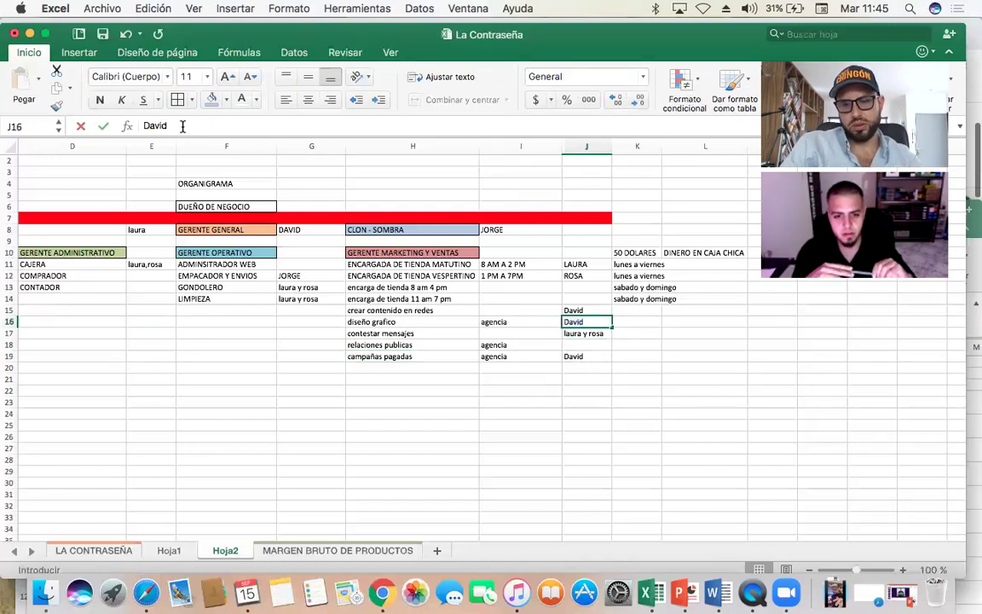
pyautogui.press('Return')
# - Review the people assigned to the marketing tasks in column J, ending at the empty task cell H20
pyautogui.press('Down')
pyautogui.press('Down')
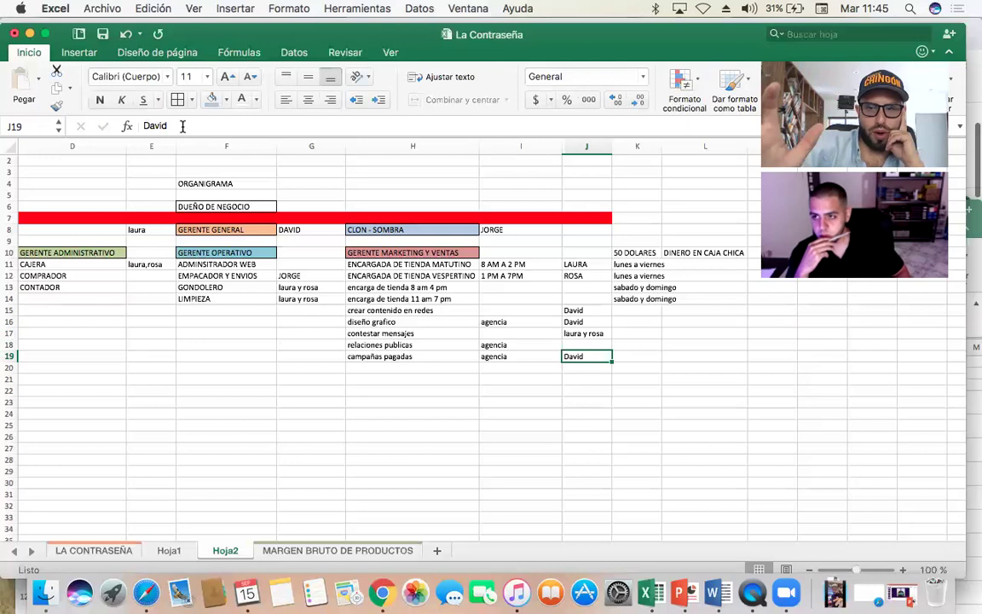
pyautogui.press('Up')
pyautogui.press('Up')
pyautogui.press('Up')
pyautogui.press('Up')
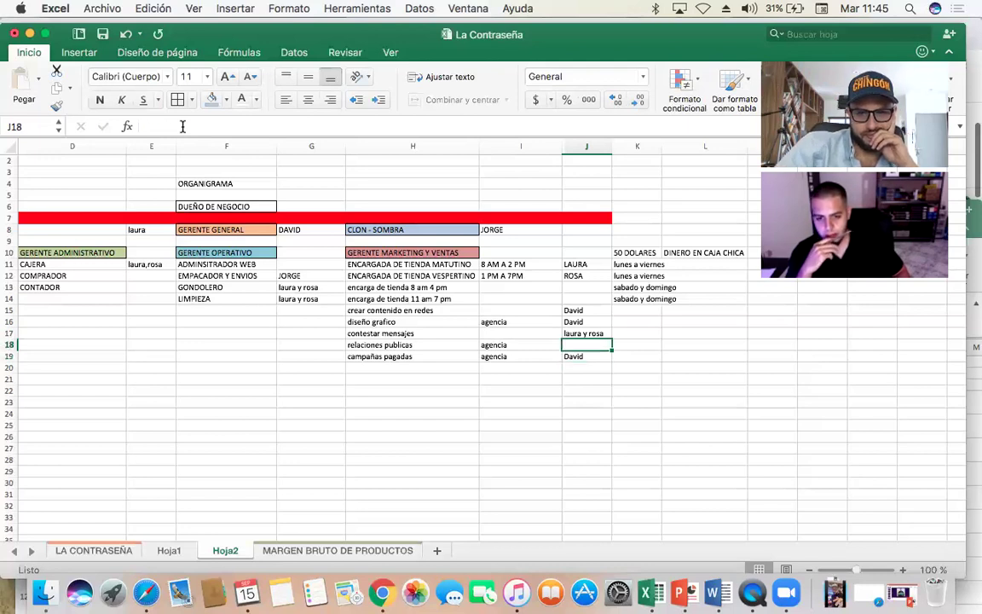
pyautogui.press('Down')
pyautogui.press('Down')
pyautogui.press('Down')
pyautogui.press('Down')
pyautogui.press('Left')
pyautogui.press('Left')
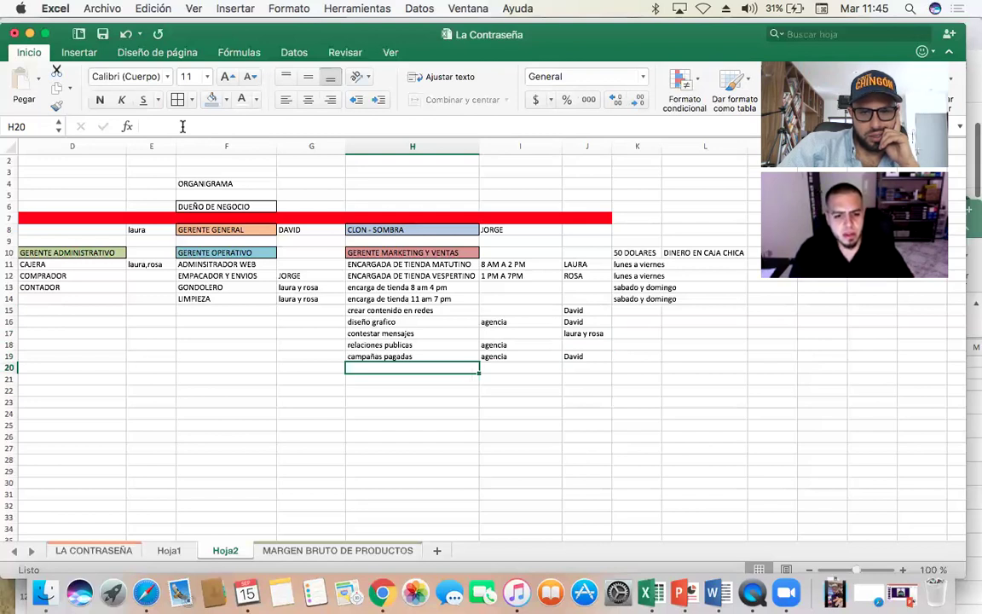
# - Enter the general manager's first name in cell K17 as an additional person for the "contestar mensajes" task
pyautogui.press('Up')
pyautogui.press('Up')
pyautogui.press('Up')
pyautogui.press('Up')
pyautogui.press('Up')
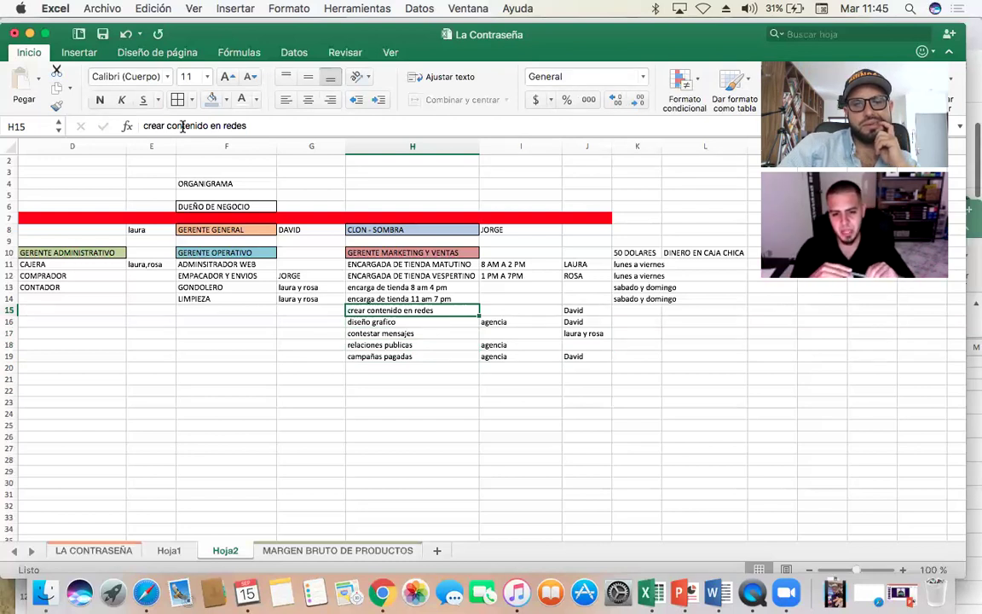
pyautogui.press('Down')
pyautogui.press('Down')
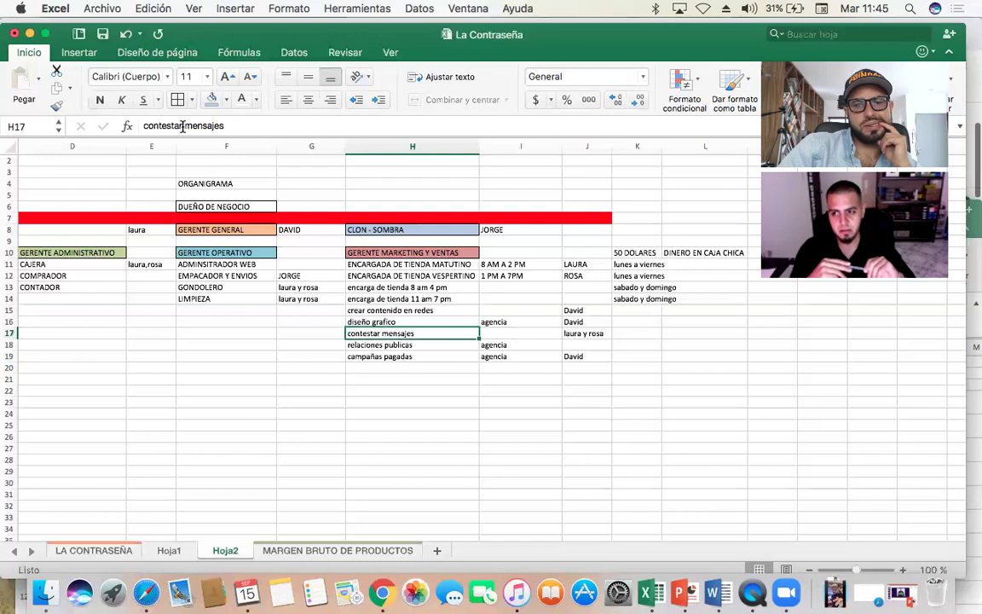
pyautogui.press('Right')
pyautogui.press('Right')
pyautogui.press('Right')
pyautogui.write('David')
pyautogui.press('Return')
# - Examine who is assigned to the message-answering task and to the morning and evening store shifts in rows 11 and 12
pyautogui.press('Up')
pyautogui.press('Left')
pyautogui.press('Left')
pyautogui.press('Left')
pyautogui.press('Right')
pyautogui.press('Right')
pyautogui.press('Right')
pyautogui.press('Left')
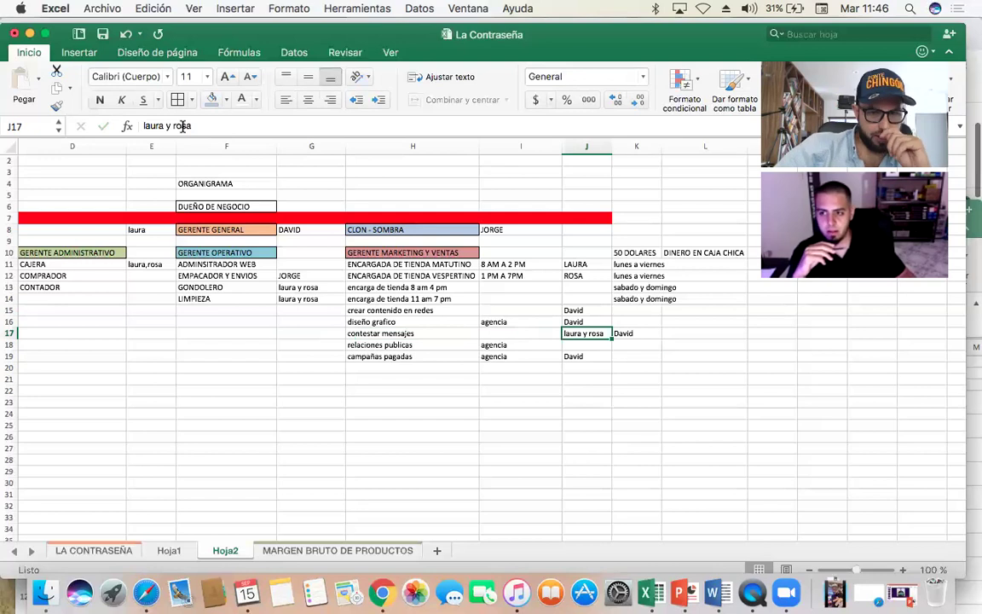
pyautogui.press('Up')
pyautogui.press('Up')
pyautogui.press('Up')
pyautogui.press('Up')
pyautogui.press('Up')
pyautogui.press('Up')
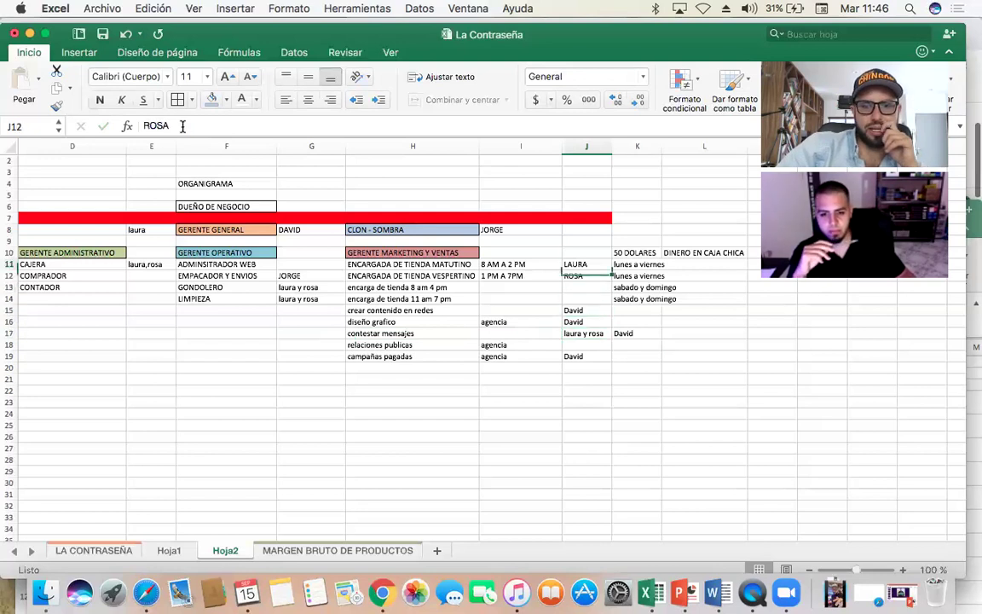
pyautogui.press('Left')
pyautogui.press('Left')
pyautogui.press('Left')
pyautogui.press('Right')
pyautogui.press('Right')
pyautogui.press('Right')
pyautogui.press('Down')
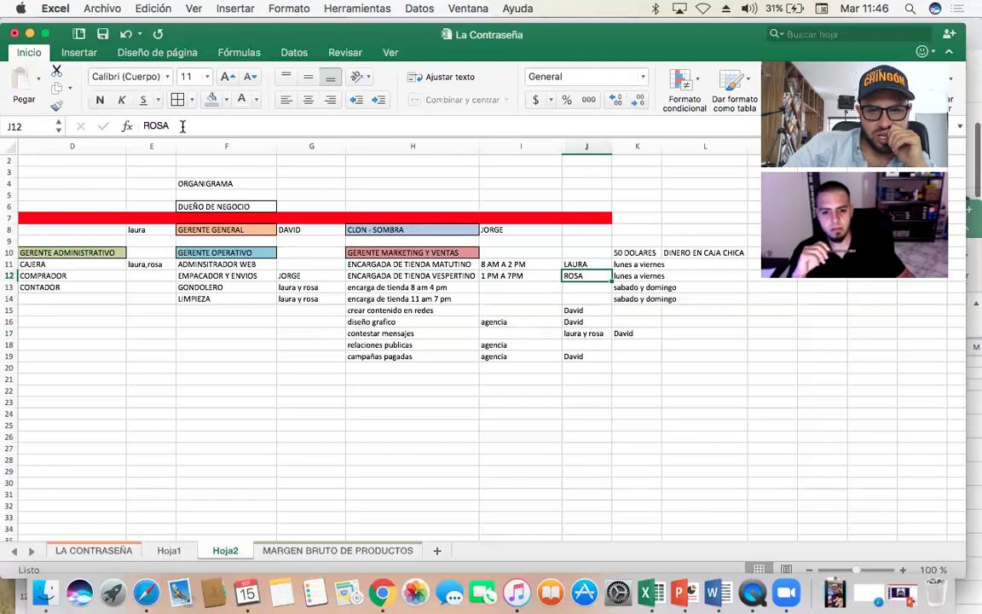
pyautogui.press('Up')
pyautogui.press('Down')
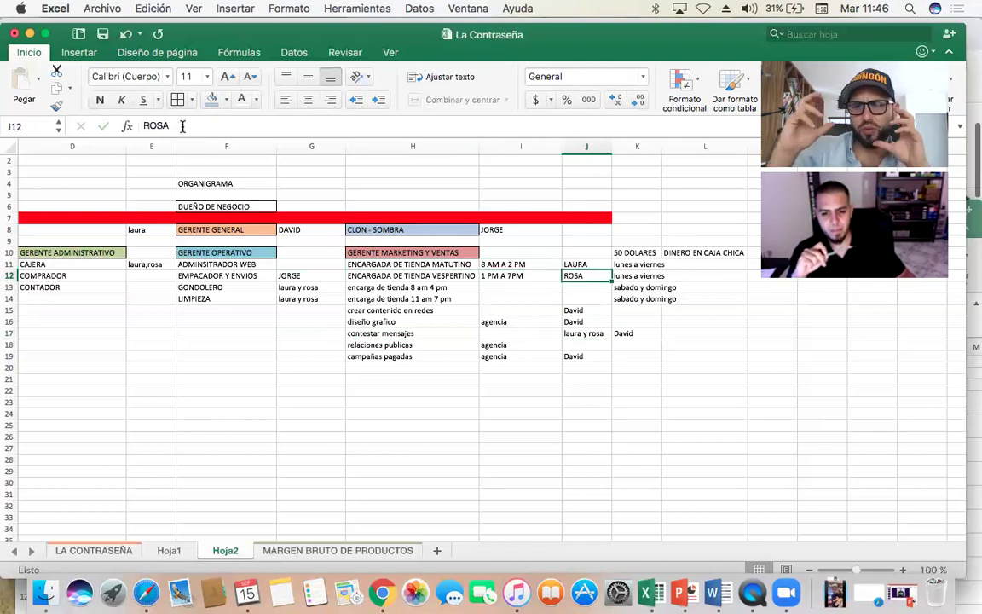
pyautogui.press('Up')
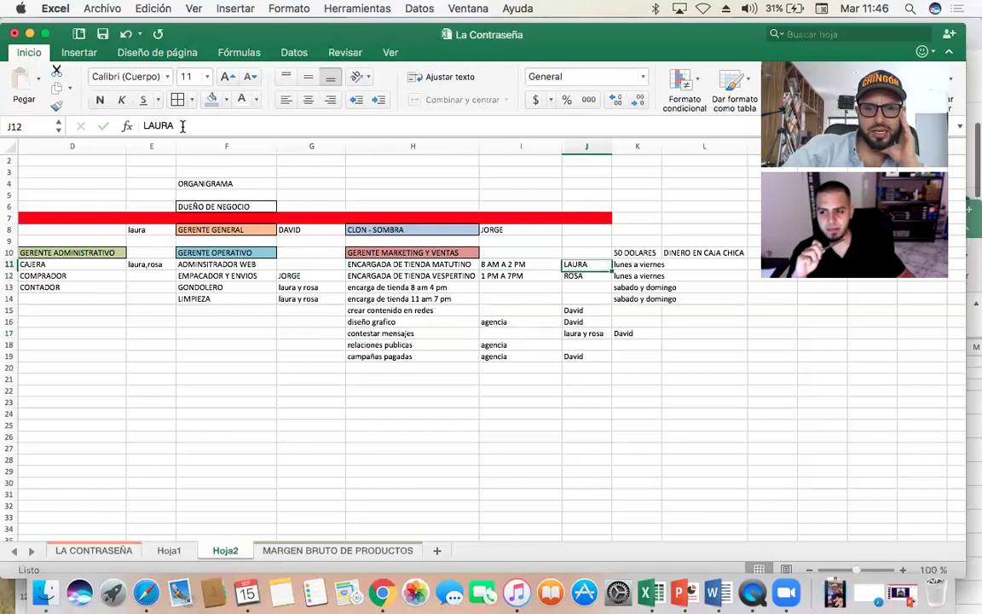
pyautogui.press('Left')
pyautogui.press('Left')
pyautogui.press('Left')
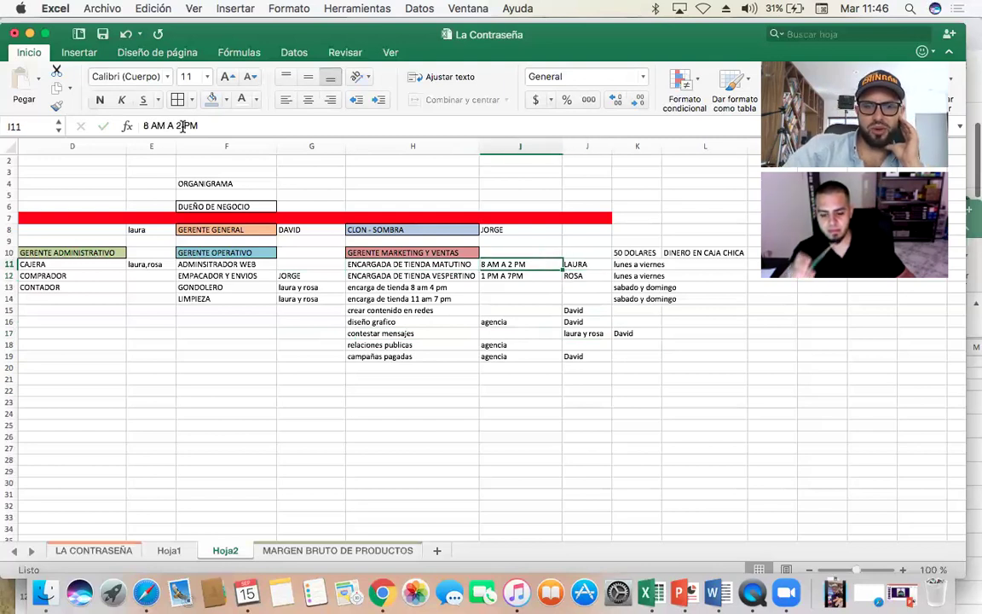
pyautogui.press('Down')
pyautogui.press('Down')
pyautogui.press('Down')
pyautogui.press('Up')
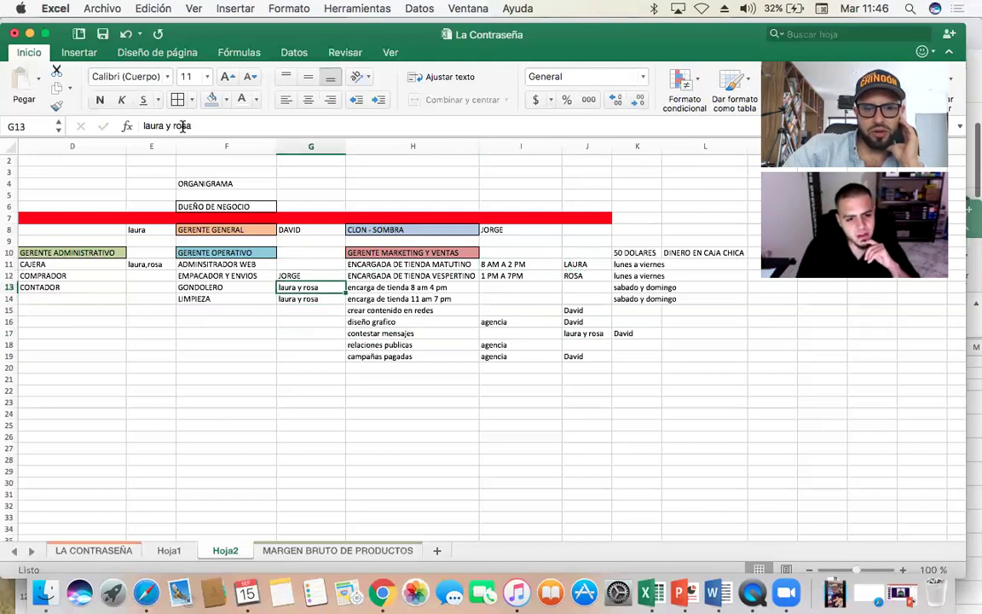
# - Assign the COMPRADOR position to the general manager by entering his first name in cell E12
pyautogui.click(147, 271)
pyautogui.write('David')
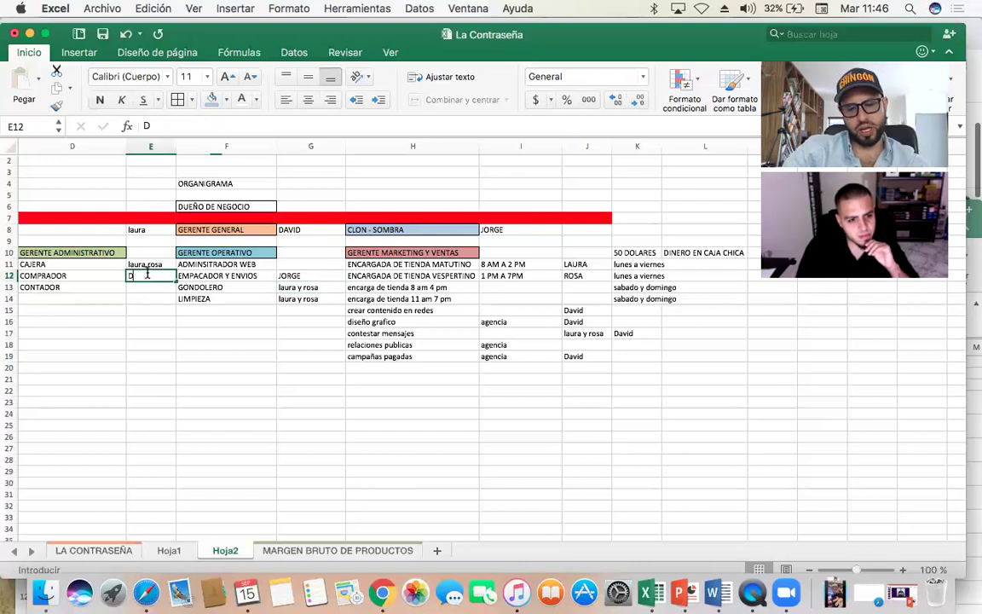
pyautogui.press('Return')
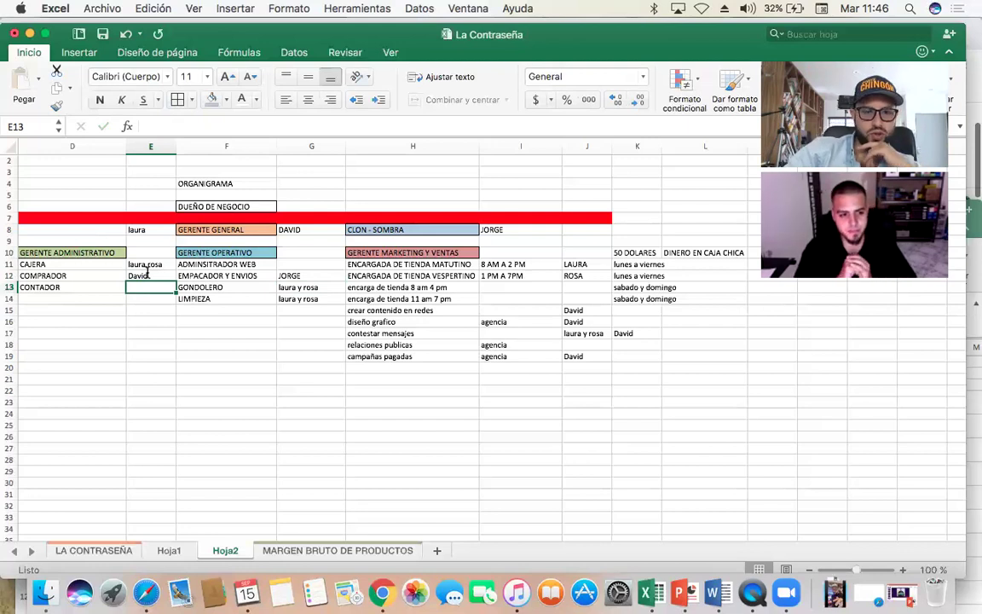
pyautogui.click(147, 271)
pyautogui.press('Return')
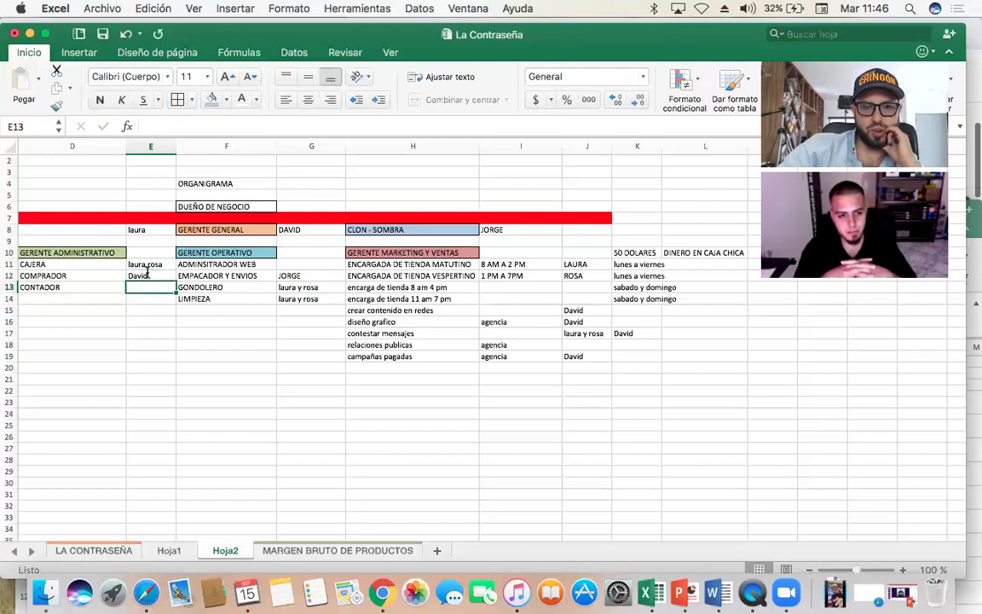
# - Mark the web administrator position with a horizontally centered "x" in cell G11
pyautogui.click(146, 271)
pyautogui.press('Right')
pyautogui.press('Right')
pyautogui.press('Up')
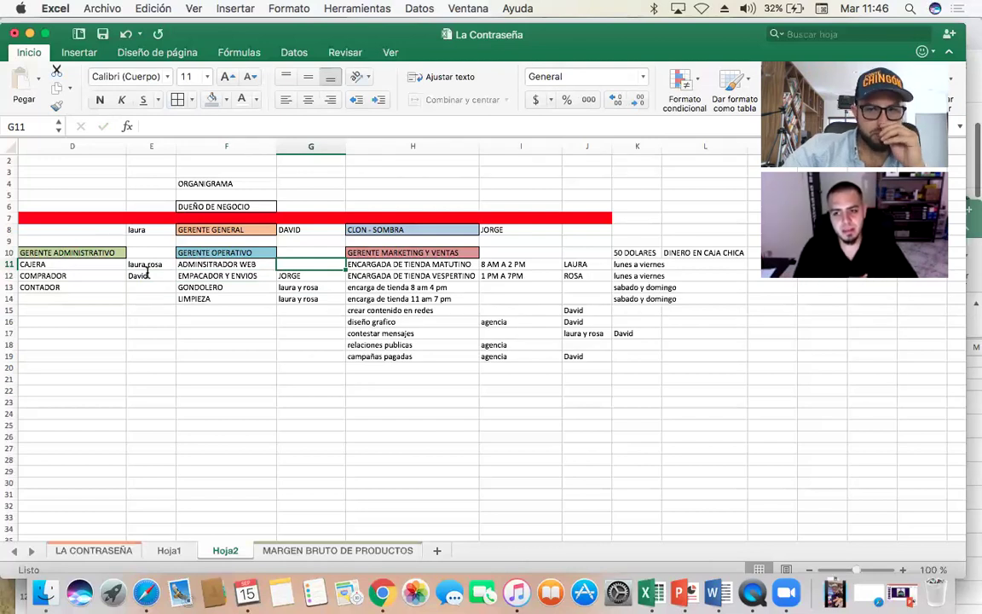
pyautogui.press('Down')
pyautogui.click(147, 274)
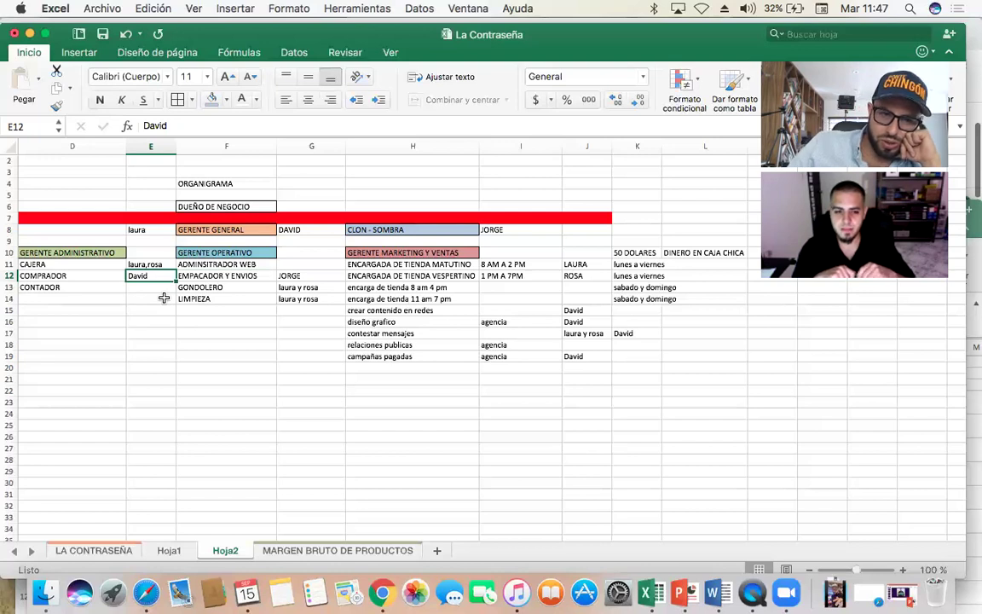
pyautogui.press('Right')
pyautogui.press('Right')
pyautogui.press('Up')
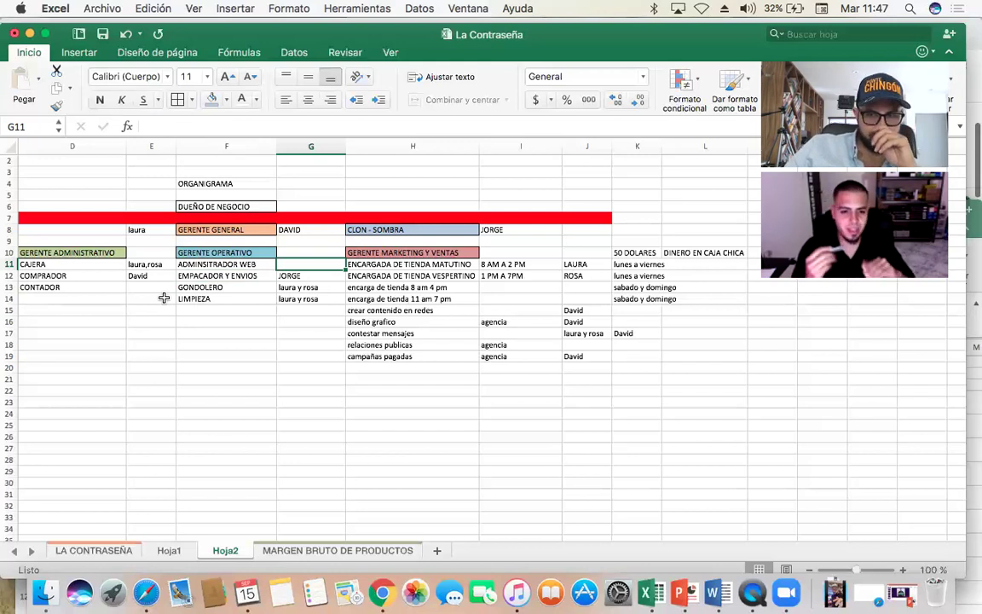
pyautogui.write('x')
pyautogui.press('Return')
pyautogui.press('Up')
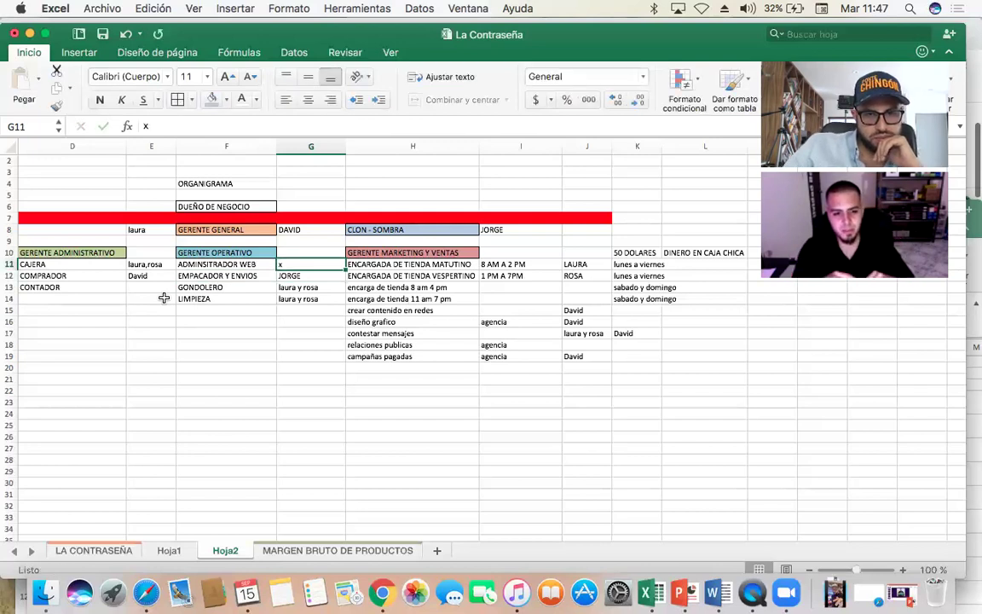
pyautogui.click(307, 100)
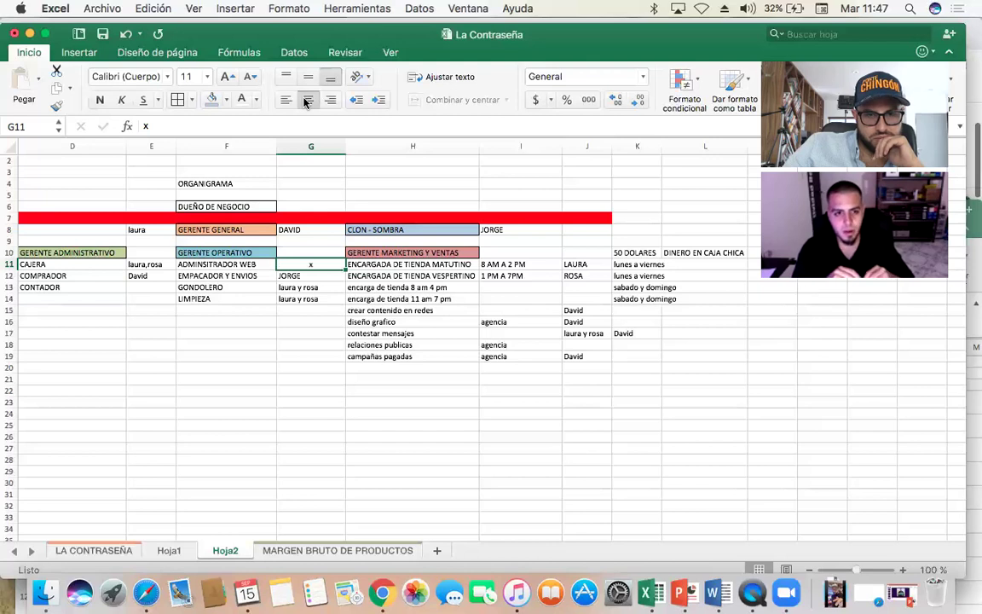
# - Examine the people assigned to the operations positions, the general manager position and the content and graphic design tasks
pyautogui.press('Down')
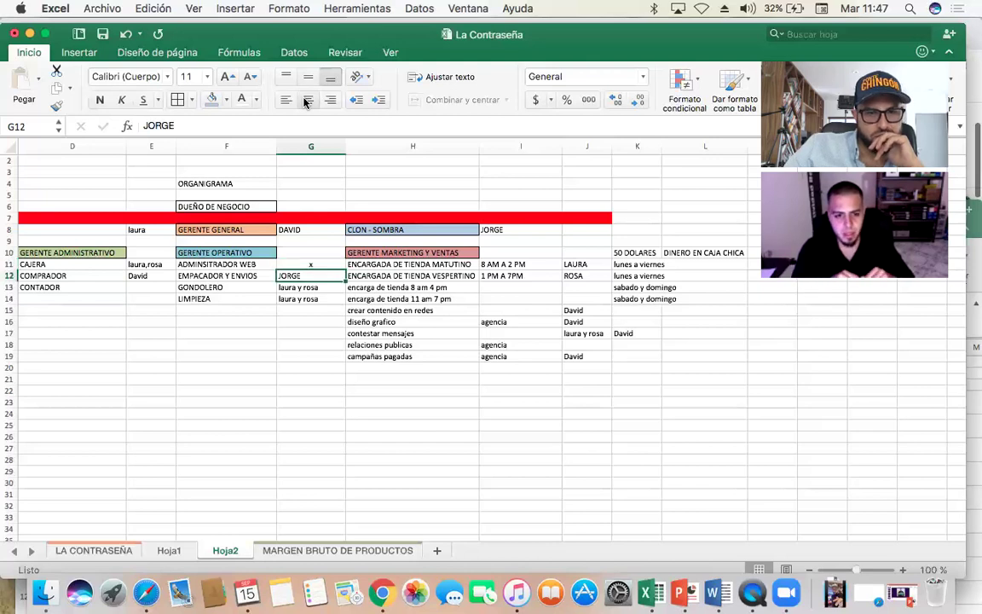
pyautogui.press('Up')
pyautogui.press('Down')
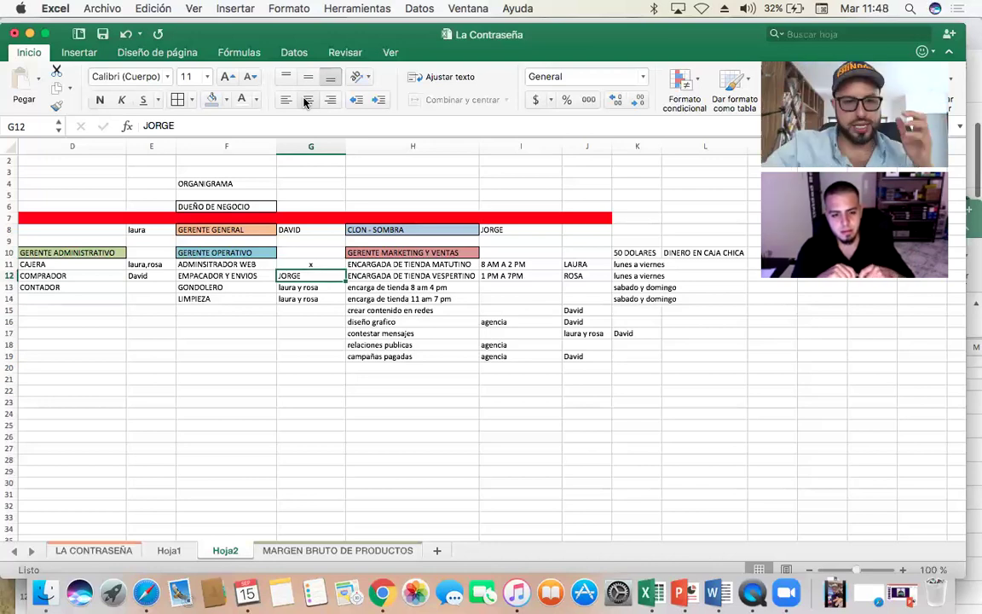
pyautogui.press('Left')
pyautogui.press('Left')
pyautogui.press('Right')
pyautogui.press('Up')
pyautogui.press('Up')
pyautogui.press('Up')
pyautogui.press('Up')
pyautogui.press('Right')
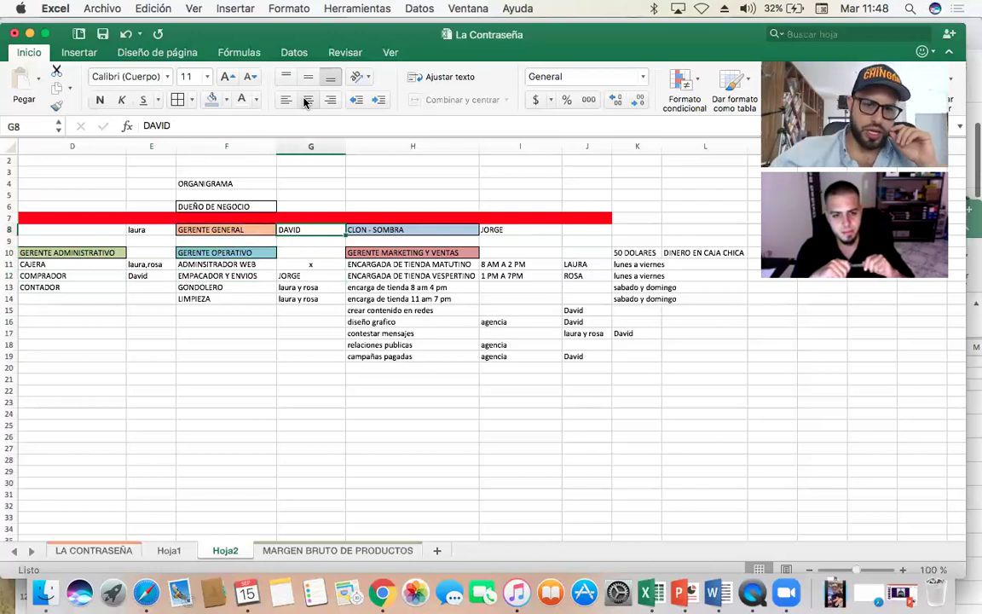
pyautogui.press('Down')
pyautogui.press('Down')
pyautogui.press('Down')
pyautogui.press('Right')
pyautogui.press('Right')
pyautogui.press('Right')
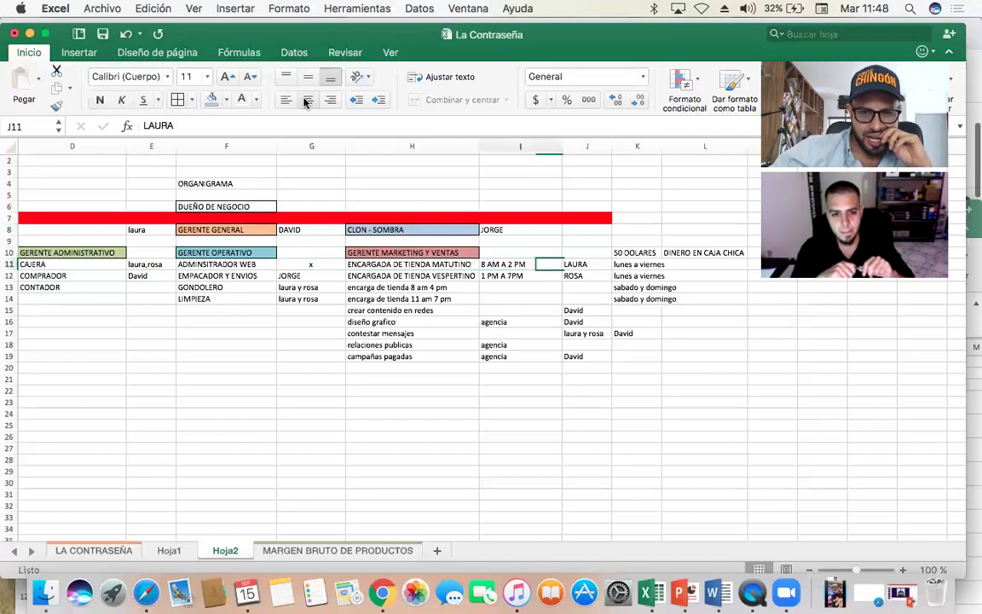
pyautogui.press('Down')
pyautogui.press('Down')
pyautogui.press('Down')
pyautogui.press('Down')
pyautogui.press('Down')
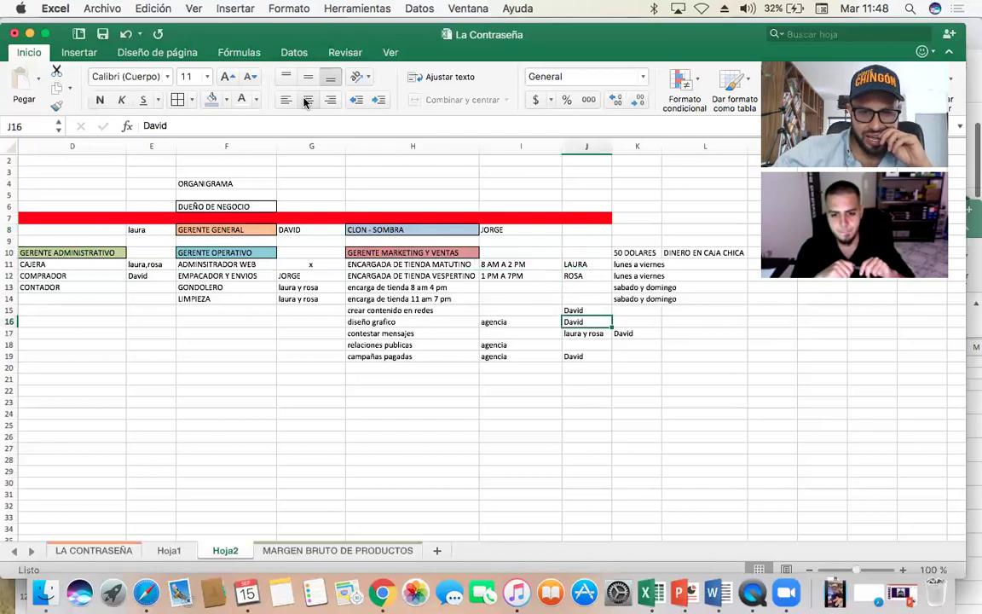
pyautogui.press('Up')
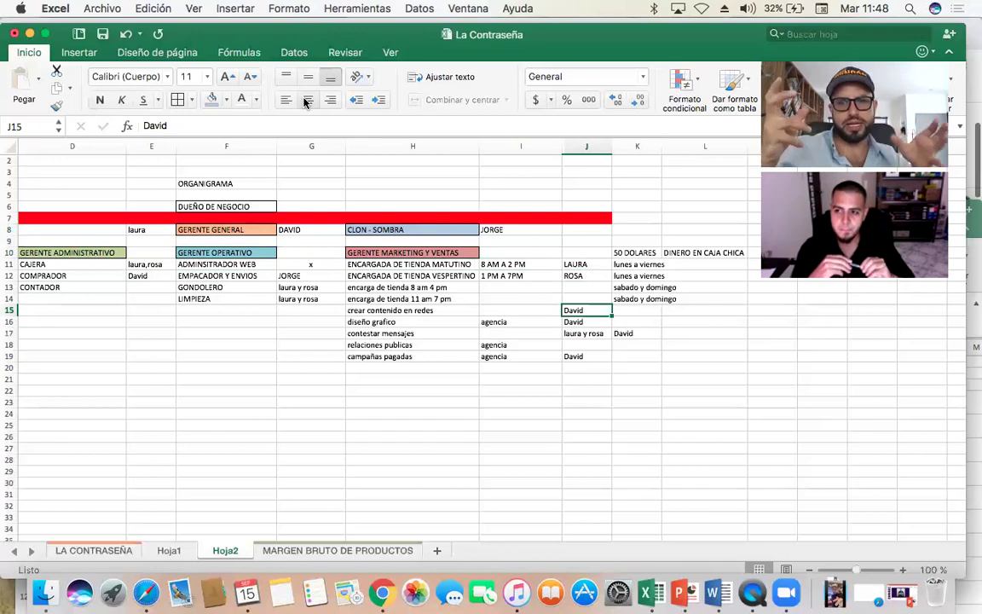
# - Examine the remaining marketing task assignments and the store attendant shifts with their assigned people in rows 11 to 13
pyautogui.press('Down')
pyautogui.press('Down')
pyautogui.press('Down')
pyautogui.press('Down')
pyautogui.press('Down')
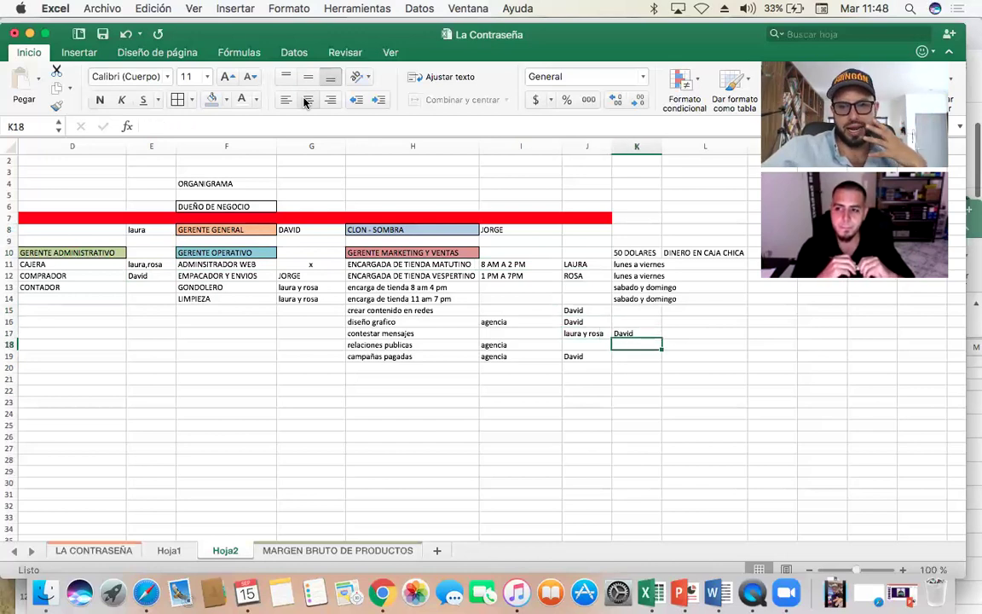
pyautogui.press('Up')
pyautogui.press('Left')
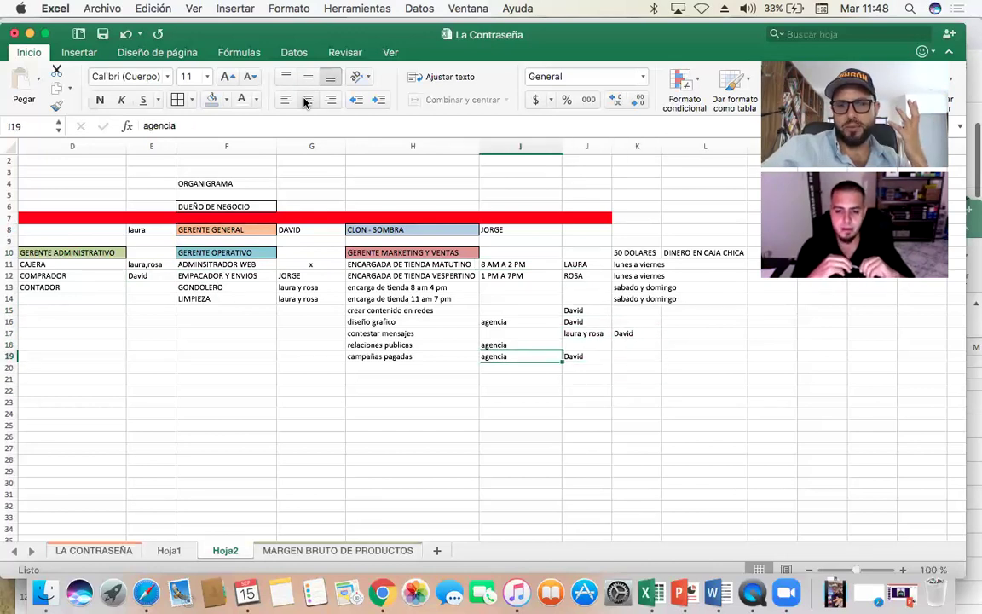
pyautogui.press('Left')
pyautogui.press('Up')
pyautogui.press('Up')
pyautogui.press('Up')
pyautogui.press('Up')
pyautogui.press('Up')
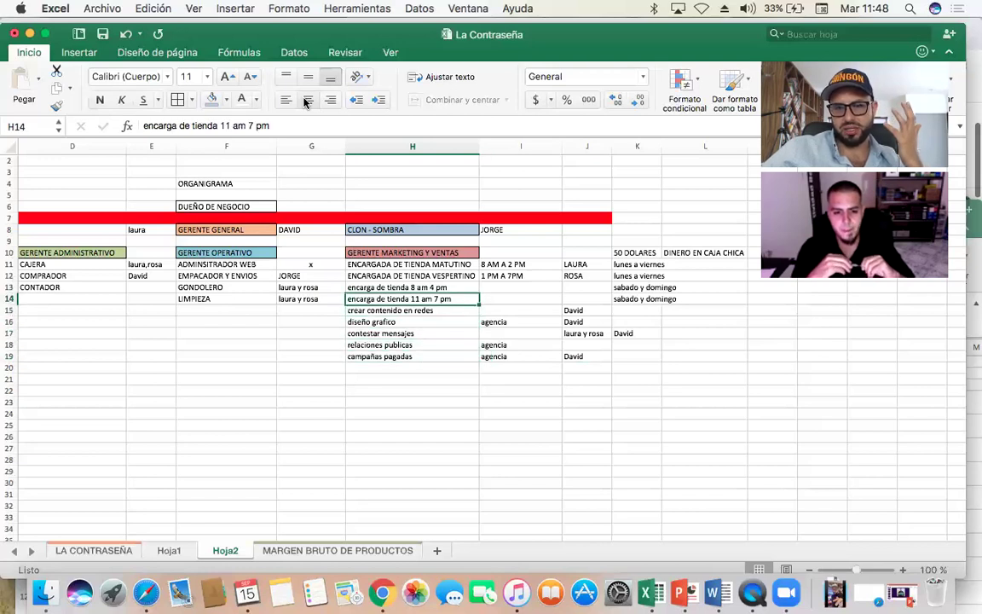
pyautogui.press('Up')
pyautogui.press('Up')
pyautogui.press('Up')
pyautogui.press('Right')
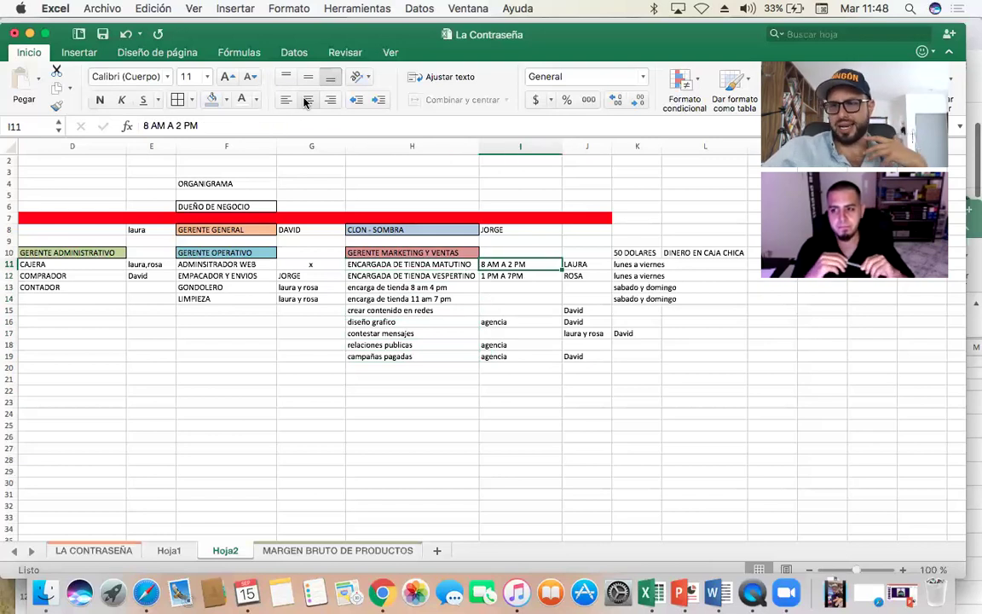
pyautogui.press('Right')
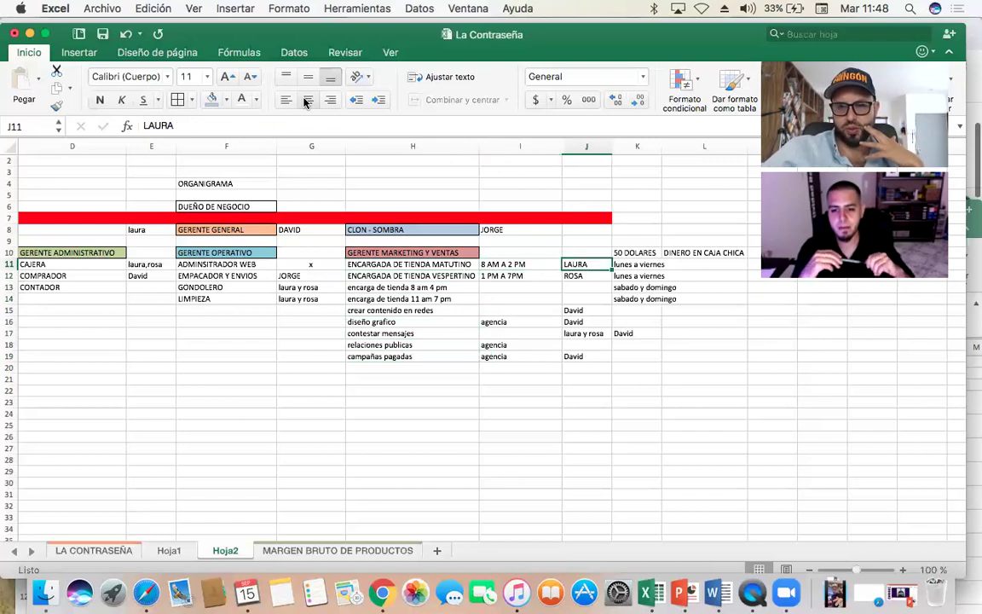
pyautogui.press('Down')
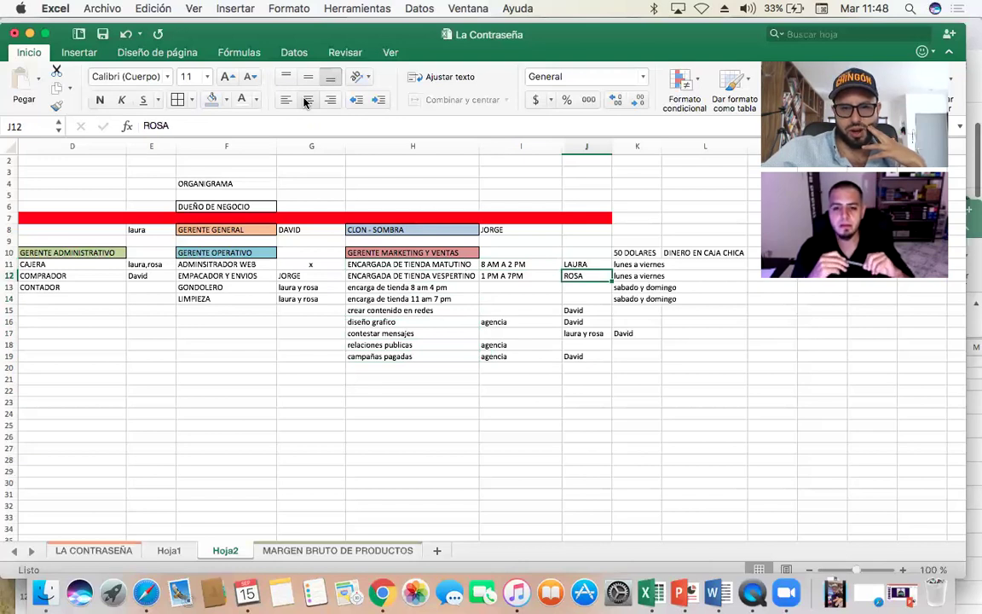
pyautogui.press('Left')
pyautogui.press('Left')
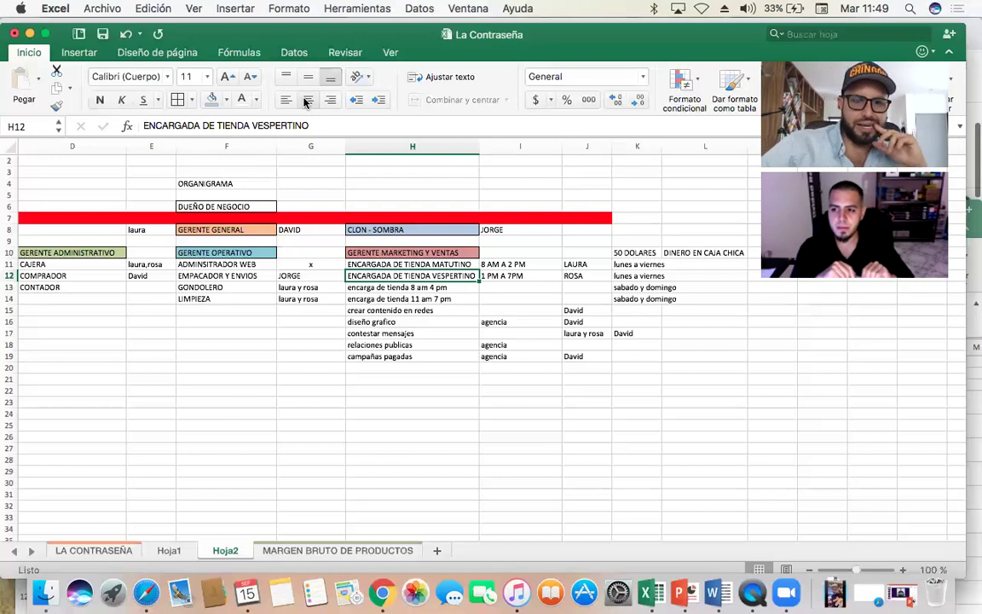
pyautogui.press('Right')
pyautogui.press('Down')
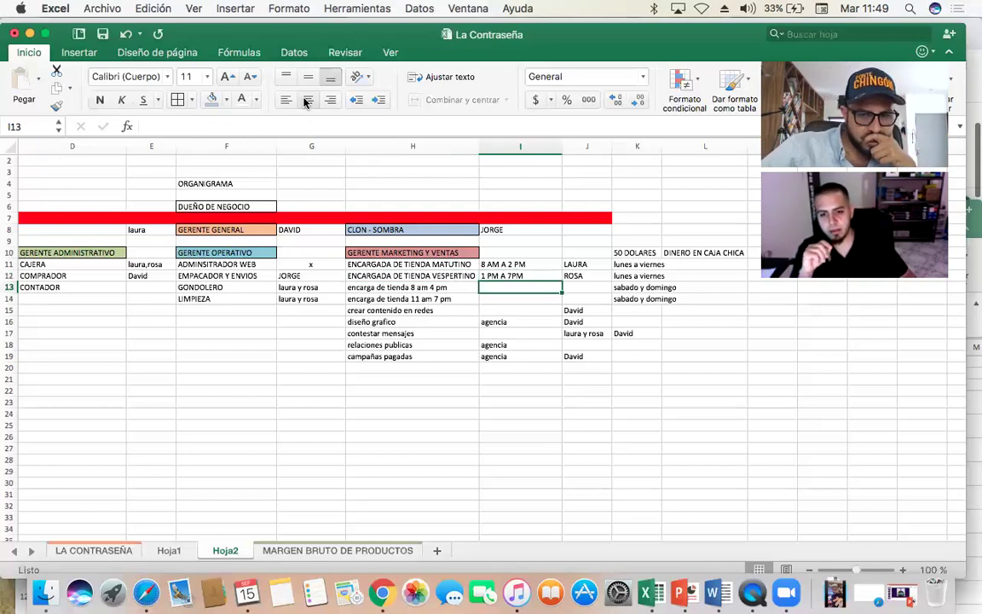
pyautogui.press('Right')
pyautogui.press('Left')
pyautogui.press('Left')
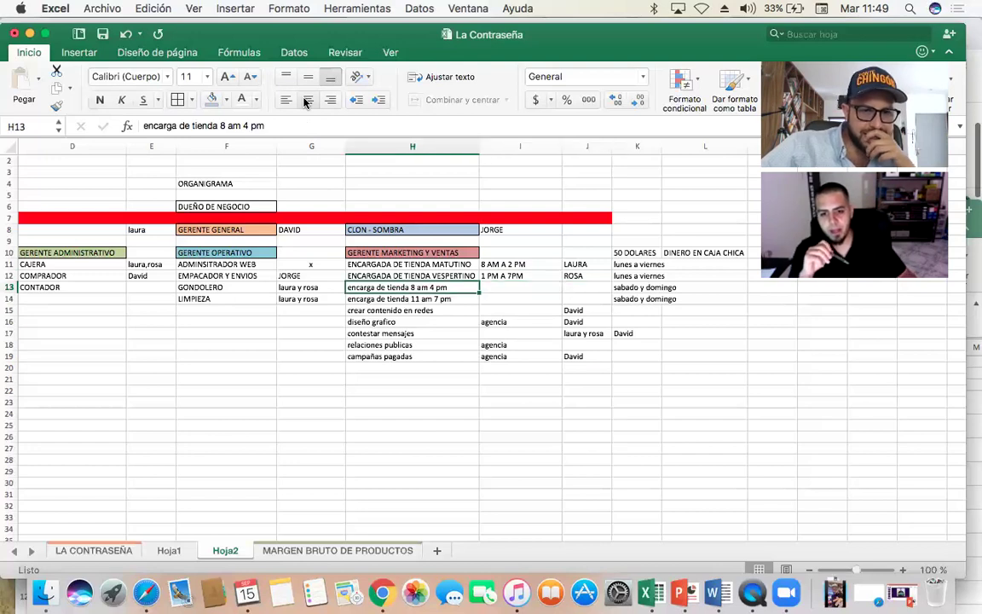
# - Assign the GERENTE ADMINISTRATIVO position to the general manager by entering his first name in cell E10
pyautogui.hscroll(-3, 258, 299)
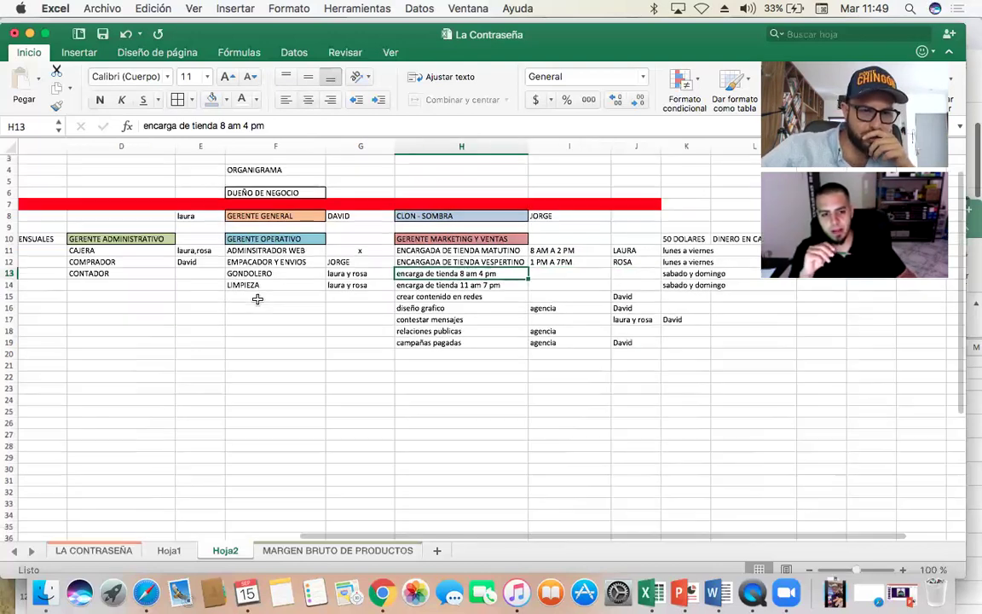
pyautogui.hscroll(-5, 257, 298)
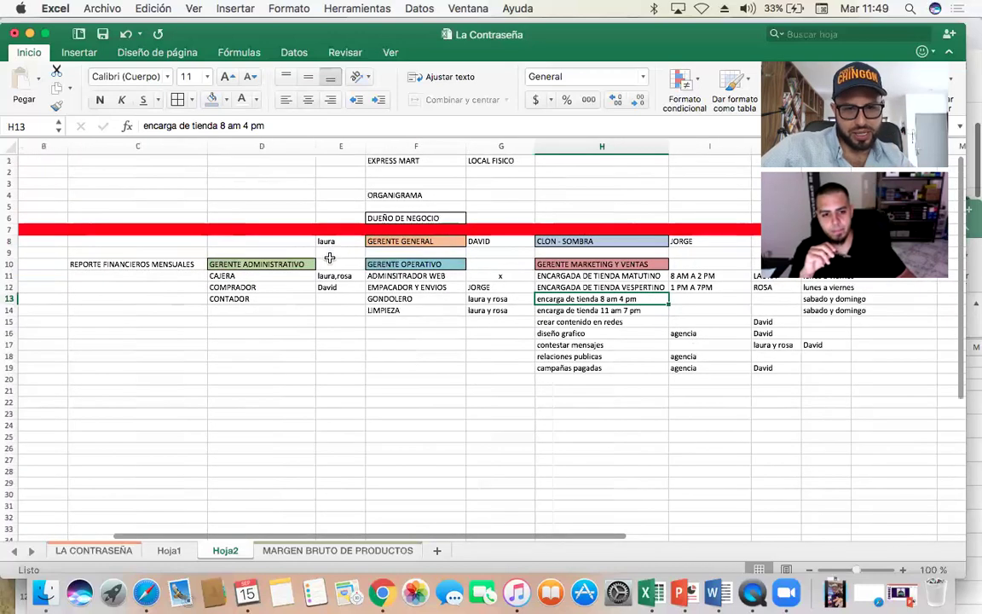
pyautogui.click(331, 261)
pyautogui.write('David')
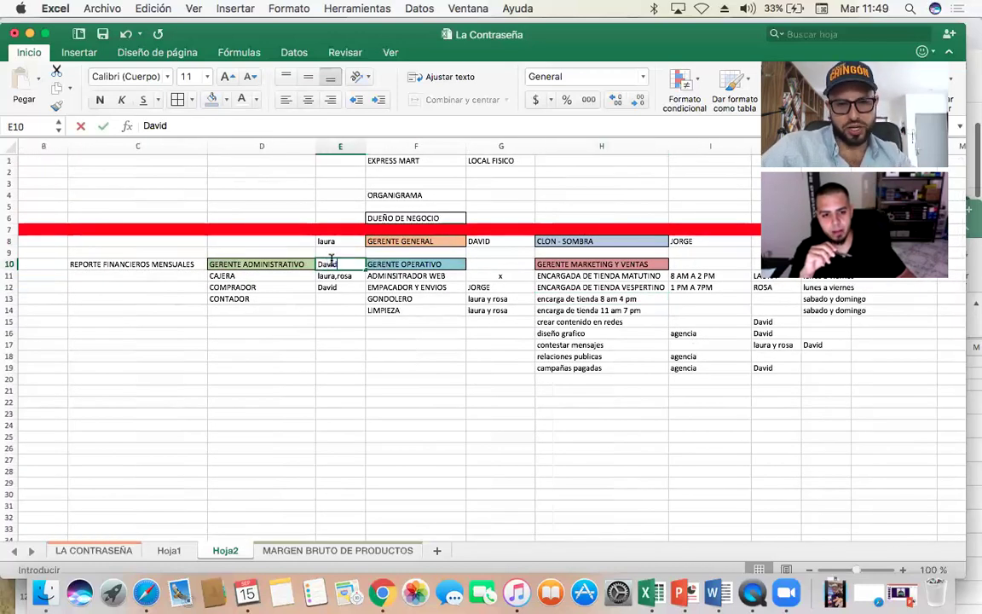
pyautogui.press('Return')
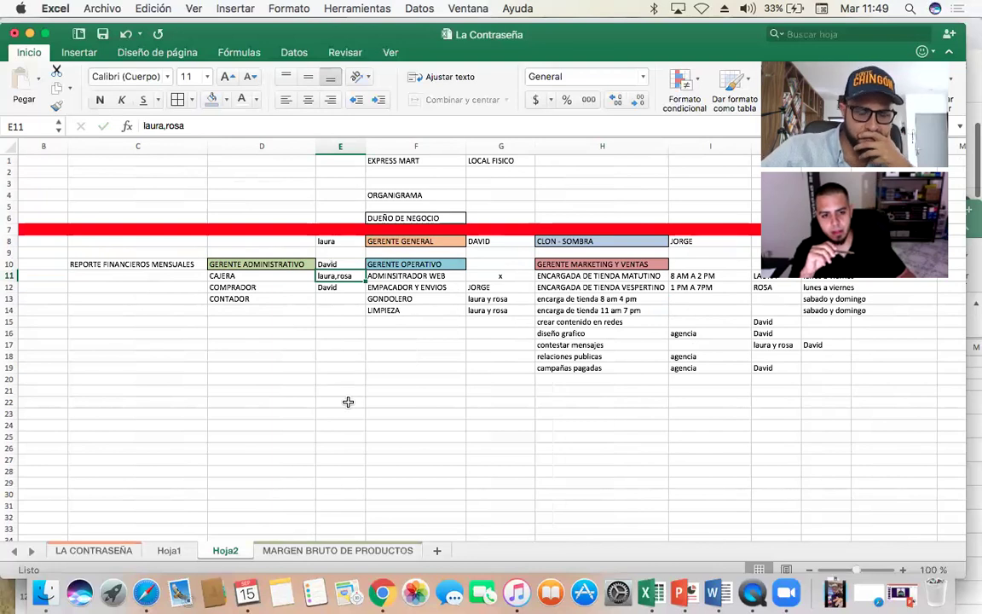
# - Append the first names of the two store attendants, joined by "o", to cell E10 and widen column E to fit the text
pyautogui.press('Up')
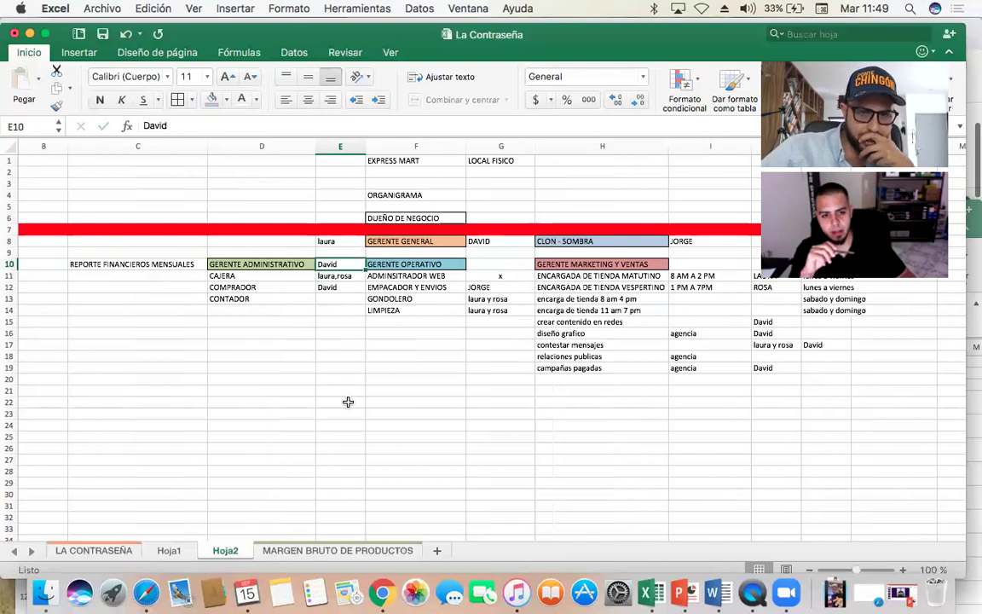
pyautogui.click(182, 127)
pyautogui.write('La')
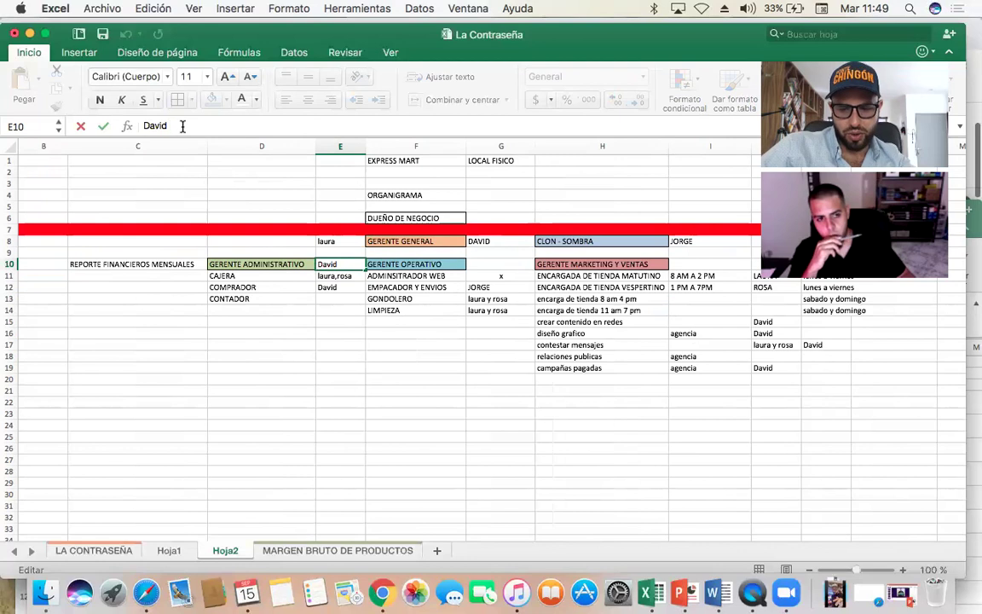
pyautogui.write('ura o Rosa')
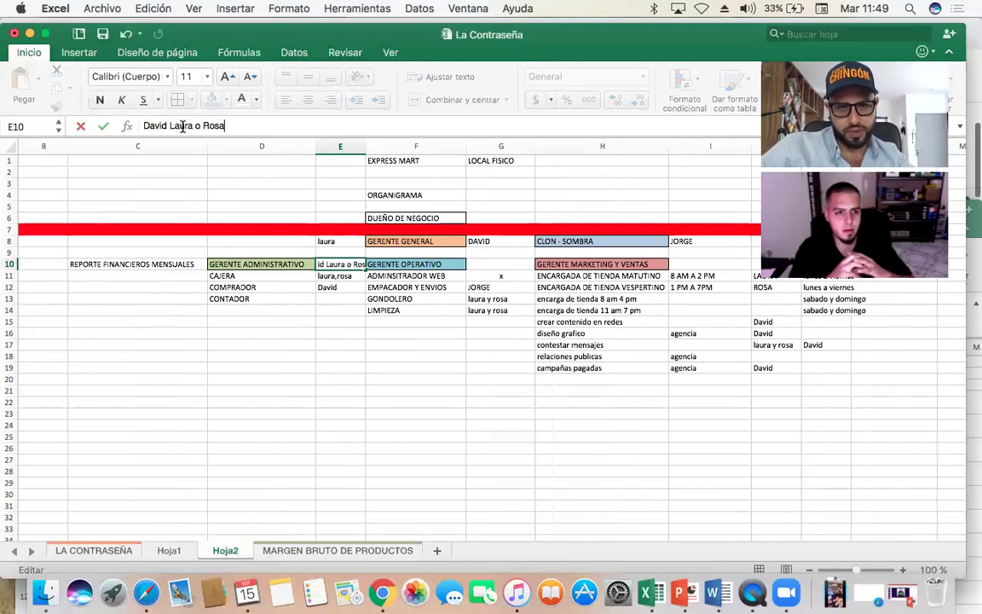
pyautogui.press('Return')
pyautogui.press('Up')
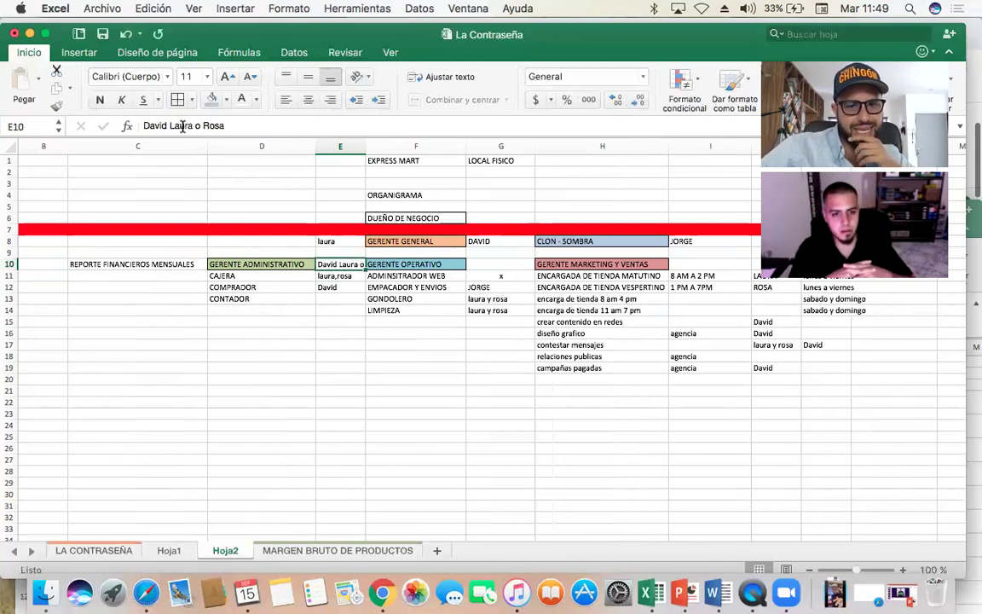
pyautogui.moveTo(366, 145); pyautogui.dragTo(388, 142)
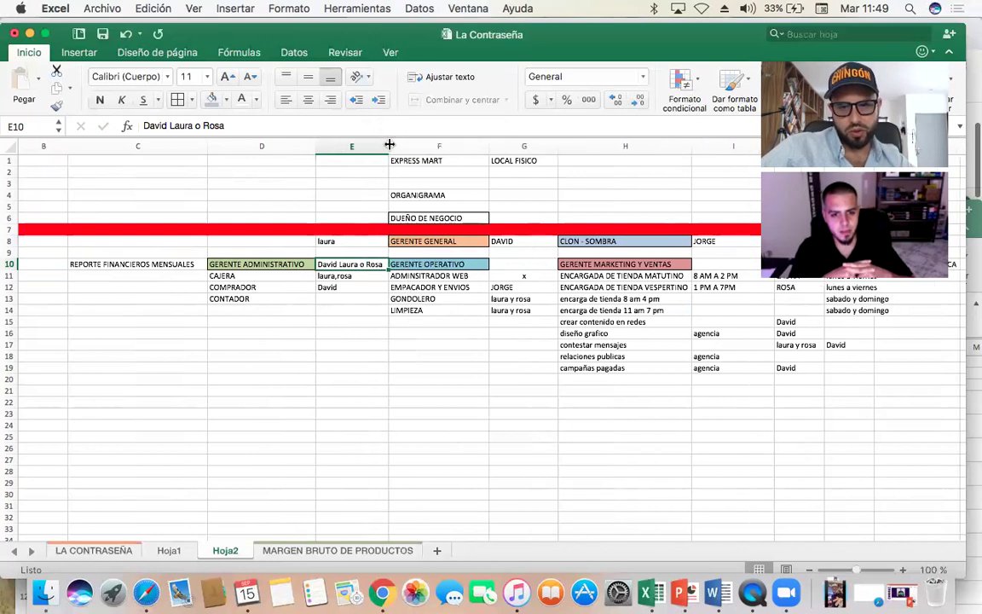
# - Examine the administrative position assignments, the REPORTE FINANCIEROS MENSUALES entry and the cells below it in column C
pyautogui.click(369, 276)
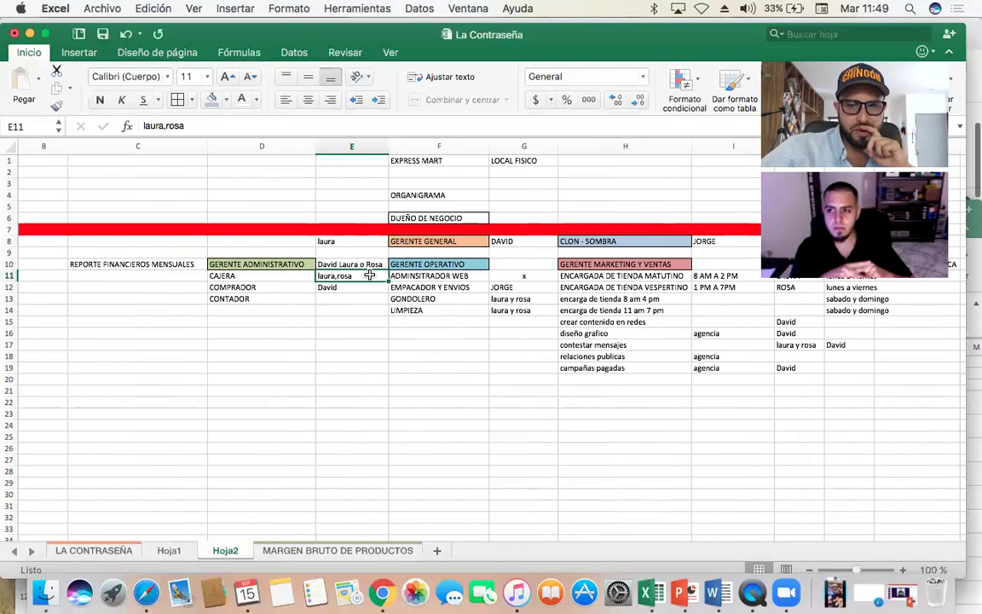
pyautogui.hscroll(3, 369, 275)
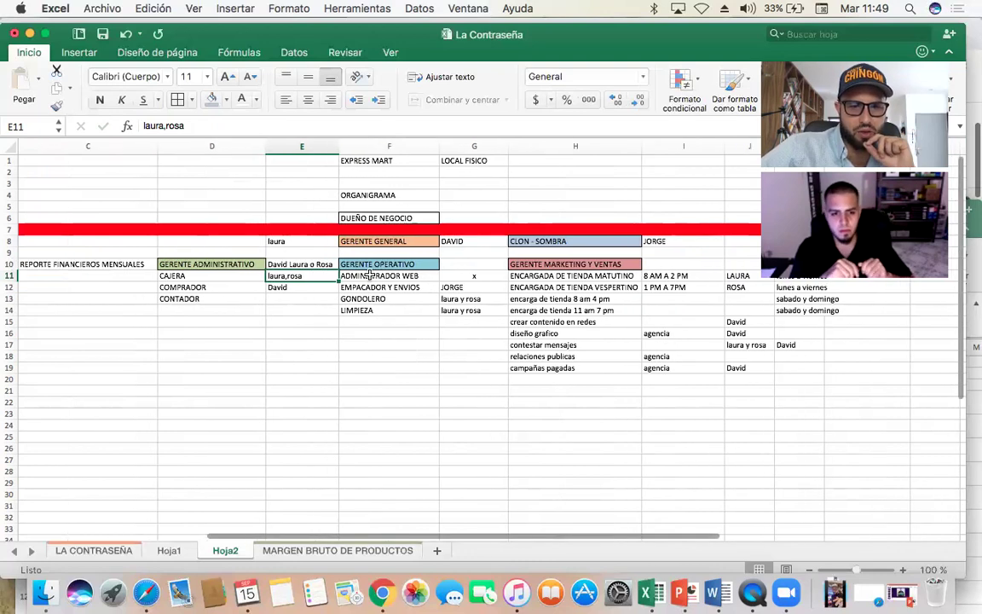
pyautogui.press('Up')
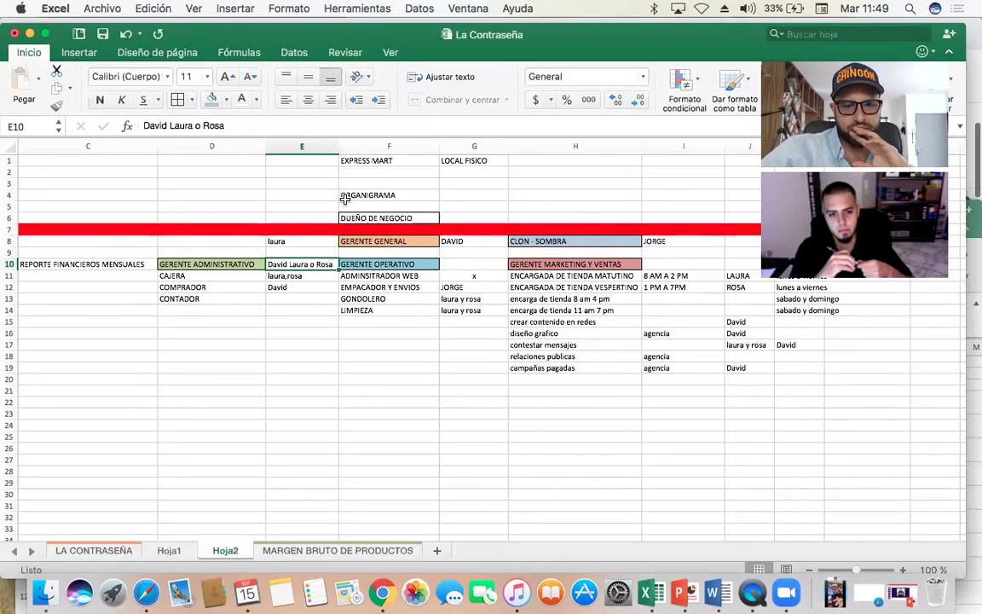
pyautogui.press('Left')
pyautogui.press('Left')
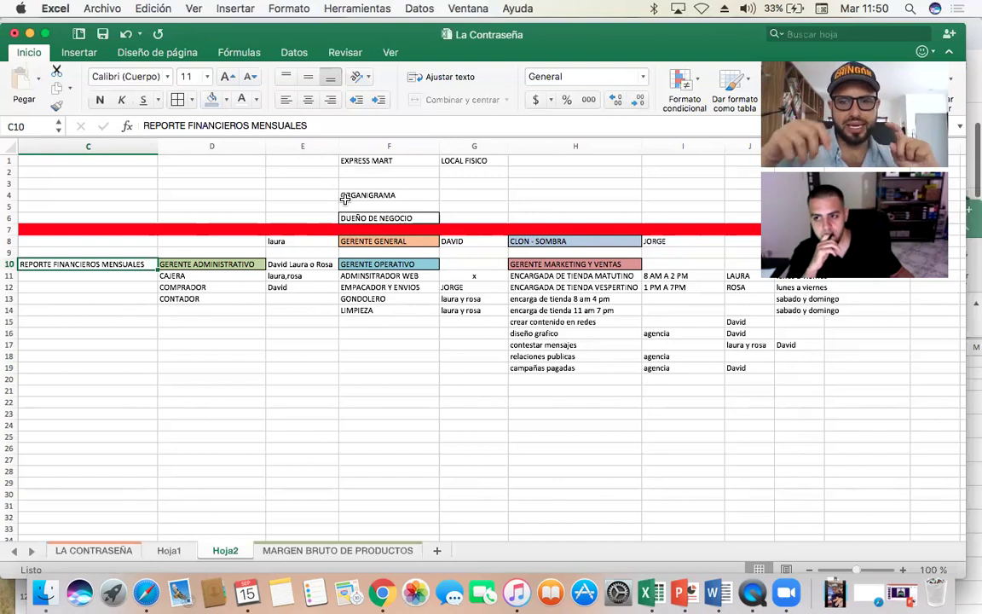
pyautogui.press('Down')
pyautogui.press('Down')
pyautogui.press('Down')
pyautogui.press('Down')
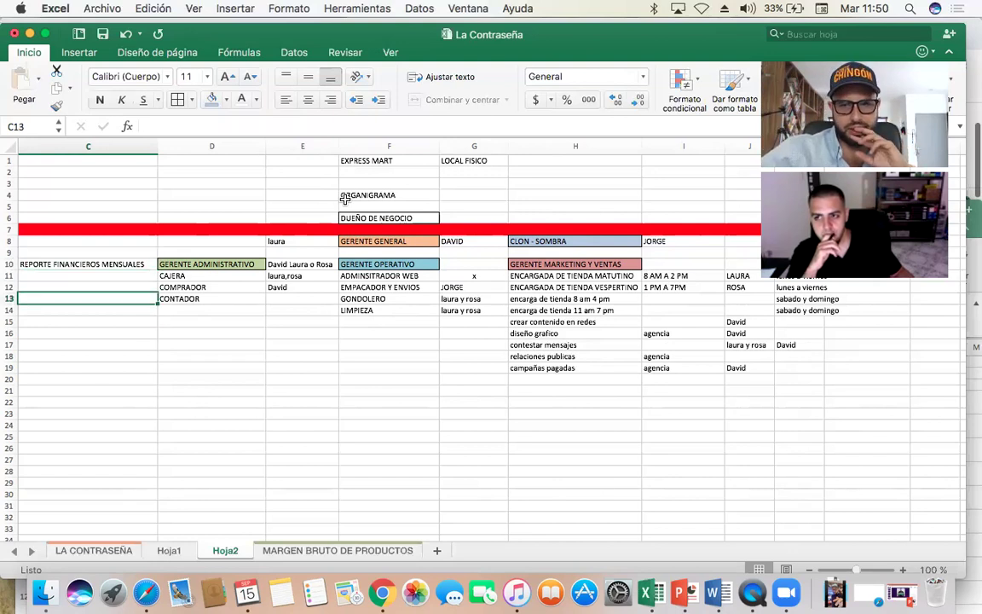
pyautogui.hscroll(3, 570, 445)
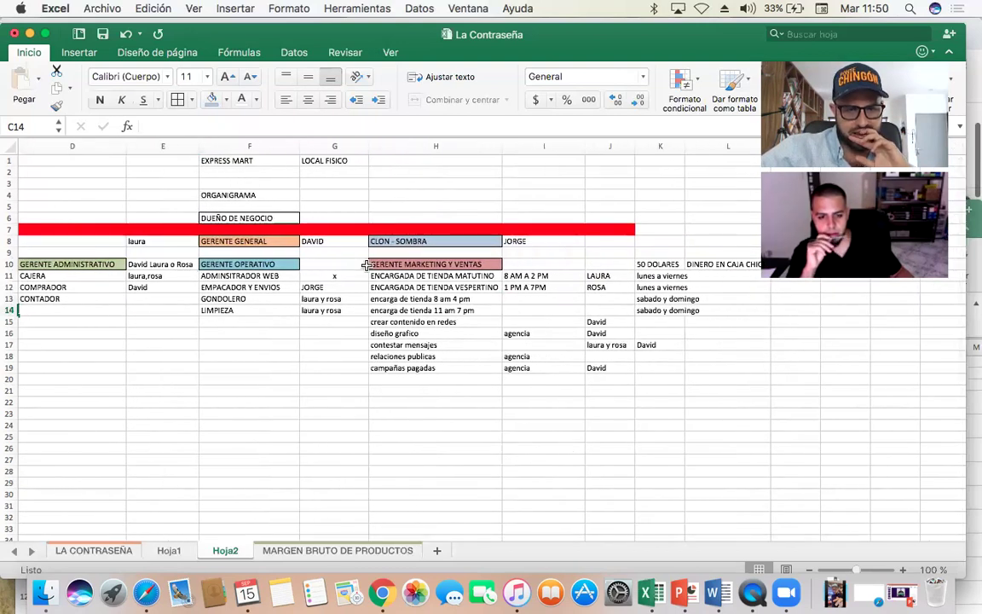
# - Mark GERENTE OPERATIVO with an x in G10 and enter the responsible person's first name for GERENTE MARKETING Y VENTAS in I10
pyautogui.click(336, 265)
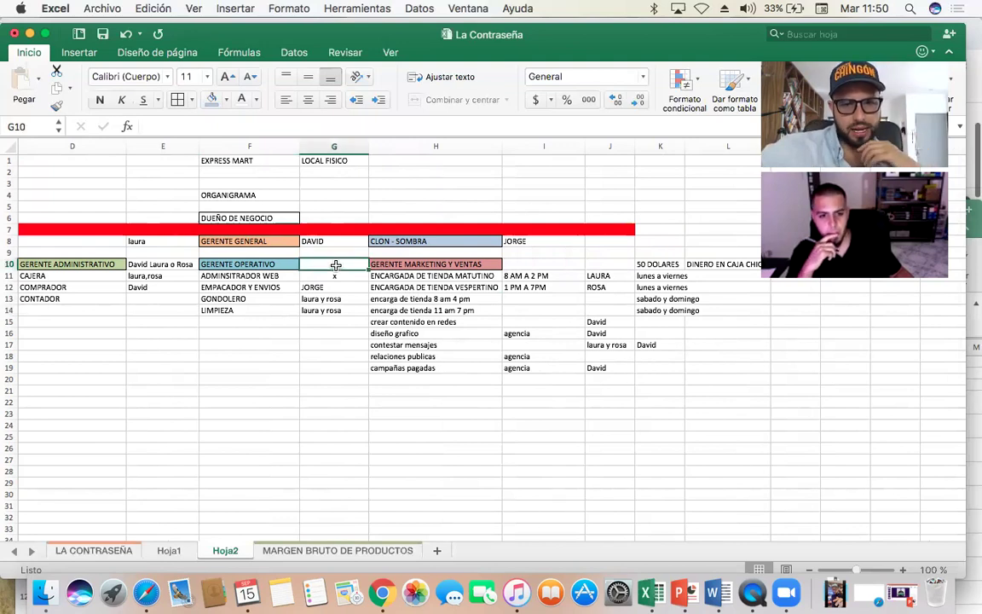
pyautogui.write('x')
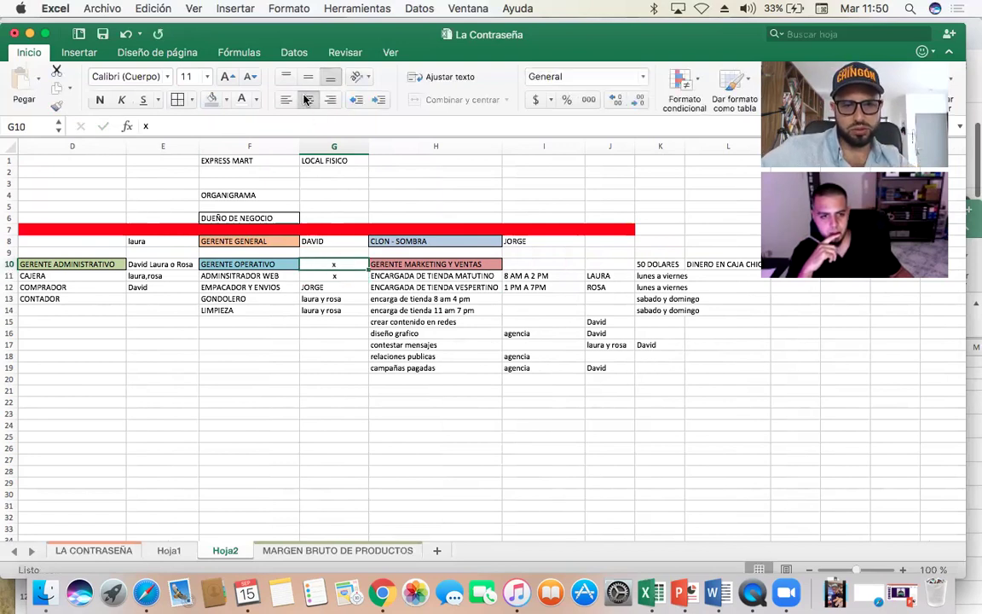
pyautogui.press('Tab')
pyautogui.press('Tab')
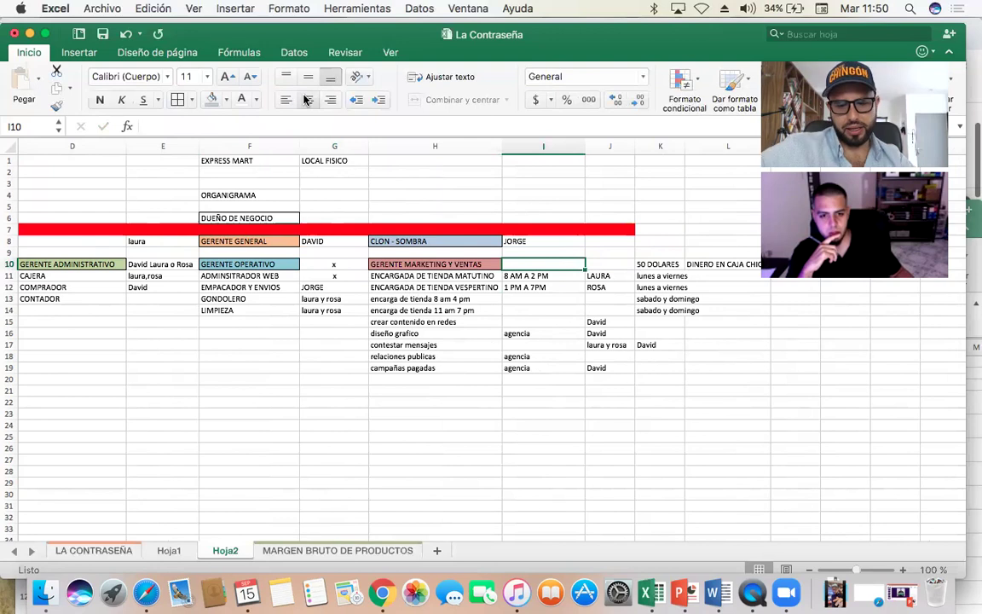
pyautogui.write('Davi')
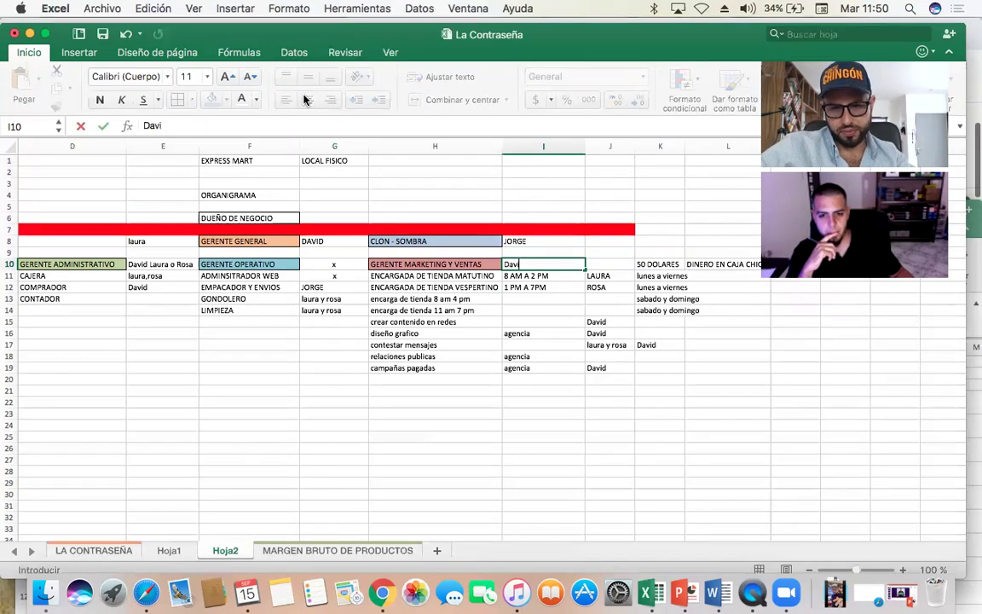
pyautogui.write('d')
pyautogui.press('Return')
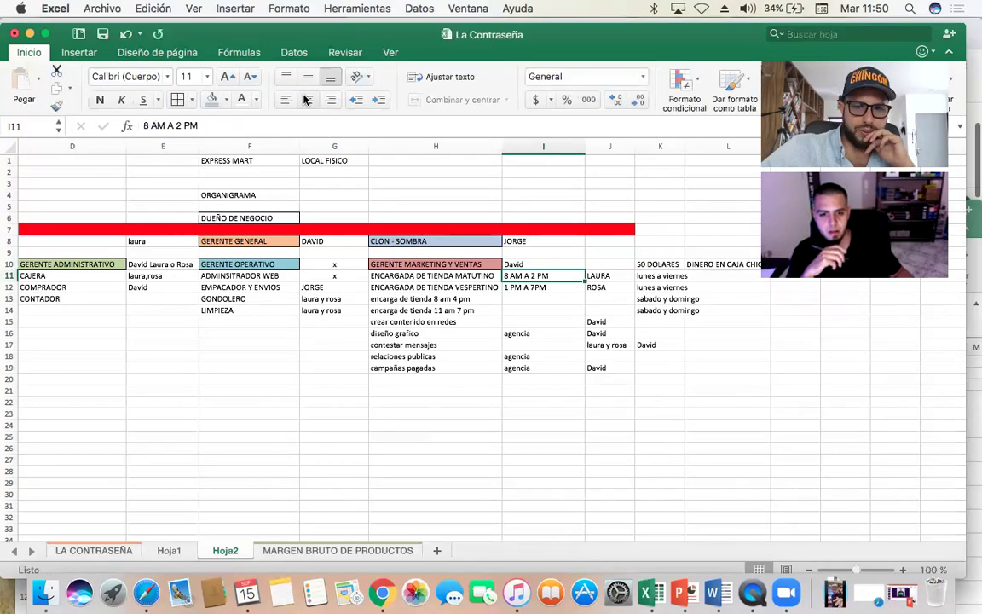
# - Mark the two weekend store shifts, 8 am 4 pm and 11 am 7 pm, with an x in J13 and J14
pyautogui.press('Down')
pyautogui.press('Down')
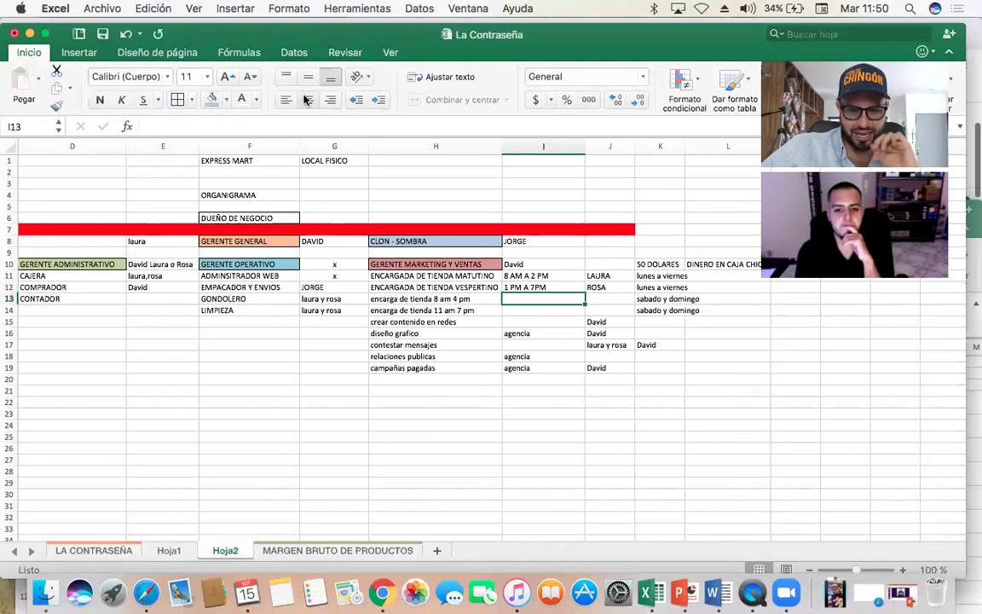
pyautogui.press('Right')
pyautogui.write('x')
pyautogui.press('Return')
pyautogui.write('x')
pyautogui.press('Return')
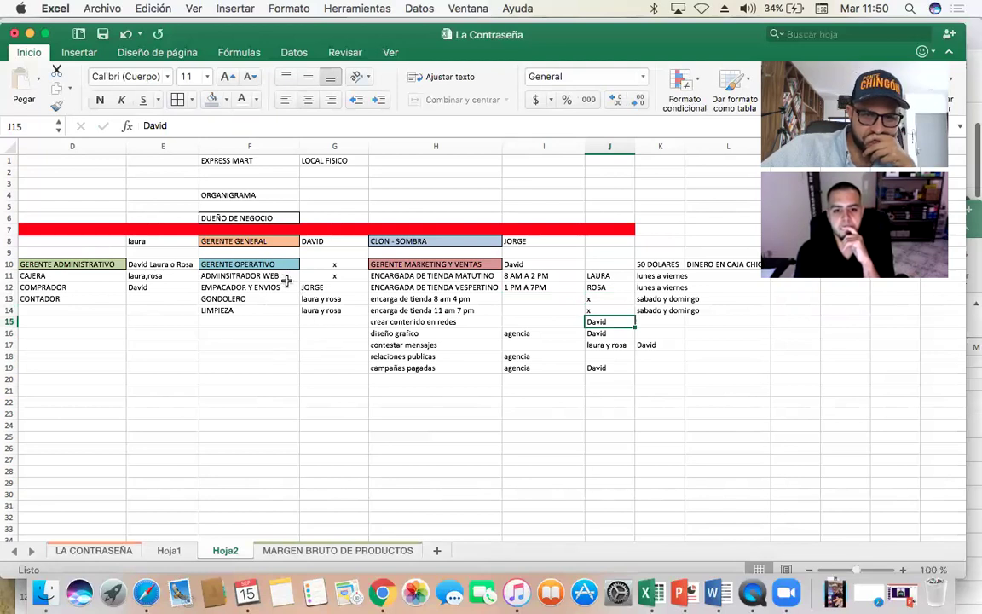
pyautogui.hscroll(-3, 302, 311)
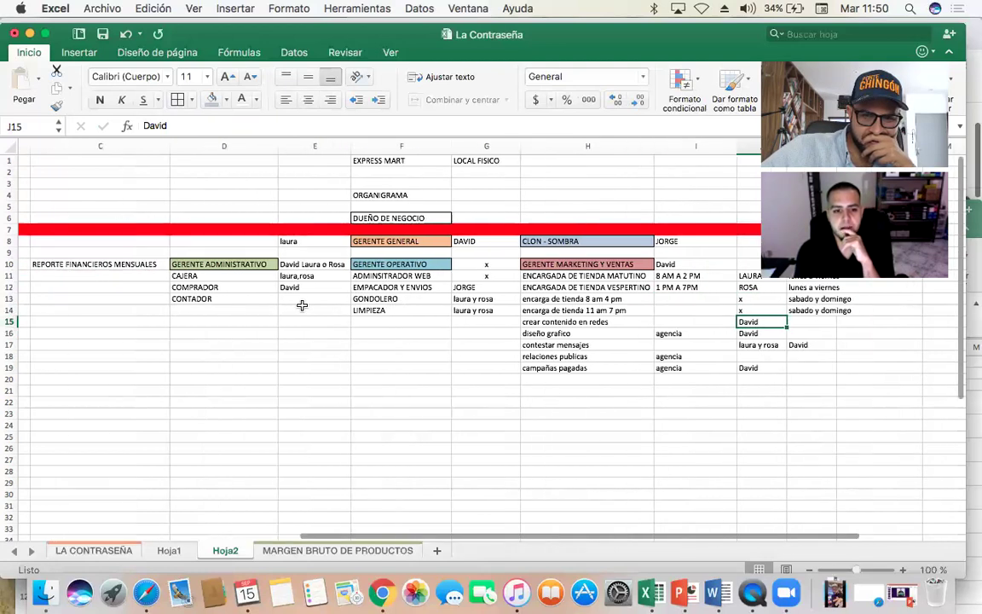
pyautogui.hscroll(3, 301, 304)
pyautogui.hscroll(2, 302, 305)
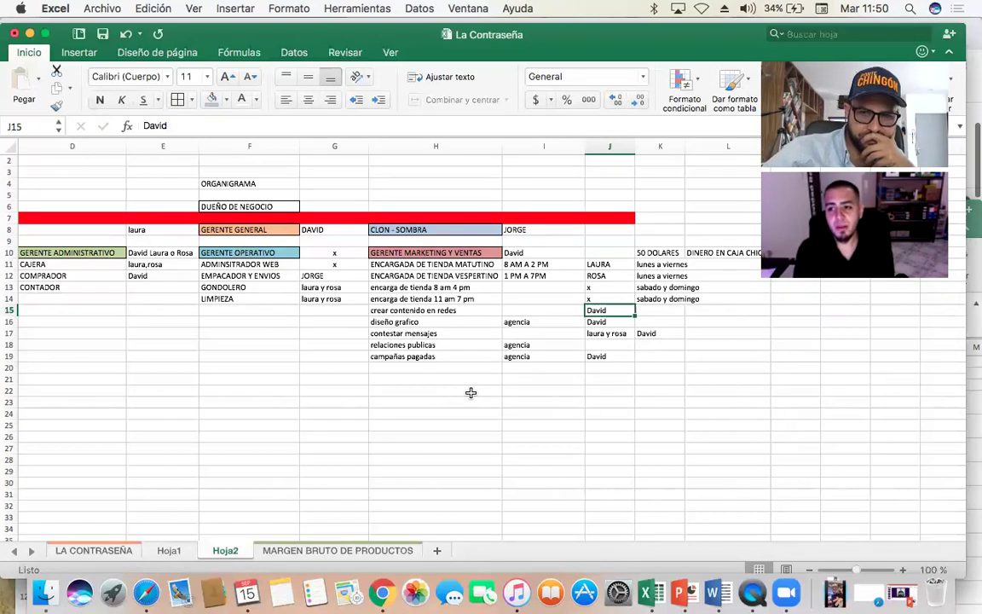
pyautogui.press('Down')
pyautogui.press('Down')
pyautogui.press('Down')
pyautogui.press('Down')
pyautogui.press('Down')
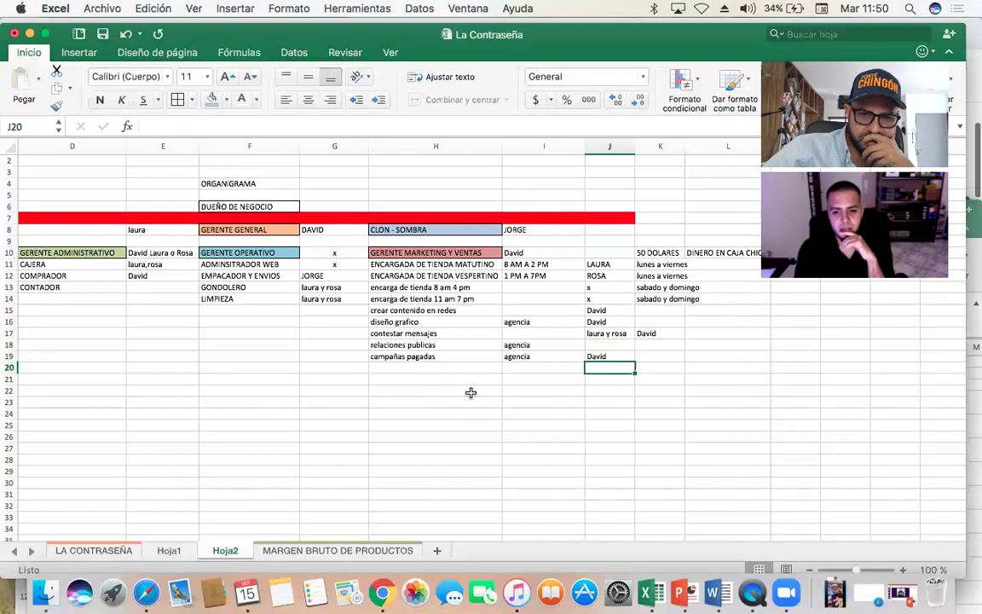
pyautogui.press('Left')
pyautogui.press('Left')
pyautogui.press('Left')
pyautogui.press('Left')
pyautogui.press('Left')
pyautogui.press('Left')
pyautogui.press('Left')
pyautogui.press('Left')
pyautogui.press('Left')
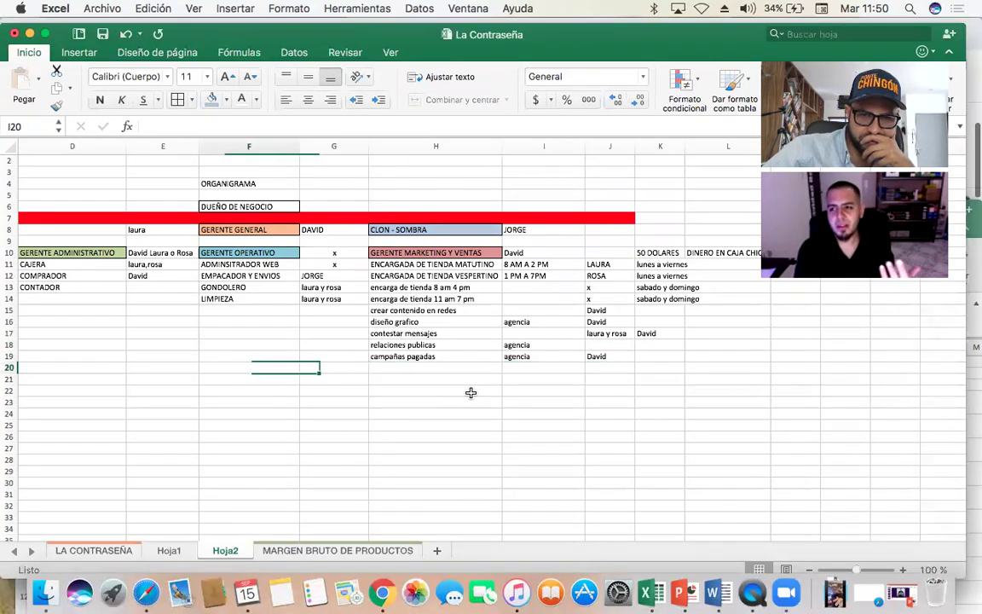
pyautogui.press('Right')
pyautogui.press('Right')
pyautogui.press('Right')
pyautogui.press('Right')
pyautogui.press('Right')
pyautogui.press('Right')
pyautogui.press('Right')
pyautogui.press('Right')
pyautogui.press('Right')
pyautogui.press('Right')
pyautogui.press('Right')
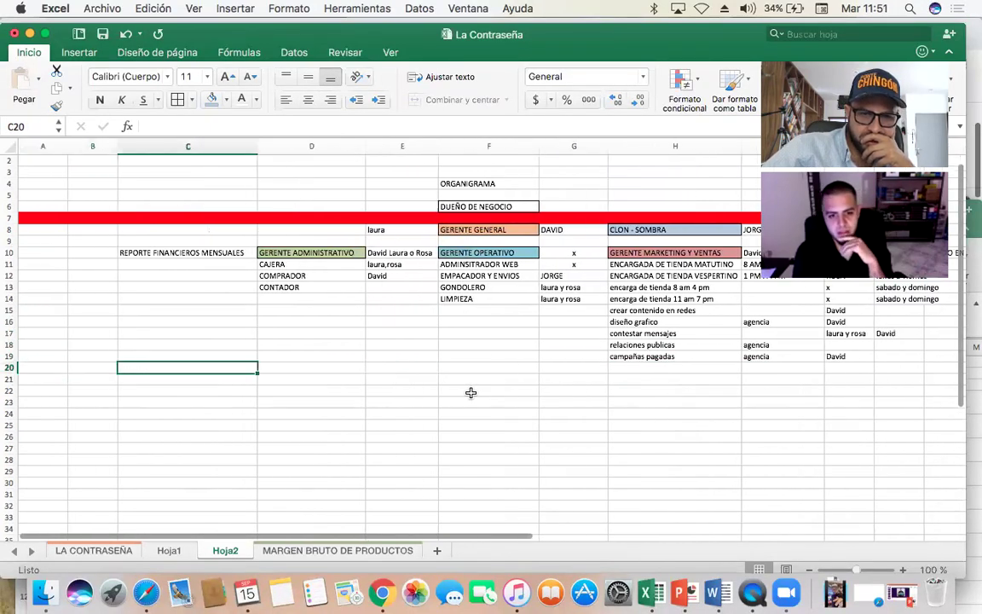
pyautogui.press('Right')
pyautogui.press('Right')
pyautogui.press('Right')
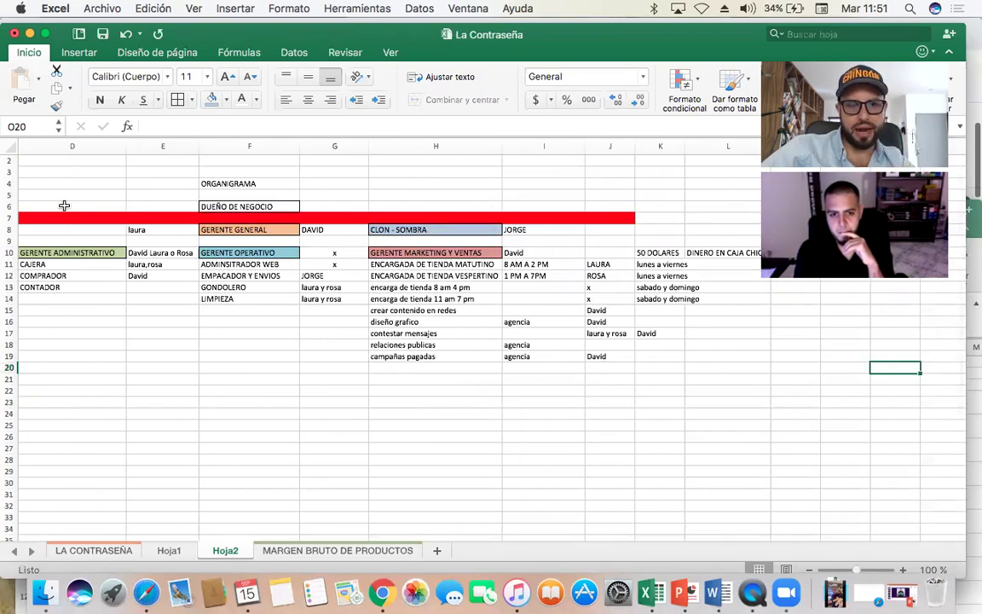
pyautogui.moveTo(68, 205); pyautogui.dragTo(669, 394)
# - Enter the heading "Descripcion del puesto de Encarga de Tienda" in H23 and widen column H to about 37.83
pyautogui.click(415, 413)
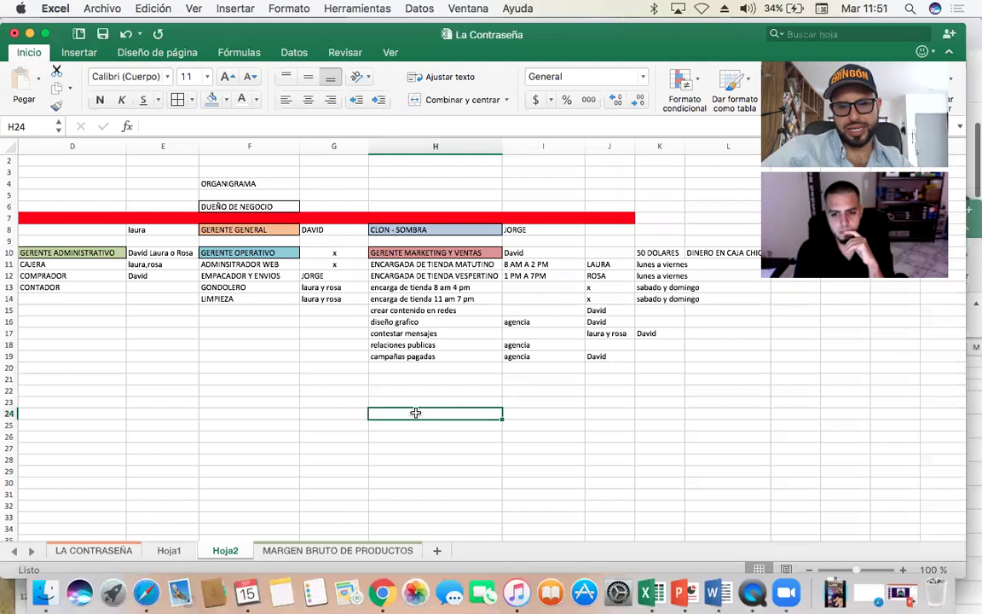
pyautogui.press('Up')
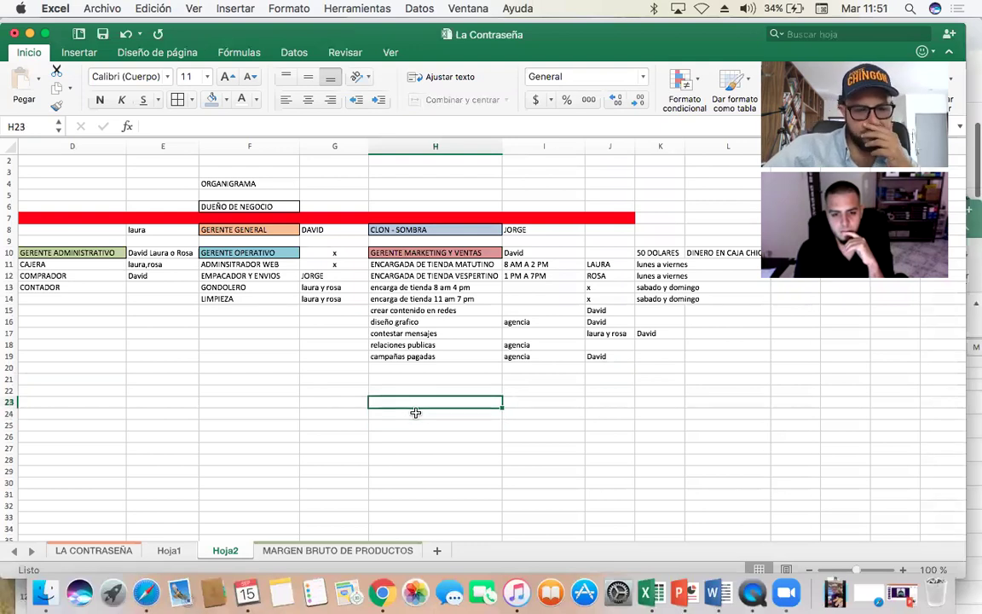
pyautogui.write('Descrip')
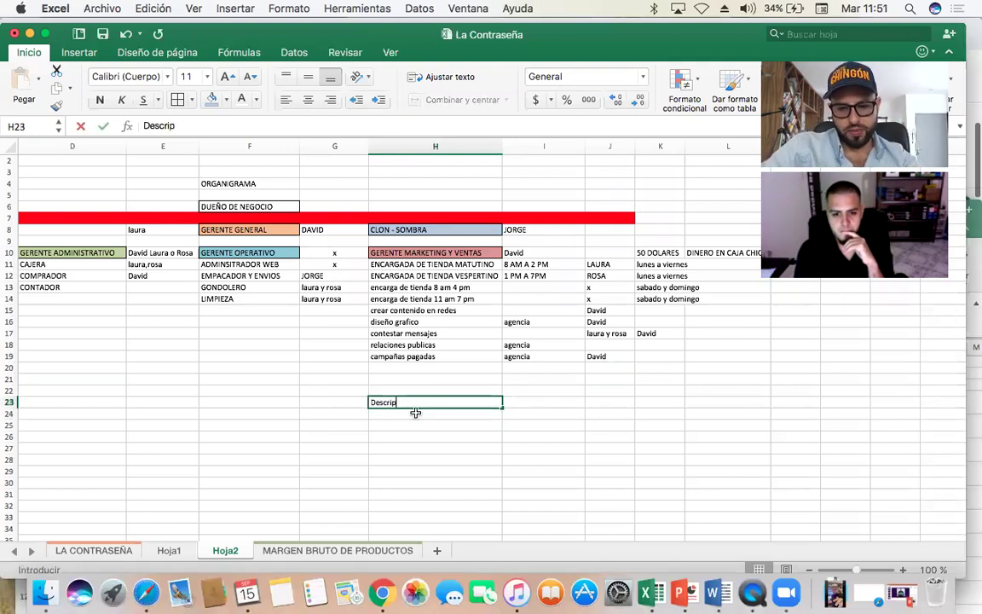
pyautogui.write('cion del puesto')
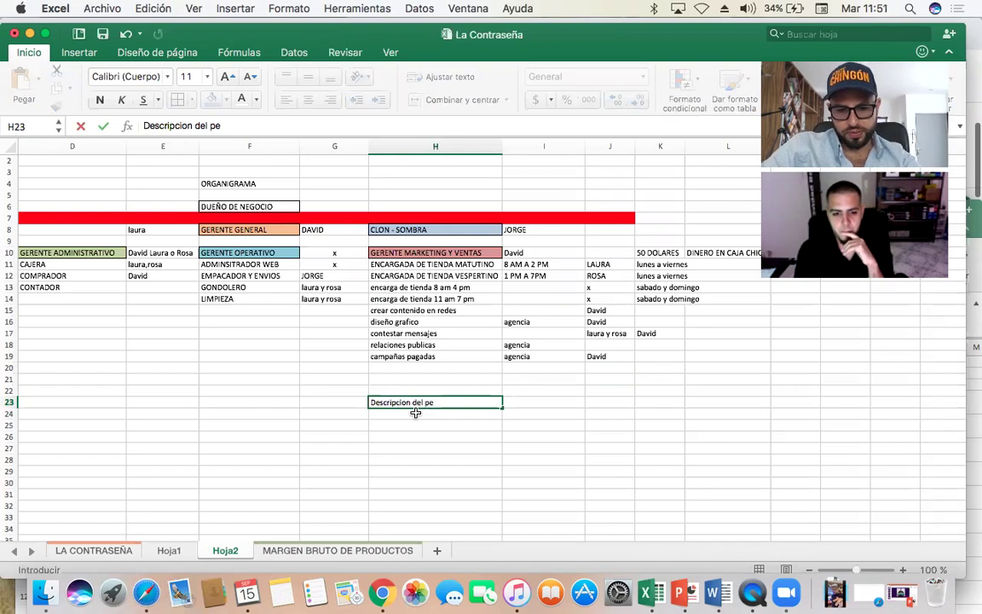
pyautogui.write(' de Encar')
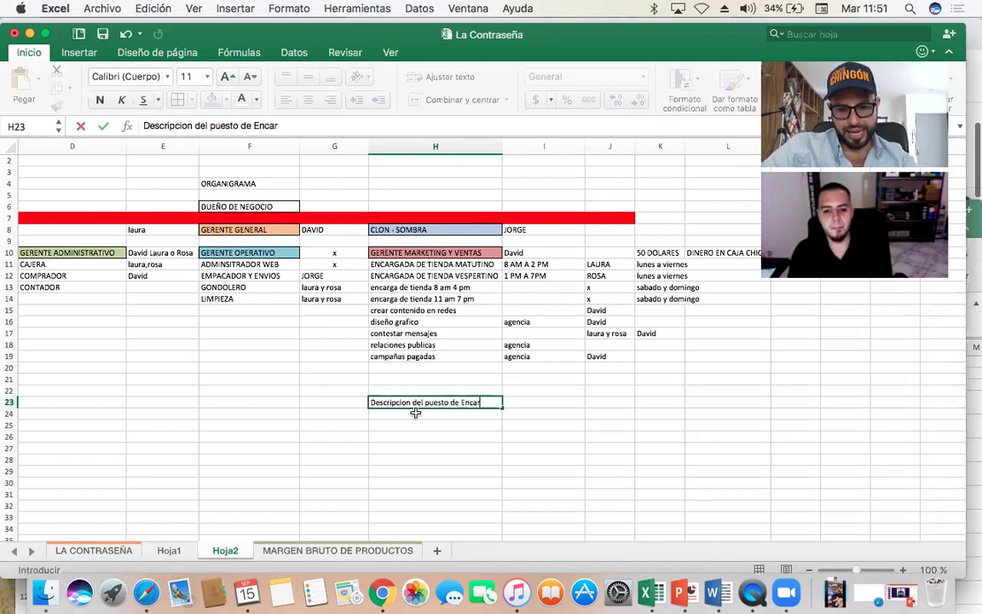
pyautogui.write('ga de de Tienda')
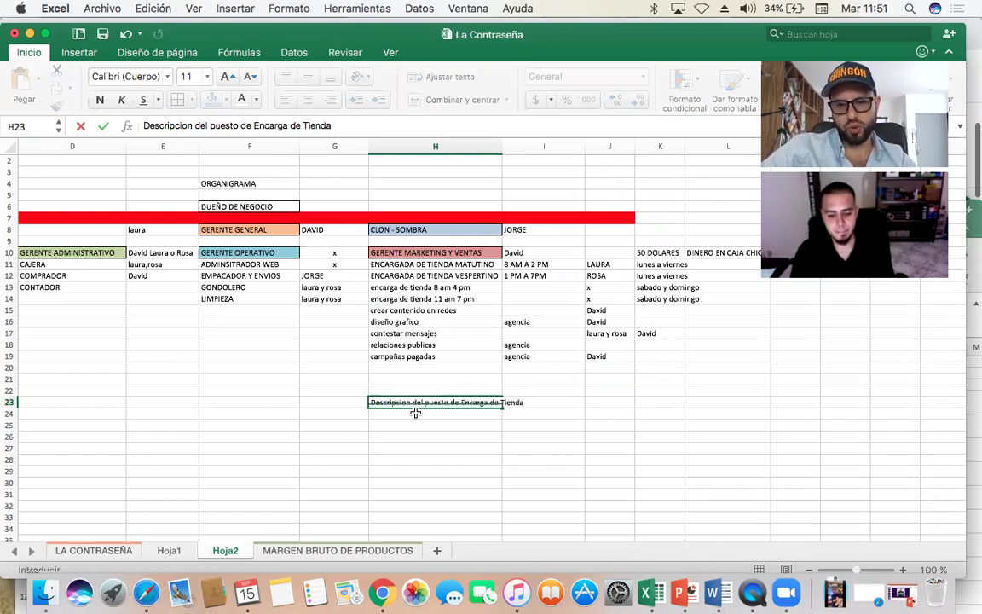
pyautogui.press('Return')
pyautogui.moveTo(502, 146); pyautogui.dragTo(548, 145)
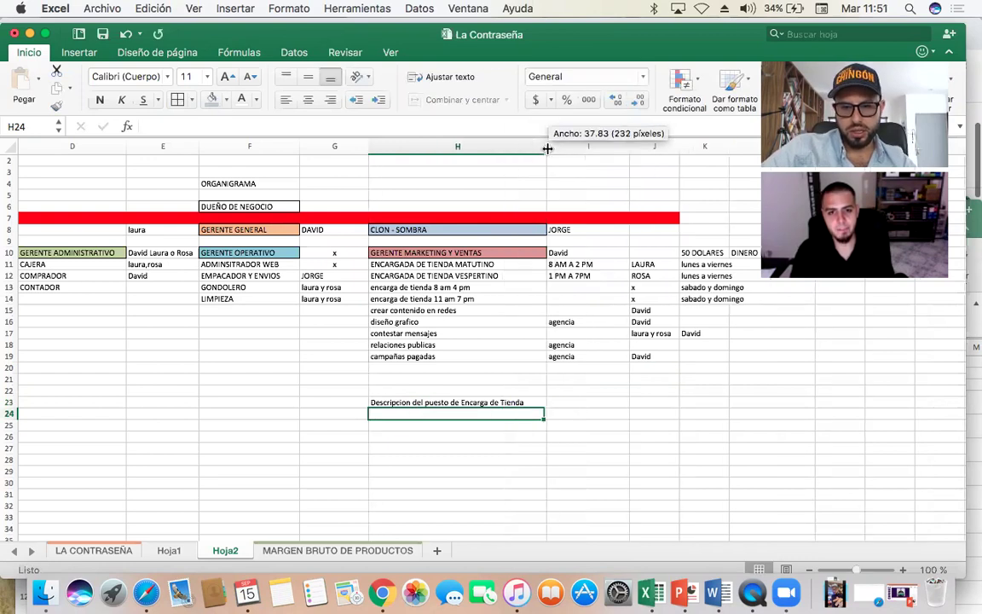
# - Shade the job description heading in H23 with the light blue fill
pyautogui.click(418, 401)
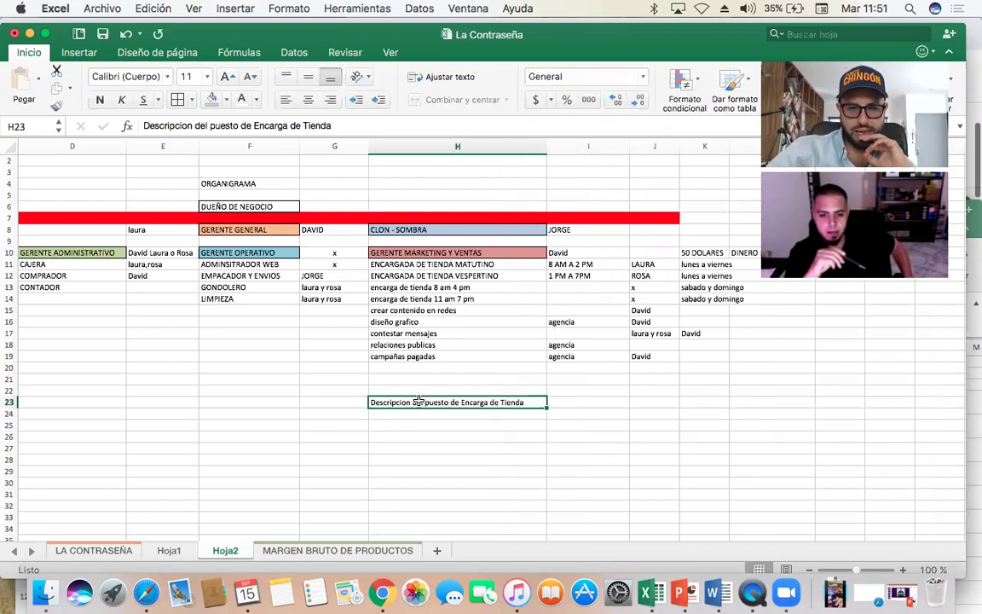
pyautogui.press('Return')
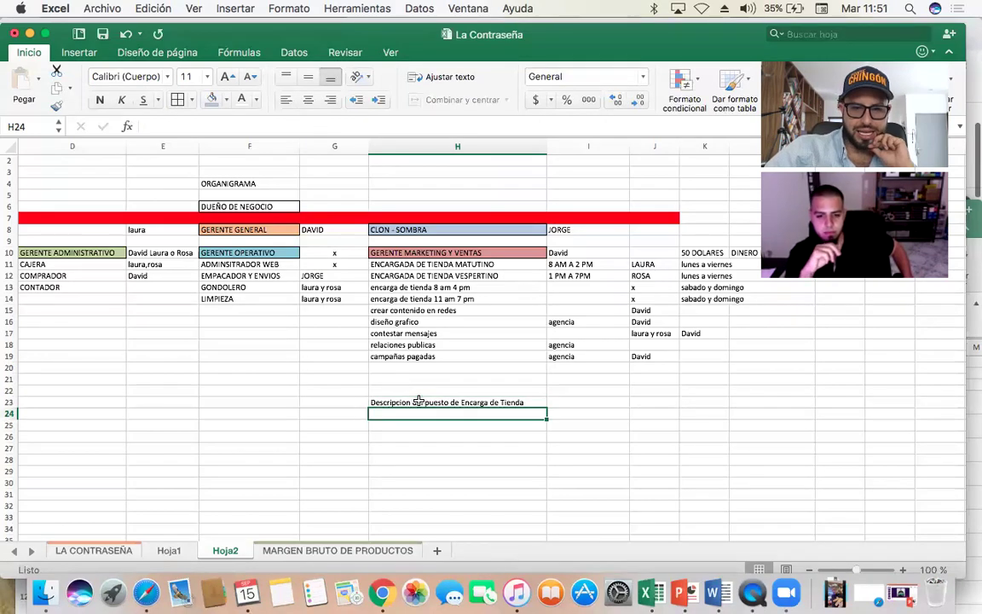
pyautogui.click(457, 402)
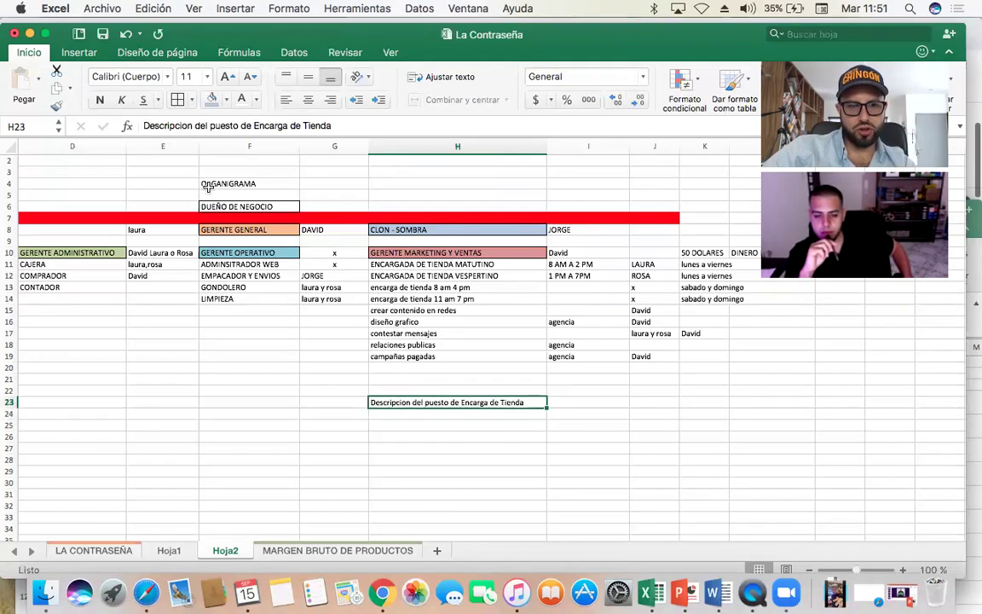
pyautogui.click(213, 100)
pyautogui.press('Return')
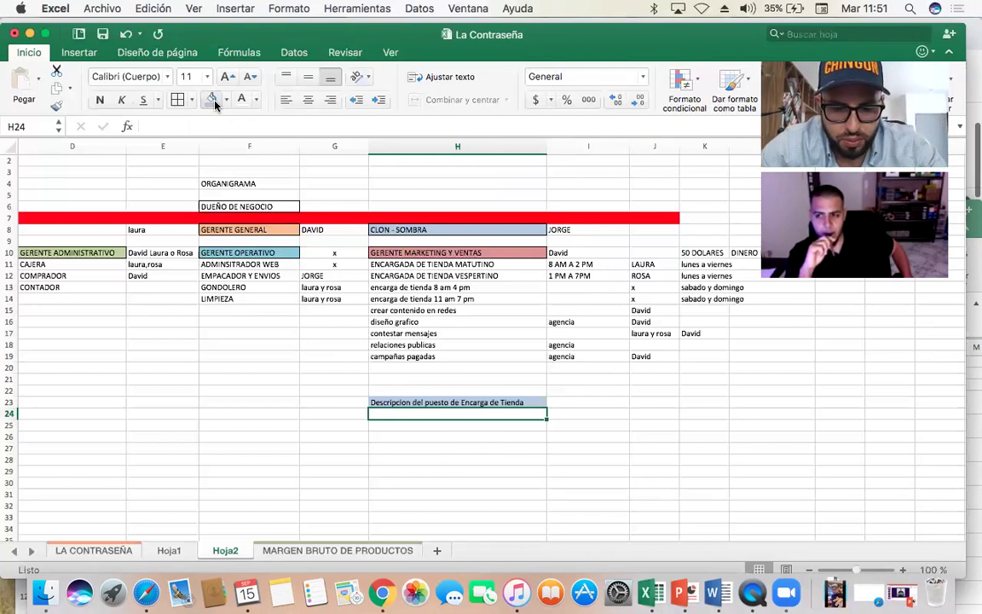
# - List the duties "Abrir y cerrar el Negocio" in H24 and "Atender al publico" in H25
pyautogui.write('Abrir')
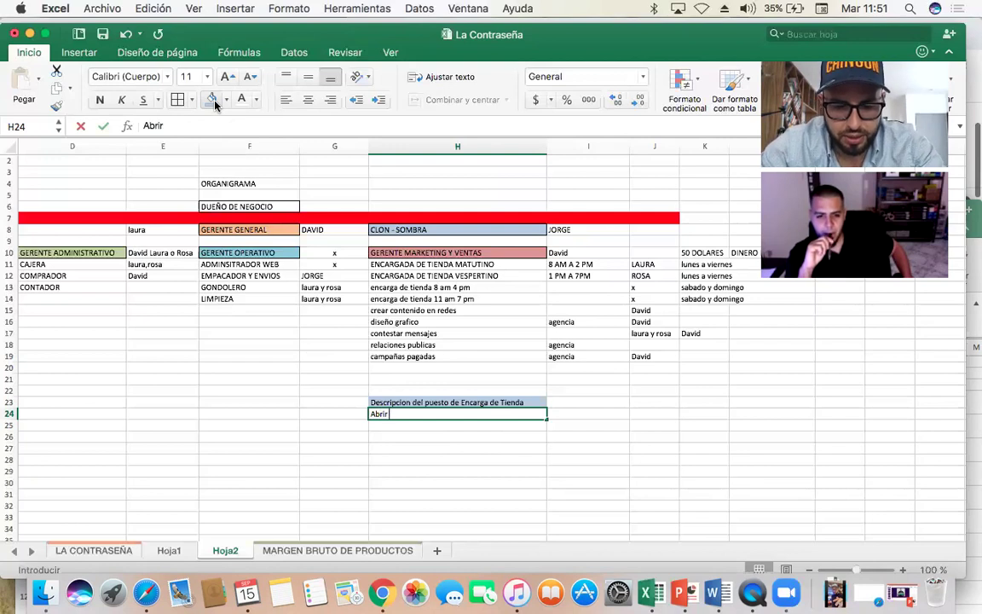
pyautogui.write(' y cerrar el')
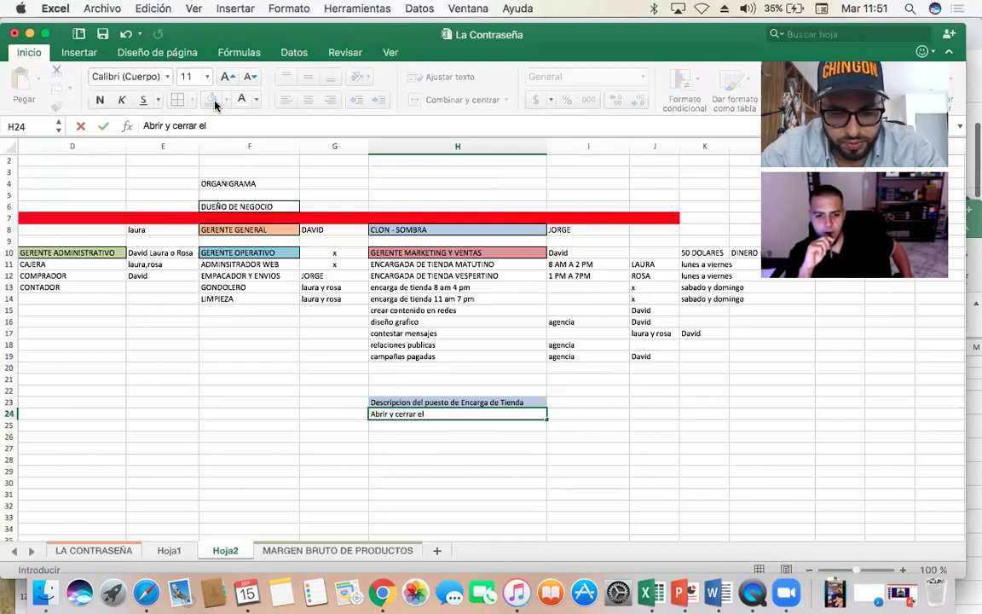
pyautogui.write(' Negocio')
pyautogui.press('Return')
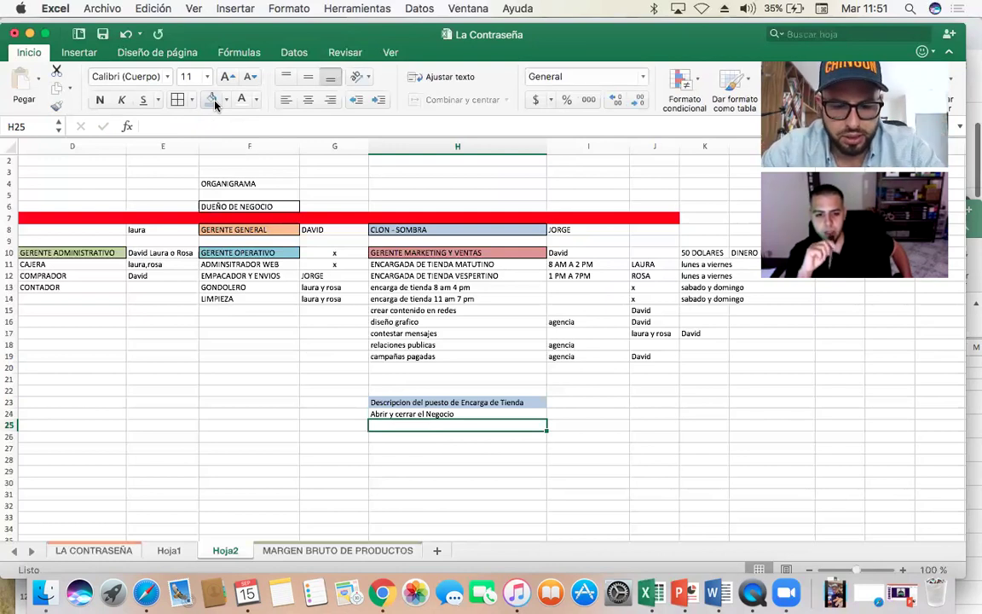
pyautogui.write('Atender al p')
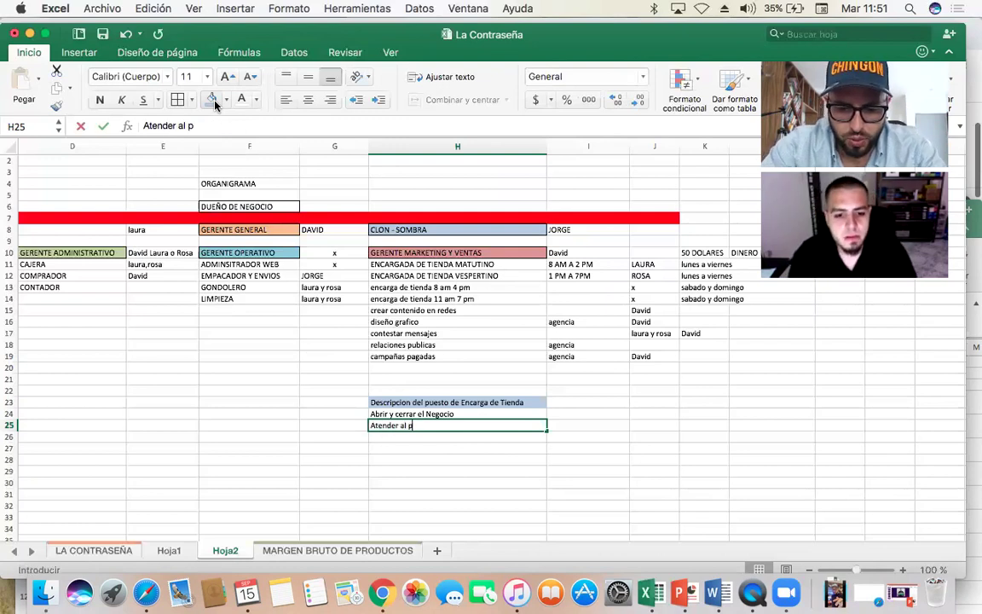
pyautogui.write('ublico')
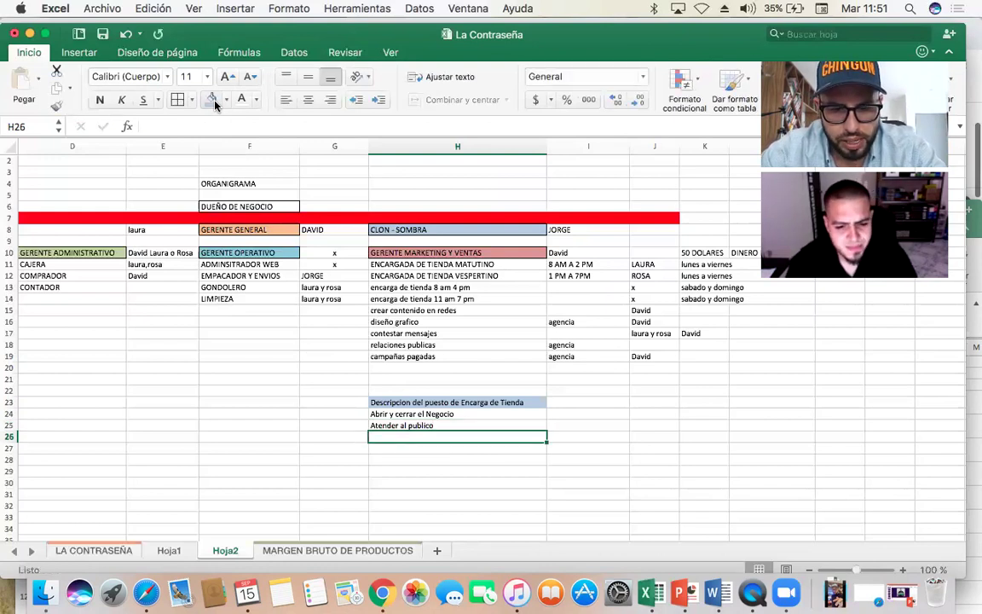
# - Add the duty "Manejar la caja chica, cobros de dinero y administracion del dinero del negocio" in H26
pyautogui.write('Mane')
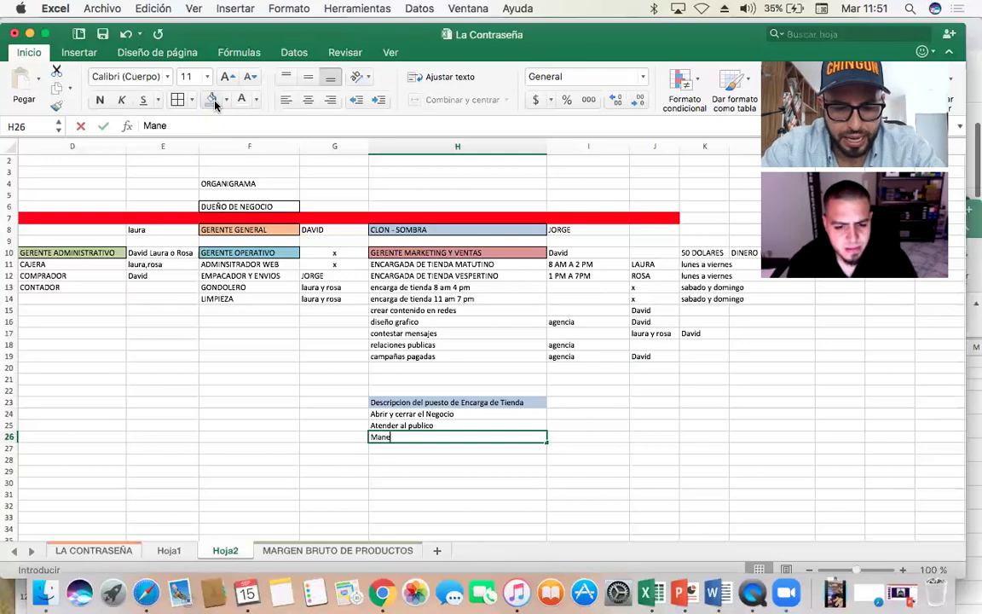
pyautogui.write('jar la c')
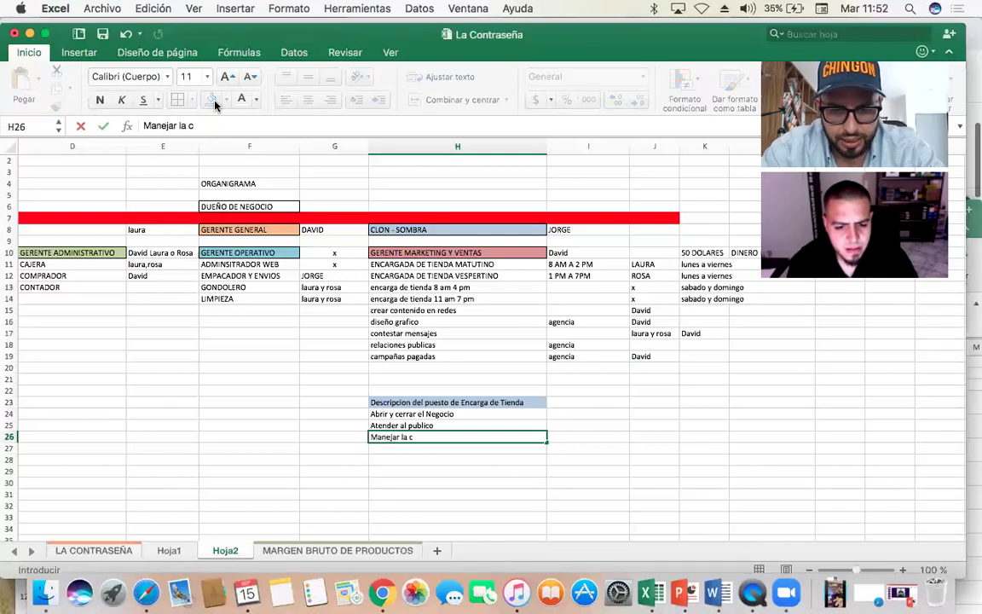
pyautogui.write('aja chica')
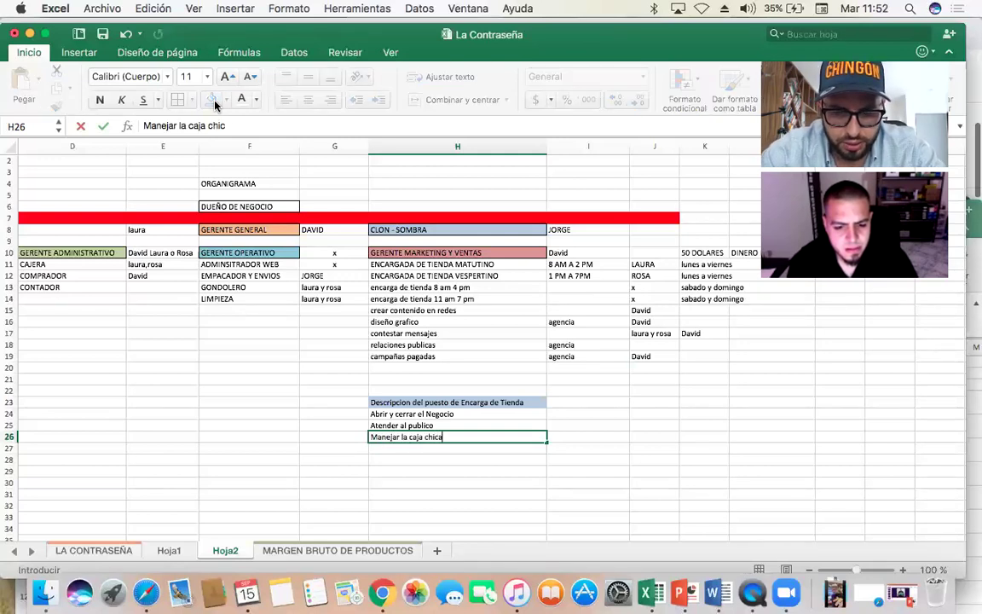
pyautogui.write(', cobros')
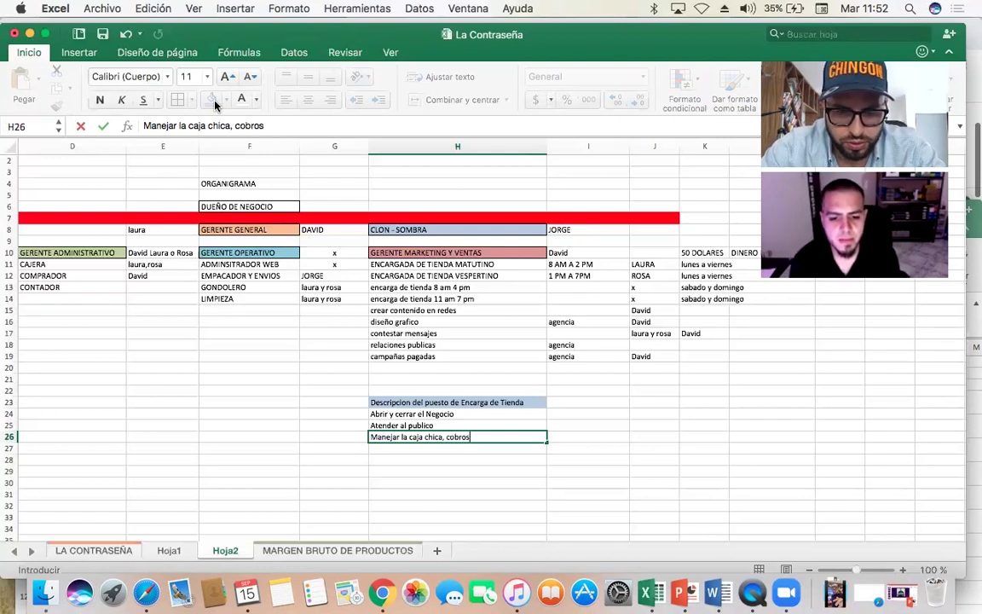
pyautogui.write(' de dinero y a')
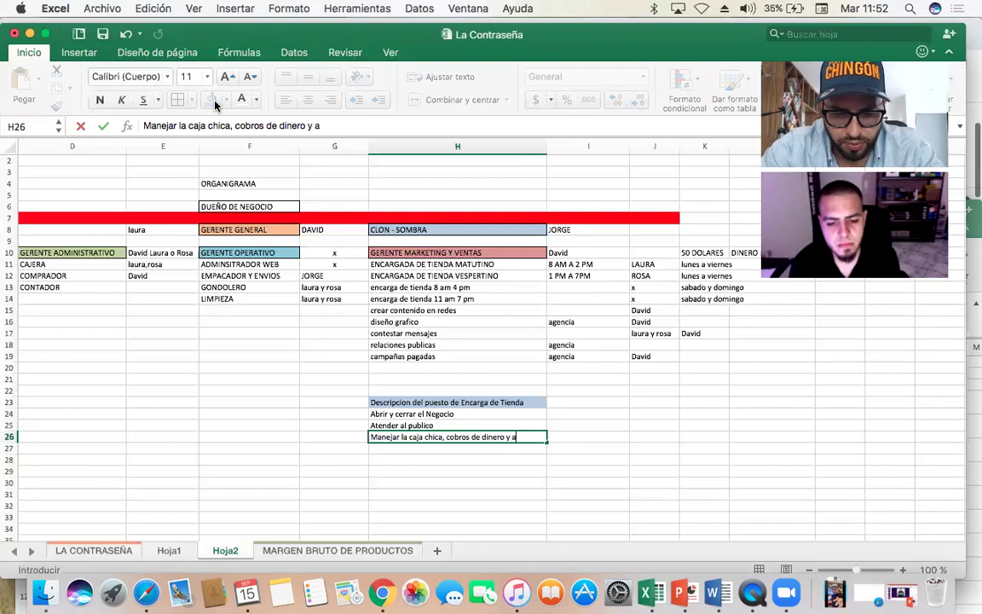
pyautogui.write('dministracion del')
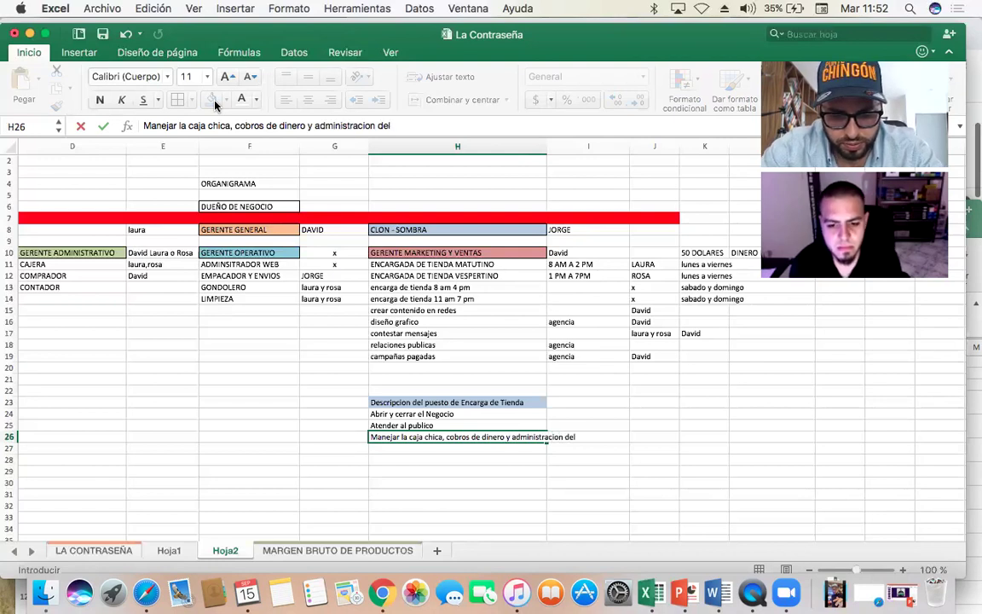
pyautogui.write(' dinero del negocio')
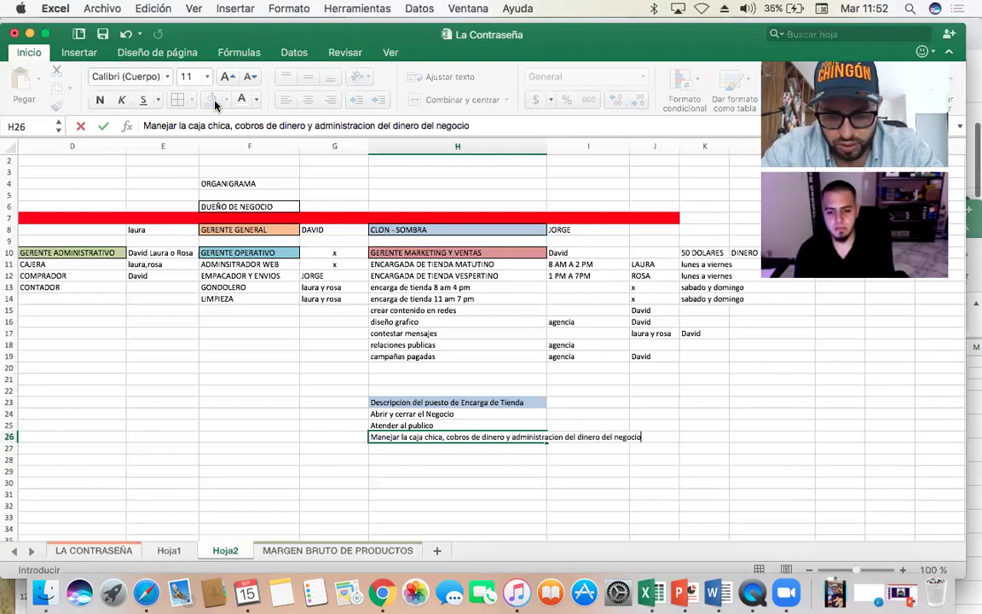
pyautogui.press('Return')
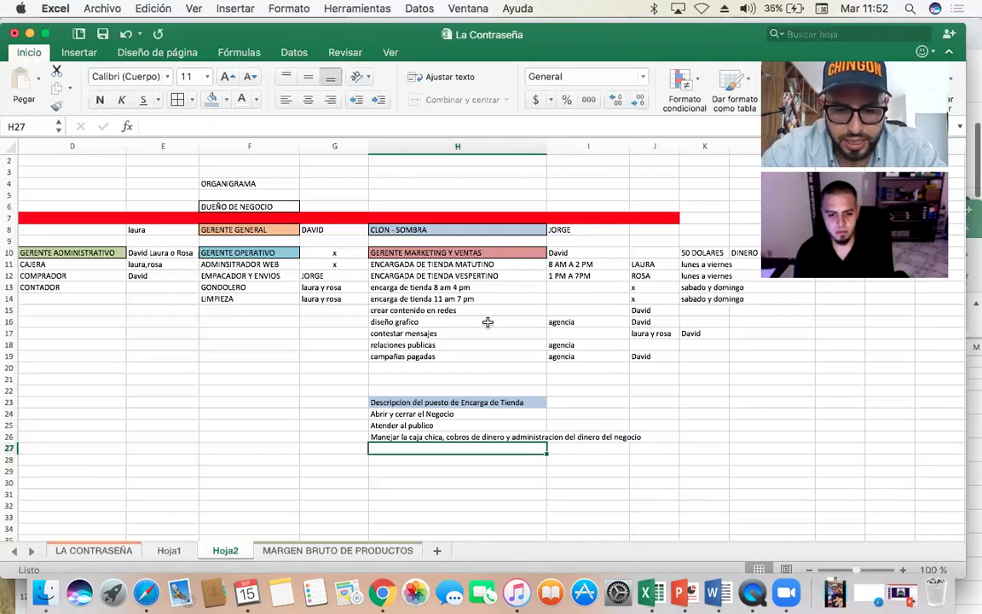
# - List the duties "Limpieza del lugar" in H27 and "Atender mensajes en Redes Sociales" in H28
pyautogui.write('Limpieza del lugar')
pyautogui.press('Return')
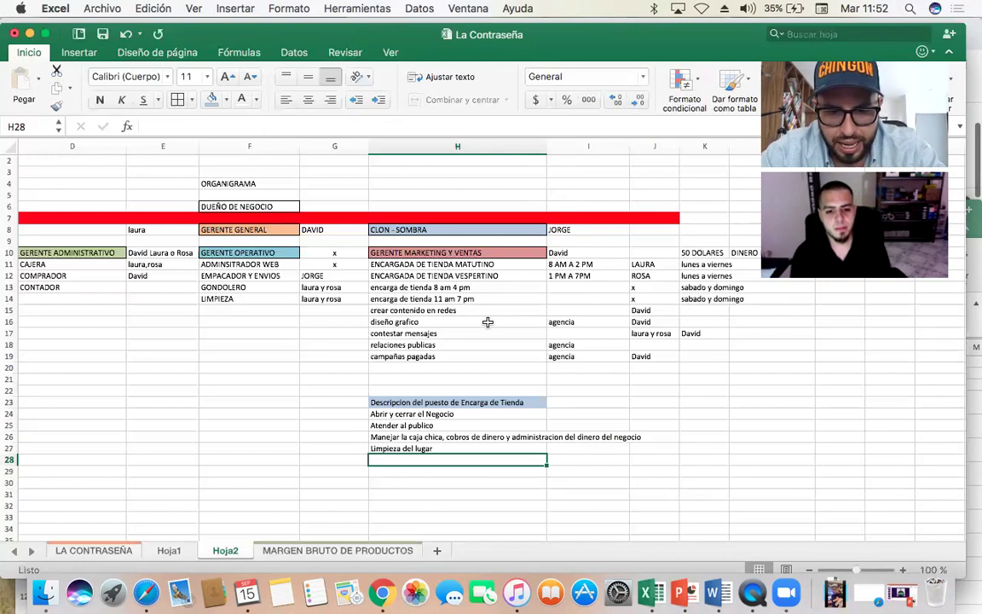
pyautogui.write('Atender mensa')
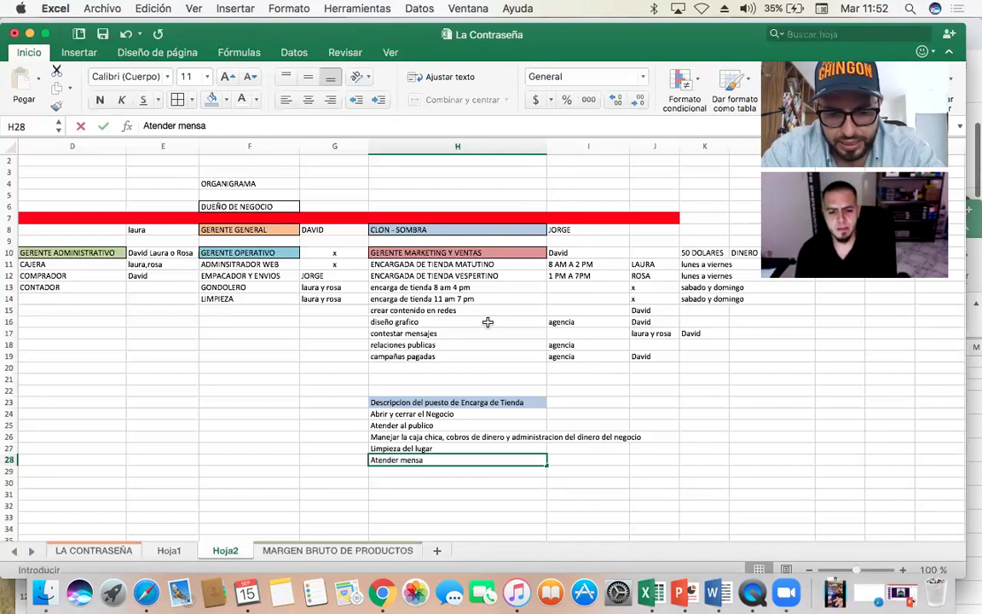
pyautogui.write('jes en Rede')
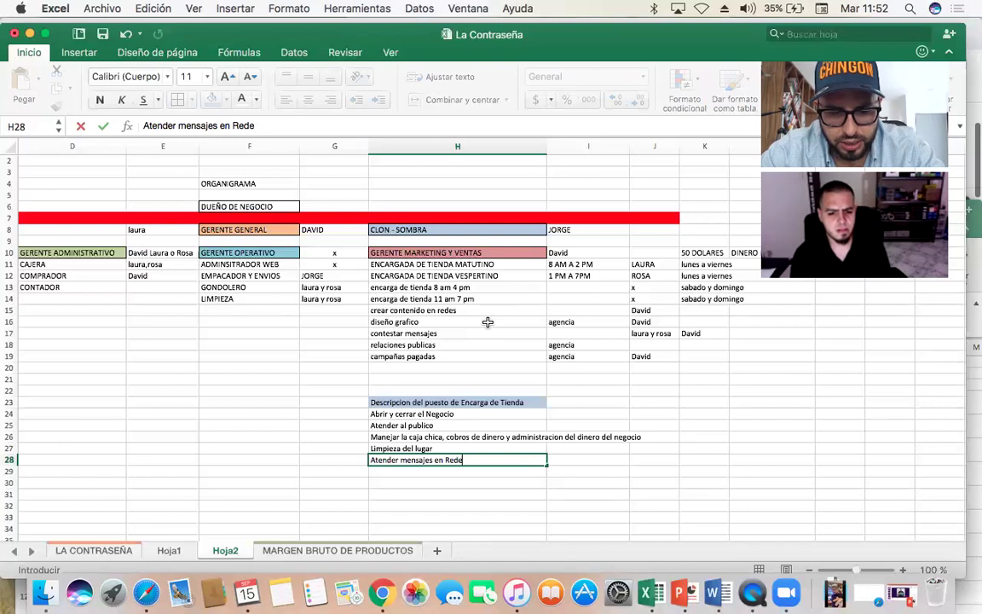
pyautogui.write('s Sociales')
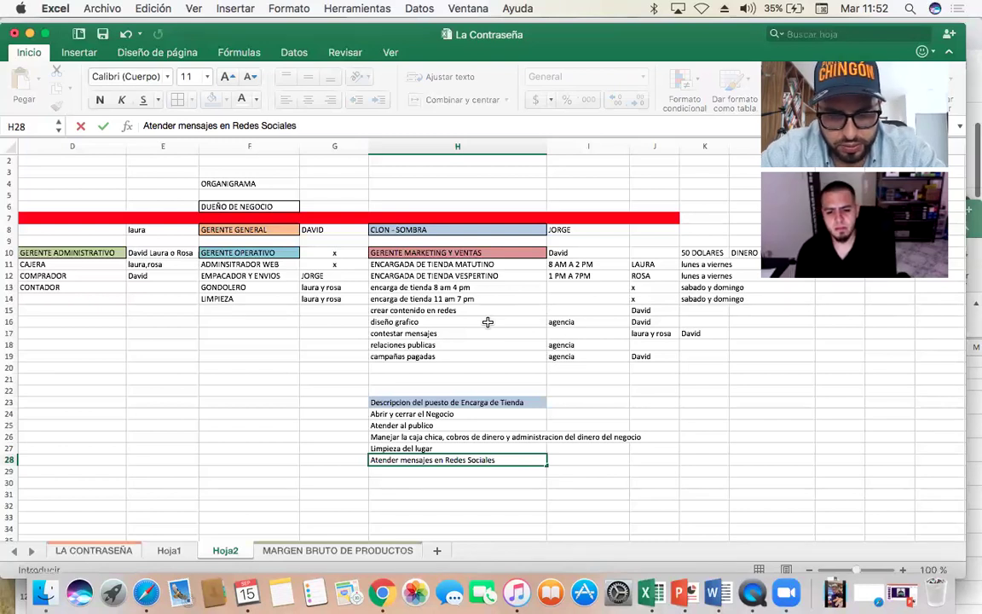
pyautogui.press('Return')
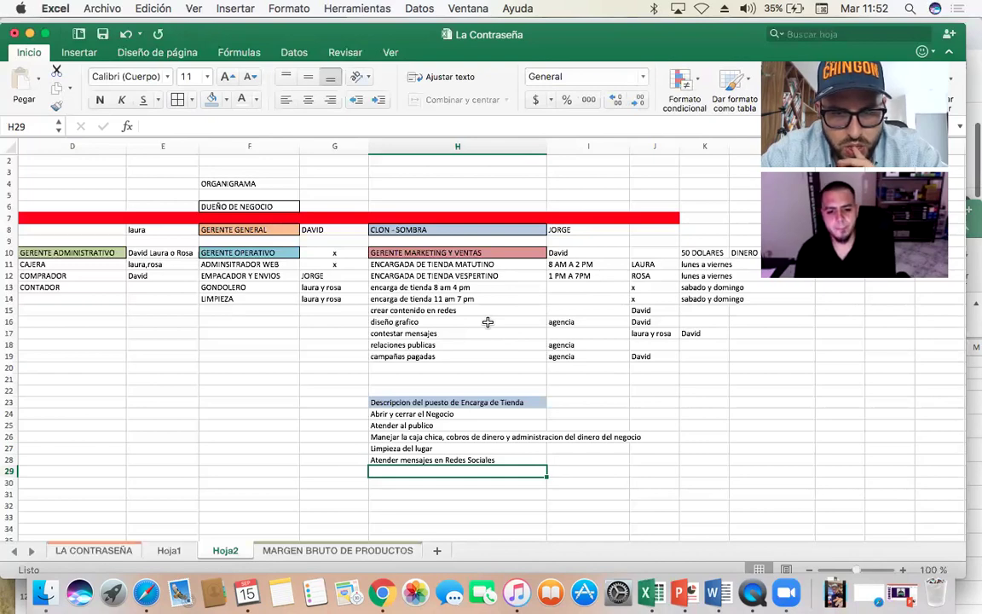
# - Add the duty "Control de Inventarios de productos" in H29, correcting the spelling of its last word
pyautogui.hscroll(-3, 488, 322)
pyautogui.scroll(-2, 486, 322)
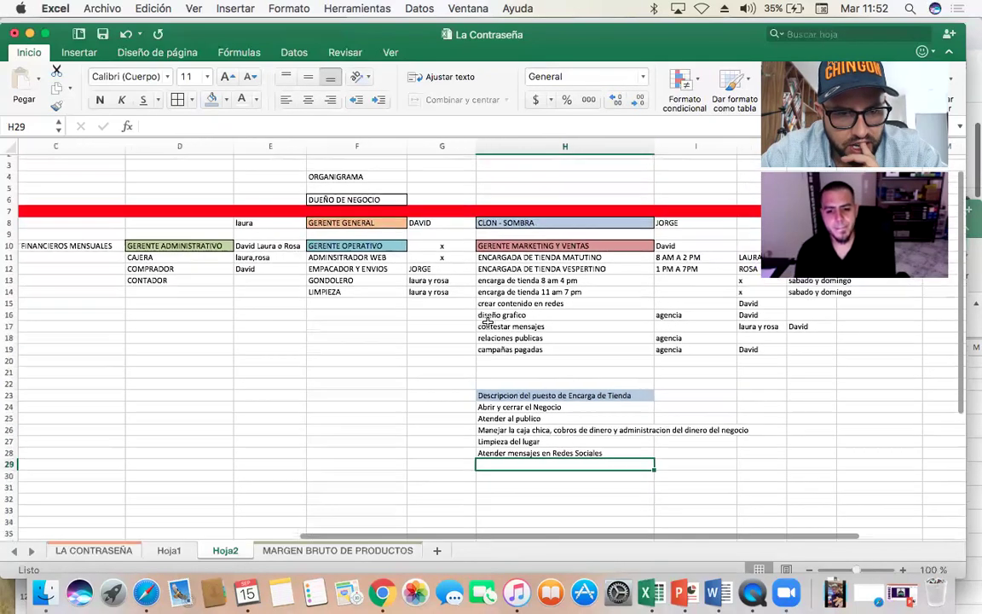
pyautogui.hscroll(3, 478, 322)
pyautogui.scroll(-1, 478, 323)
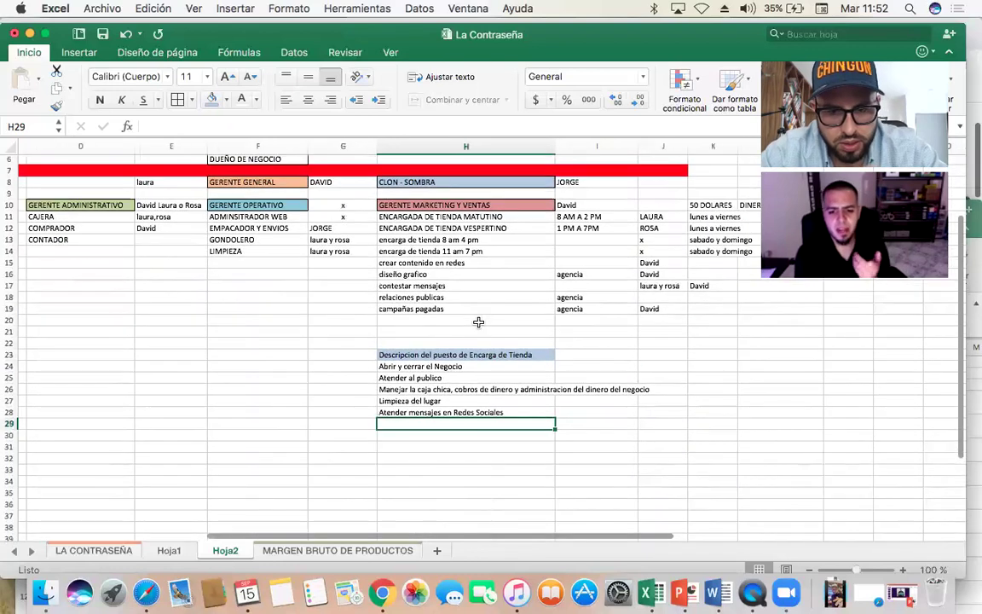
pyautogui.write('Control de l')
pyautogui.write('nv')
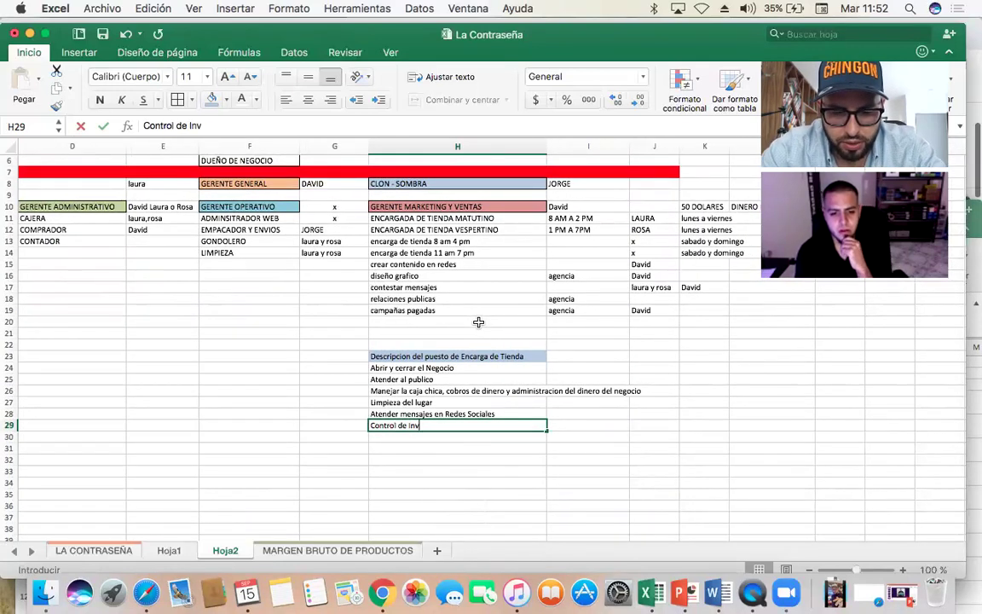
pyautogui.write('entarios de produc')
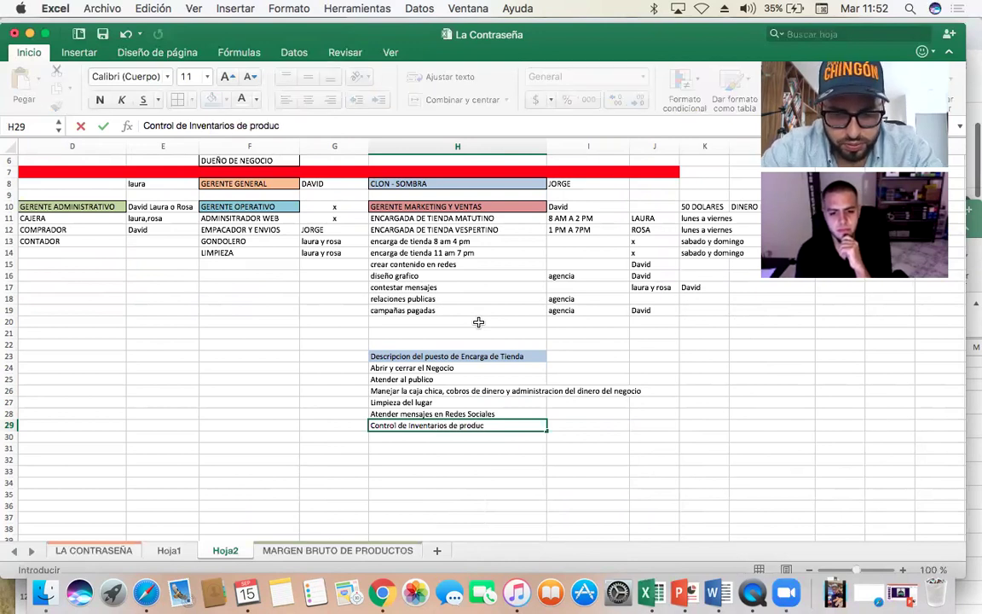
pyautogui.write('tod')
pyautogui.press('Return')
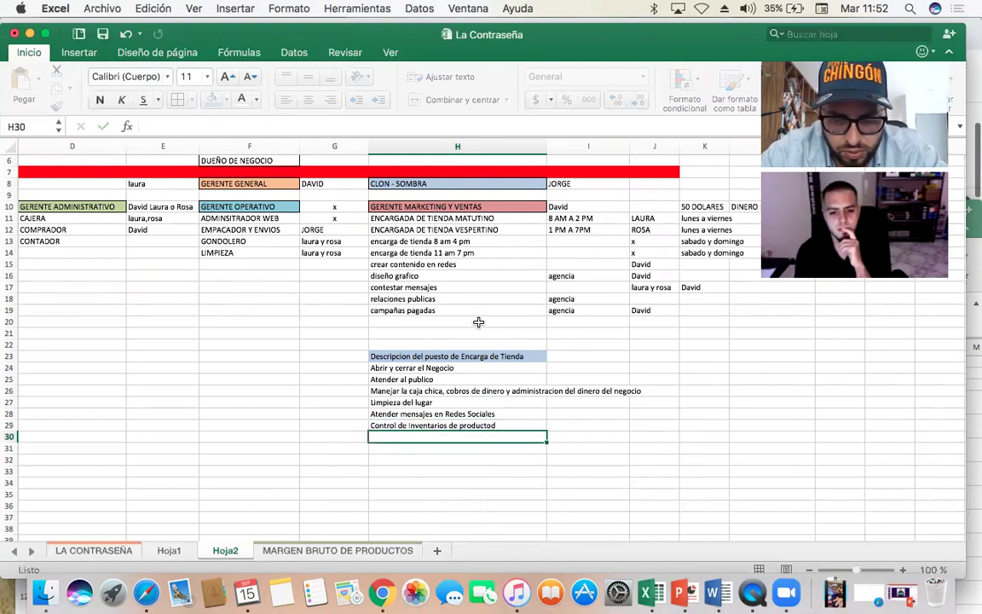
pyautogui.press('Up')
pyautogui.click(311, 126)
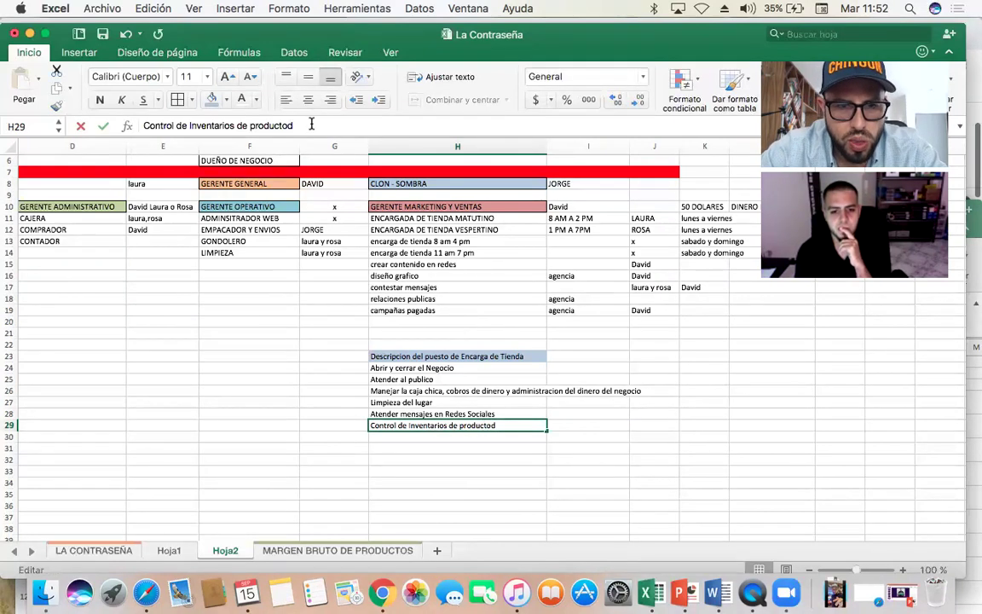
pyautogui.press('BackSpace')
pyautogui.write('s')
pyautogui.press('Return')
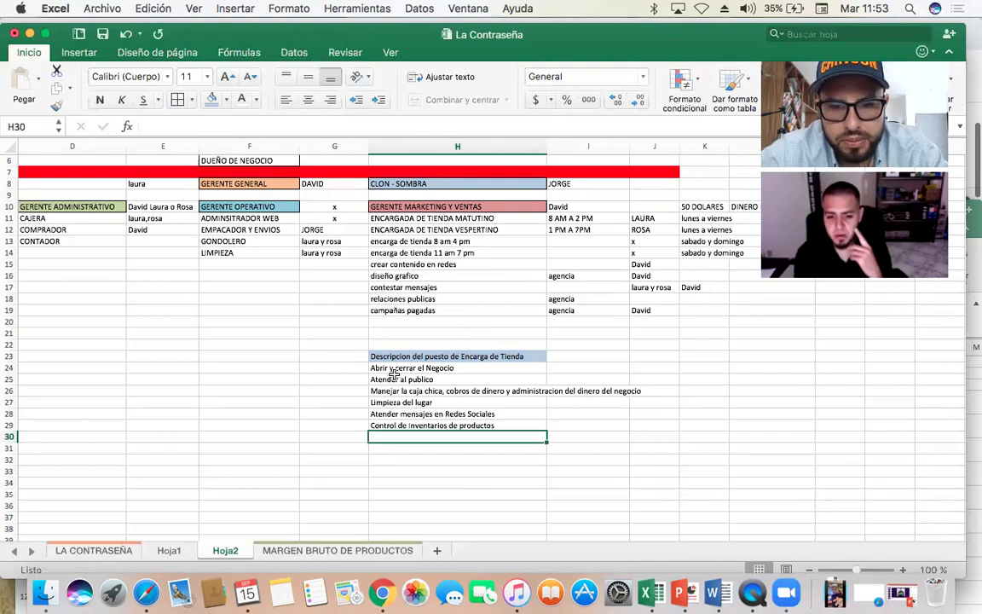
# - Add the duty "Resolver problemas de clientes en temas de devoluciones o temas en general" in H30
pyautogui.write('Resolver pro')
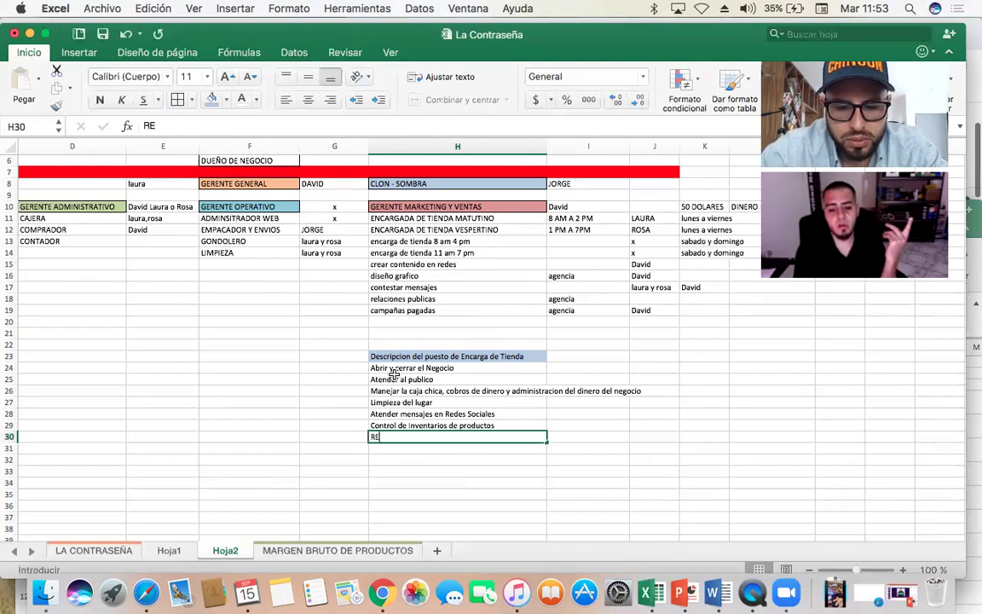
pyautogui.write('blema')
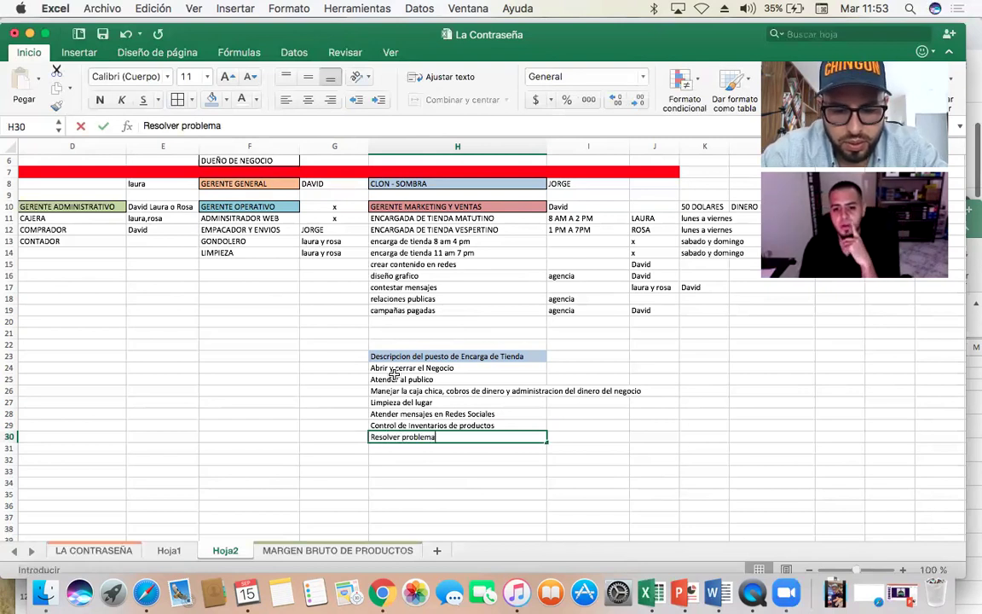
pyautogui.write('s de clientes en')
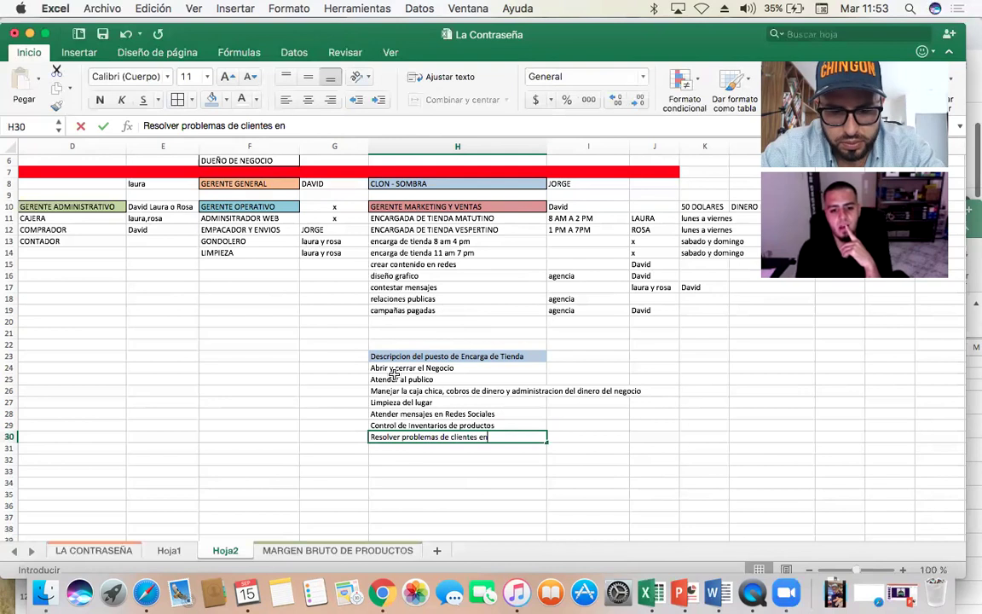
pyautogui.write(' temas de devoluciones o')
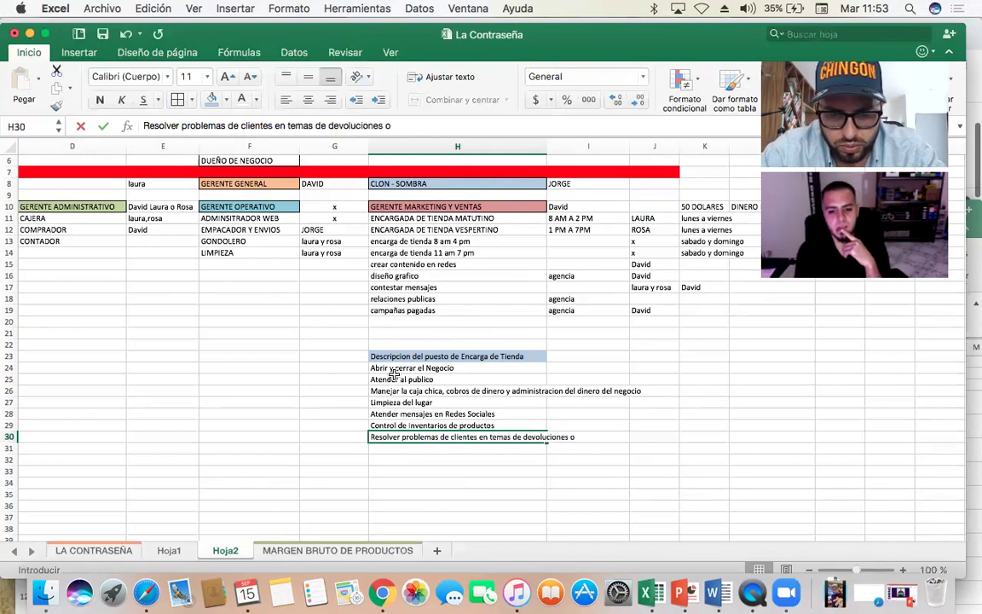
pyautogui.write(' temas en general')
pyautogui.press('Return')
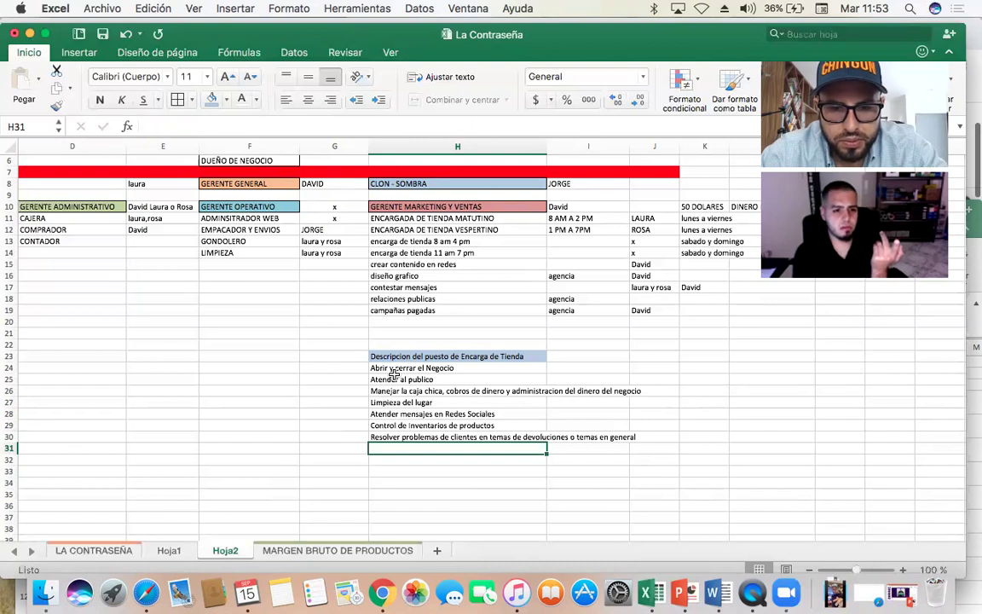
# - Add the duty "Organizar el producto en almacen" to the job description in H31
pyautogui.write('Organizar')
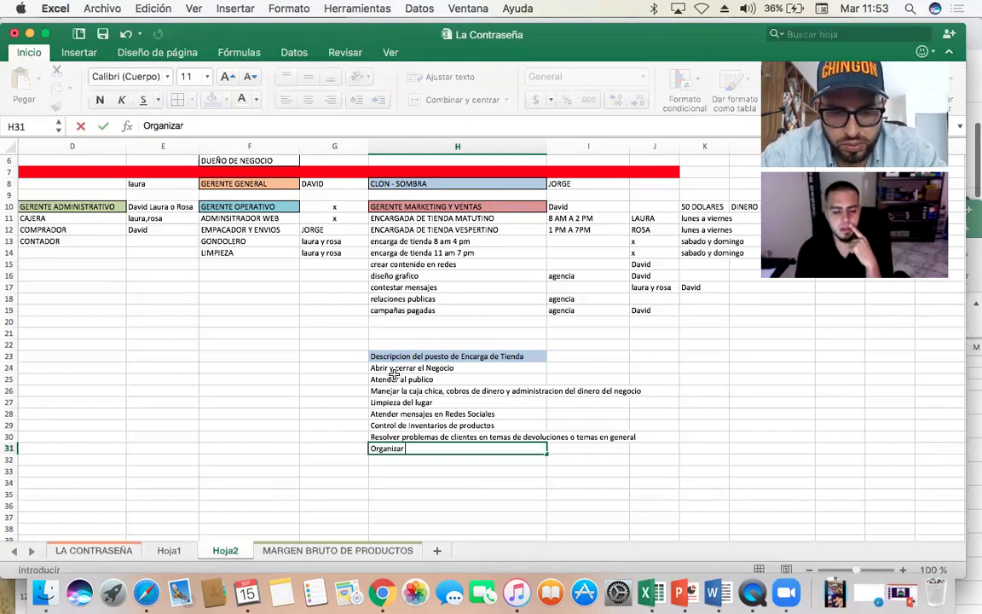
pyautogui.write(' el prod')
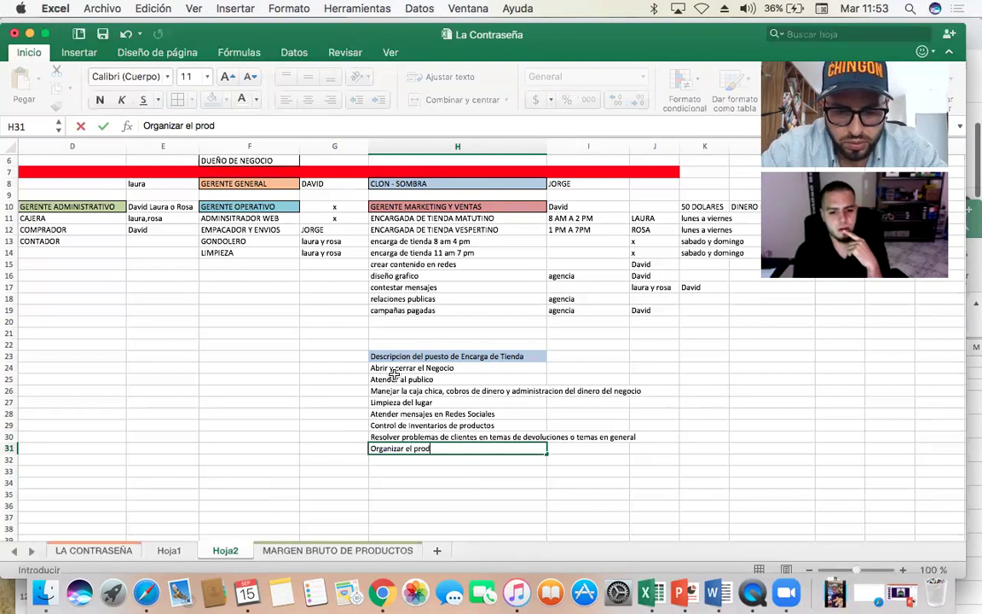
pyautogui.write('ucto en almacen')
pyautogui.press('Return')
pyautogui.press('Up')
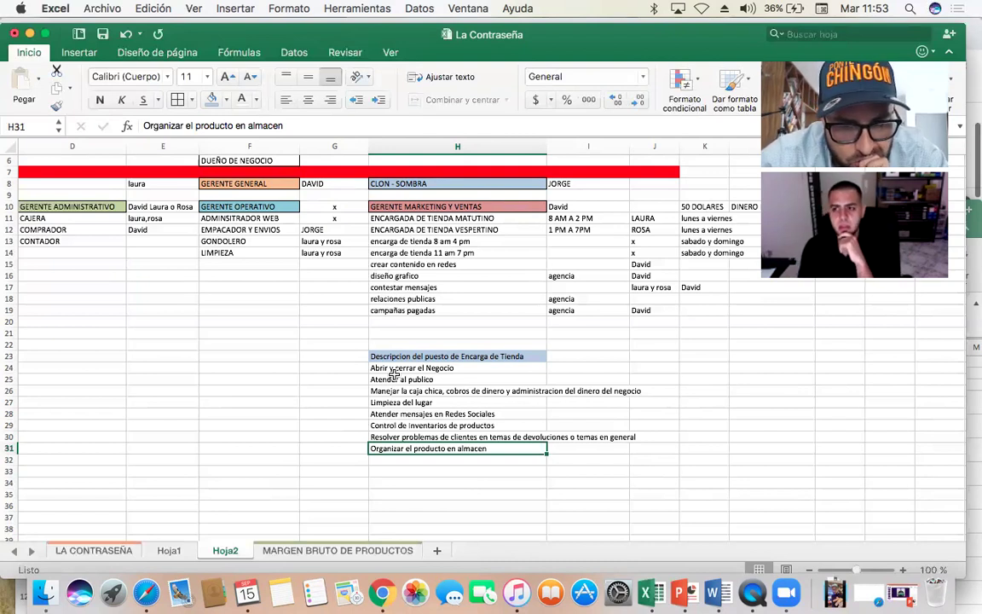
pyautogui.press('Down')
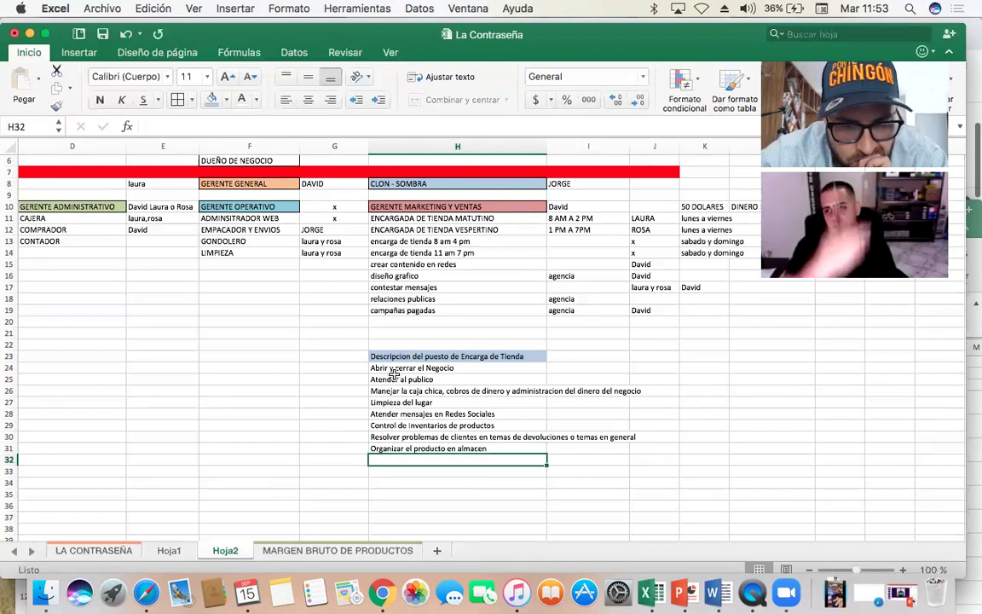
# - Add the duty "Recibir compras y verificar facturas" to the job description in H32
pyautogui.write('Recibir co')
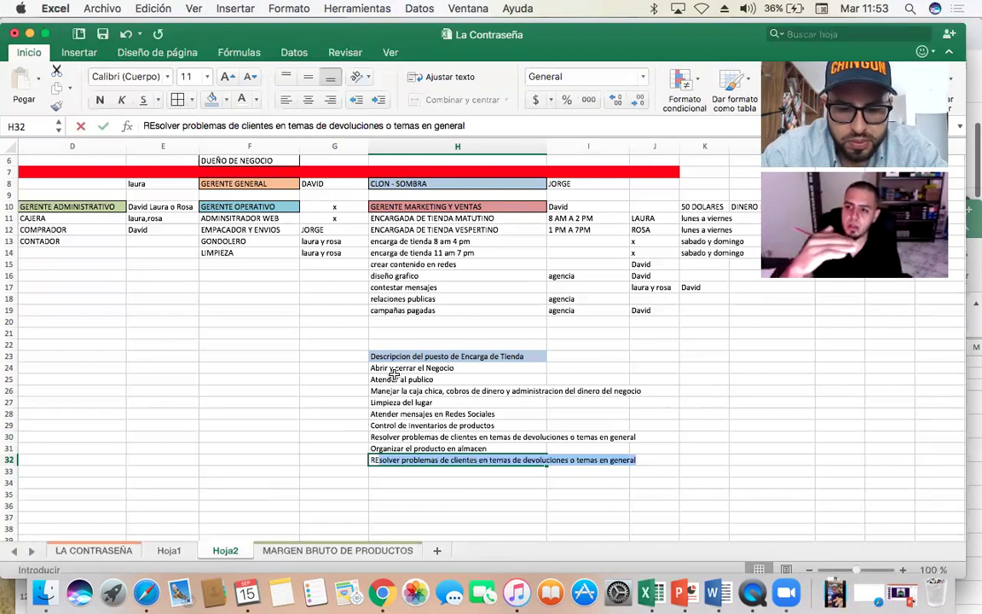
pyautogui.write('mpras y')
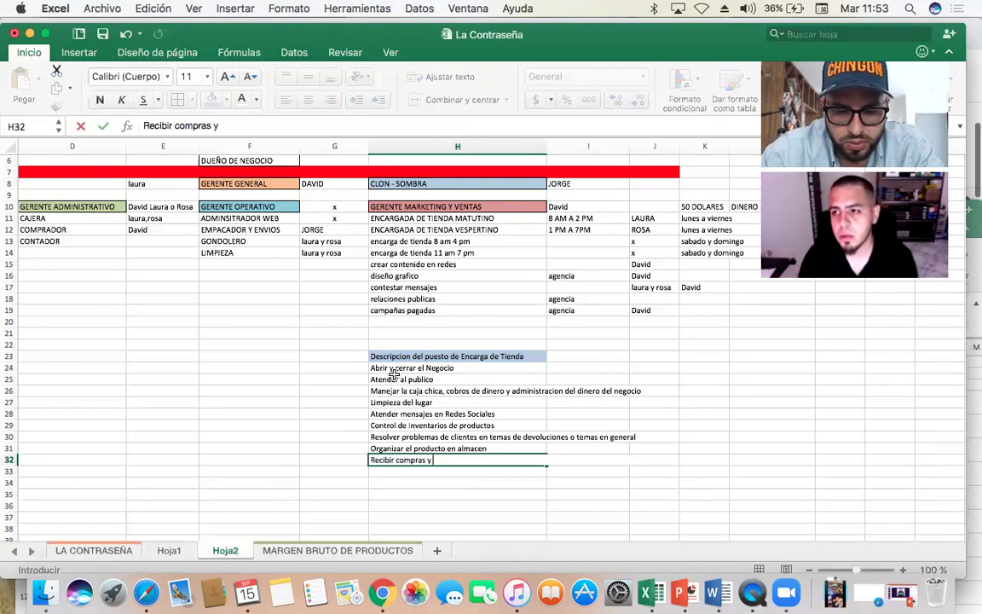
pyautogui.write(' verificar')
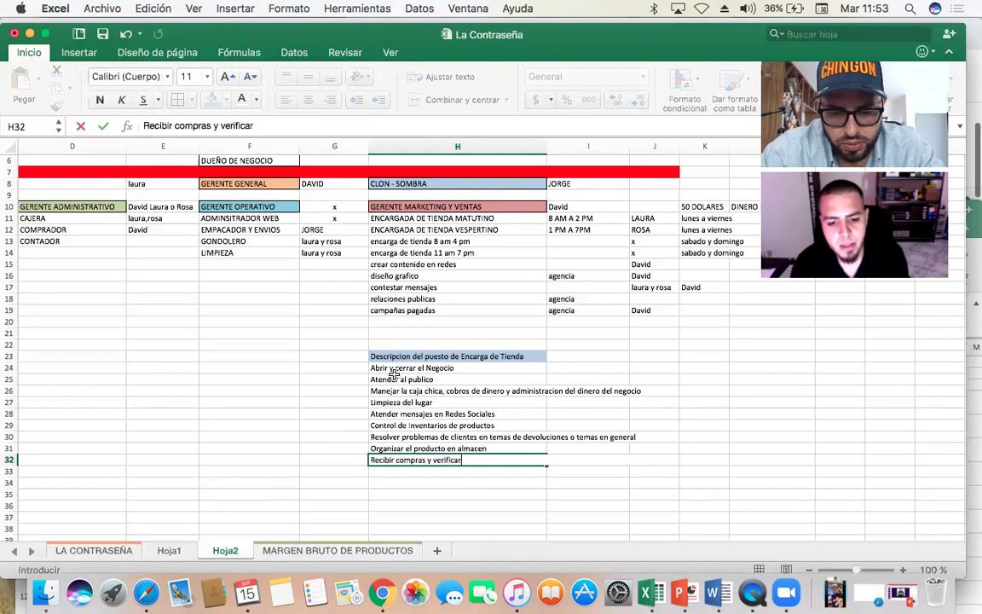
pyautogui.write(' facturas')
pyautogui.press('Return')
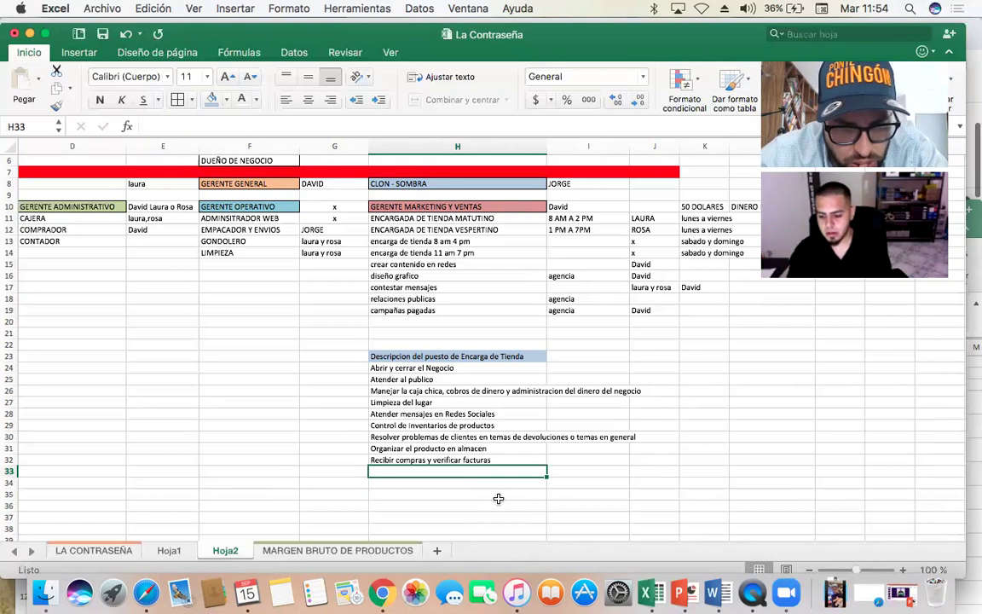
# - Review the store attendant's listed duties from H26 through H32
pyautogui.press('Up')
pyautogui.press('Up')
pyautogui.press('Up')
pyautogui.press('Up')
pyautogui.press('Up')
pyautogui.press('Up')
pyautogui.press('Up')
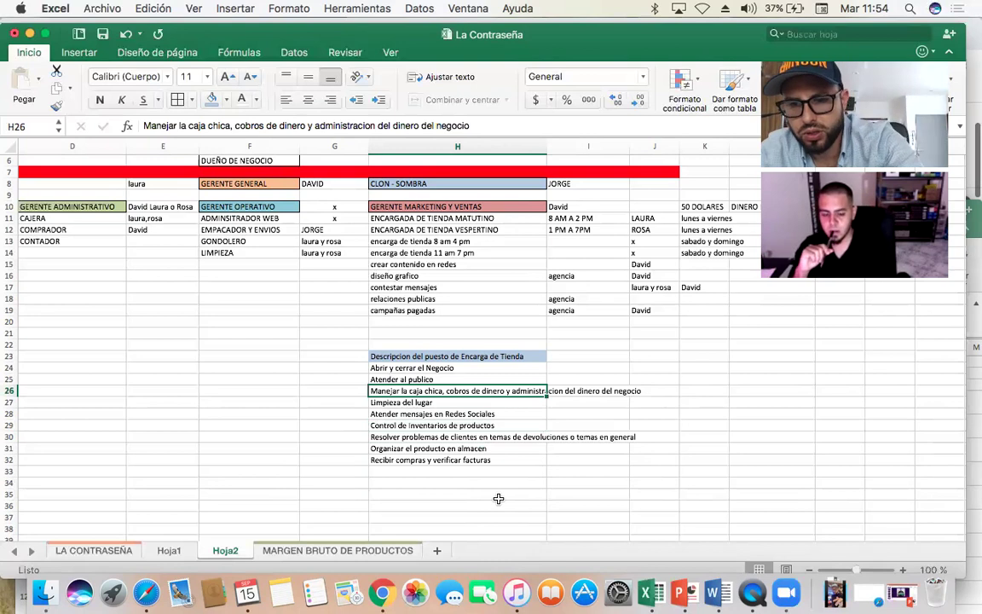
pyautogui.press('Down')
pyautogui.press('Down')
pyautogui.press('Down')
pyautogui.press('Down')
pyautogui.press('Down')
pyautogui.press('Down')
pyautogui.press('Down')
pyautogui.press('Down')
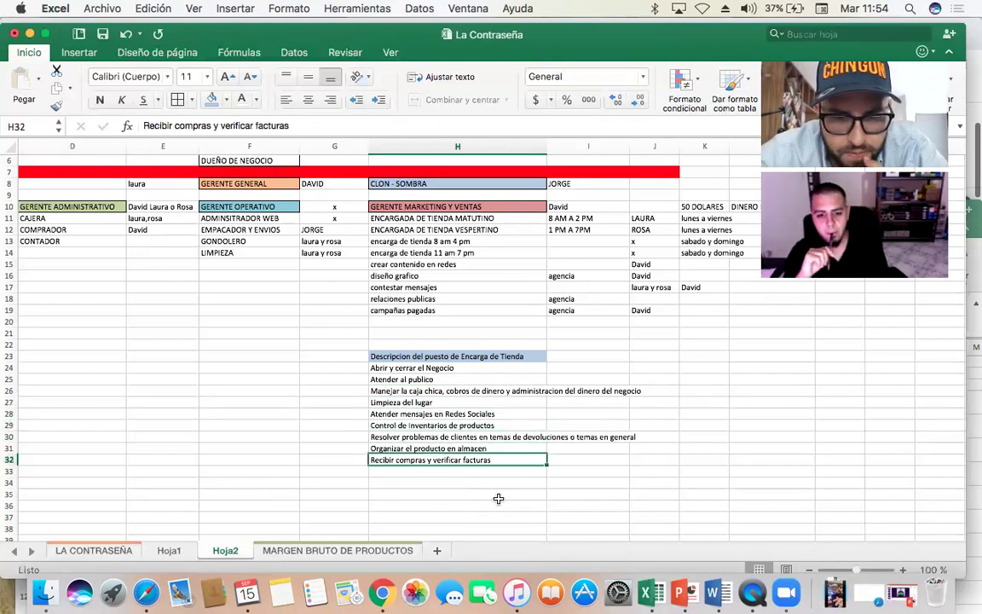
# - Add the heading "Perfil del puesto" in H34 and shade it with the same blue fill as the job description heading
pyautogui.press('Up')
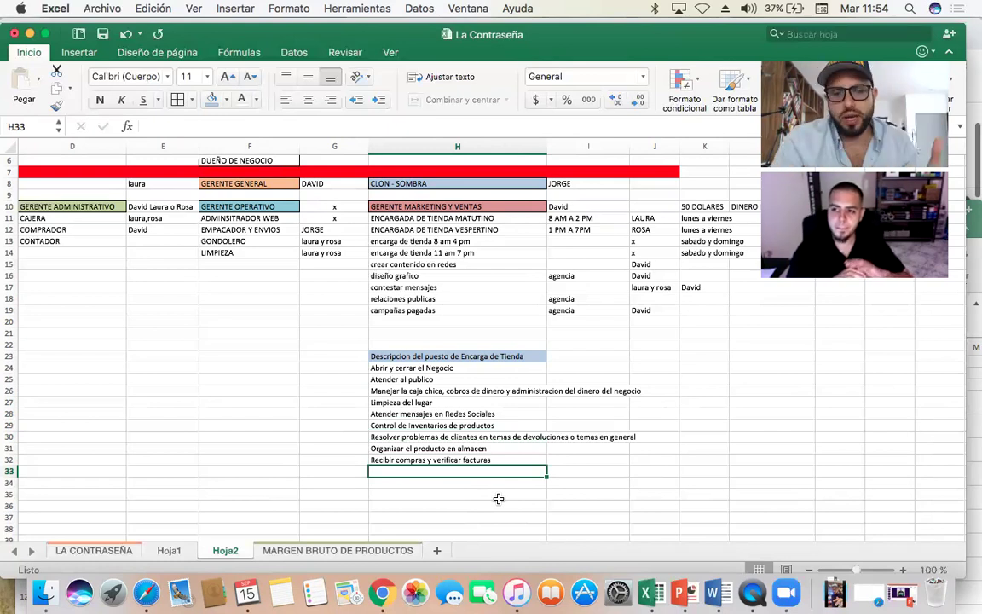
pyautogui.scroll(-3, 499, 498)
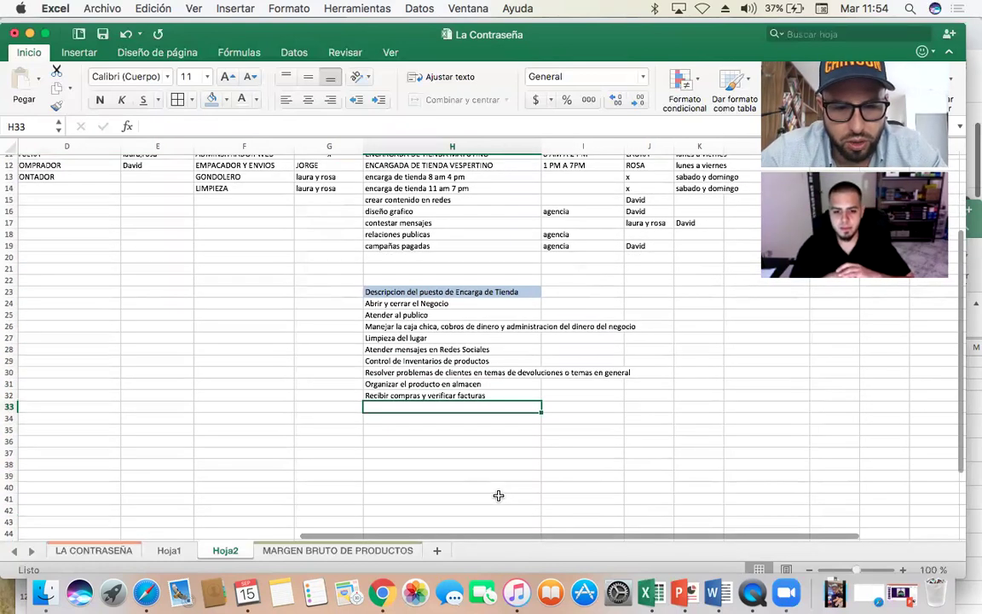
pyautogui.press('Return')
pyautogui.write('Perf')
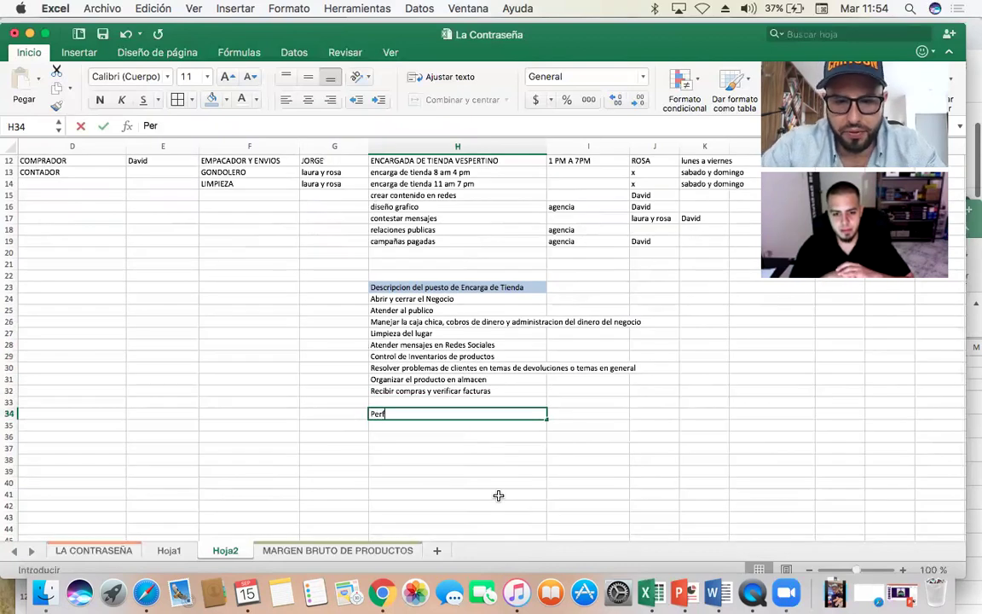
pyautogui.write('il del pu')
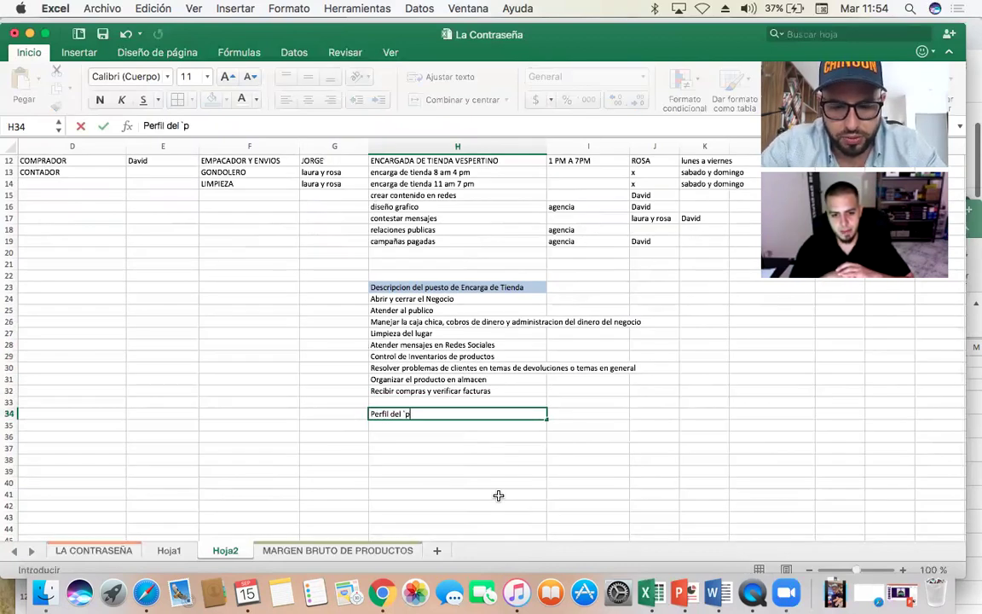
pyautogui.press('BackSpace')
pyautogui.press('BackSpace')
pyautogui.write('puesto')
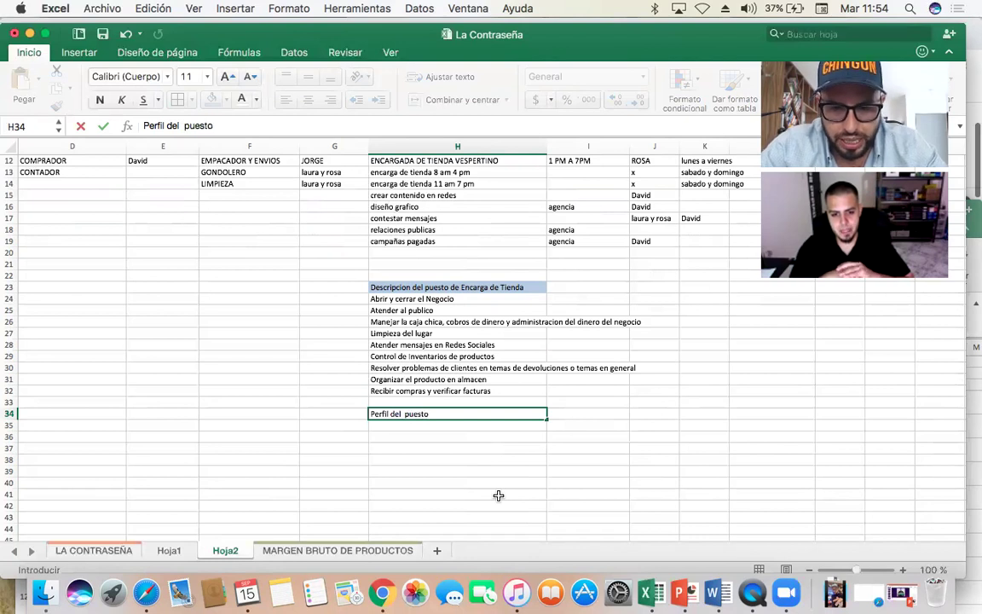
pyautogui.press('Return')
pyautogui.press('Up')
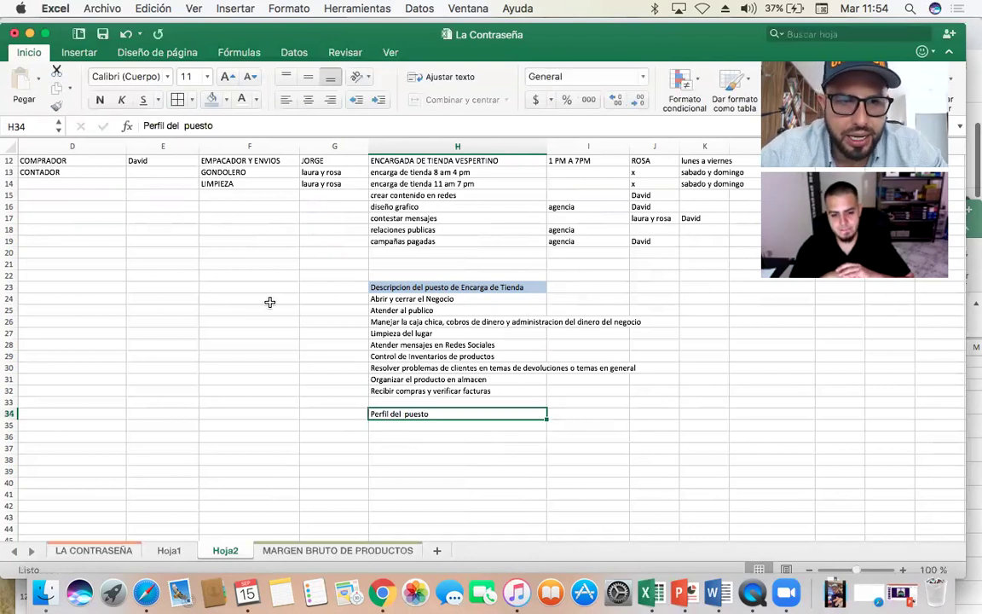
pyautogui.click(212, 99)
pyautogui.press('Down')
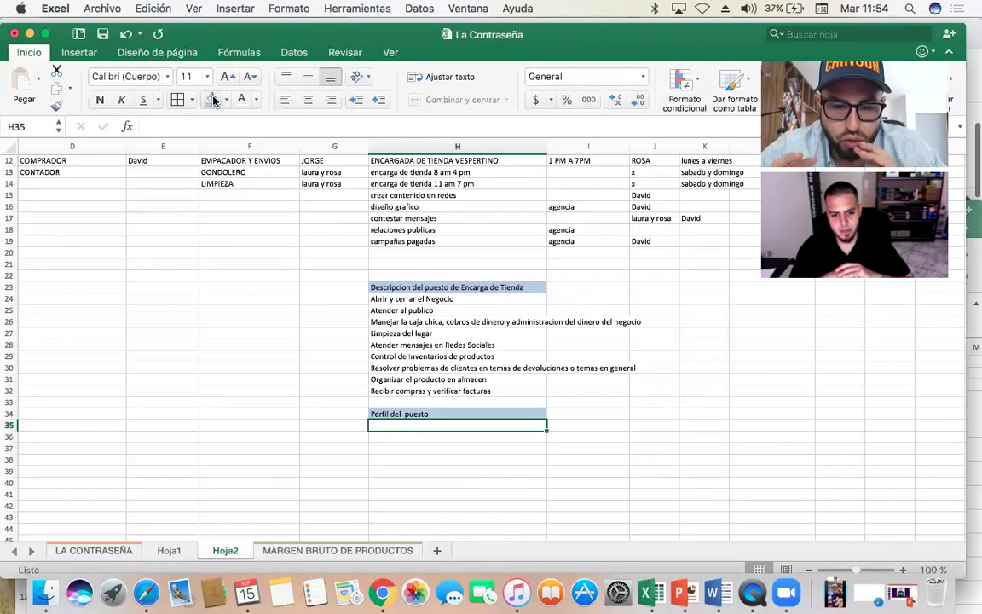
pyautogui.write('Solic')
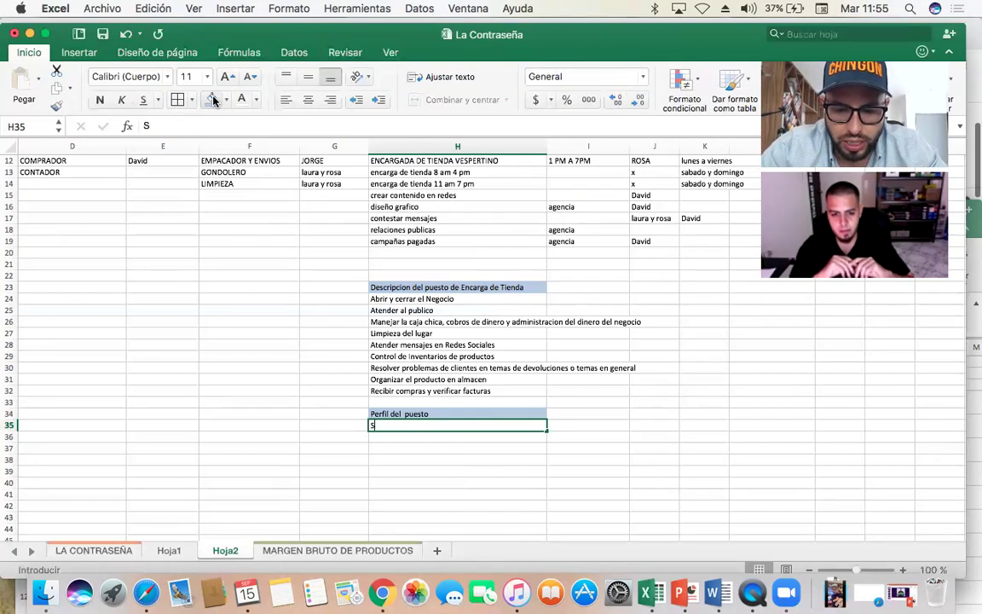
pyautogui.press('BackSpace')
pyautogui.press('BackSpace')
pyautogui.press('BackSpace')
pyautogui.press('BackSpace')
pyautogui.press('BackSpace')
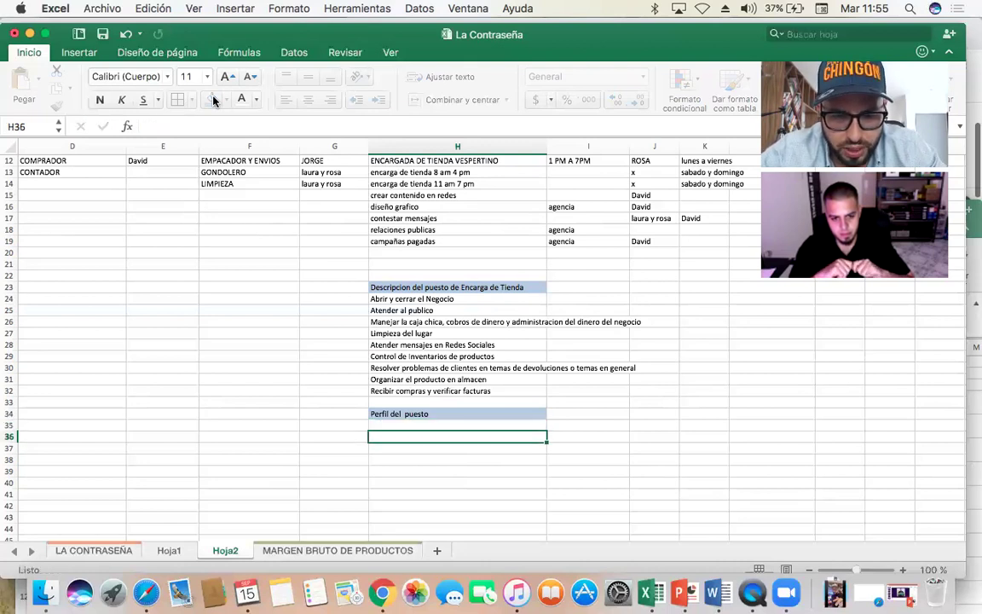
# - Enter the line "Anuncio para reclutar encarda de Tienda" in H35 under the job profile heading
pyautogui.write('anu')
pyautogui.press('BackSpace')
pyautogui.press('BackSpace')
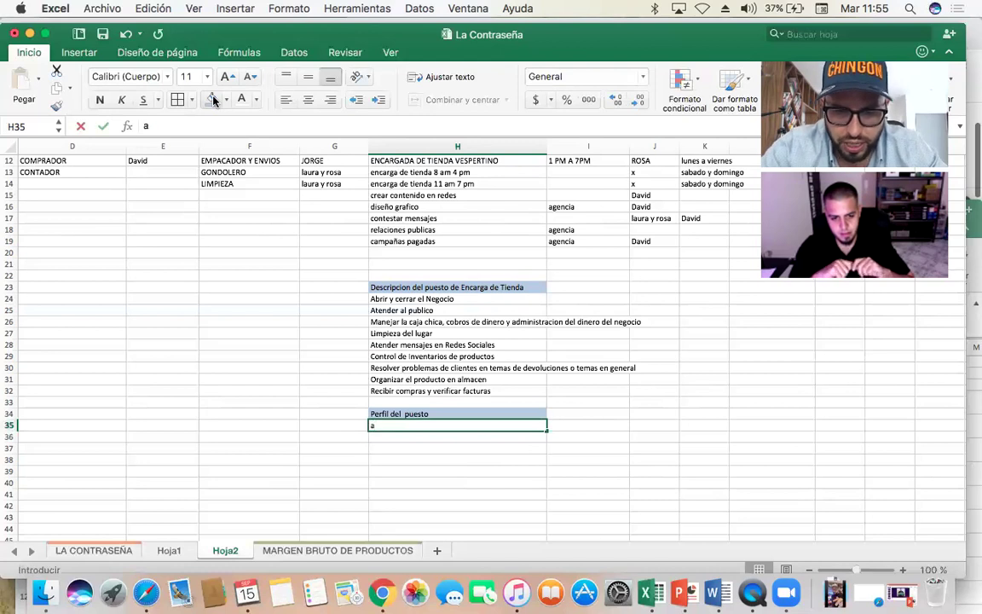
pyautogui.press('BackSpace')
pyautogui.write('Anuncio')
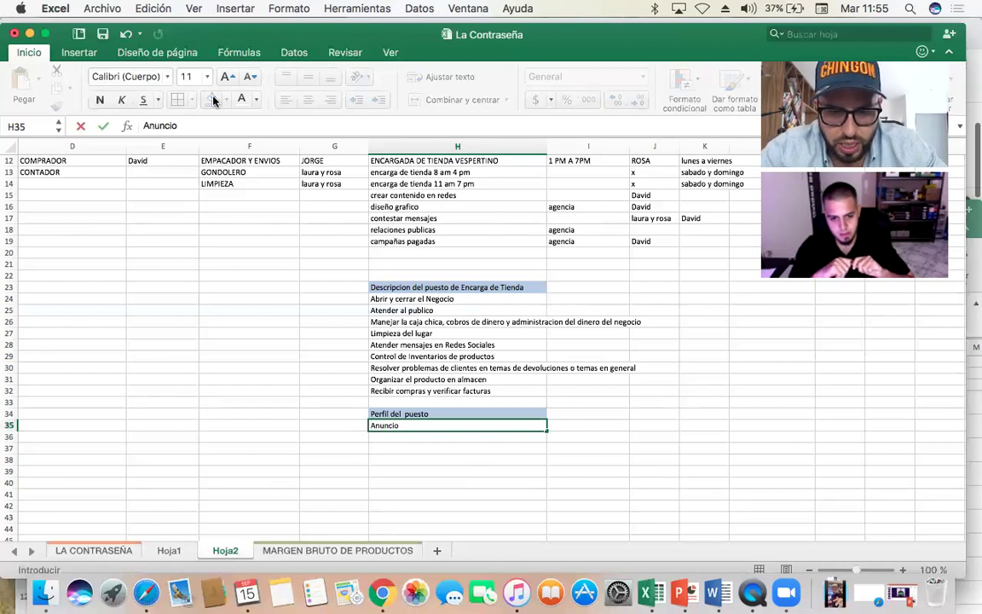
pyautogui.write(' para ')
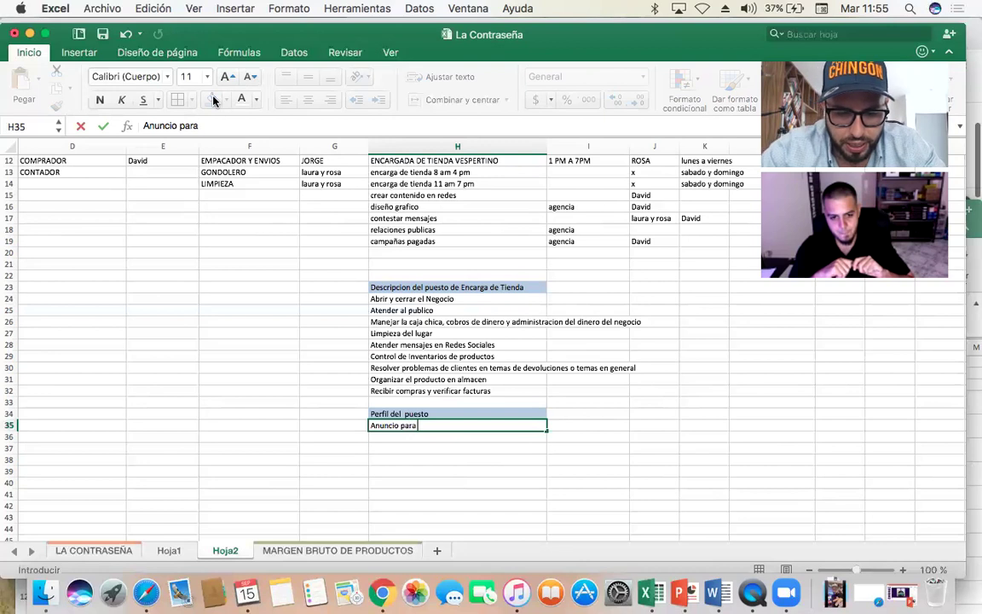
pyautogui.write('reciutar')
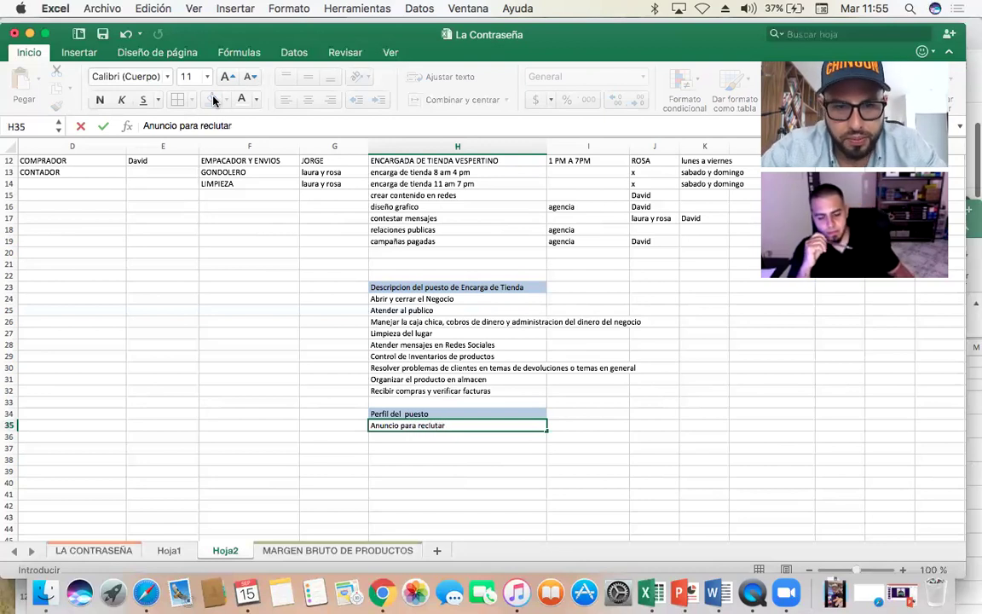
pyautogui.write(' encarda')
pyautogui.write('de Tienda')
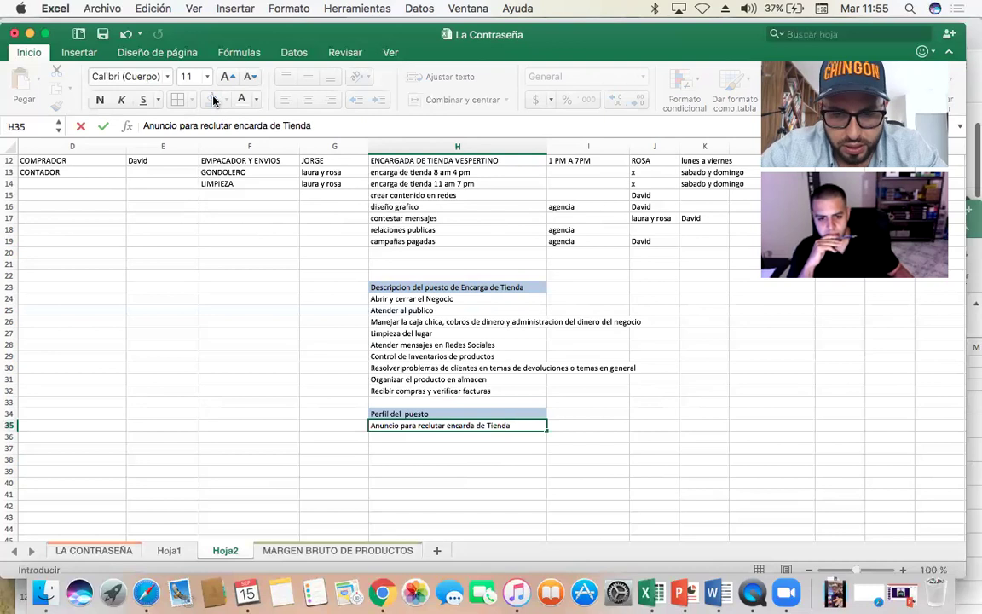
pyautogui.press('Return')
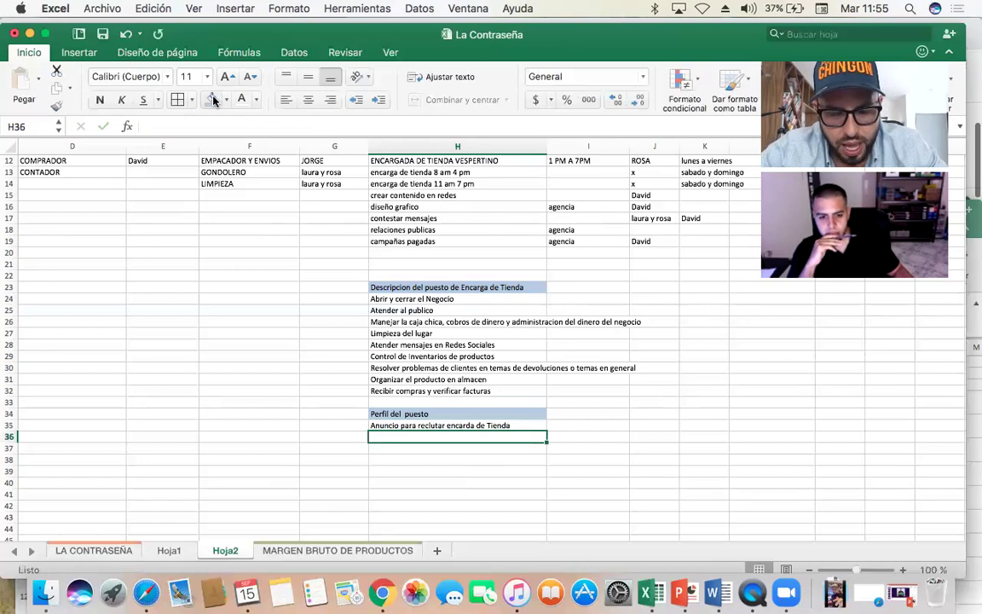
# - Begin the job advertisement in H36 with "***Estamos contratando*** Se solicita"
pyautogui.write('***Esta')
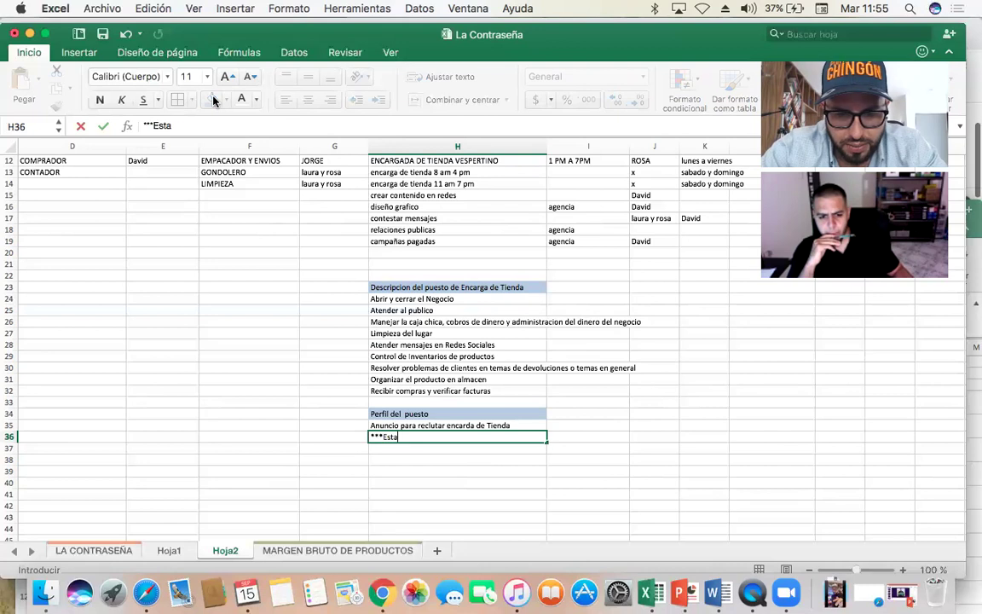
pyautogui.write('mos contratan')
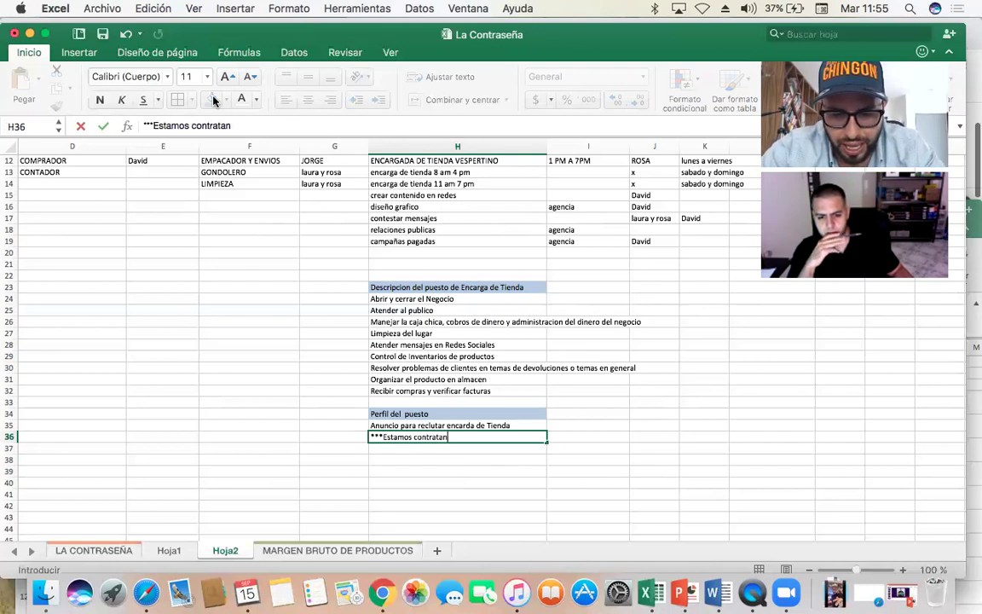
pyautogui.write('do***')
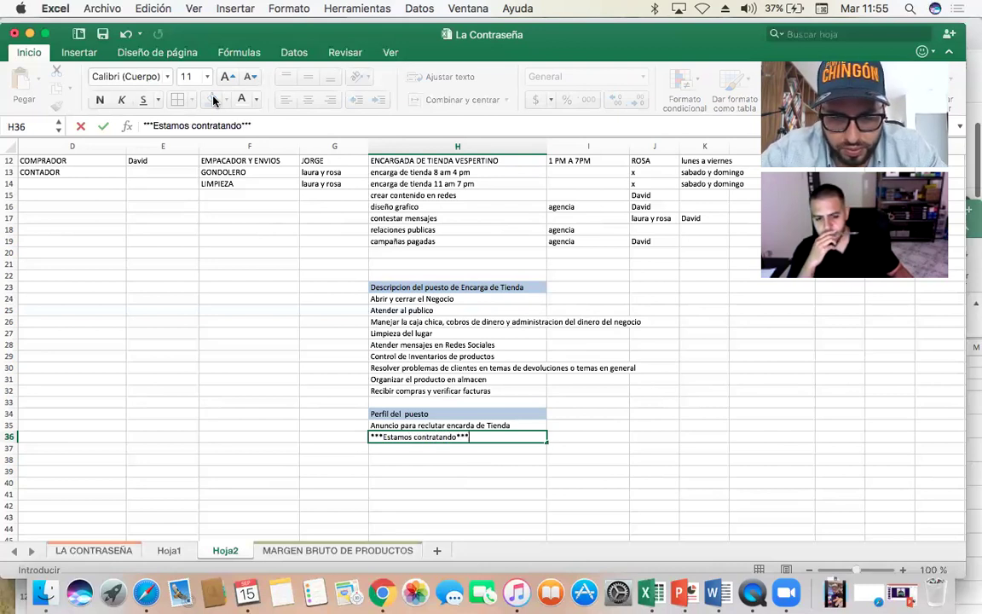
pyautogui.write(' S')
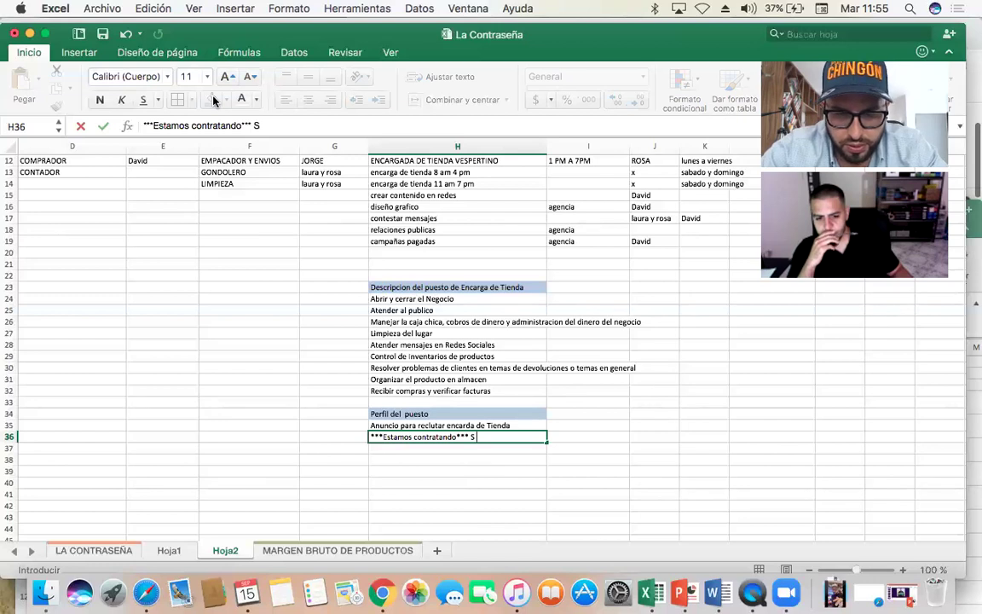
pyautogui.write('e solicita en')
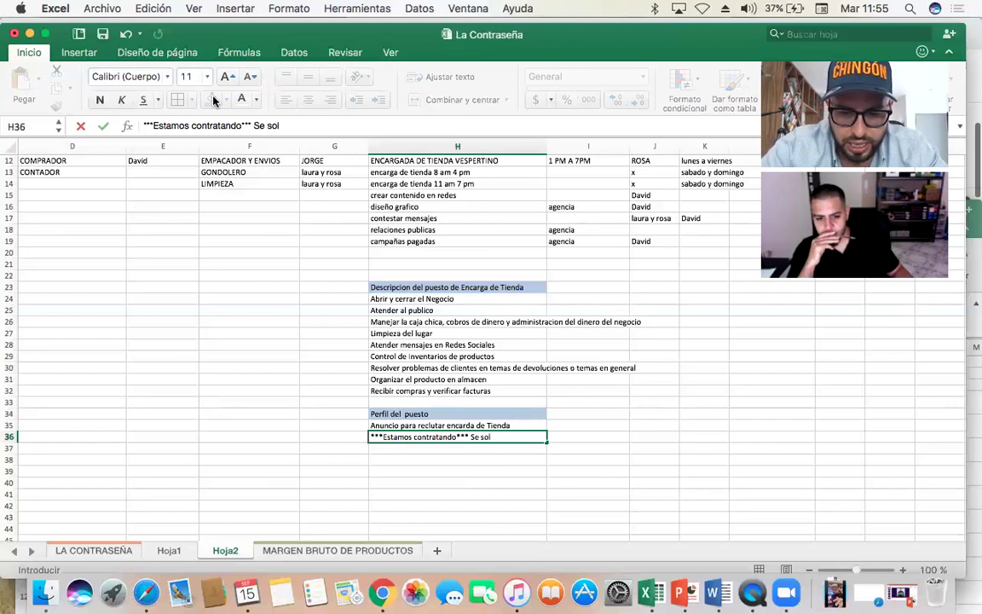
pyautogui.press('BackSpace')
pyautogui.press('BackSpace')
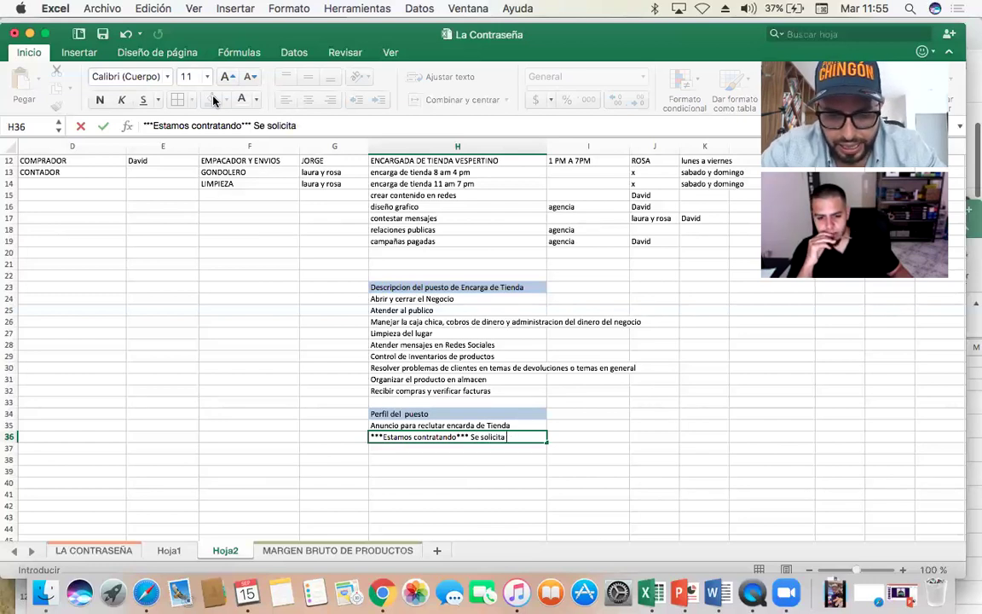
# - Complete the advertisement line in H36 with "ENCARGA DE TIENDA para turno matutino para negocio de venta de productos online."
pyautogui.write('ENCARGA DE')
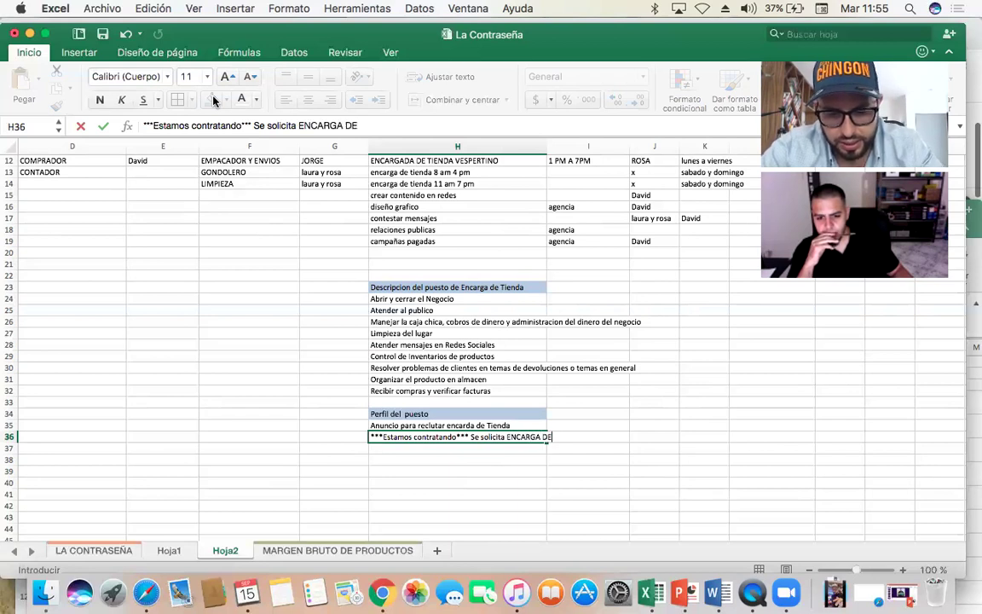
pyautogui.write(' TIENDA para turno')
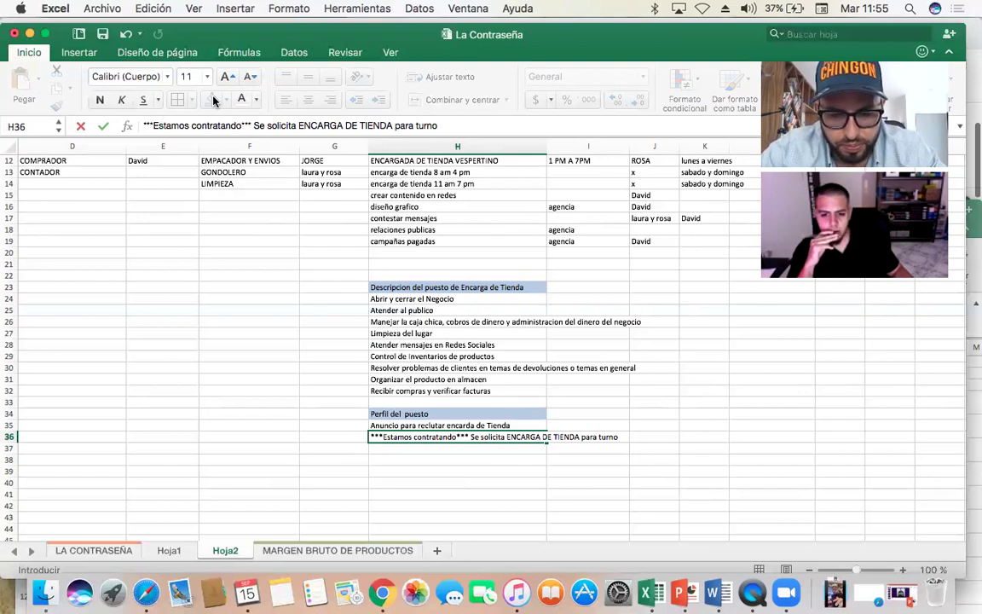
pyautogui.write('matutino')
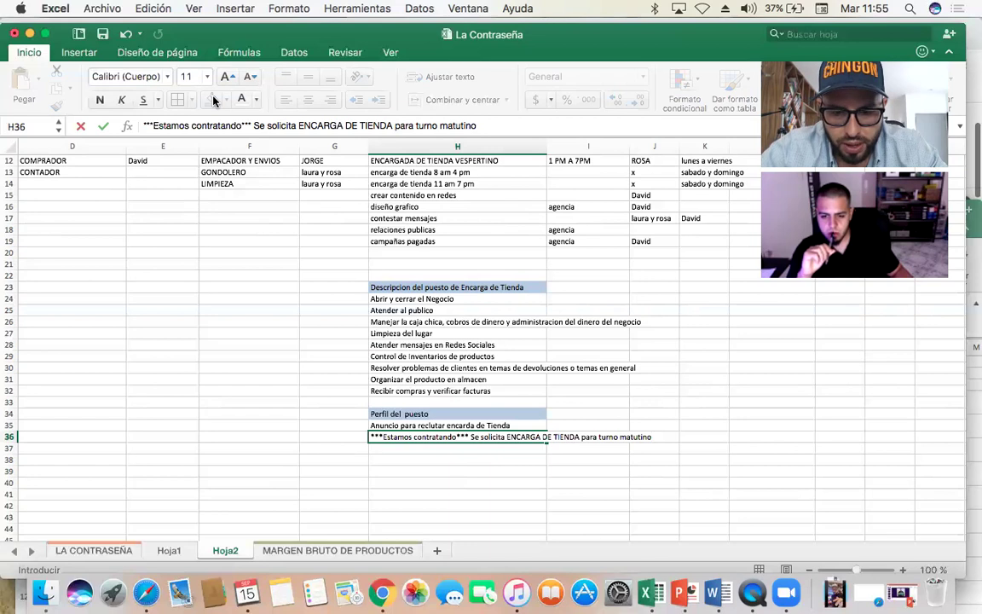
pyautogui.write('para')
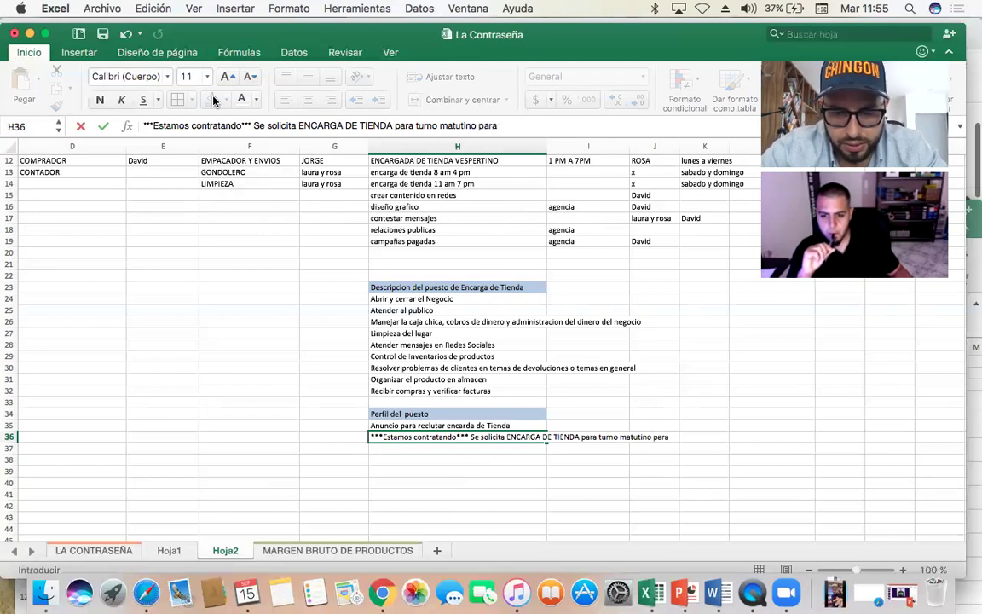
pyautogui.write(' negoc')
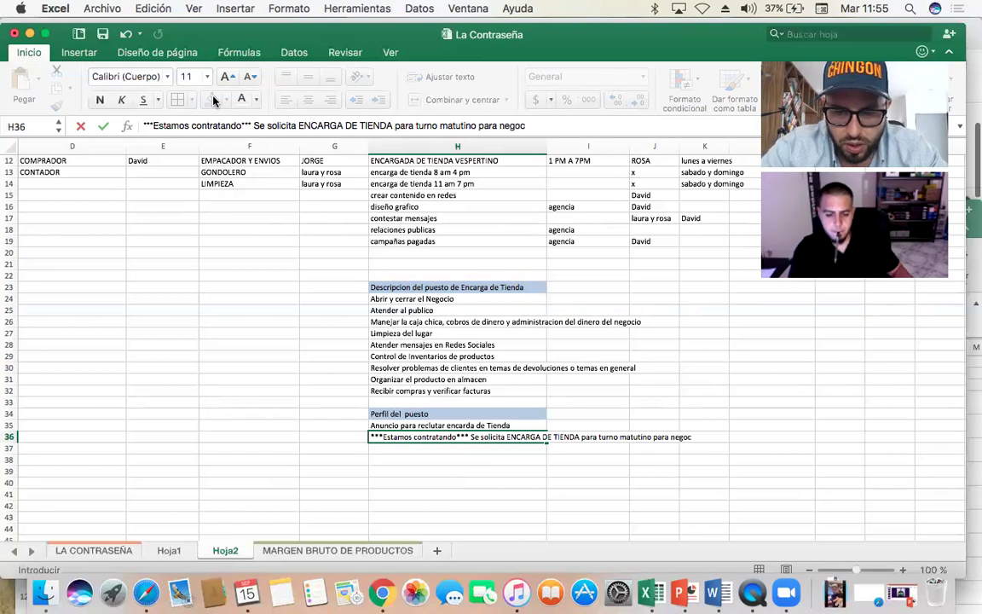
pyautogui.write('io de venta')
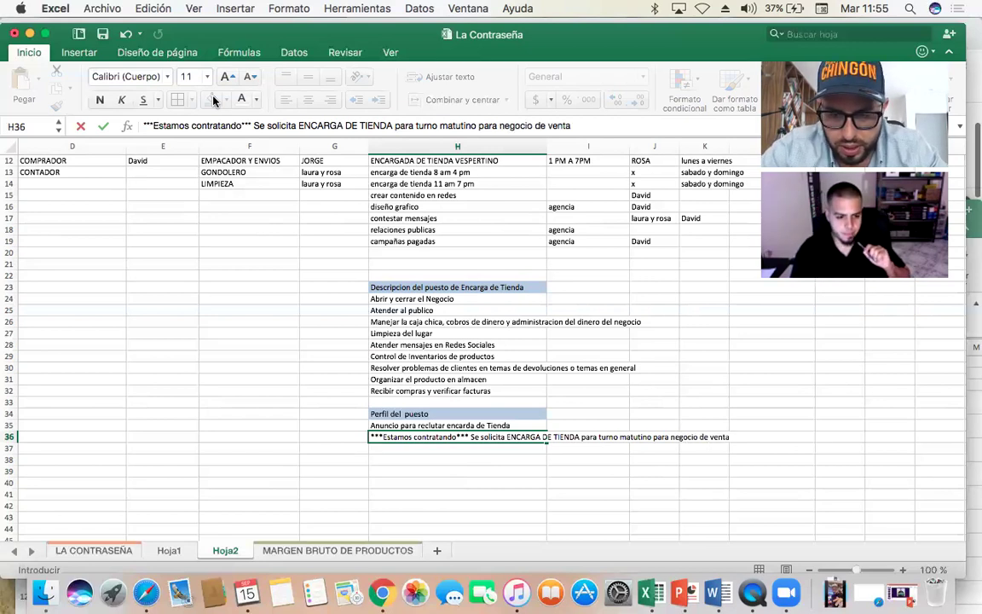
pyautogui.write(' de produc')
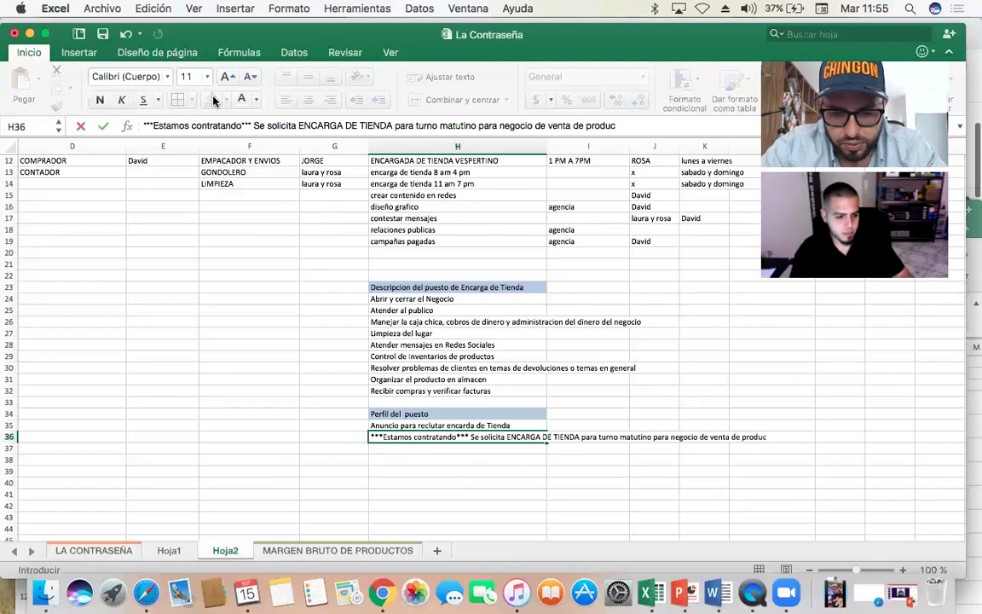
pyautogui.write('tos online.')
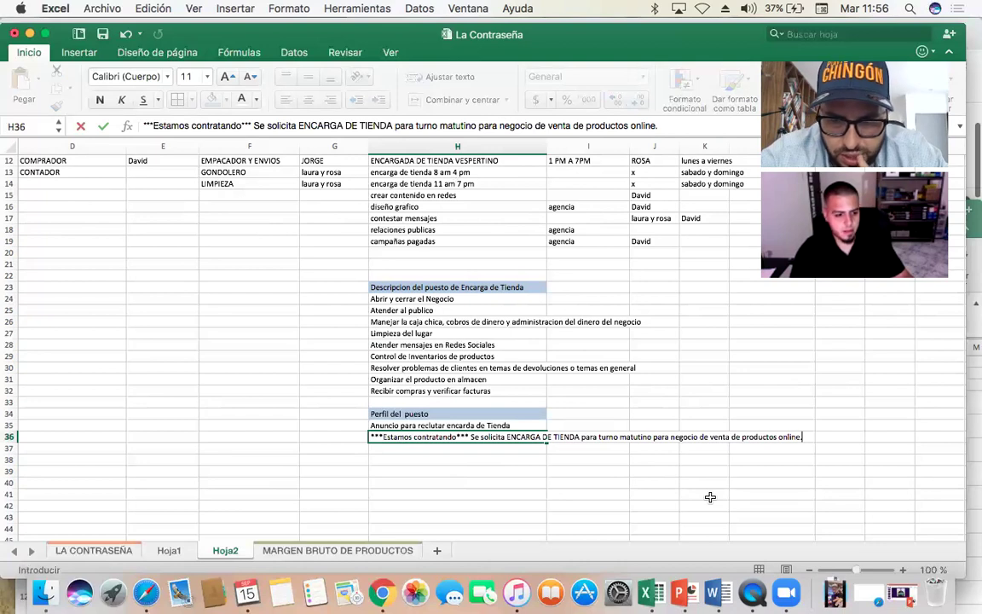
pyautogui.press('BackSpace')
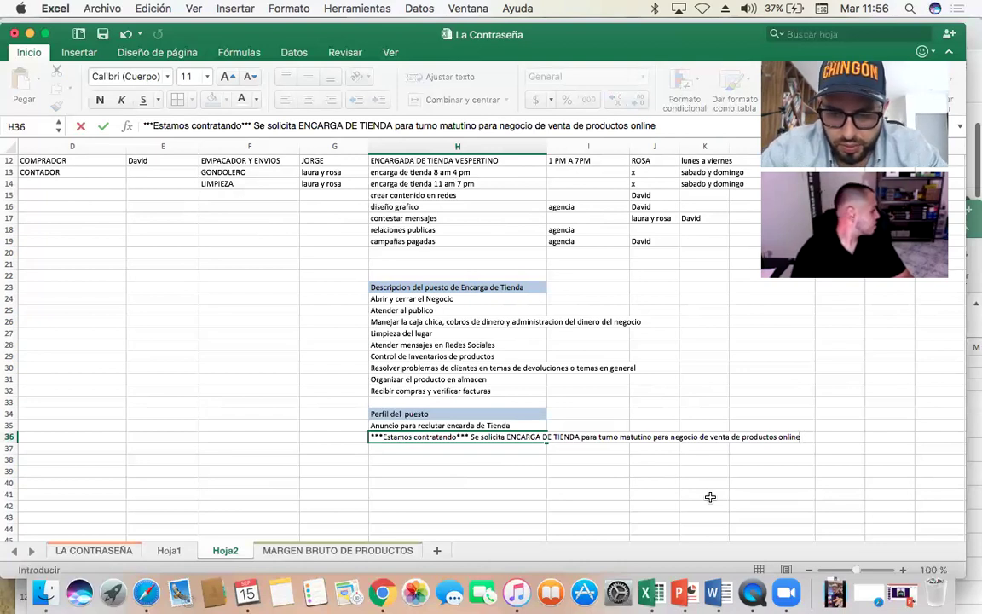
pyautogui.write('.')
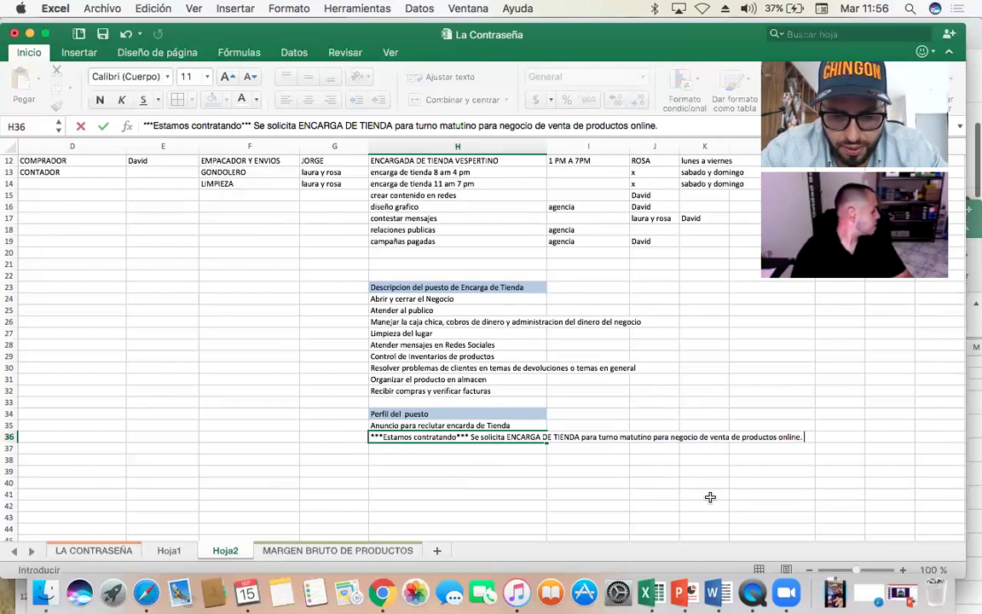
pyautogui.press('Return')
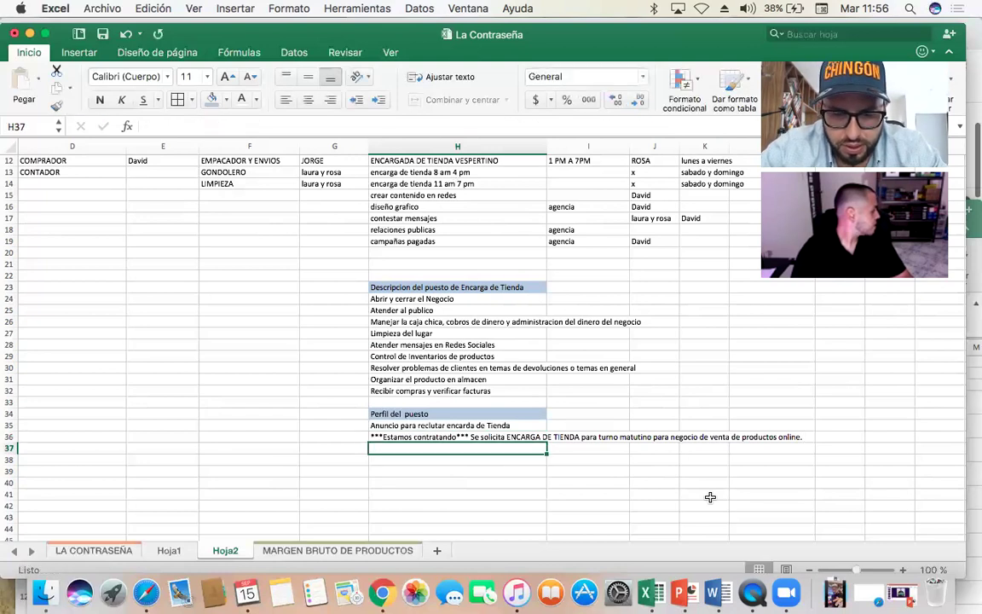
# - Add the working days line "Trabajo de Lunes a Viernes" to the advertisement in H37
pyautogui.write('Trabajo de L')
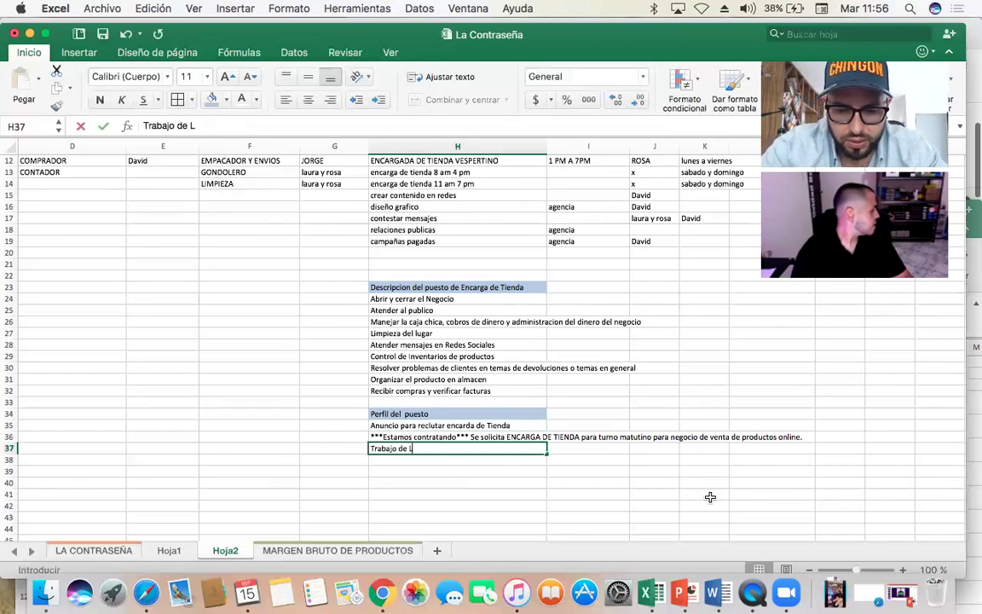
pyautogui.write('unes a Vie')
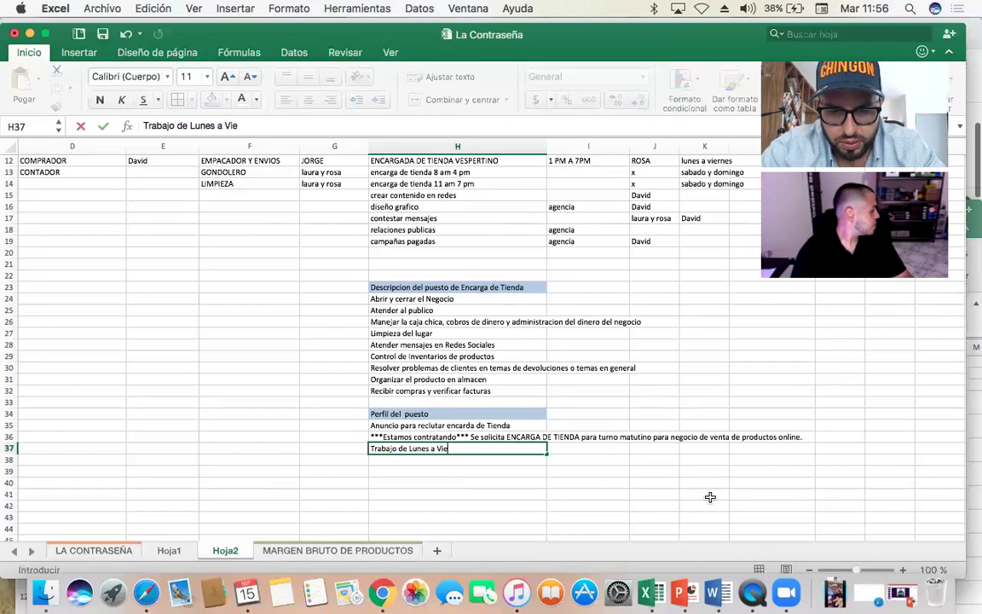
pyautogui.write('rnes')
pyautogui.press('Return')
# - Add the line "Requisitos:" to the advertisement in H38
pyautogui.write('Requi')
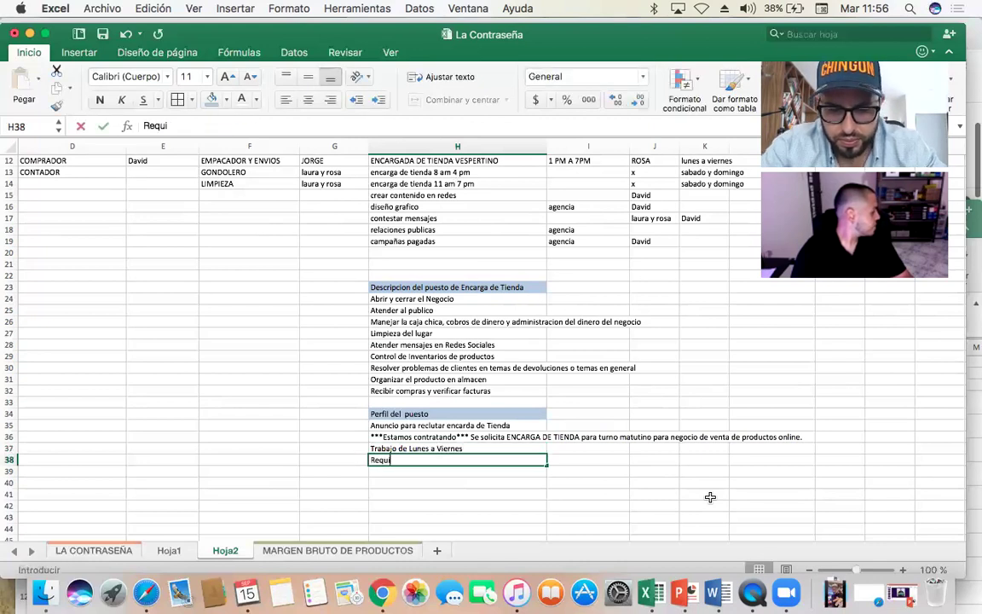
pyautogui.write('sitos:')
pyautogui.press('Return')
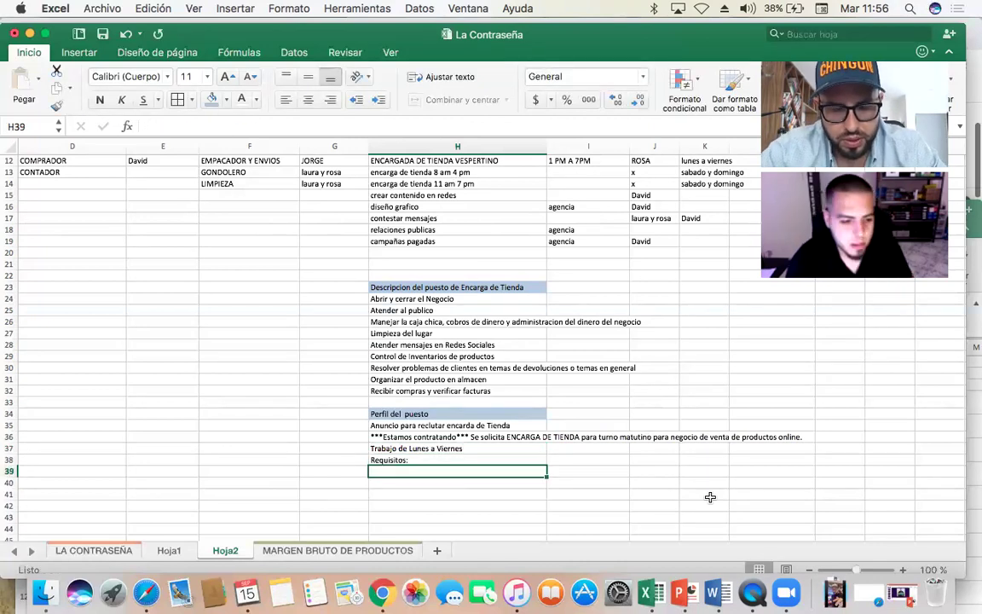
# - List the requirements "Buena Presentación" in H39 and "Facilidad de Palabra" in H40
pyautogui.write('Buena Prese')
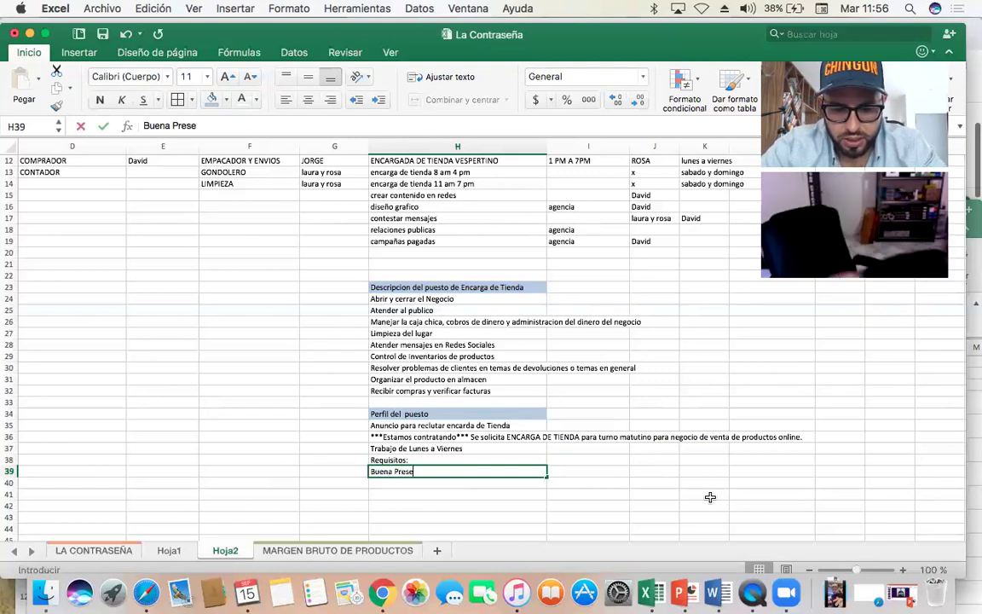
pyautogui.write('ntación')
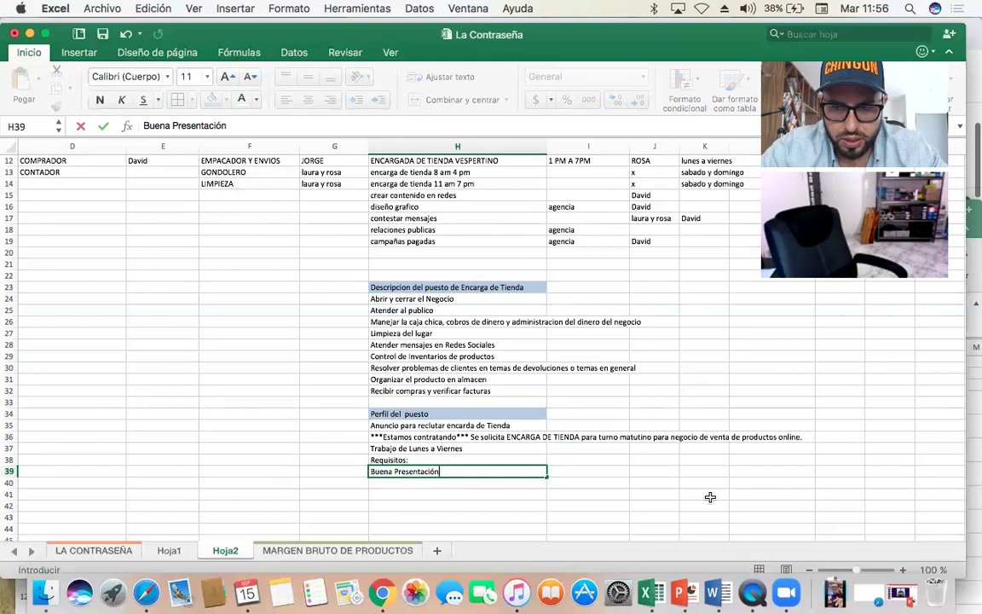
pyautogui.press('Return')
pyautogui.scroll(-2, 710, 497)
pyautogui.write('Facilidad de Palabra')
pyautogui.press('Return')
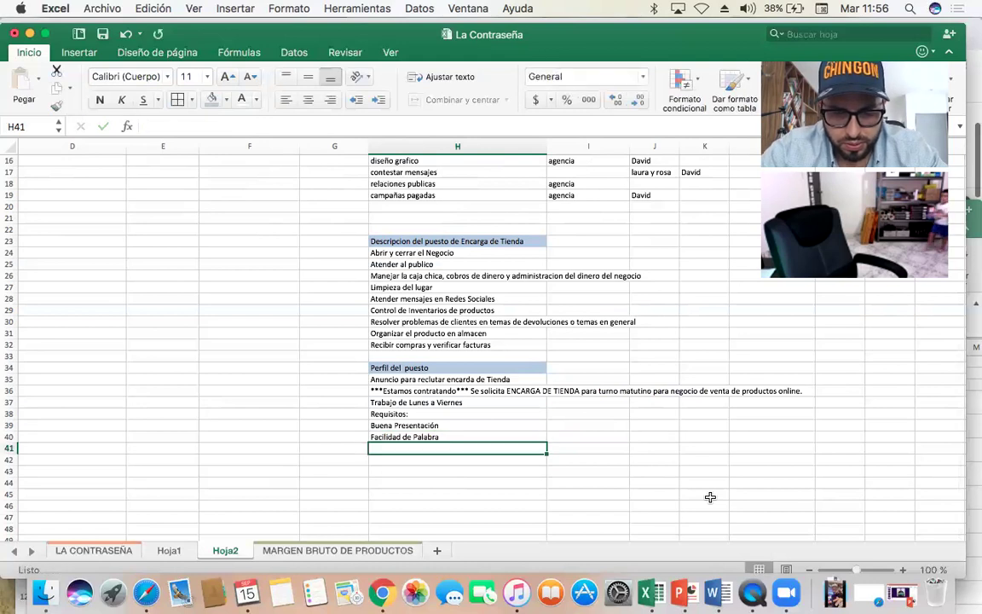
pyautogui.write('Gusto por')
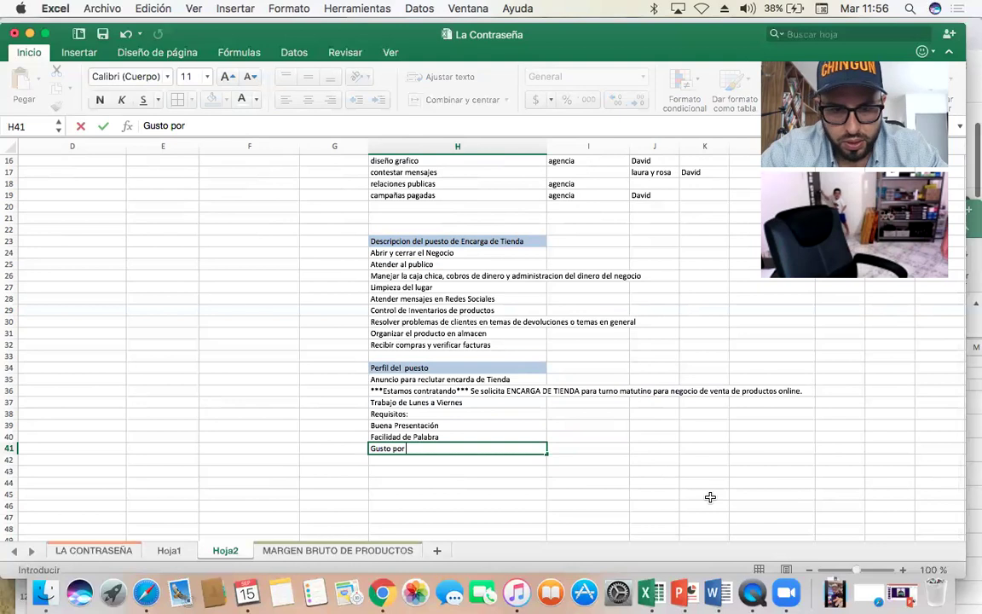
pyautogui.press('BackSpace')
pyautogui.press('BackSpace')
pyautogui.press('BackSpace')
pyautogui.press('BackSpace')
pyautogui.press('BackSpace')
pyautogui.press('BackSpace')
pyautogui.press('BackSpace')
pyautogui.press('BackSpace')
pyautogui.press('BackSpace')
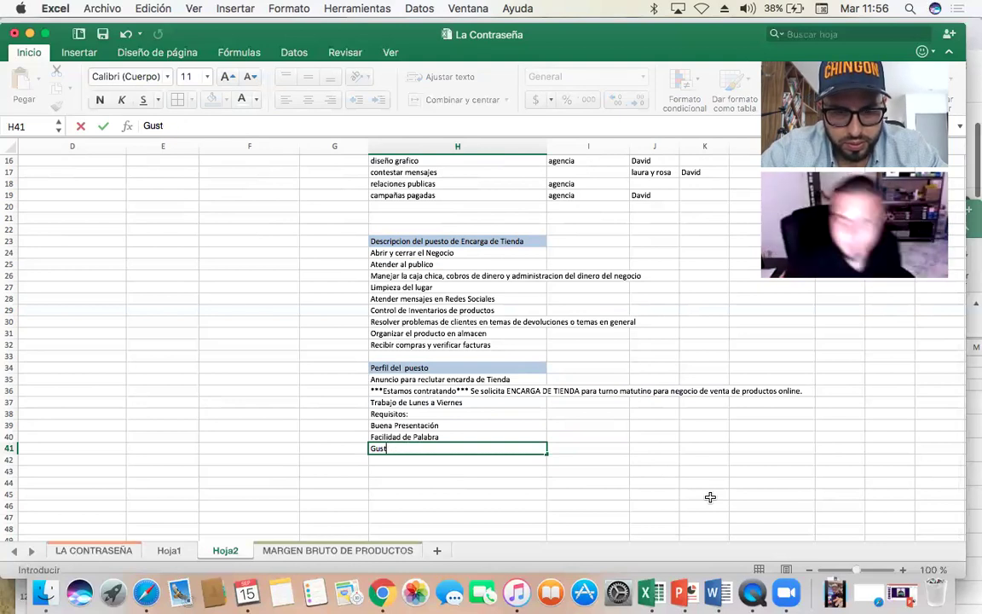
pyautogui.write('B')
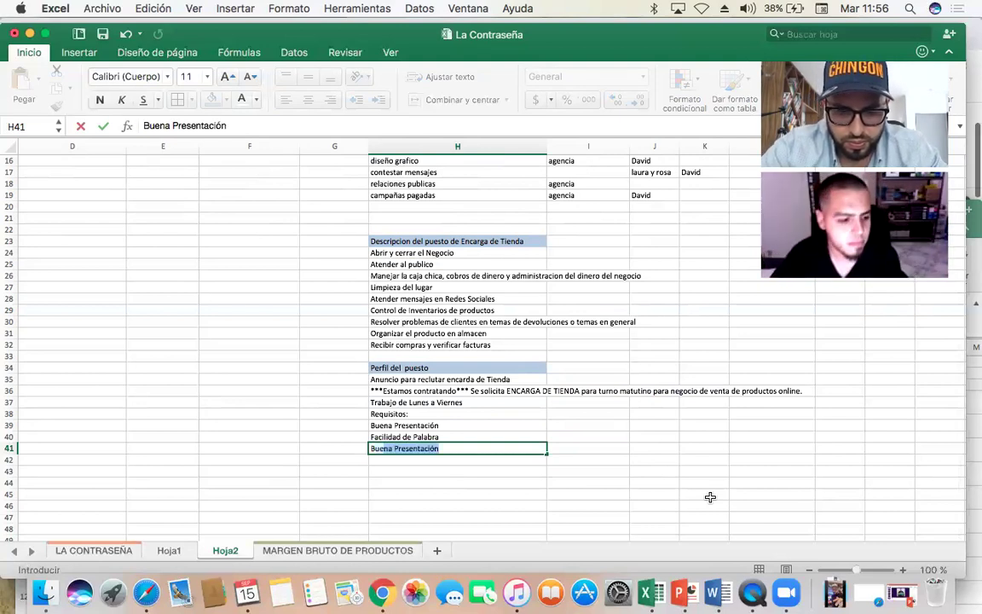
pyautogui.write('uena Atención al CLiente')
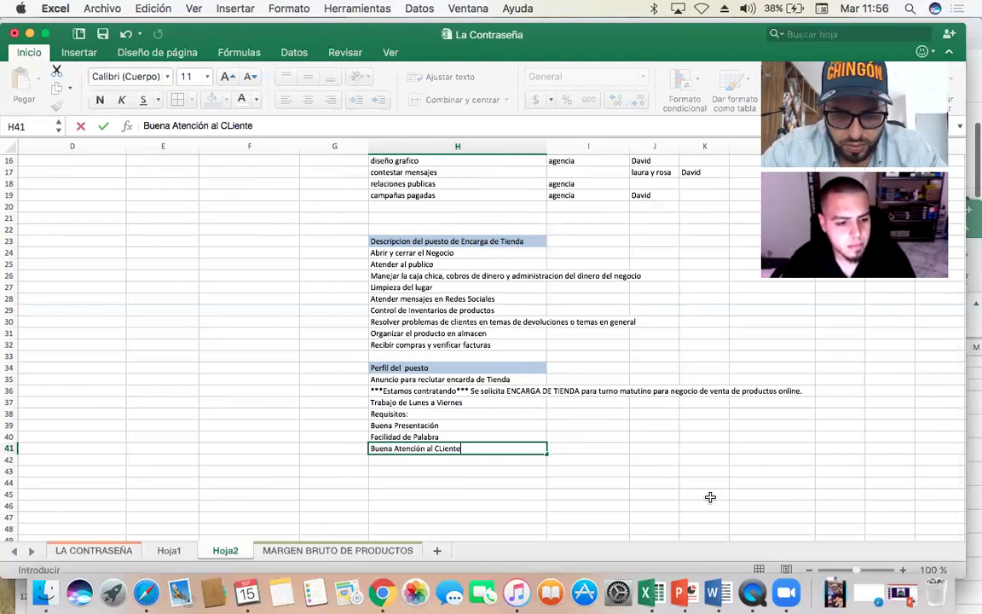
# - Replace the requirement text in H41 with "Experiencia en Atención al cliente"
pyautogui.moveTo(480, 448); pyautogui.dragTo(366, 448)
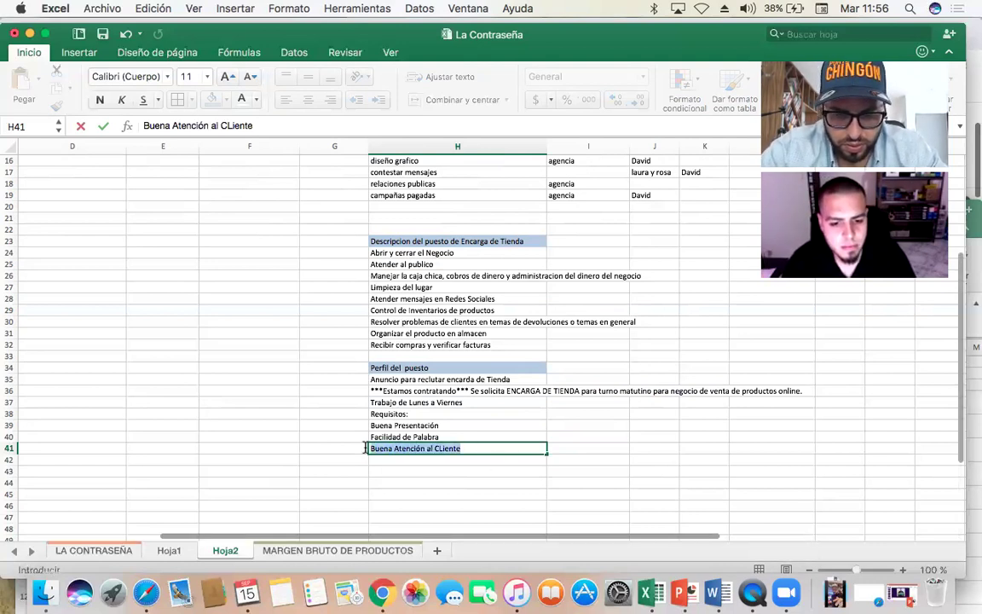
pyautogui.write('Experiencia en Atención al')
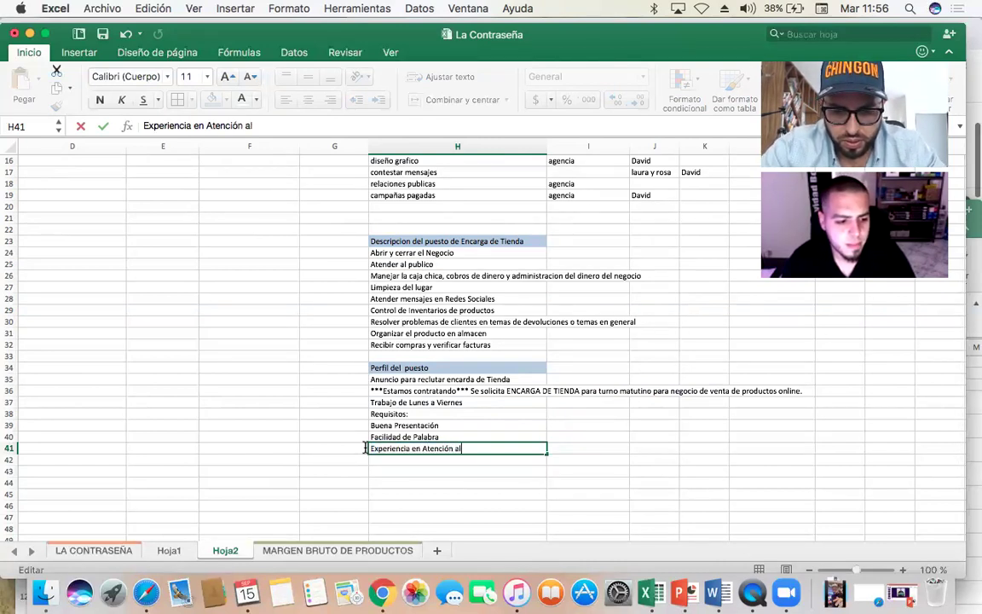
pyautogui.write(' cliente')
pyautogui.press('Return')
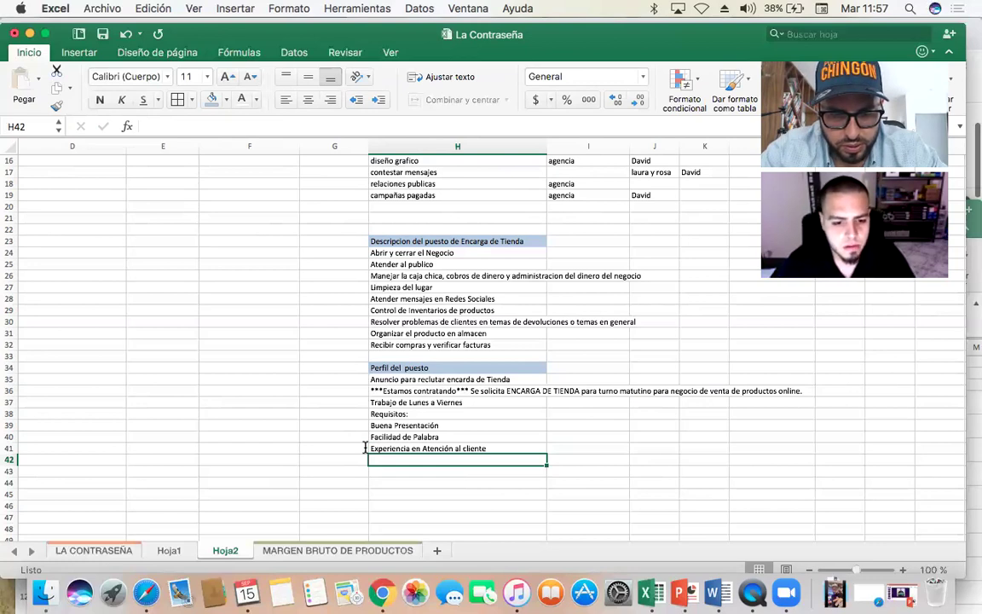
# - Make the "Requisitos:" line in H38 bold
pyautogui.press('Up')
pyautogui.press('Up')
pyautogui.press('Up')
pyautogui.press('Up')
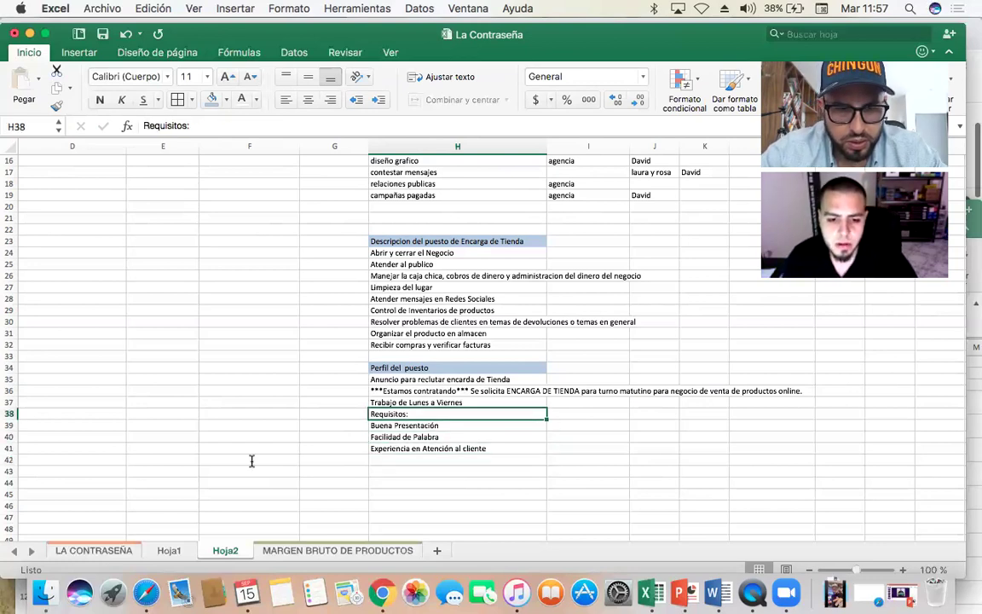
pyautogui.click(100, 100)
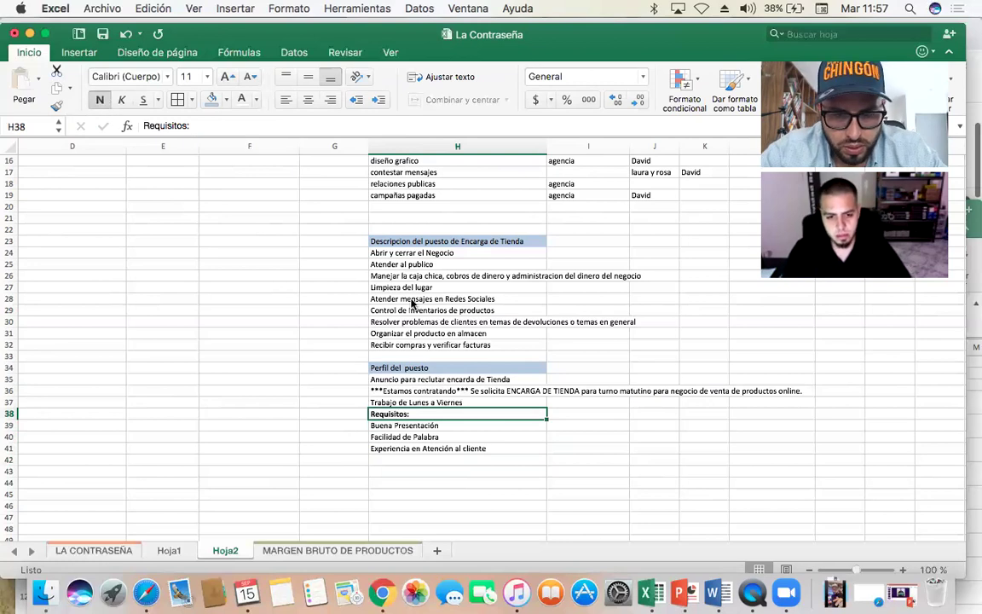
pyautogui.click(398, 463)
pyautogui.write('Hora')
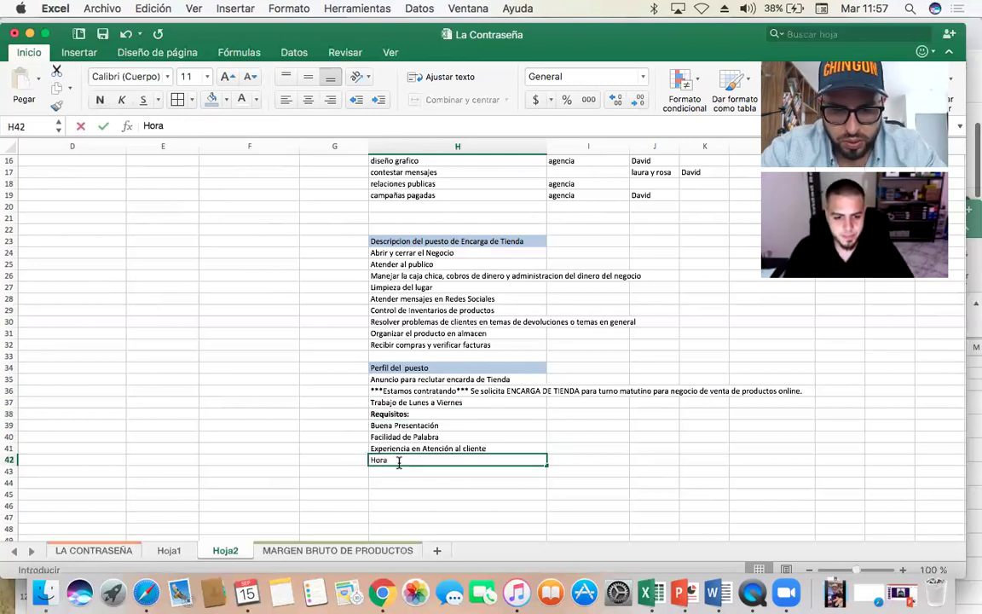
pyautogui.press('BackSpace')
pyautogui.press('BackSpace')
pyautogui.press('BackSpace')
pyautogui.press('BackSpace')
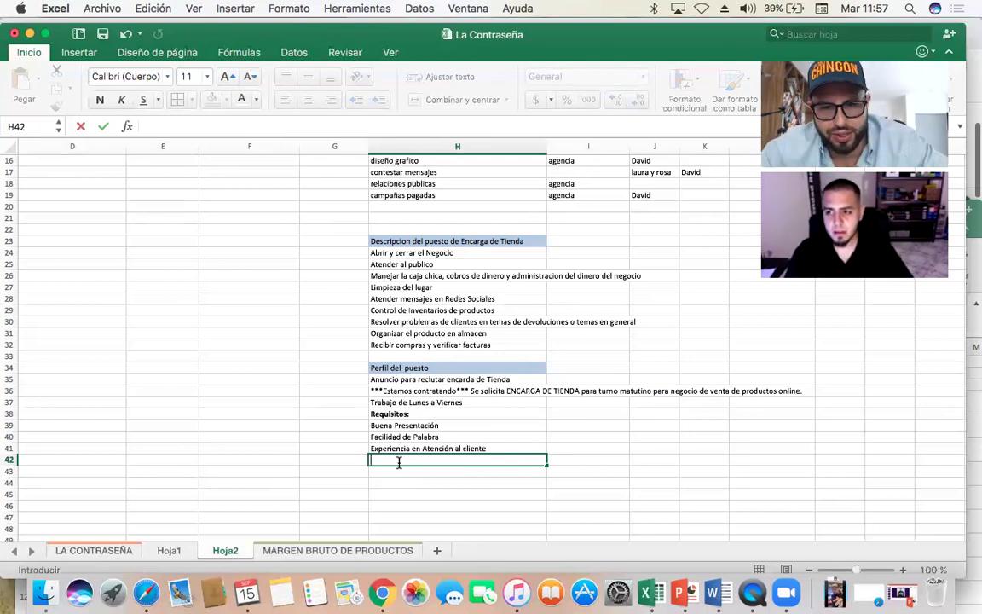
# - Go through the store attendant's duties from cash handling in H26 down to the advertisement's requirements
pyautogui.click(415, 275)
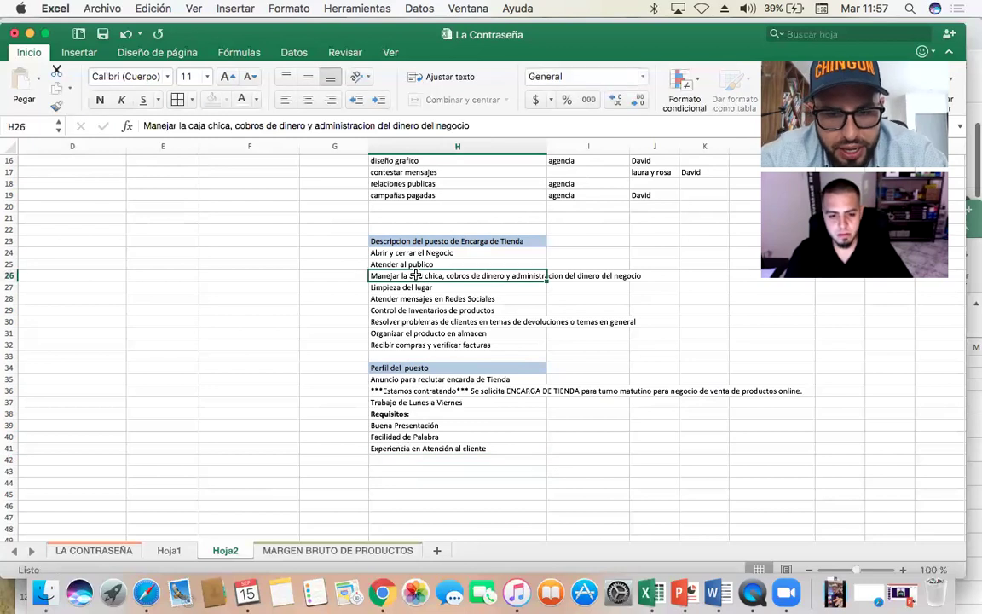
pyautogui.press('Down')
pyautogui.press('Down')
pyautogui.press('Down')
pyautogui.press('Down')
pyautogui.press('Down')
pyautogui.press('Up')
pyautogui.press('Up')
pyautogui.press('Down')
pyautogui.press('Down')
pyautogui.press('Down')
pyautogui.press('Down')
pyautogui.press('Down')
pyautogui.press('Down')
pyautogui.press('Down')
pyautogui.press('Down')
pyautogui.press('Down')
pyautogui.press('Down')
pyautogui.press('Down')
pyautogui.press('Down')
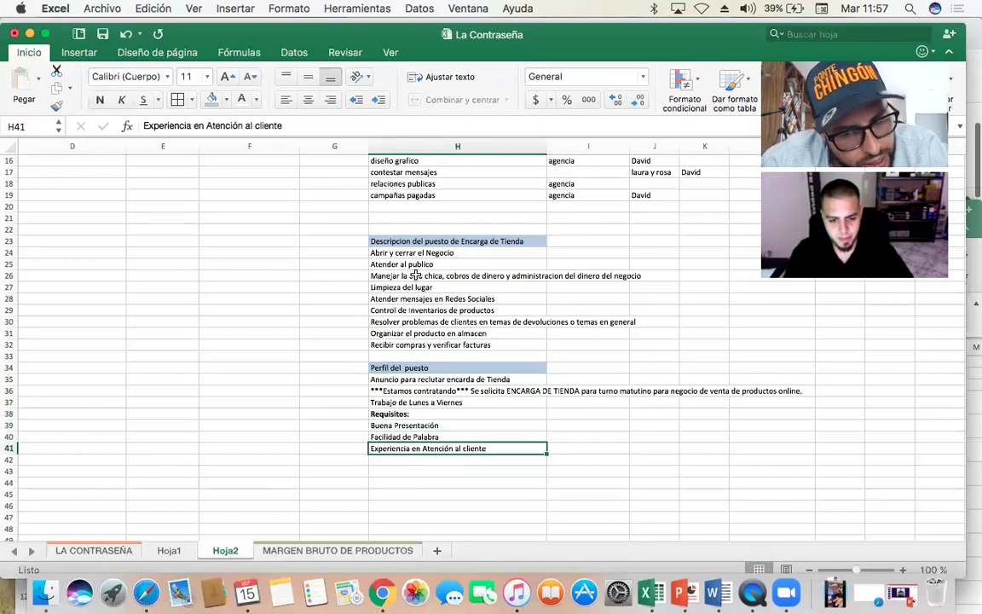
# - Review the requirements listed under "Requisitos:" in H39 to H41
pyautogui.press('Up')
pyautogui.press('Up')
pyautogui.press('Up')
pyautogui.press('Up')
pyautogui.press('Up')
pyautogui.press('Up')
pyautogui.press('Up')
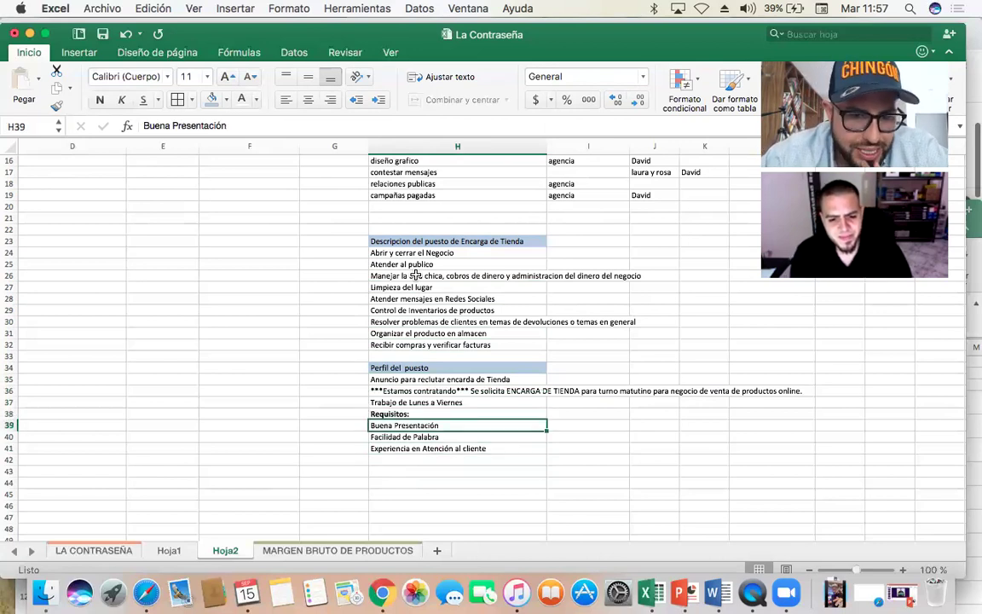
pyautogui.press('Down')
pyautogui.press('Down')
pyautogui.press('Down')
pyautogui.press('Down')
pyautogui.press('Down')
pyautogui.press('Down')
pyautogui.press('Down')
pyautogui.press('Down')
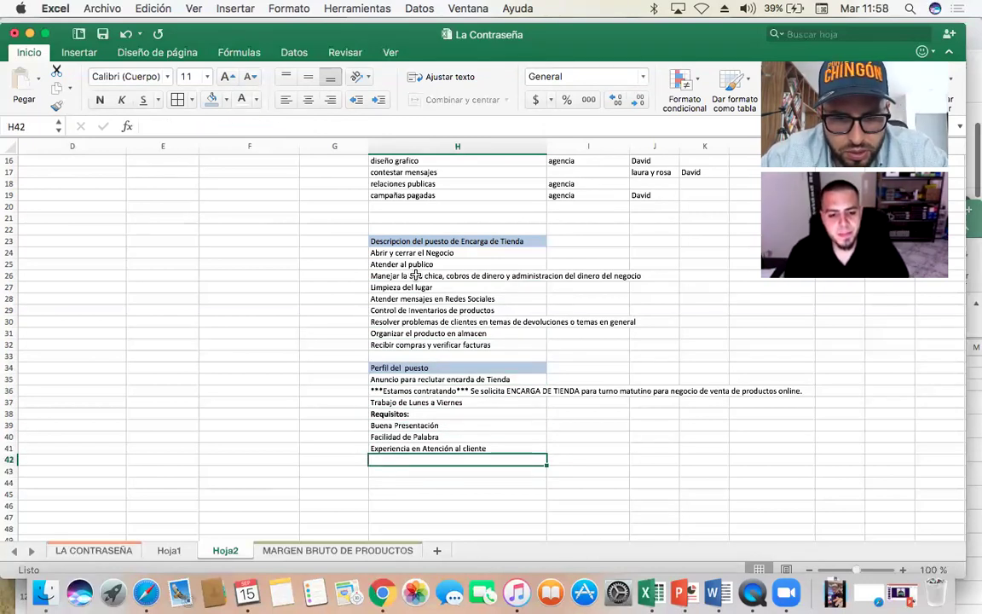
pyautogui.press('Up')
pyautogui.press('Up')
pyautogui.press('Up')
pyautogui.press('Down')
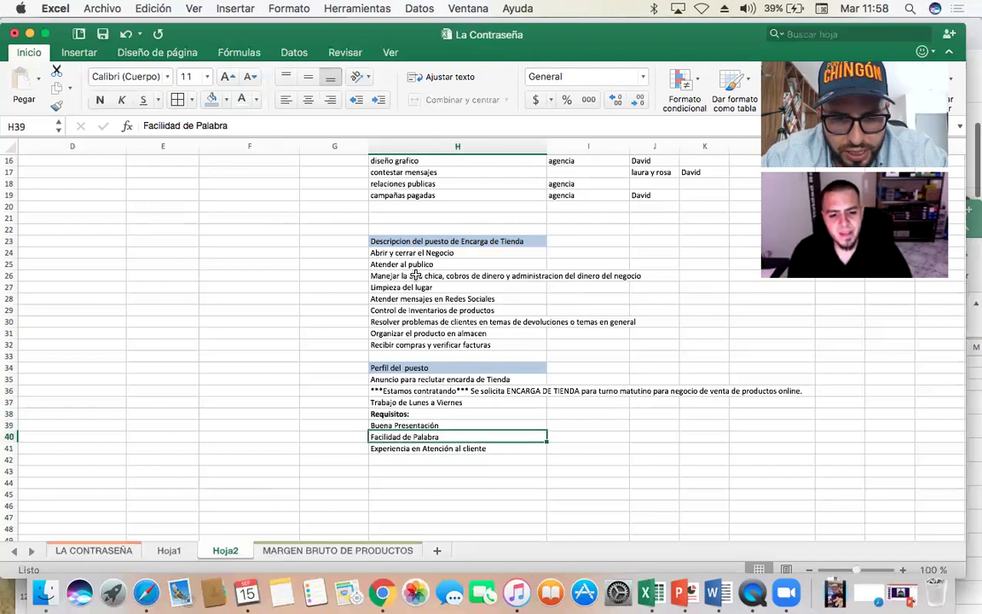
pyautogui.press('Down')
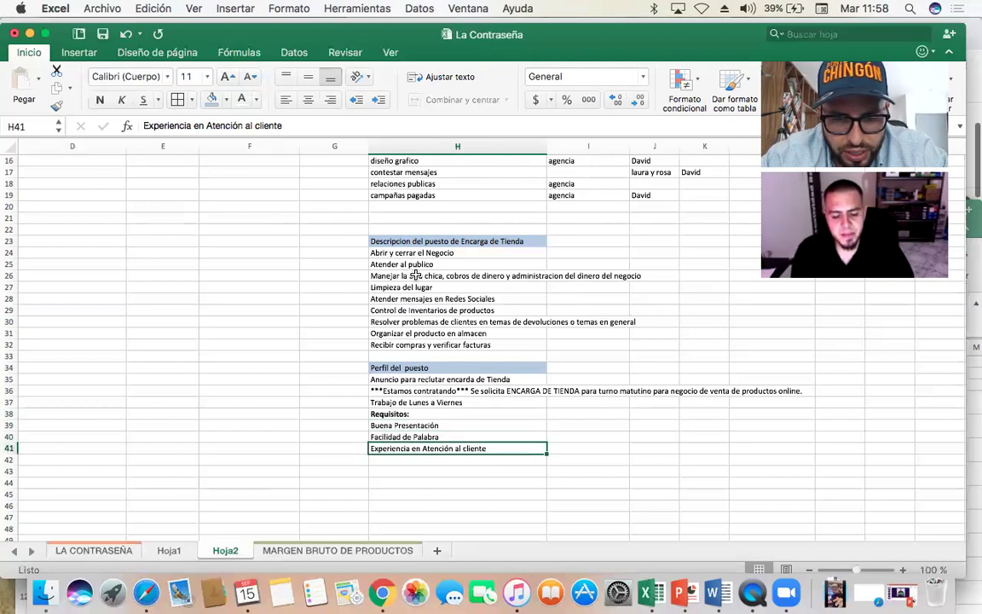
# - Add the contact line "Informes para Entrevista laboral por mensaje privado" in H43, leaving H42 empty
pyautogui.press('Down')
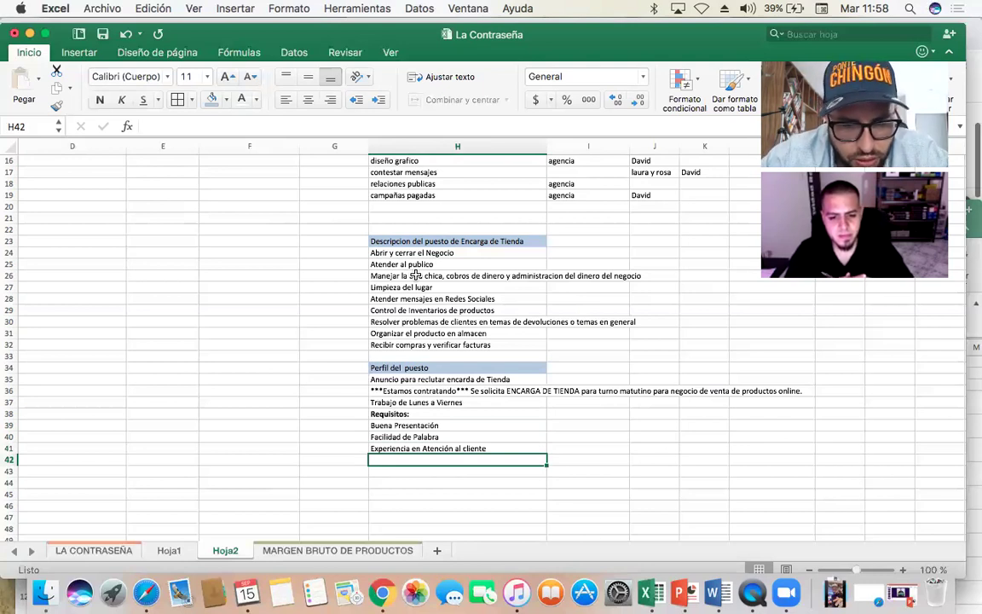
pyautogui.press('Down')
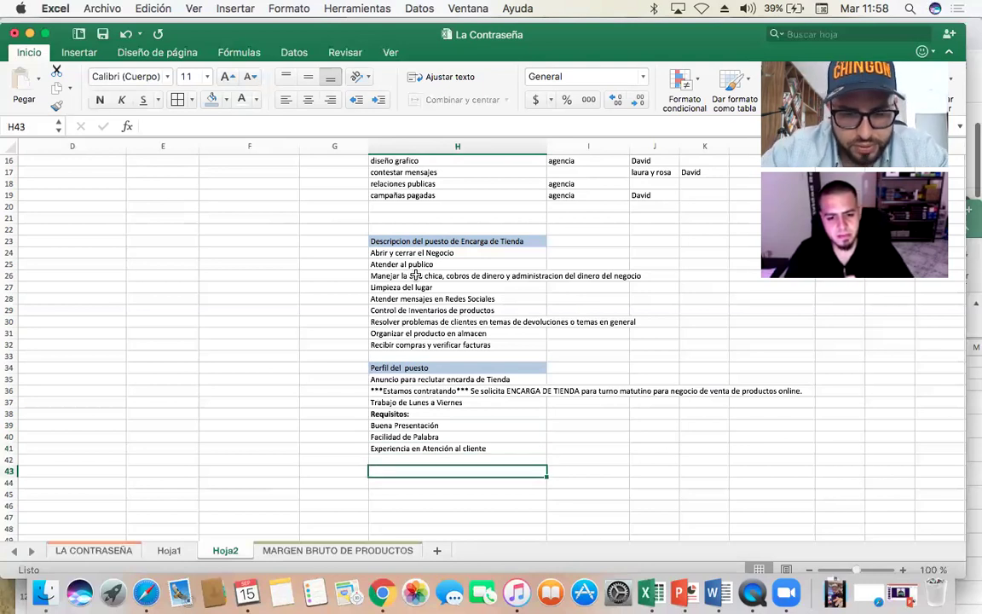
pyautogui.write('Informes por')
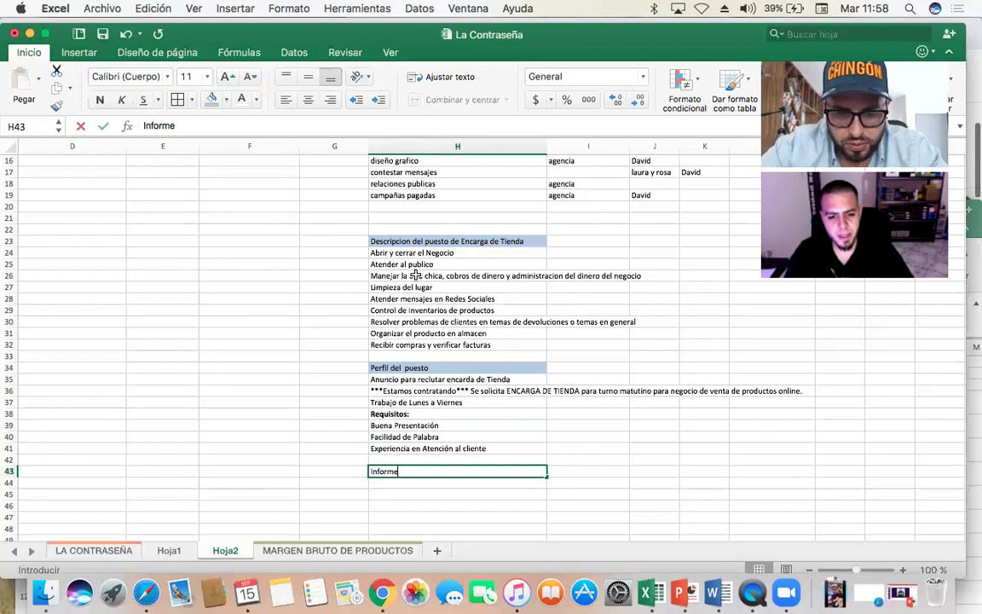
pyautogui.press('BackSpace')
pyautogui.press('BackSpace')
pyautogui.press('BackSpace')
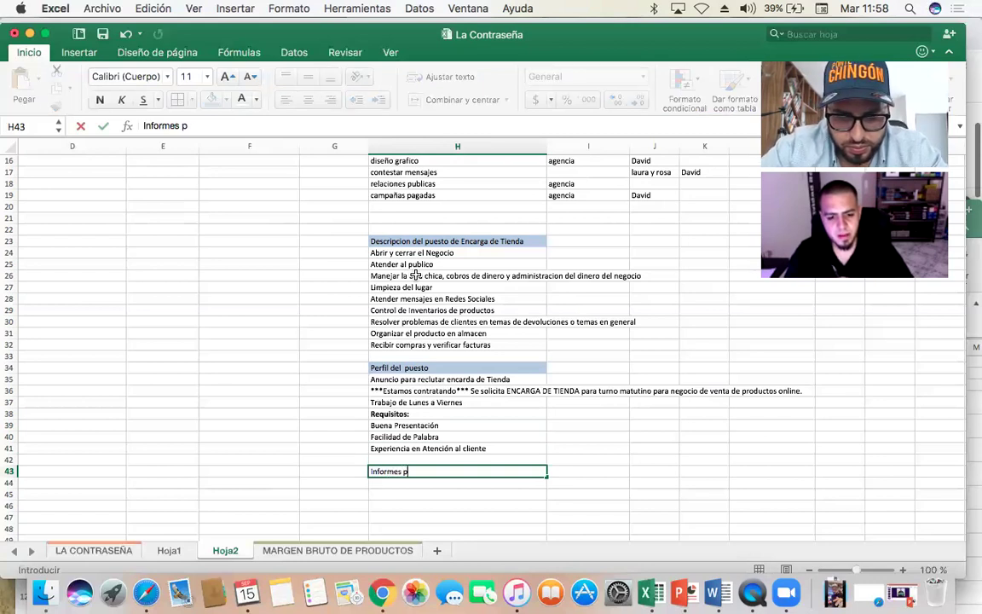
pyautogui.write('a')
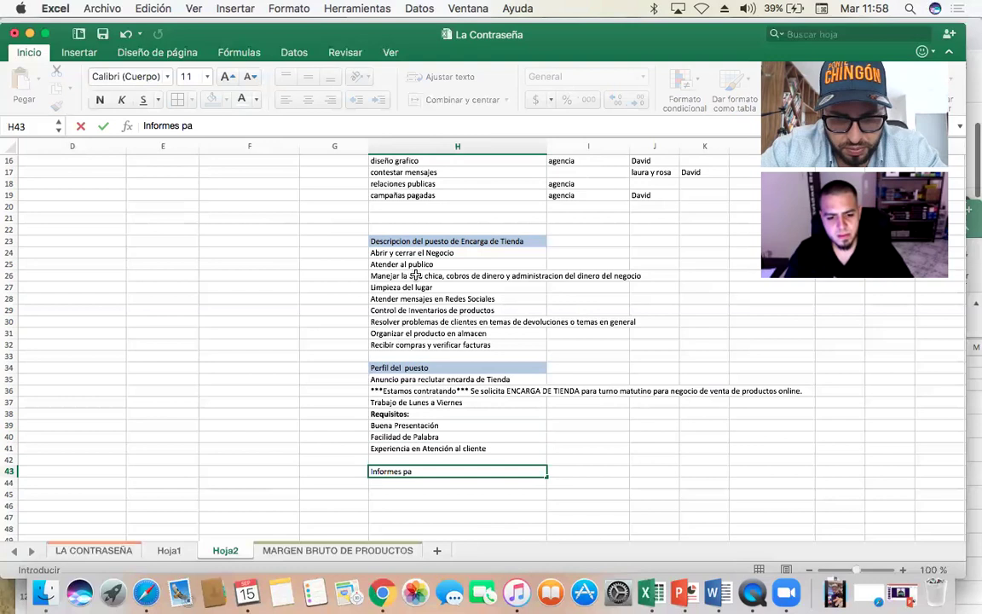
pyautogui.write('ra Entrevista laboral por mensaje prov')
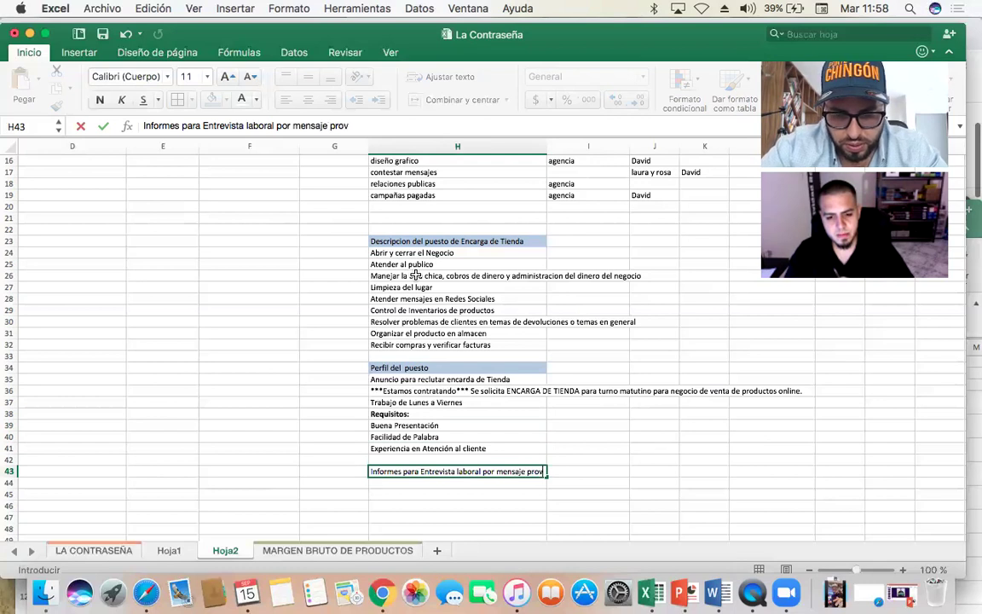
pyautogui.write('ado')
pyautogui.press('BackSpace')
pyautogui.press('BackSpace')
pyautogui.press('BackSpace')
pyautogui.press('BackSpace')
pyautogui.press('BackSpace')
pyautogui.write('i')
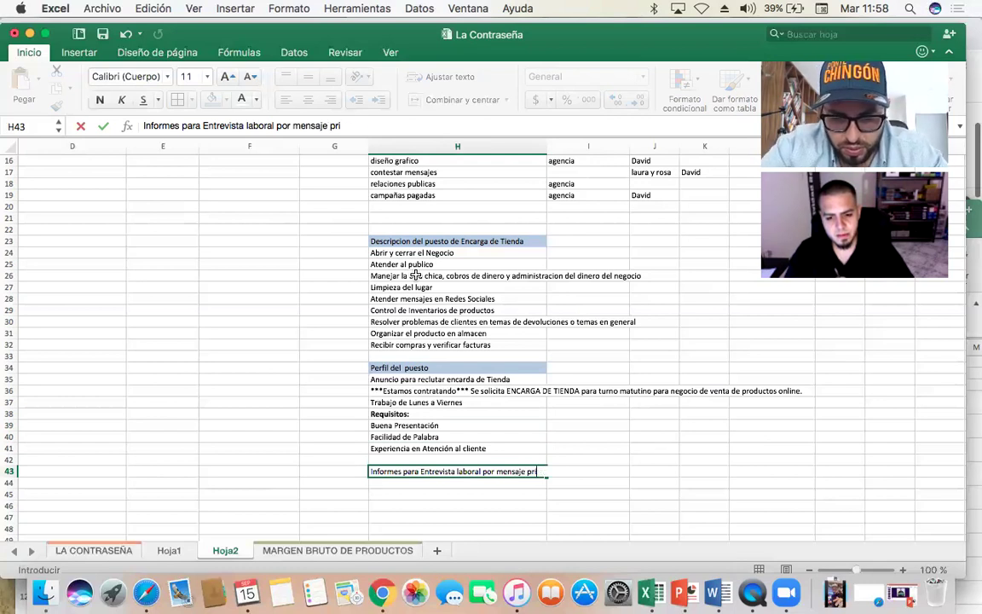
pyautogui.write('vado')
pyautogui.press('Return')
# - Apply the same blue fill as the other headings to the advertisement title in H35
pyautogui.press('Up')
pyautogui.press('Up')
pyautogui.press('Down')
pyautogui.press('Up')
pyautogui.press('Up')
pyautogui.press('Up')
pyautogui.press('Up')
pyautogui.press('Up')
pyautogui.press('Up')
pyautogui.press('Up')
pyautogui.press('Up')
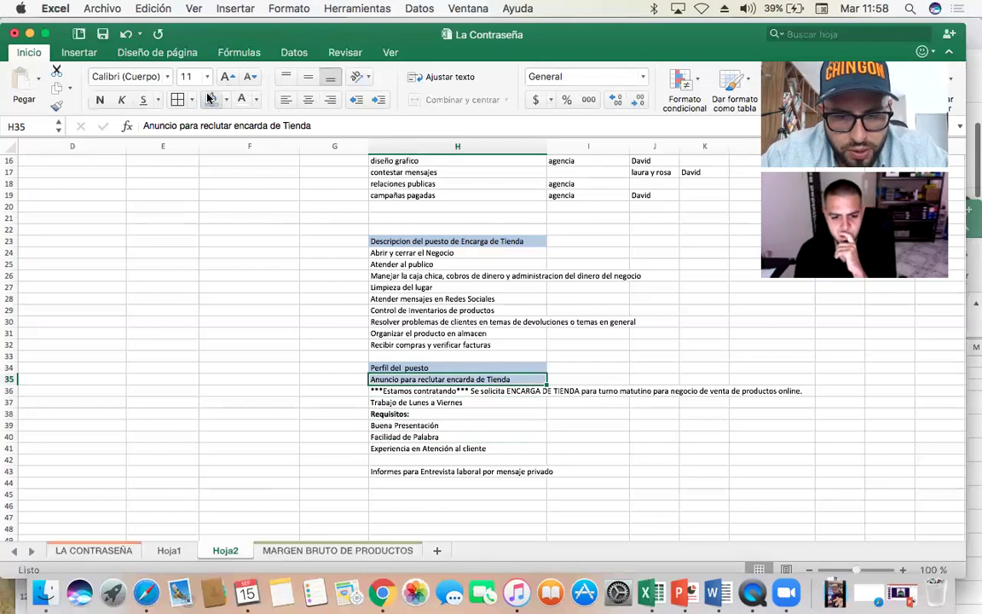
# - Reread the advertisement from its opening line in H36 through the working days and requirements
pyautogui.press('Down')
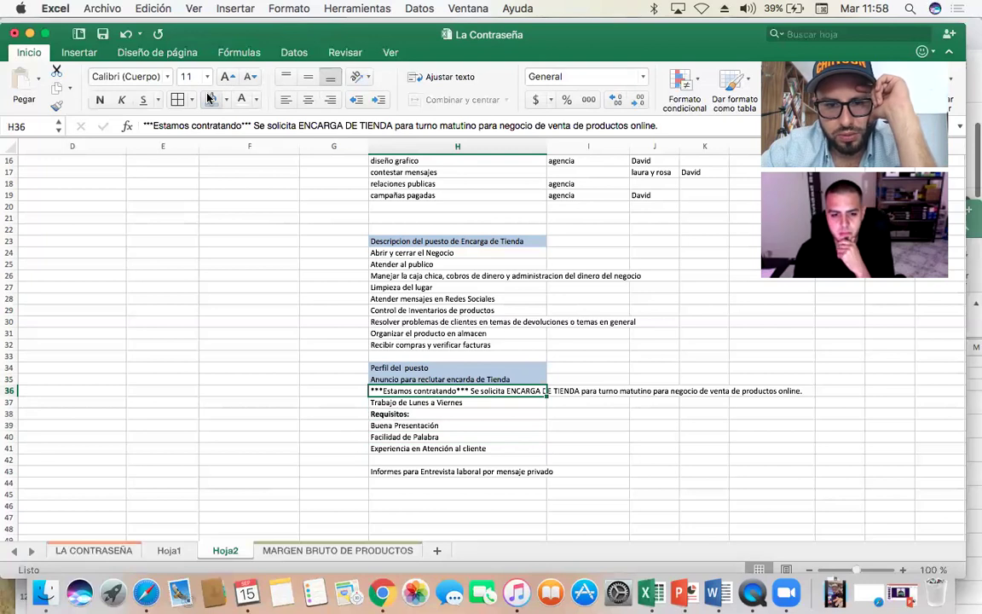
pyautogui.press('Down')
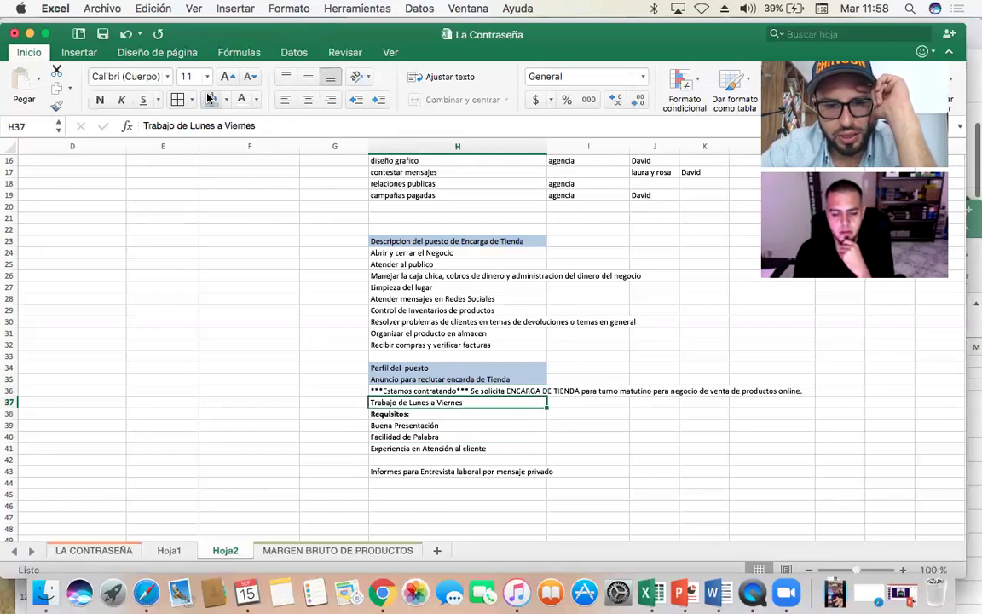
pyautogui.press('Down')
pyautogui.press('Down')
pyautogui.press('Down')
pyautogui.press('Up')
pyautogui.press('Up')
pyautogui.press('Up')
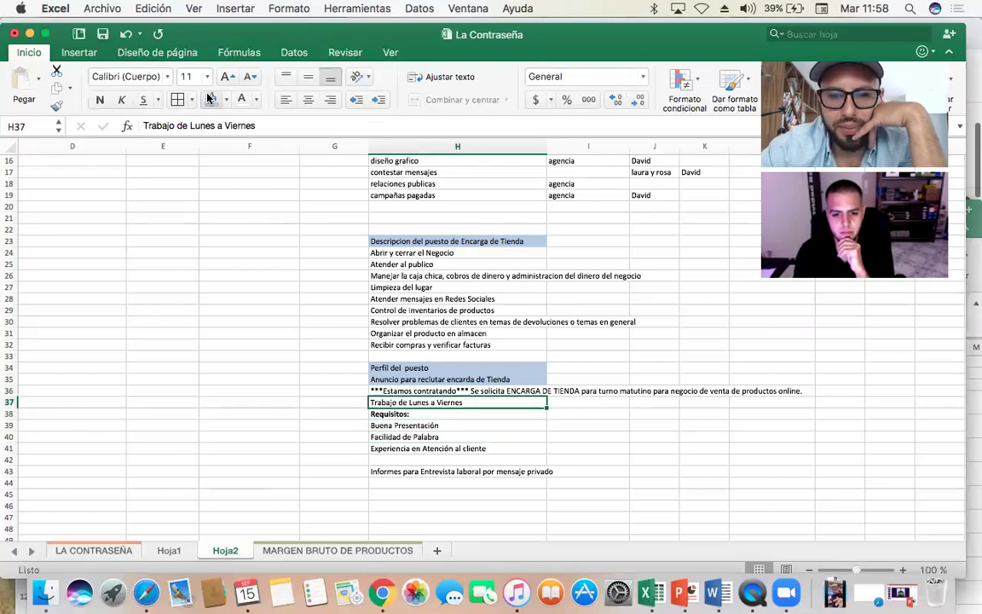
pyautogui.press('Up')
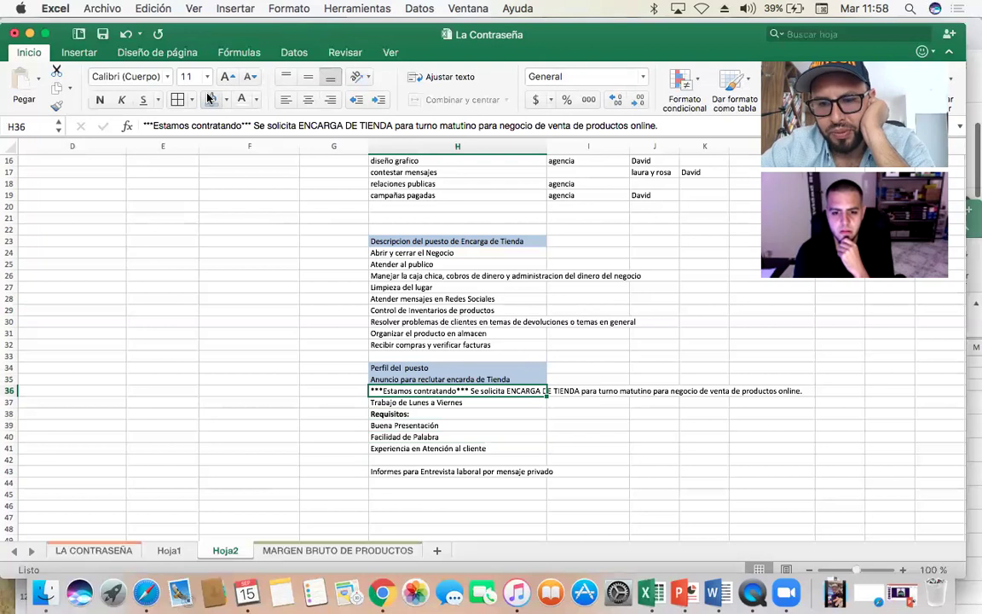
pyautogui.press('Right')
pyautogui.press('Right')
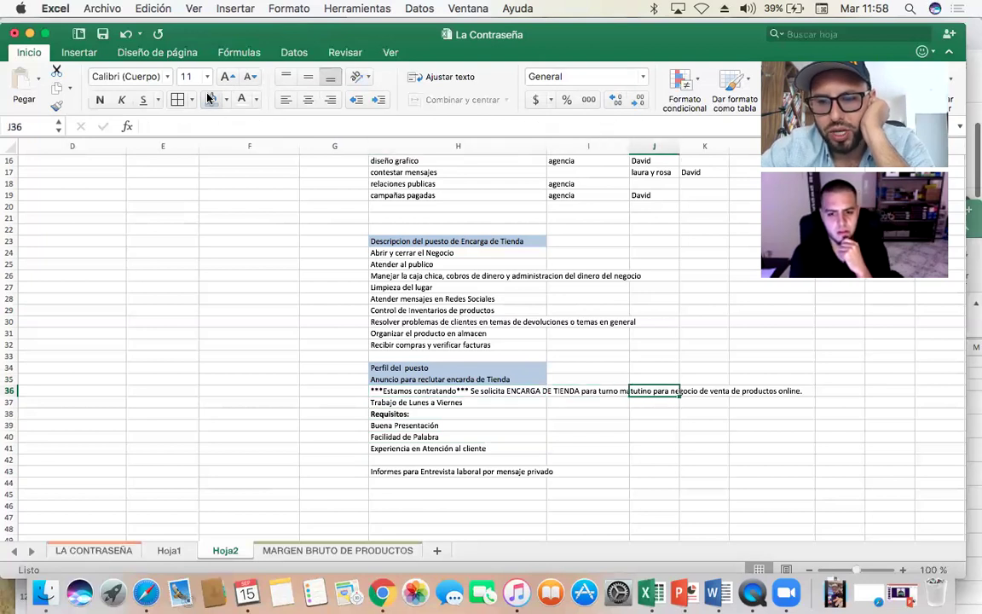
# - Reread the advertisement from the working days in H37 through the requirements to the contact line in H43
pyautogui.press('Left')
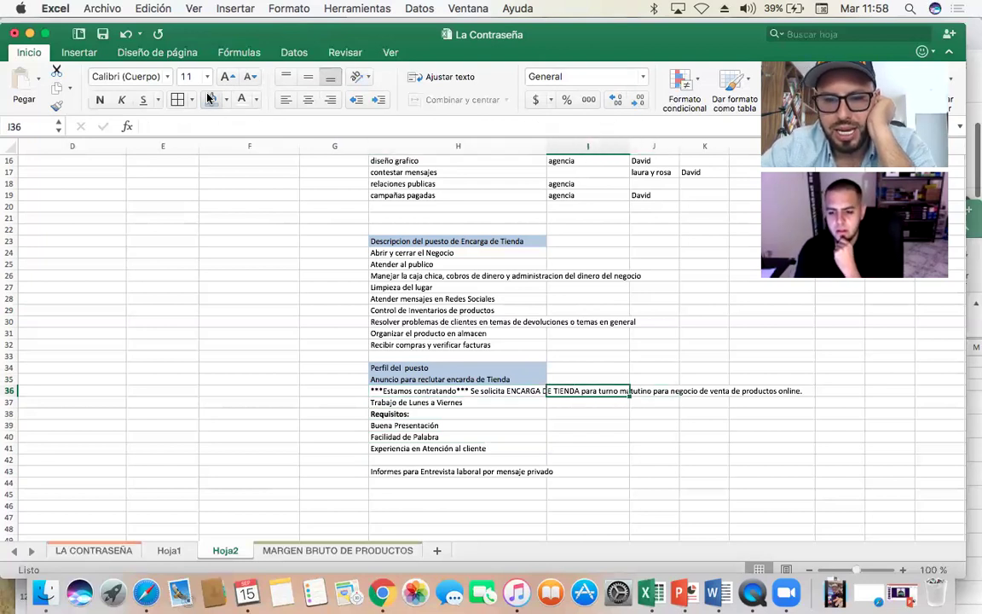
pyautogui.press('Down')
pyautogui.press('Left')
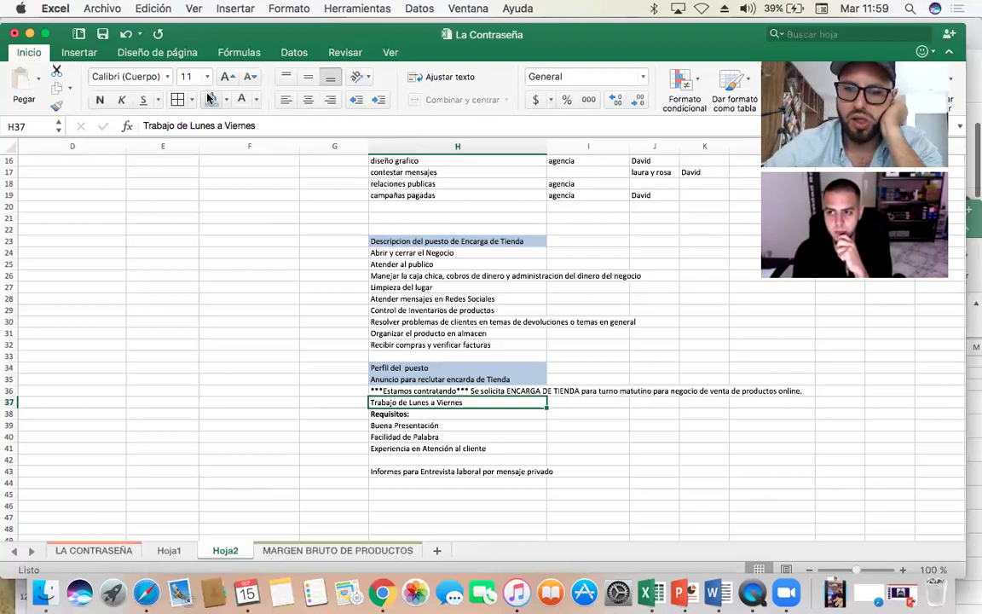
pyautogui.press('Down')
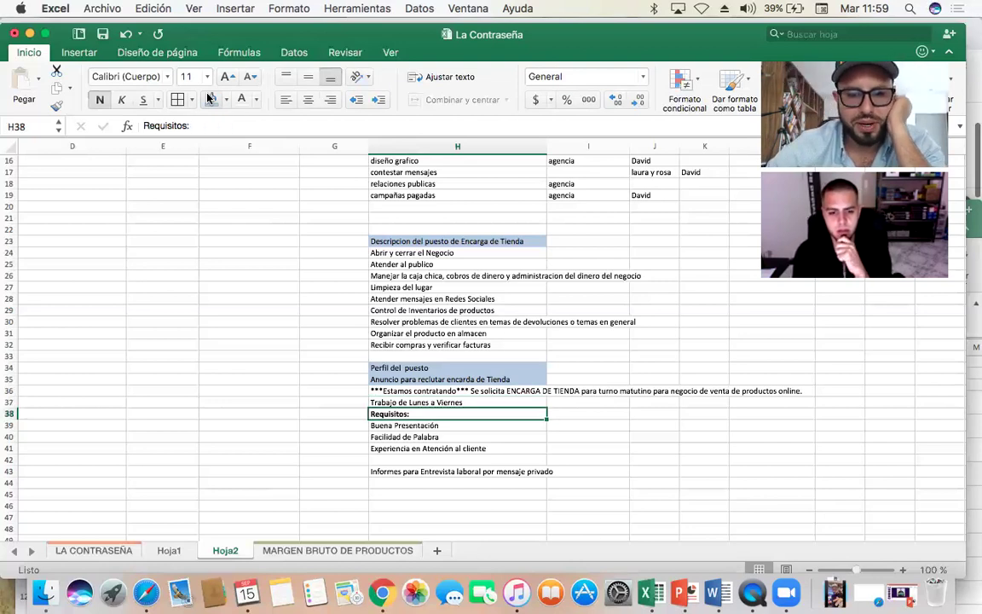
pyautogui.press('Down')
pyautogui.press('Down')
pyautogui.press('Down')
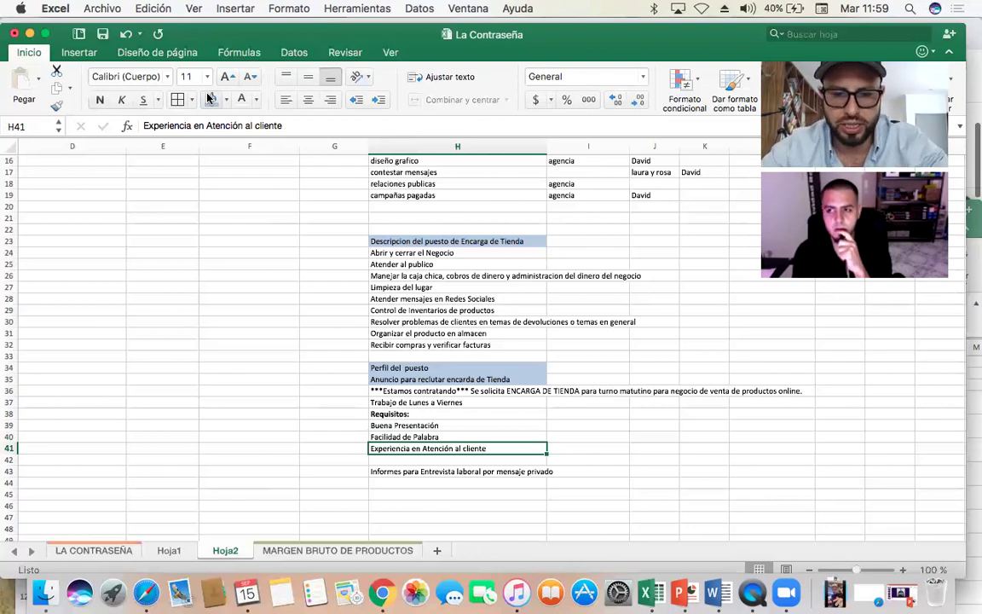
pyautogui.press('Down')
pyautogui.press('Down')
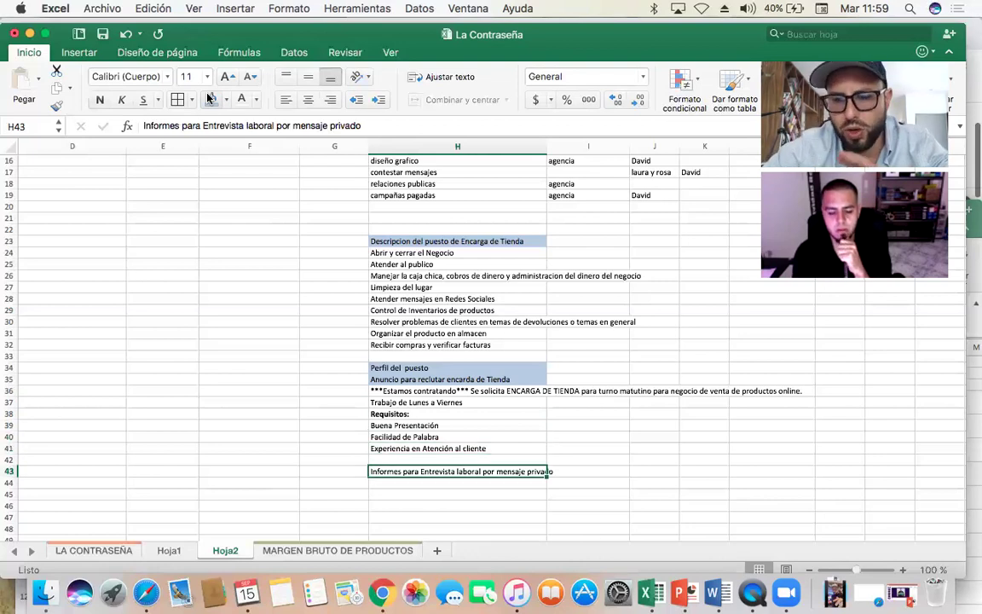
# - Add the applicant question "cual es el sueldo?" in H44, directly below the contact line
pyautogui.press('Down')
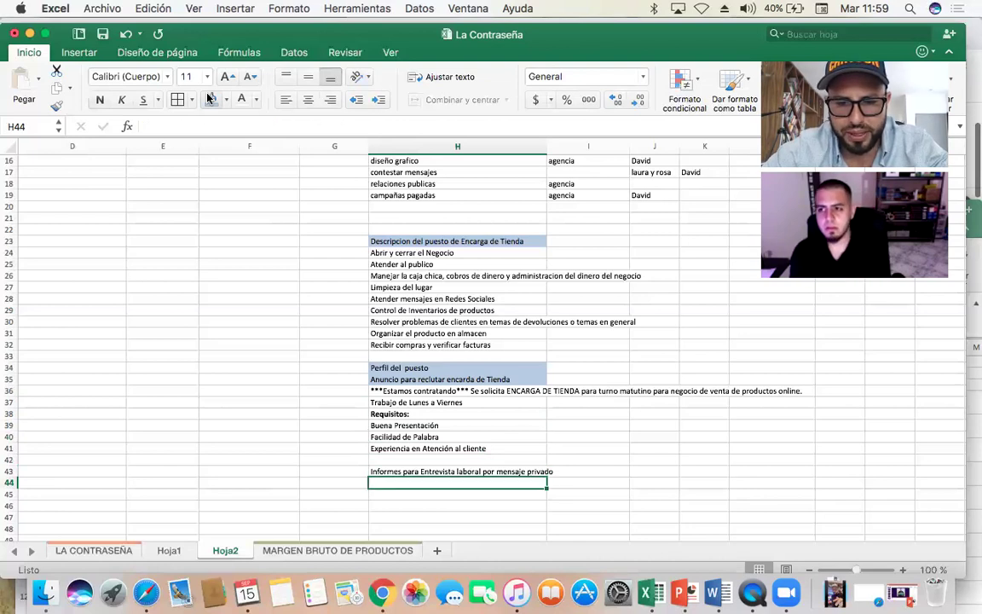
pyautogui.press('Up')
pyautogui.press('Down')
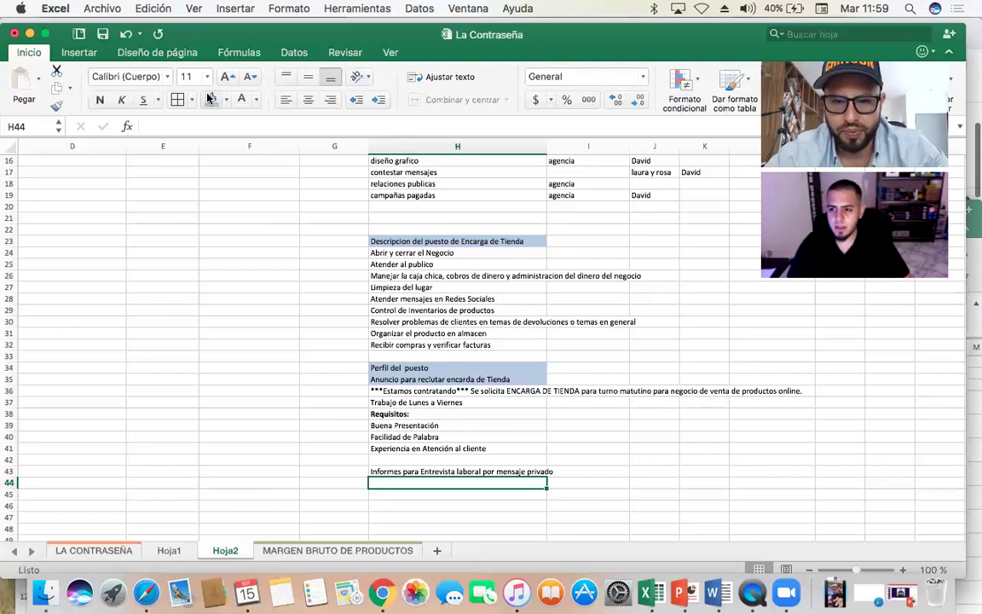
pyautogui.write('cu')
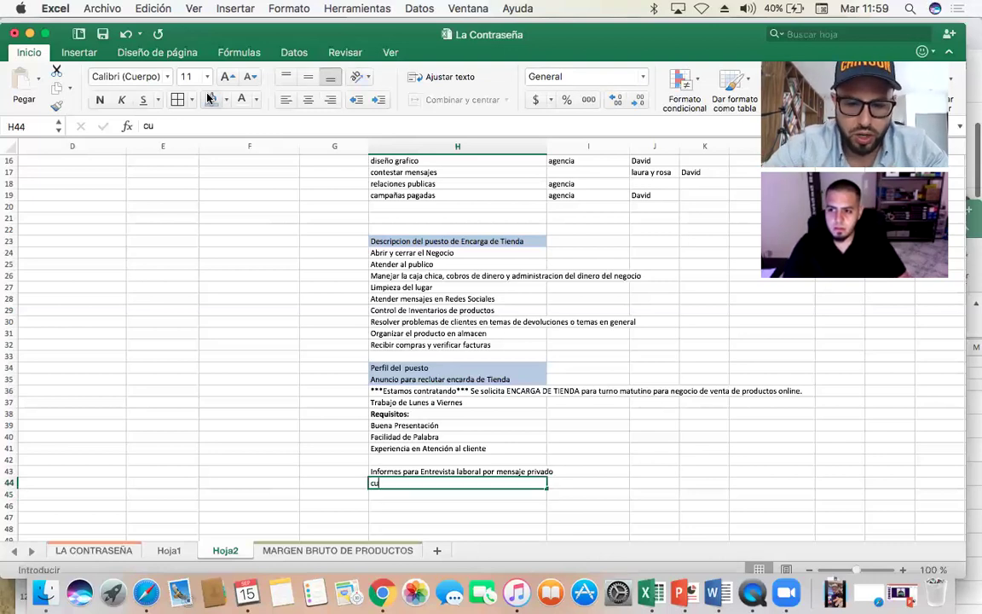
pyautogui.write('al es el su')
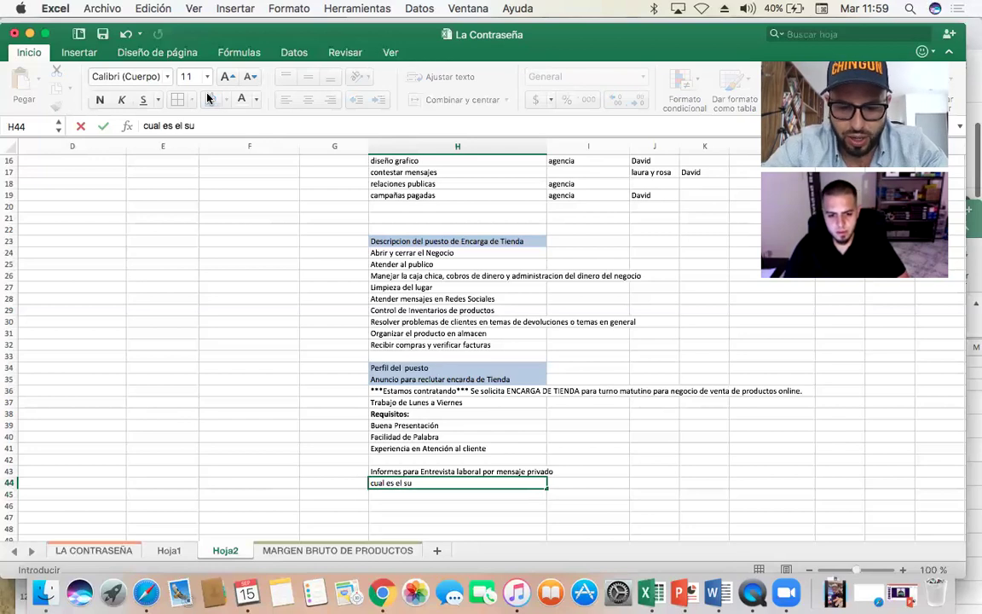
pyautogui.write('eldo?')
pyautogui.press('Tab')
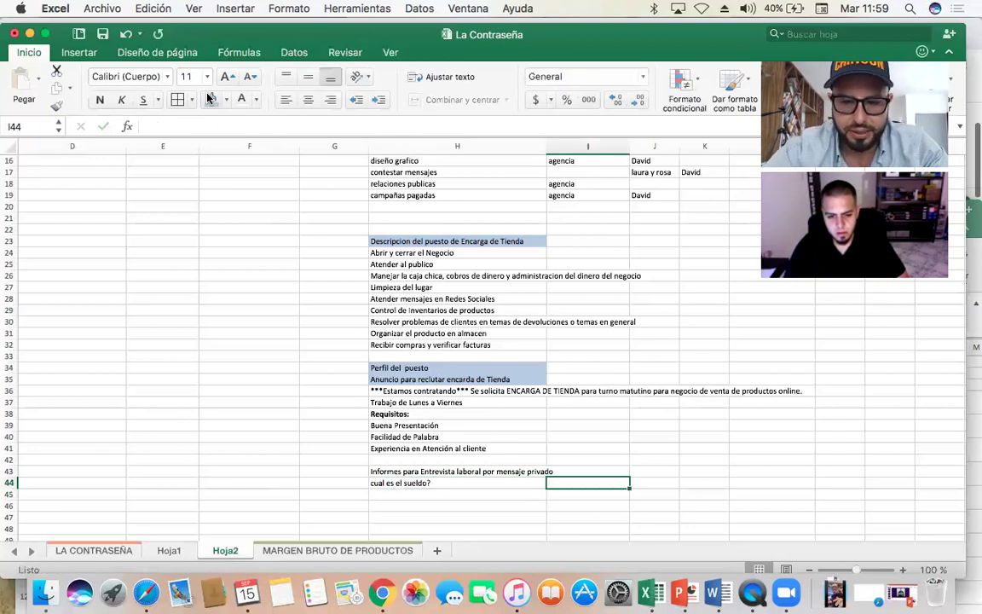
# - Answer the salary question in I44 with "el sueldo se ve en entrevista conforme a habilidades"
pyautogui.write('el sueldo')
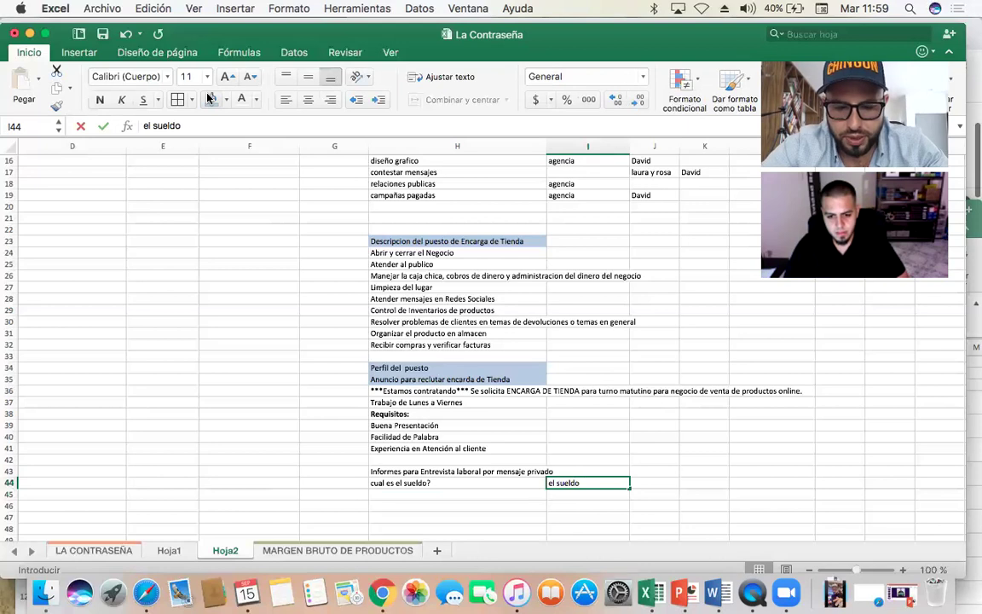
pyautogui.write(' se ve en entrevis')
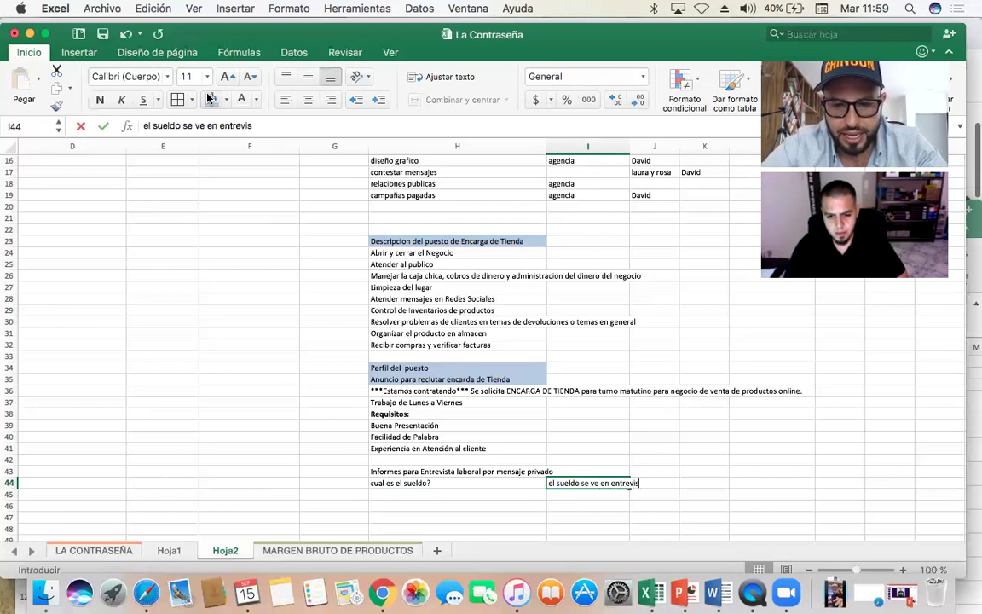
pyautogui.write('ta conforme')
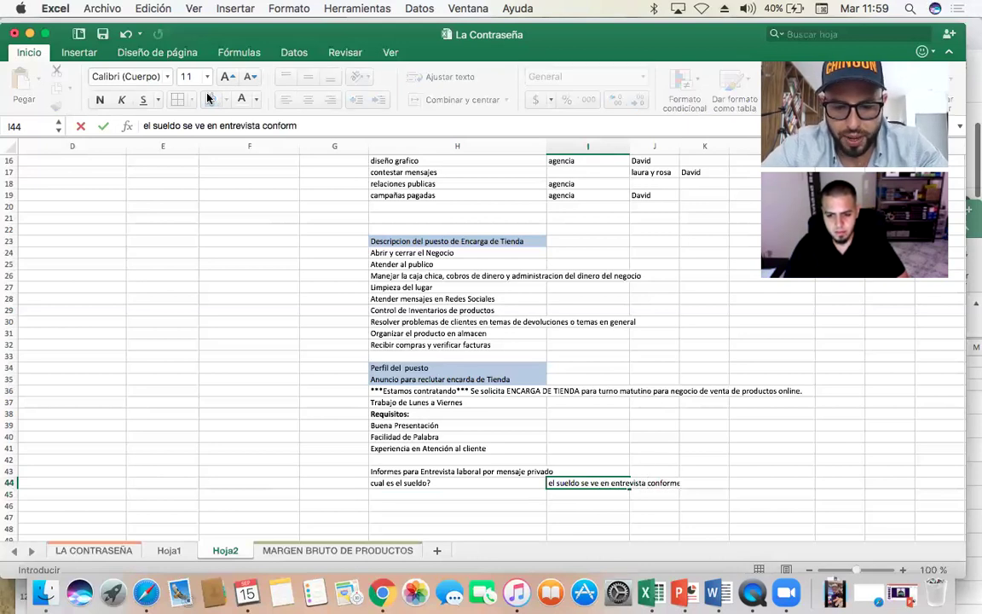
pyautogui.write(' a habilidades')
pyautogui.press('Return')
pyautogui.press('Up')
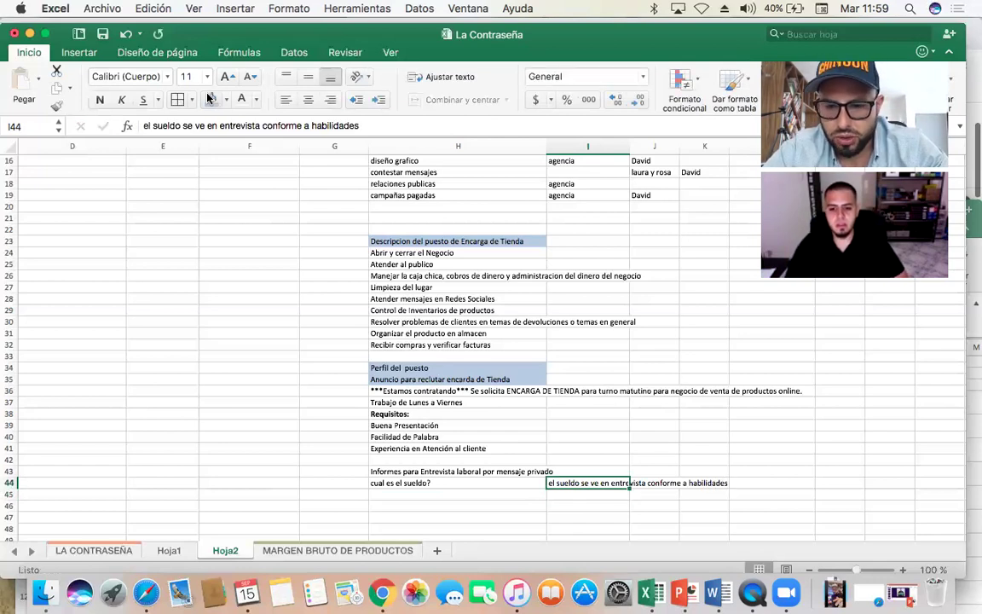
pyautogui.press('Down')
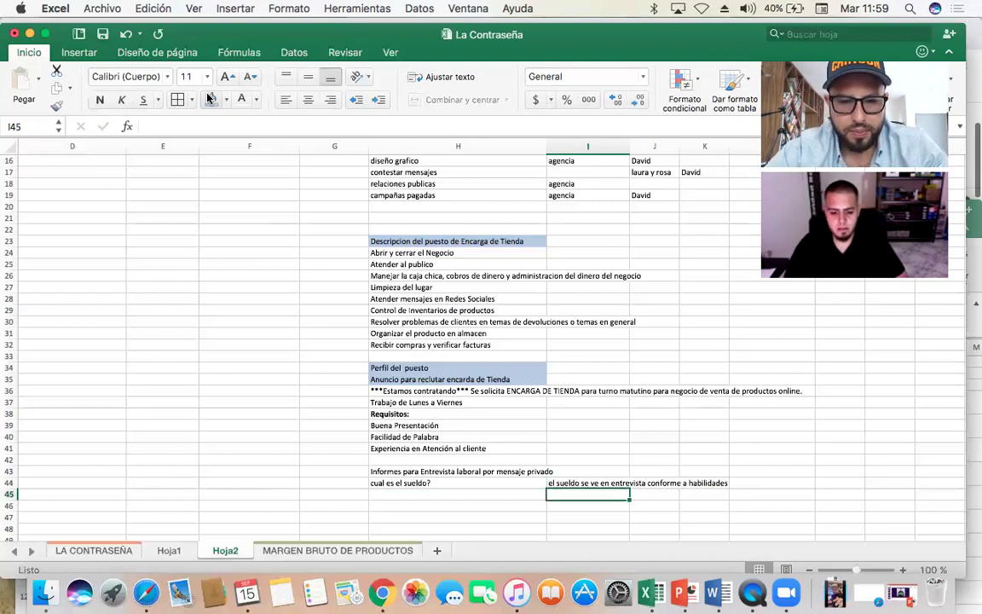
# - Start an interview section with the heading "Entrevista:" in H46 and the question "Donde has trabajado?" in H47
pyautogui.press('Up')
pyautogui.press('Left')
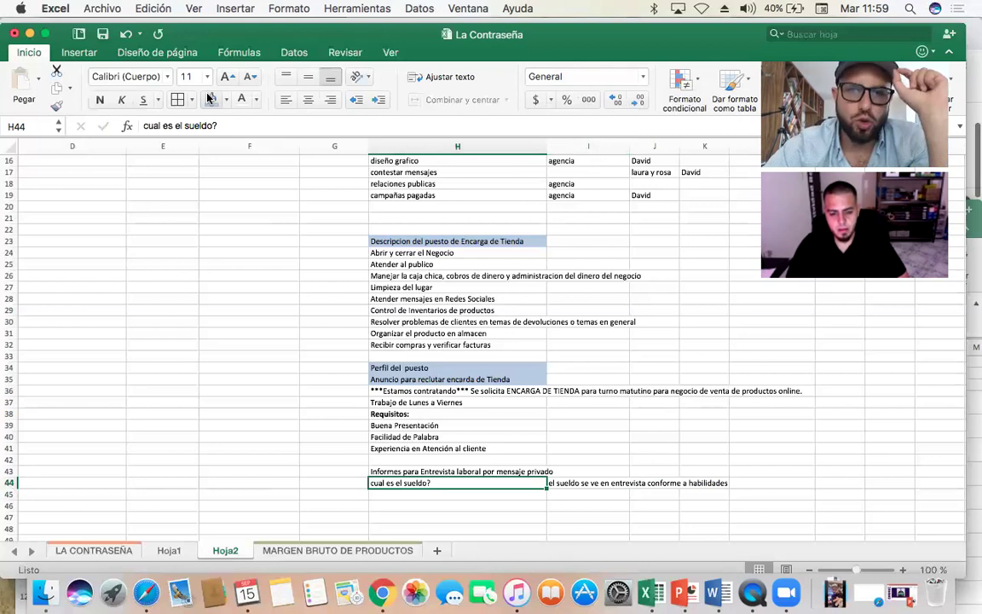
pyautogui.press('Down')
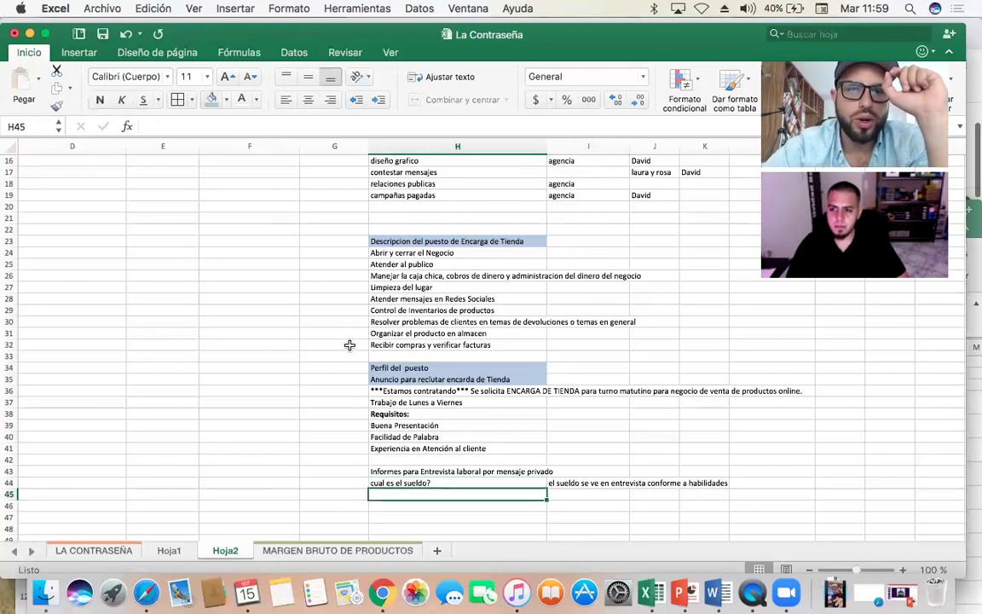
pyautogui.scroll(-3, 353, 355)
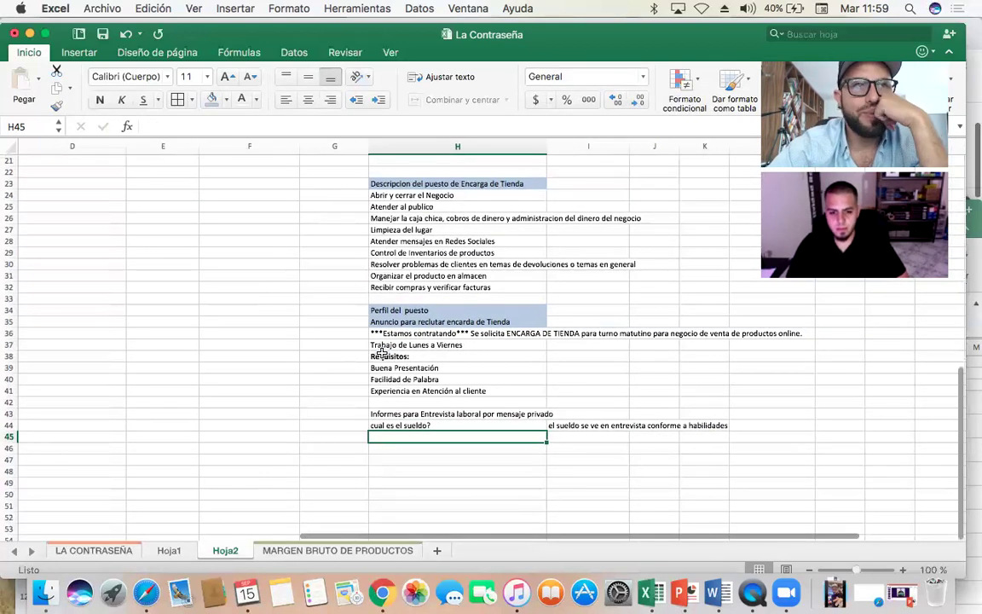
pyautogui.press('Down')
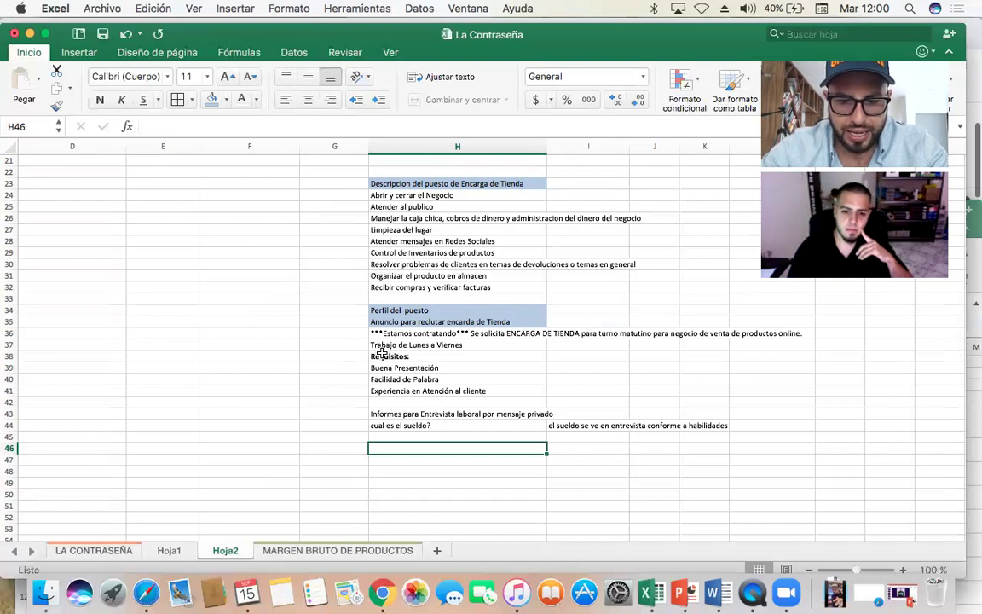
pyautogui.write('Entrevista:')
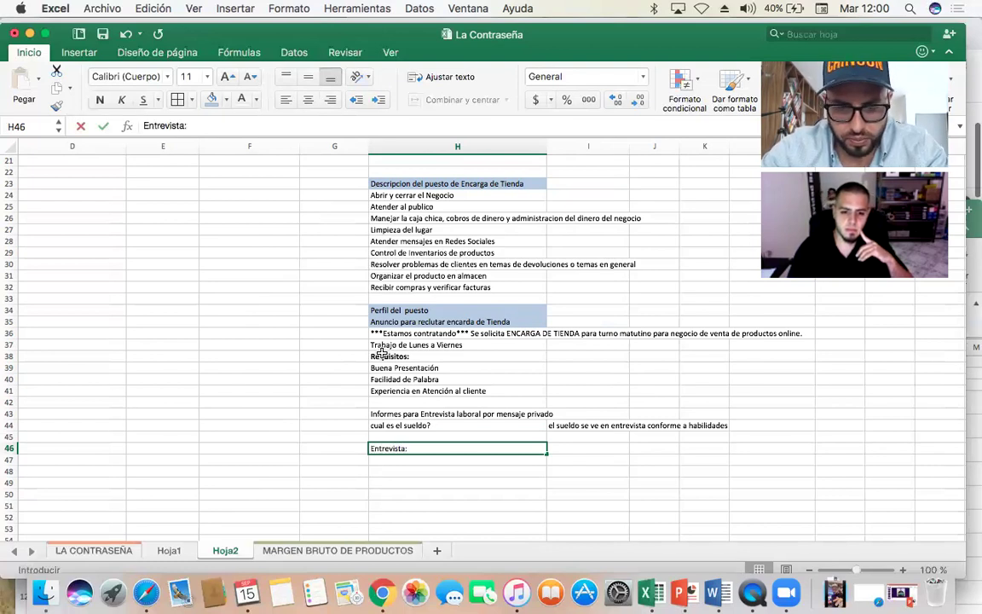
pyautogui.press('Return')
pyautogui.write('Donde has trabajado?')
pyautogui.press('Return')
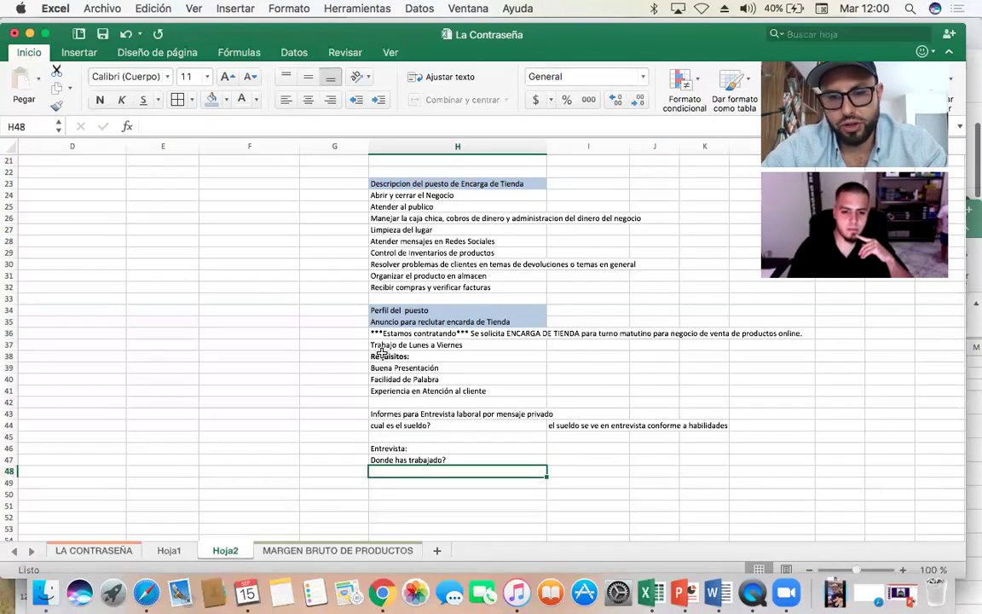
# - Add the interview question "Cuanto ganabas o ganas en tu trabajo?" in H48
pyautogui.write('Cuanto ganabas en tu trabajo?')
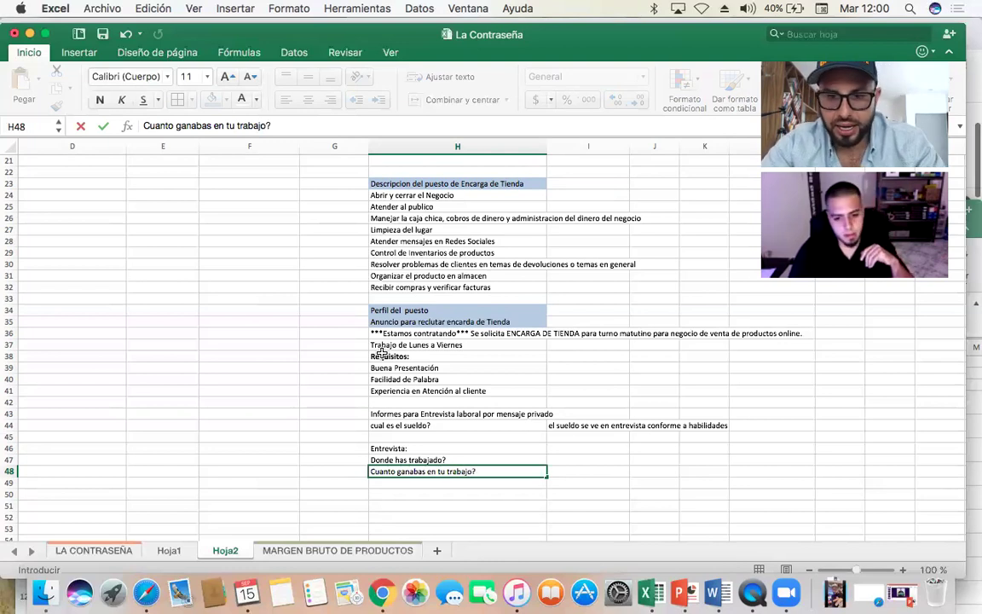
pyautogui.click(427, 471)
pyautogui.write('o ganas')
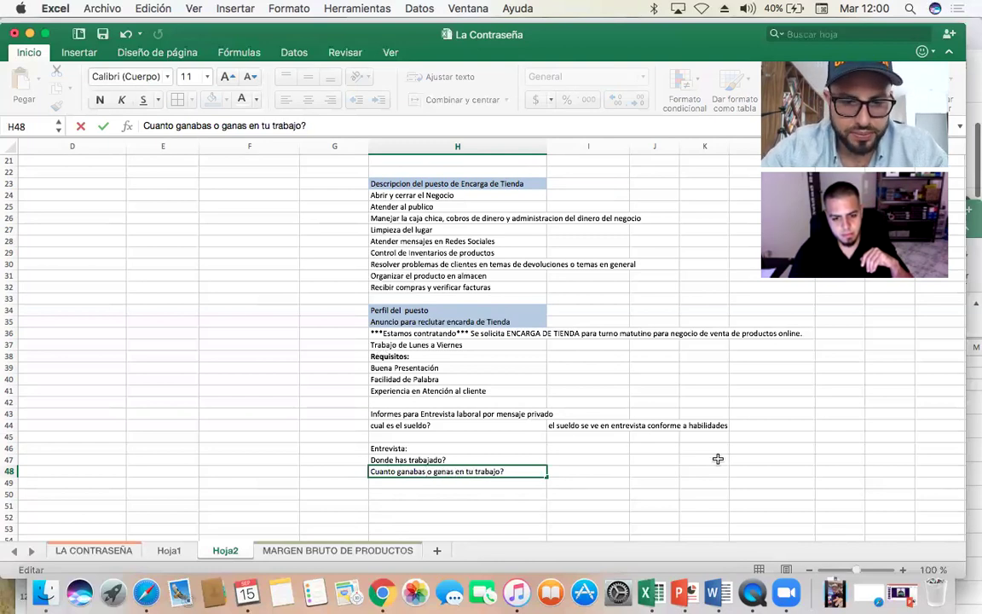
pyautogui.press('Return')
# - Add the interview question "Cuanto buscas ganar?" in H49
pyautogui.write('Cuanto buscas g')
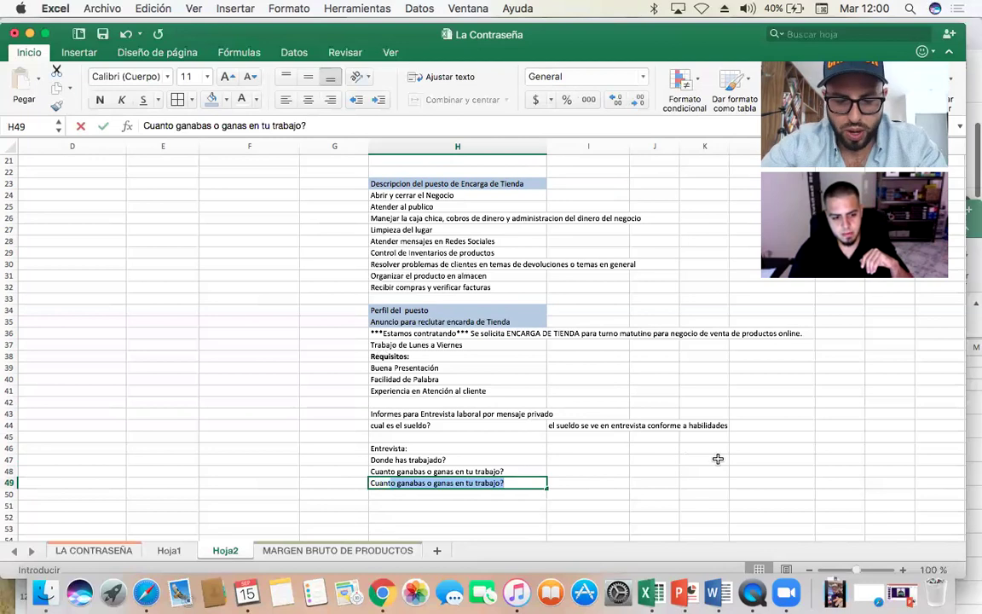
pyautogui.write('anar?')
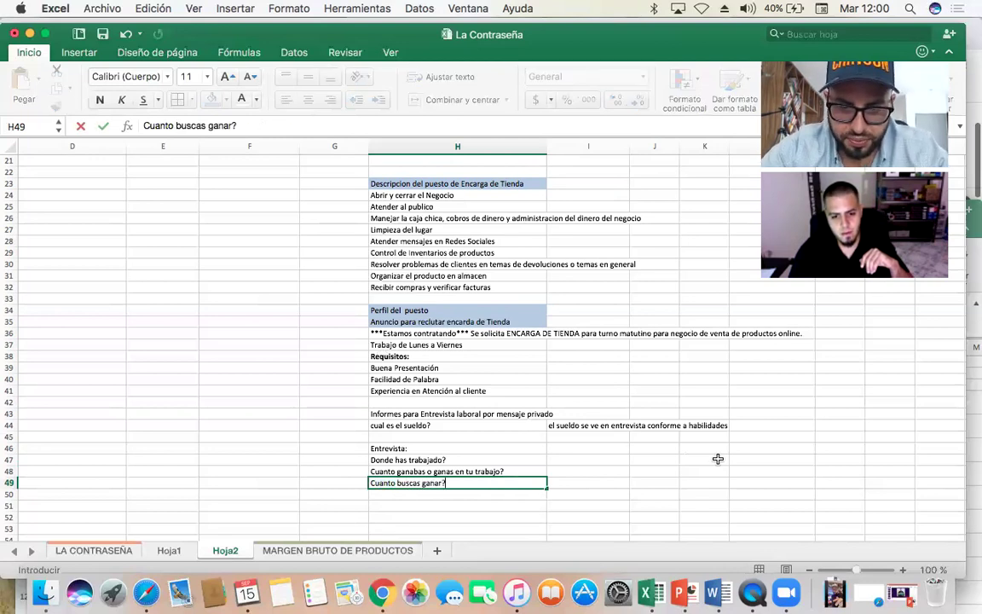
pyautogui.scroll(-5, 718, 459)
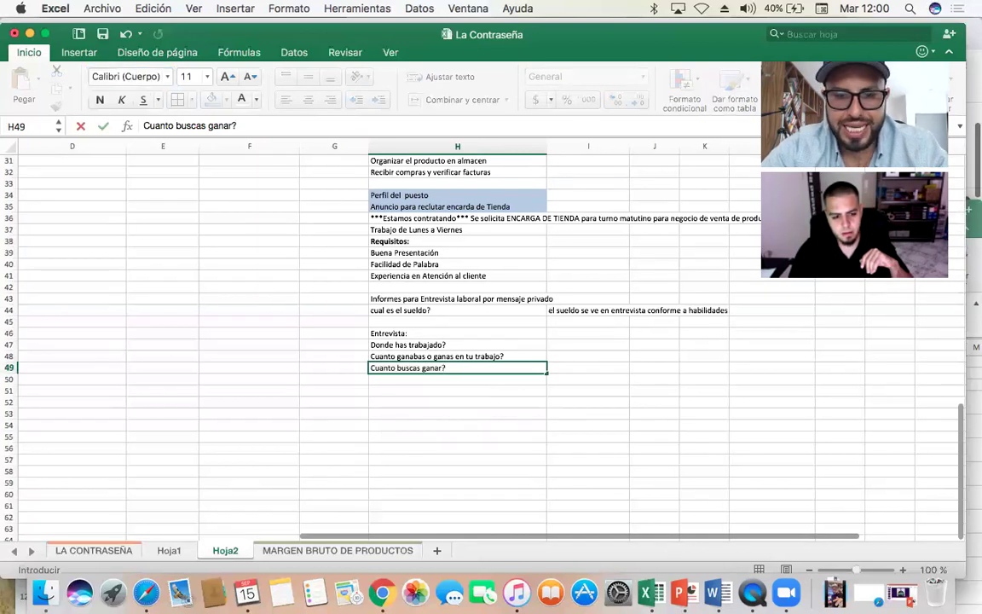
pyautogui.click(414, 334)
# - Review the interview questions in H47 to H49, as well as the job description and advertisement above them
pyautogui.press('Down')
pyautogui.press('Down')
pyautogui.press('Down')
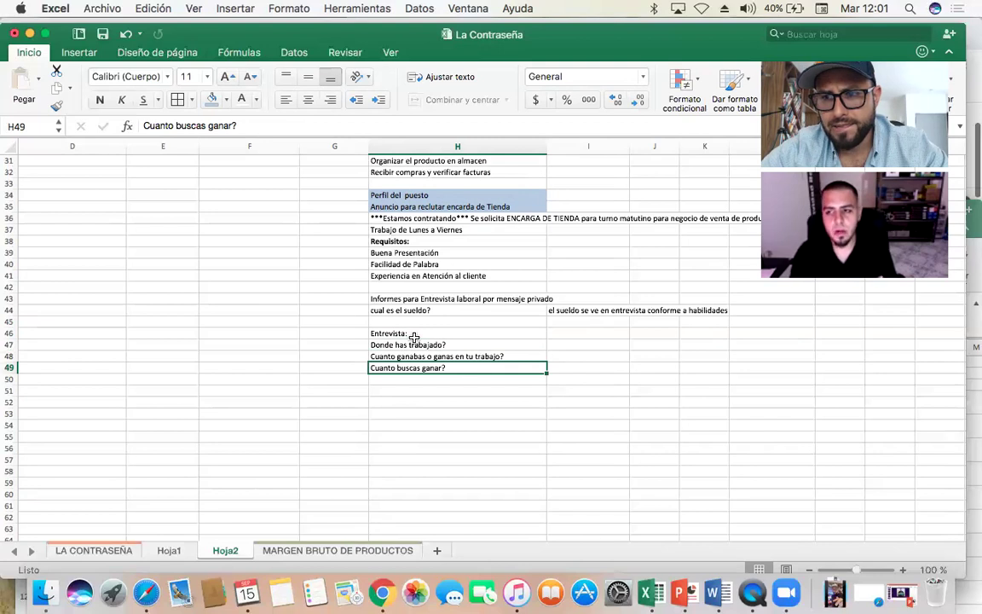
pyautogui.scroll(5, 413, 337)
pyautogui.scroll(1, 414, 338)
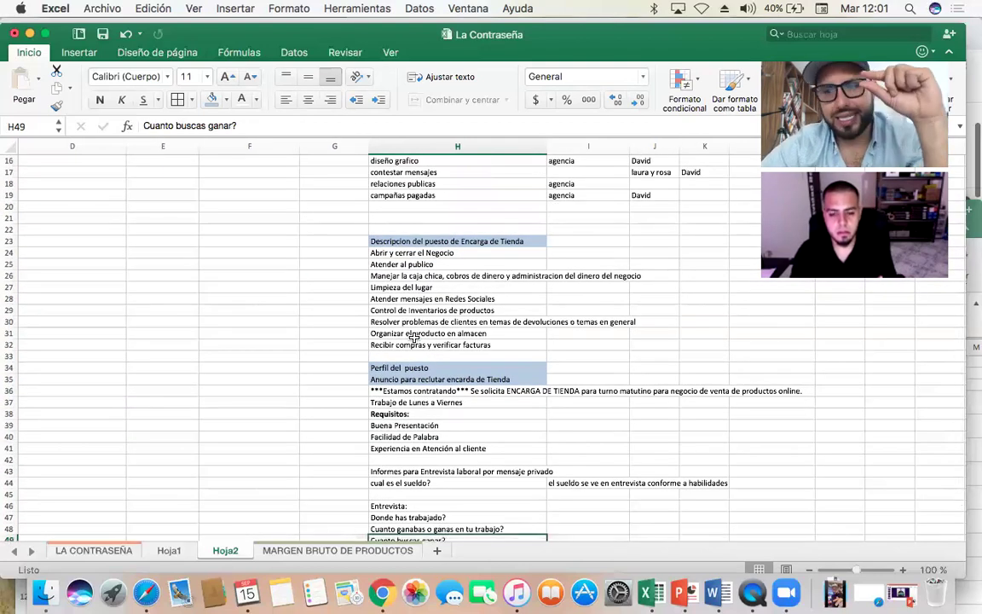
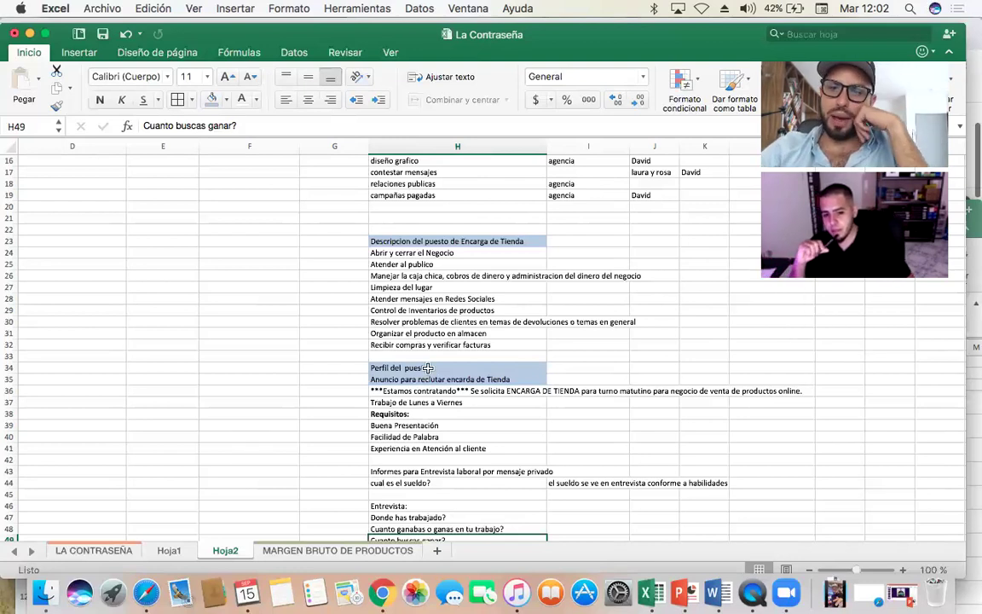
# - Go over the interview section again, from its heading in H46 down to the last question in H49
pyautogui.scroll(-3, 426, 367)
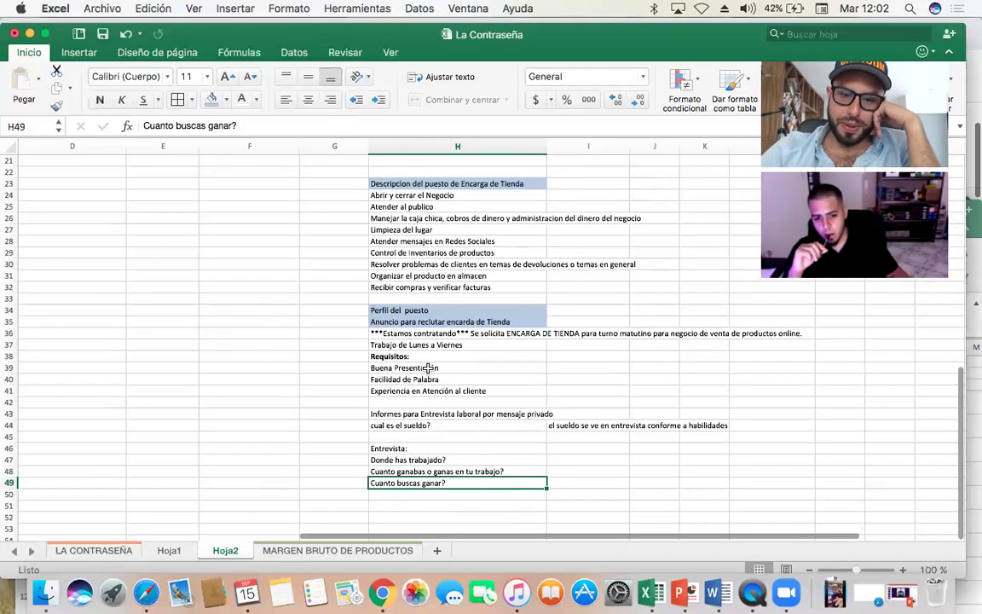
pyautogui.press('Up')
pyautogui.press('Up')
pyautogui.press('Up')
pyautogui.press('Down')
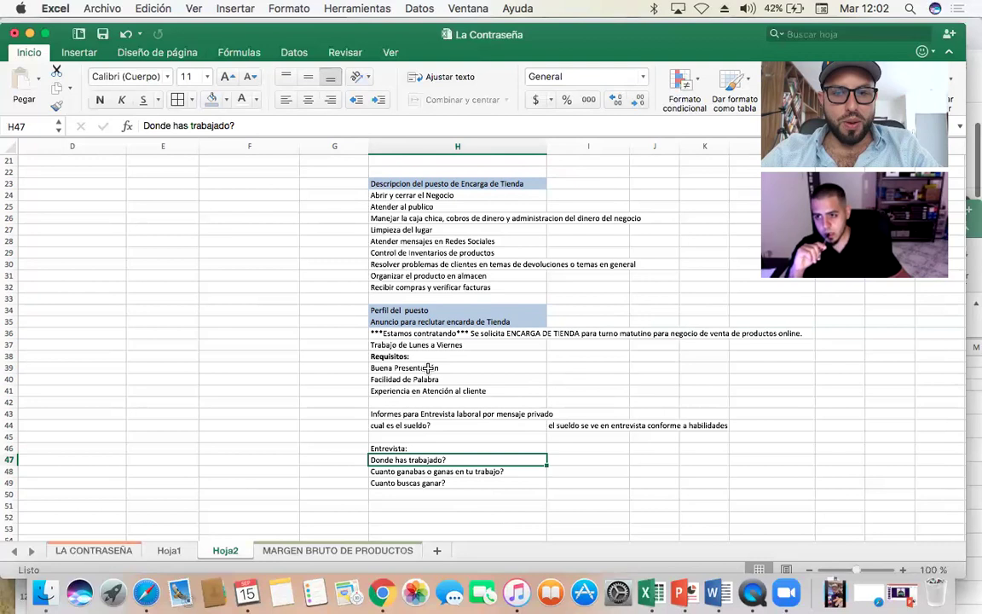
pyautogui.press('Down')
pyautogui.press('Up')
pyautogui.press('Up')
pyautogui.press('Up')
pyautogui.press('Down')
pyautogui.press('Down')
pyautogui.press('Down')
pyautogui.press('Down')
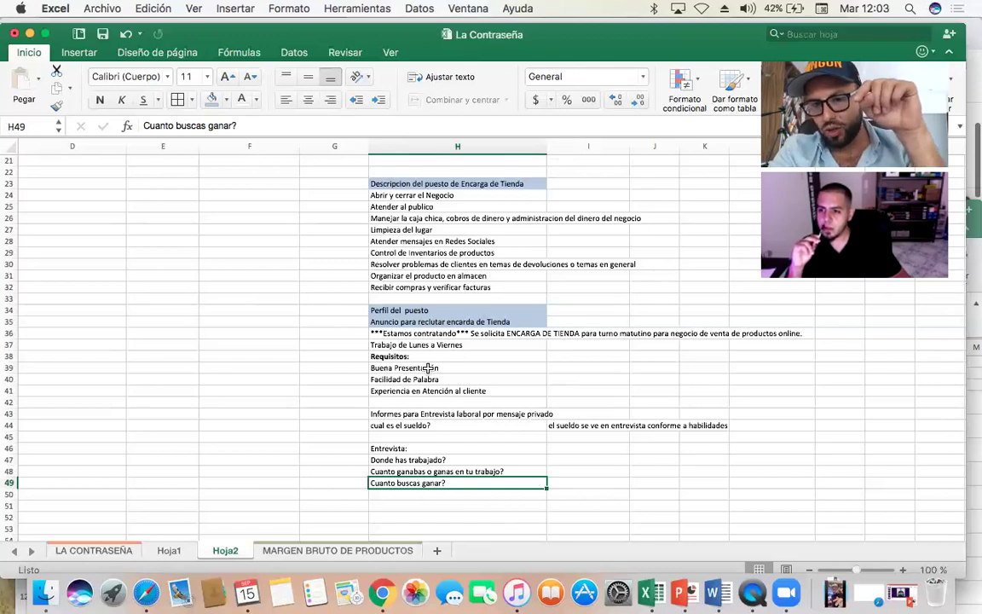
# - Look back at the salary answer in I44 and return to the first interview question in H47
pyautogui.press('Up')
pyautogui.press('Up')
pyautogui.press('Up')
pyautogui.press('Up')
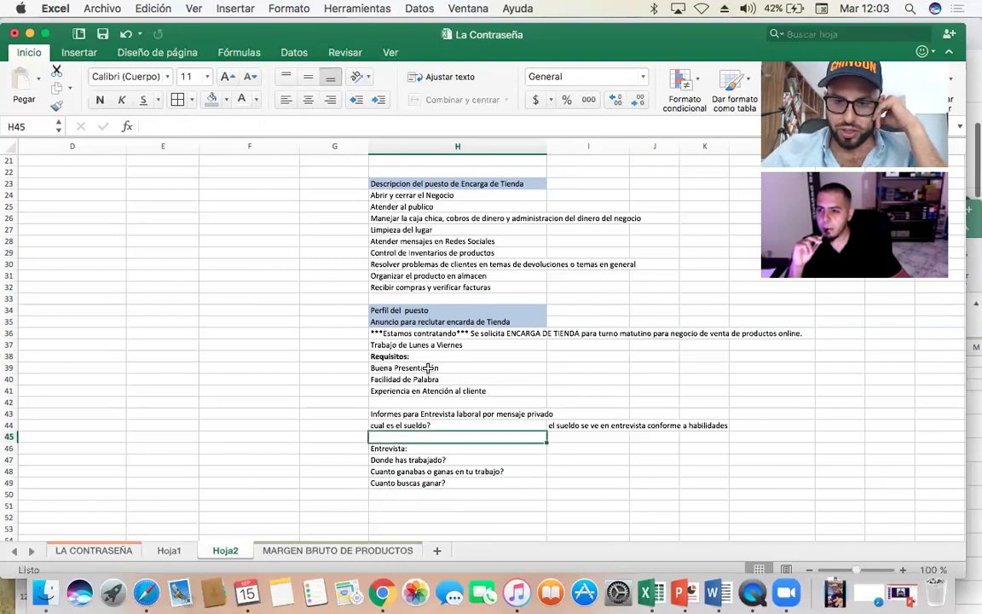
pyautogui.press('Right')
pyautogui.press('Up')
pyautogui.press('Down')
pyautogui.press('Down')
pyautogui.press('Down')
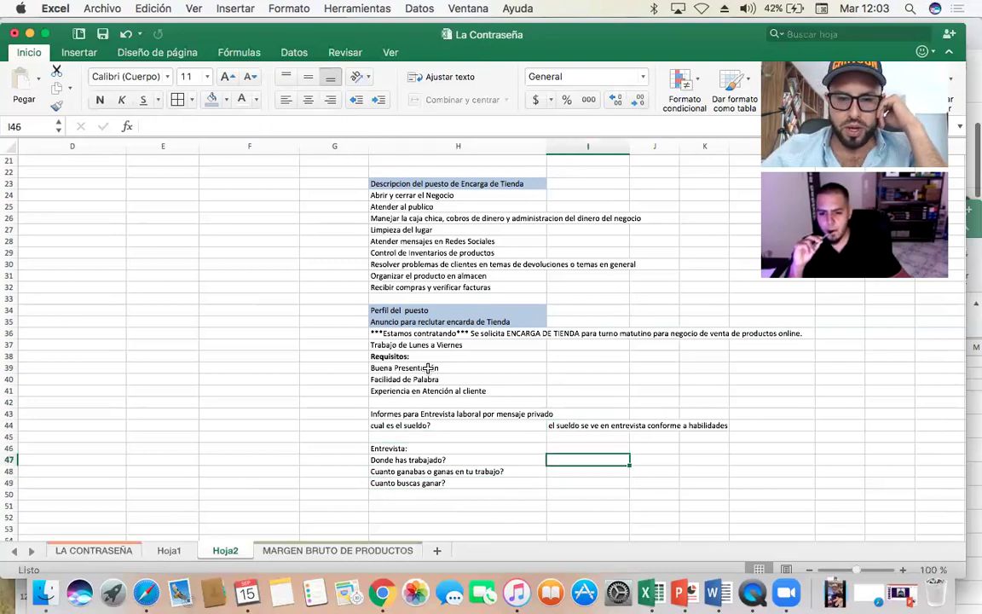
pyautogui.press('Left')
pyautogui.press('Left')
pyautogui.press('Right')
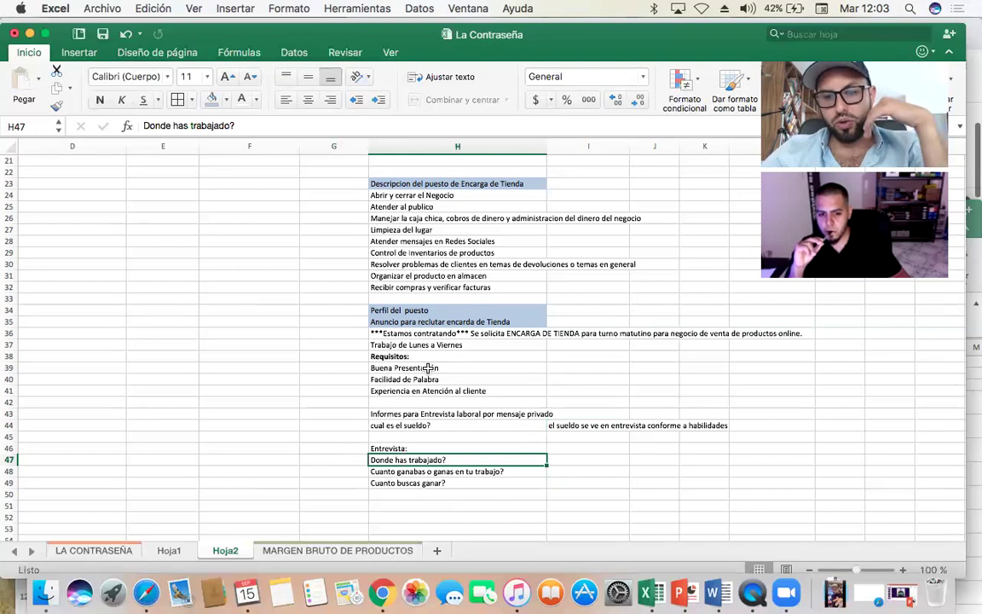
# - Note "10 personas" in I47, beside the interview question about previous jobs
pyautogui.press('Down')
pyautogui.press('Down')
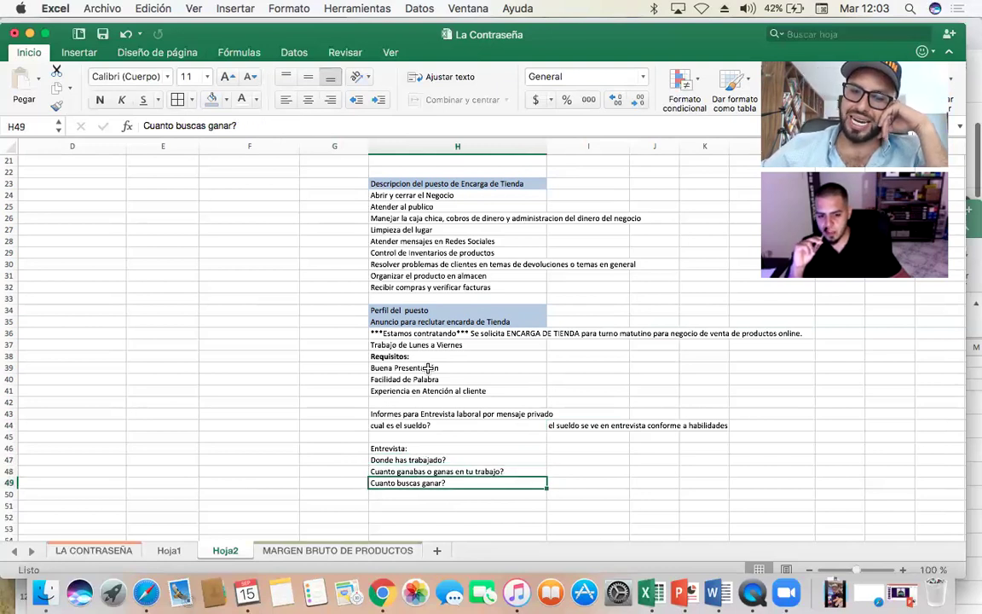
pyautogui.press('Up')
pyautogui.press('Up')
pyautogui.press('Down')
pyautogui.press('Down')
pyautogui.press('Down')
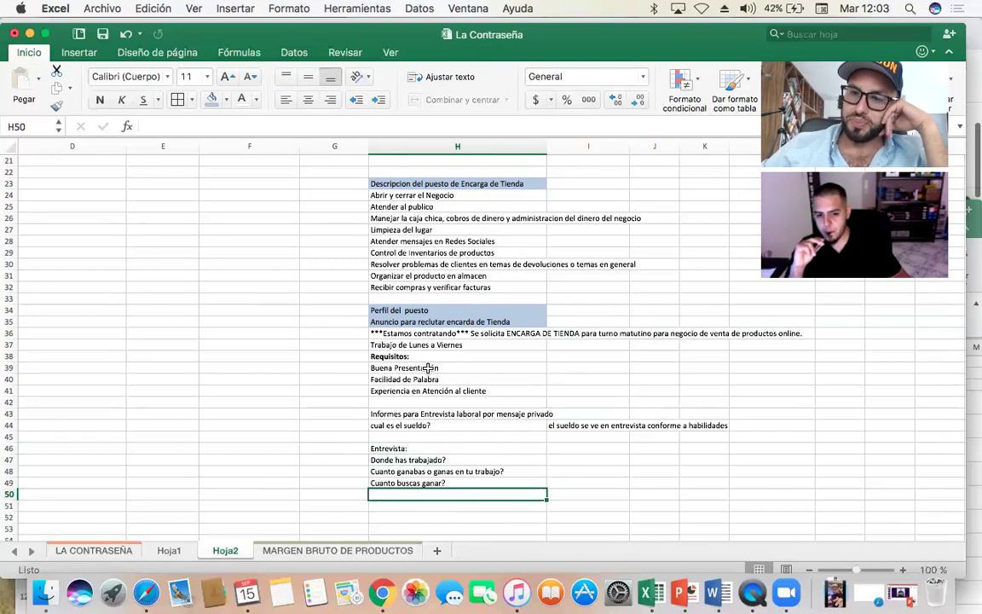
pyautogui.press('Up')
pyautogui.press('Right')
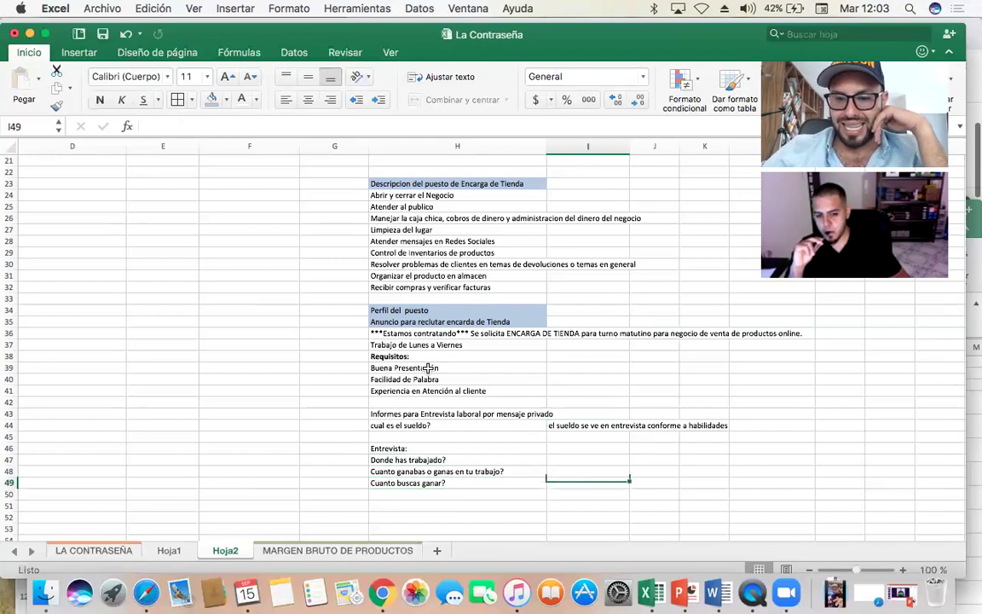
pyautogui.press('Up')
pyautogui.press('Up')
pyautogui.write('10 personas')
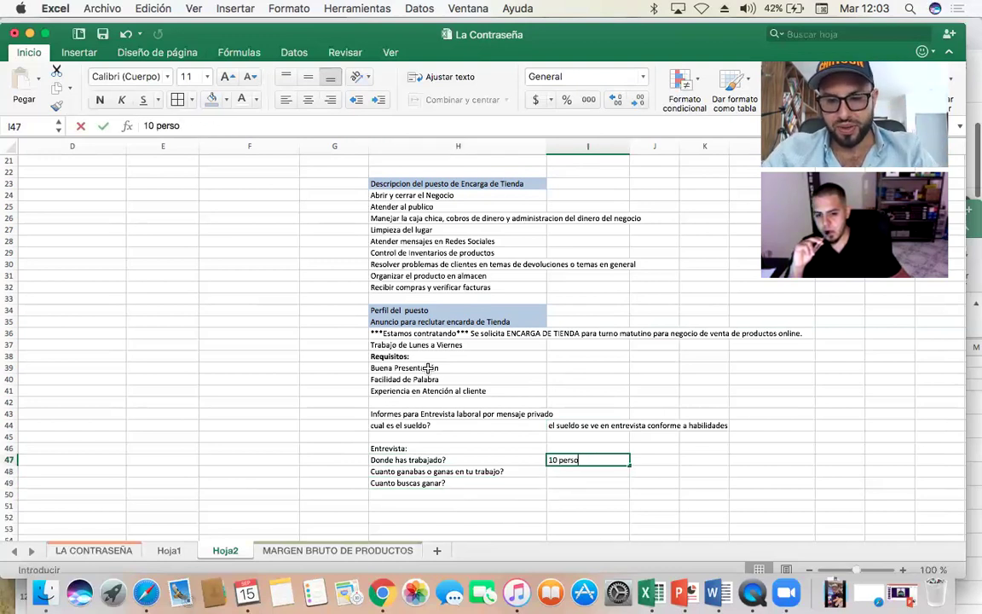
pyautogui.press('Return')
# - Check the interview questions in H47 to H49 against the candidate note beside them in column I
pyautogui.press('Left')
pyautogui.press('Up')
pyautogui.press('Down')
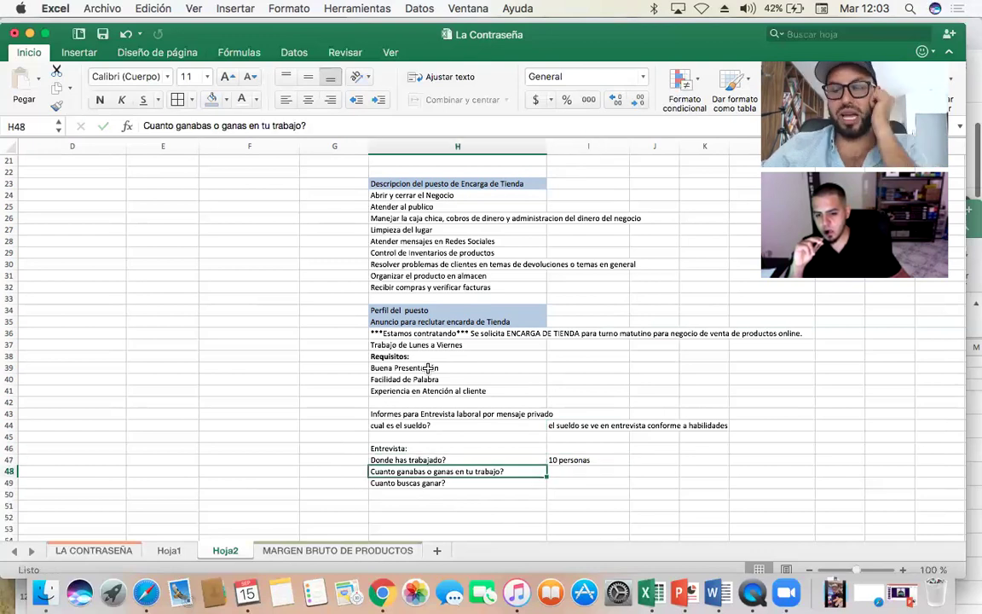
pyautogui.press('Down')
pyautogui.press('Down')
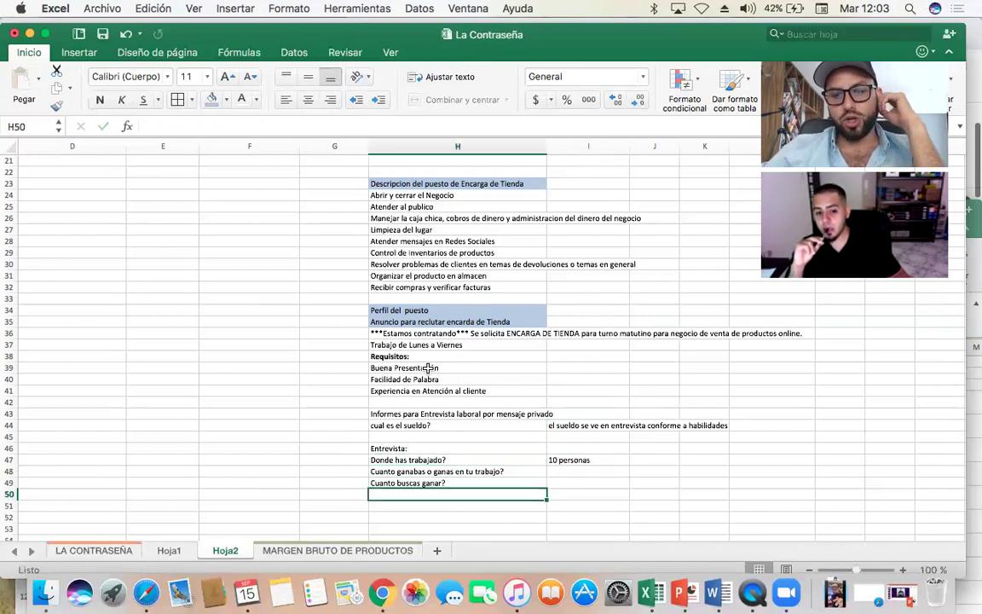
pyautogui.press('Up')
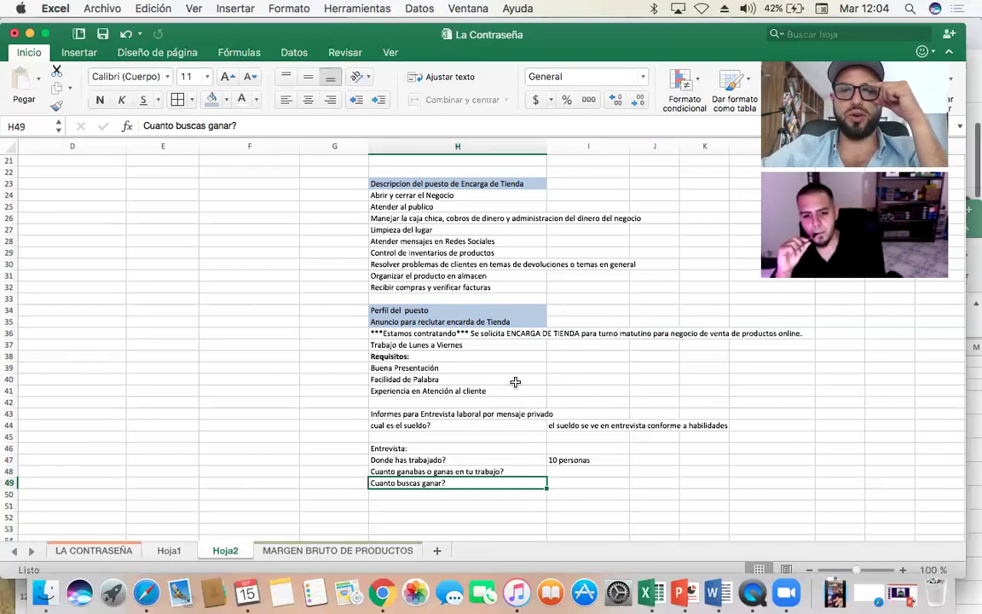
pyautogui.press('Up')
pyautogui.press('Up')
pyautogui.press('Up')
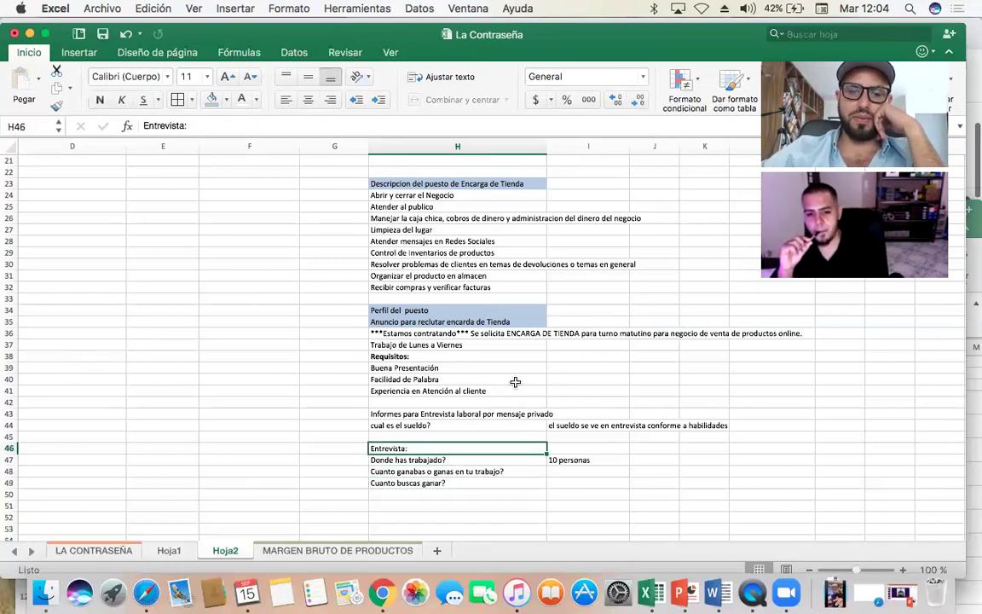
pyautogui.press('Right')
pyautogui.press('Down')
pyautogui.press('Down')
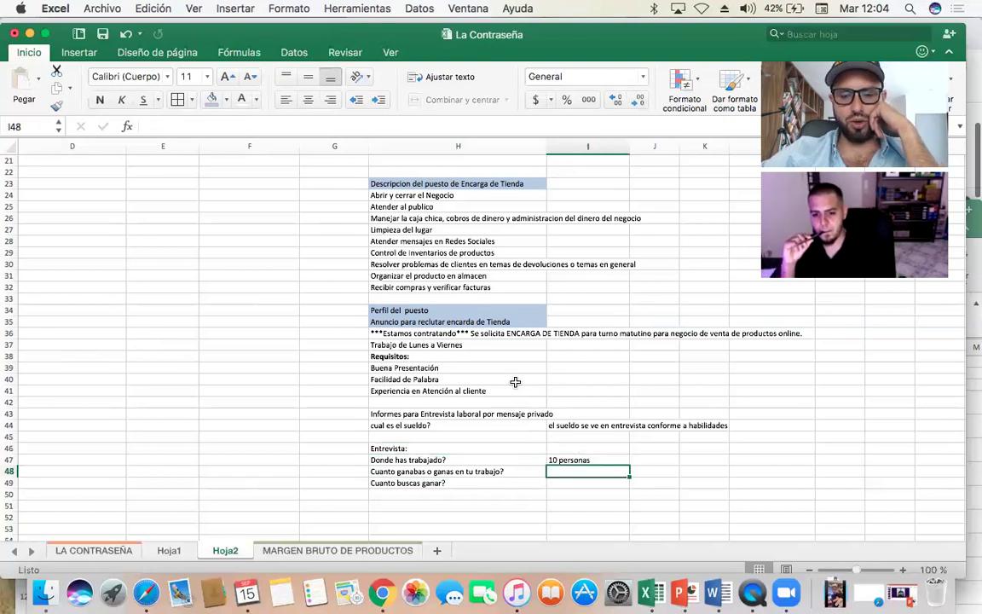
pyautogui.press('Left')
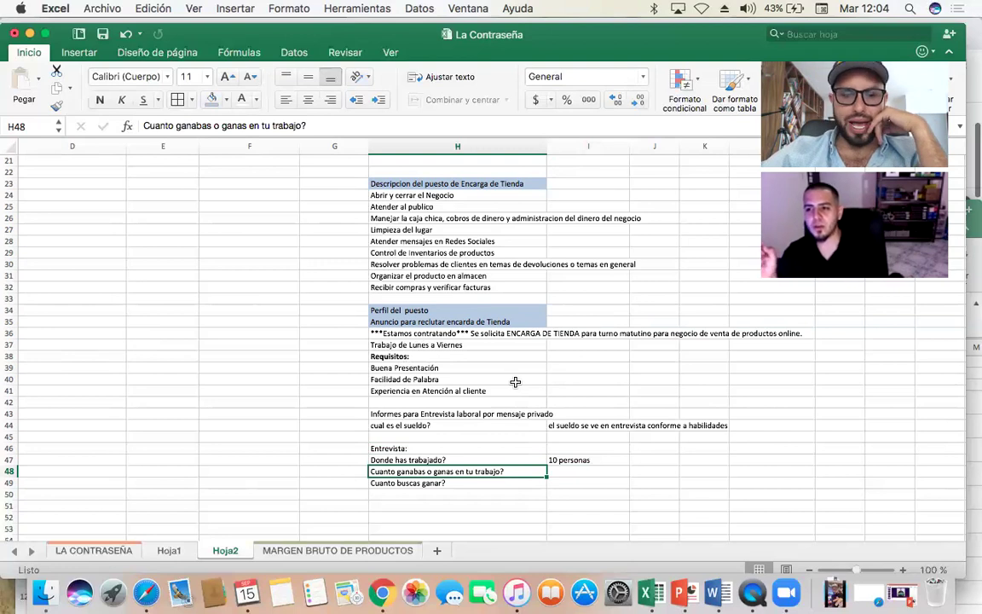
pyautogui.press('Up')
pyautogui.press('Up')
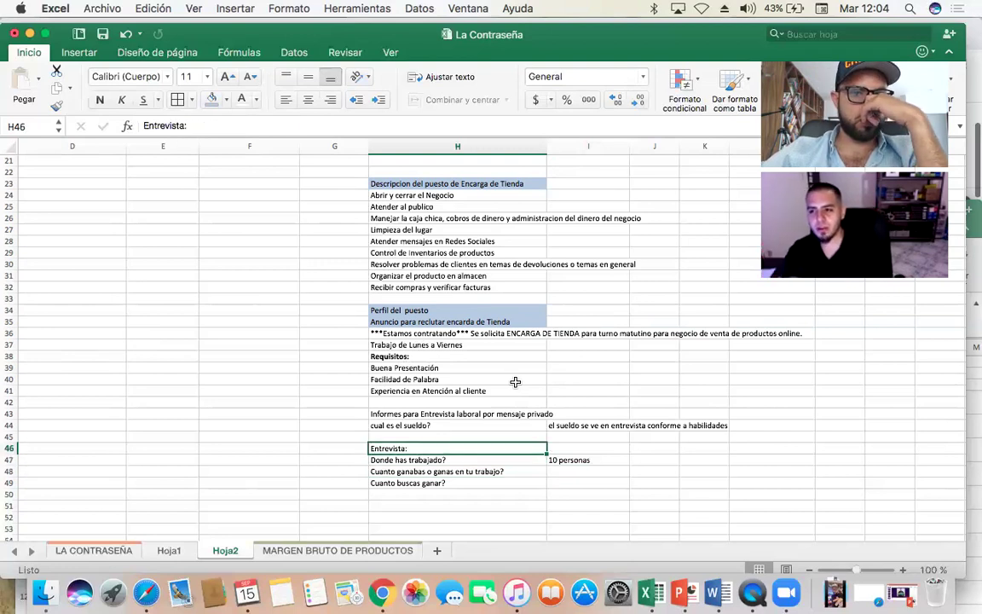
pyautogui.press('Left')
pyautogui.press('Left')
pyautogui.press('Left')
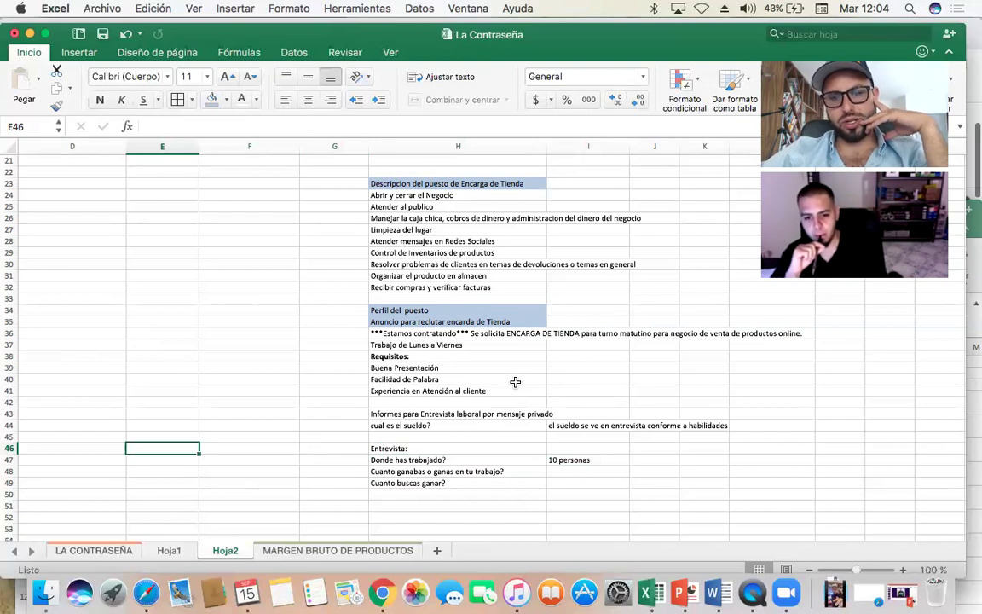
pyautogui.press('Right')
pyautogui.press('Right')
pyautogui.press('Right')
pyautogui.press('Right')
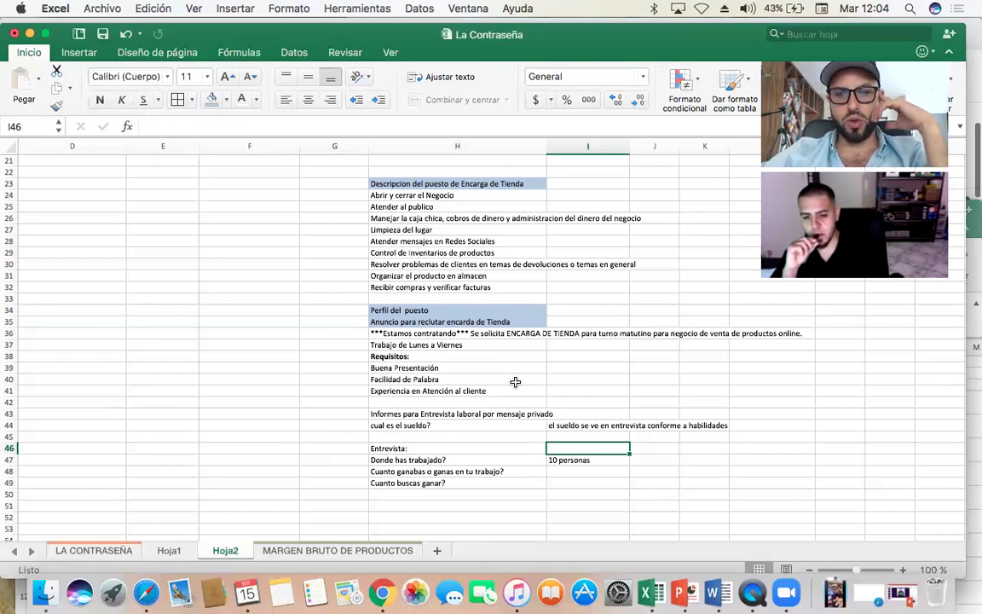
pyautogui.press('Left')
pyautogui.press('Down')
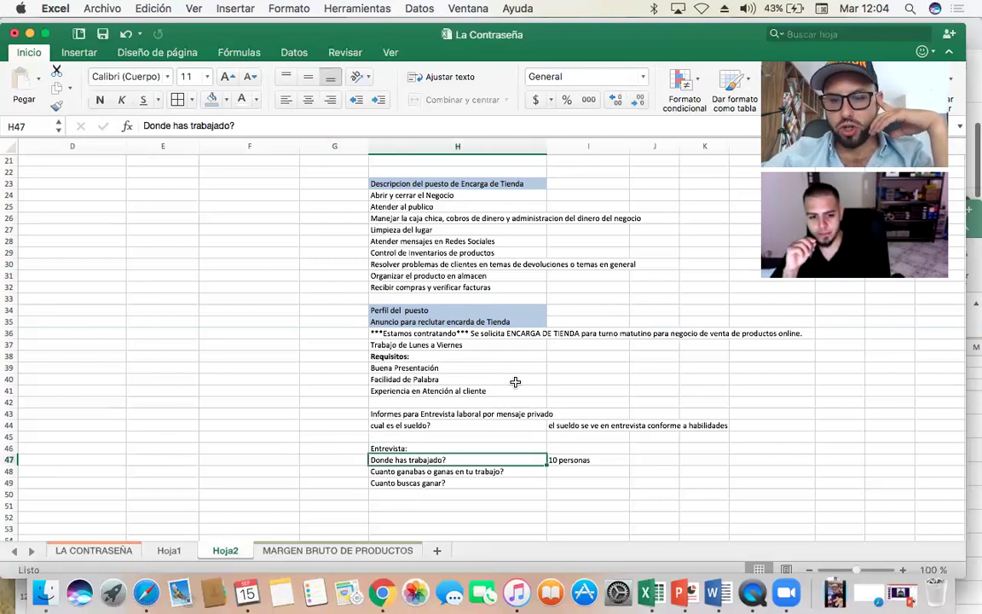
pyautogui.press('Right')
pyautogui.press('Down')
pyautogui.press('Left')
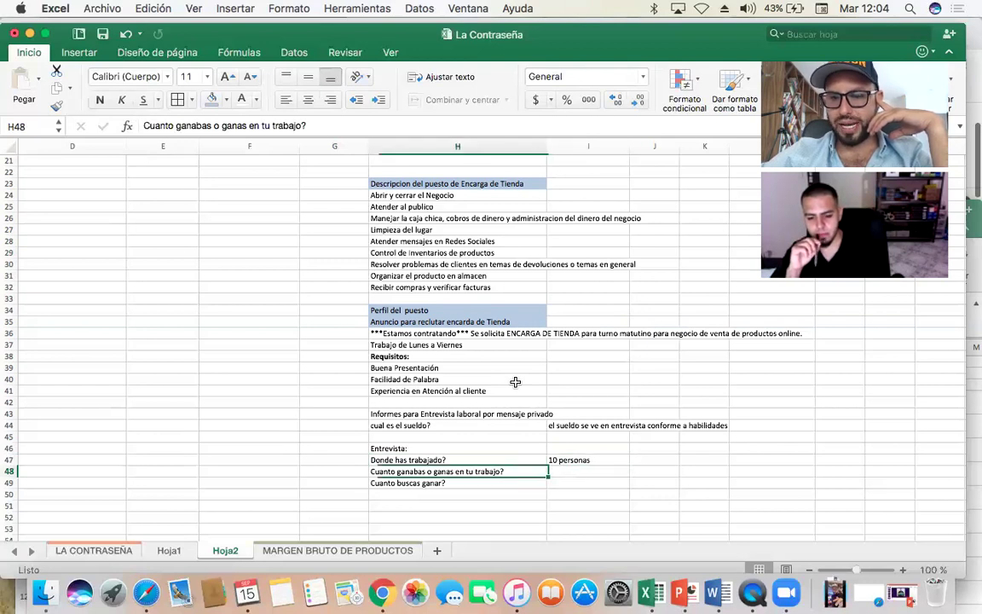
# - Reread the interview section from its heading in H46 to the last question in H49
pyautogui.press('Up')
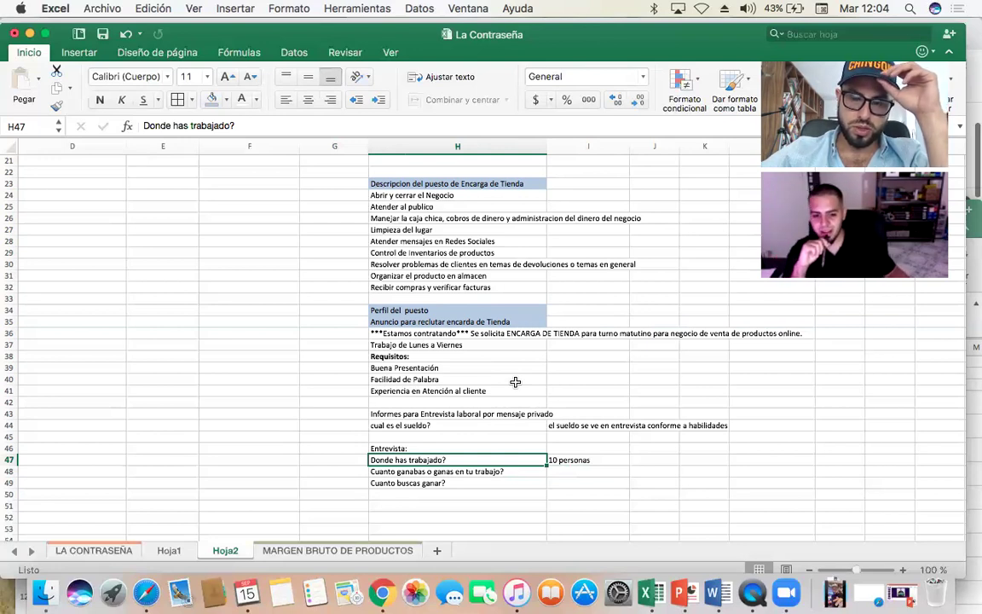
pyautogui.press('Down')
pyautogui.press('Up')
pyautogui.press('Up')
pyautogui.press('Up')
pyautogui.press('Down')
pyautogui.press('Down')
pyautogui.press('Down')
pyautogui.press('Down')
pyautogui.press('Up')
pyautogui.press('Up')
pyautogui.press('Up')
pyautogui.press('Up')
pyautogui.press('Down')
pyautogui.press('Down')
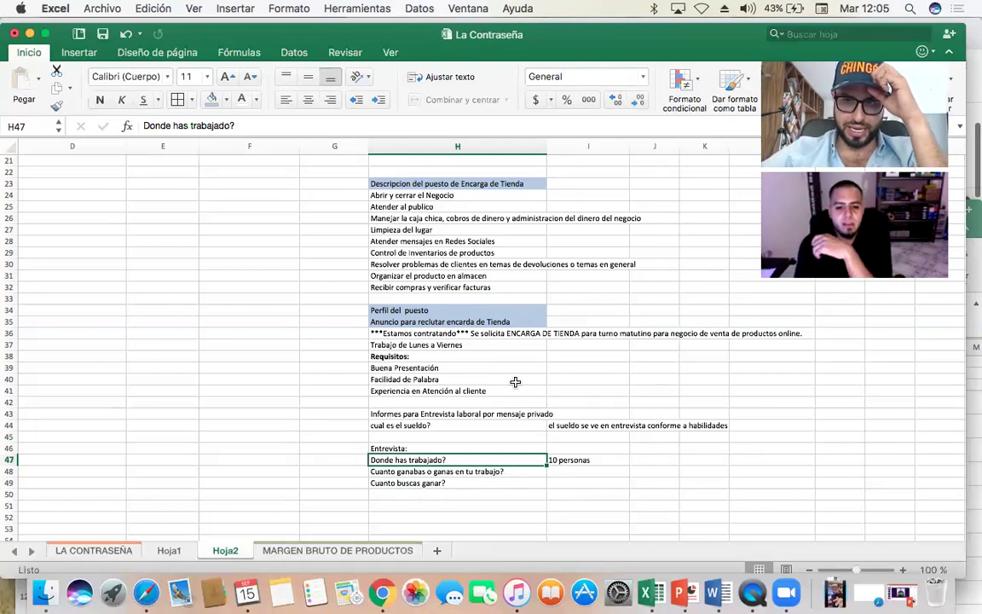
pyautogui.press('Up')
pyautogui.press('Down')
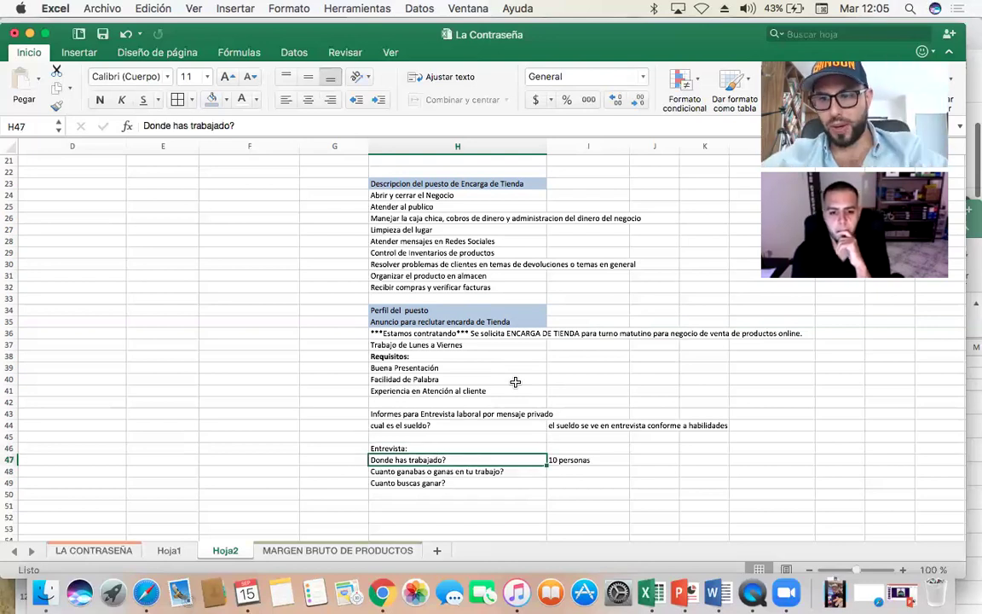
# - Enter "facebook" in G36, beside the opening line of the recruitment advertisement
pyautogui.press('Up')
pyautogui.press('Up')
pyautogui.press('Up')
pyautogui.press('Up')
pyautogui.press('Up')
pyautogui.press('Up')
pyautogui.press('Up')
pyautogui.press('Up')
pyautogui.press('Up')
pyautogui.press('Up')
pyautogui.press('Up')
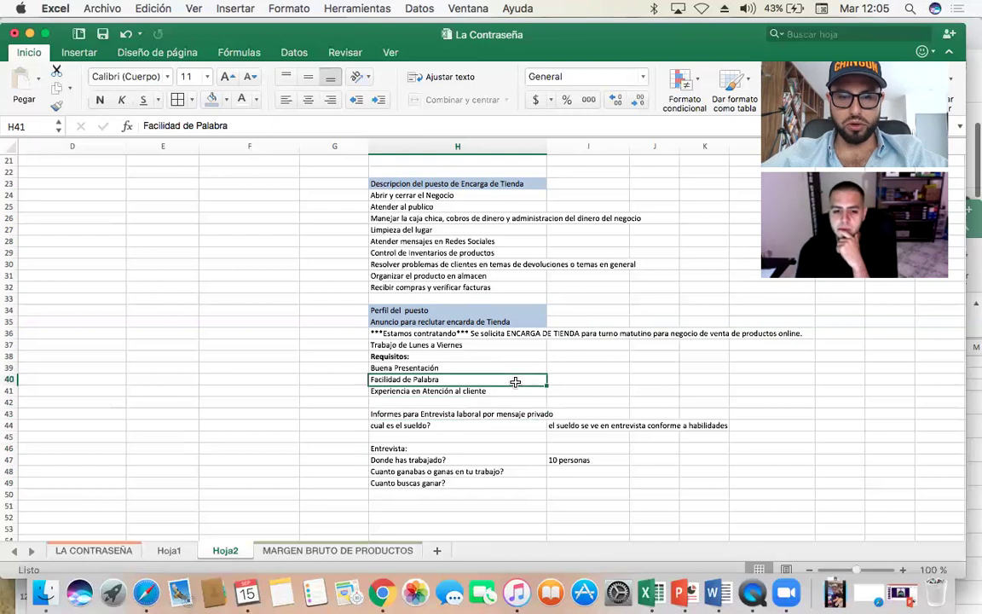
pyautogui.press('Left')
pyautogui.write('facebook')
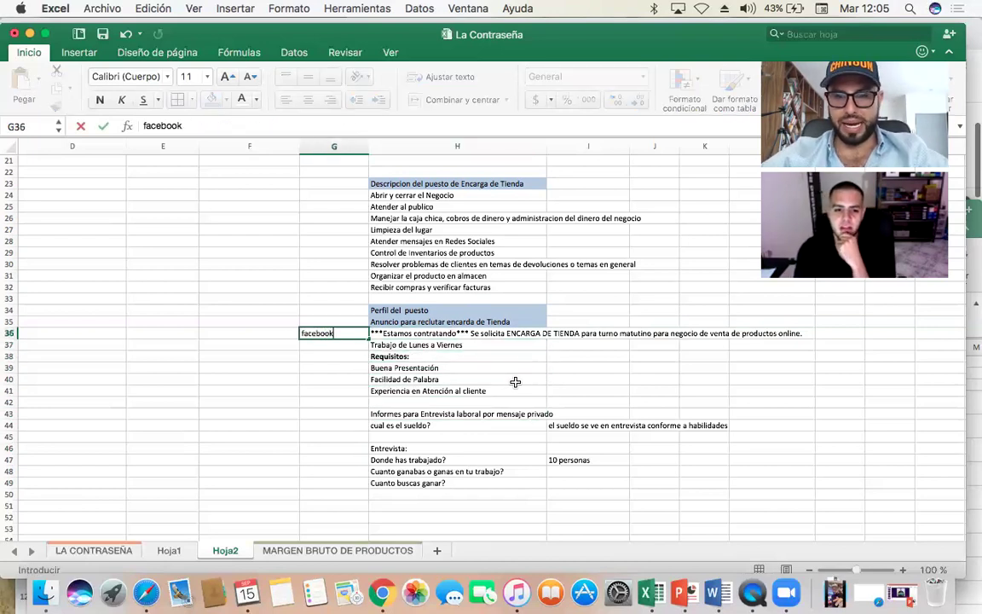
pyautogui.press('Return')
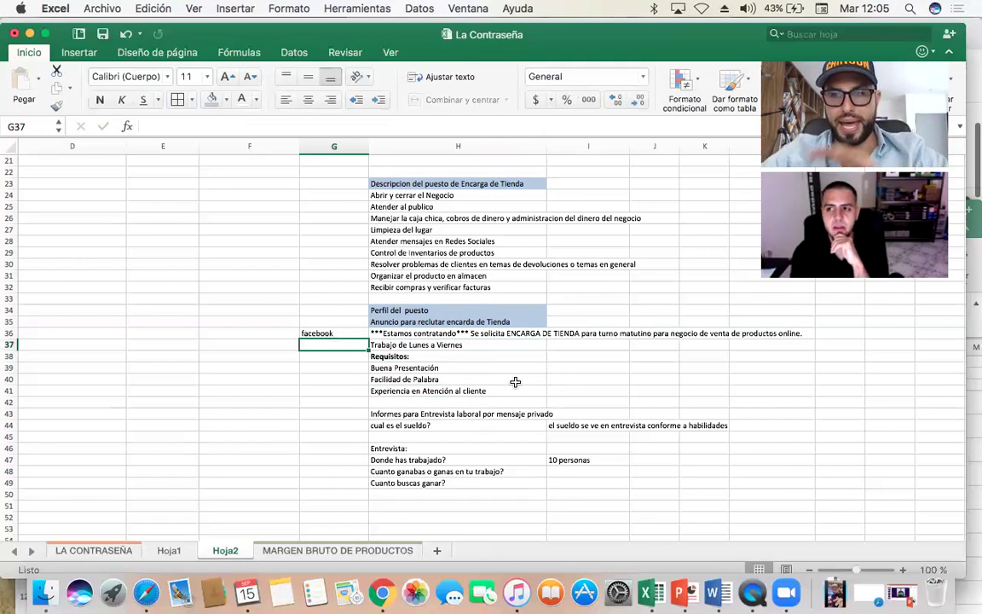
# - Note the age range "20-35" in I37, beside the working days line
pyautogui.press('Right')
pyautogui.press('Right')
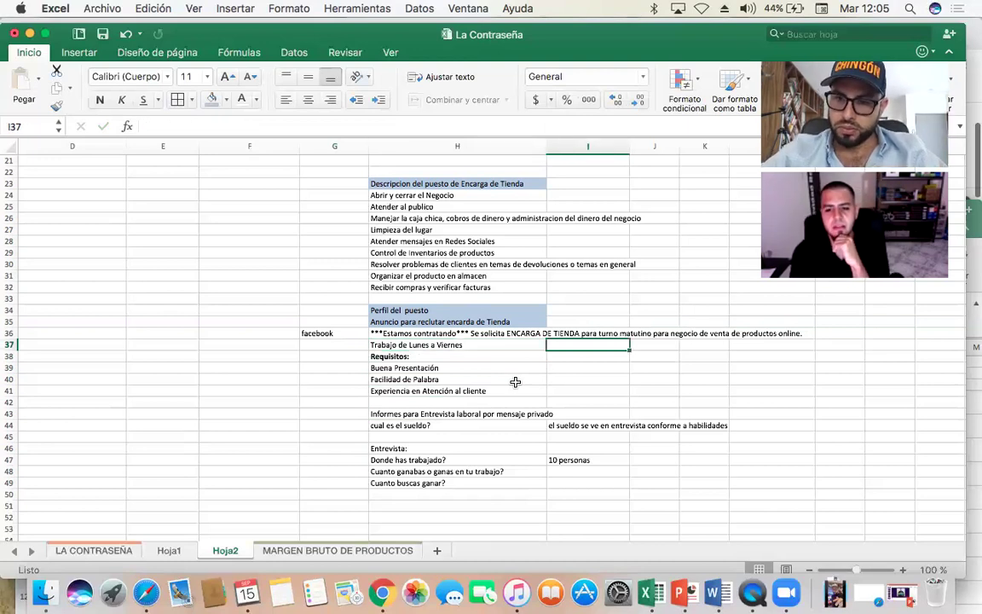
pyautogui.write('20-35')
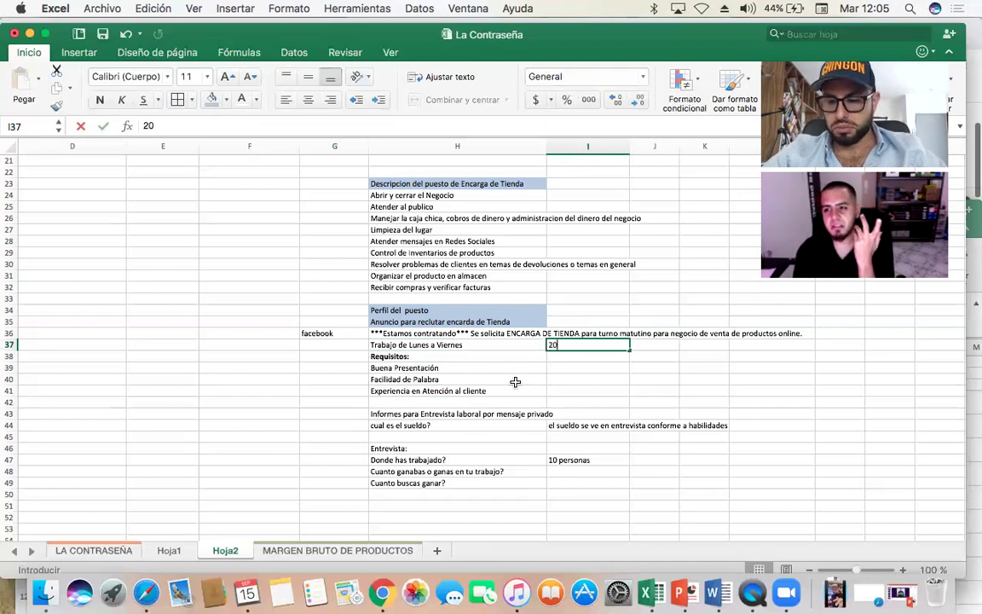
pyautogui.press('Return')
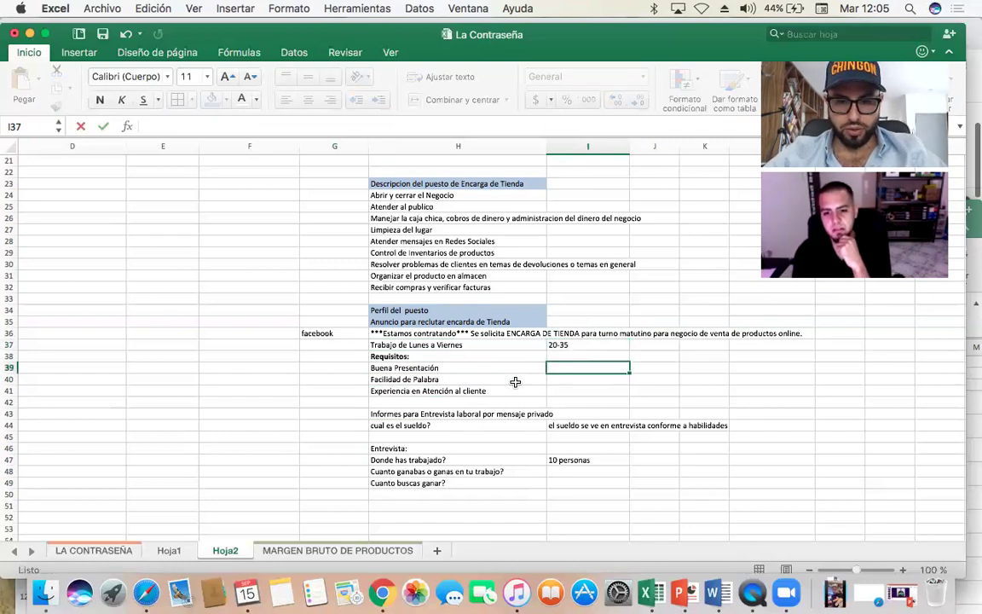
# - Add the requirement "Edad de 20 a 35 años" in H42, below the customer service experience
pyautogui.press('Down')
pyautogui.press('Down')
pyautogui.press('Down')
pyautogui.press('Left')
pyautogui.press('Down')
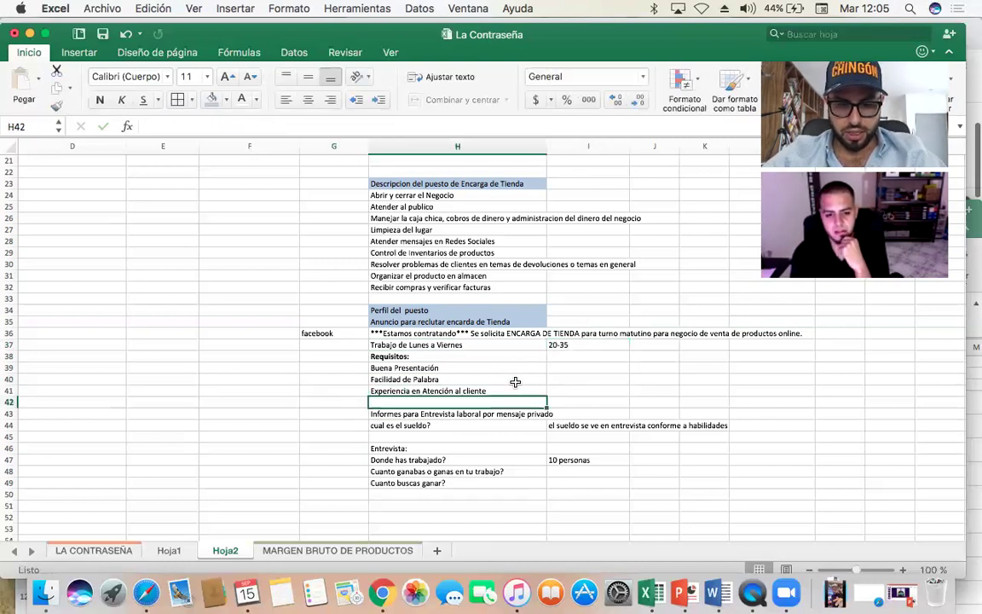
pyautogui.write('Edad d')
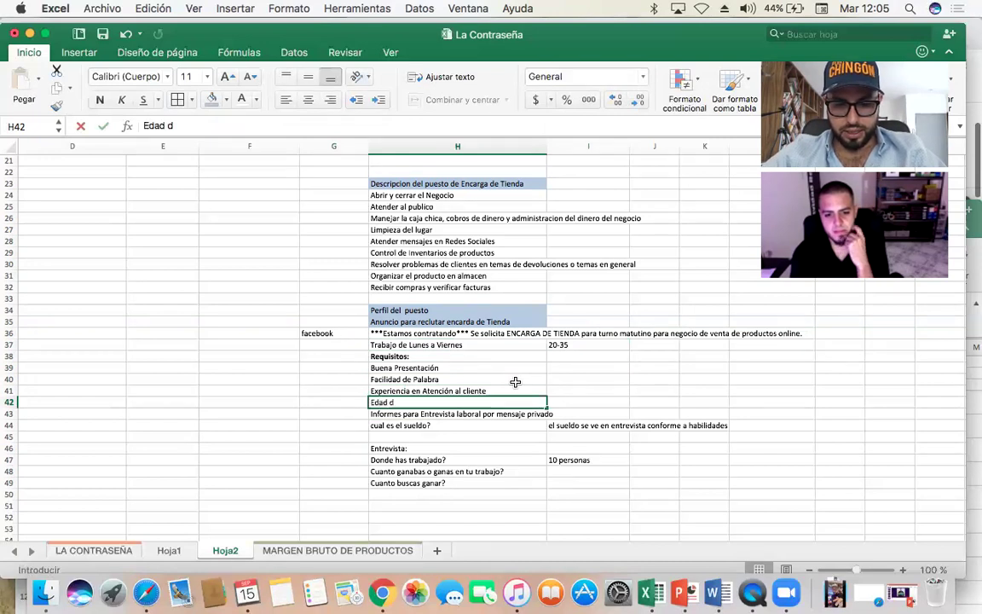
pyautogui.write('e 20 a 35 años')
pyautogui.press('Return')
pyautogui.press('Up')
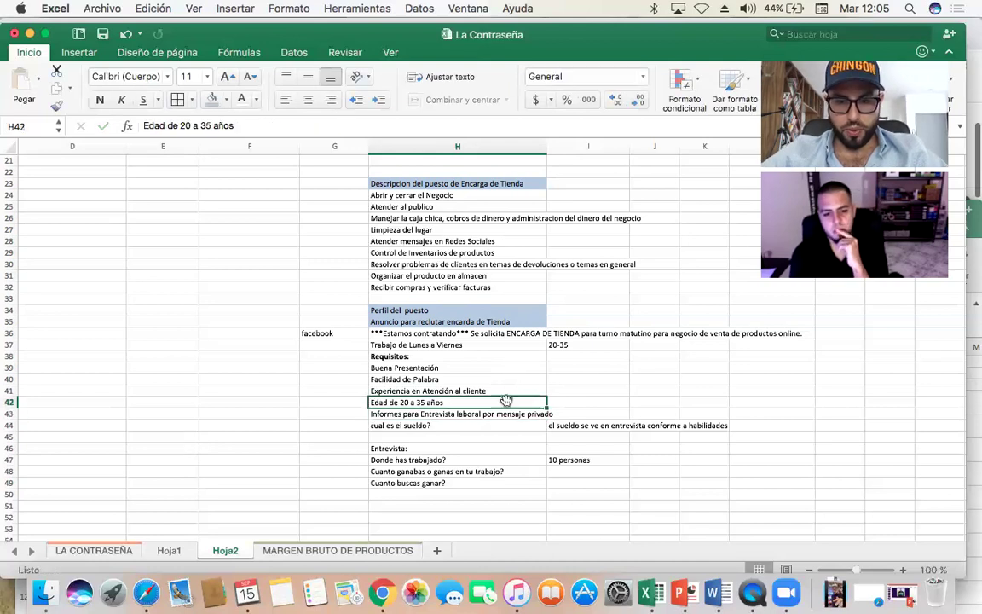
# - Insert a row above the age requirement and enter "Sexo Indistinto" in H42
pyautogui.rightClick(509, 401)
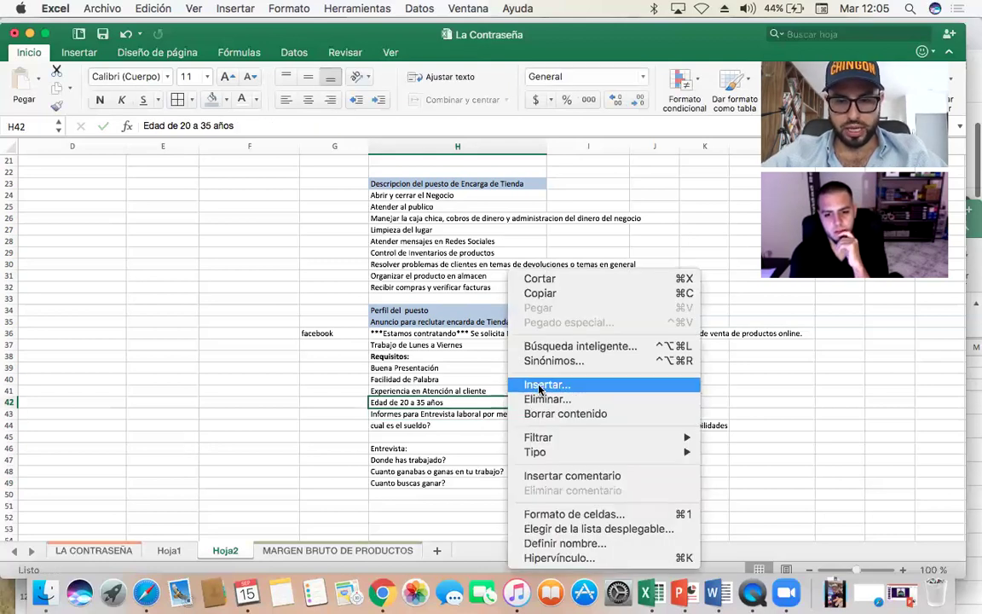
pyautogui.click(540, 388)
pyautogui.press('Down')
pyautogui.click(612, 430)
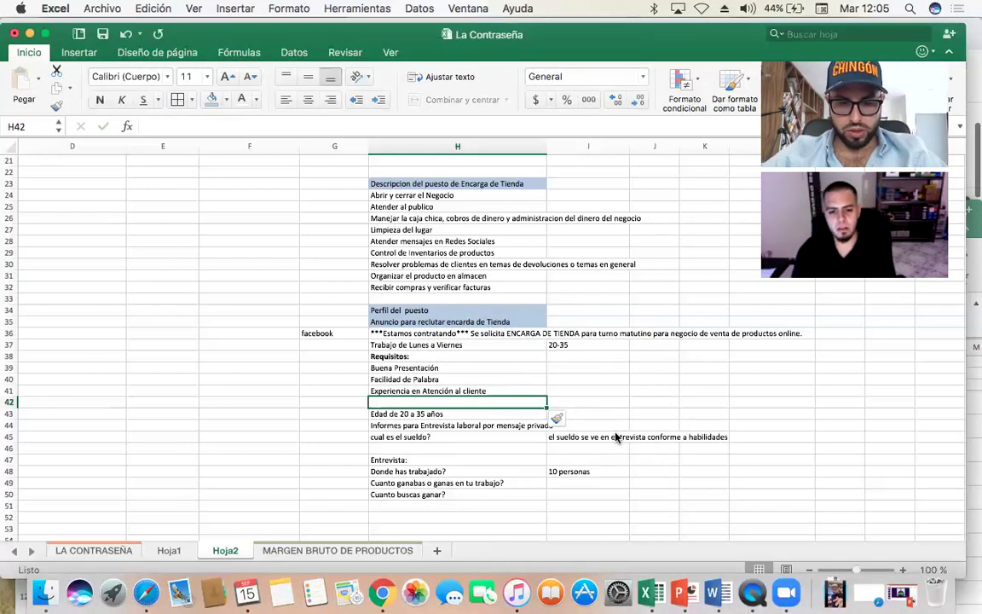
pyautogui.write('Sexo,')
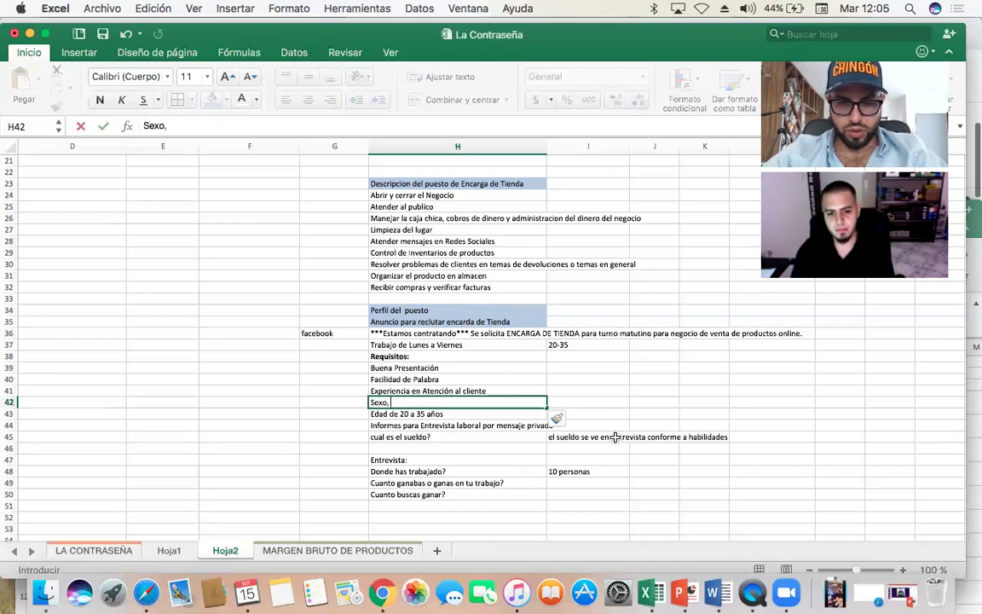
pyautogui.write(' ndisti')
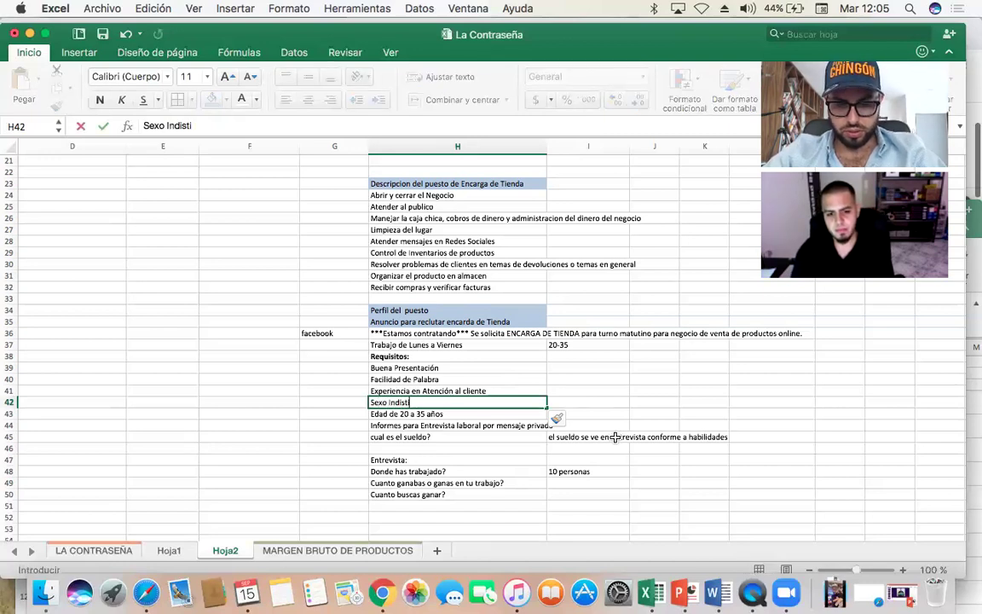
pyautogui.write('nto')
pyautogui.press('Return')
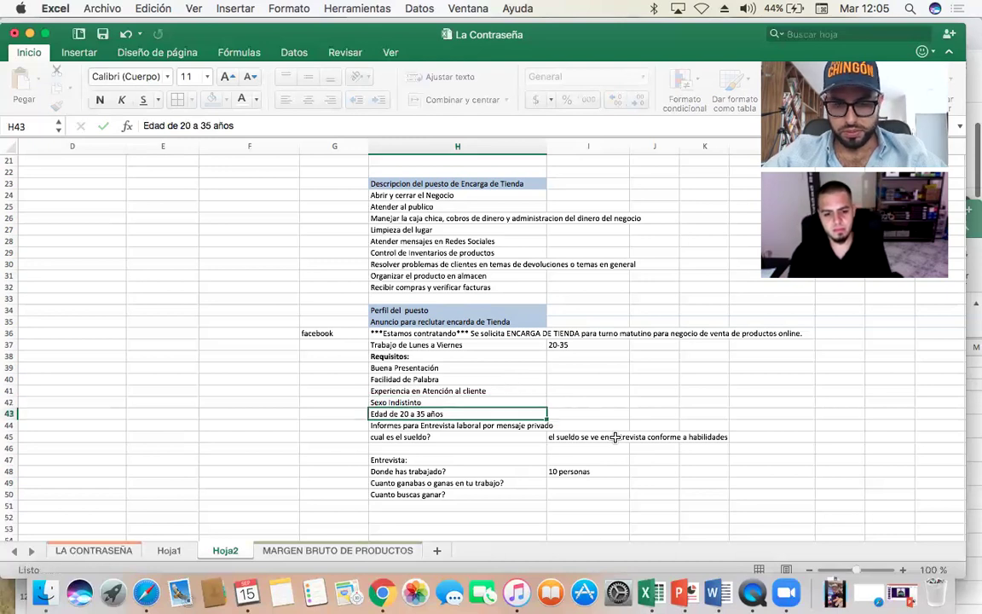
# - Enter "campaña pagada" in F36, beside the "facebook" note for the advertisement
pyautogui.press('Up')
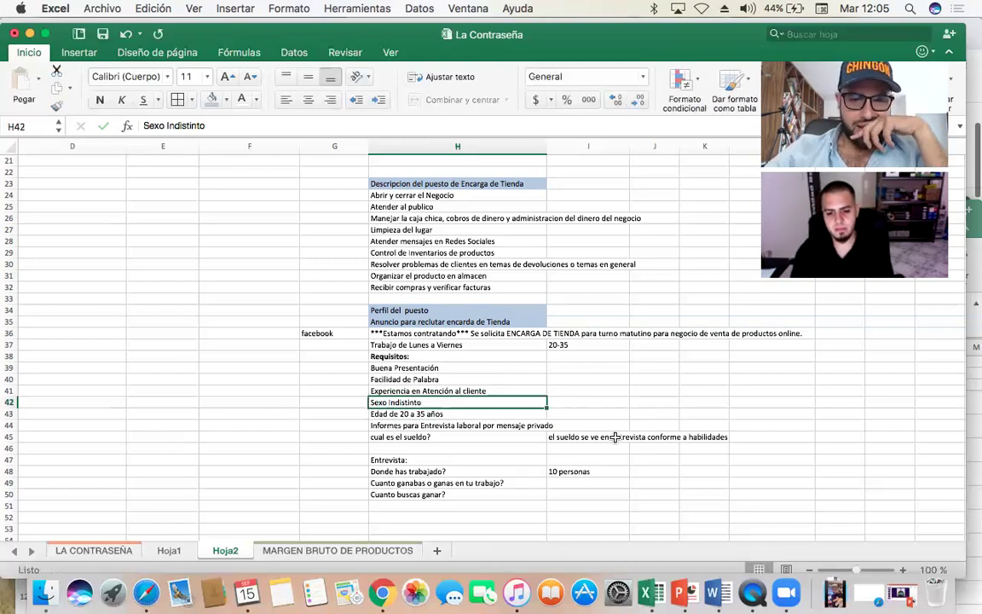
pyautogui.press('Right')
pyautogui.press('Up')
pyautogui.press('Up')
pyautogui.press('Left')
pyautogui.press('Left')
pyautogui.press('Up')
pyautogui.press('Up')
pyautogui.press('Up')
pyautogui.press('Up')
pyautogui.press('Left')
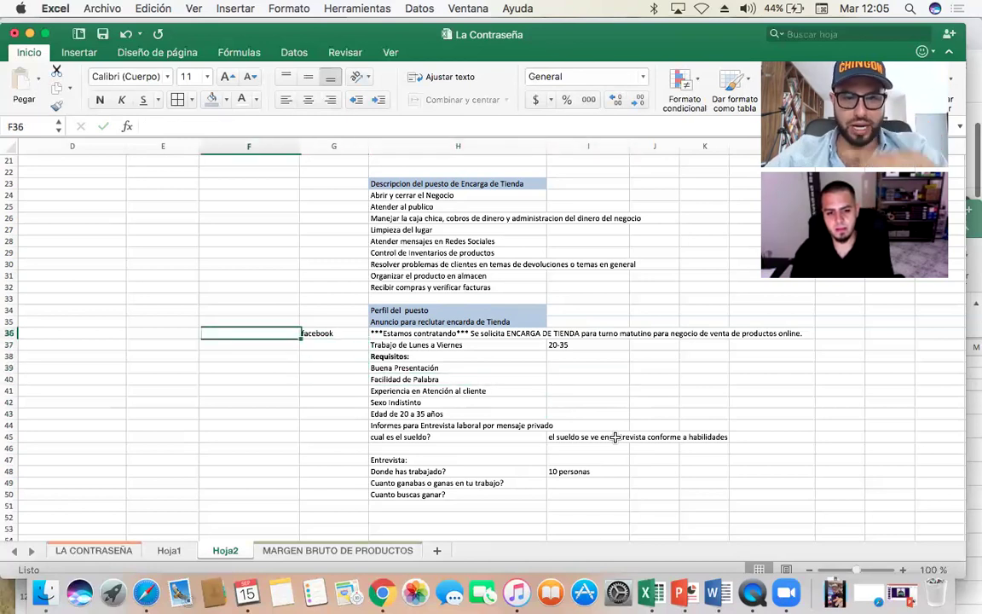
pyautogui.write('campaña pagada')
pyautogui.press('Right')
pyautogui.press('Right')
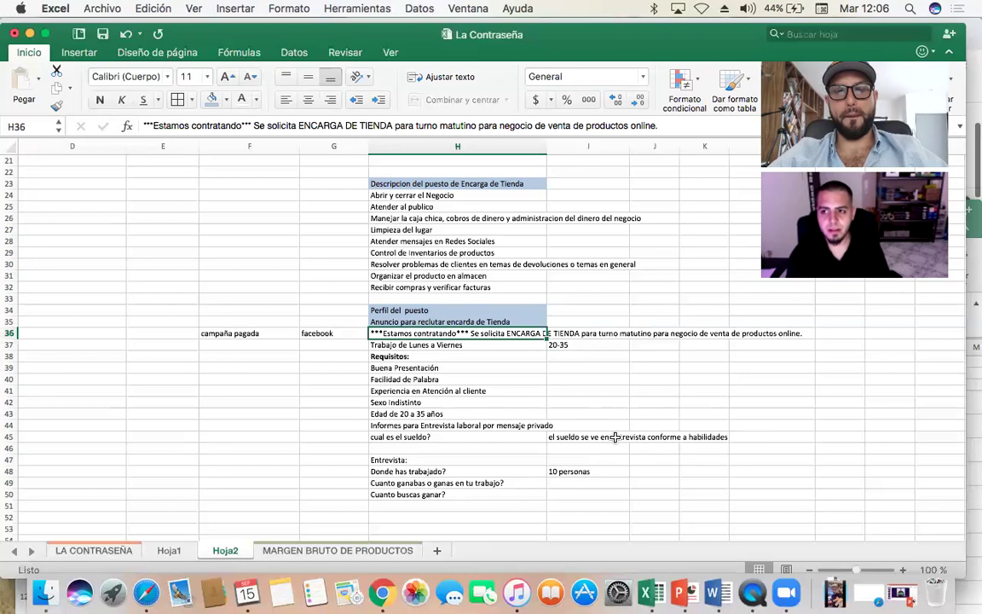
# - Enter "grupos en facebook de empleos" in G37, below the "facebook" note for the advertisement
pyautogui.press('Left')
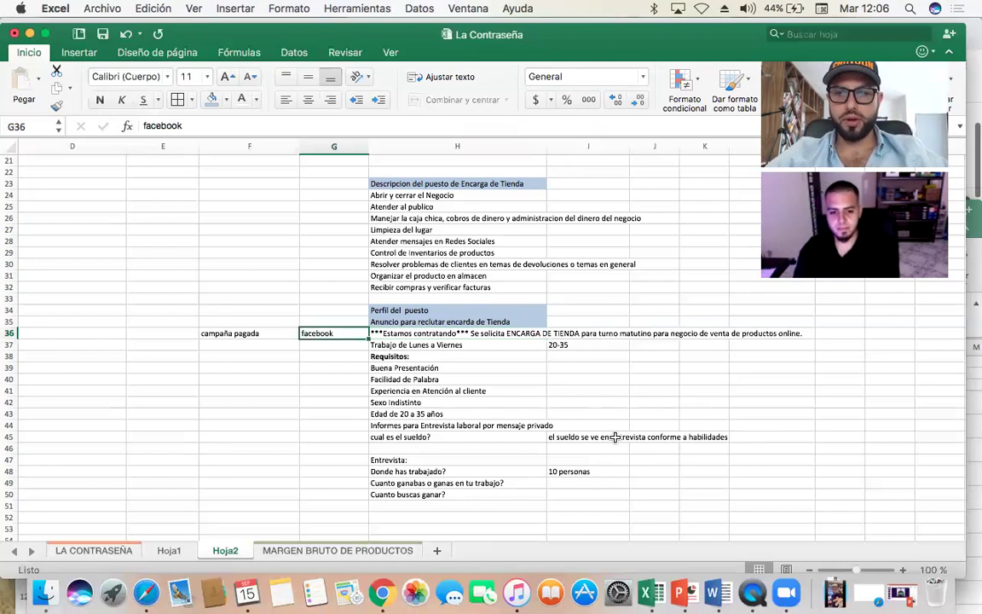
pyautogui.press('Left')
pyautogui.press('Right')
pyautogui.press('Down')
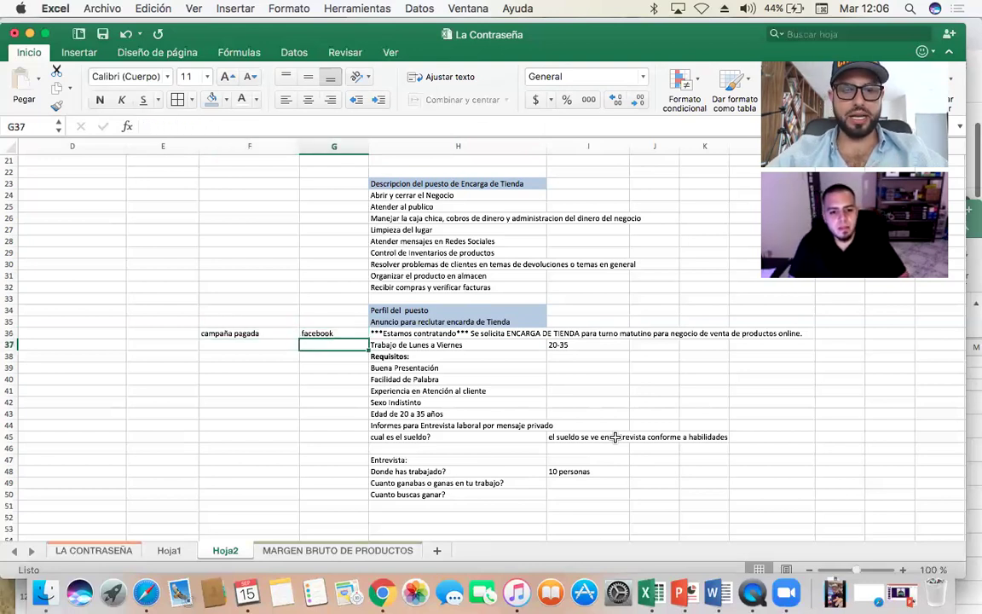
pyautogui.write('gr')
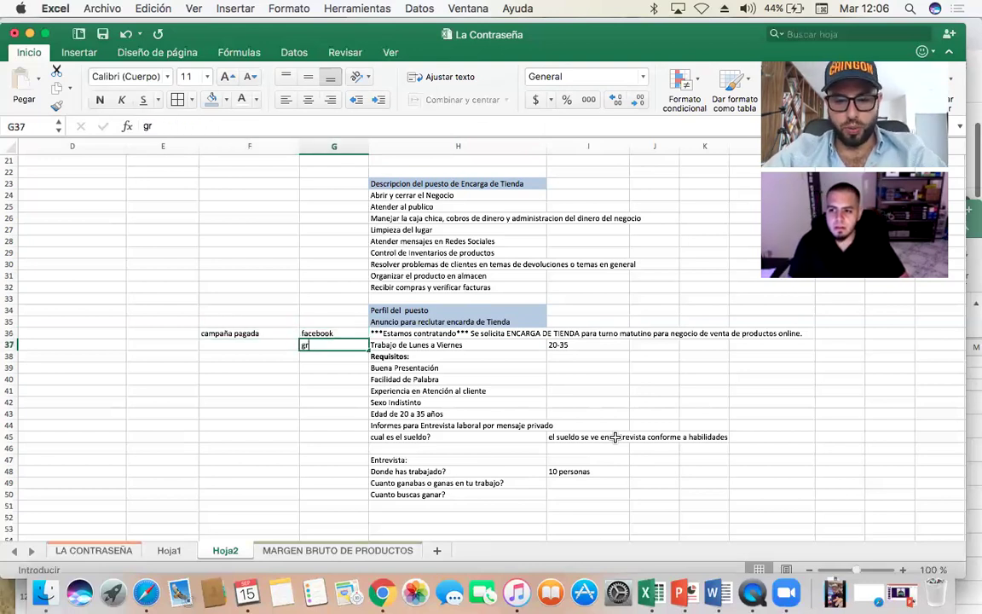
pyautogui.write('upos en facebook de emple')
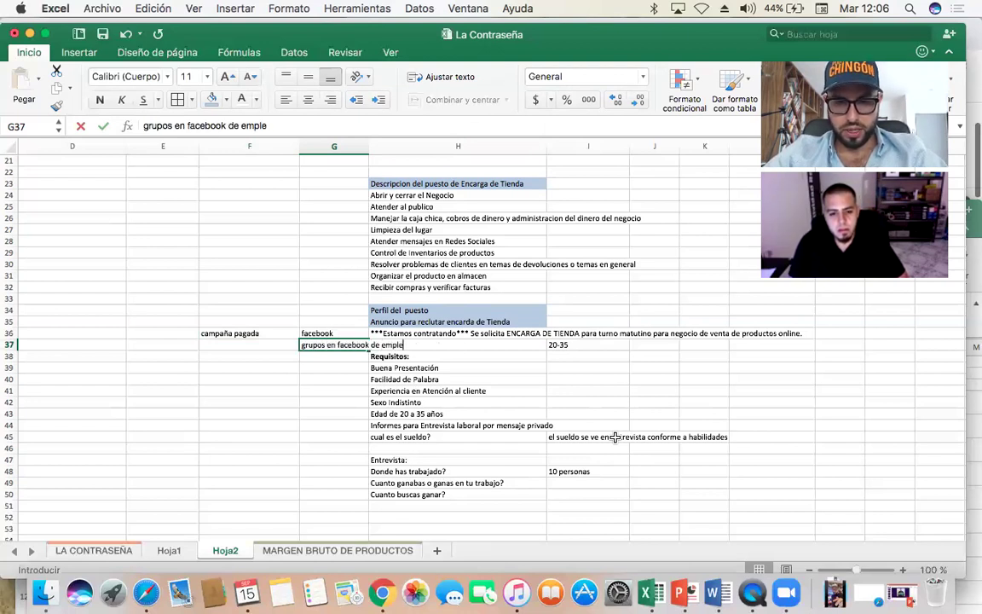
pyautogui.write('os')
pyautogui.press('Return')
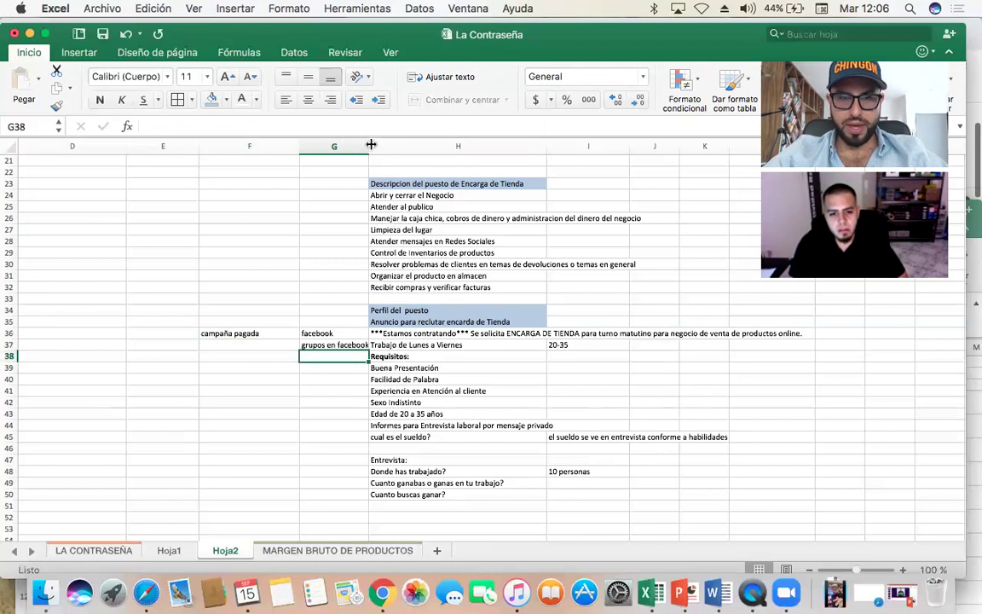
# - Widen column G so the whole note about Facebook job groups fits in its cell
pyautogui.moveTo(371, 145); pyautogui.dragTo(452, 149)
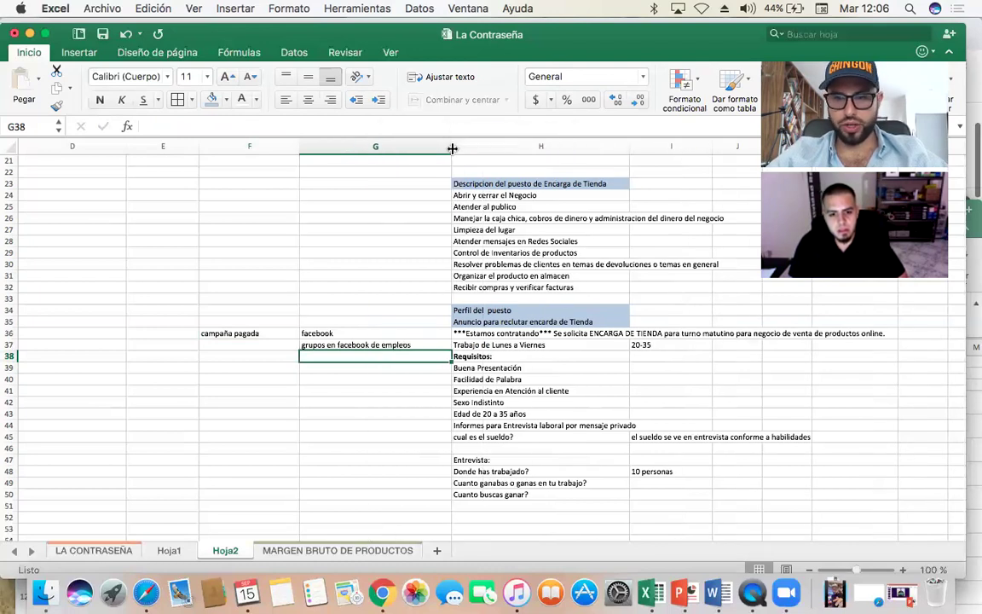
pyautogui.press('Return')
pyautogui.press('Up')
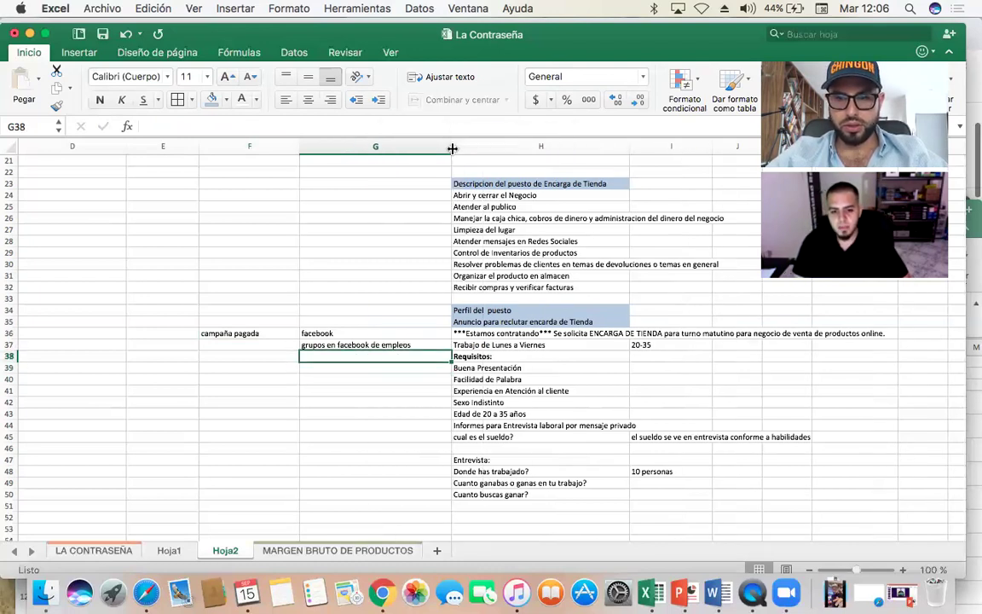
pyautogui.press('Up')
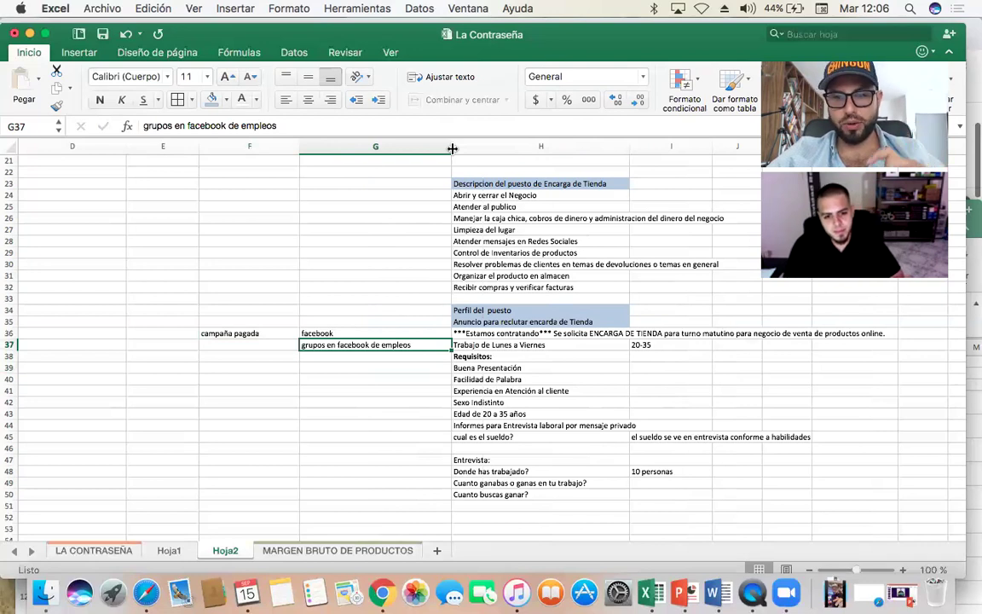
# - Enter the image note "foto de una persona en alamcen" in G41, beside the customer service experience requirement
pyautogui.press('Right')
pyautogui.moveTo(472, 334); pyautogui.dragTo(598, 433)
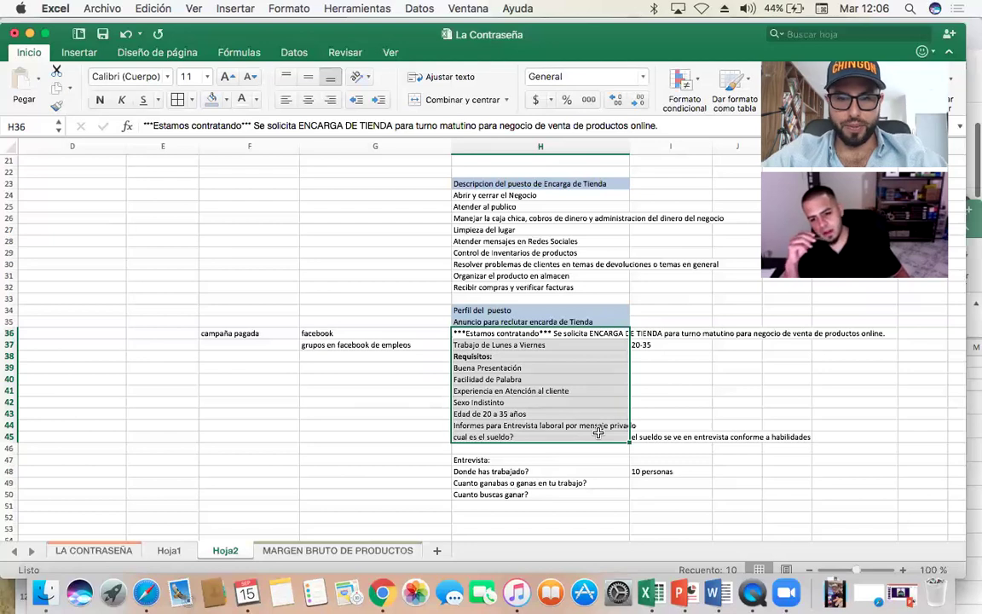
pyautogui.press('Right')
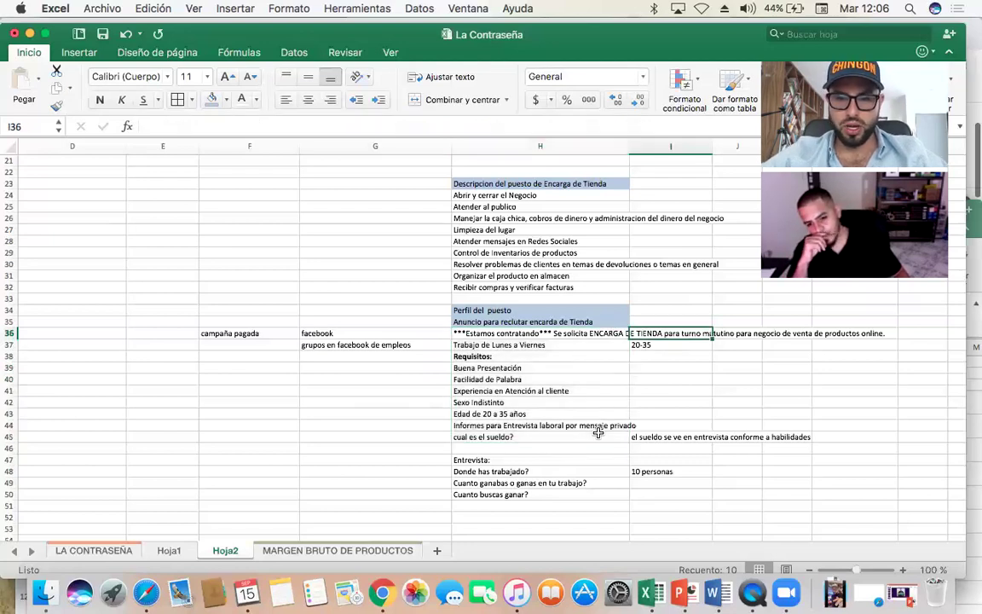
pyautogui.press('Down')
pyautogui.press('Left')
pyautogui.press('Left')
pyautogui.press('Down')
pyautogui.press('Down')
pyautogui.press('Down')
pyautogui.press('Down')
pyautogui.write('foto de una persona en alamcen')
pyautogui.press('Return')
# - Switch to Chrome and search Google Images for "encargada de tienda"
pyautogui.press('super+Tab')
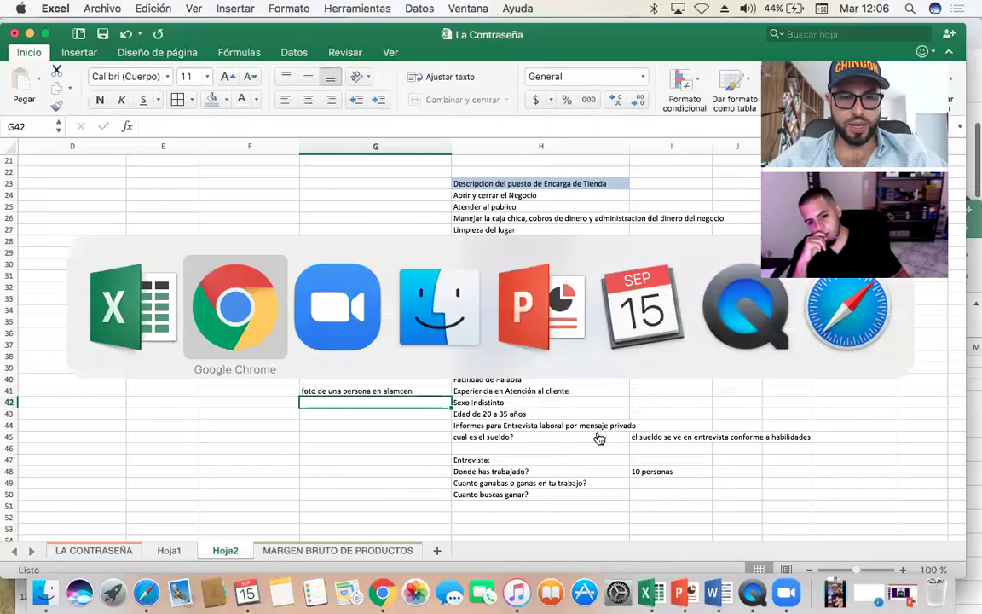
pyautogui.scroll(3, 217, 137)
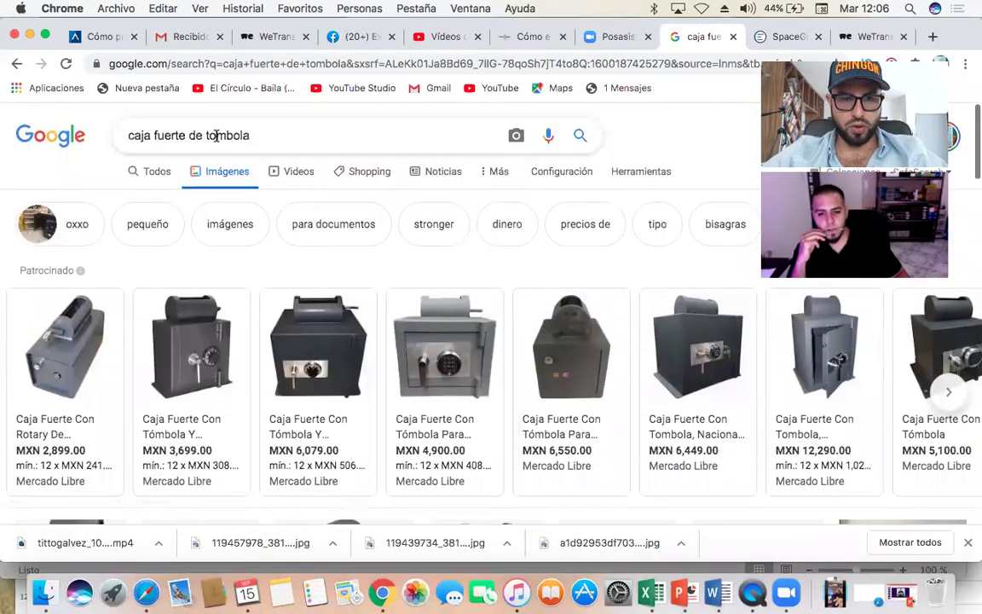
pyautogui.tripleClick(217, 137)
pyautogui.write('encarga')
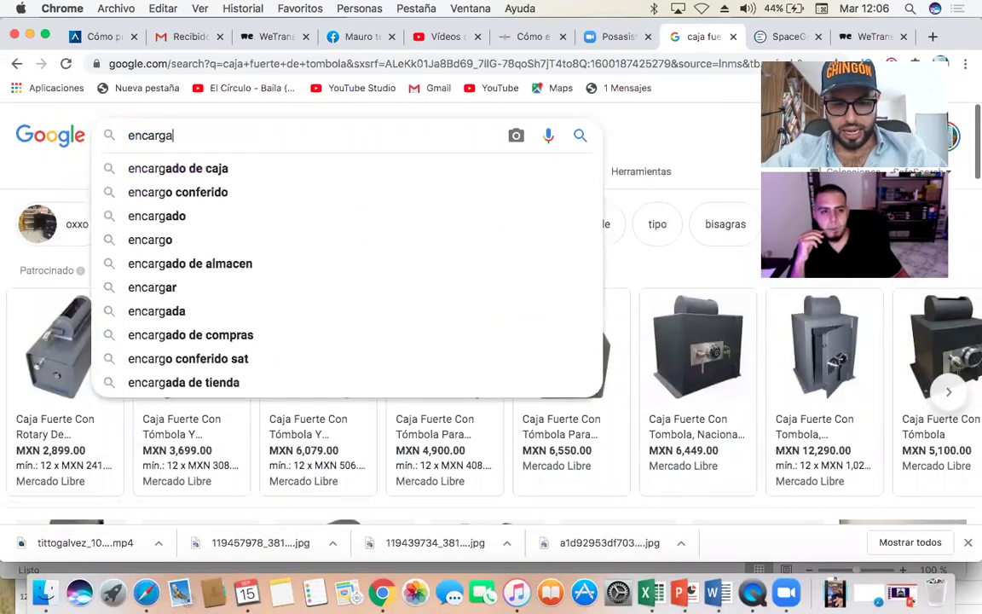
pyautogui.write('da de tienda')
pyautogui.press('Return')
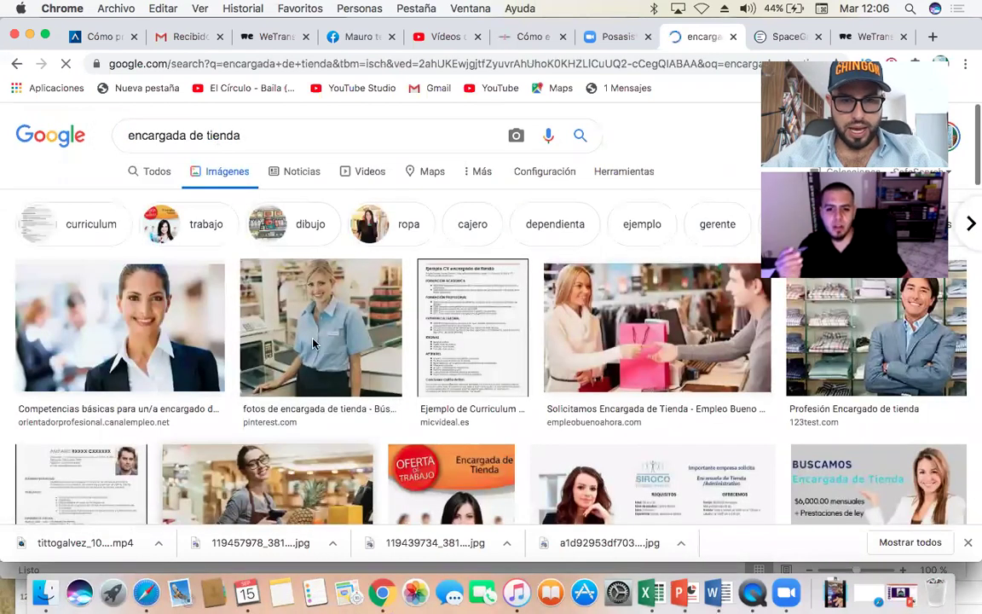
# - Preview the photos of the uniformed cashier and the clerk holding a scanner, and look through the other image results for advertisement ideas
pyautogui.click(322, 315)
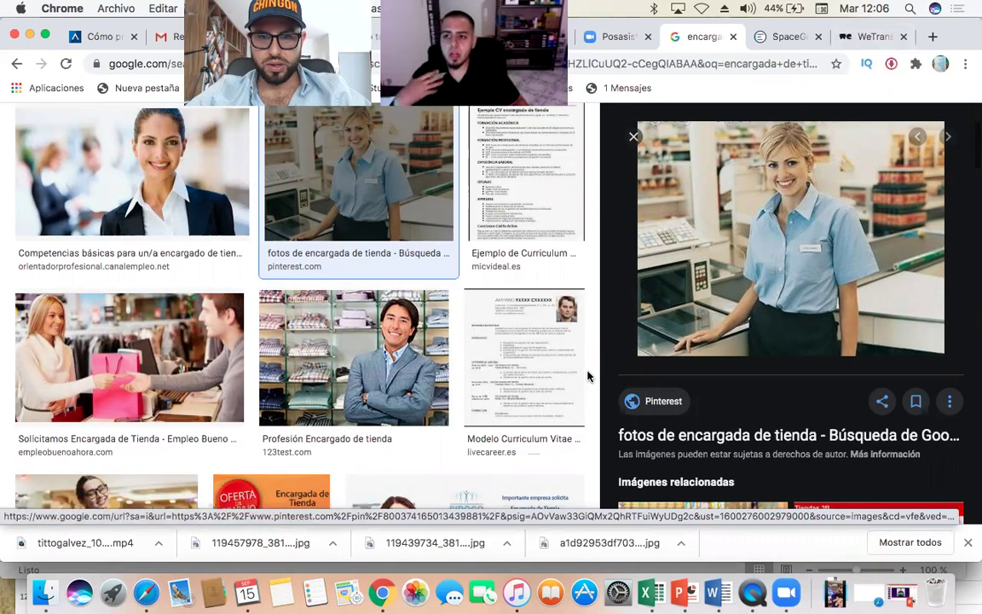
pyautogui.click(634, 136)
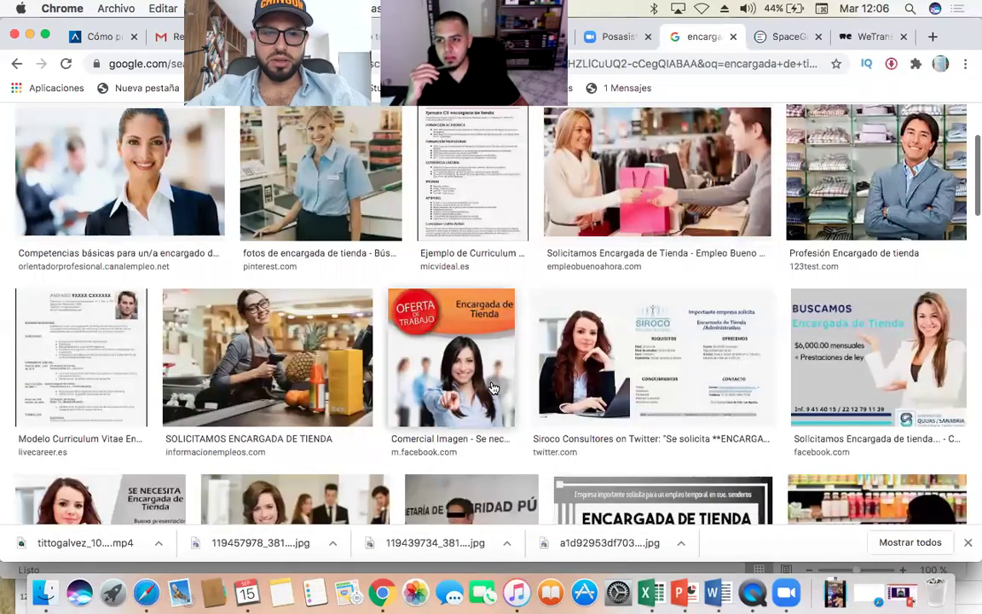
pyautogui.click(247, 328)
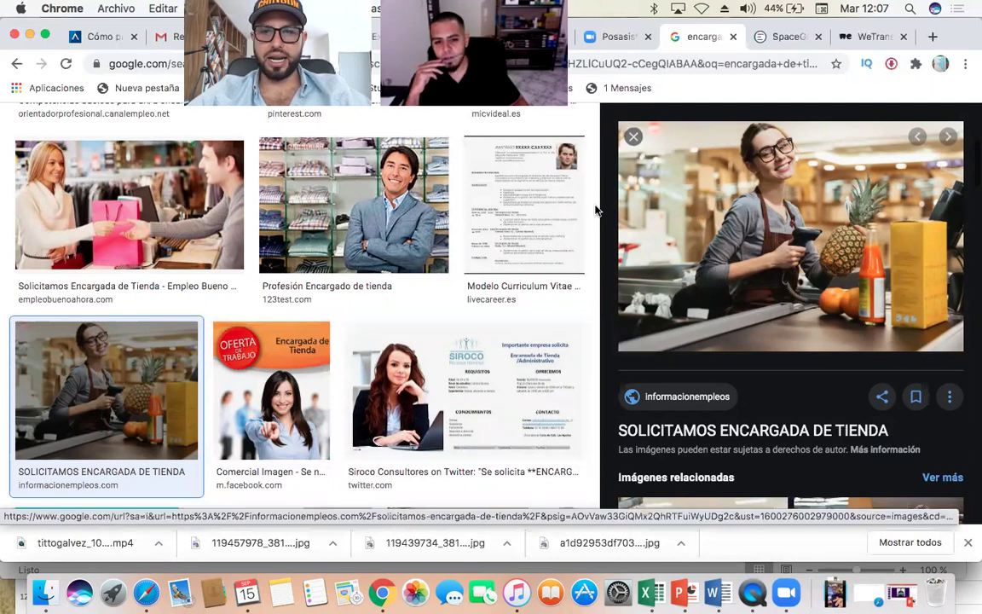
pyautogui.click(632, 136)
pyautogui.scroll(-5, 573, 448)
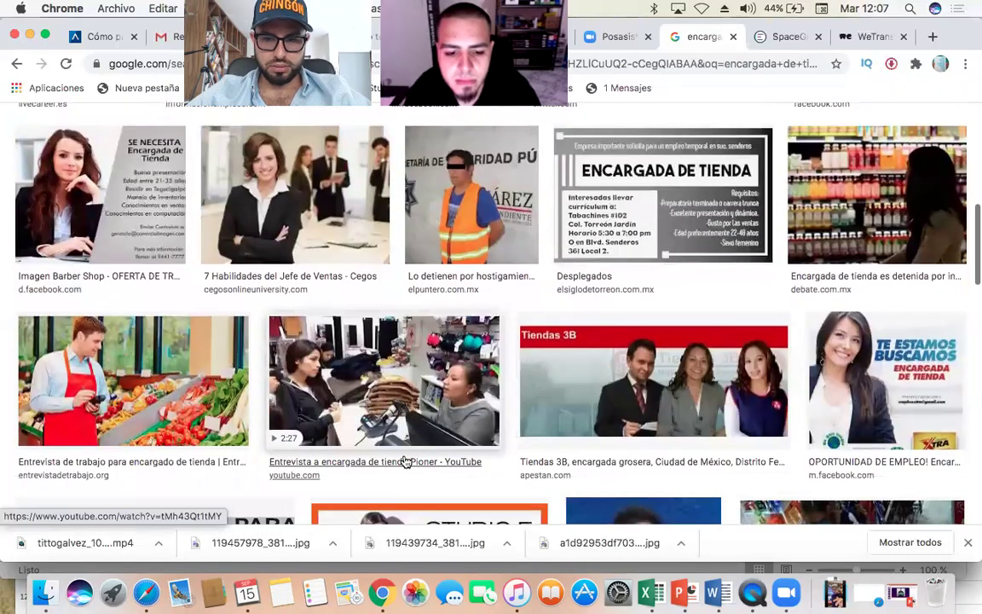
pyautogui.scroll(-7, 406, 461)
pyautogui.scroll(-2, 406, 461)
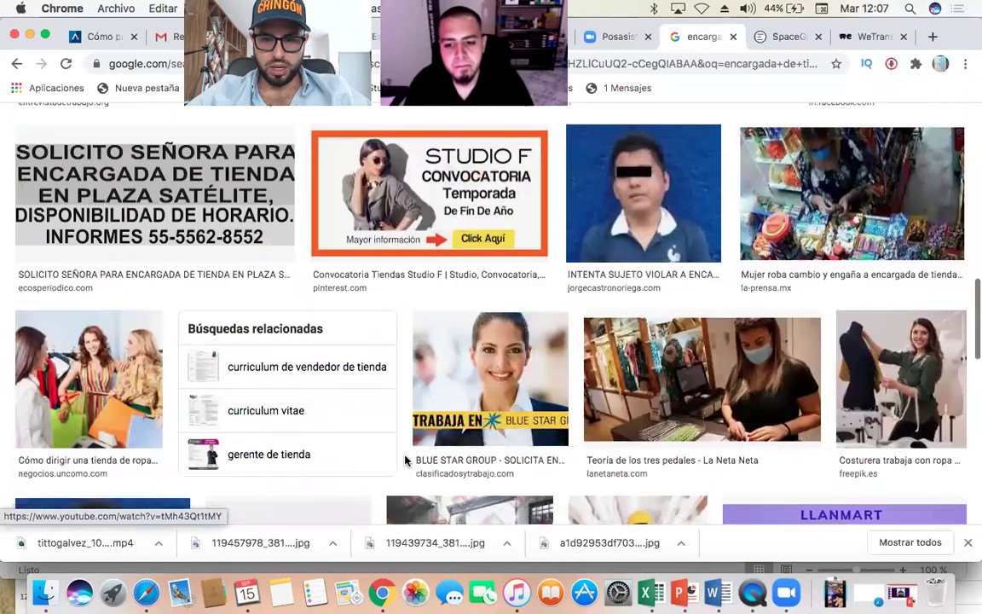
pyautogui.scroll(15, 404, 461)
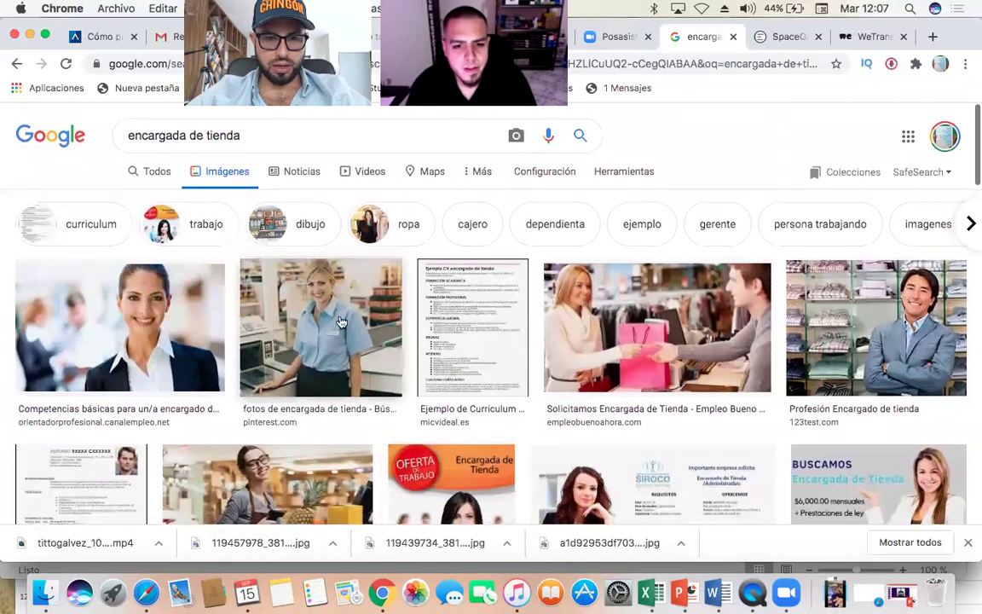
# - Preview the cashier and businesswoman photos again, and open the "ENCARGADA DE BOUTIQUE" picture from the related images
pyautogui.click(304, 305)
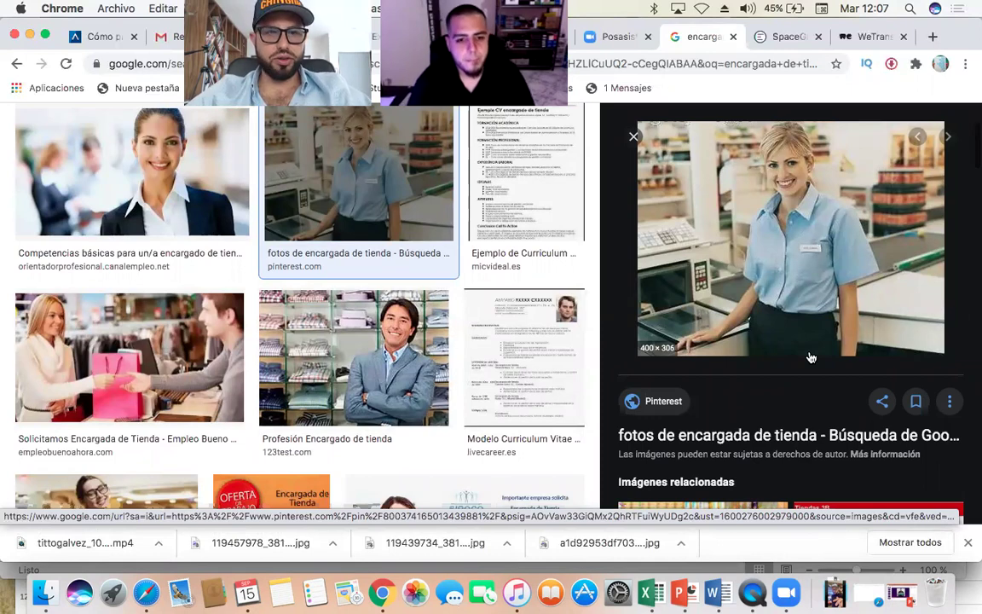
pyautogui.click(143, 153)
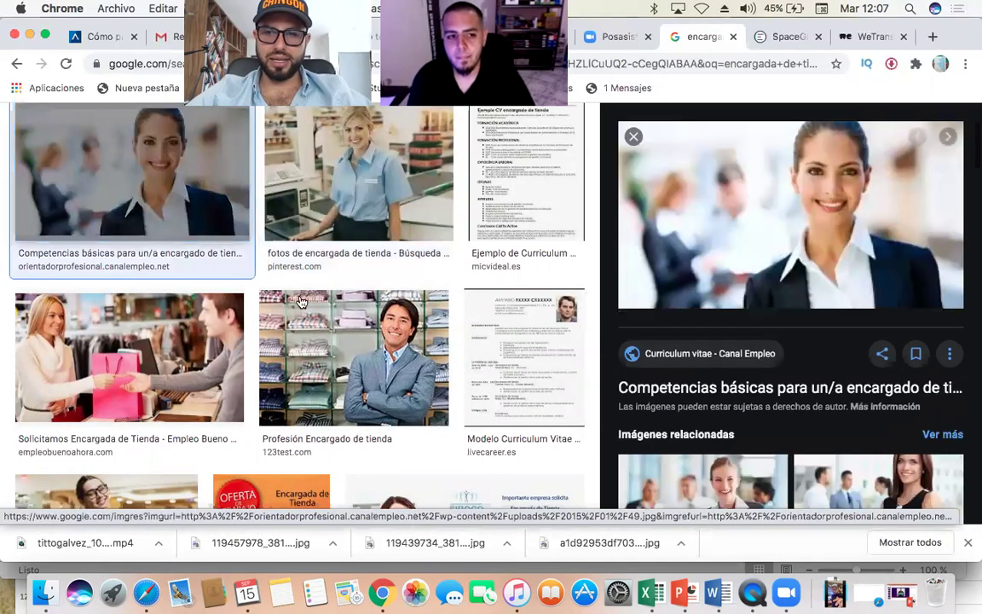
pyautogui.scroll(-5, 716, 384)
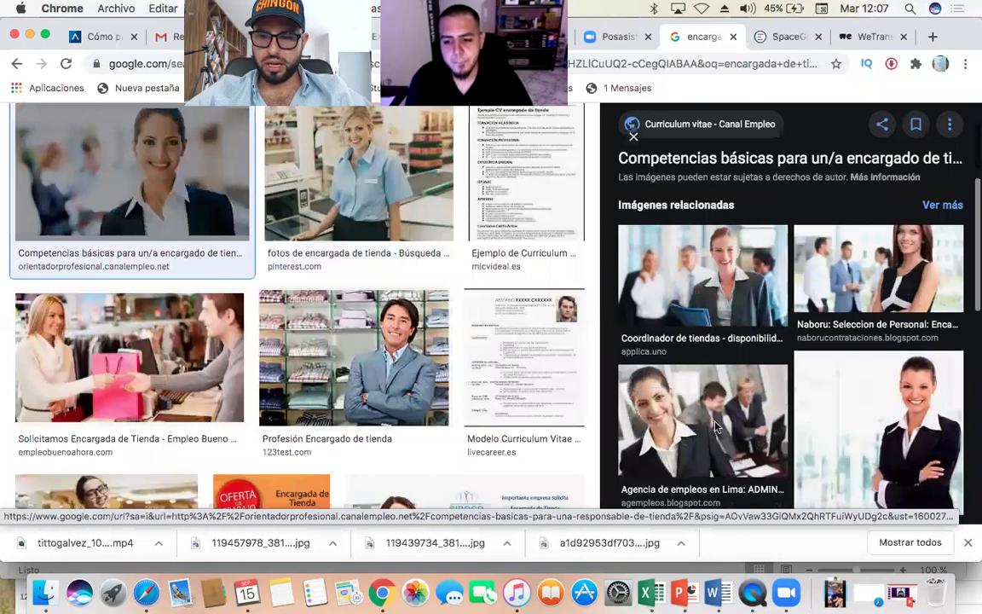
pyautogui.scroll(-6, 716, 428)
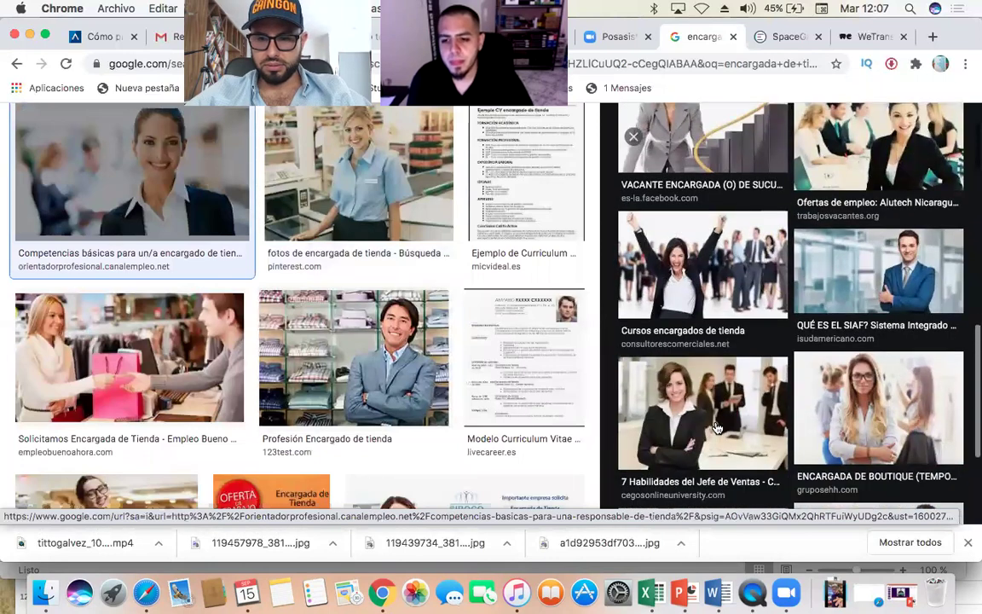
pyautogui.click(877, 415)
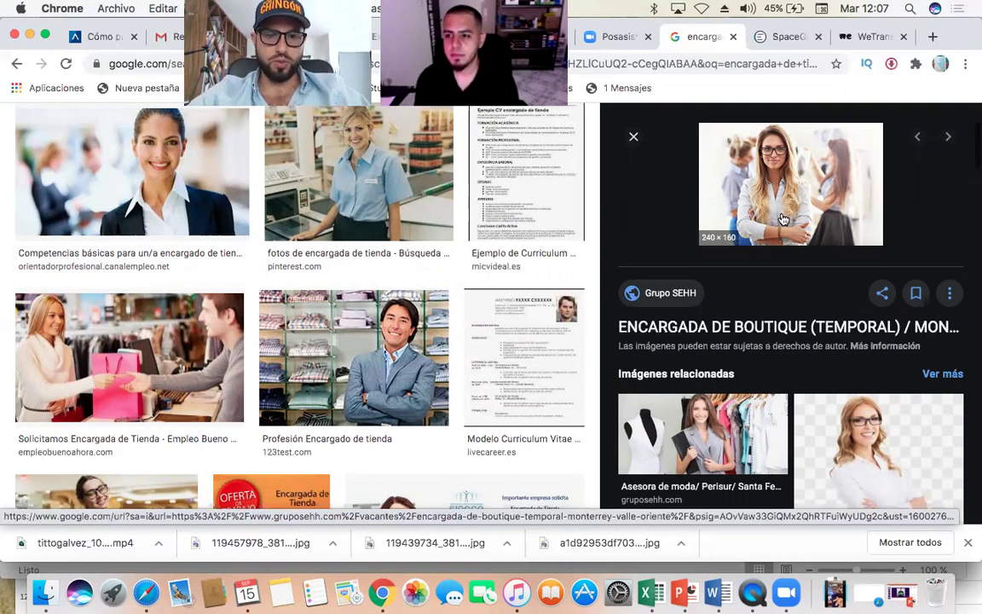
# - Switch back to Excel and add "tecnologicos y de belleza" after "productos online" in the advertisement's opening line in H36
pyautogui.press('super+Tab')
pyautogui.click(588, 333)
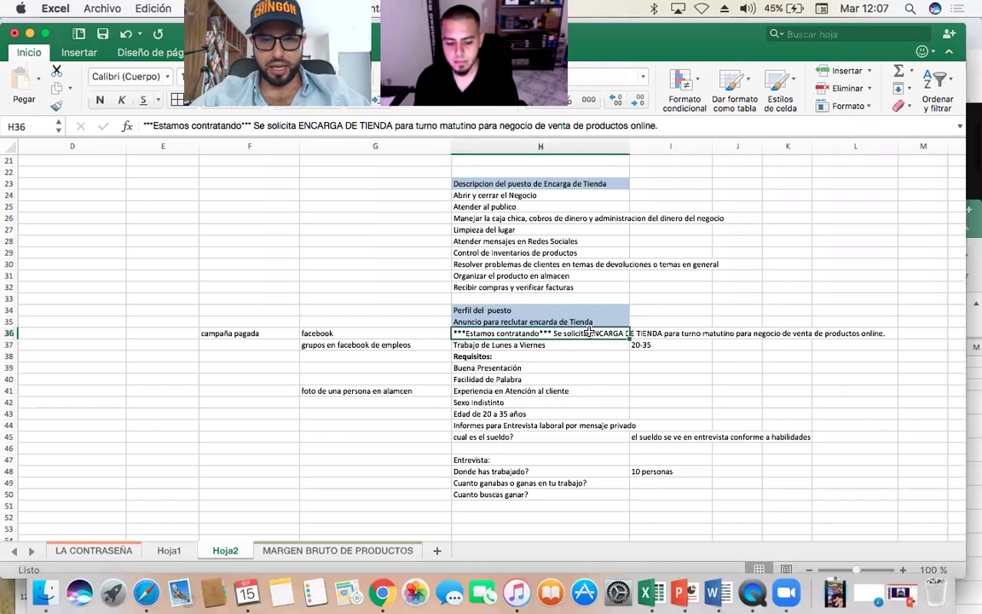
pyautogui.click(654, 126)
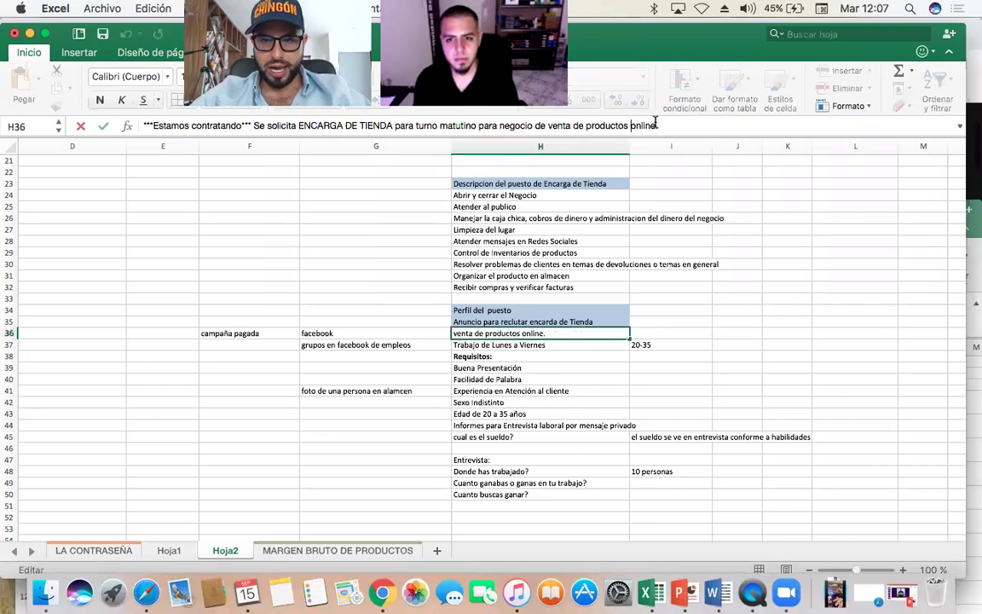
pyautogui.write('tecnolo')
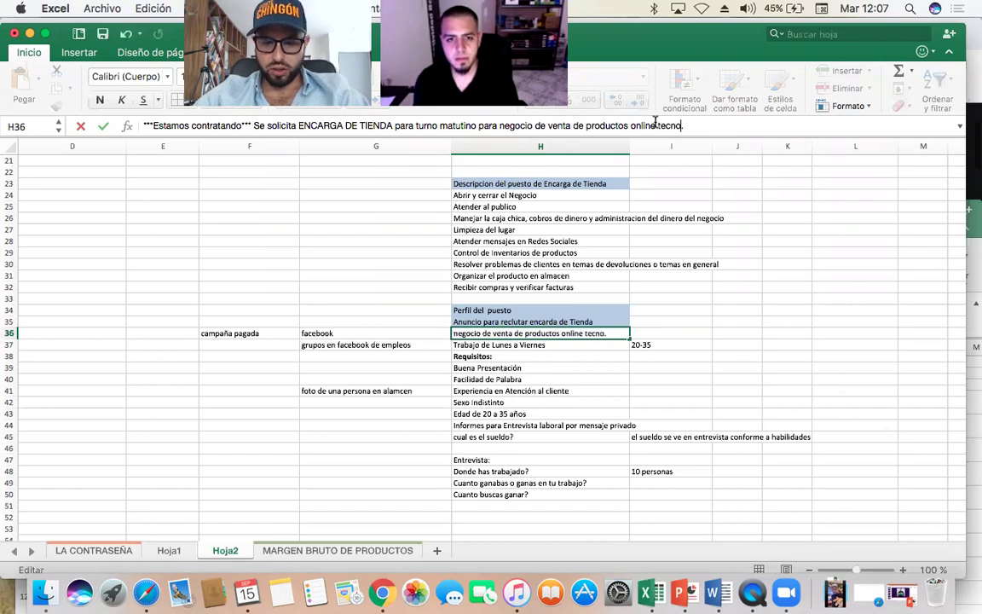
pyautogui.write('gicos y de bel')
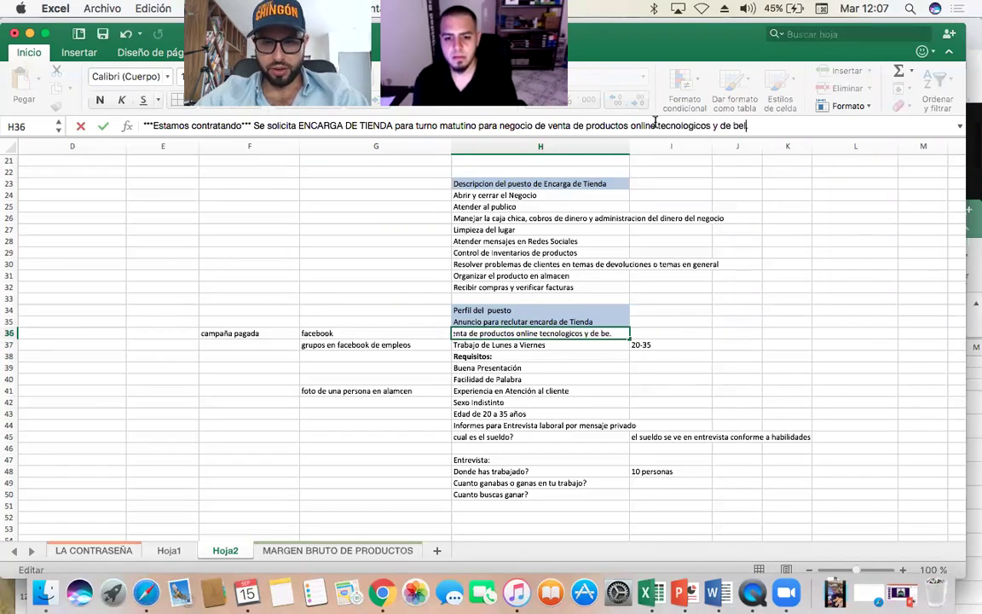
pyautogui.write('laz')
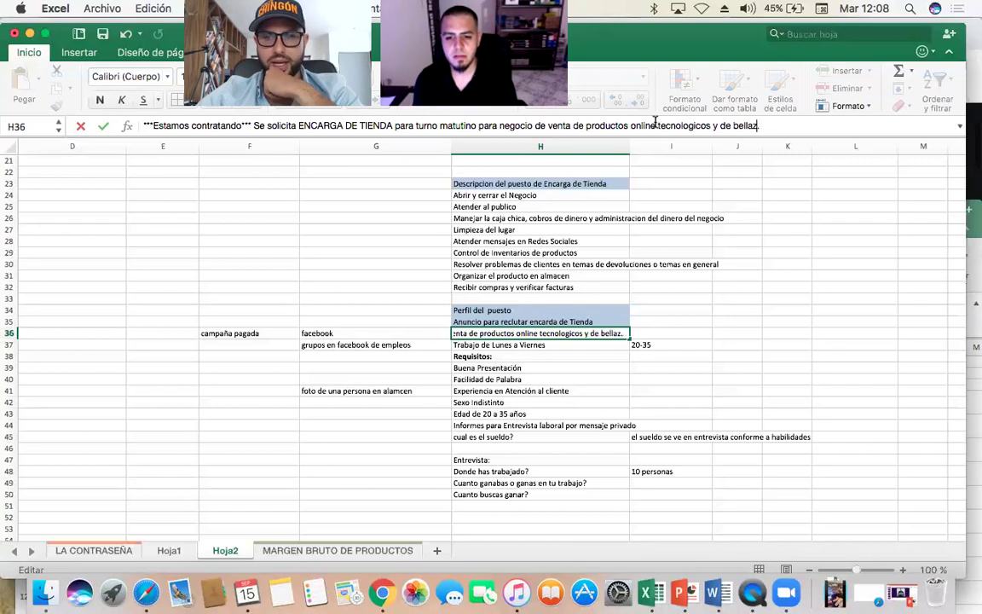
pyautogui.press('BackSpace')
pyautogui.press('BackSpace')
pyautogui.write('eza')
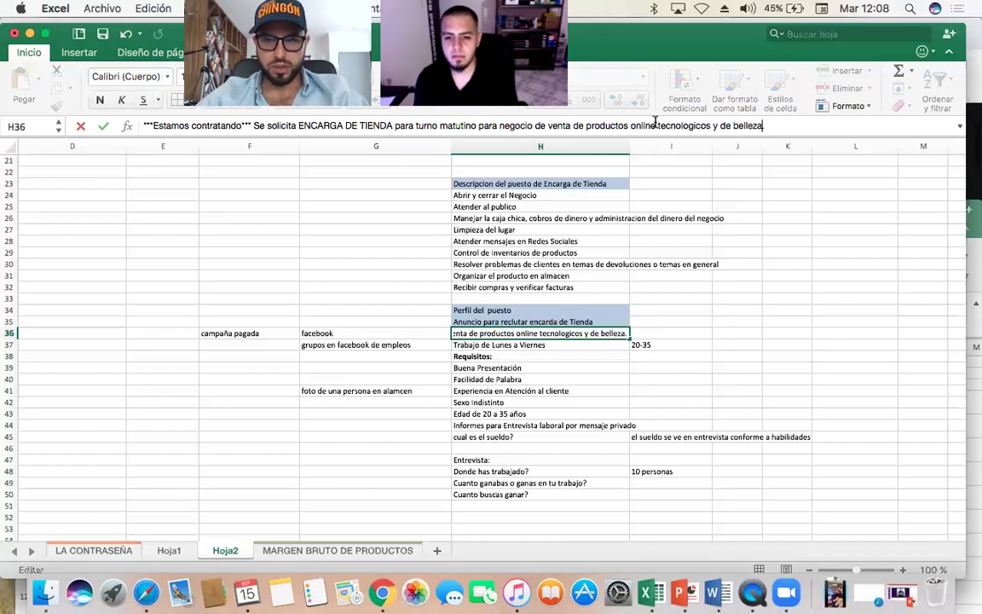
pyautogui.press('Return')
pyautogui.press('Up')
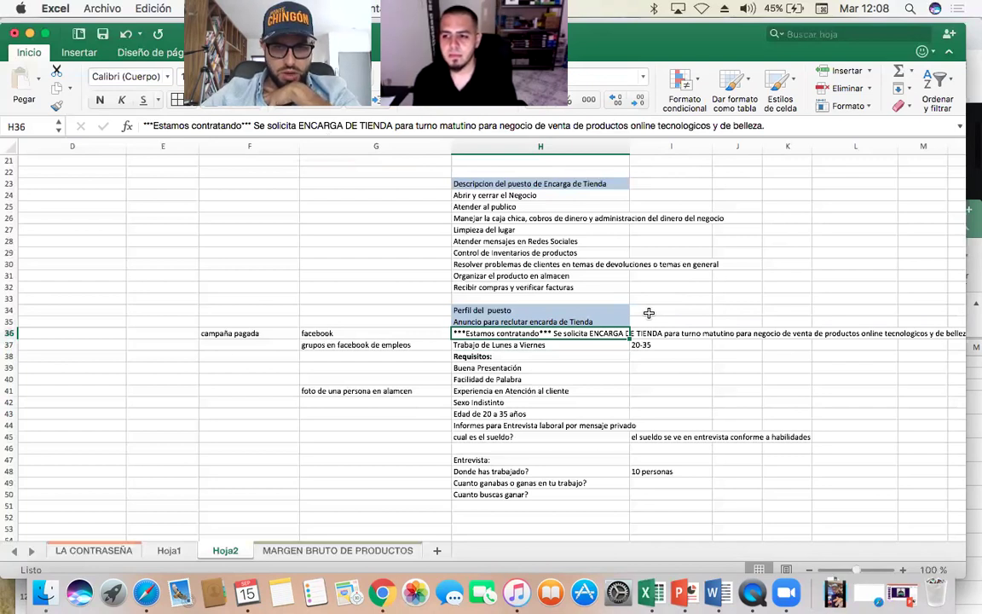
pyautogui.press('Down')
pyautogui.press('Up')
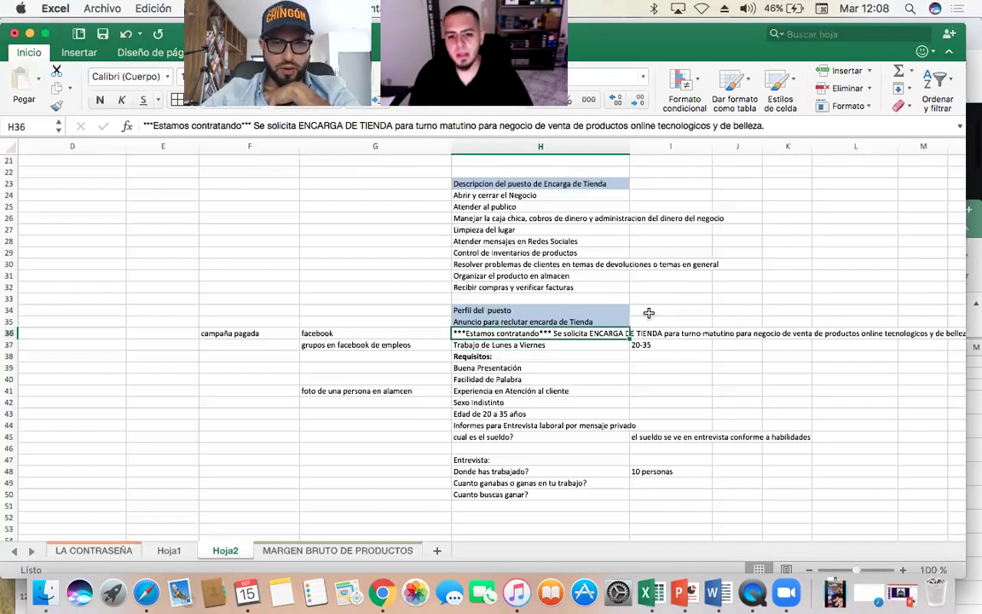
pyautogui.press('Down')
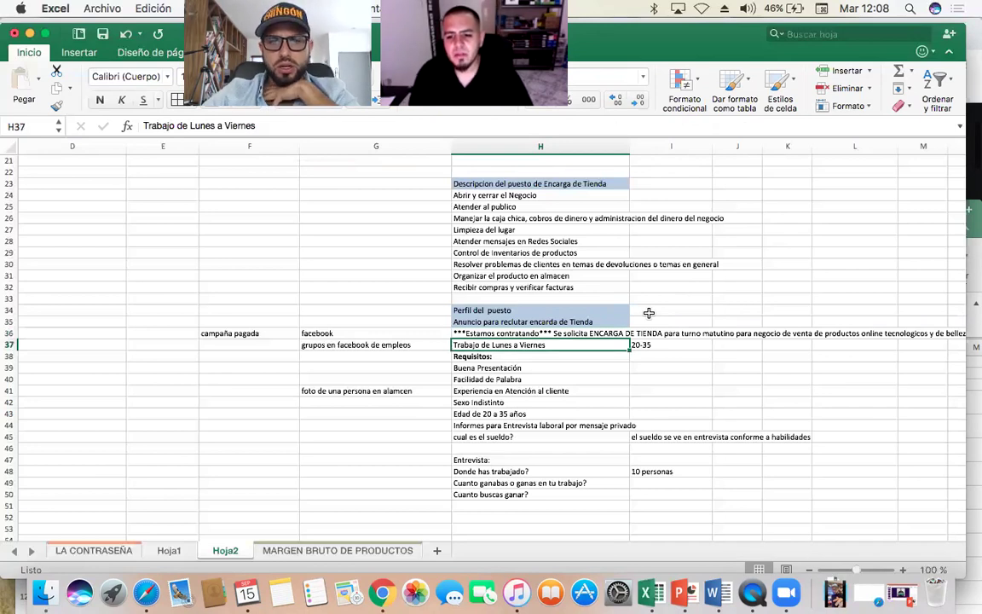
pyautogui.press('Up')
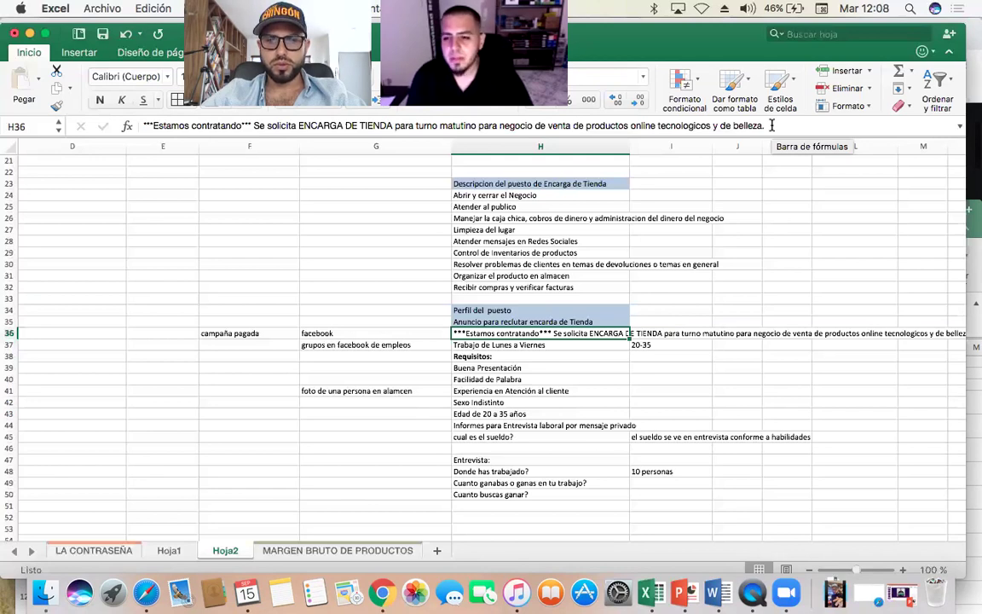
# - In the advertisement line in H36, replace "productos online tecnologicos y de belleza." with "los mejores productos online del mercado"
pyautogui.moveTo(771, 125); pyautogui.dragTo(657, 128)
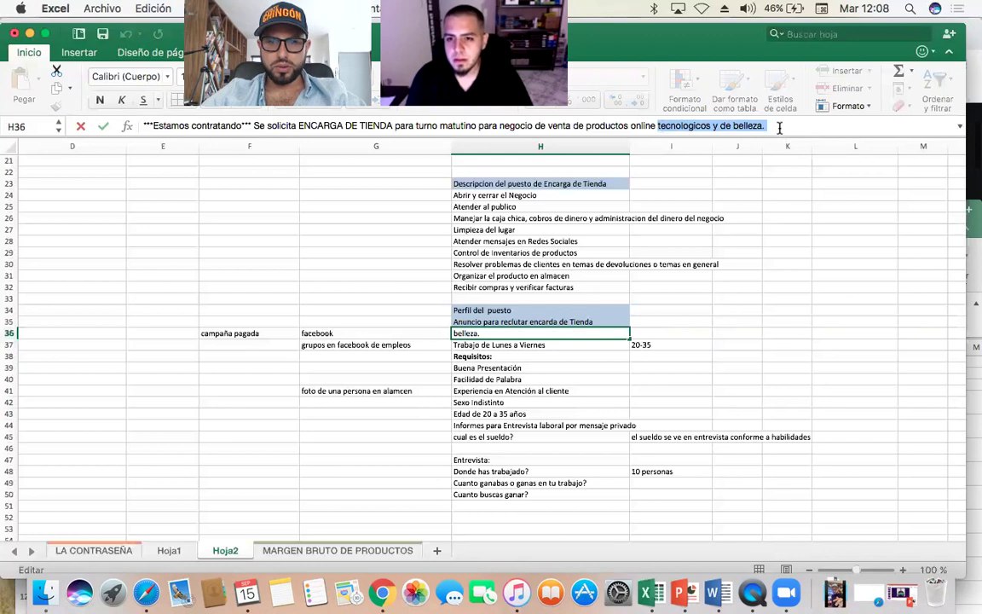
pyautogui.moveTo(776, 125); pyautogui.dragTo(587, 126)
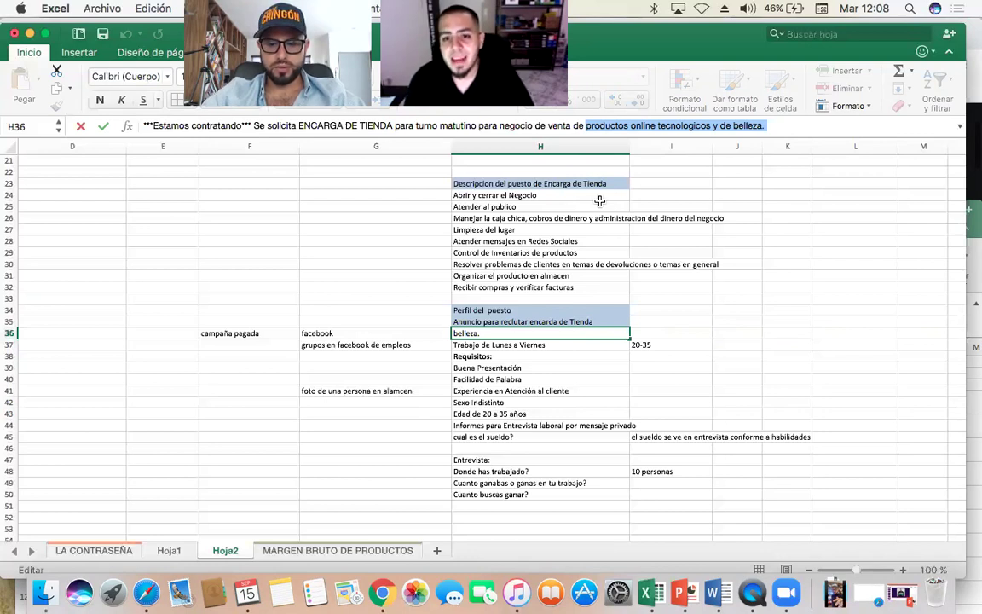
pyautogui.write('los mejores productos')
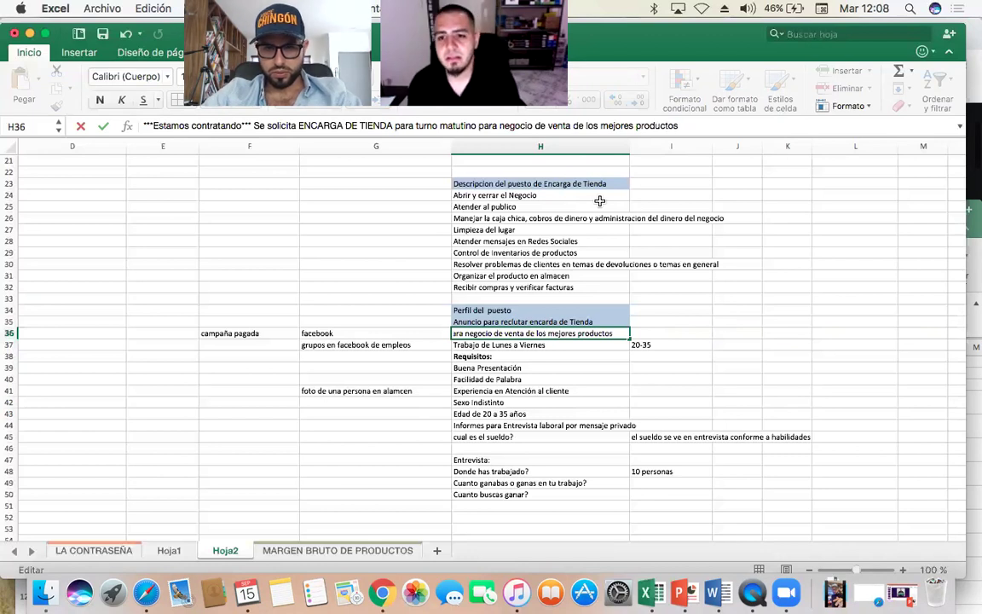
pyautogui.write(' online del mercado')
pyautogui.press('Return')
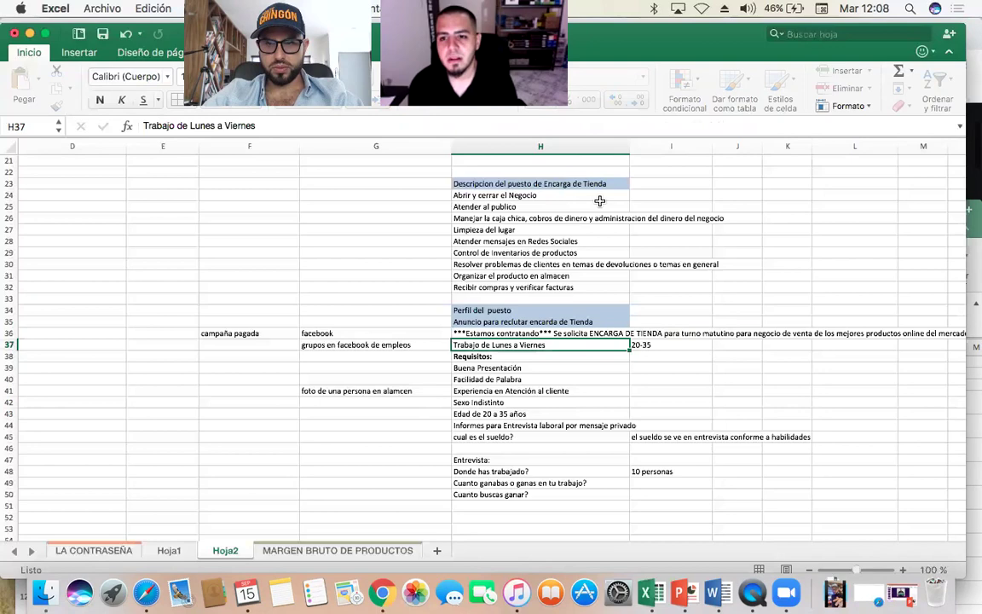
pyautogui.press('Up')
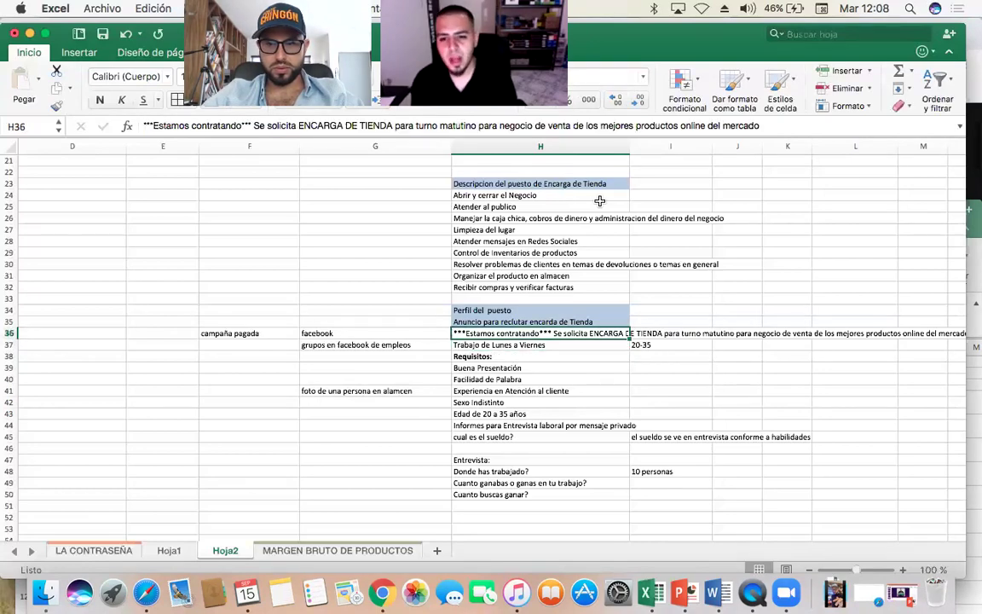
pyautogui.hscroll(4, 599, 200)
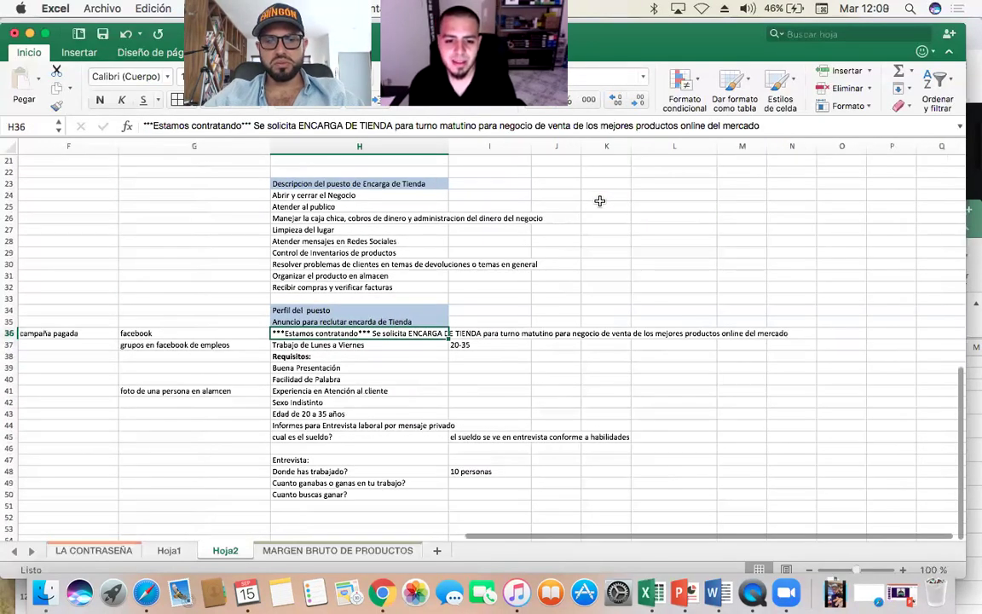
pyautogui.press('Down')
pyautogui.press('Up')
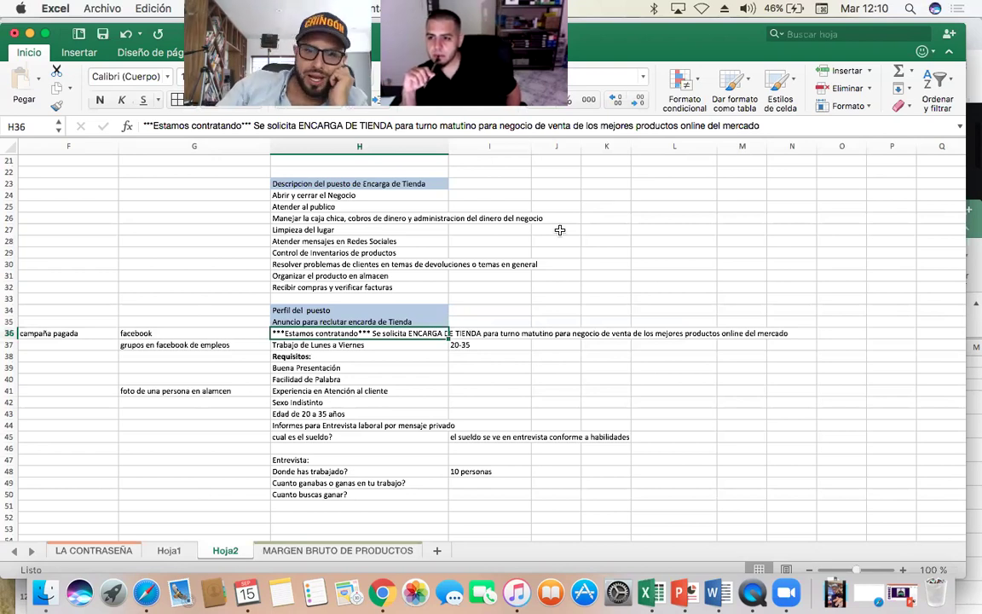
# - Review the organization chart's marketing and sales rows, from the morning shift hours to the paid campaigns, and the job description beneath them
pyautogui.scroll(10, 512, 239)
pyautogui.hscroll(-1, 474, 269)
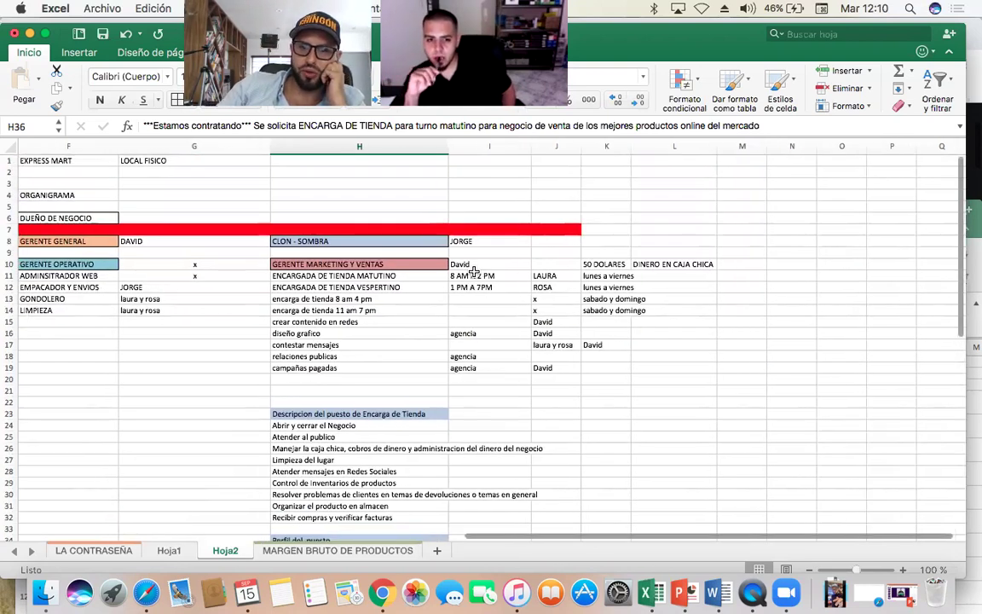
pyautogui.click(474, 272)
pyautogui.press('Down')
pyautogui.press('Down')
pyautogui.press('Down')
pyautogui.press('Down')
pyautogui.press('Down')
pyautogui.press('Down')
pyautogui.press('Down')
pyautogui.press('Down')
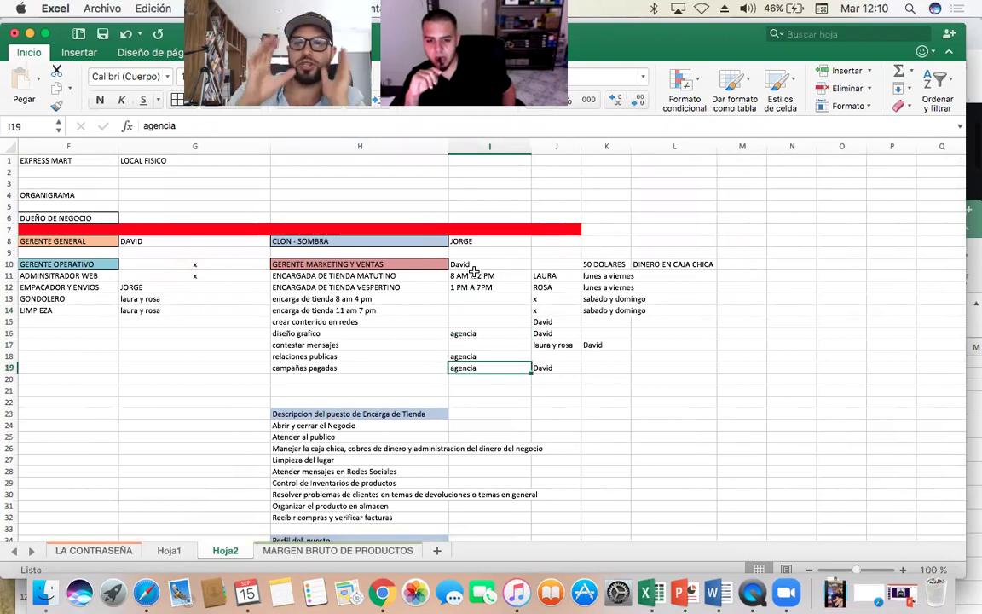
pyautogui.scroll(-3, 474, 270)
pyautogui.scroll(1, 474, 271)
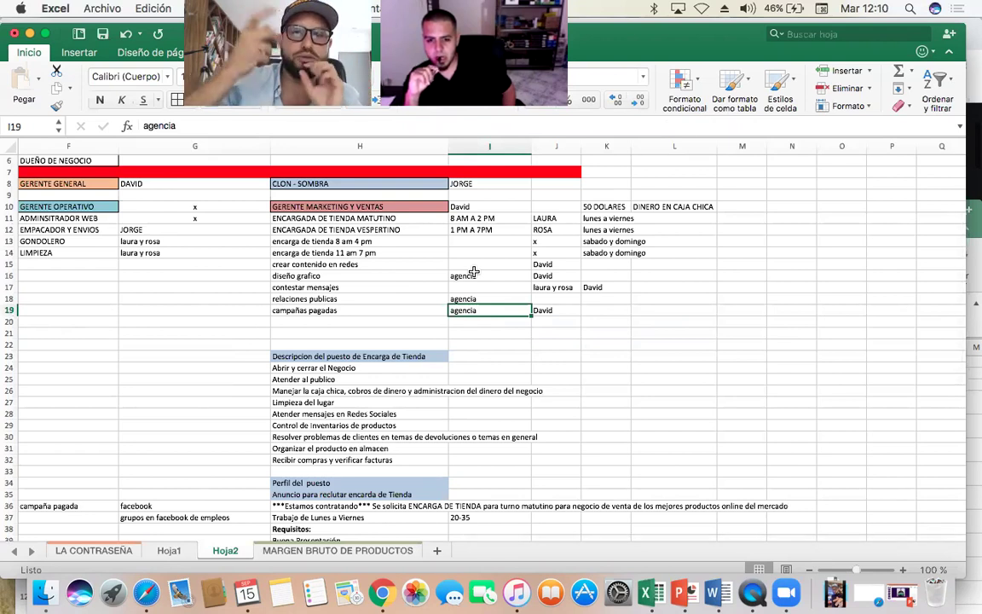
pyautogui.scroll(-5, 474, 271)
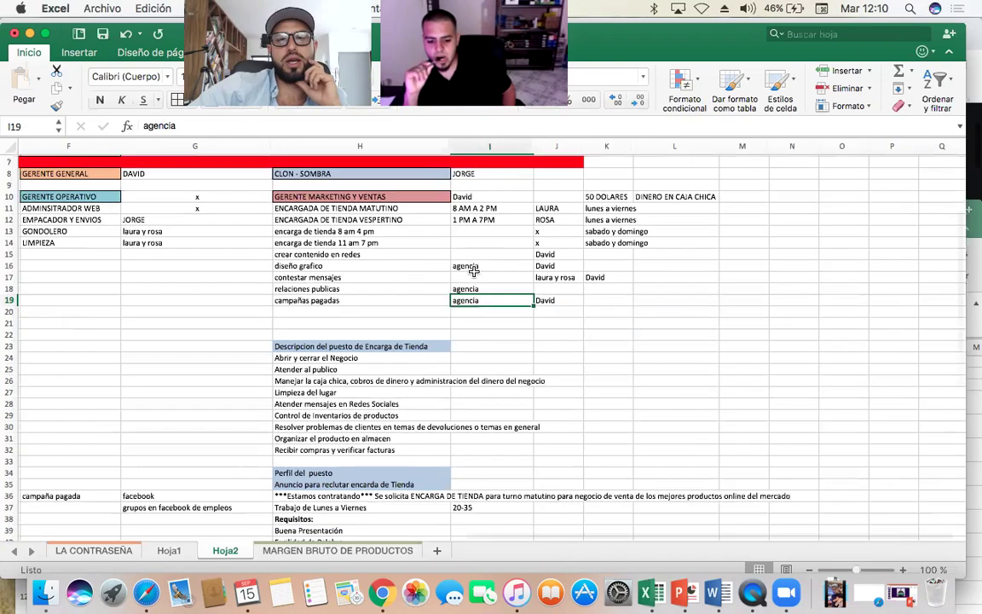
pyautogui.scroll(-3, 474, 271)
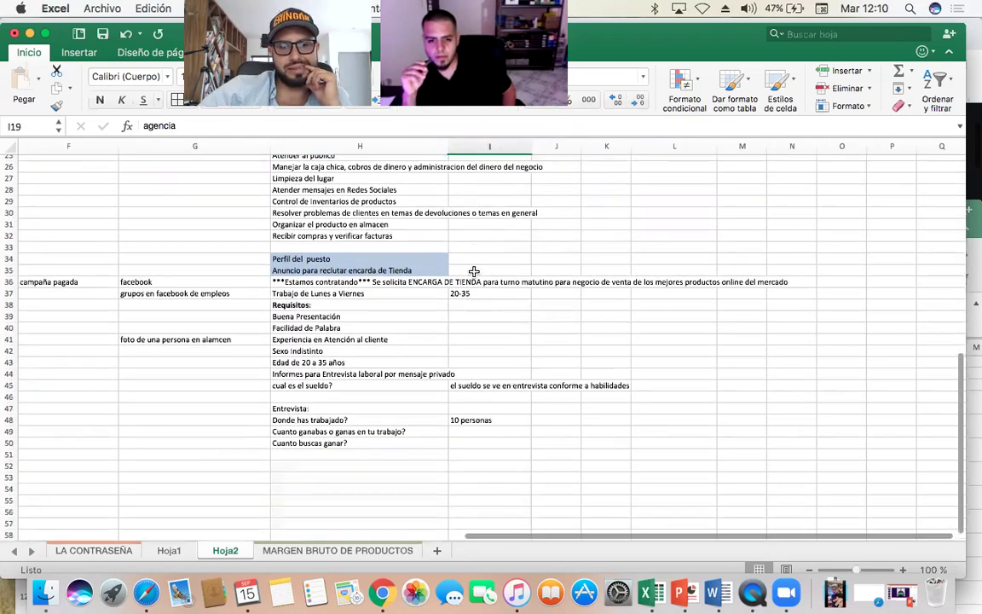
# - Append "par apertra de nuevo Local Comercial" to the end of the advertisement line in H36
pyautogui.click(400, 288)
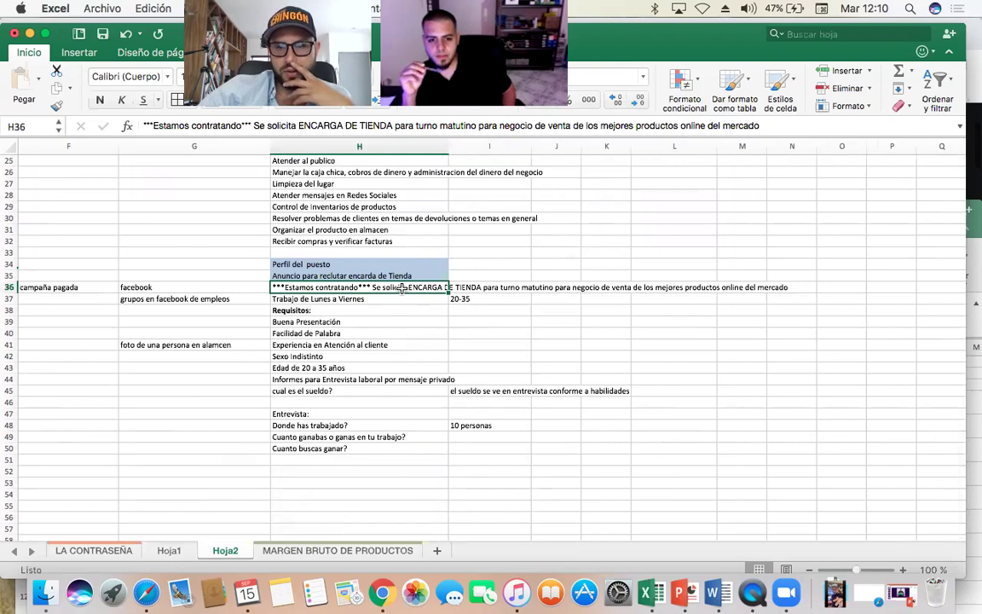
pyautogui.click(773, 126)
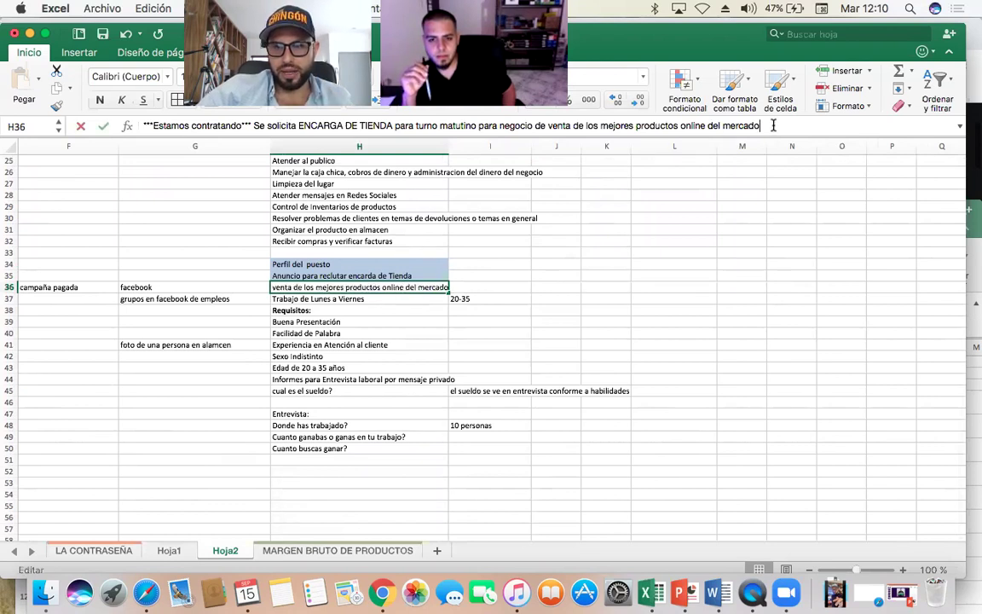
pyautogui.write('par apertra de nuevo')
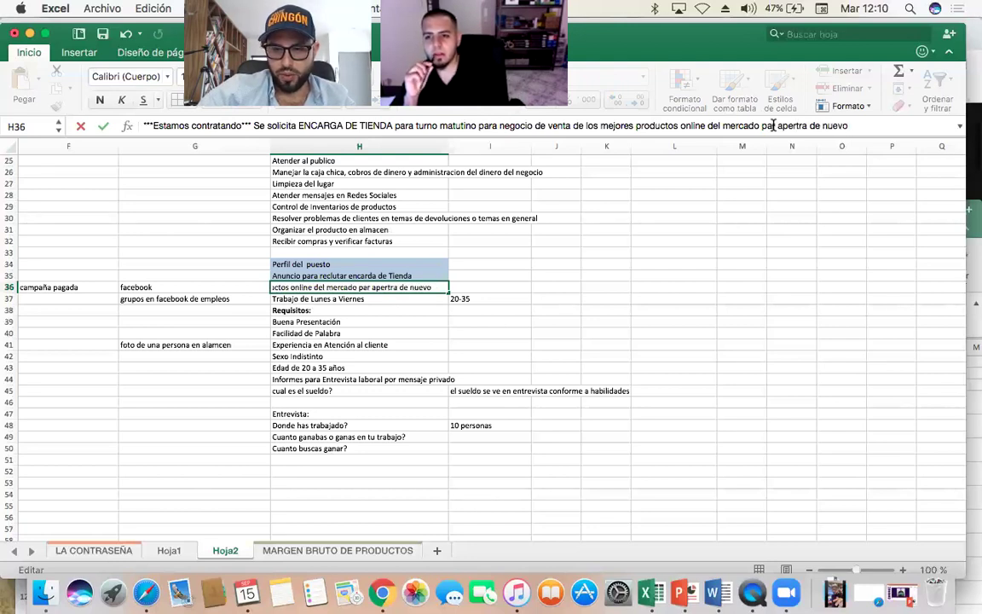
pyautogui.write(' Local Comercial')
pyautogui.press('Return')
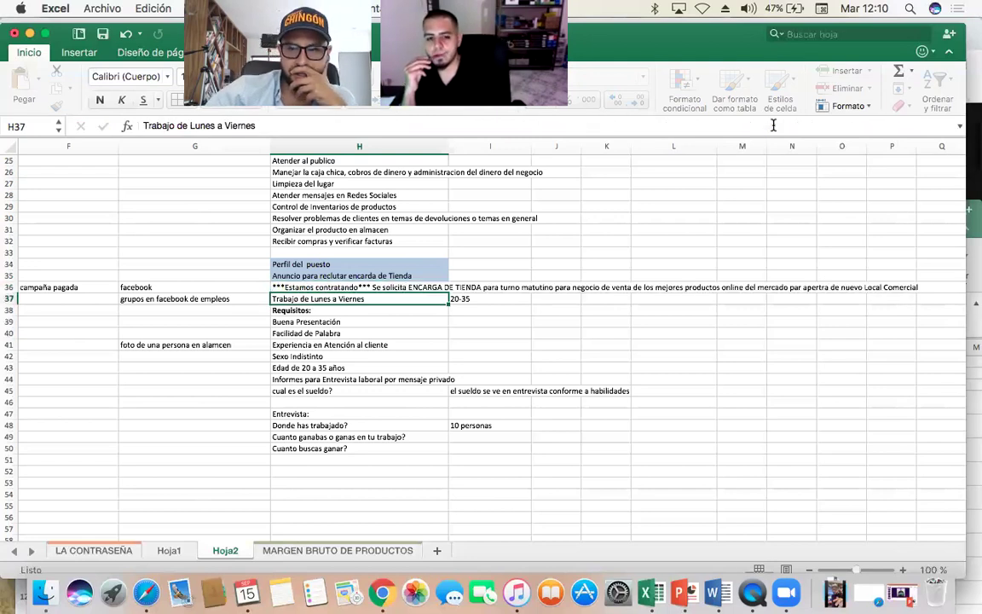
pyautogui.press('Up')
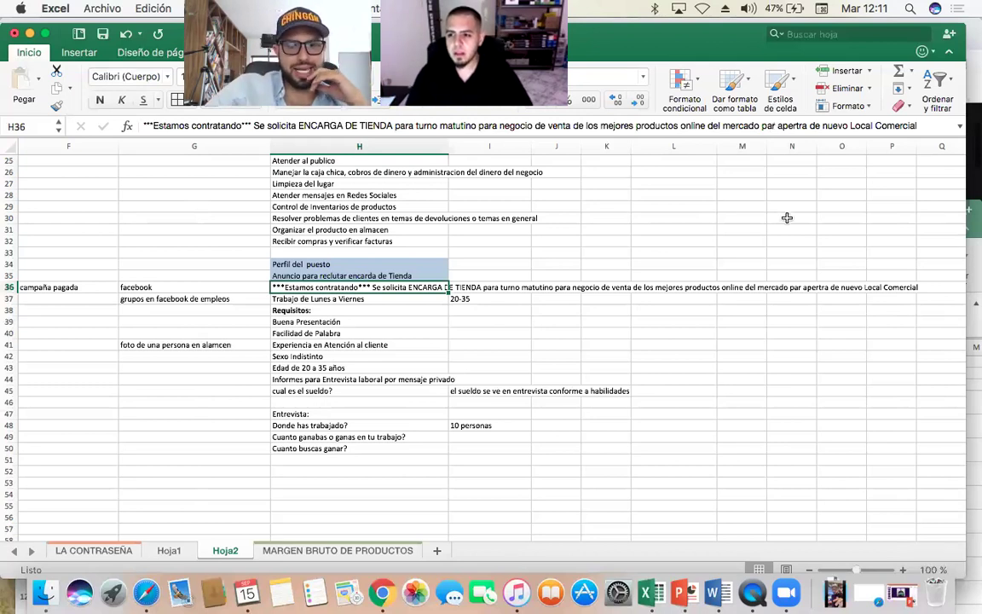
# - Enter an activities heading for the general manager, by first name, in H53 and the task "Armar presentacion en power point" in H54
pyautogui.scroll(-4, 390, 449)
pyautogui.click(275, 437)
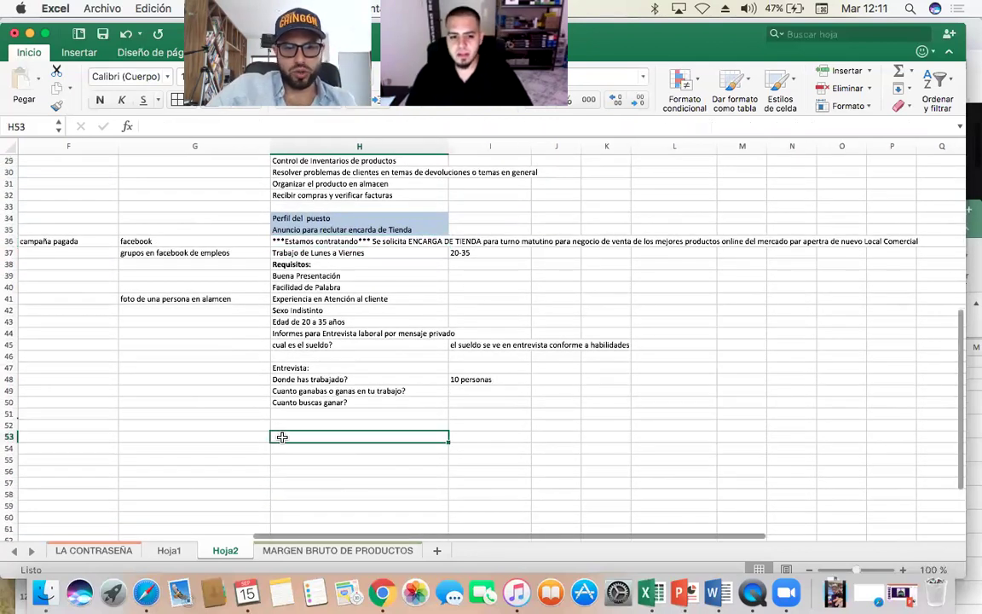
pyautogui.write('actividades p')
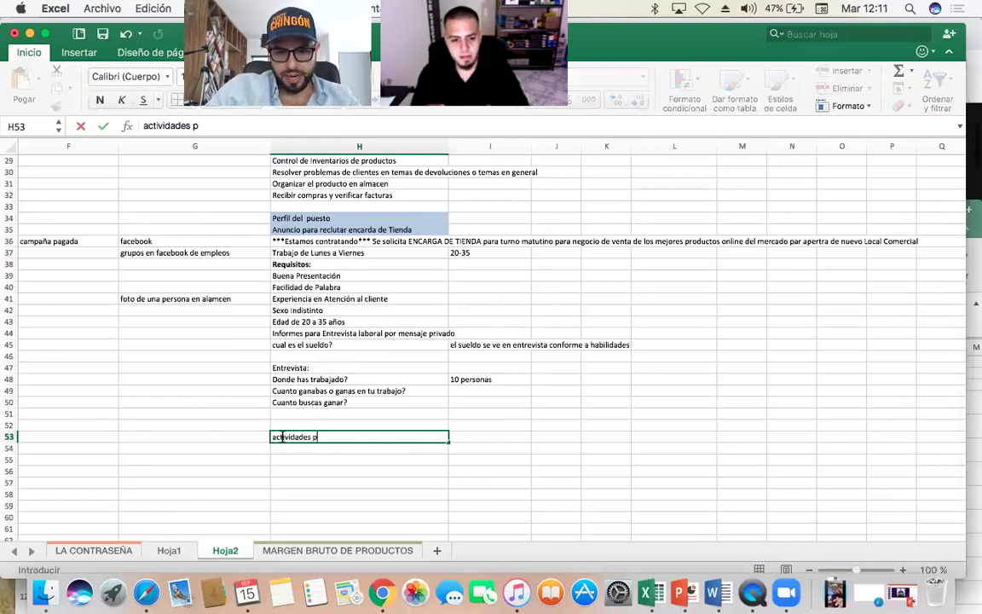
pyautogui.write('ara David:')
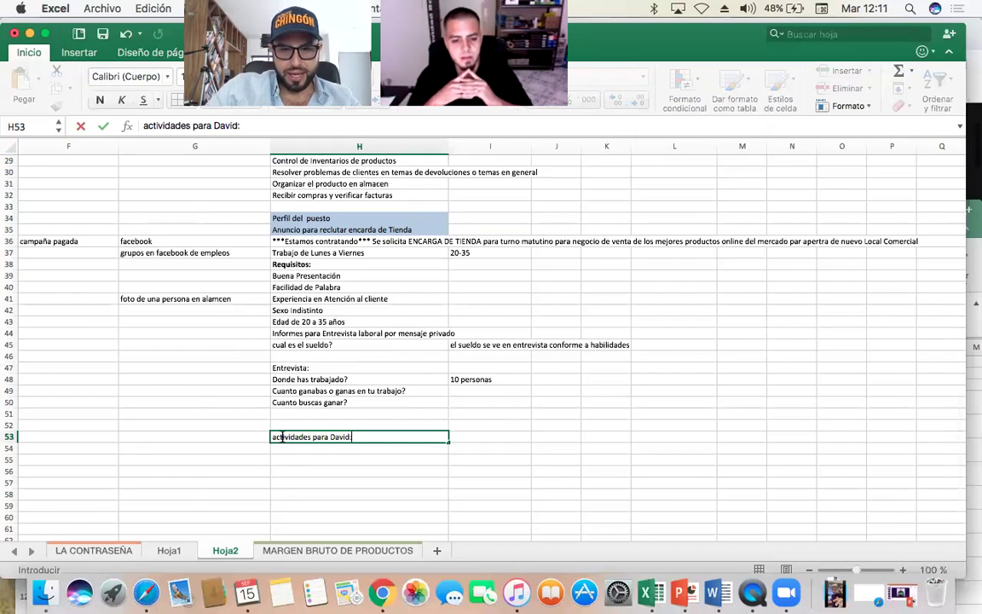
pyautogui.press('Return')
pyautogui.write('Armar presen')
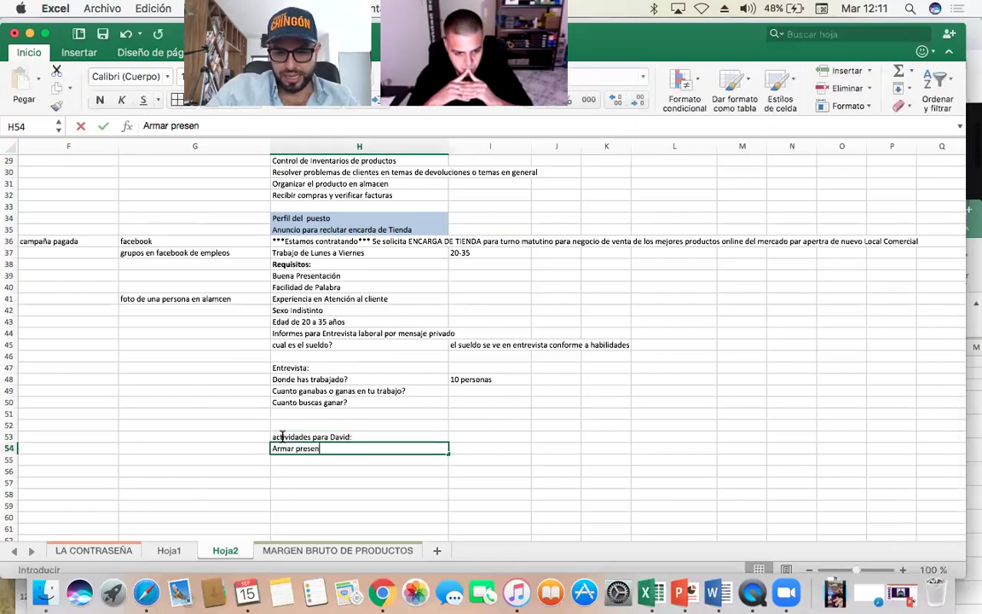
pyautogui.write('tacion en power point')
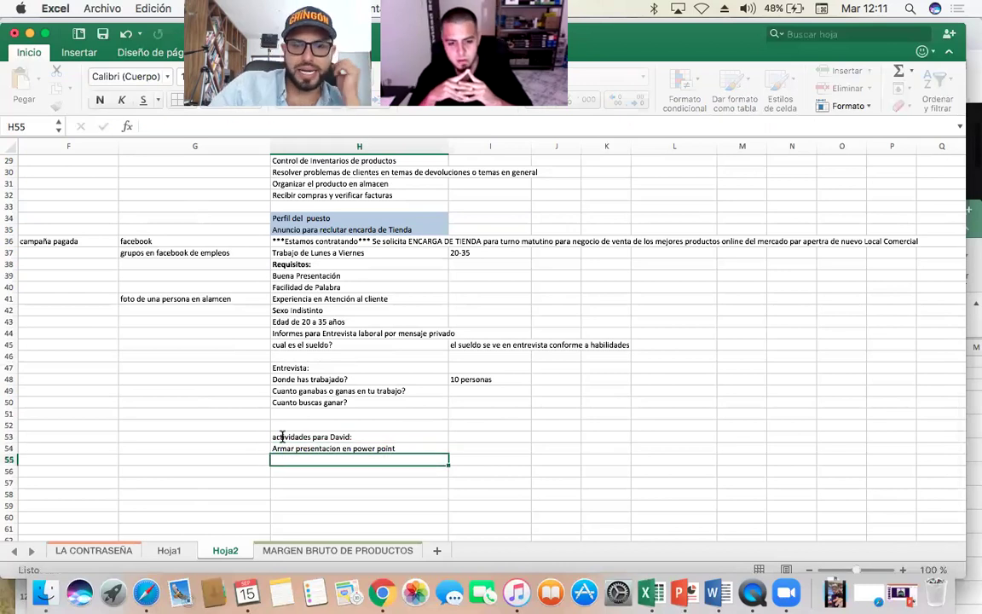
pyautogui.hotkey('ctrl', 'Return')
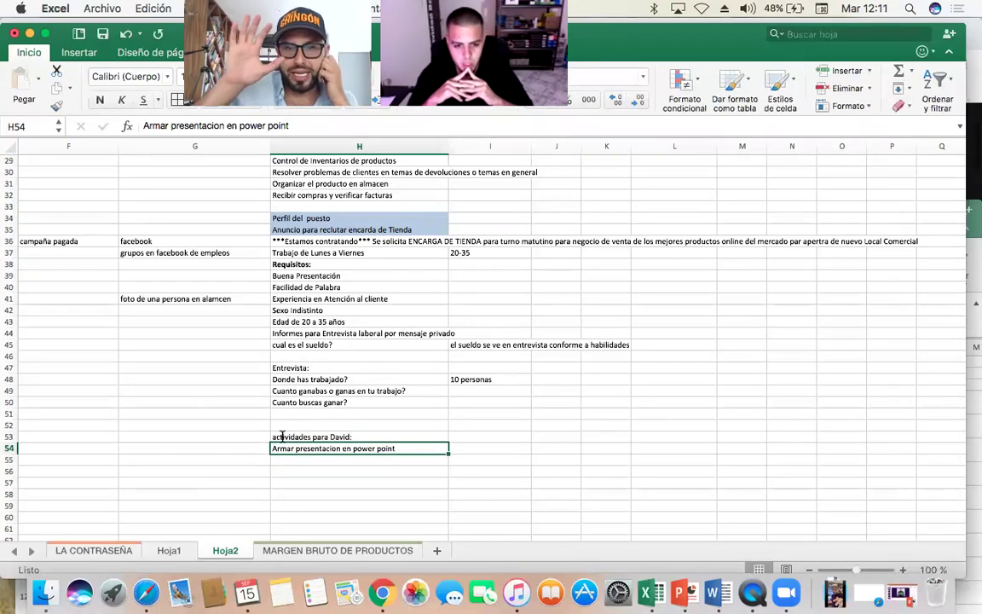
pyautogui.press('Return')
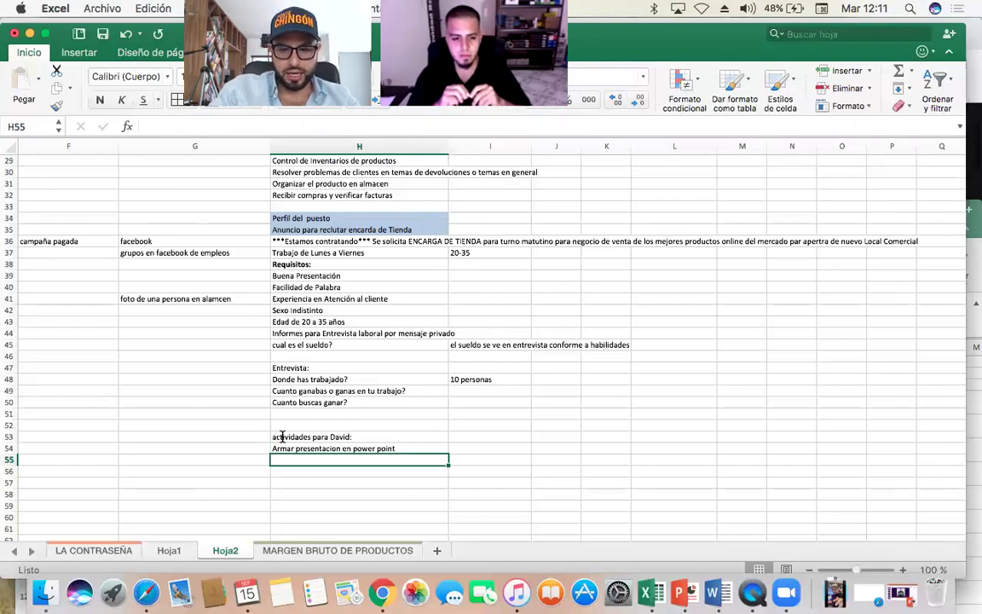
# - List the presentation topics "quien es la empresa", "experiencia de la empresa" and "que vendes" in H55 to H57
pyautogui.write('quien es la')
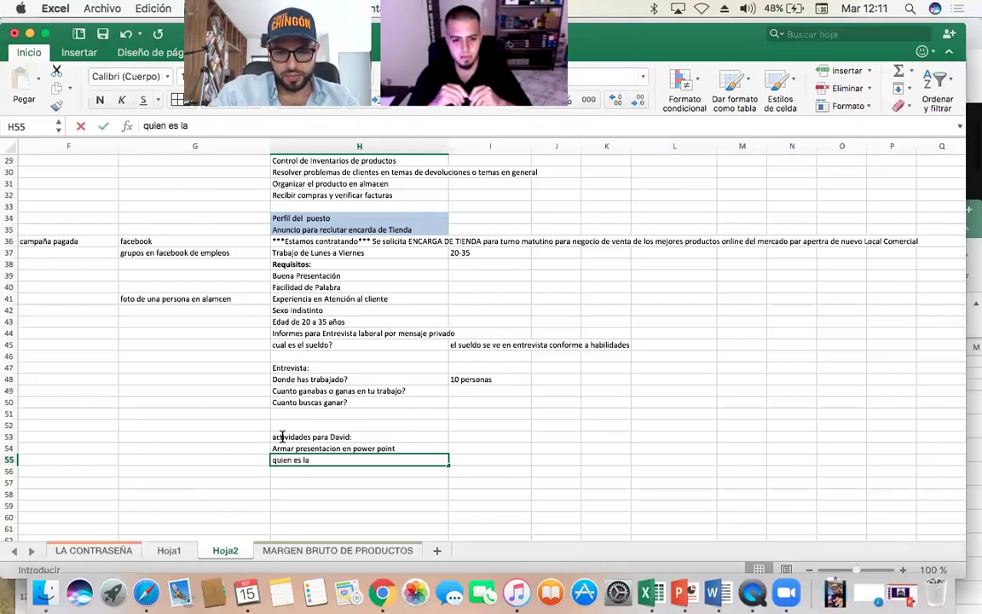
pyautogui.write(' empresa')
pyautogui.press('Return')
pyautogui.write('ex')
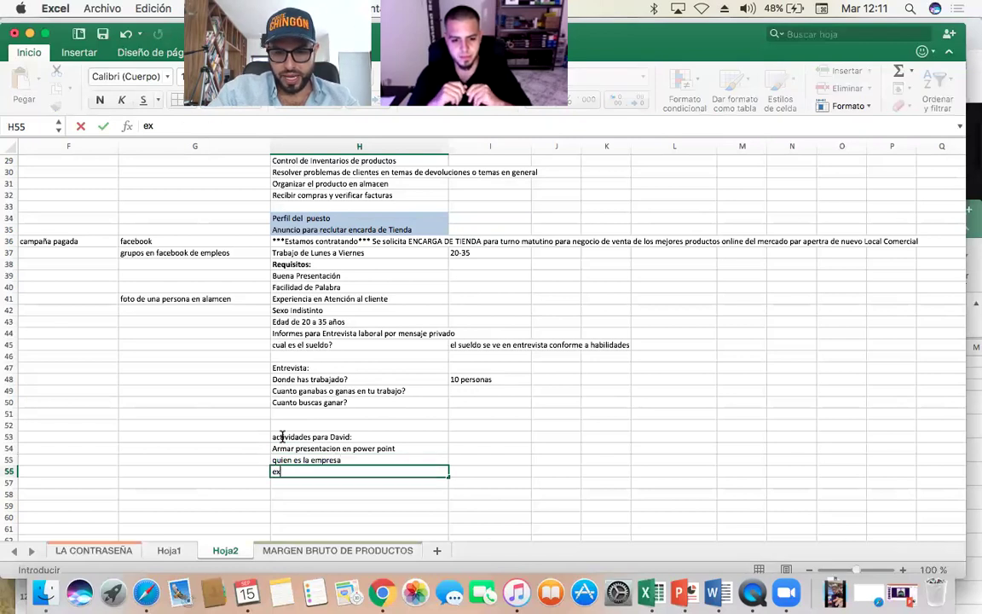
pyautogui.write('periencia de l')
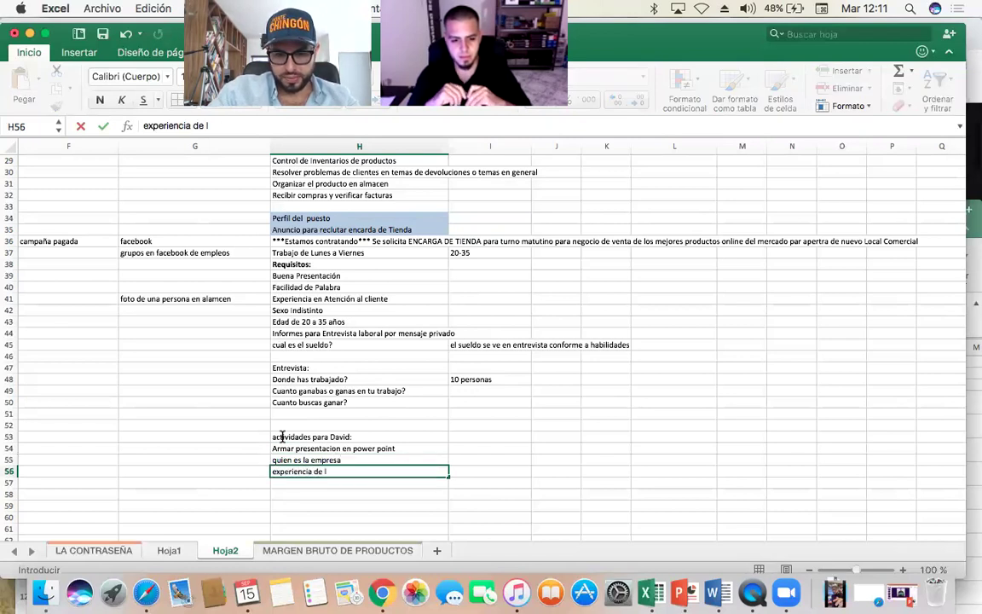
pyautogui.write('a empresa')
pyautogui.press('Return')
pyautogui.write('que')
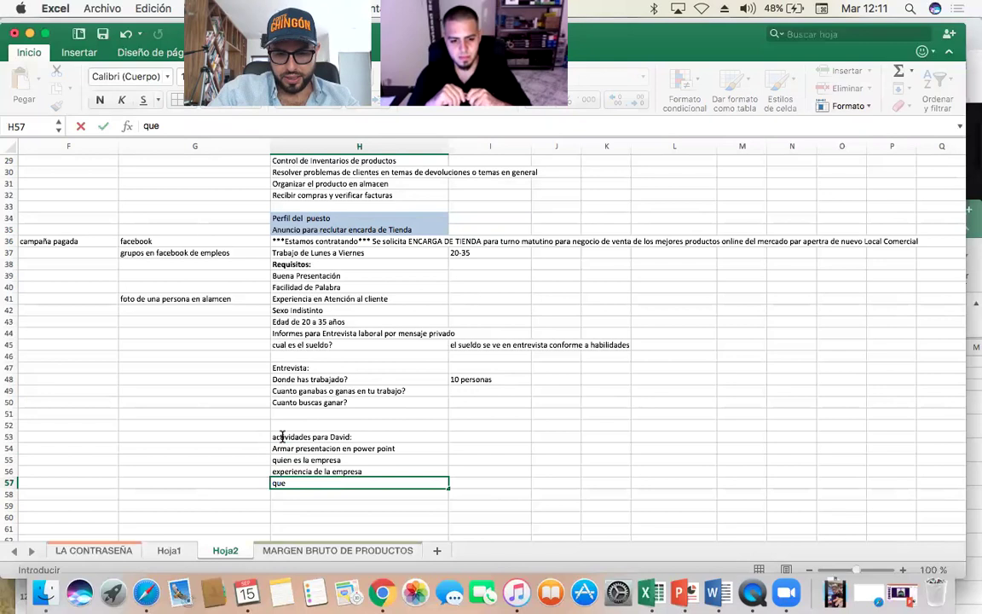
pyautogui.write(' vendes')
pyautogui.press('Return')
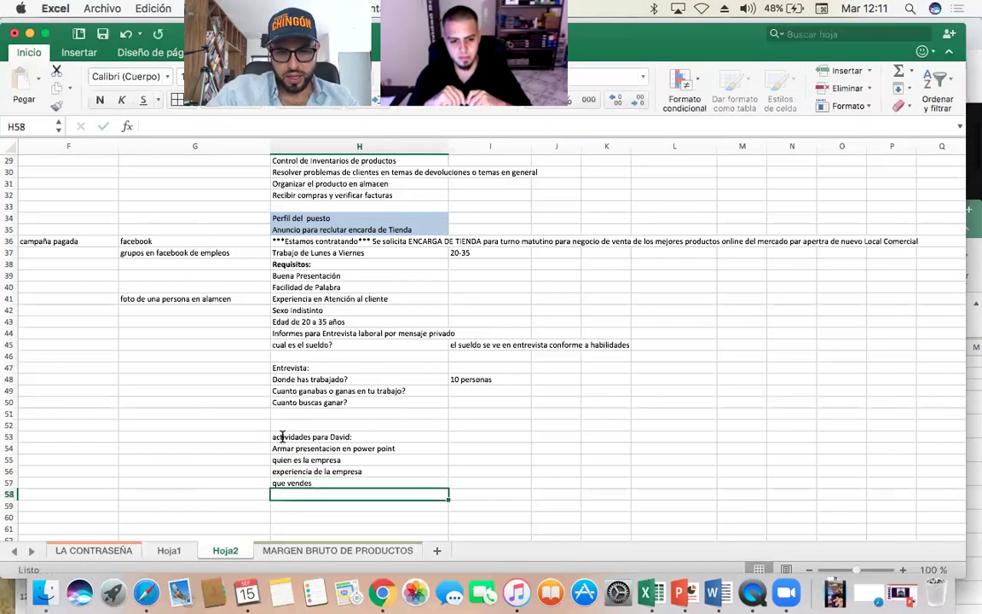
# - Add the presentation topics "sueños, mision y vision" in H58 and "puesto q requieres y sus actividades" in H59
pyautogui.scroll(-3, 282, 437)
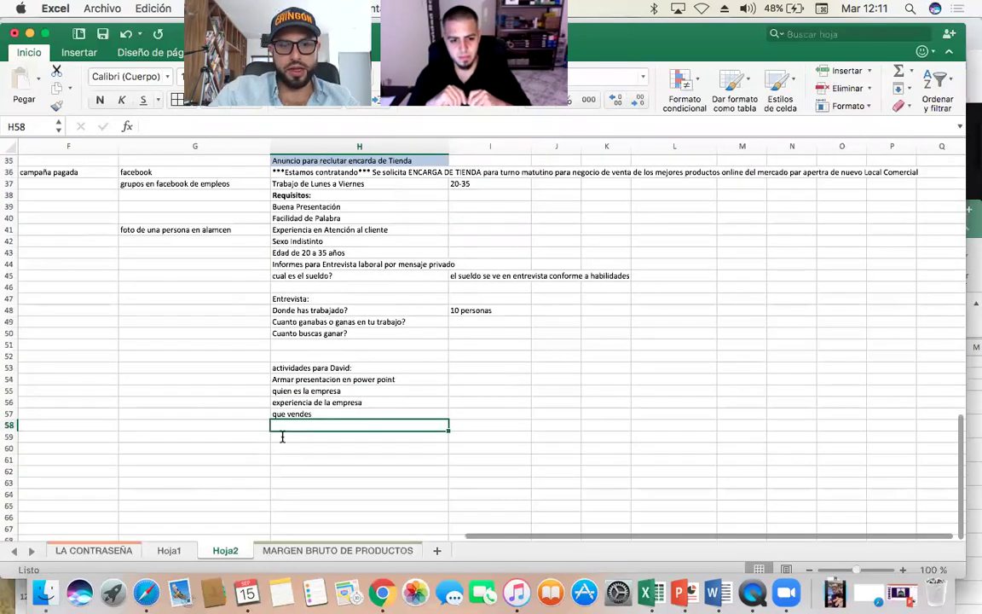
pyautogui.write('sueños, mis')
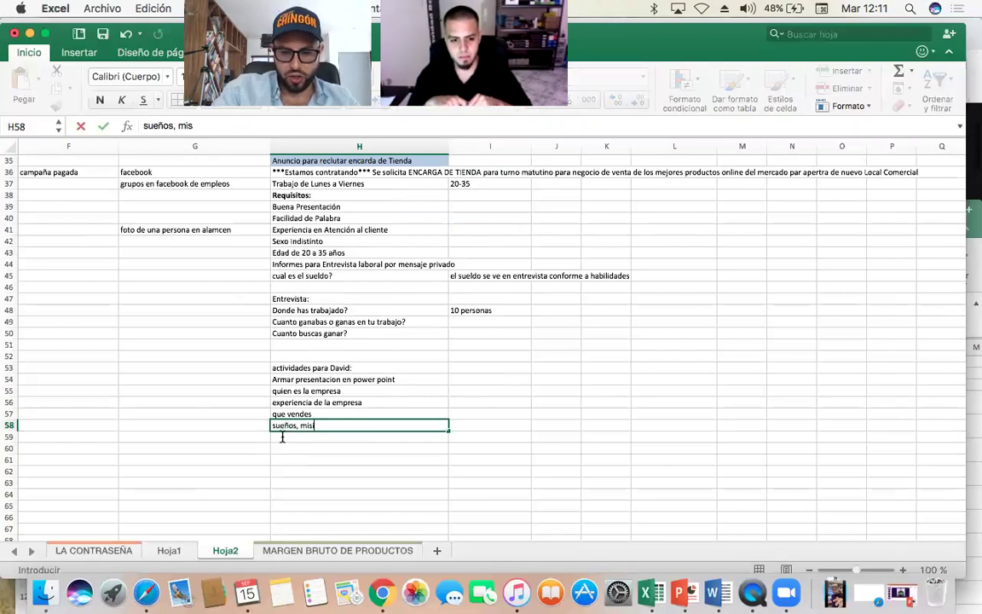
pyautogui.write('ion y vision')
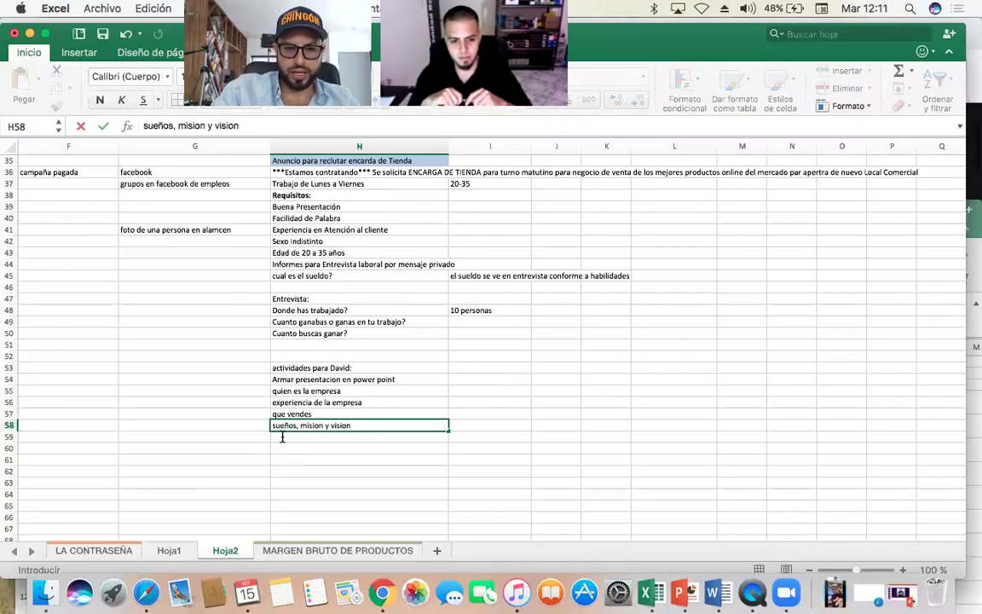
pyautogui.press('Return')
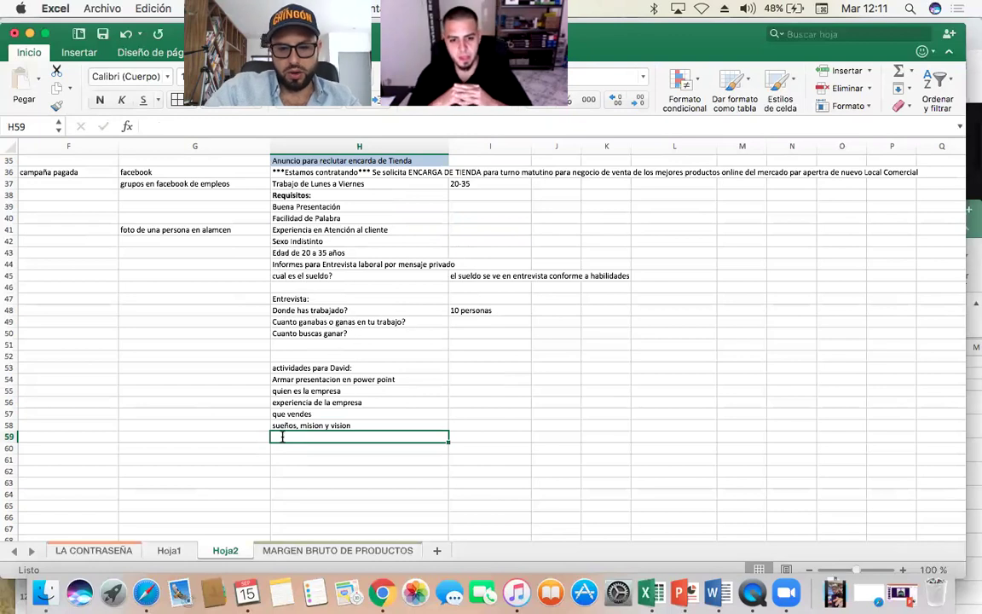
pyautogui.write('puesto')
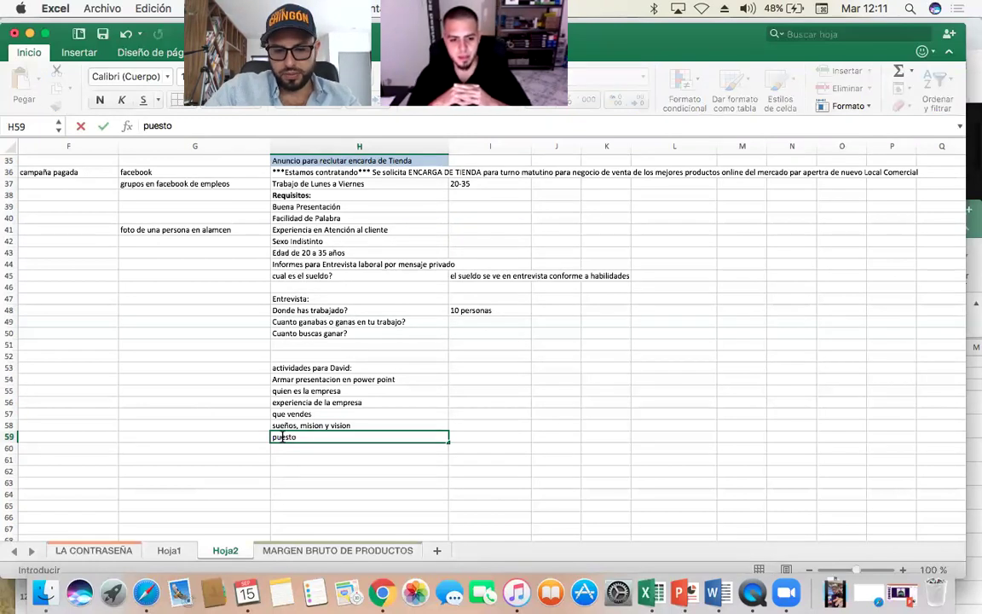
pyautogui.write(' q requieres ')
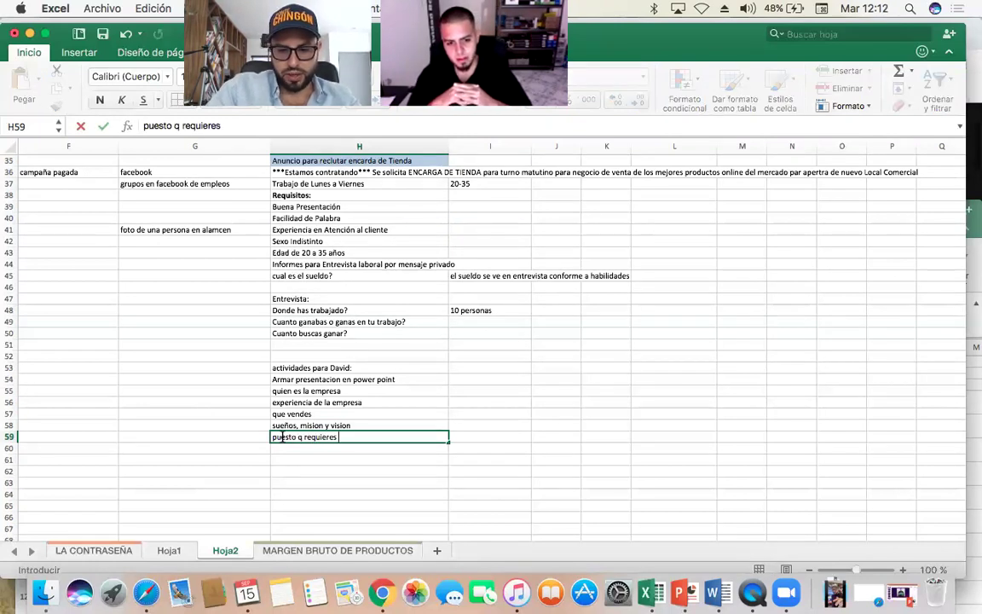
pyautogui.write('y sus activi')
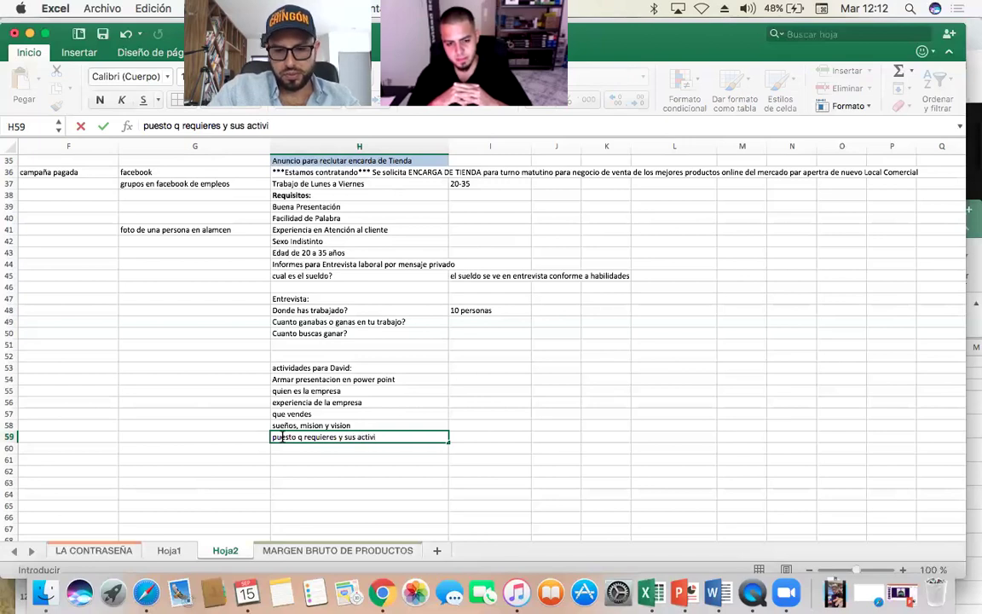
pyautogui.write('dades')
pyautogui.press('Return')
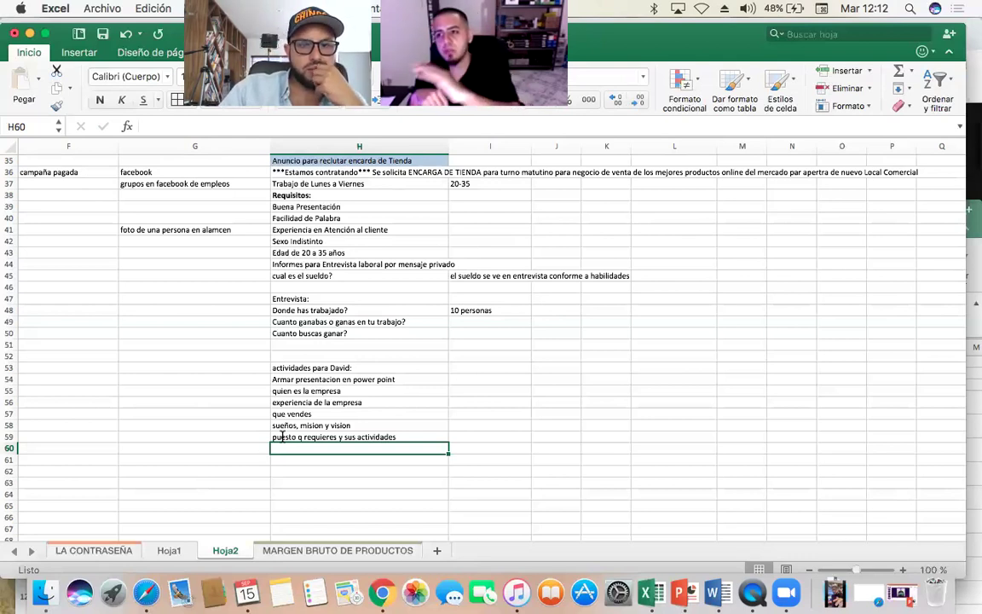
# - Review the general manager's task and the presentation topics listed beneath it in column H
pyautogui.press('Up')
pyautogui.press('Up')
pyautogui.press('Up')
pyautogui.press('Up')
pyautogui.press('Up')
pyautogui.press('Up')
pyautogui.press('Up')
pyautogui.press('Up')
pyautogui.press('Down')
pyautogui.press('Down')
pyautogui.press('Down')
pyautogui.press('Down')
pyautogui.press('Down')
pyautogui.press('Down')
pyautogui.press('Down')
pyautogui.press('Down')
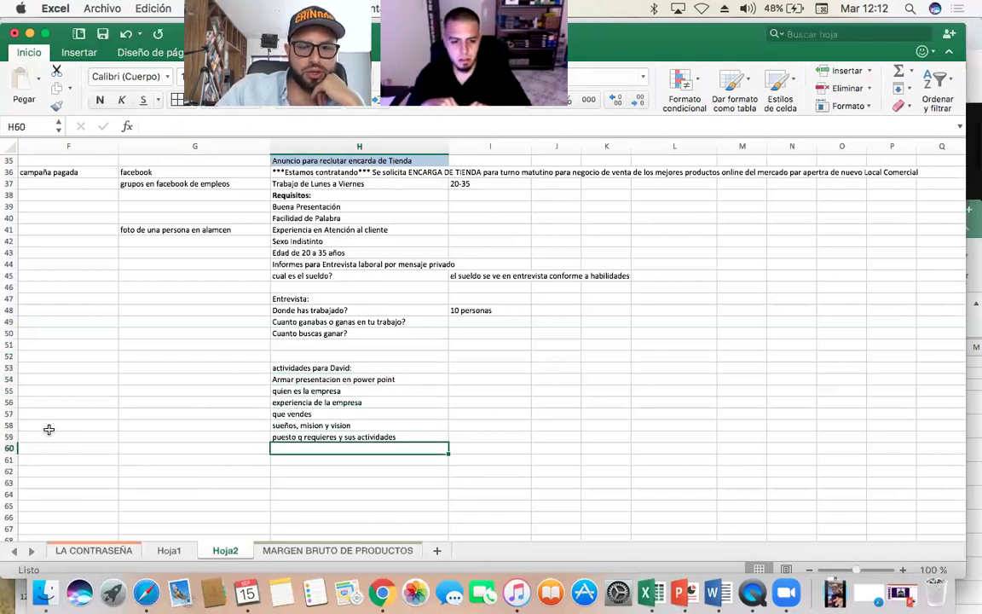
pyautogui.press('Up')
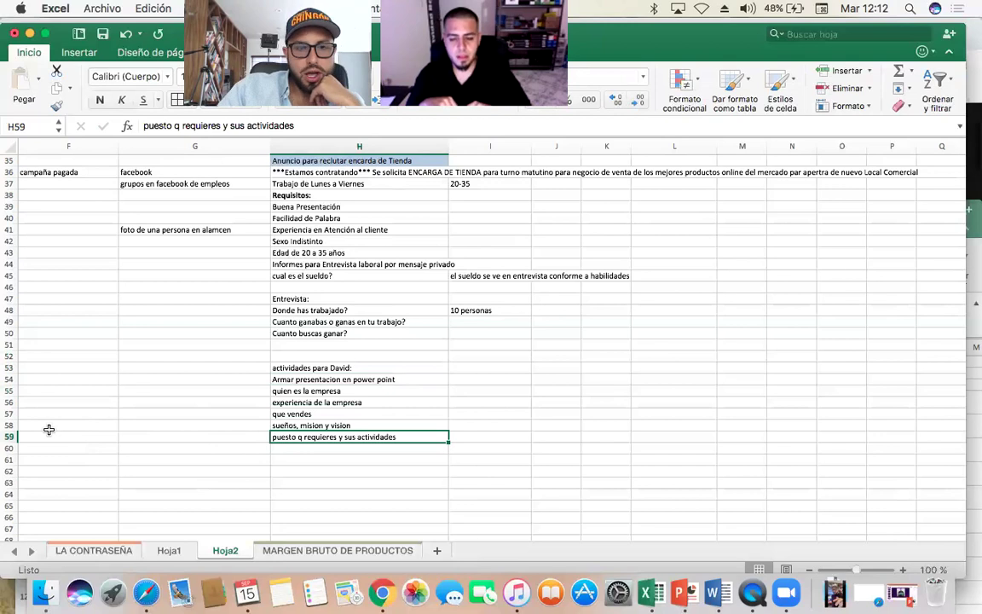
pyautogui.press('Up')
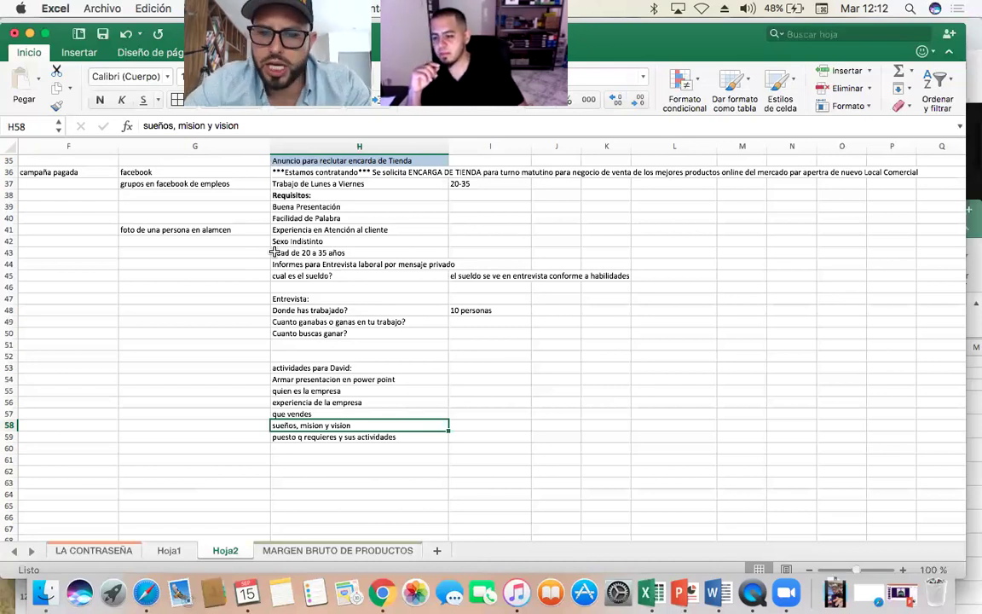
# - Enter the instruction "solicitar q lleven cv impreso" in H61 and the interview time "viernes a las 11" in I61
pyautogui.press('Down')
pyautogui.press('Down')
pyautogui.press('Down')
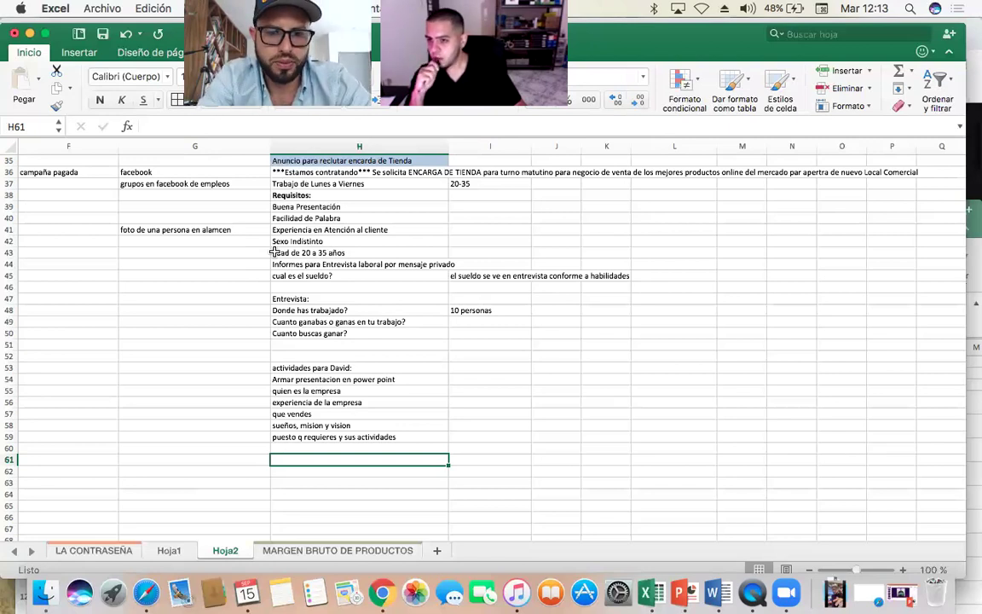
pyautogui.write('solicita')
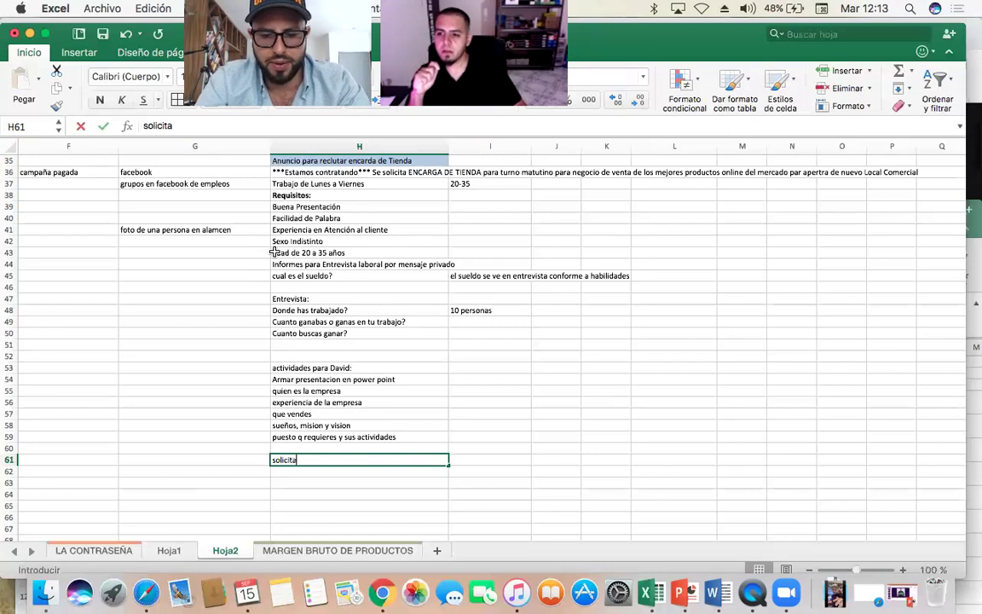
pyautogui.write('r q lleven c')
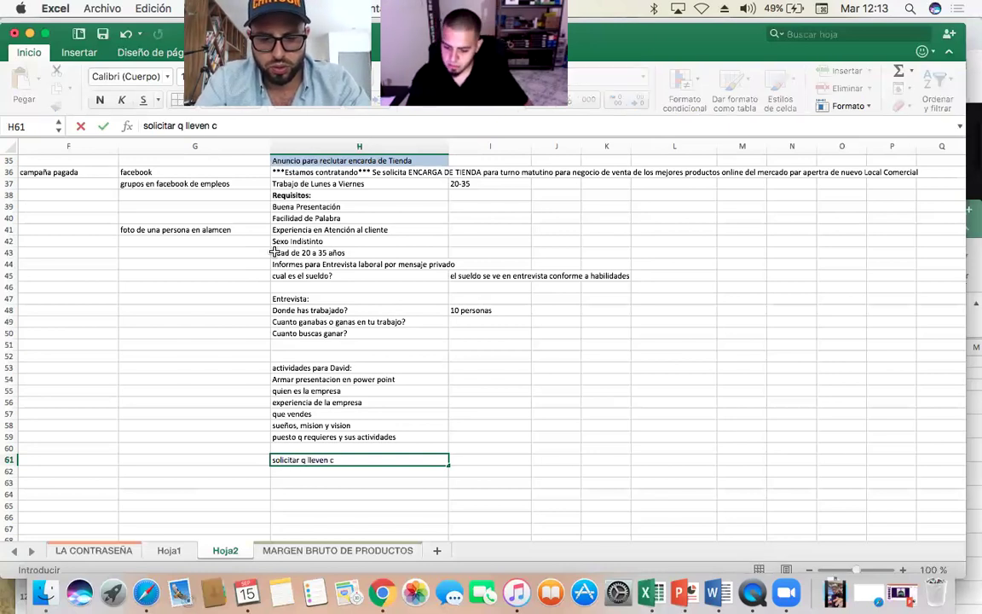
pyautogui.write('v impr')
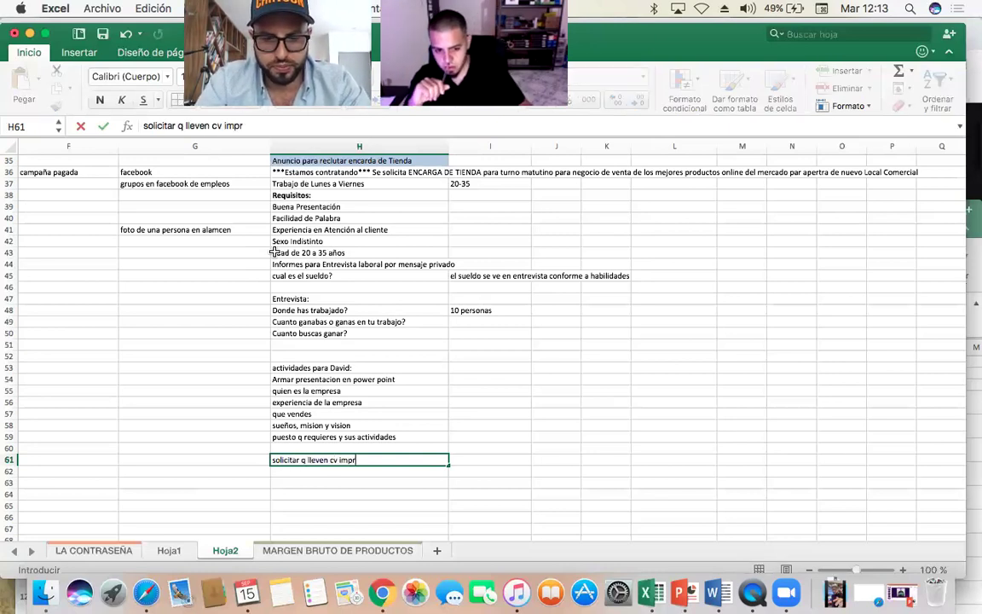
pyautogui.write('eso')
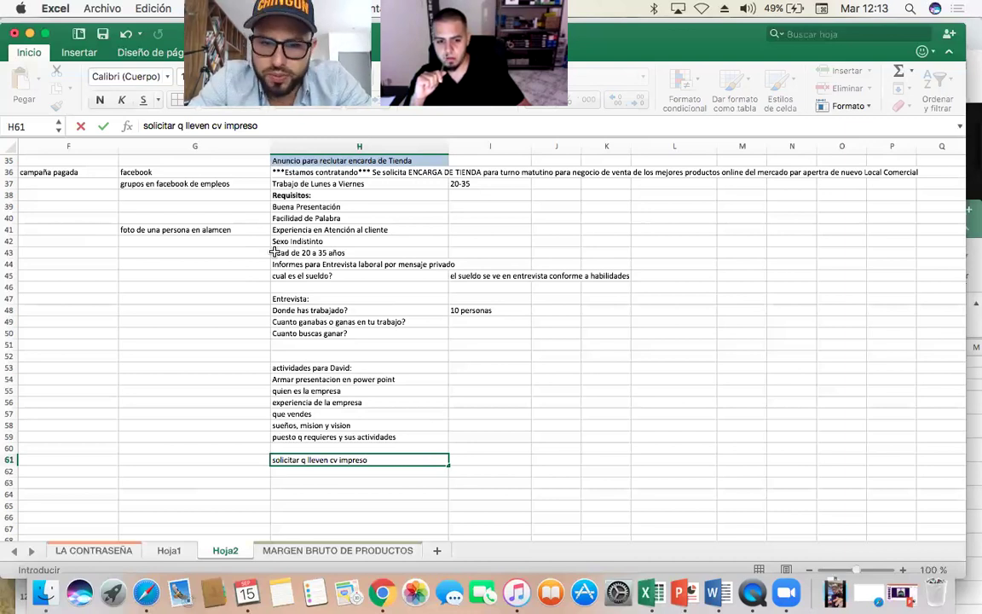
pyautogui.press('Tab')
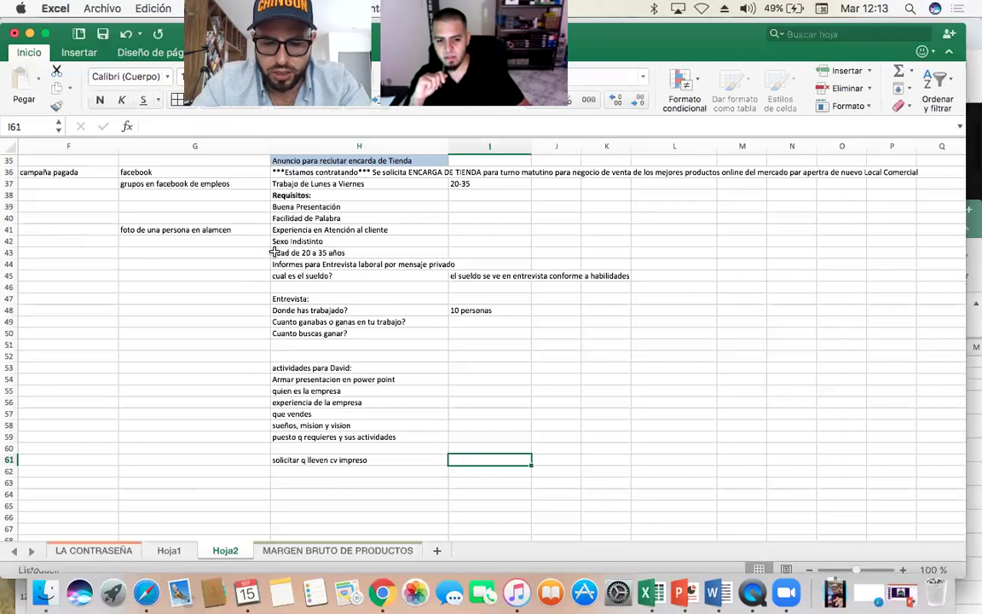
pyautogui.write('viernes a las 11')
pyautogui.press('Return')
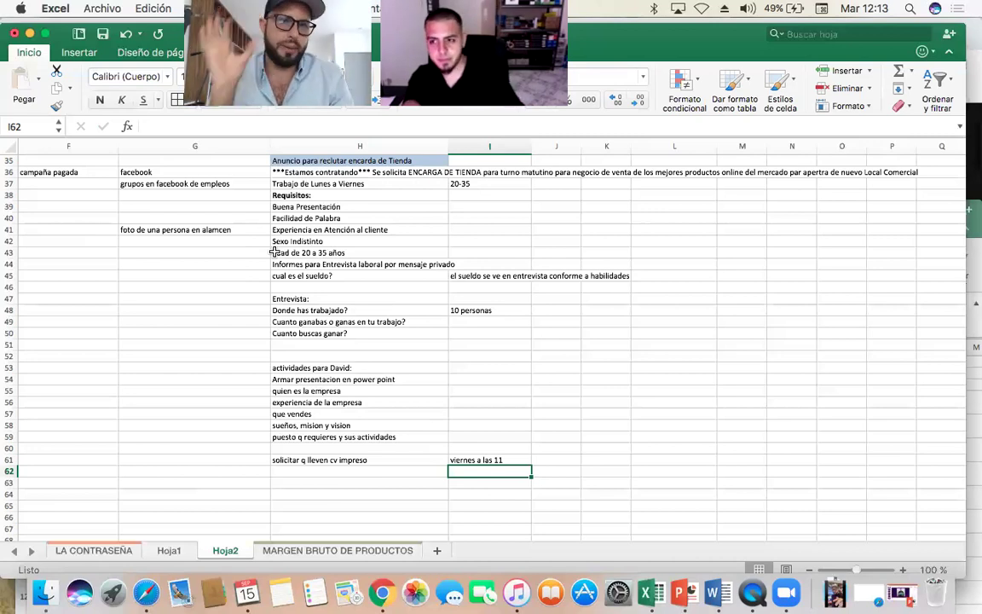
# - Go over the topic "quien es la empresa", view the header of Express Mart's Facebook page in Chrome, and return to the Excel workbook
pyautogui.click(303, 378)
pyautogui.press('Down')
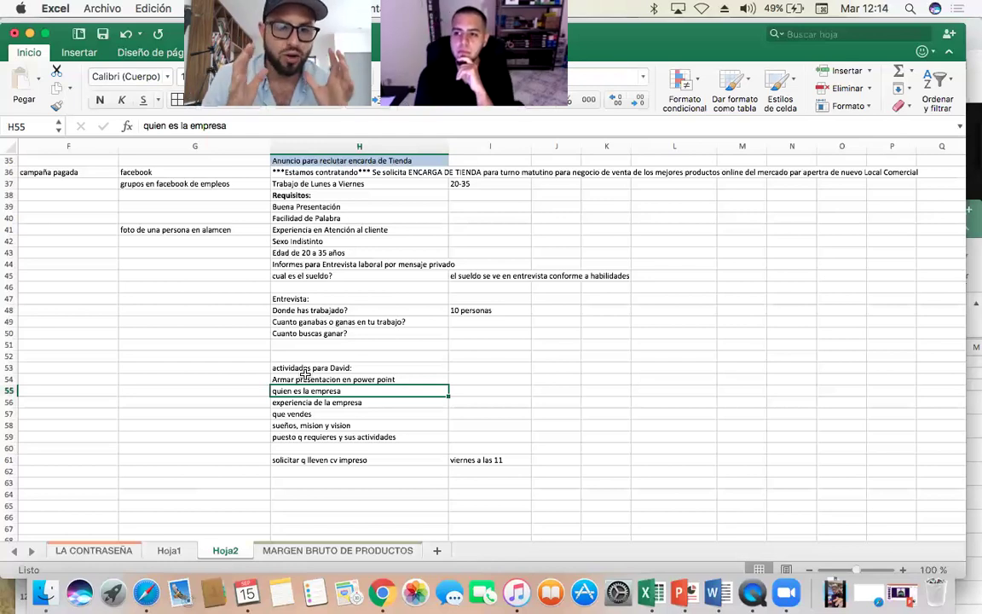
pyautogui.press('Up')
pyautogui.press('Down')
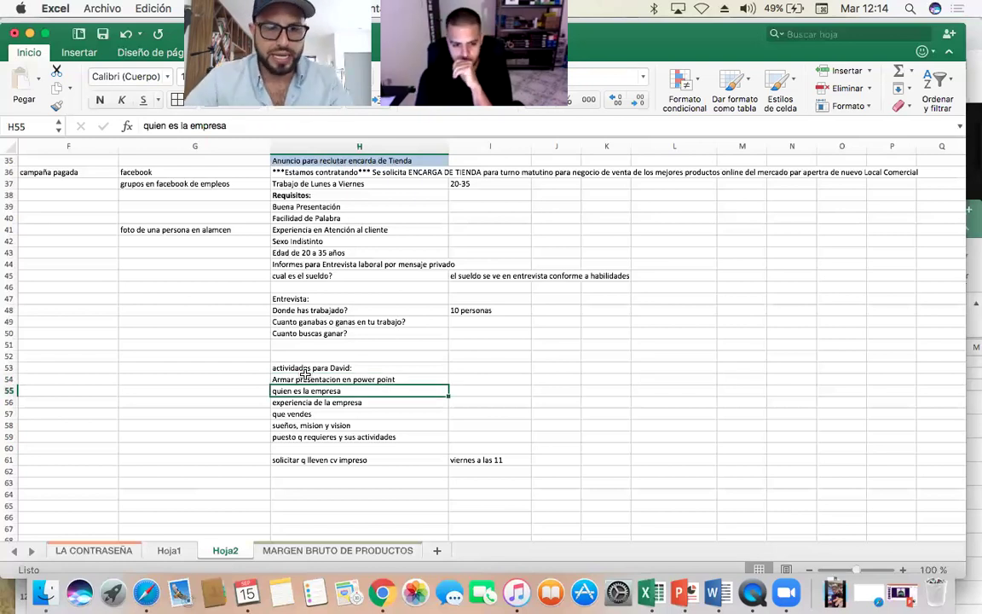
pyautogui.press('super+Tab')
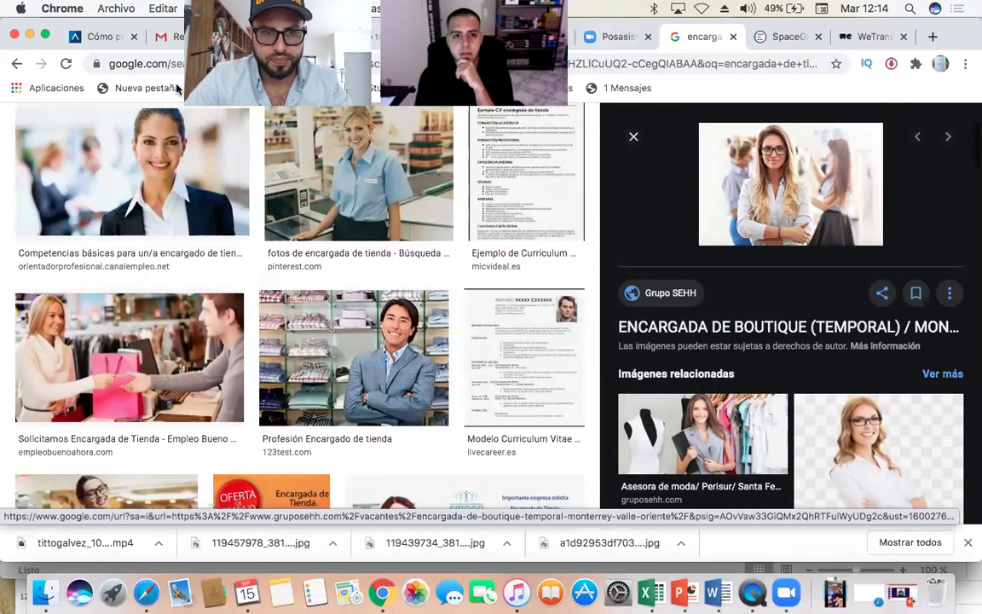
pyautogui.click(385, 38)
pyautogui.scroll(5, 398, 290)
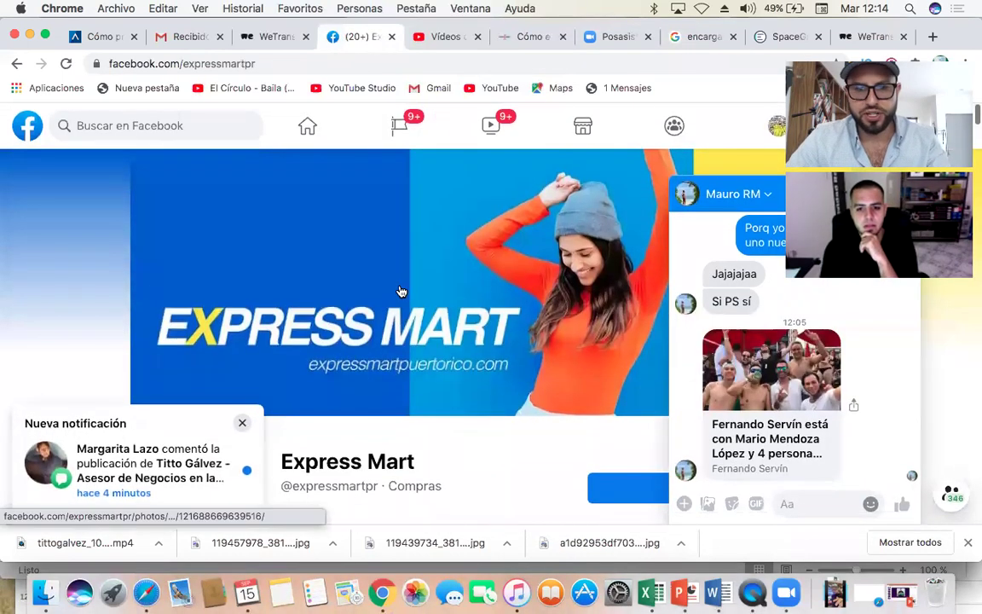
pyautogui.press('super+Tab')
pyautogui.press('super+Tab')
pyautogui.press('super+Tab')
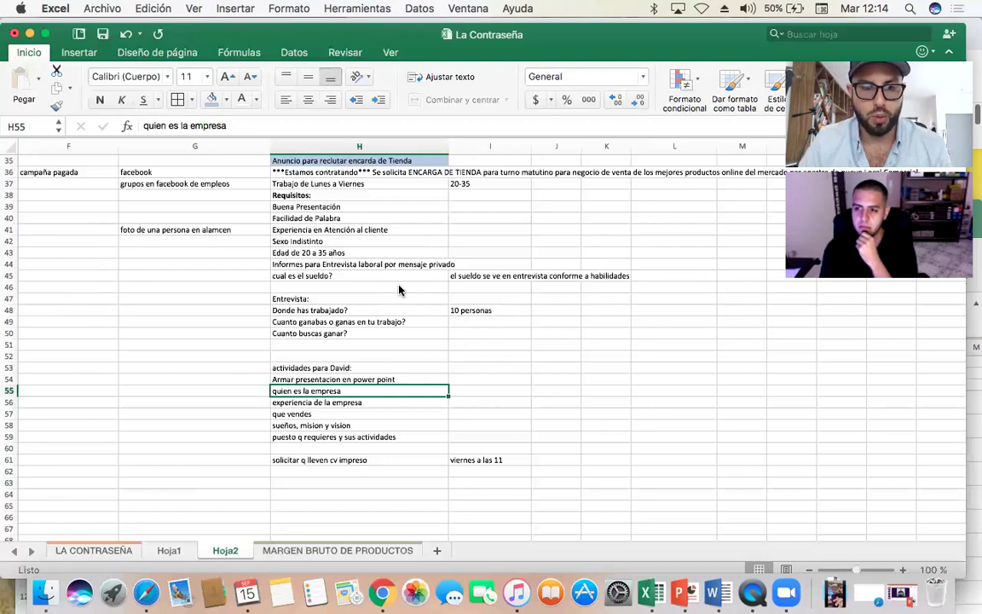
# - Go over the remaining topics, switch to Chrome, and examine Express Mart's Facebook products and packaging photo, closing the chat window that covers them
pyautogui.press('Down')
pyautogui.press('Down')
pyautogui.press('Down')
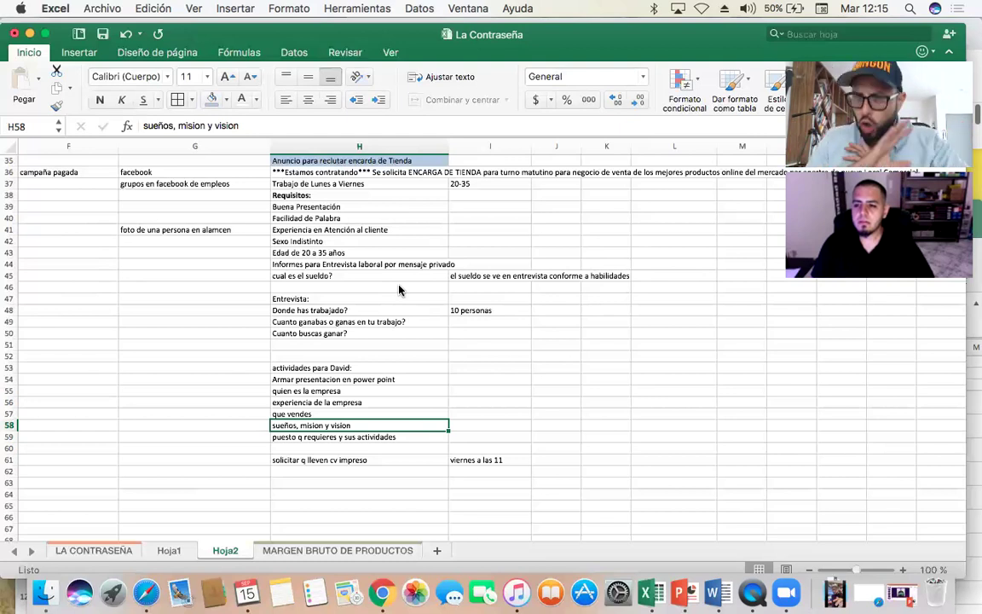
pyautogui.press('Up')
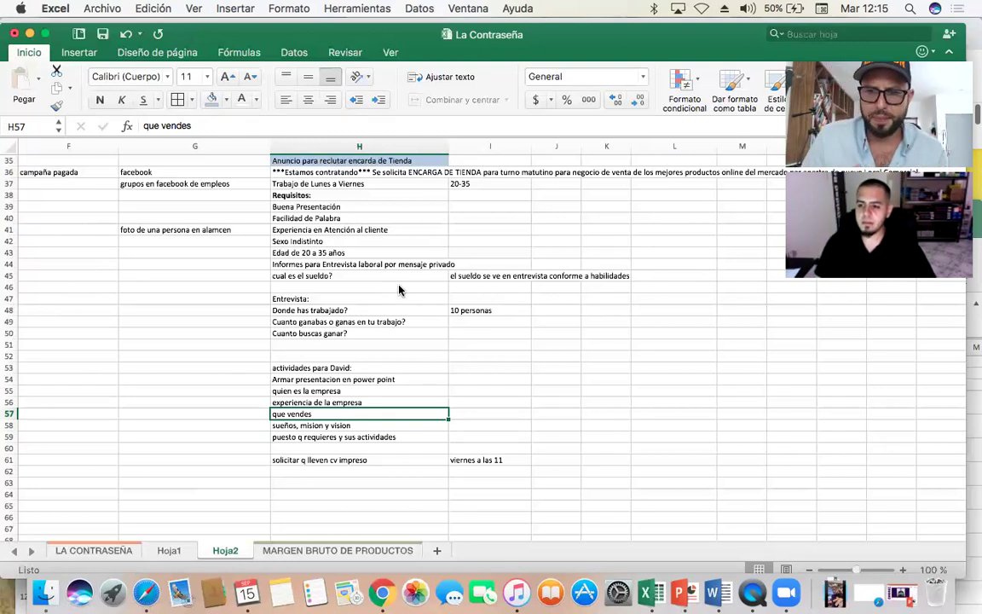
pyautogui.press('super+Tab')
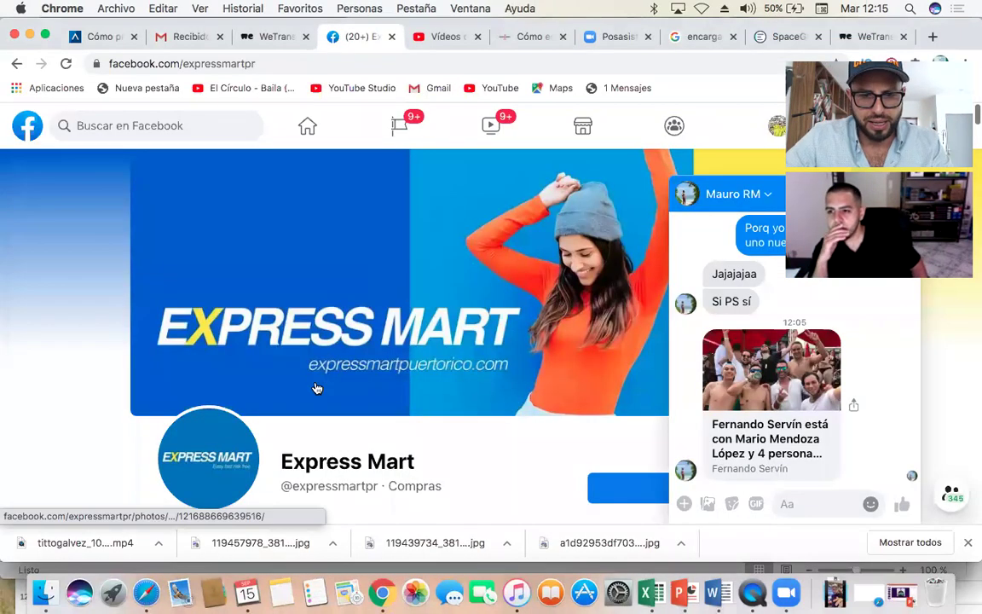
pyautogui.scroll(-5, 322, 310)
pyautogui.scroll(-15, 323, 310)
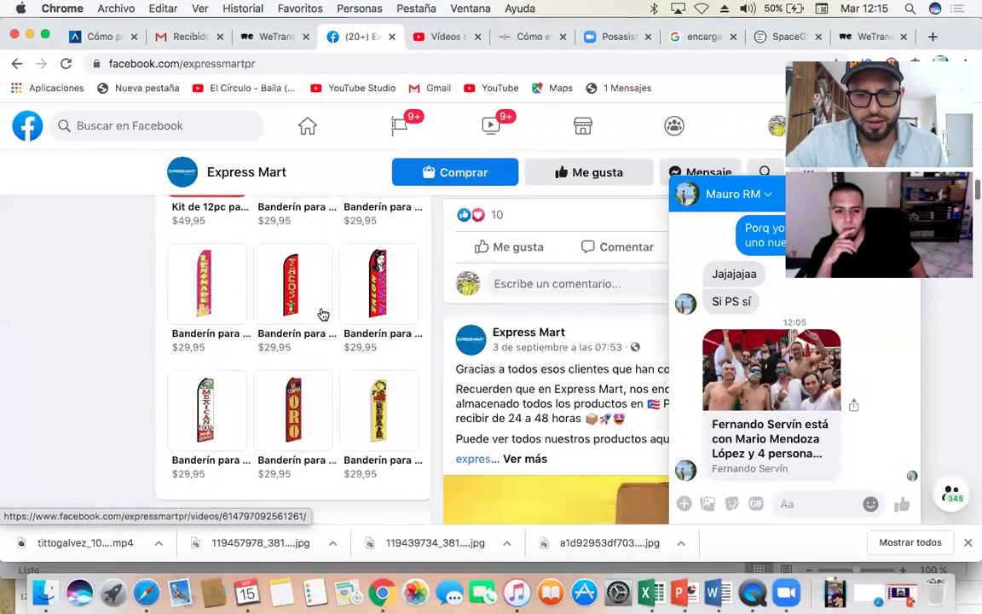
pyautogui.scroll(-2, 322, 315)
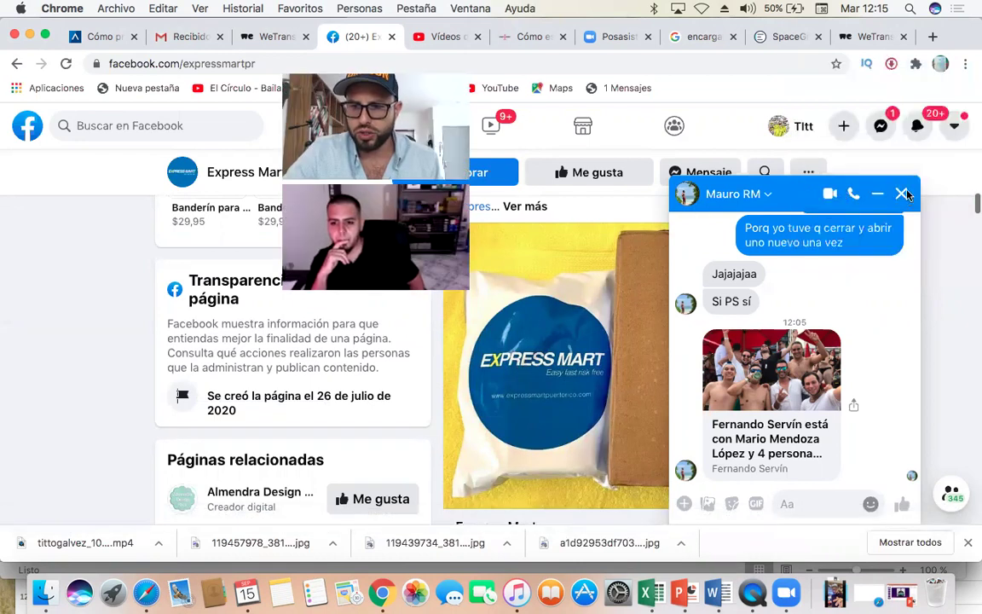
pyautogui.click(902, 195)
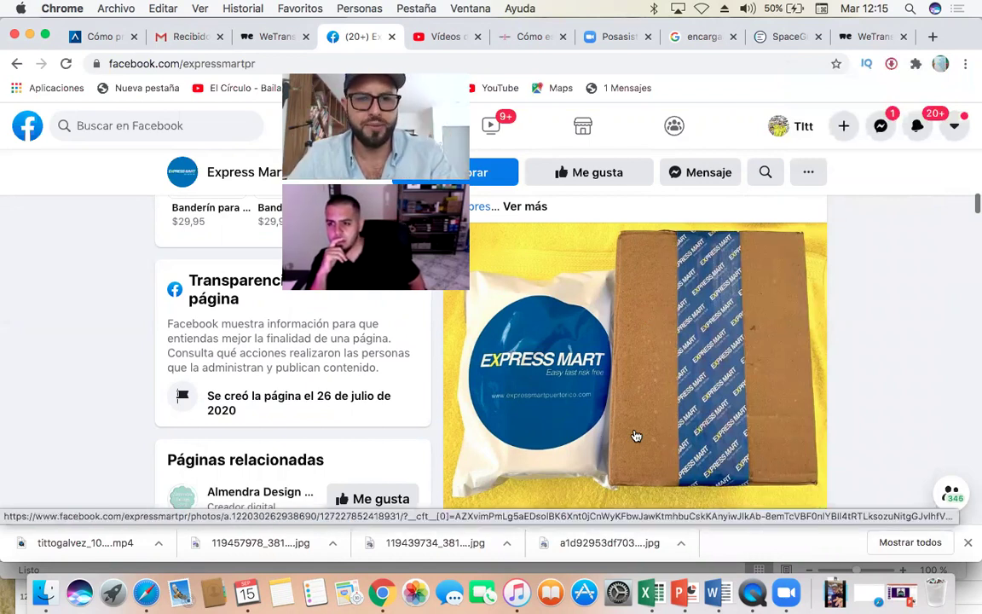
# - Switch back to the Excel workbook and enter the heading "haces preguntas" in H63, below the printed CV instruction
pyautogui.press('super+Tab')
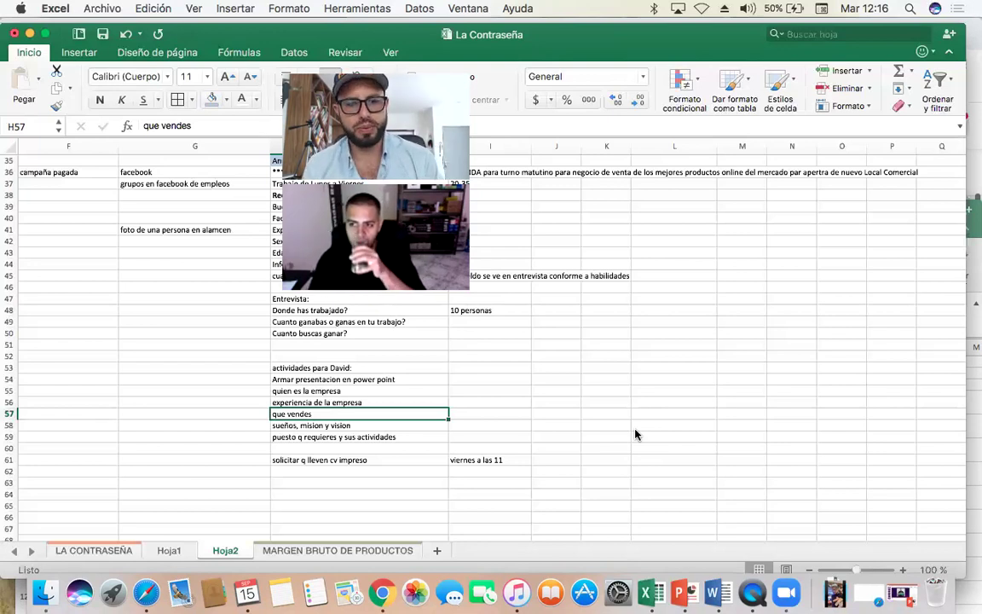
pyautogui.press('Down')
pyautogui.press('Down')
pyautogui.press('Down')
pyautogui.press('Down')
pyautogui.press('Down')
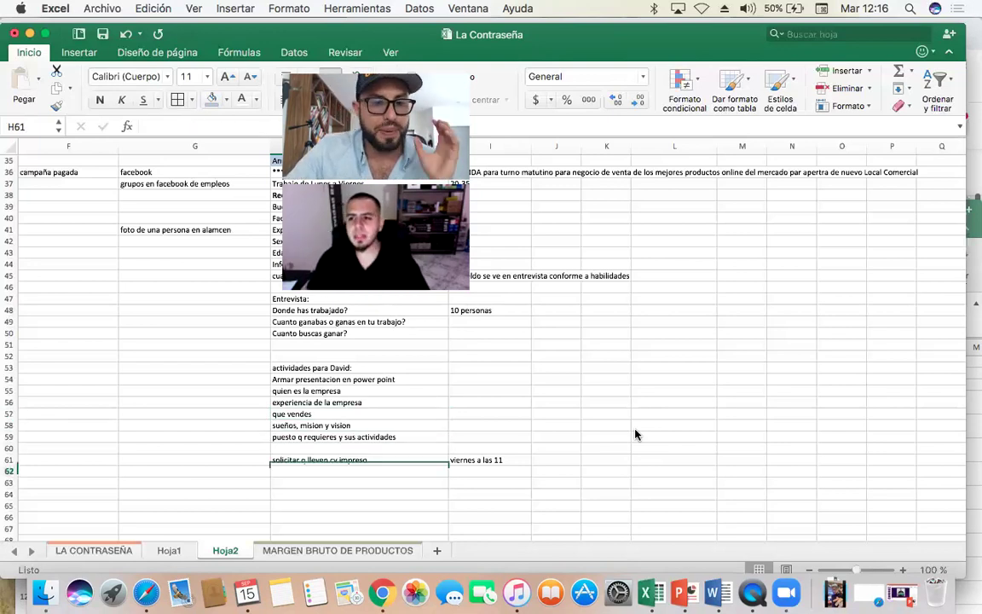
pyautogui.press('Down')
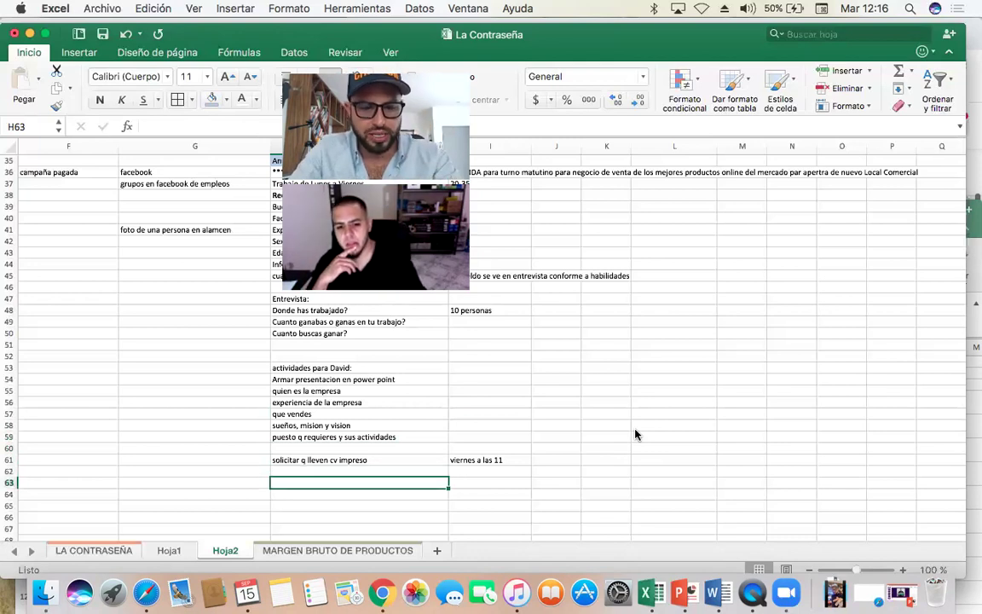
pyautogui.write('haces ')
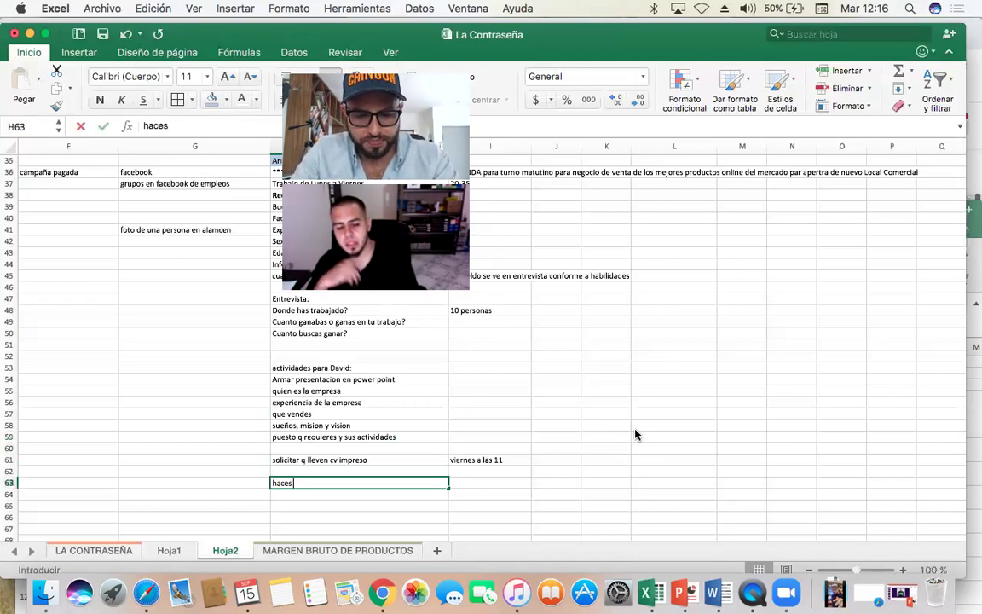
pyautogui.write('preguntas')
pyautogui.press('Return')
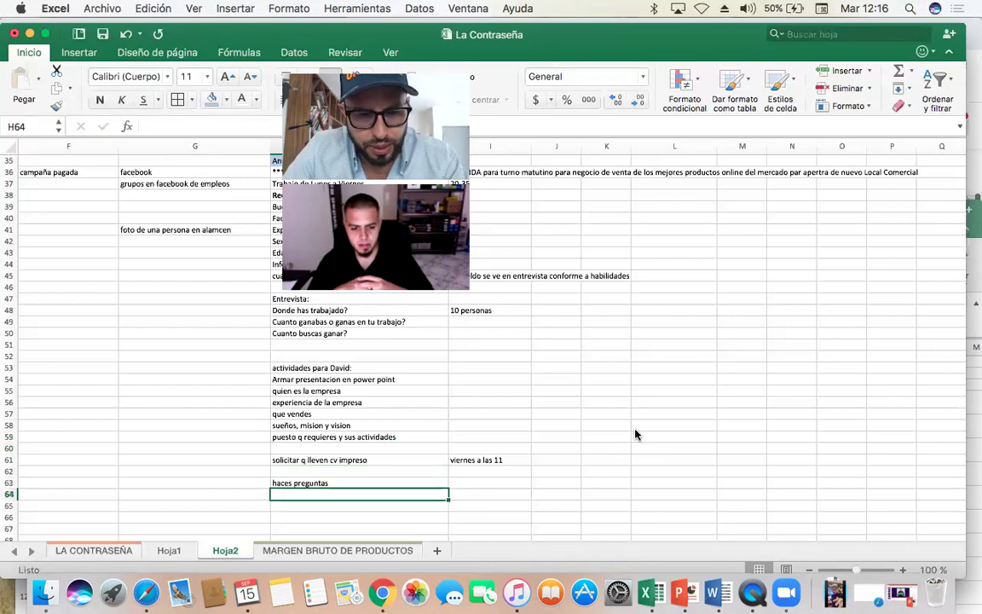
# - Enter the first interview question, "cuentame un poco a q te dedicas actuallmente", in H64
pyautogui.write('cuentame')
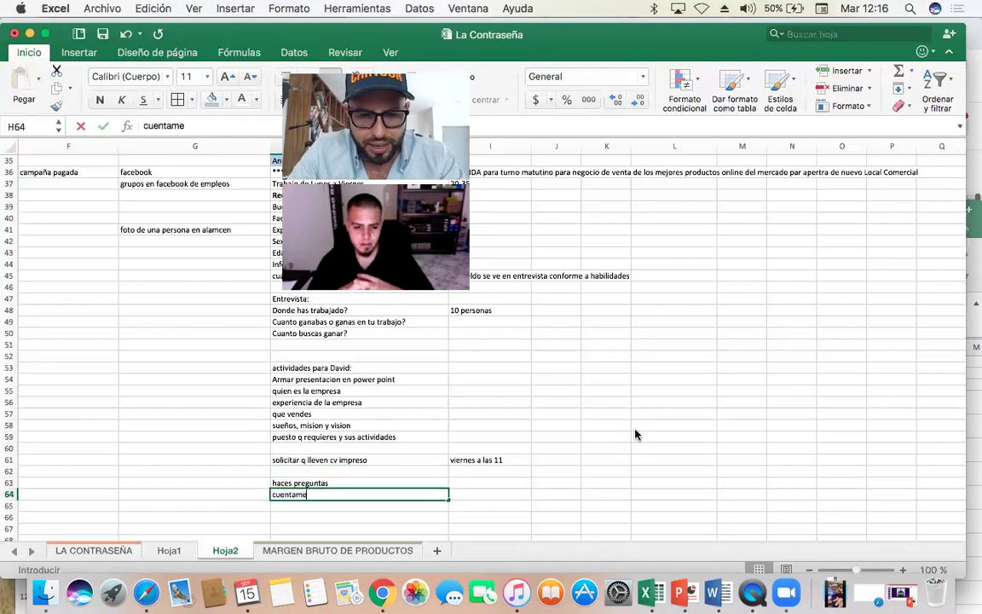
pyautogui.write(' un poco')
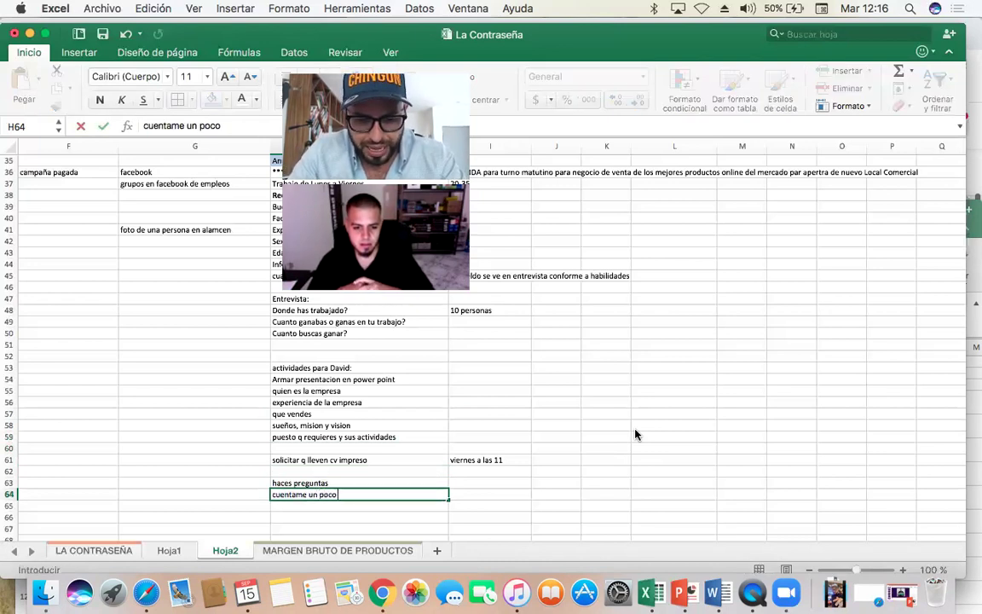
pyautogui.write(' a q te ded')
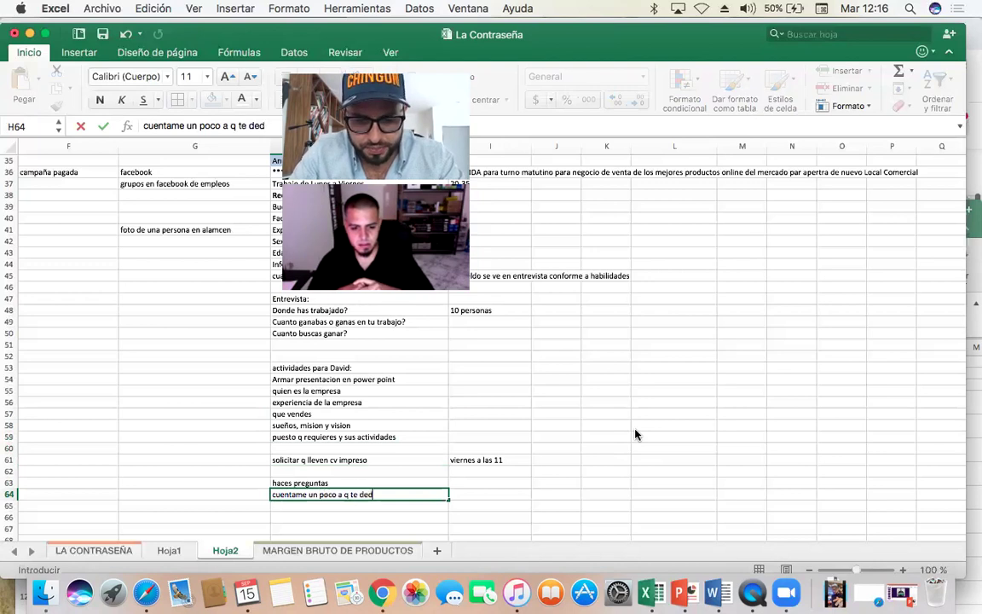
pyautogui.write('icas actuallmente')
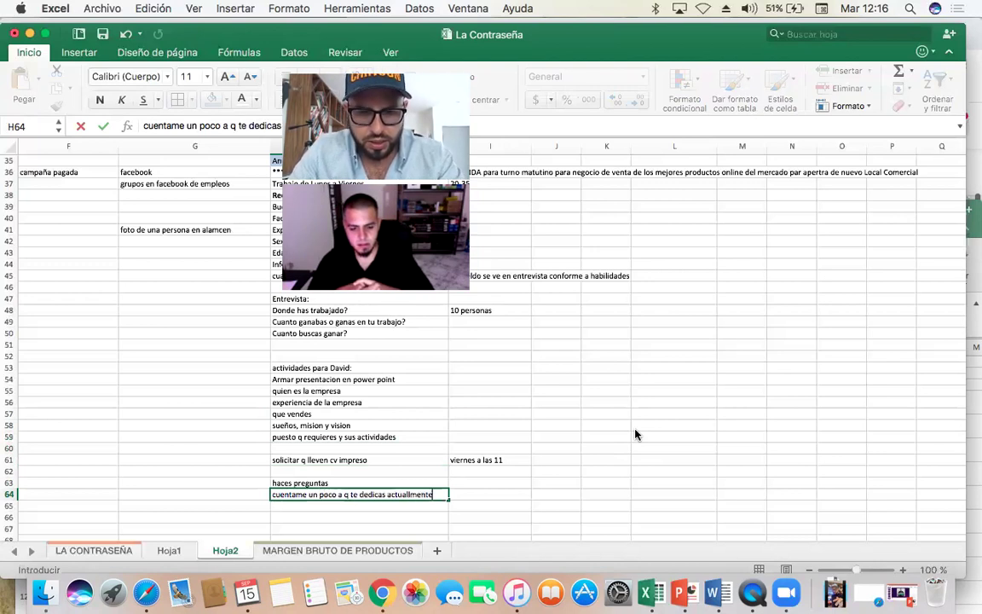
pyautogui.press('Return')
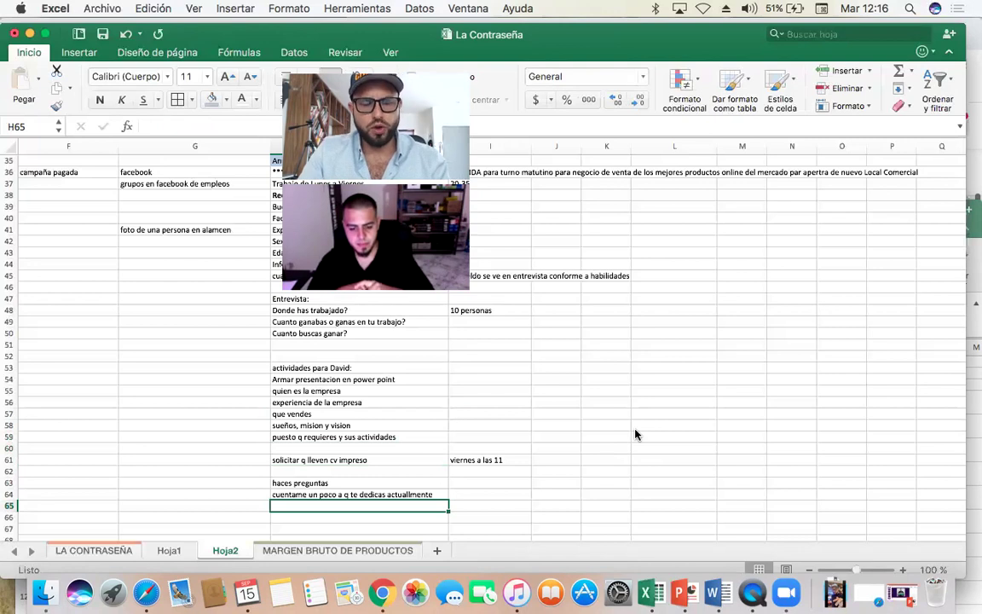
# - Enter the questions "cual fue tu ultimo trabajado" in H65 and "has trabajado en algo relacionado" in H66
pyautogui.write('cual fue tu u')
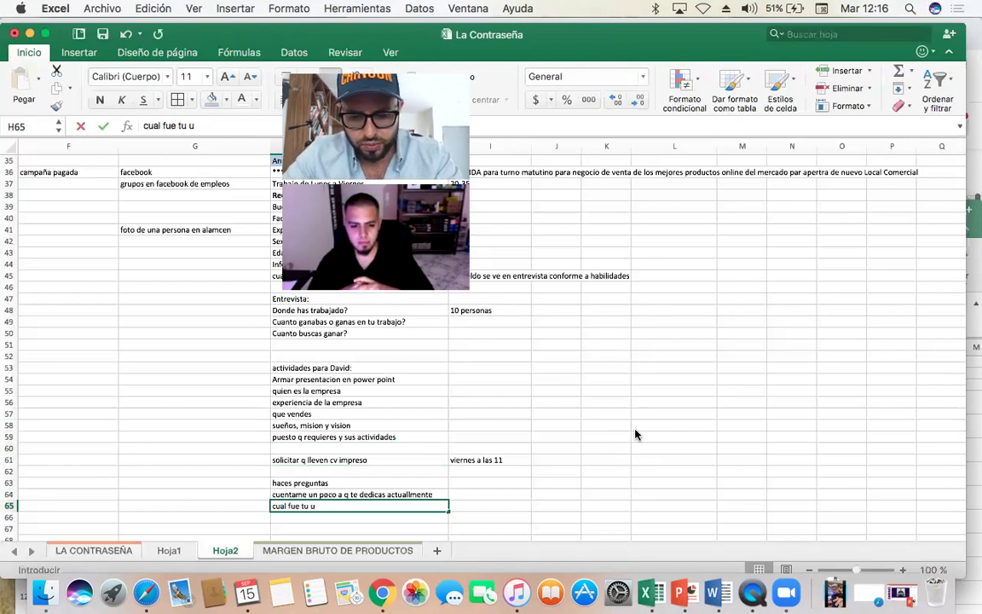
pyautogui.write('ltimo trabajado')
pyautogui.press('Return')
pyautogui.write('has trabajado en algo relacionado')
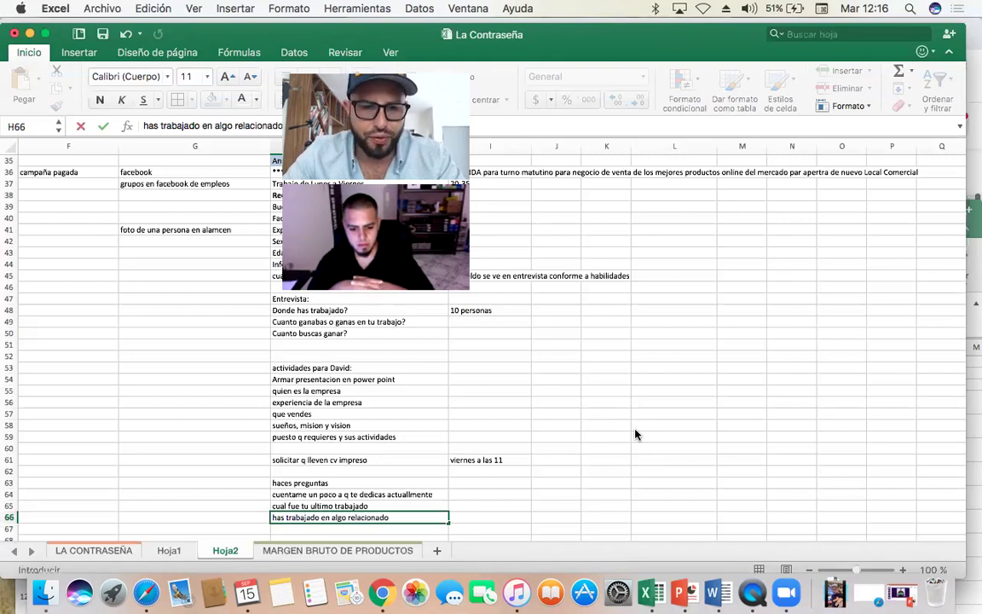
pyautogui.press('Return')
# - Enter the questions "porq ya no trabajas ahí?" in H67 and "porq te intereso trabajar aquí" in H68
pyautogui.scroll(-3, 635, 435)
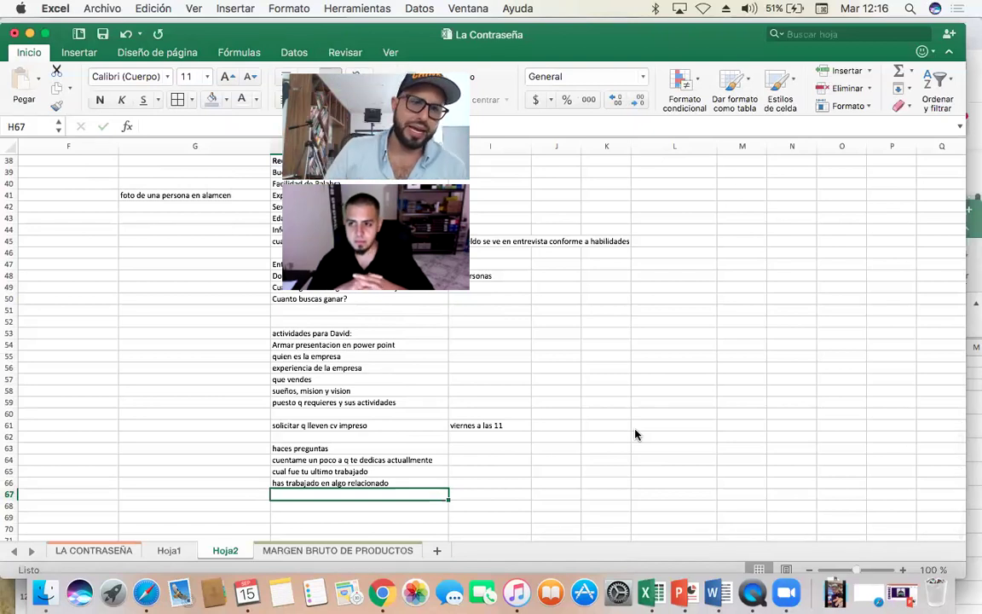
pyautogui.write('porq ya no t')
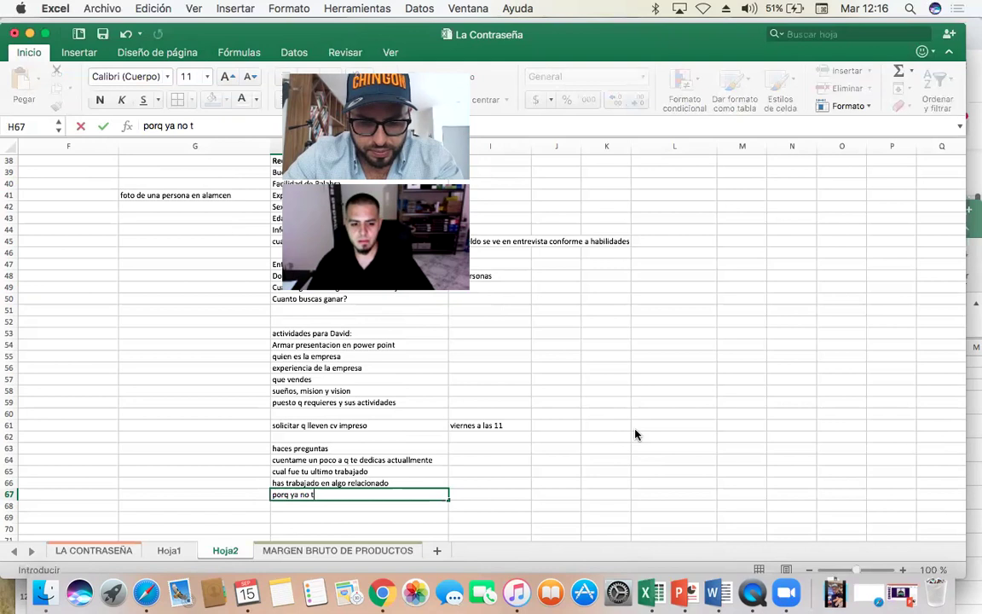
pyautogui.write('rabajas ahi?')
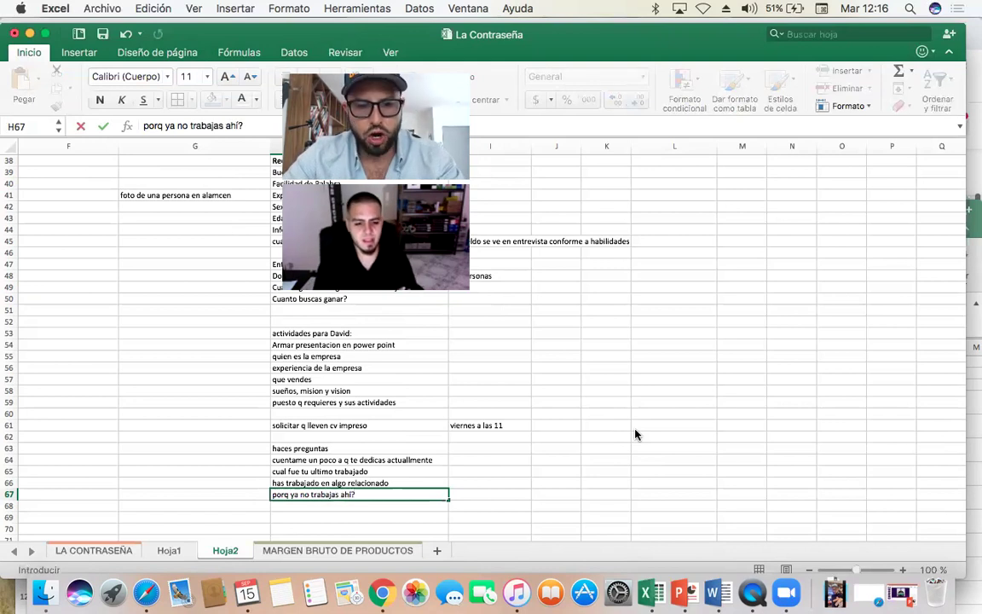
pyautogui.press('Return')
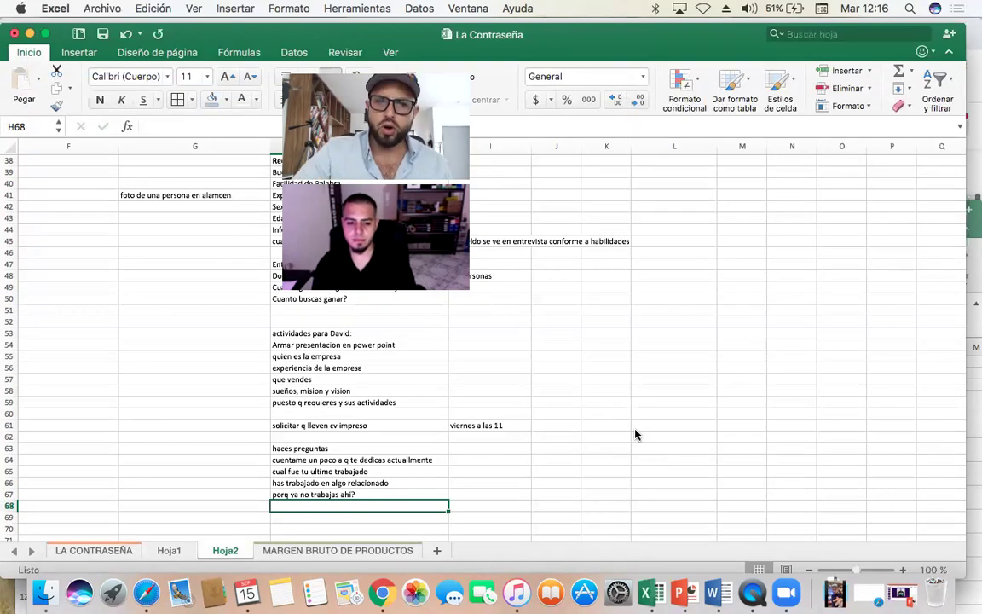
pyautogui.scroll(-3, 635, 435)
pyautogui.write('porq te intereso')
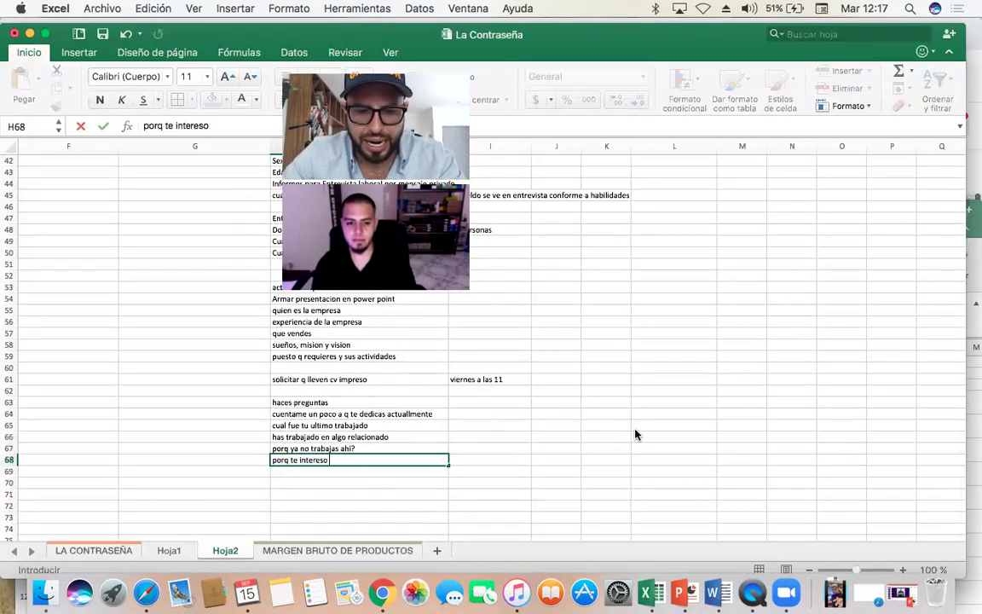
pyautogui.write(' trabajar aquí')
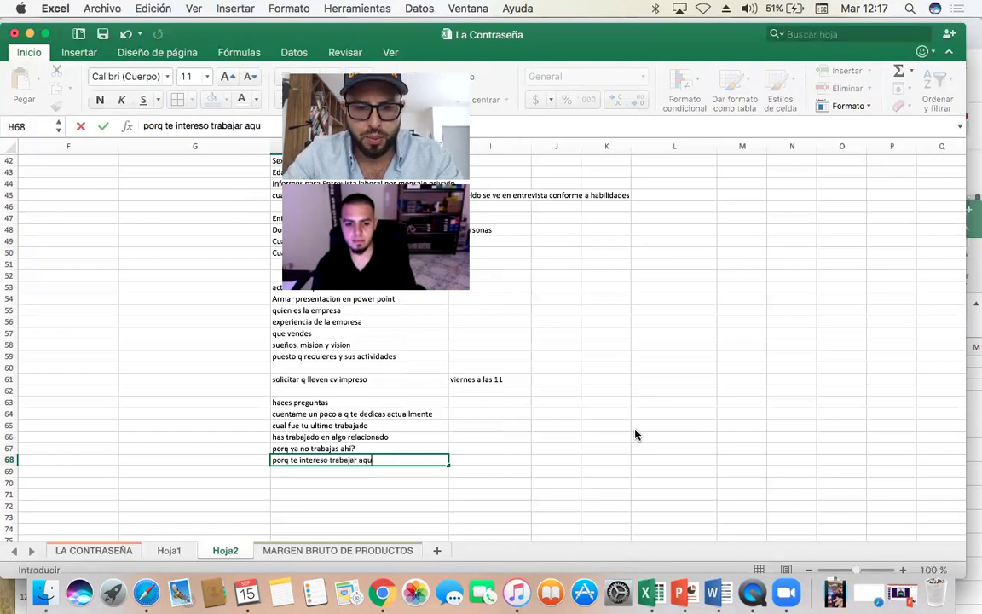
pyautogui.press('Return')
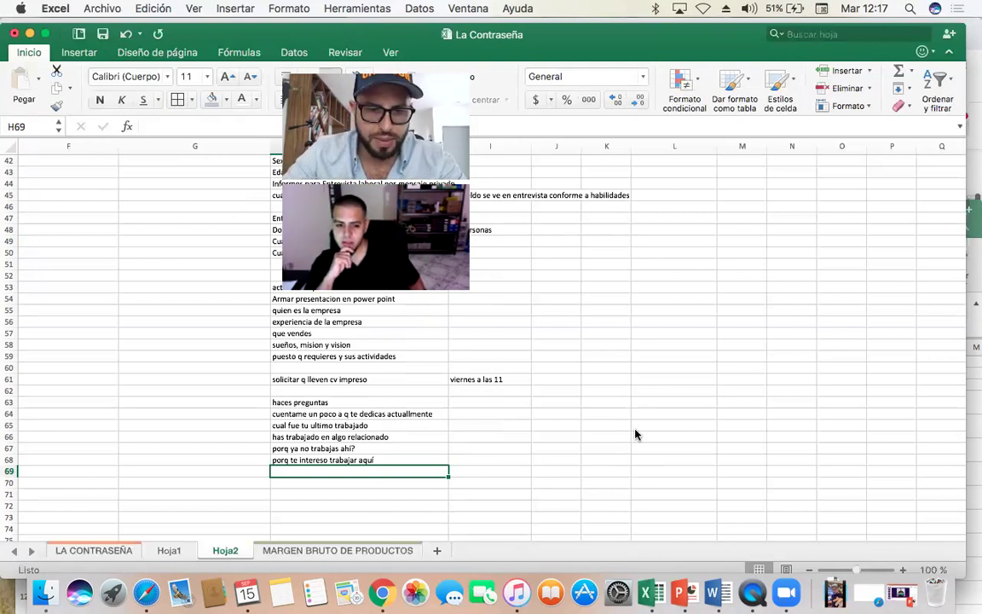
# - Enter the salary questions "cuanto ganabas" in H69 and "cuanto buscas ganar" in H70
pyautogui.write('cuanto ganabas')
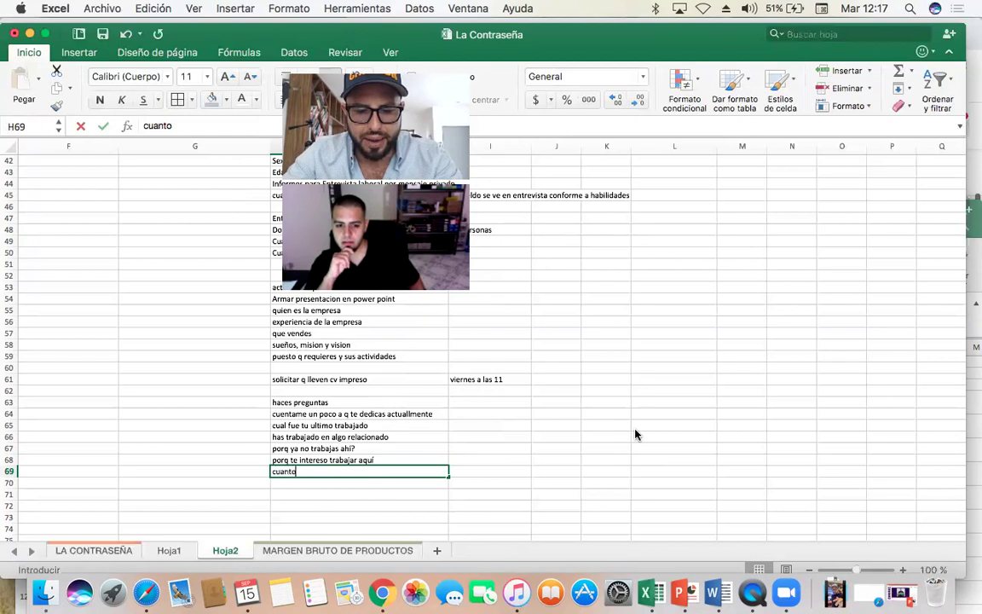
pyautogui.press('BackSpace')
pyautogui.press('BackSpace')
pyautogui.write('as')
pyautogui.press('Return')
pyautogui.write('cu')
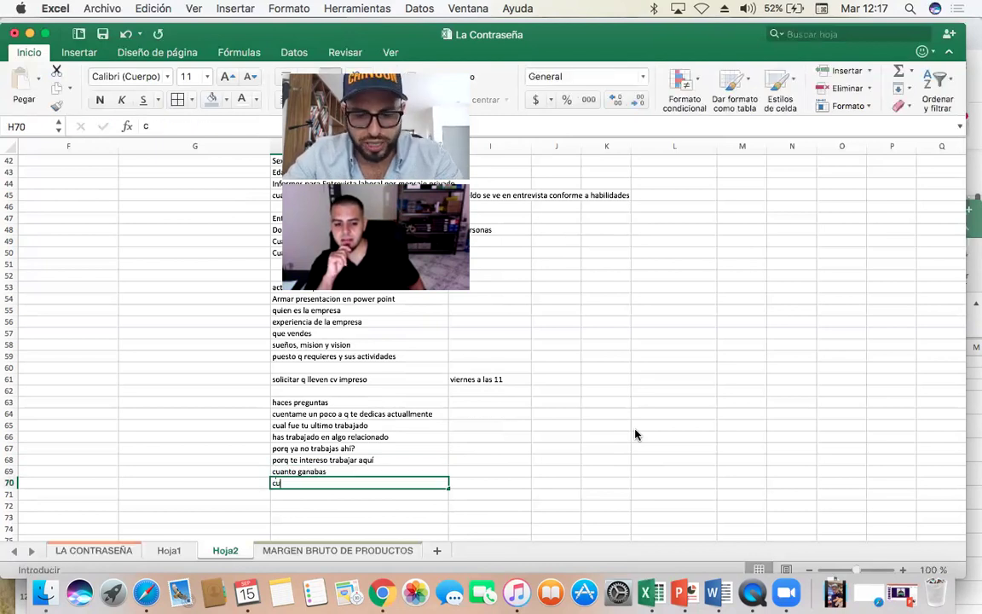
pyautogui.write('anto buscas ganar')
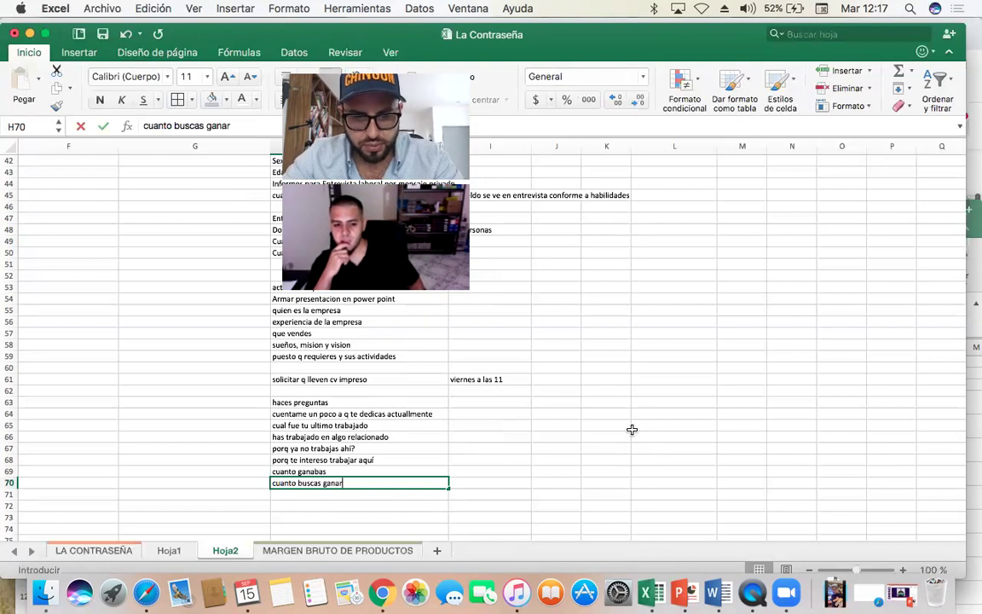
pyautogui.press('Return')
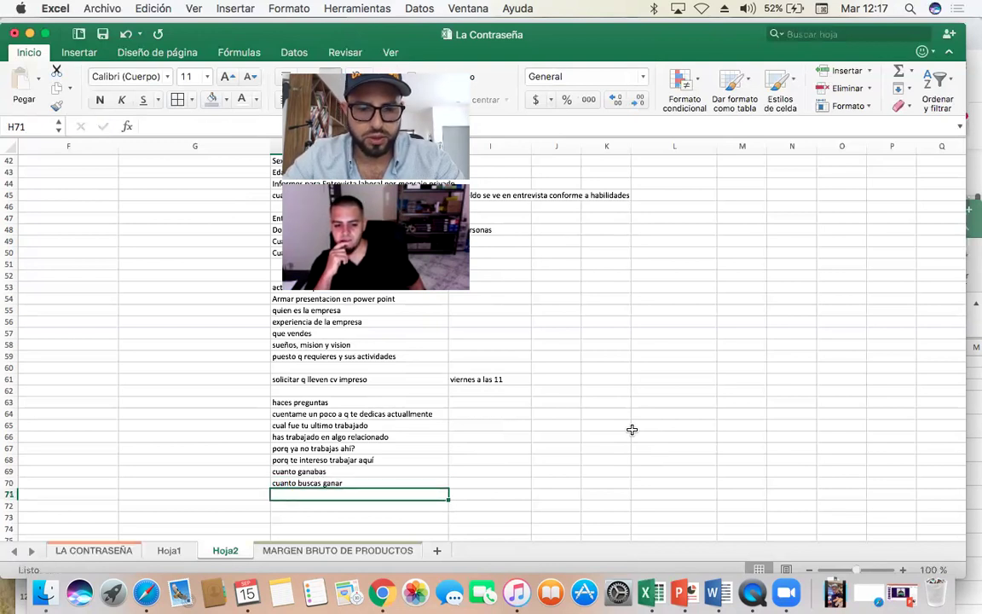
# - Enter the questions "como te queda el horario?" in H71 and "que tan lejos vives de aquí" in H72
pyautogui.write('como')
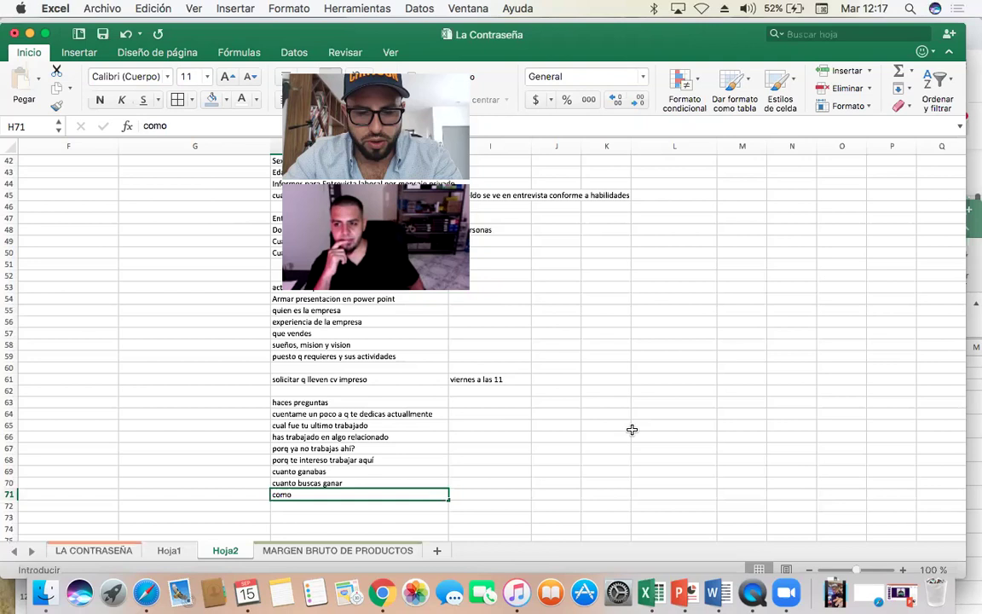
pyautogui.write(' te queda el horario?')
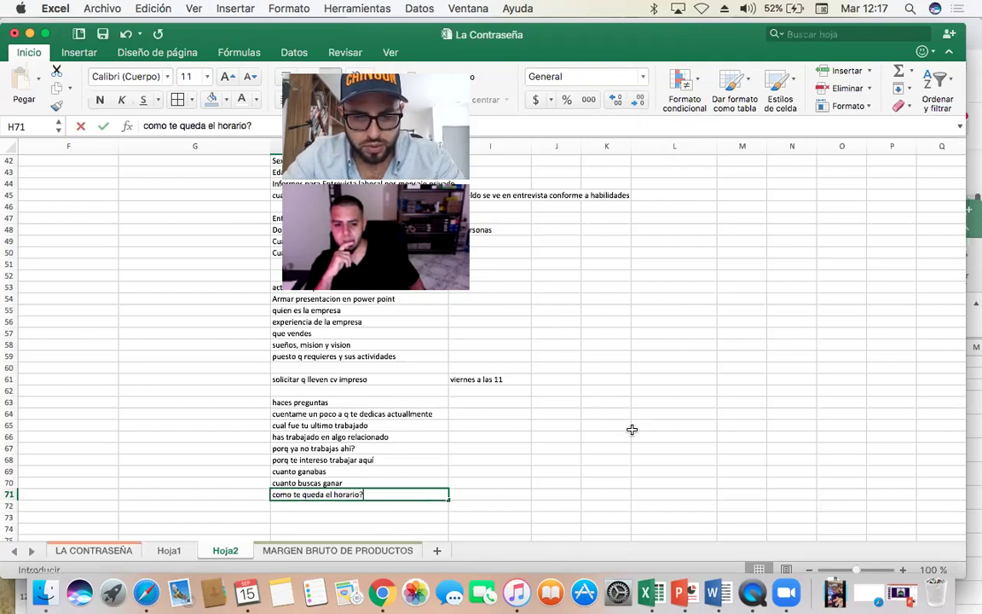
pyautogui.press('Return')
pyautogui.write('que tan lejos vives de qu')
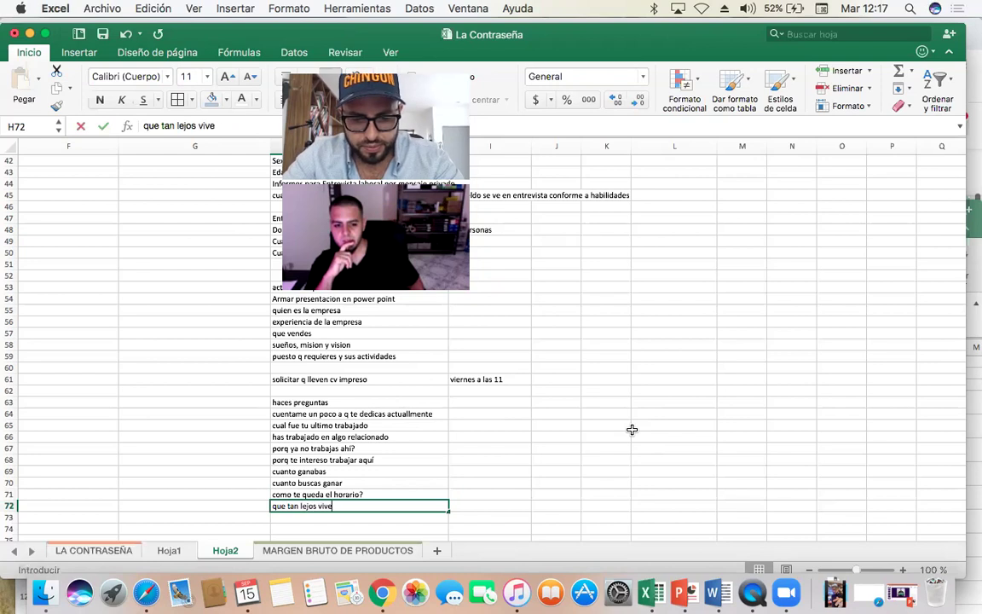
pyautogui.press('BackSpace')
pyautogui.press('BackSpace')
pyautogui.write('aquí')
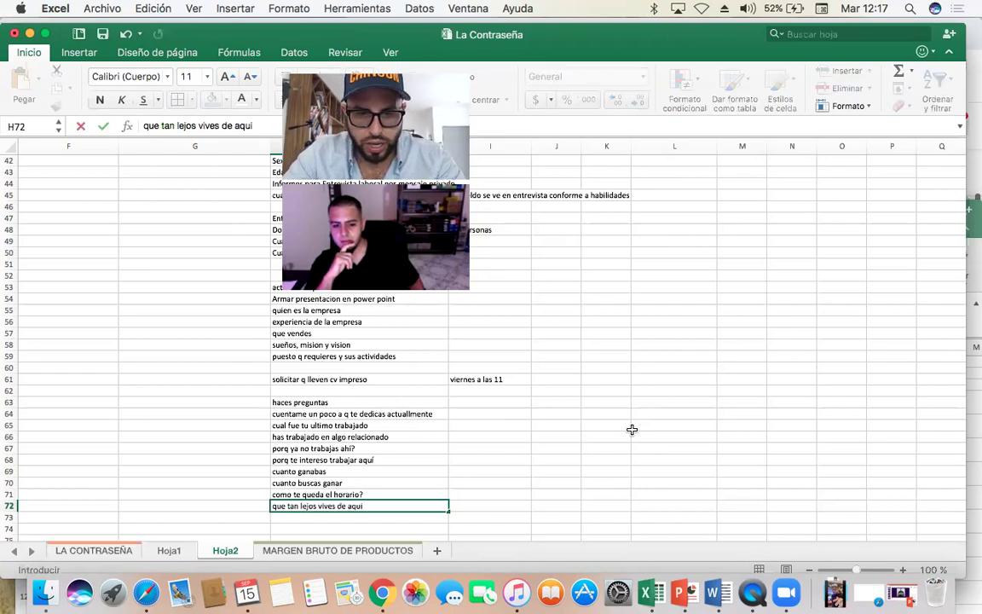
pyautogui.press('Return')
# - Enter the final interview question, "con qeuin vives?", in H73
pyautogui.write('con')
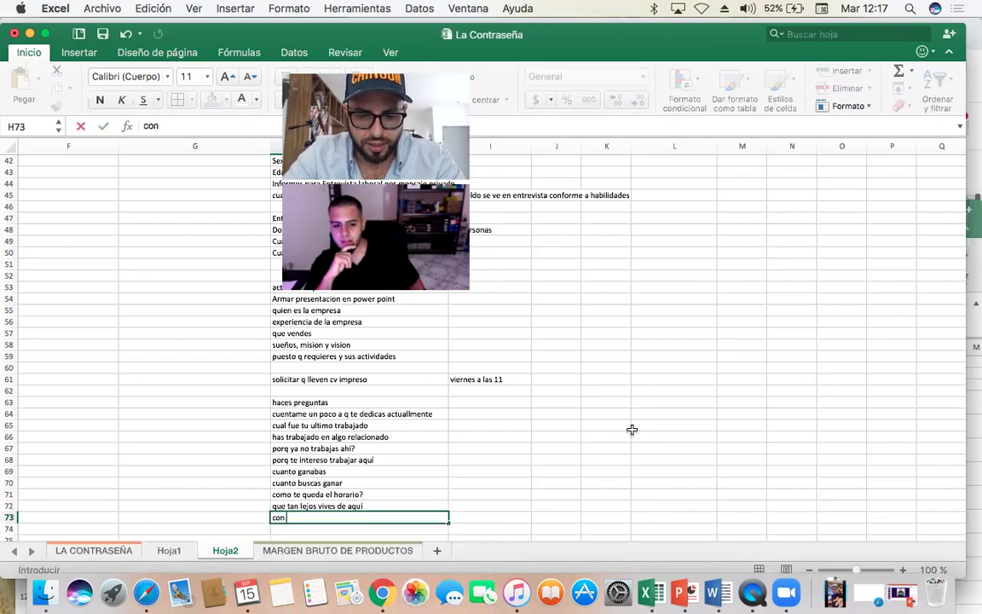
pyautogui.write(' qeuin vives?')
pyautogui.scroll(-3, 632, 430)
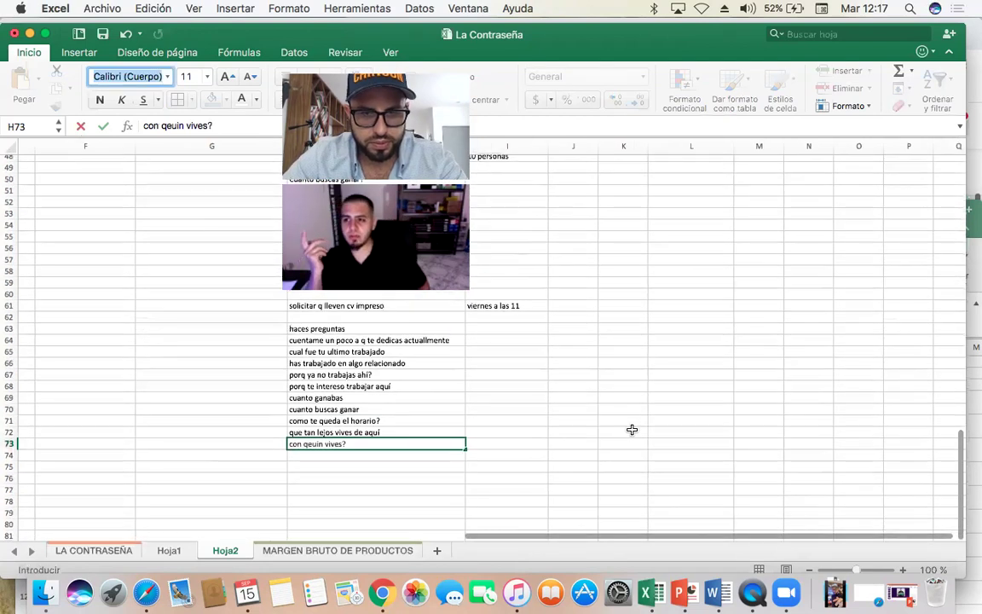
pyautogui.hscroll(1, 632, 429)
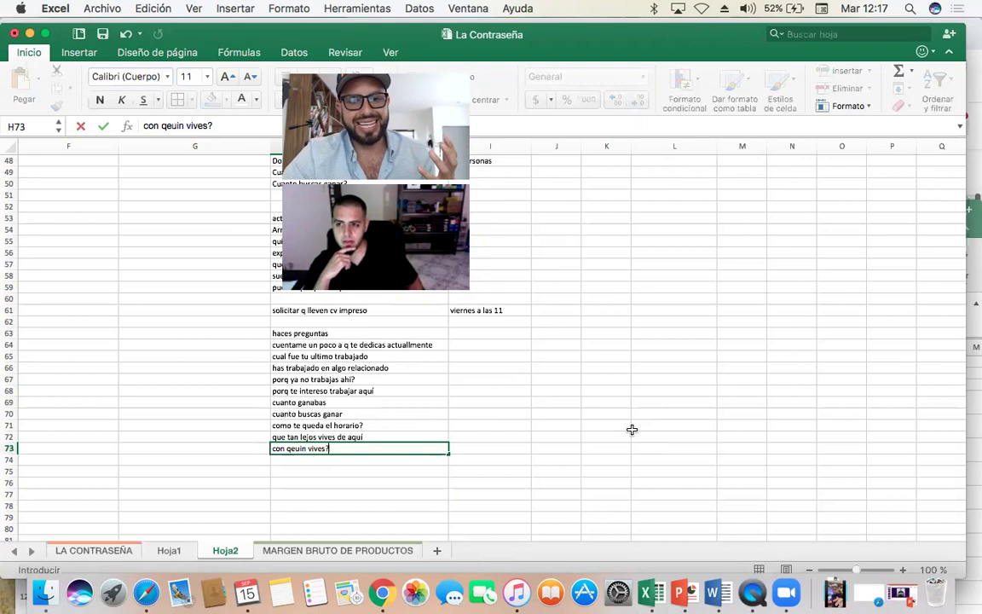
pyautogui.press('Return')
pyautogui.press('Up')
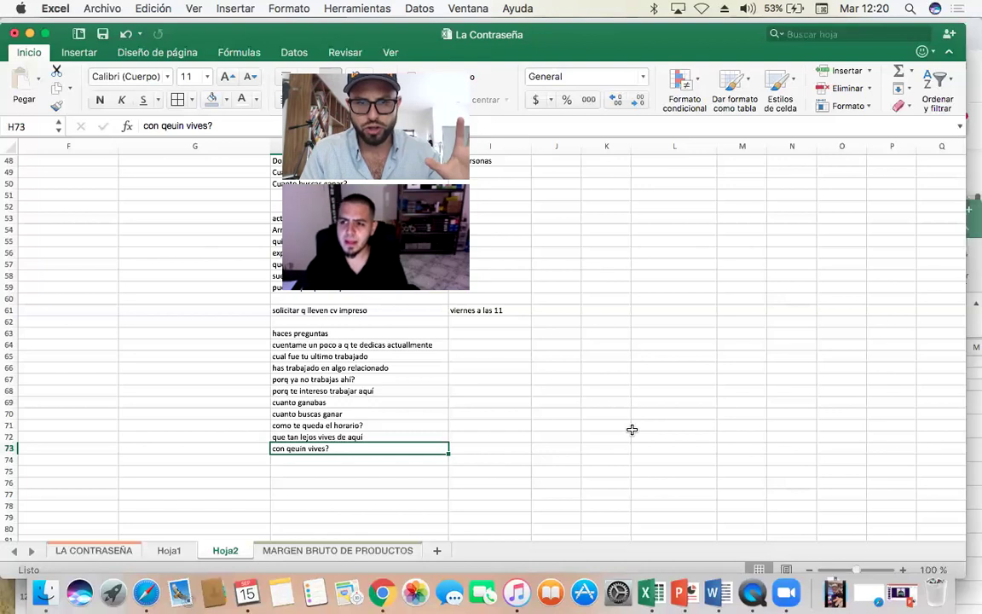
# - Enter the note "nventate socios" in H76, leaving two blank rows below the list of questions
pyautogui.press('Down')
pyautogui.press('Down')
pyautogui.press('Down')
pyautogui.write('nventate socios')
pyautogui.press('Return')
pyautogui.press('Up')
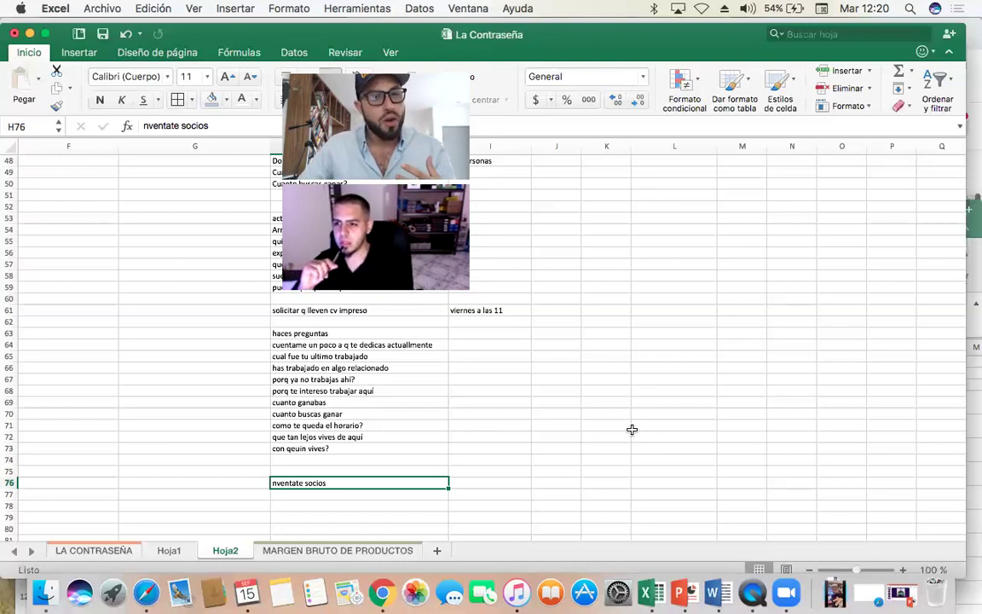
# - Review the interview questions in column H, then the recruitment ad, requirements and manager's tasks above them
pyautogui.press('Up')
pyautogui.press('Up')
pyautogui.press('Up')
pyautogui.press('Up')
pyautogui.press('Up')
pyautogui.press('Up')
pyautogui.press('Up')
pyautogui.press('Up')
pyautogui.press('Up')
pyautogui.press('Up')
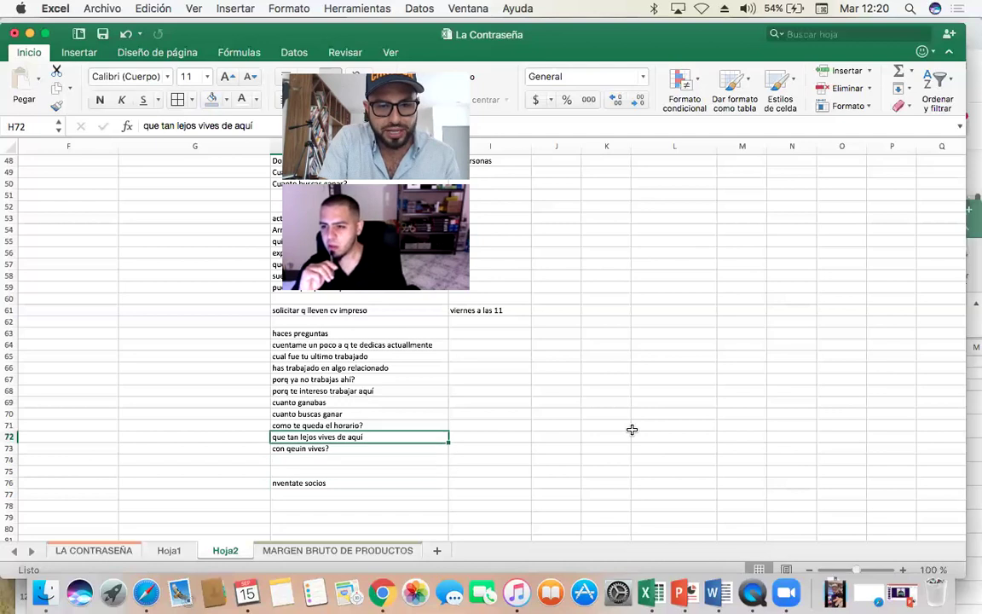
pyautogui.press('Up')
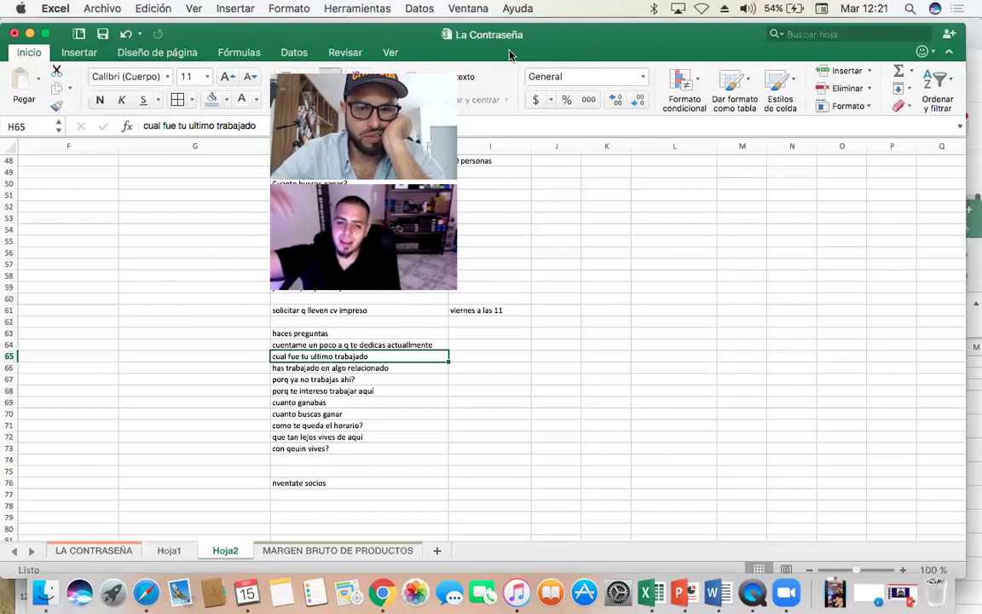
pyautogui.scroll(5, 467, 286)
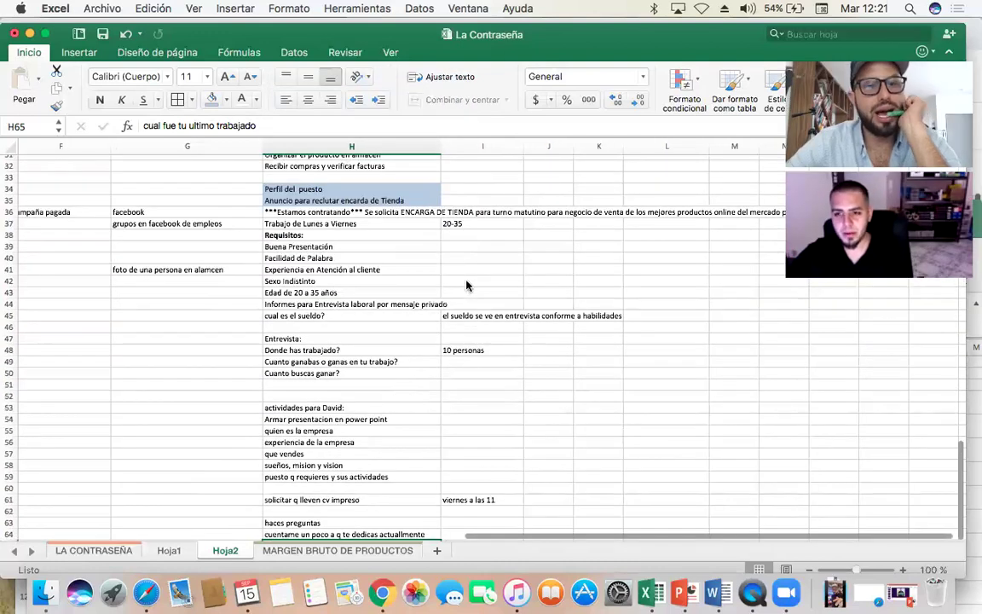
# - Review the recruitment ad, the job requirements and the manager's hiring tasks in column H of Hoja2
pyautogui.scroll(-1, 418, 250)
pyautogui.click(345, 219)
pyautogui.press('Up')
pyautogui.press('Right')
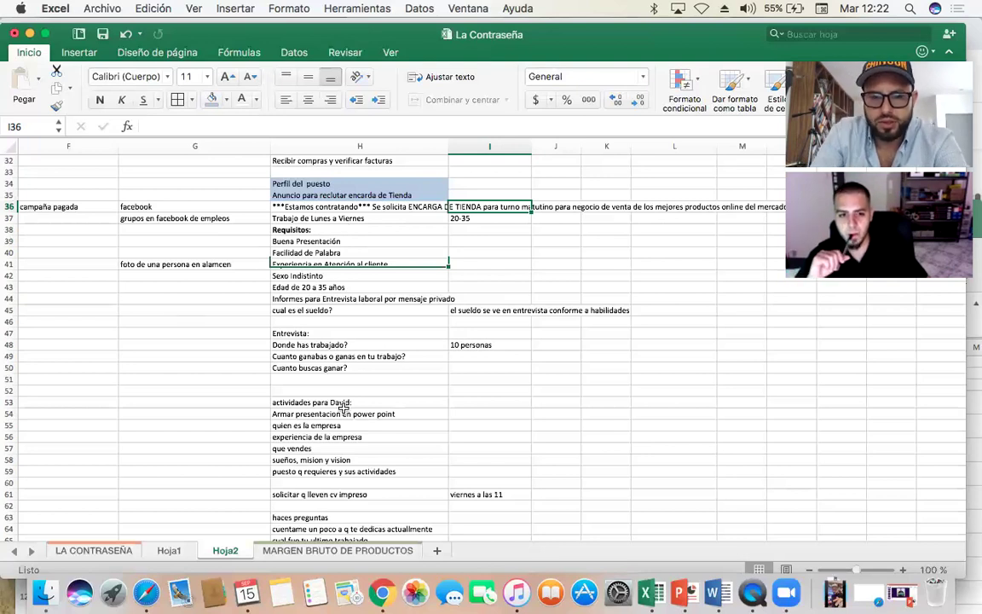
pyautogui.scroll(-5, 343, 407)
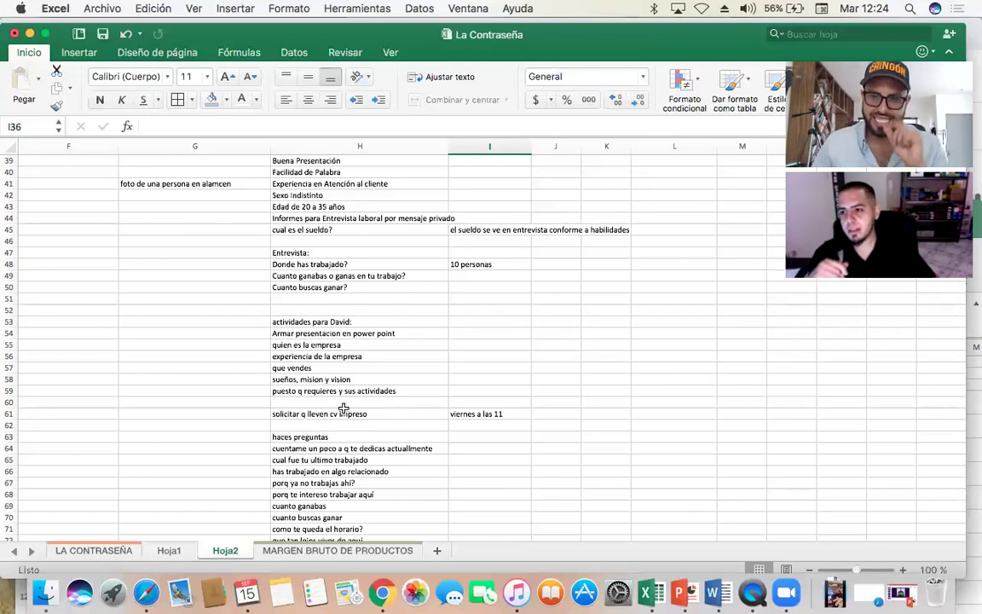
pyautogui.scroll(5, 343, 408)
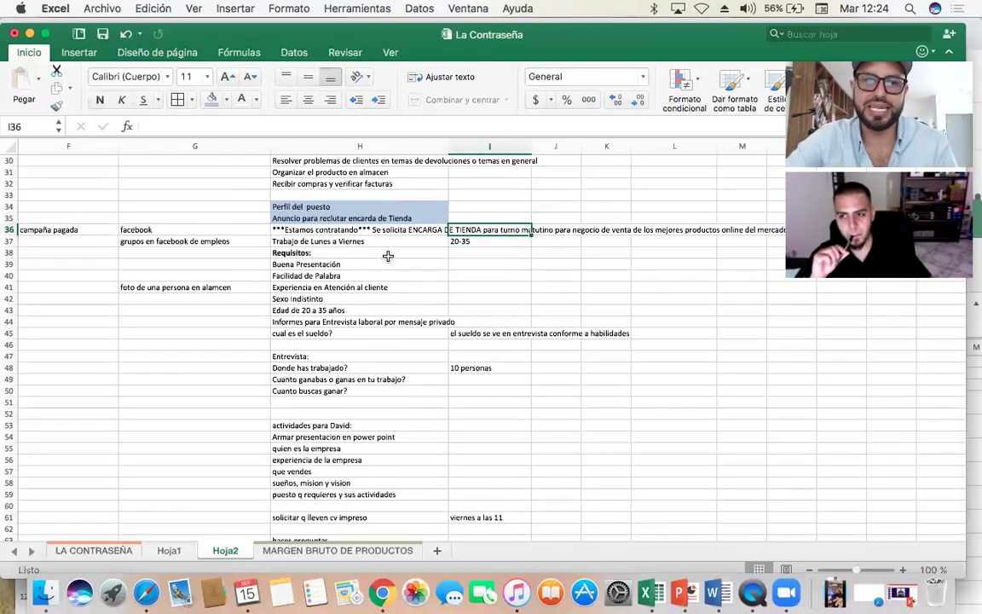
# - Examine the organization chart, then the recruitment ad, requirements and interview preparation tasks below it
pyautogui.scroll(10, 387, 256)
pyautogui.hscroll(-5, 388, 256)
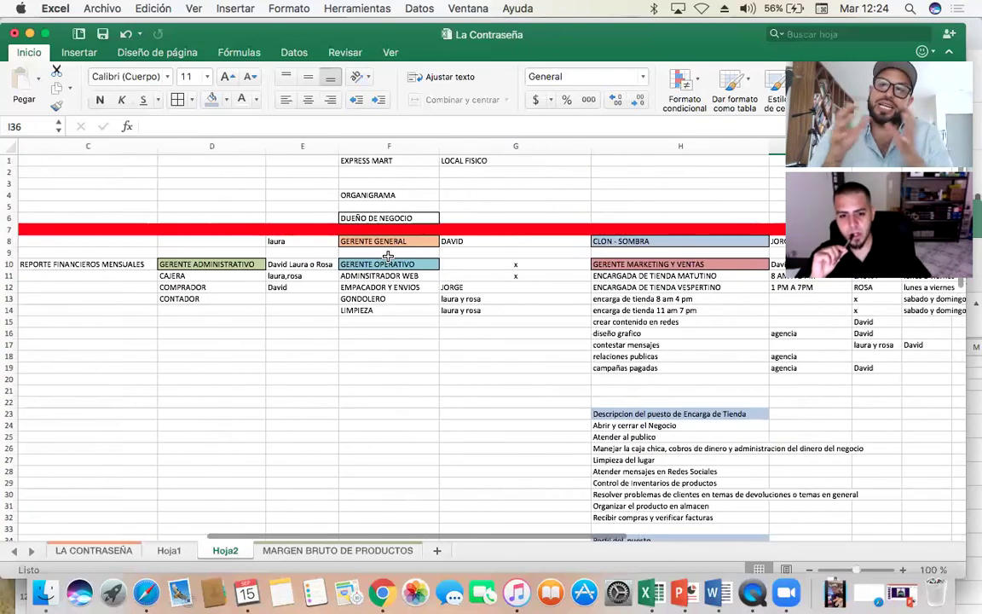
pyautogui.hscroll(3, 387, 255)
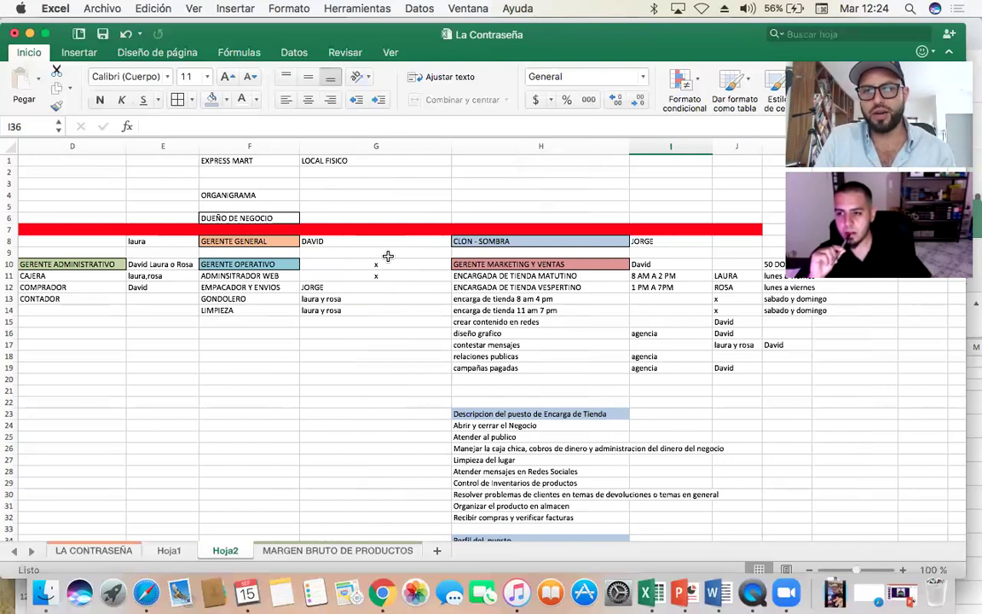
pyautogui.scroll(-7, 388, 256)
pyautogui.hscroll(1, 387, 255)
pyautogui.hscroll(1, 386, 248)
pyautogui.scroll(-4, 386, 248)
pyautogui.hscroll(-1, 386, 249)
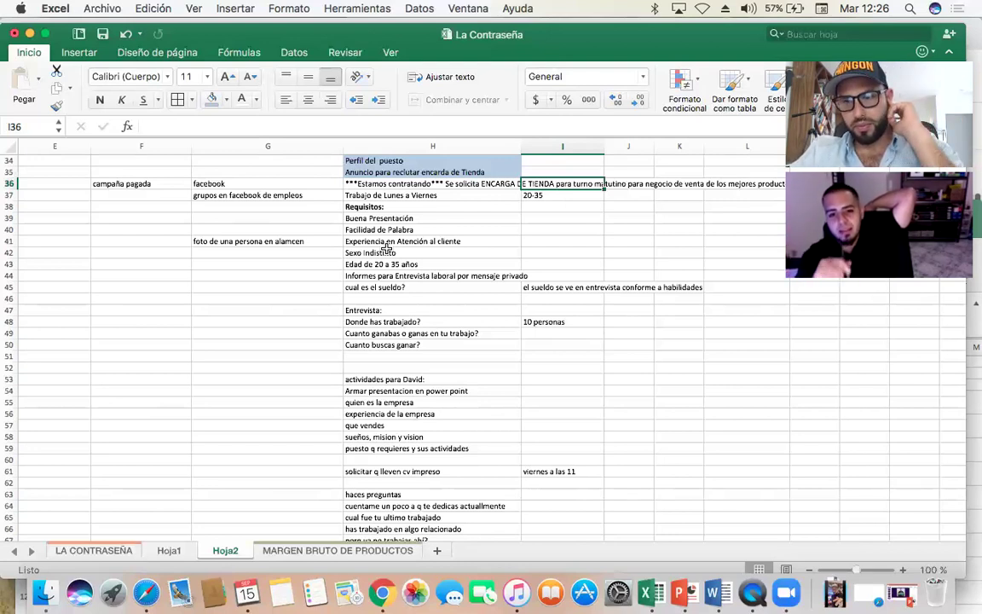
pyautogui.scroll(-1, 427, 486)
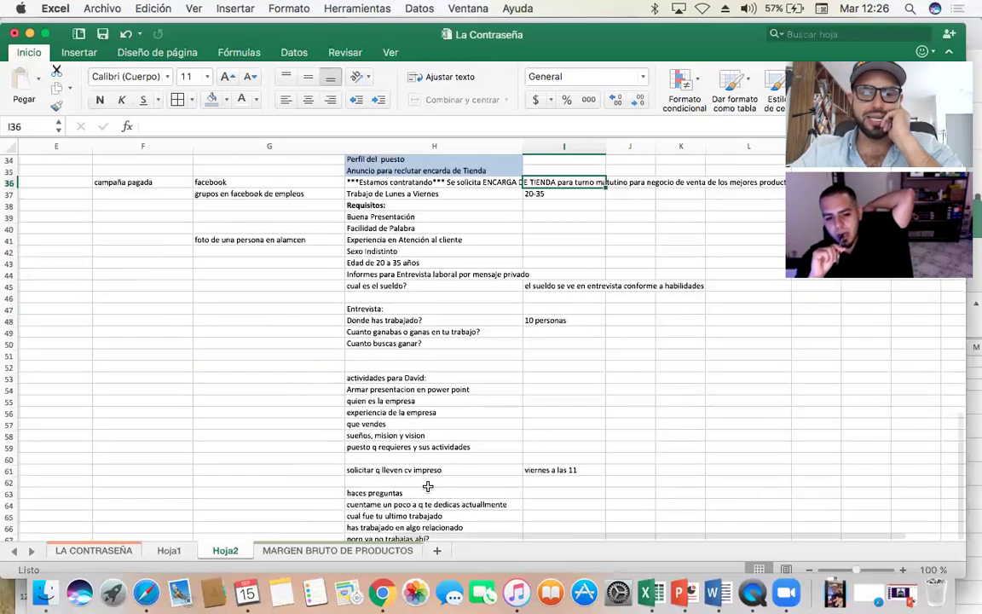
pyautogui.scroll(-5, 427, 486)
pyautogui.scroll(15, 427, 486)
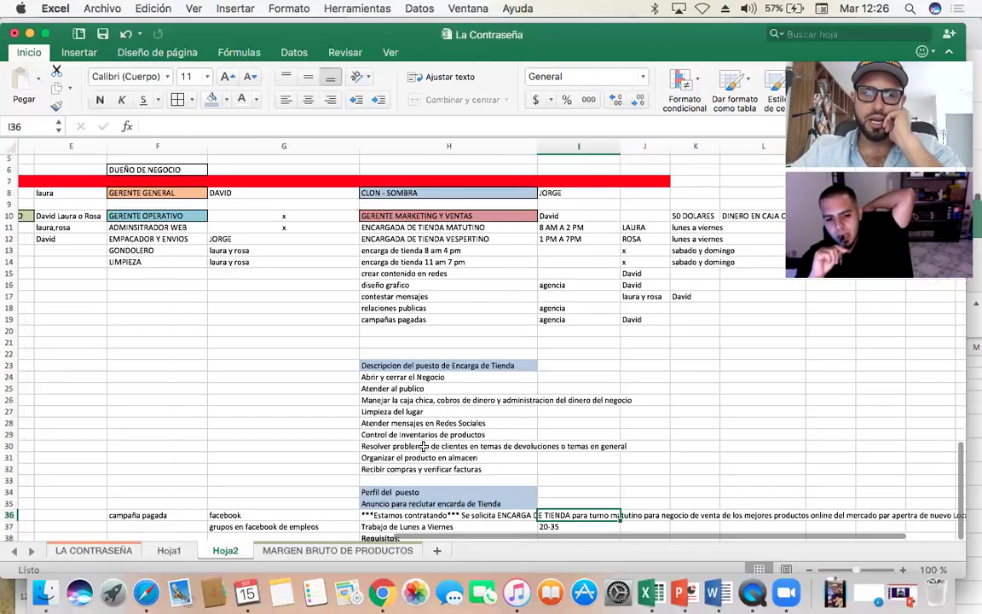
# - Check who is assigned to the positions under GERENTE OPERATIVO and GERENTE ADMINISTRATIVO in the organization chart
pyautogui.hscroll(1, 424, 446)
pyautogui.click(400, 225)
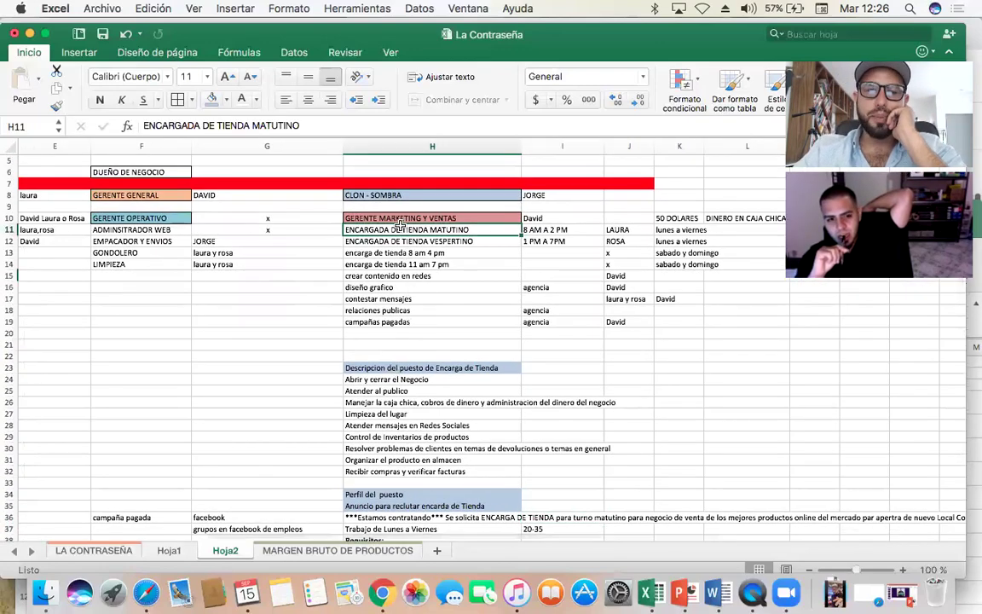
pyautogui.press('Left')
pyautogui.press('Left')
pyautogui.press('Left')
pyautogui.press('Left')
pyautogui.press('Left')
pyautogui.press('Right')
pyautogui.press('Right')
pyautogui.press('Right')
pyautogui.press('Right')
pyautogui.press('Right')
pyautogui.press('Down')
pyautogui.press('Left')
pyautogui.press('Left')
pyautogui.press('Right')
pyautogui.press('Down')
pyautogui.scroll(1, 400, 225)
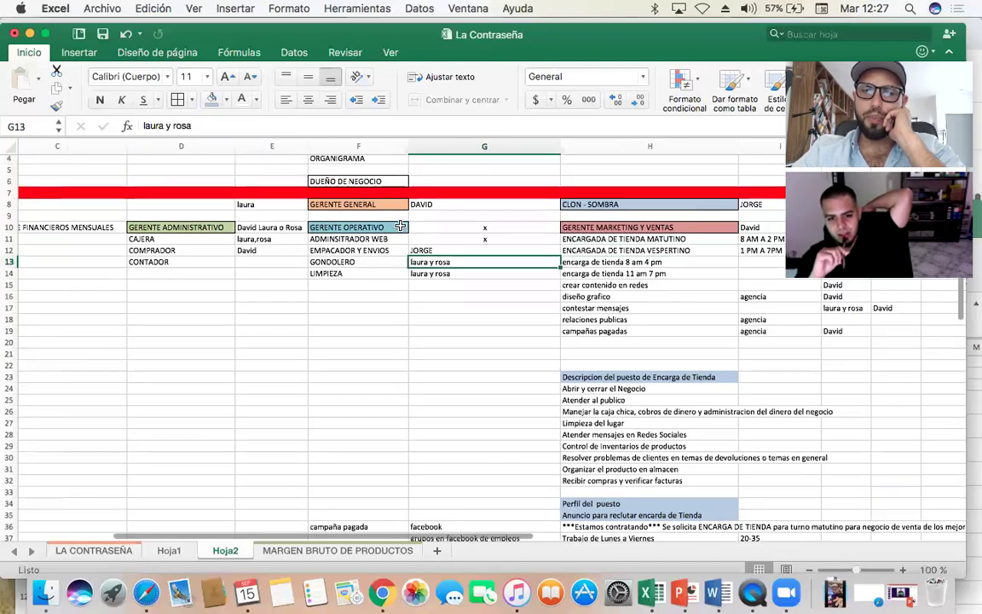
pyautogui.scroll(-3, 400, 225)
pyautogui.hscroll(5, 401, 226)
pyautogui.hscroll(-2, 441, 205)
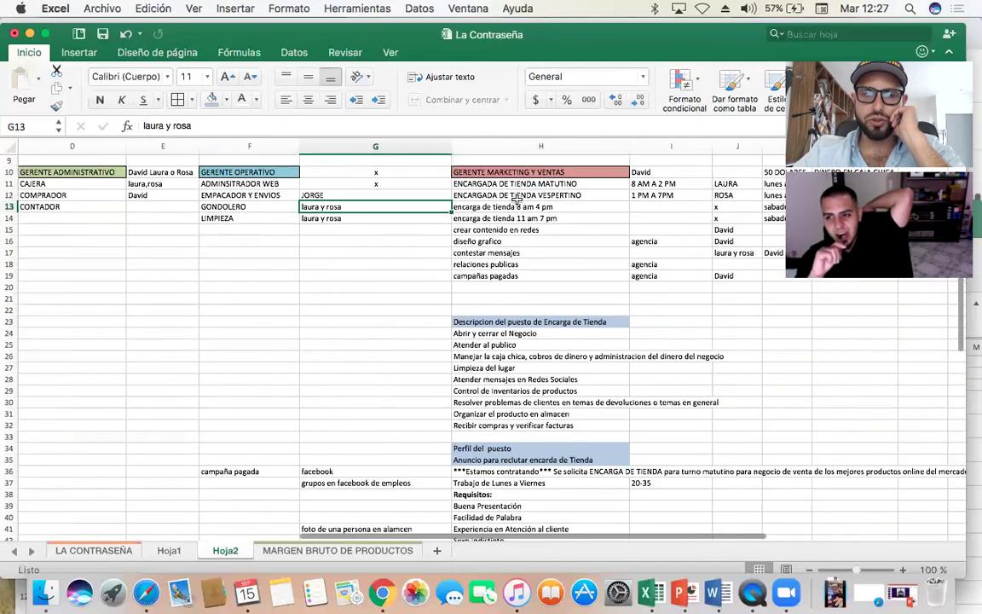
# - Examine the morning and evening store manager shifts and the assignments under GERENTE MARKETING Y VENTAS
pyautogui.click(519, 184)
pyautogui.press('Down')
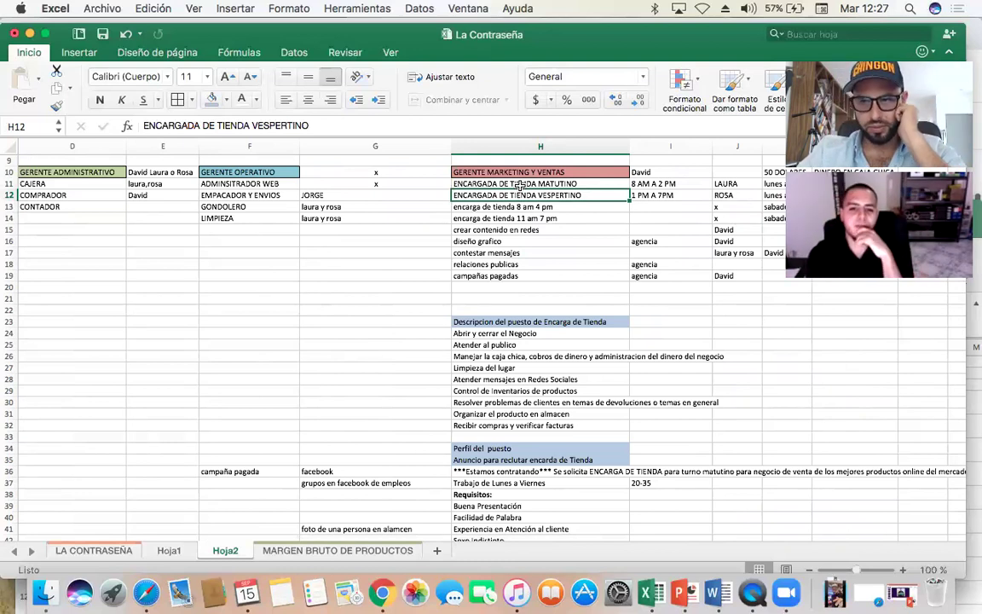
pyautogui.press('Right')
pyautogui.press('Down')
pyautogui.press('Down')
pyautogui.press('Right')
pyautogui.press('Down')
pyautogui.press('Down')
pyautogui.press('Down')
pyautogui.press('Down')
pyautogui.press('Left')
pyautogui.press('Up')
pyautogui.press('Up')
pyautogui.press('Up')
pyautogui.press('Up')
pyautogui.press('Up')
pyautogui.press('Up')
pyautogui.press('Up')
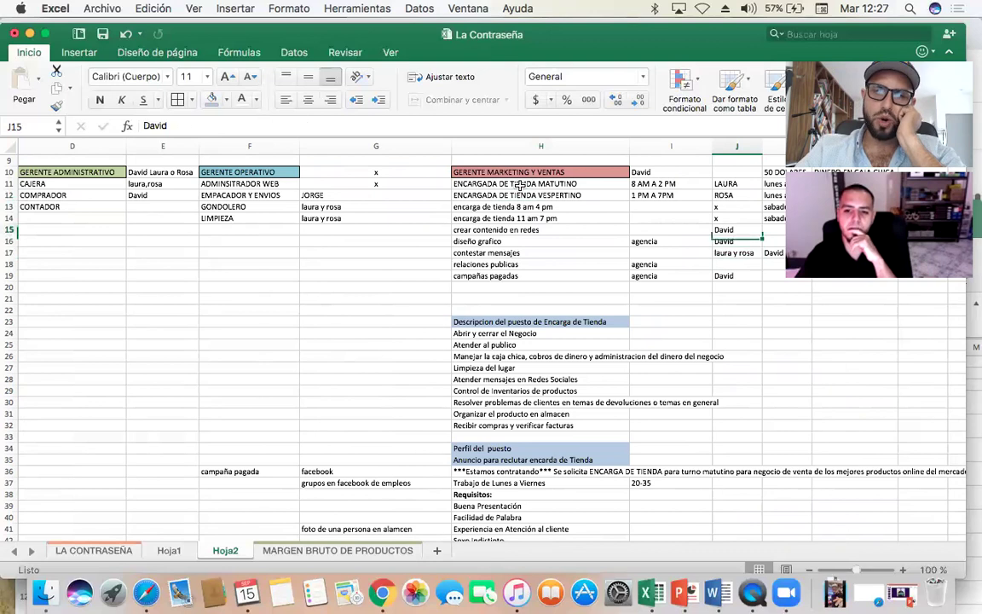
pyautogui.press('Down')
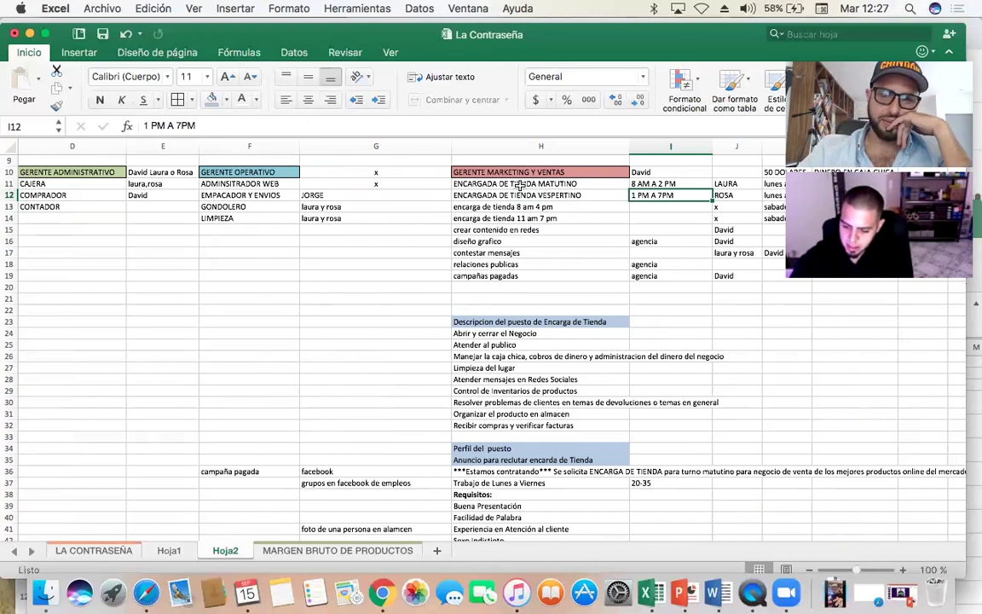
pyautogui.press('Up')
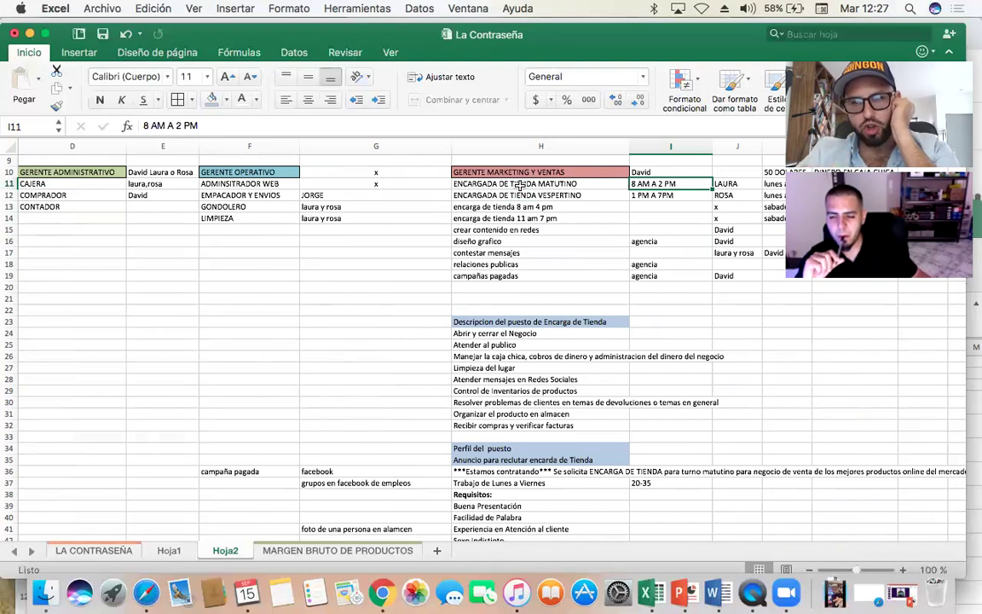
pyautogui.press('Down')
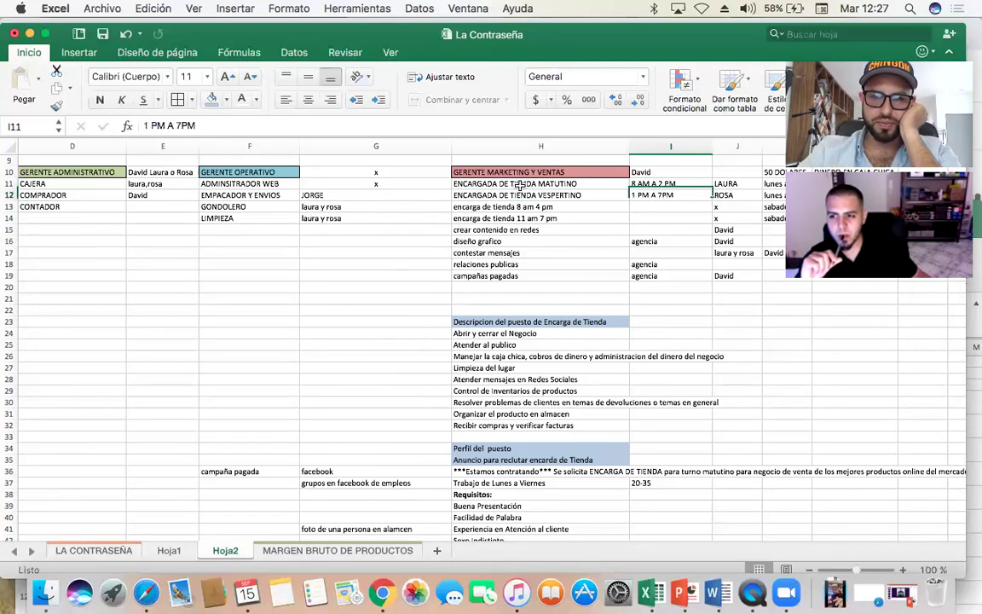
pyautogui.press('Left')
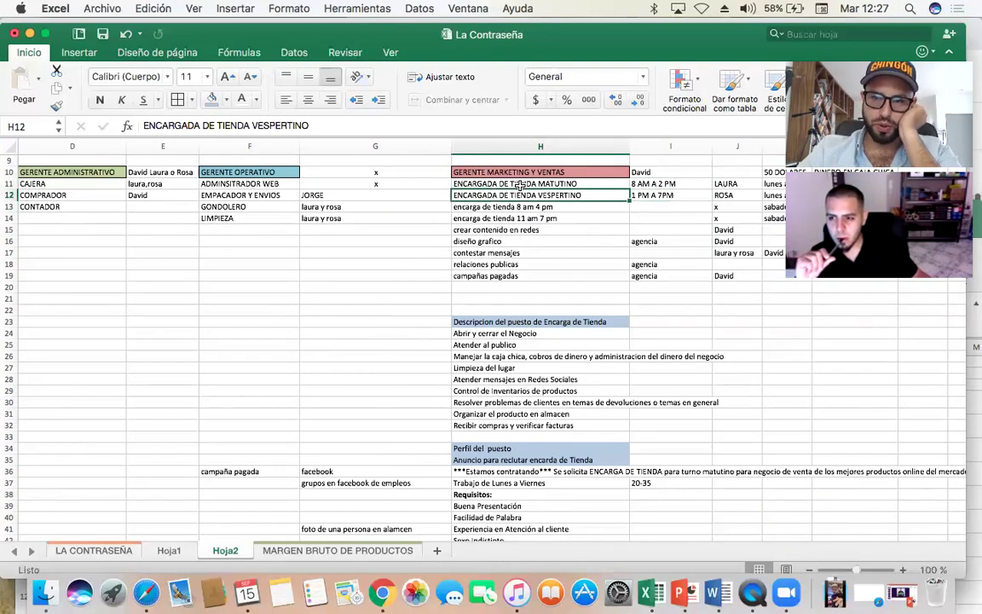
pyautogui.press('Right')
pyautogui.press('Up')
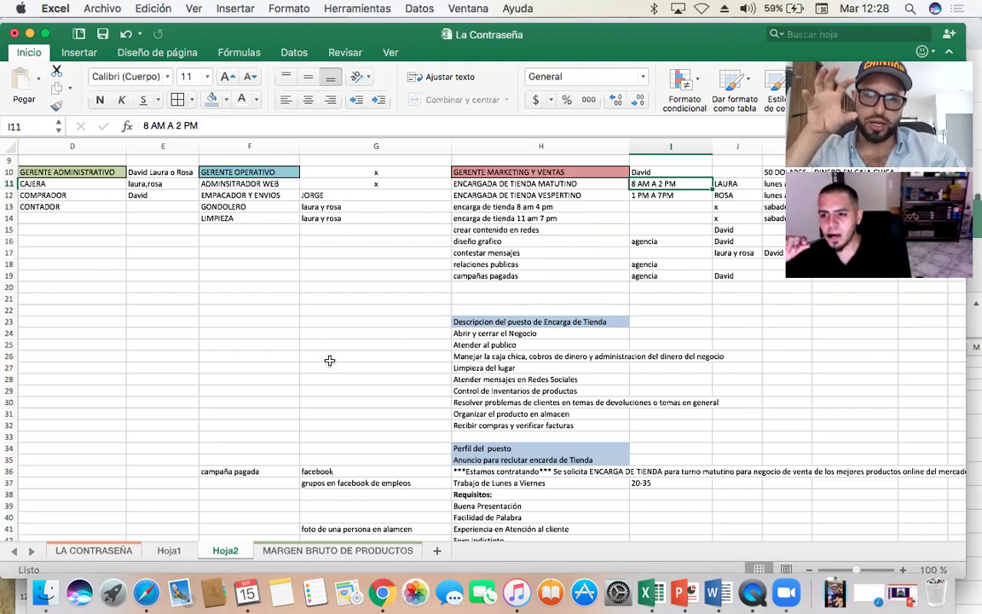
# - Review the whole organization chart from the business owner row down to the store manager's job description
pyautogui.scroll(4, 330, 361)
pyautogui.hscroll(-2, 330, 361)
pyautogui.hscroll(-1, 330, 361)
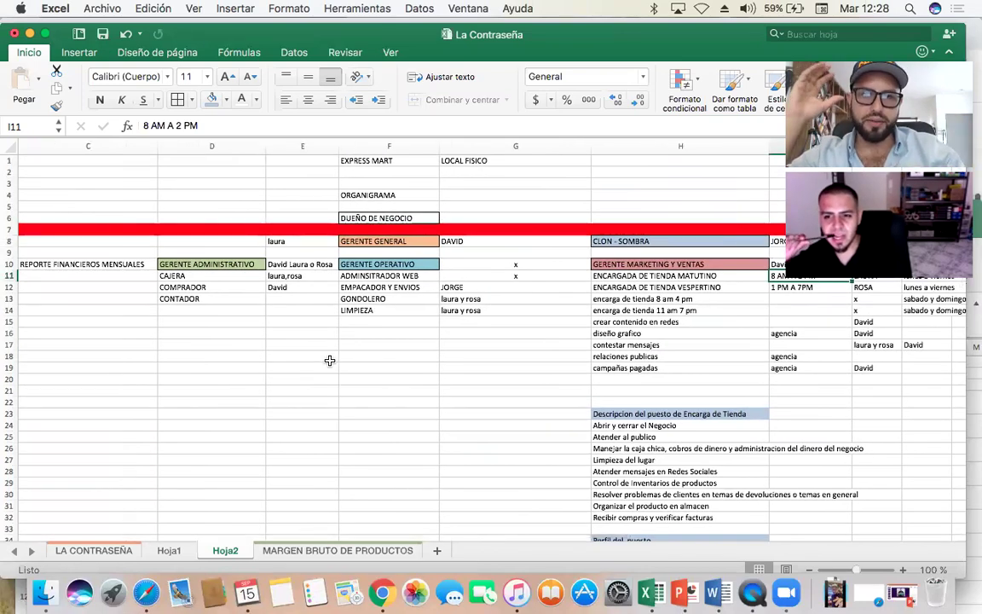
pyautogui.scroll(-5, 330, 361)
pyautogui.hscroll(2, 330, 361)
pyautogui.scroll(5, 330, 360)
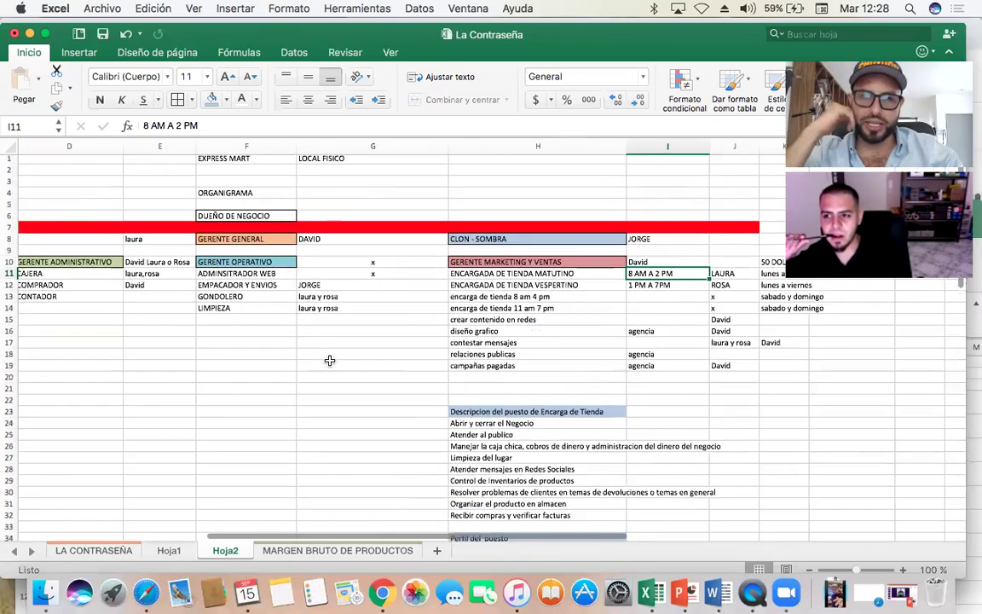
pyautogui.hscroll(-1, 330, 361)
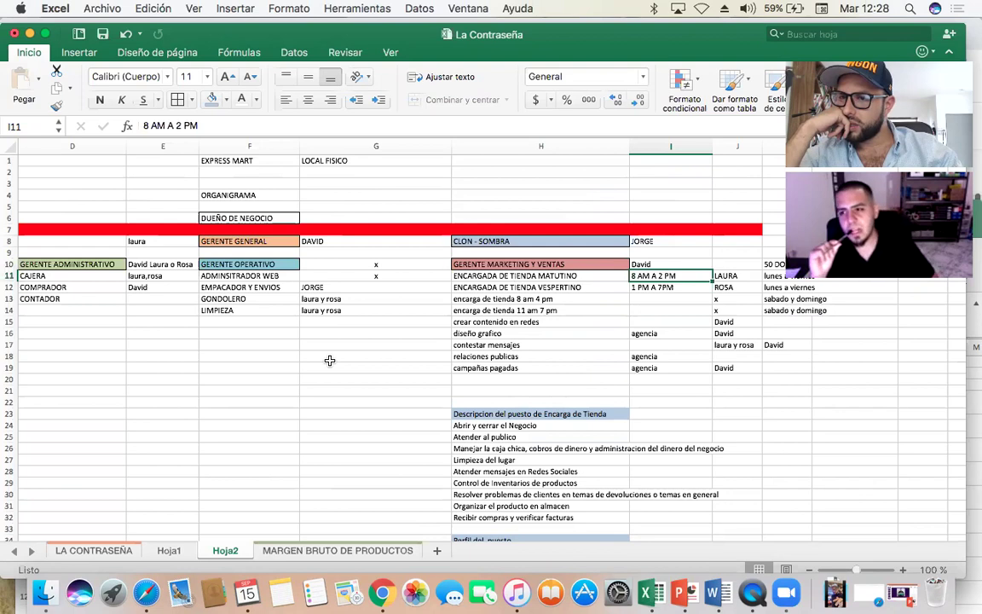
pyautogui.scroll(-5, 330, 360)
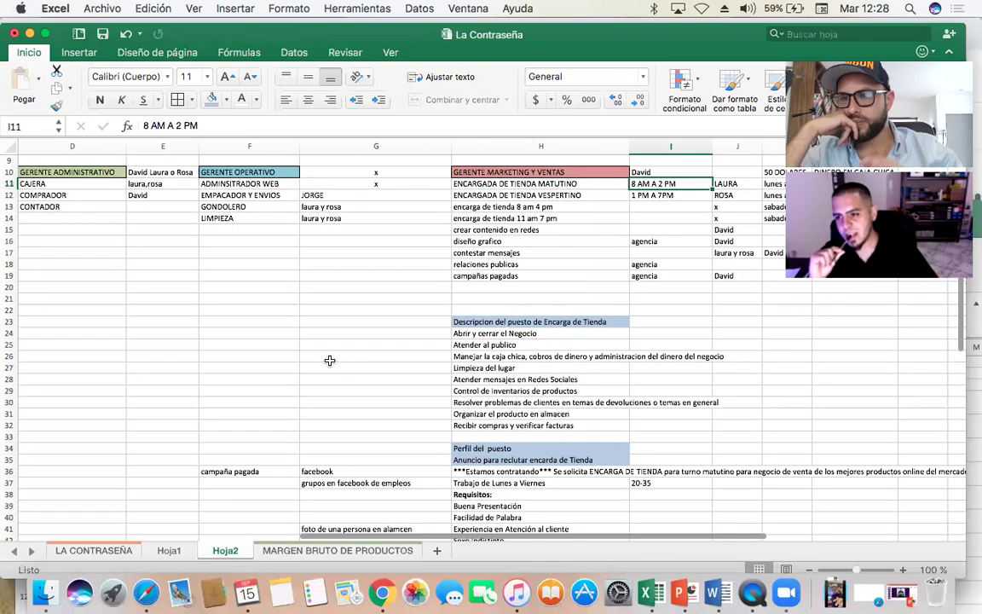